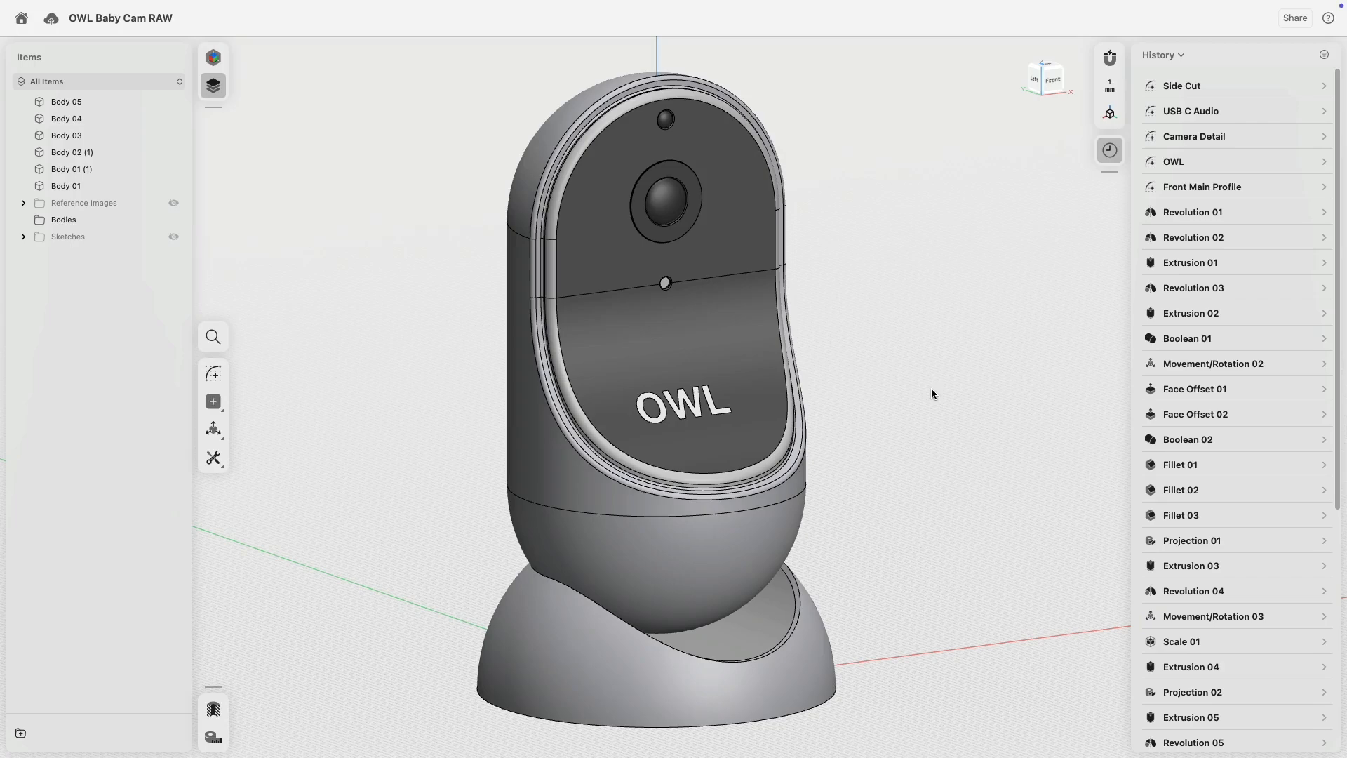
Insert a history breakpoint right after the Front Main Profile sketch.
right_click_drag(598, 363, 865, 322)
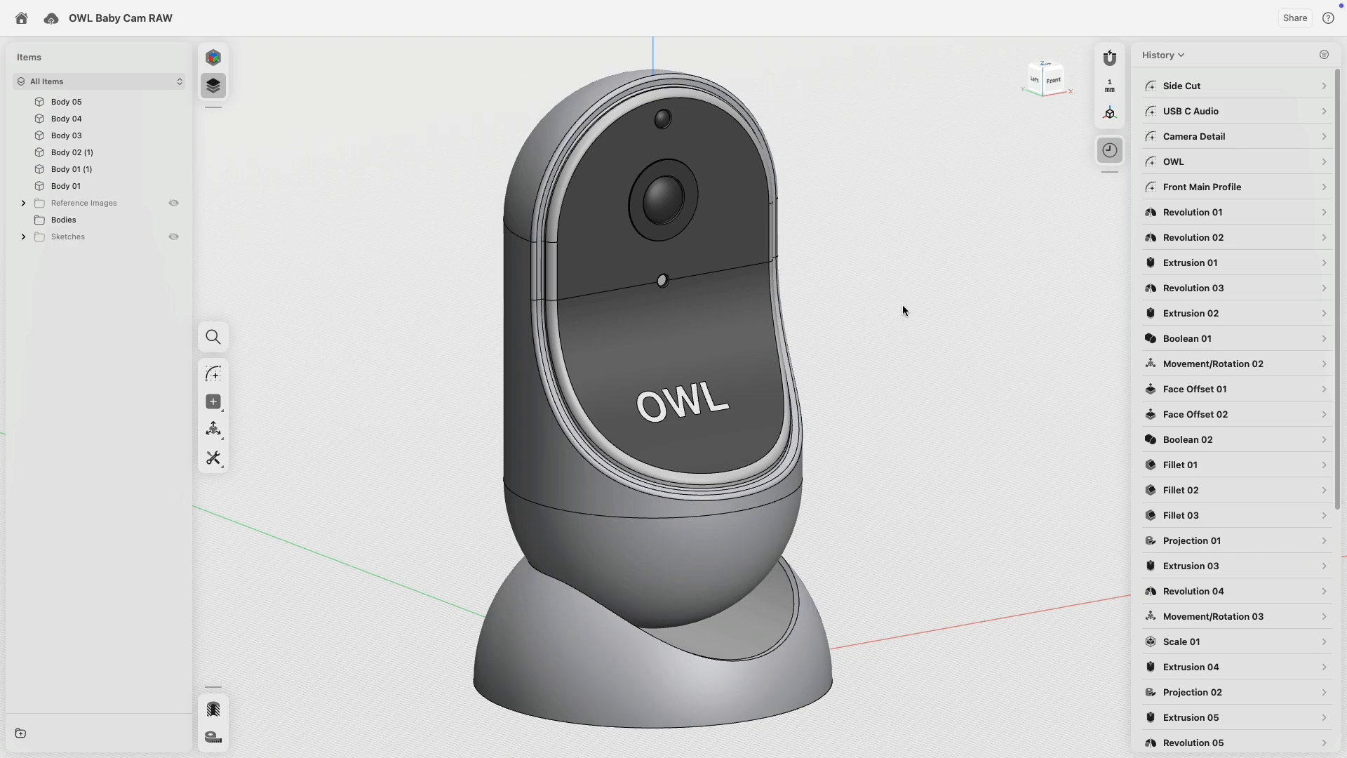
right_click(1197, 193)
left_click(1211, 202)
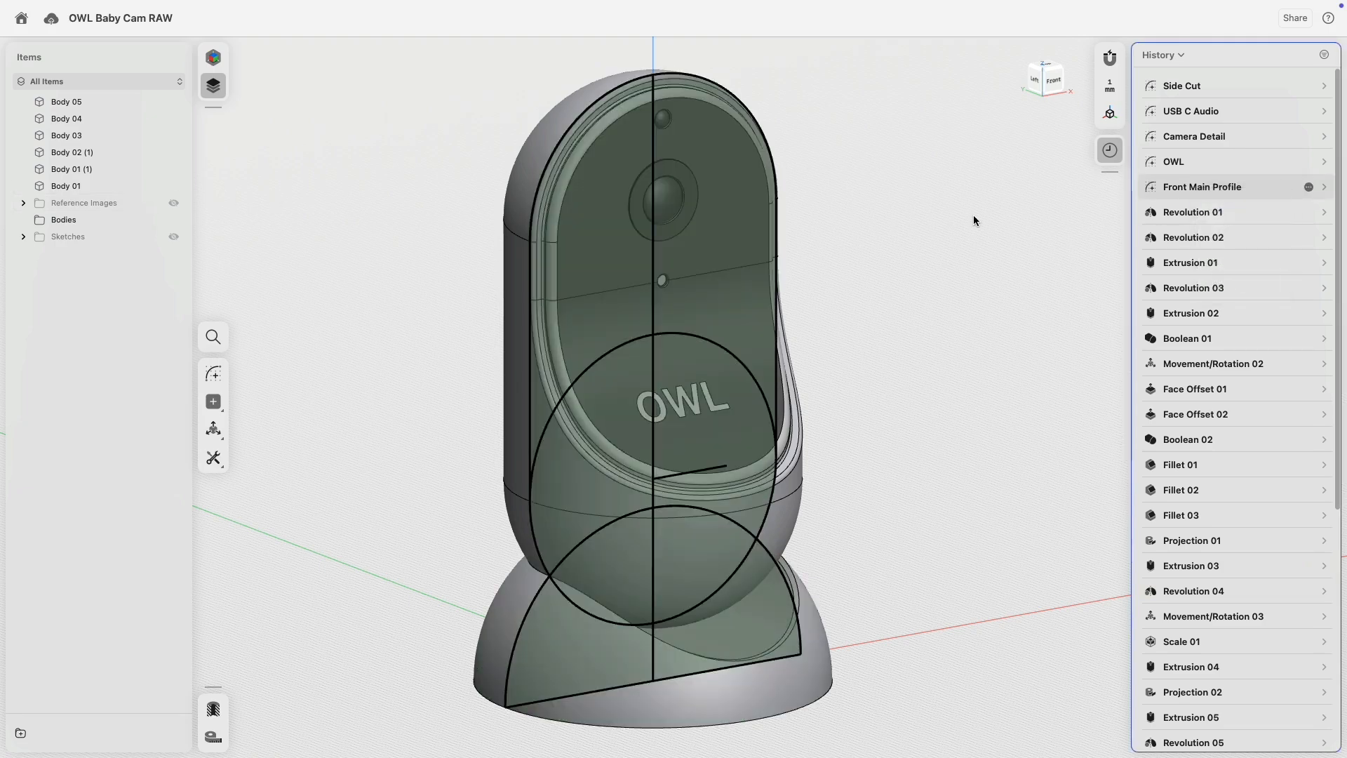
Show the sketches, unhiding the Front Main Profile and Side Cut sketches.
left_click(174, 136)
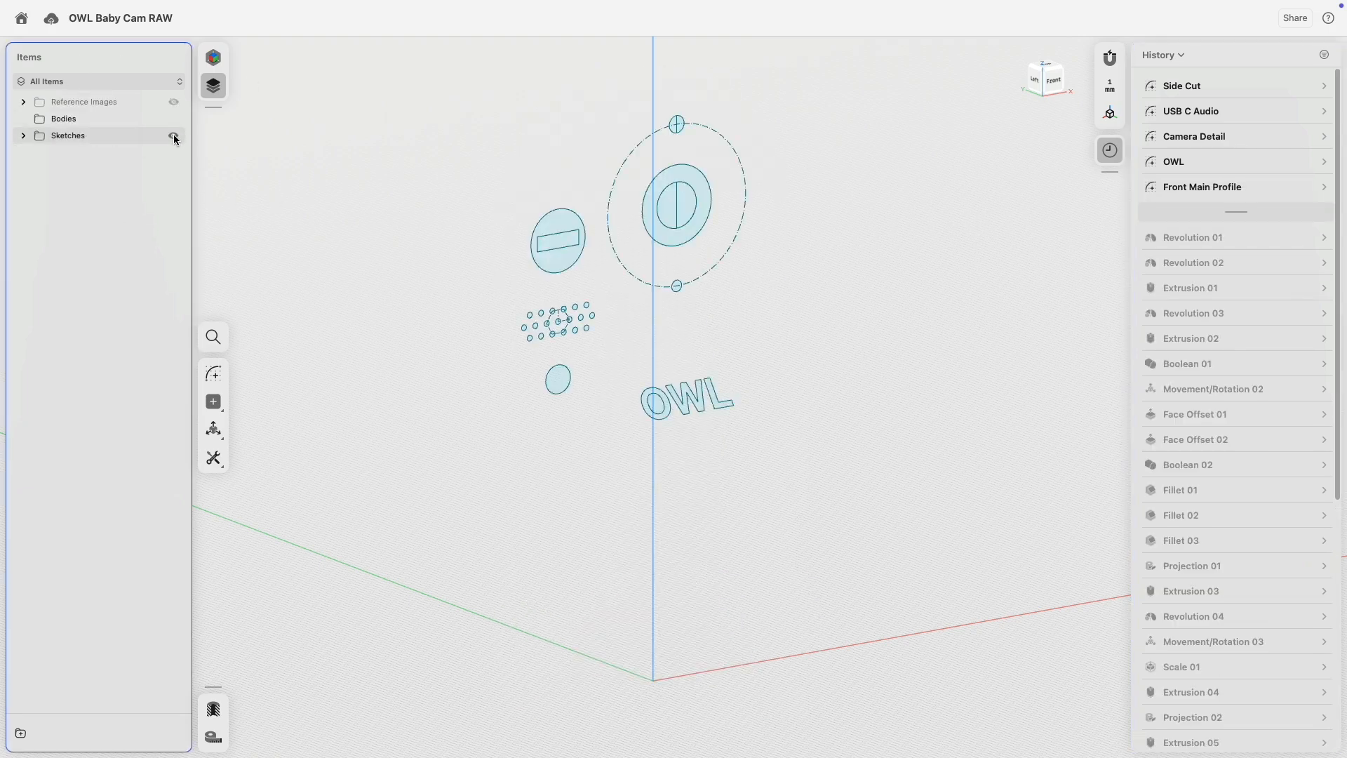
left_click(23, 135)
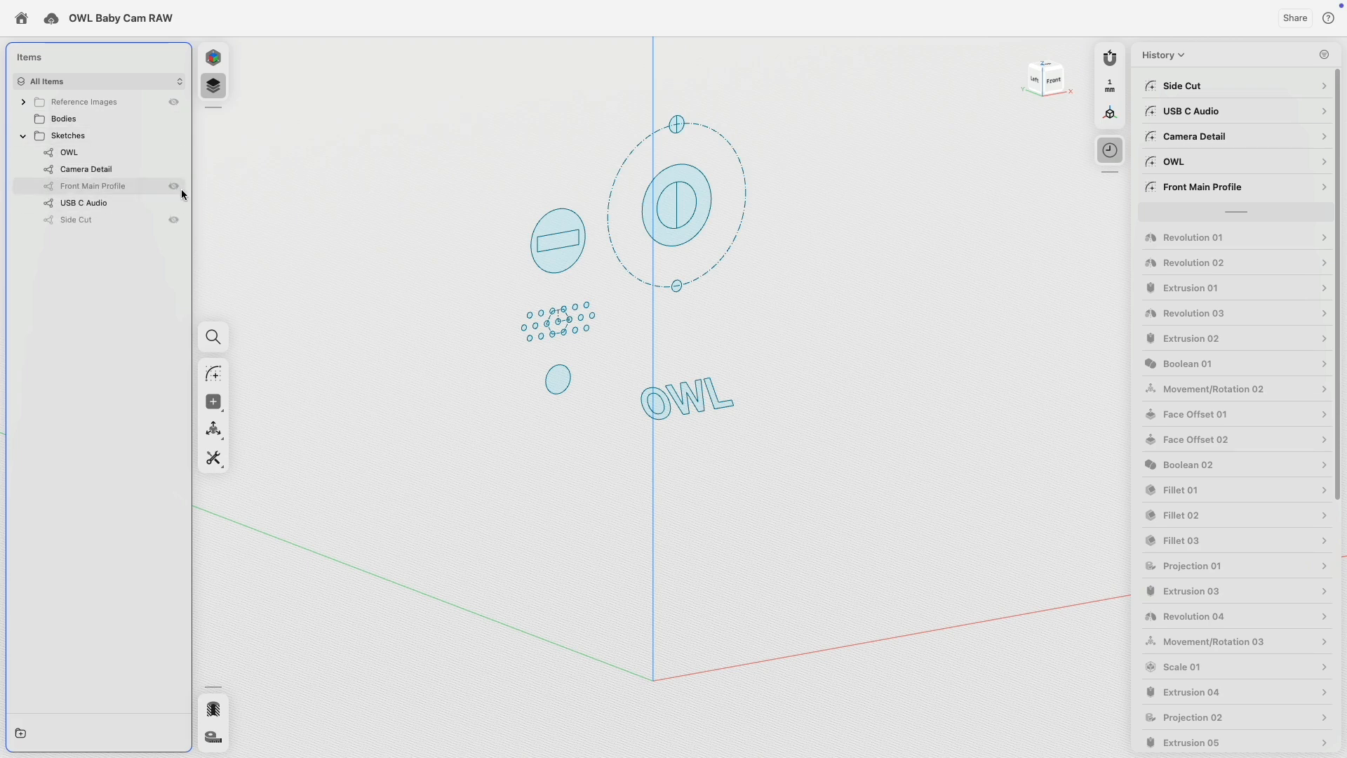
left_click(174, 186)
left_click(174, 220)
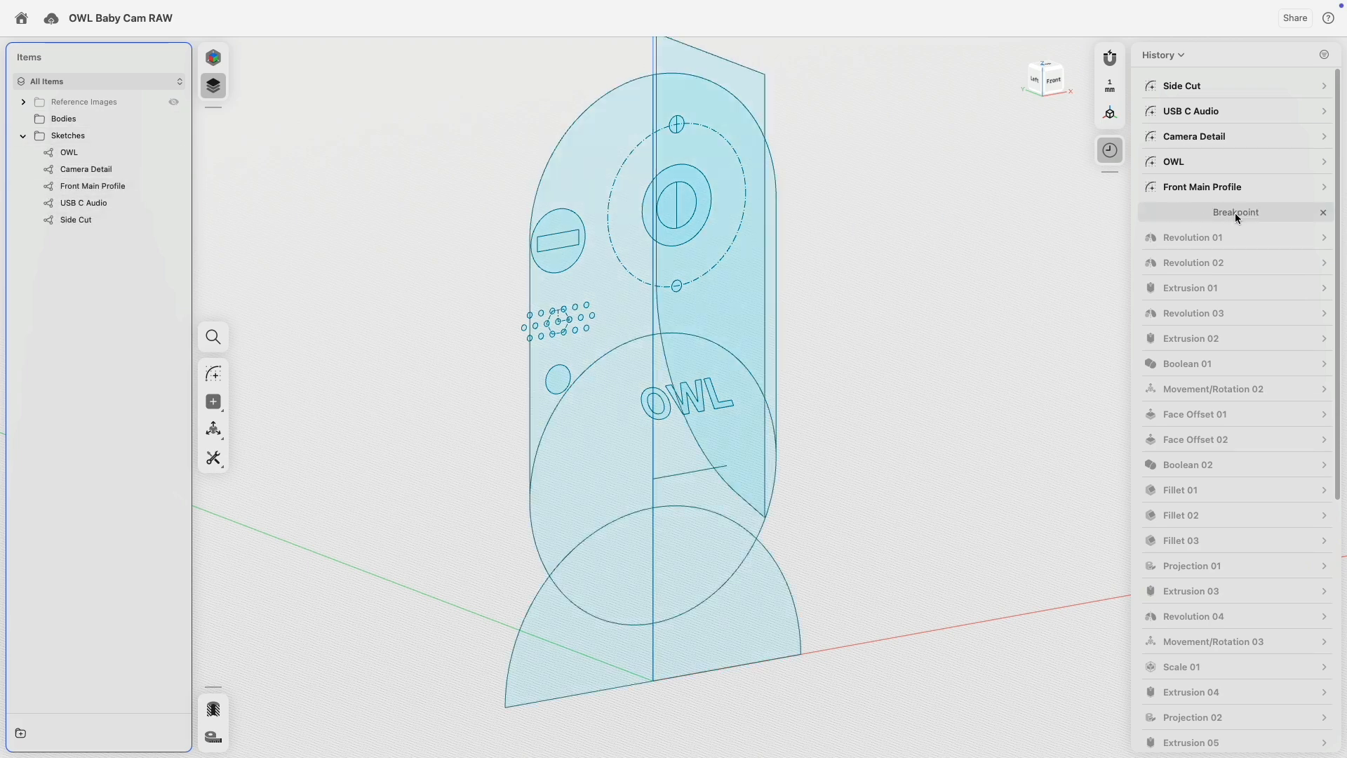
Move the history breakpoint down to Boolean 01 and hide the sketches.
left_click_drag(1234, 212, 1234, 370)
right_click_drag(893, 393, 915, 380)
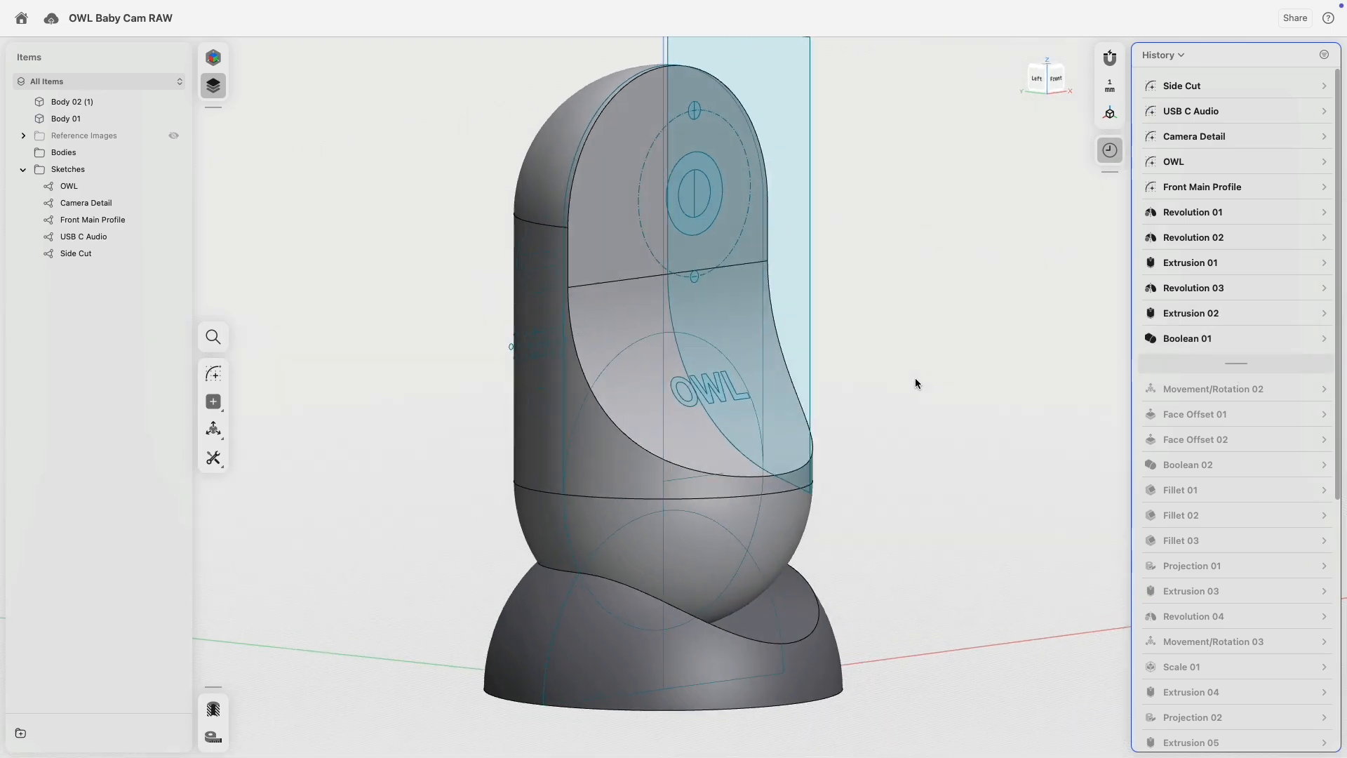
left_click(173, 169)
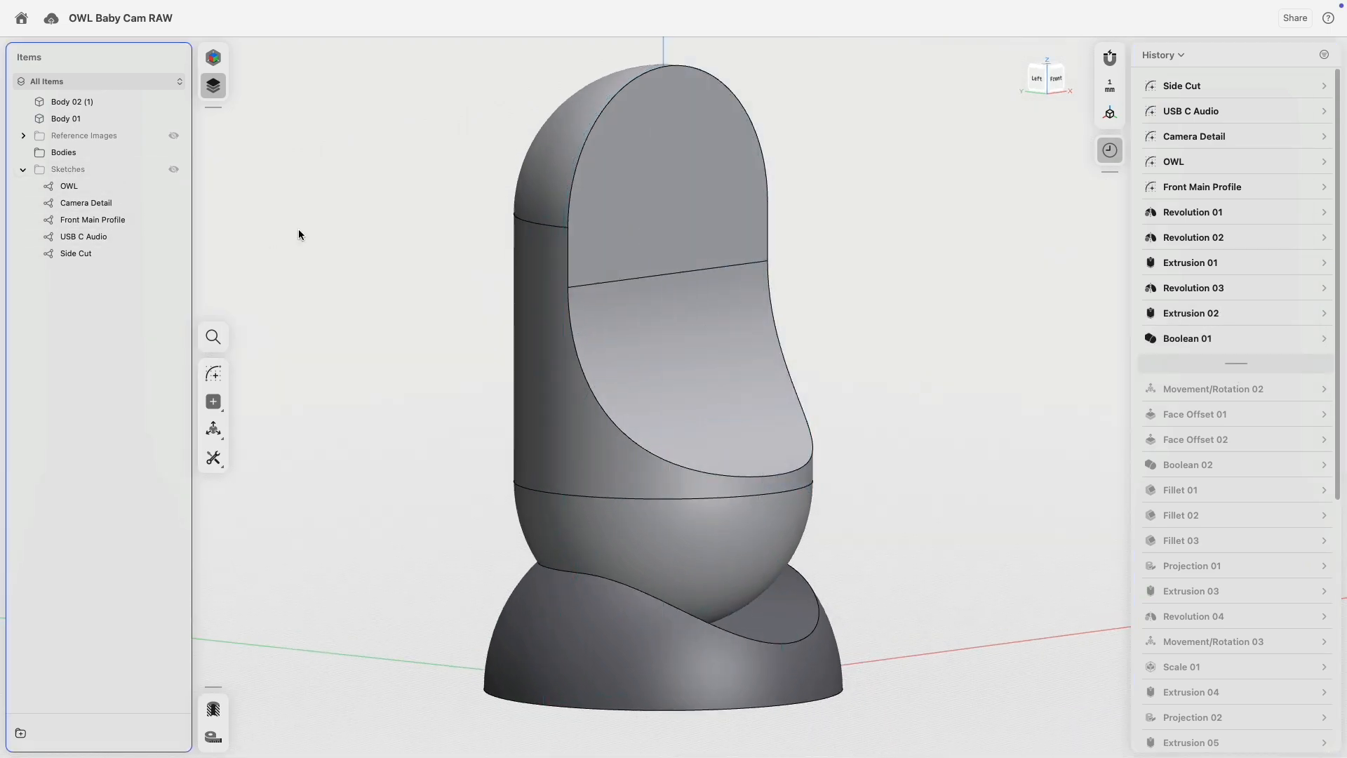
Trial-rotate Body 02 (1) about the sphere centre, undo it, and remove the breakpoint.
left_click(577, 385)
key("m")
left_click_drag(663, 349, 664, 510)
left_click_drag(696, 457, 731, 393)
key("super+z")
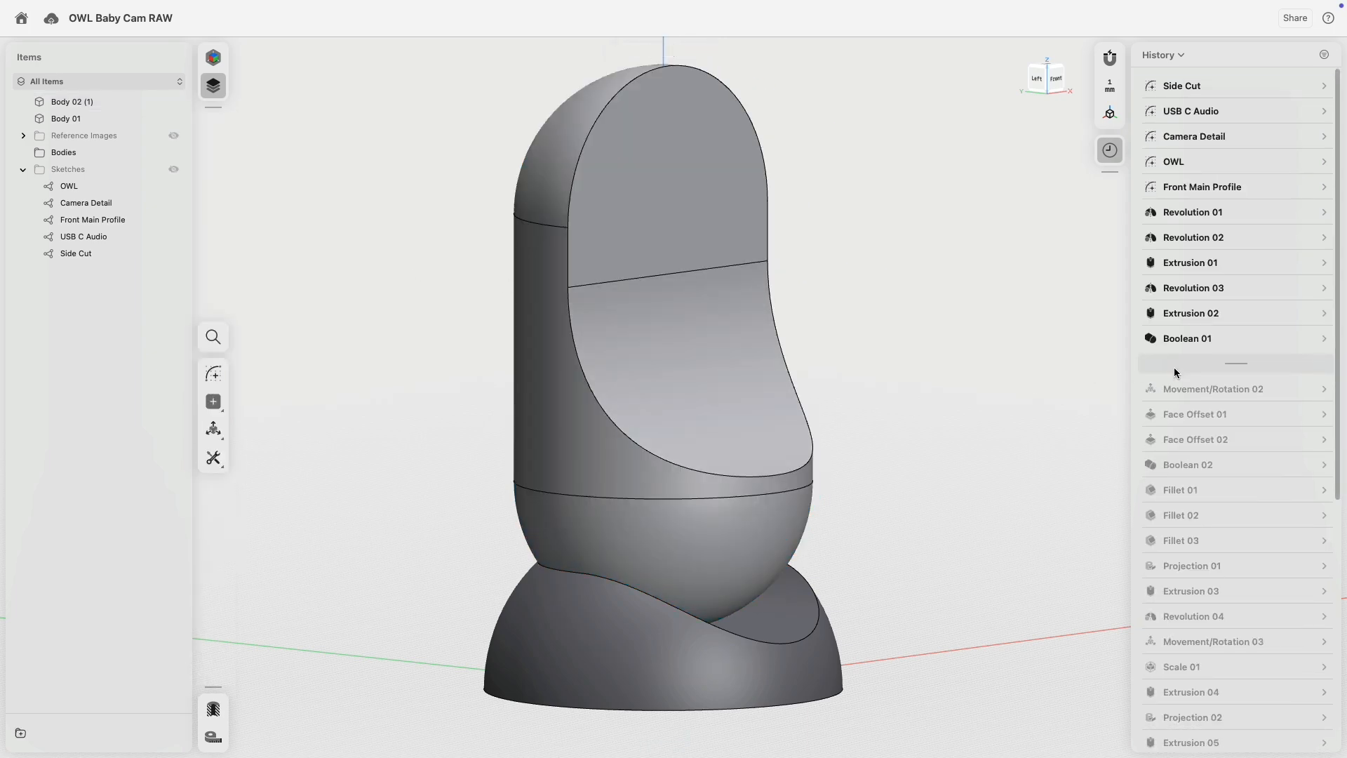
left_click(1323, 364)
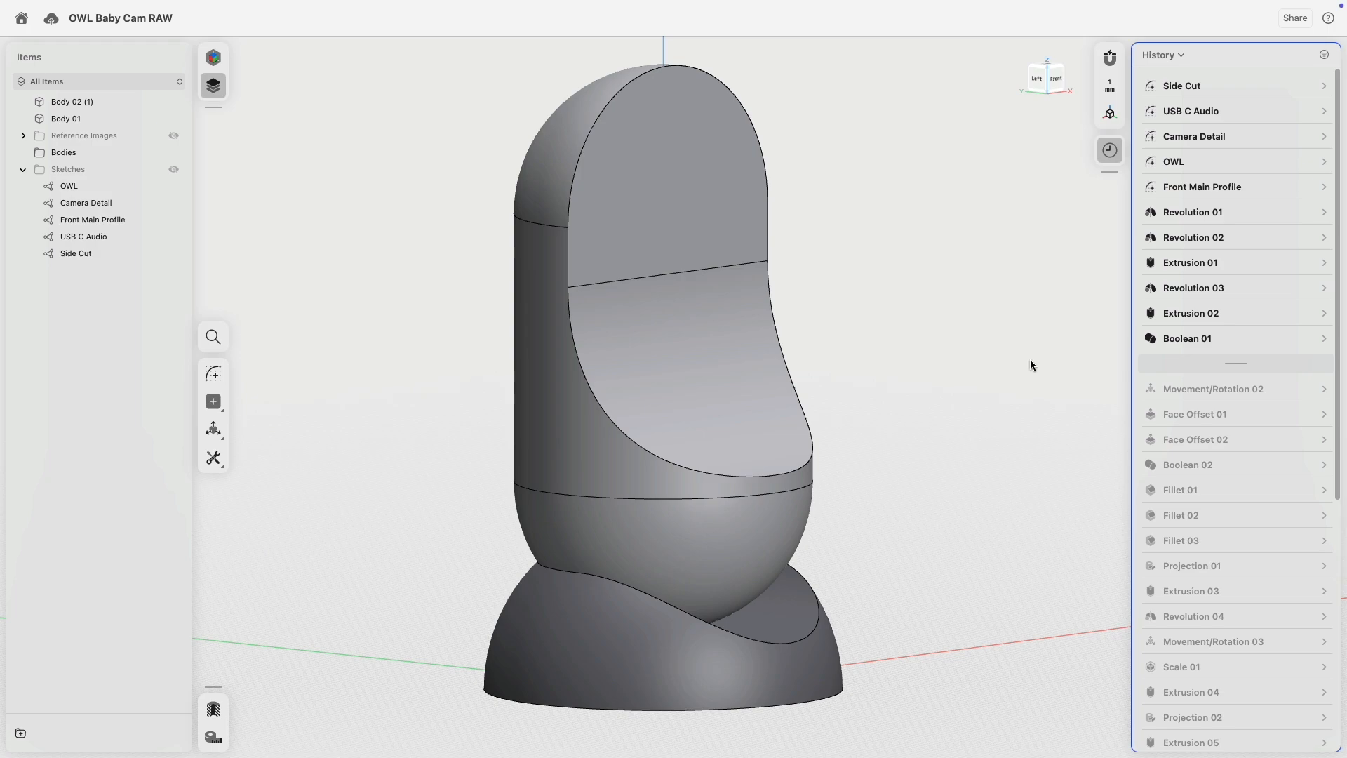
right_click_drag(994, 361, 856, 348)
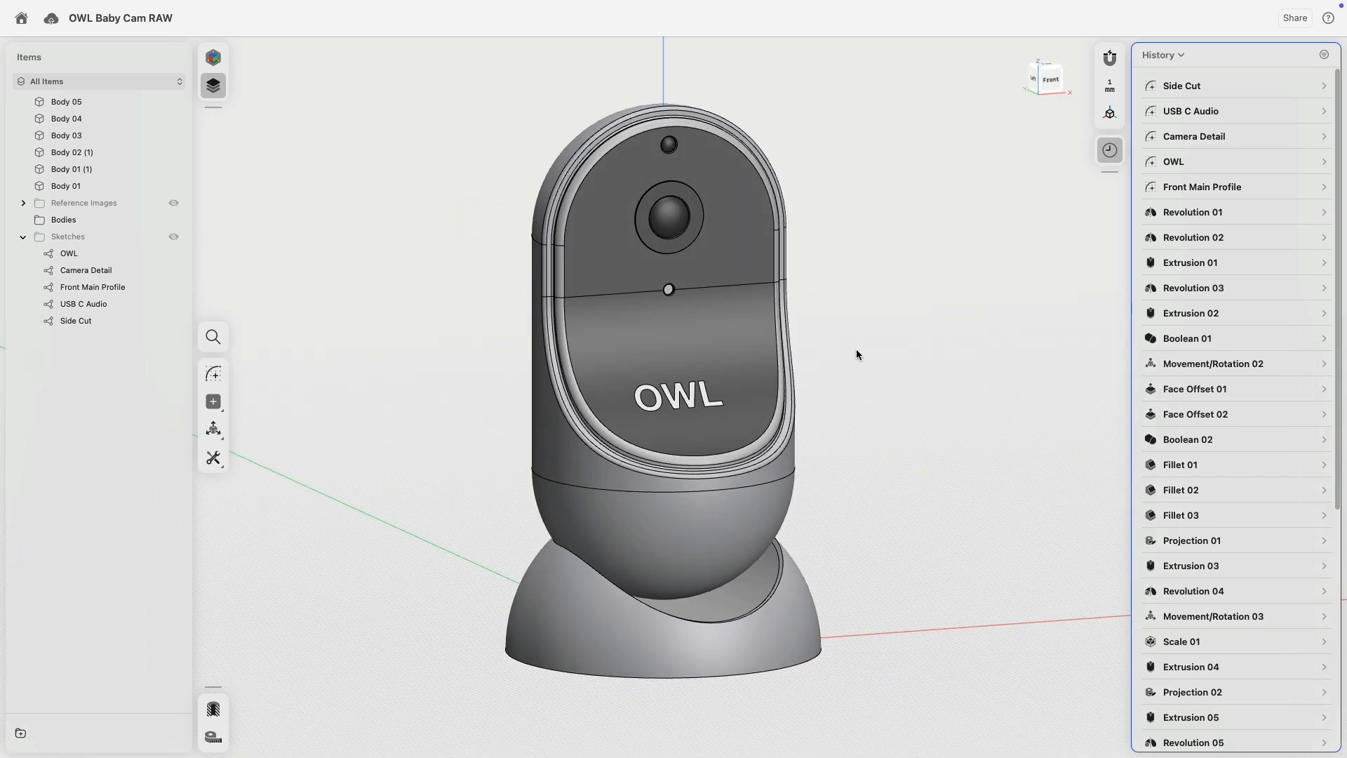
Switch to Visualization mode and view the rendered camera from the front.
left_click(210, 52)
left_click(95, 89)
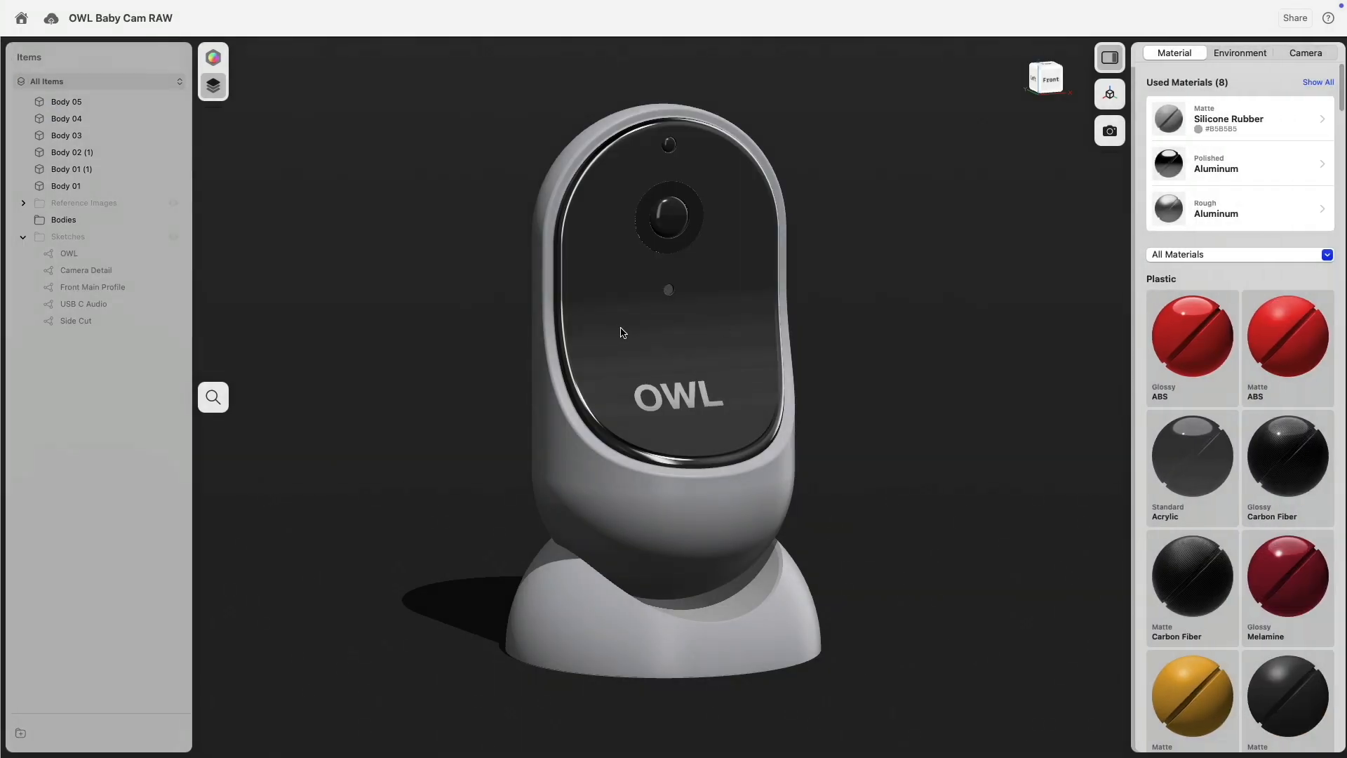
mouse_move(831, 342)
right_mouse_down()
mouse_move(1025, 346)
mouse_move(752, 331)
mouse_move(850, 353)
right_mouse_up()
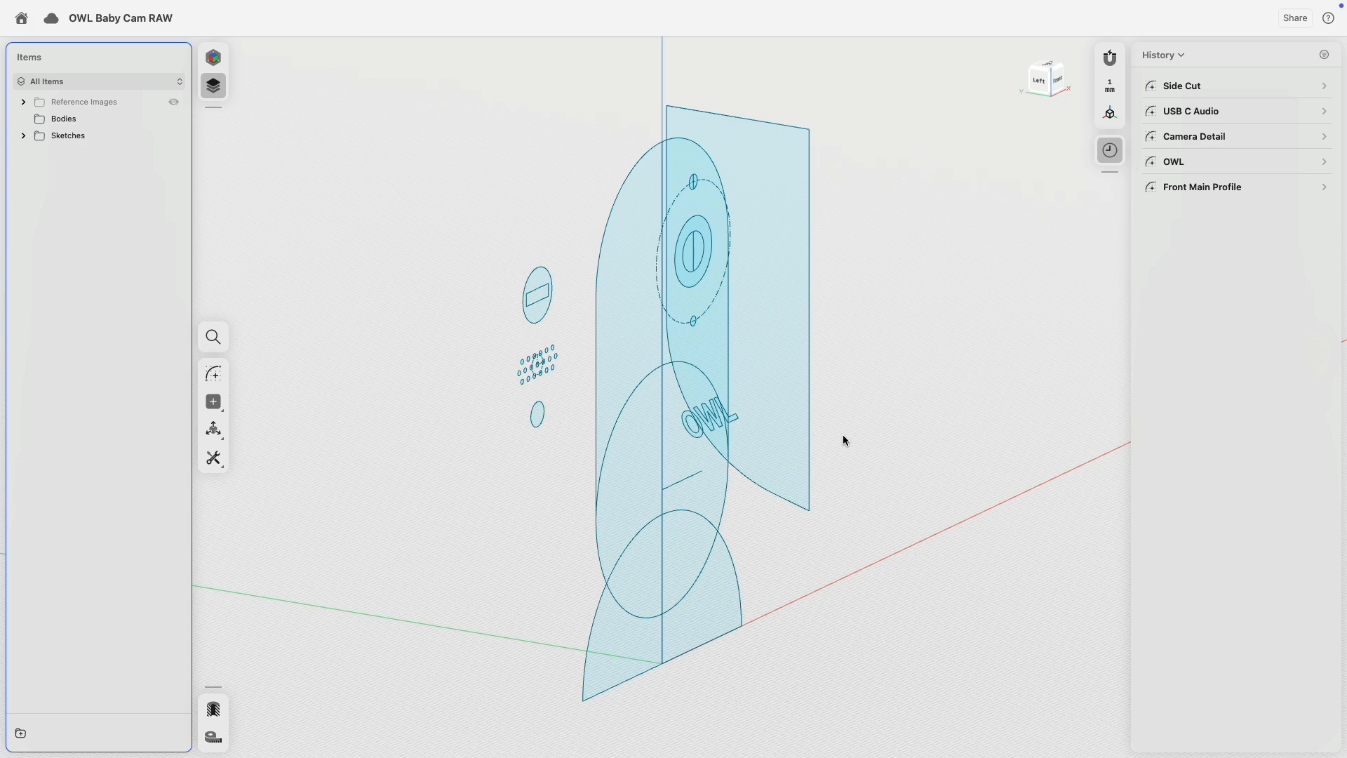
right_click_drag(584, 437, 544, 441)
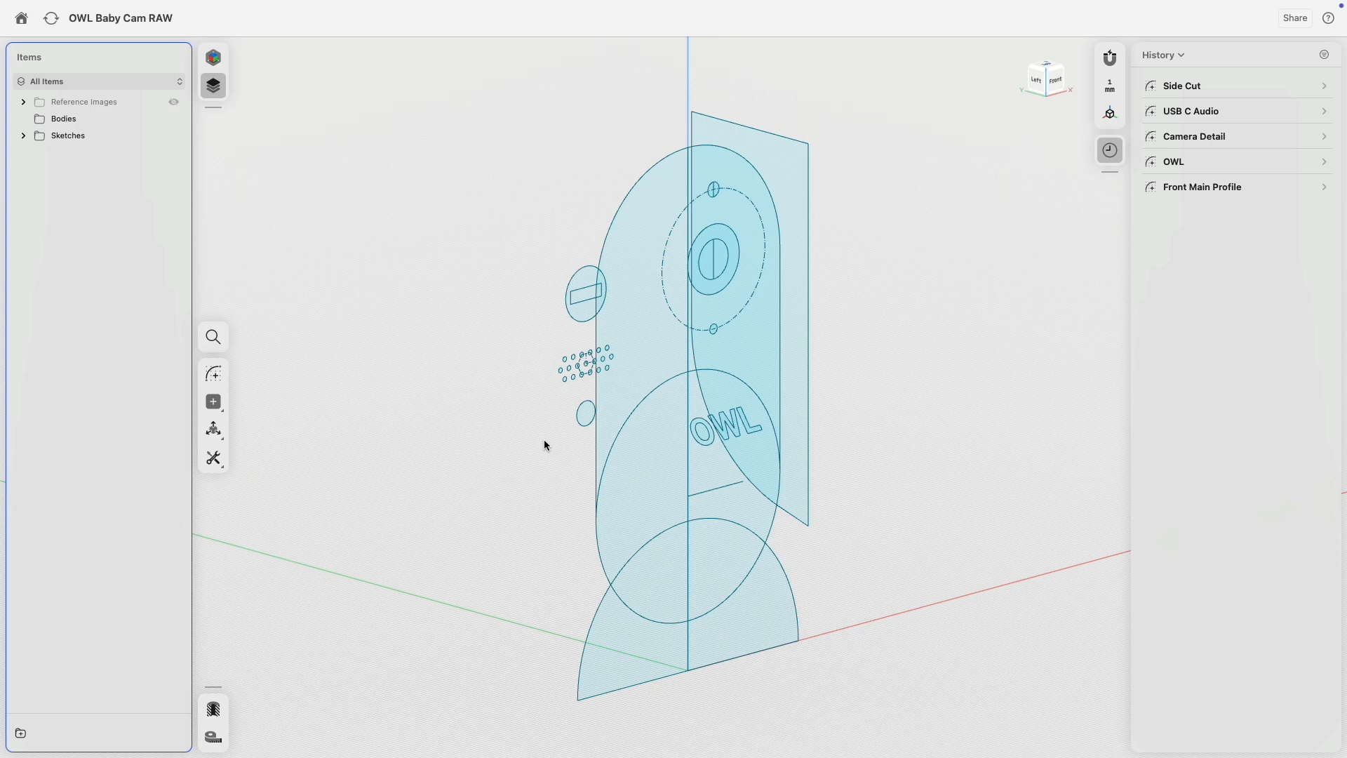
scroll(493, 559, "down", 5)
Revolve the two base profile regions around the vertical centre line into a dome.
left_click(613, 505)
left_click(612, 501)
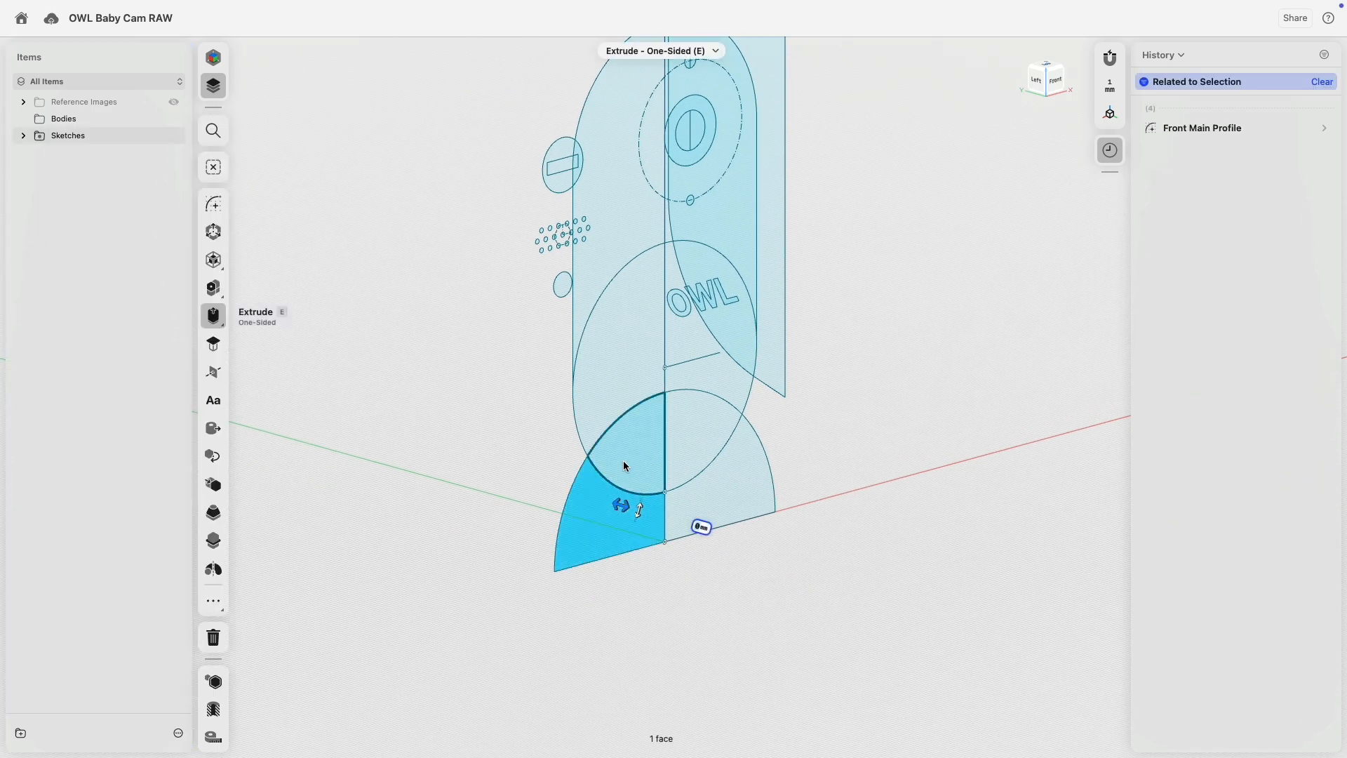
left_click(623, 461)
left_click(665, 437)
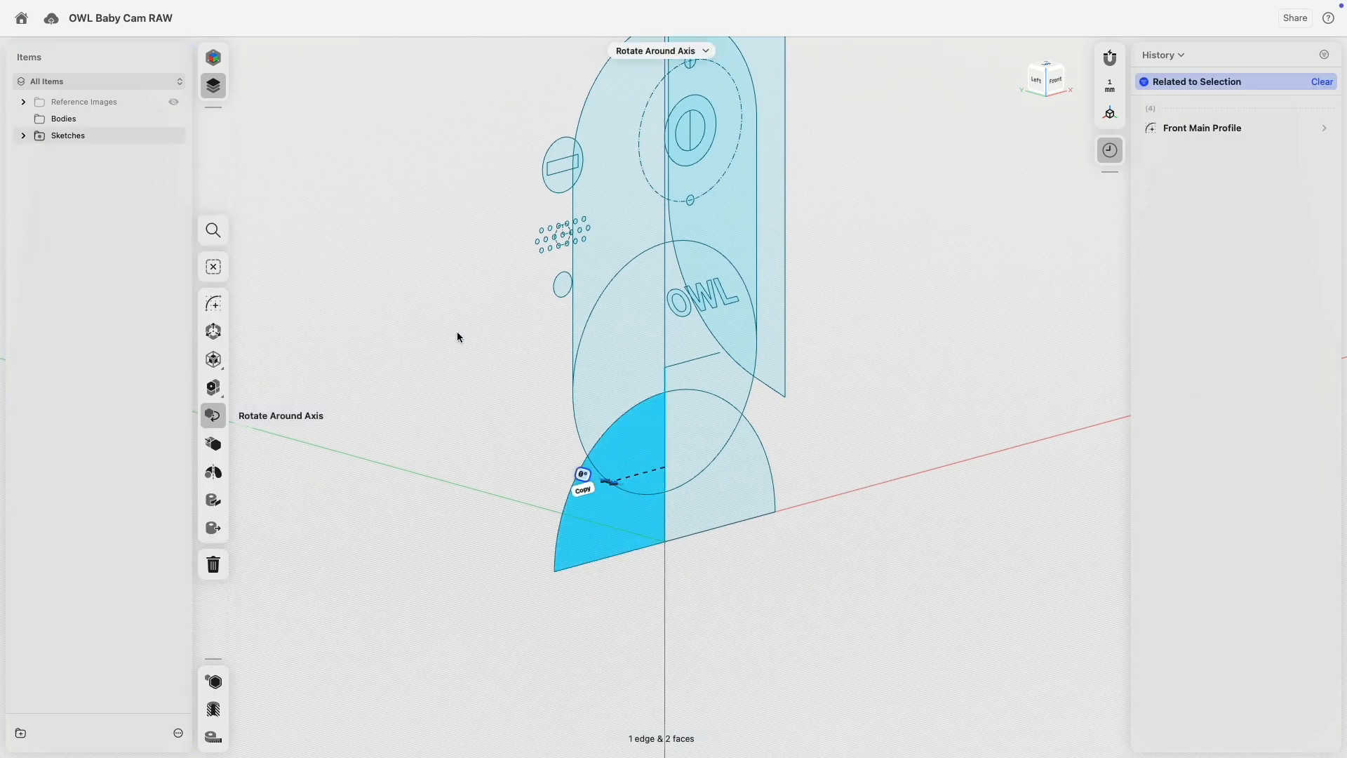
left_click(214, 471)
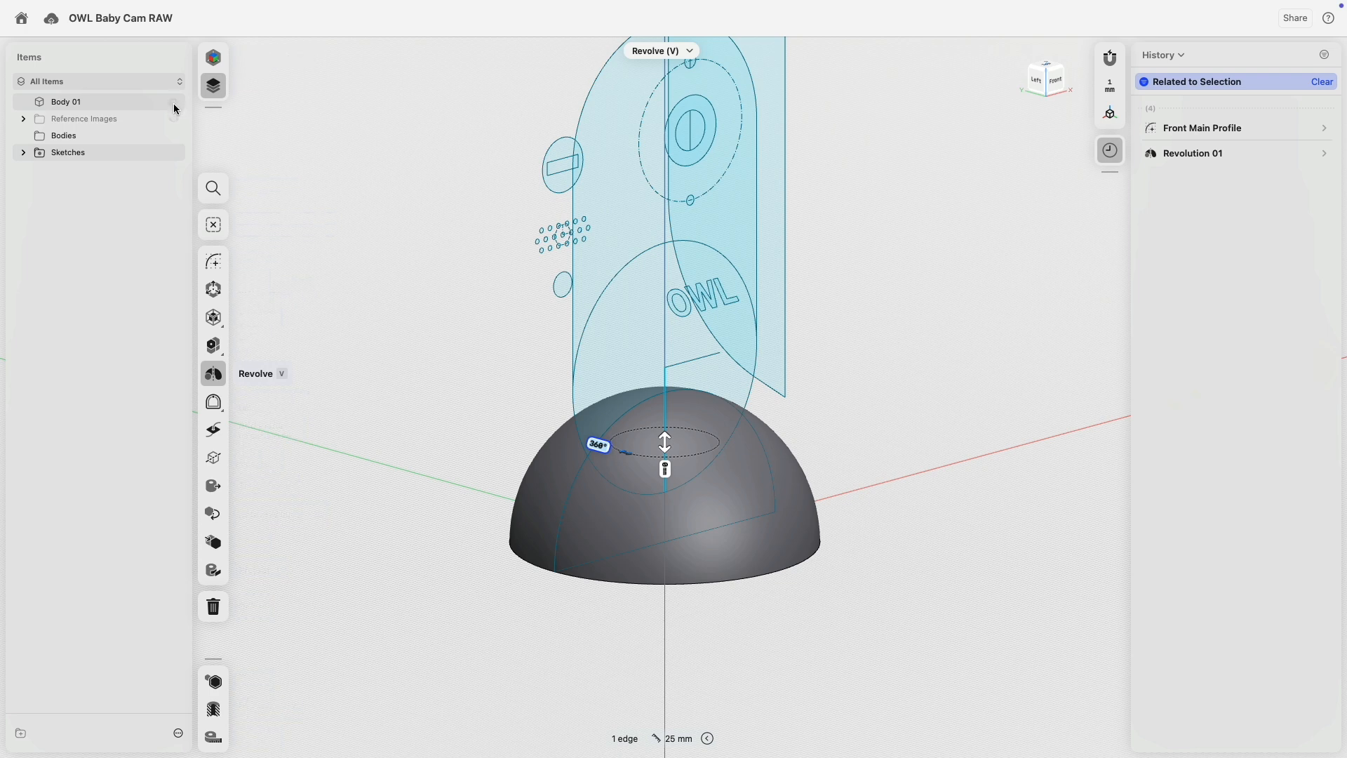
Hide the dome Body 01 and revolve the three upper profile regions into the capsule body.
left_click(171, 104)
left_click(174, 102)
left_click(444, 284)
middle_click_drag(444, 281, 434, 331)
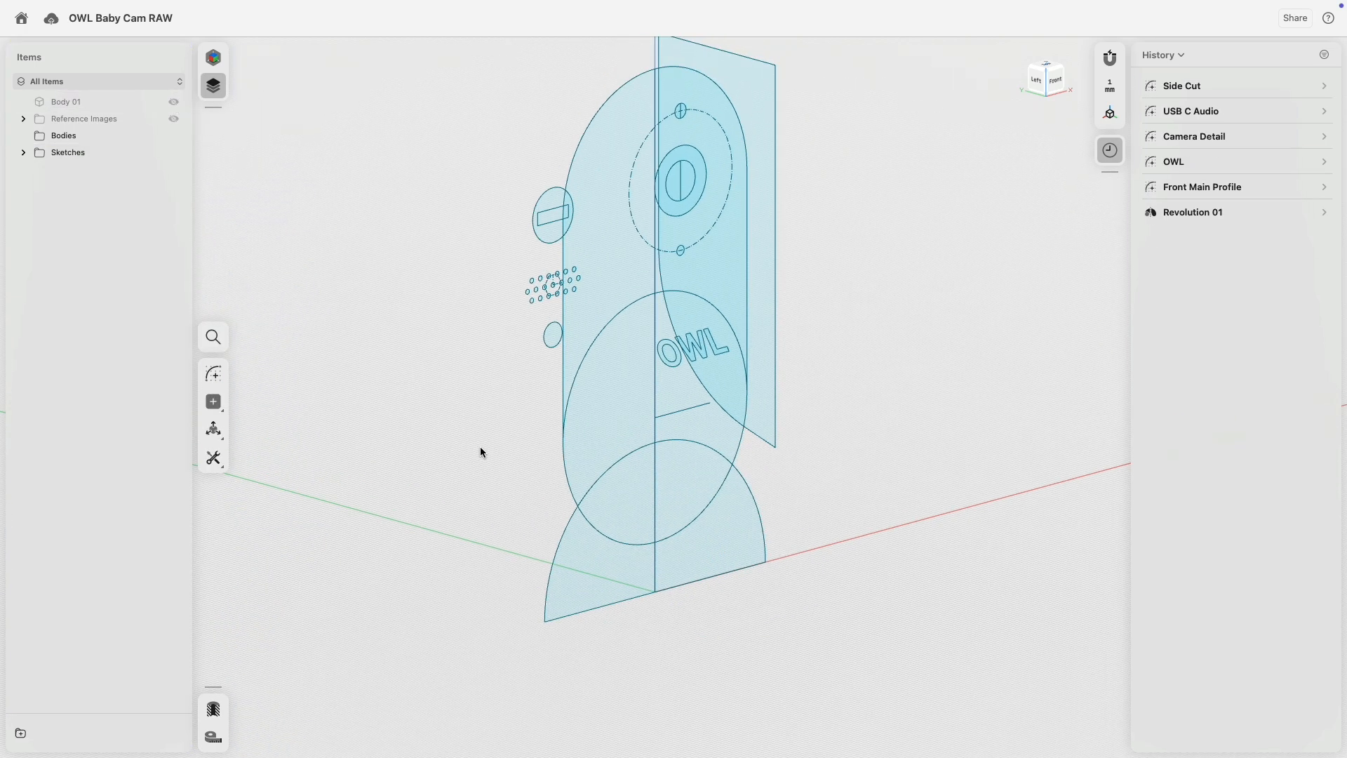
left_click(634, 508)
left_click(627, 419)
left_click(622, 278)
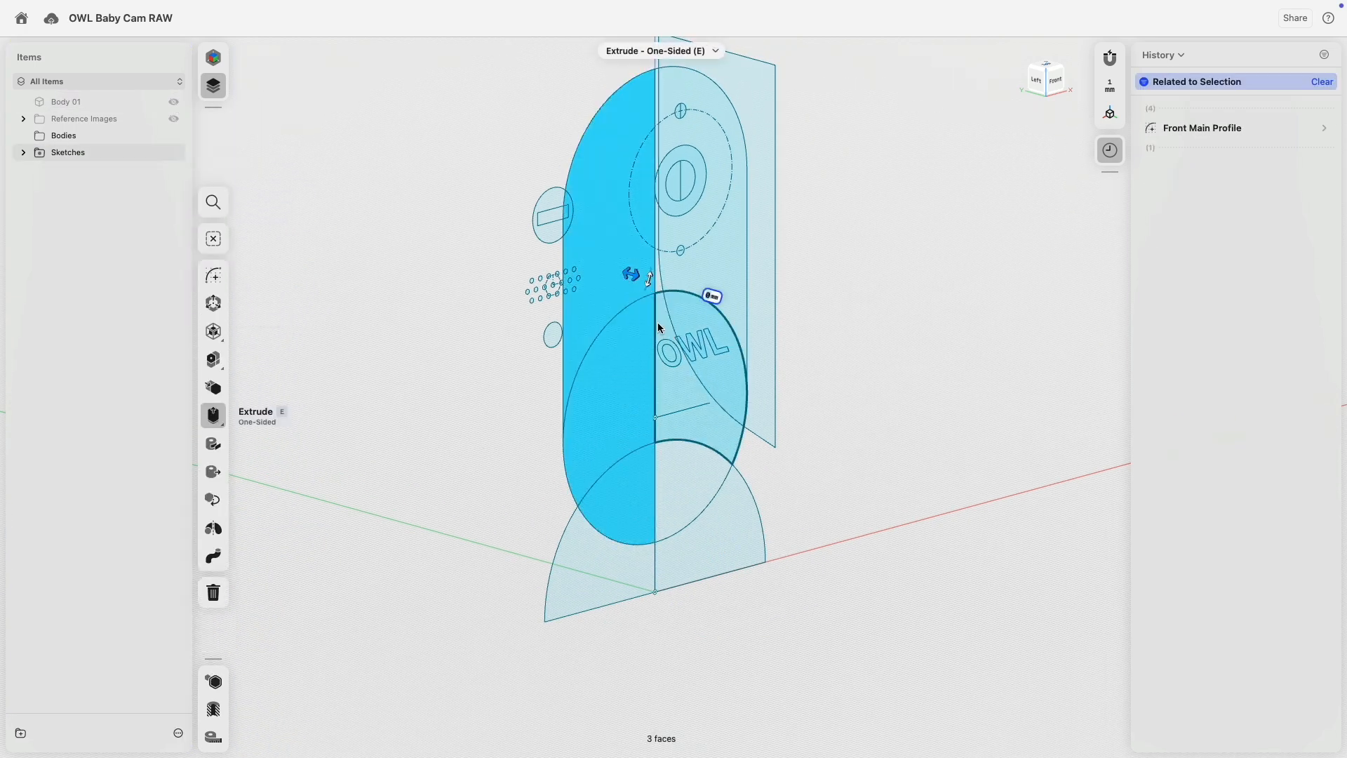
left_click(655, 321)
left_click(214, 472)
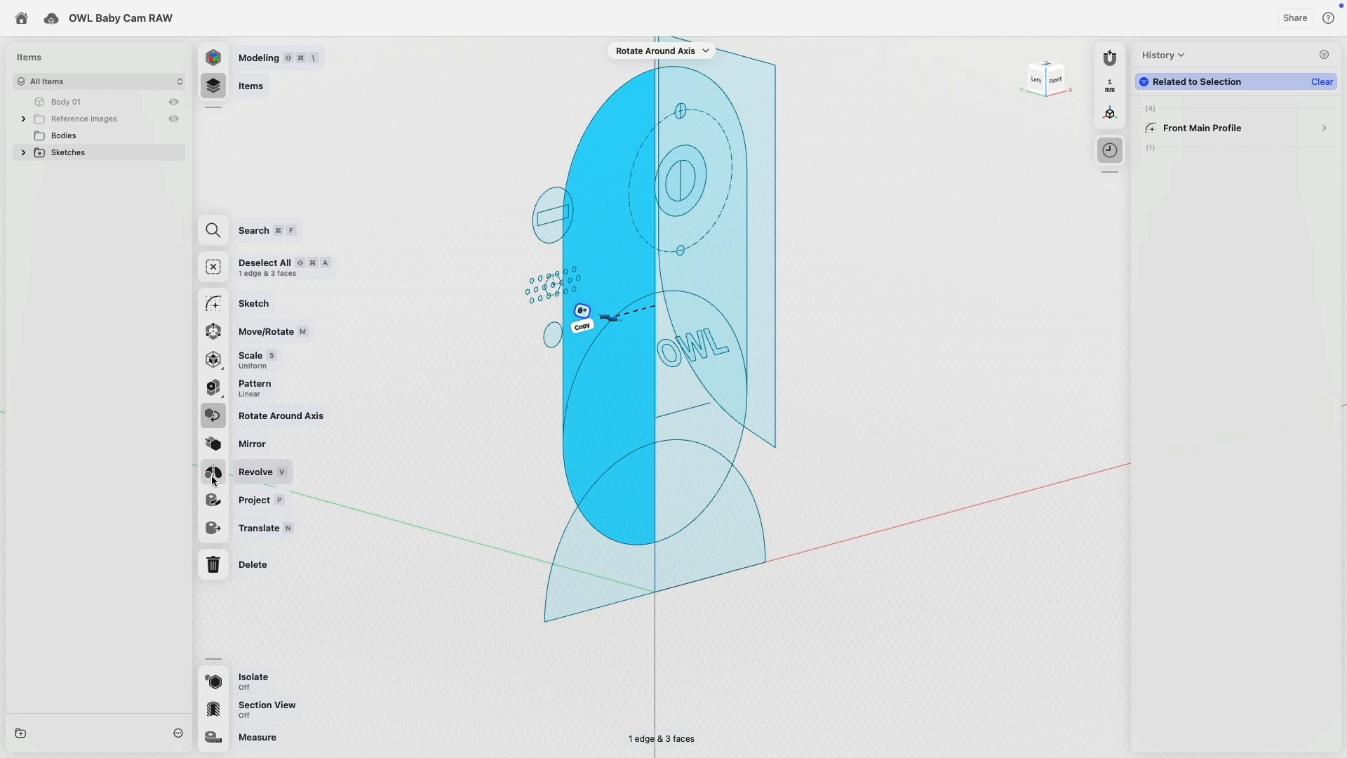
Extrude the Side Cut plane symmetrically to cut away the capsule's front.
left_click(404, 232)
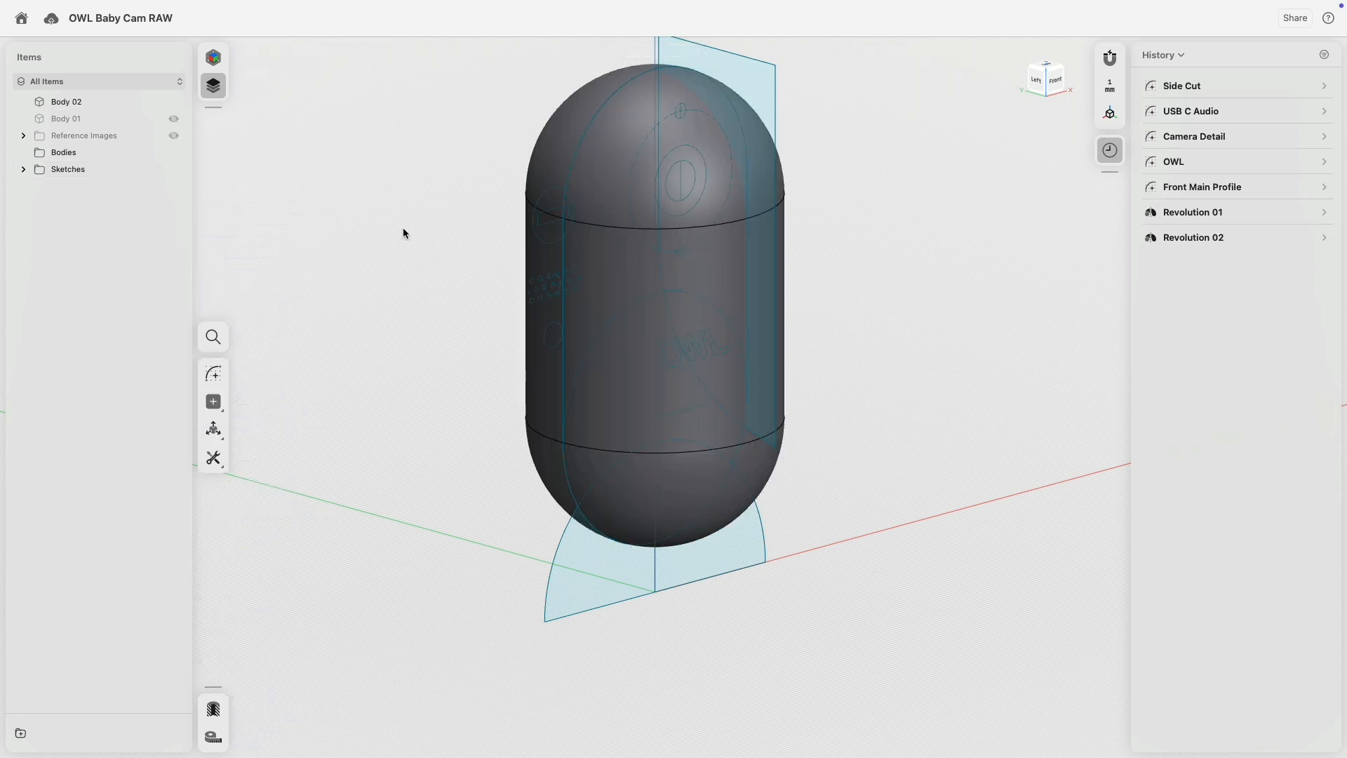
left_click(746, 73)
middle_click_drag(465, 132, 440, 263)
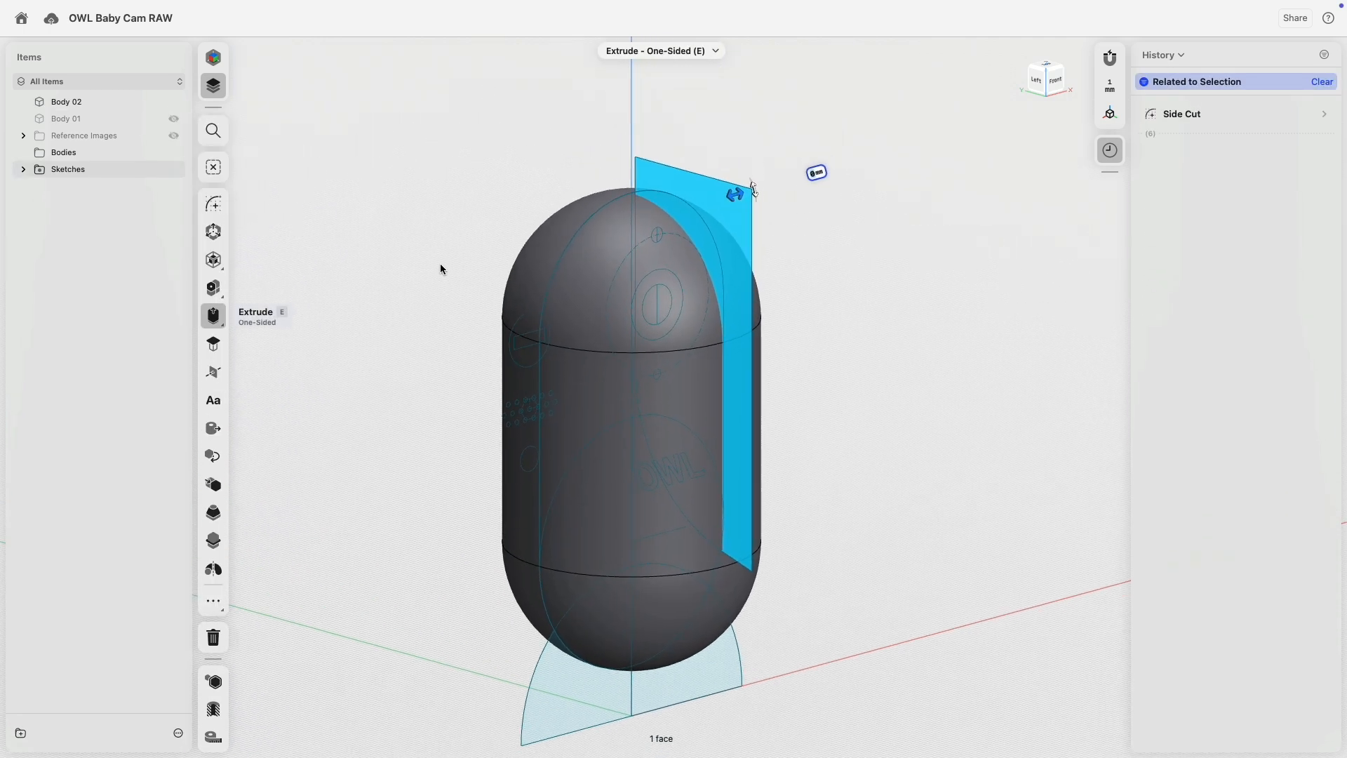
left_click(213, 315)
left_click(287, 343)
left_click_drag(736, 193, 536, 250)
left_click(395, 354)
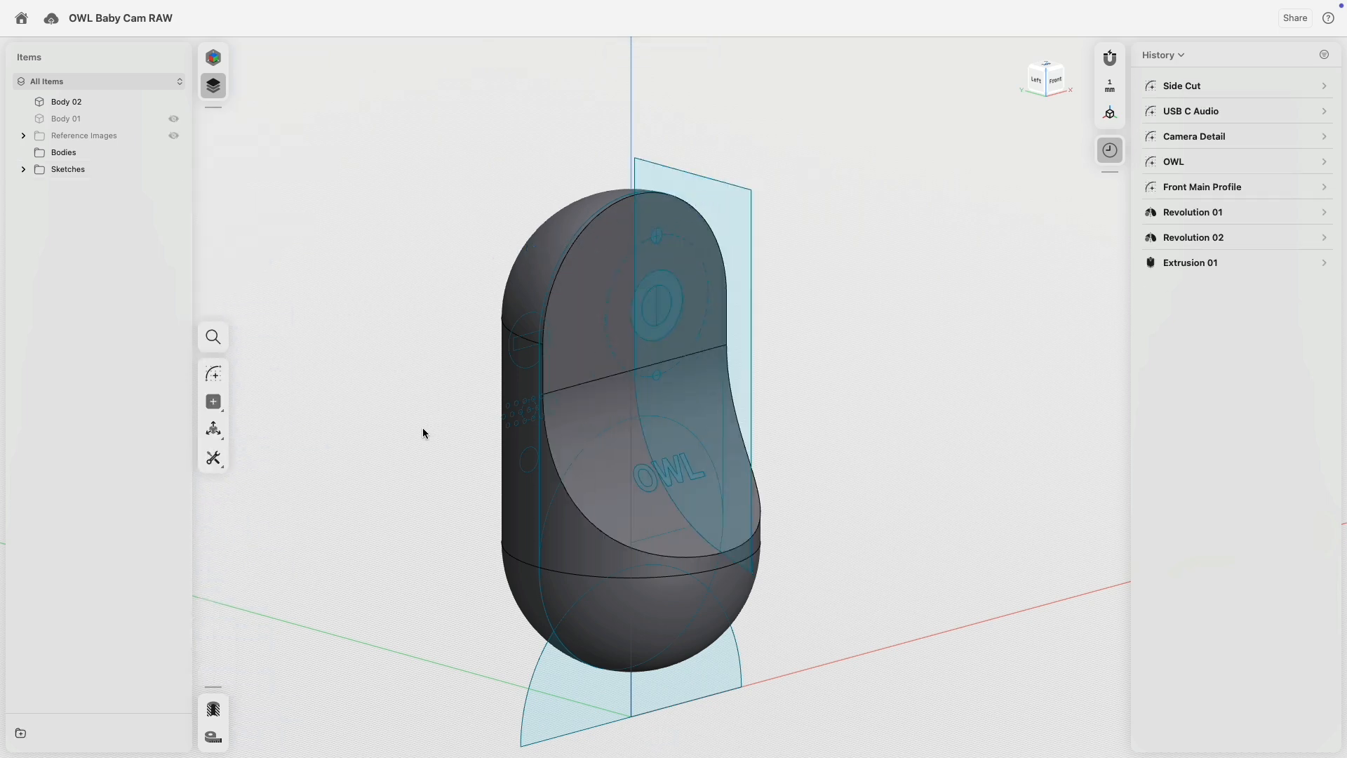
Show the dome base Body 01 again and hide the sketches.
middle_click_drag(423, 433, 414, 361)
left_click(174, 119)
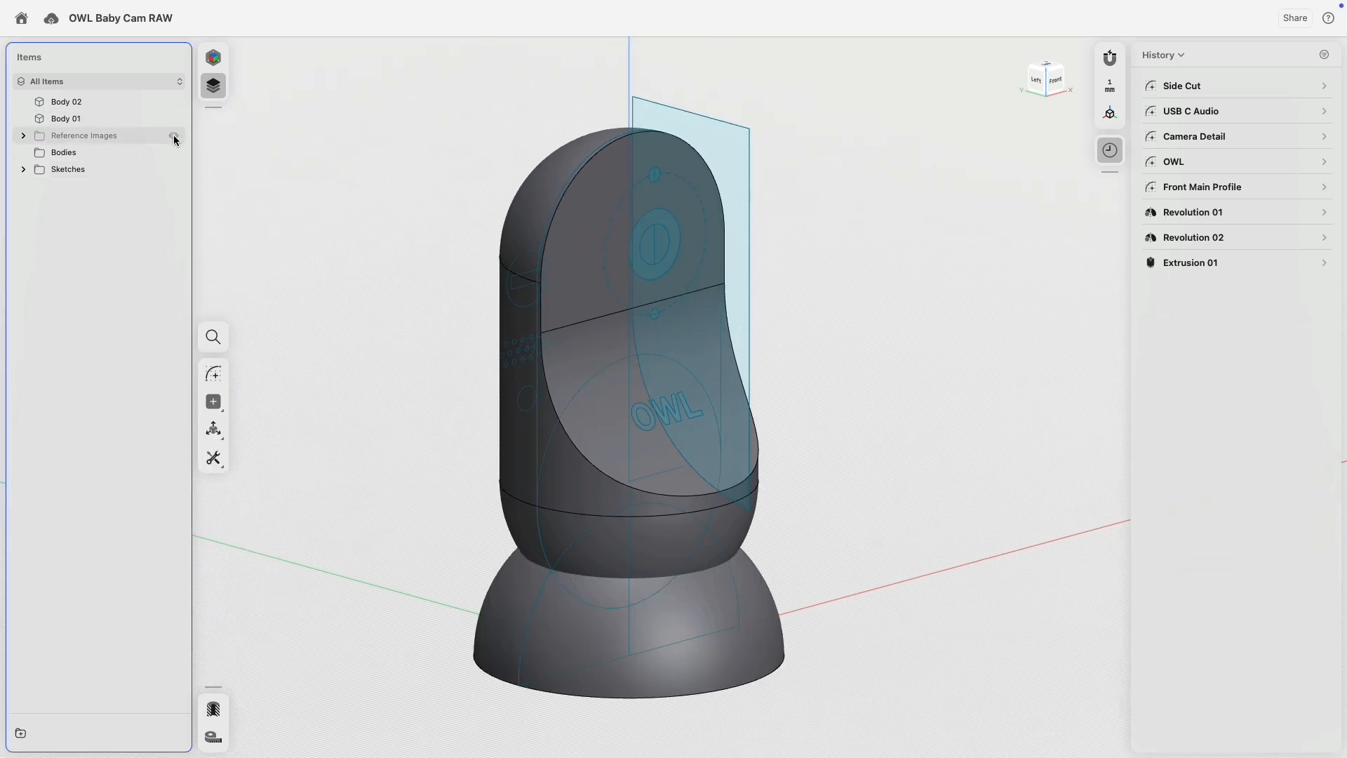
left_click(174, 169)
right_click_drag(390, 347, 434, 330)
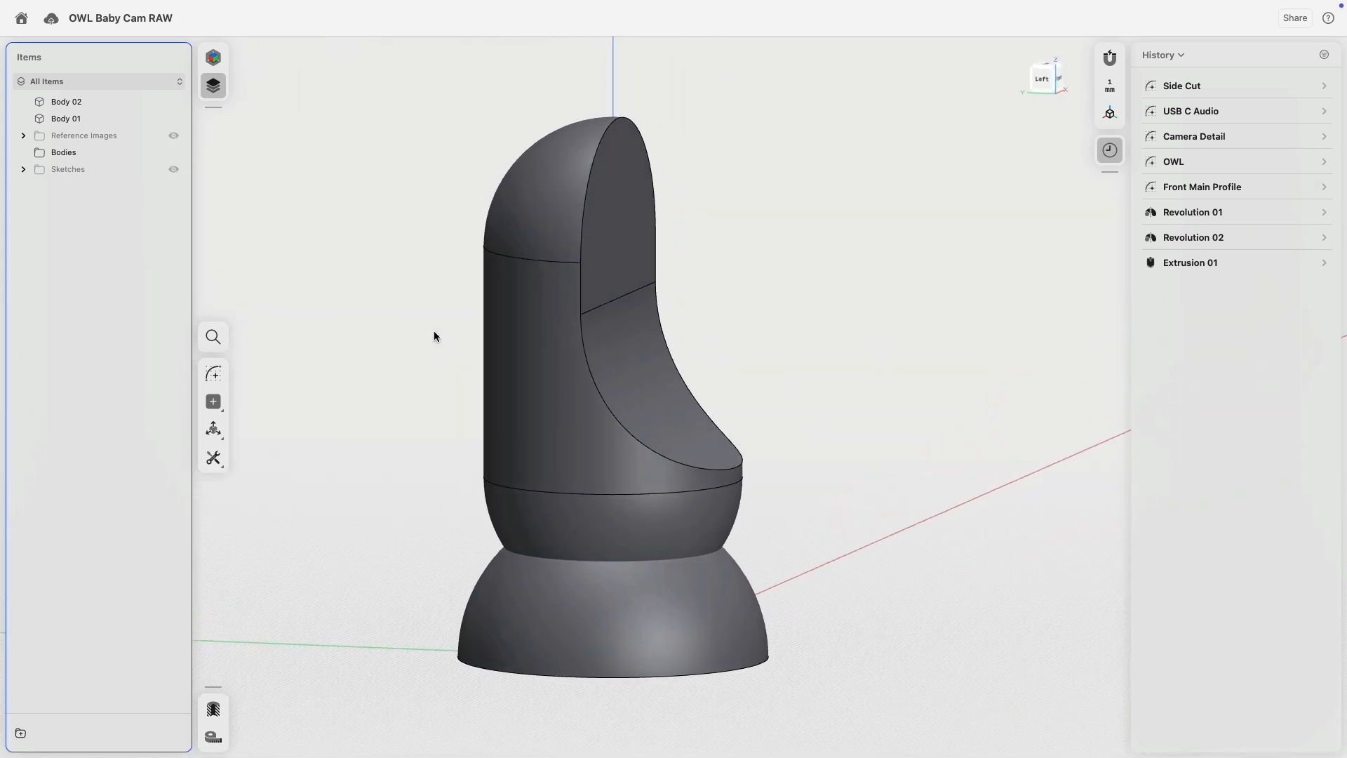
Tilt the upper Body 02 about 15° around a pivot at its lower edge.
left_click(608, 417)
key("f")
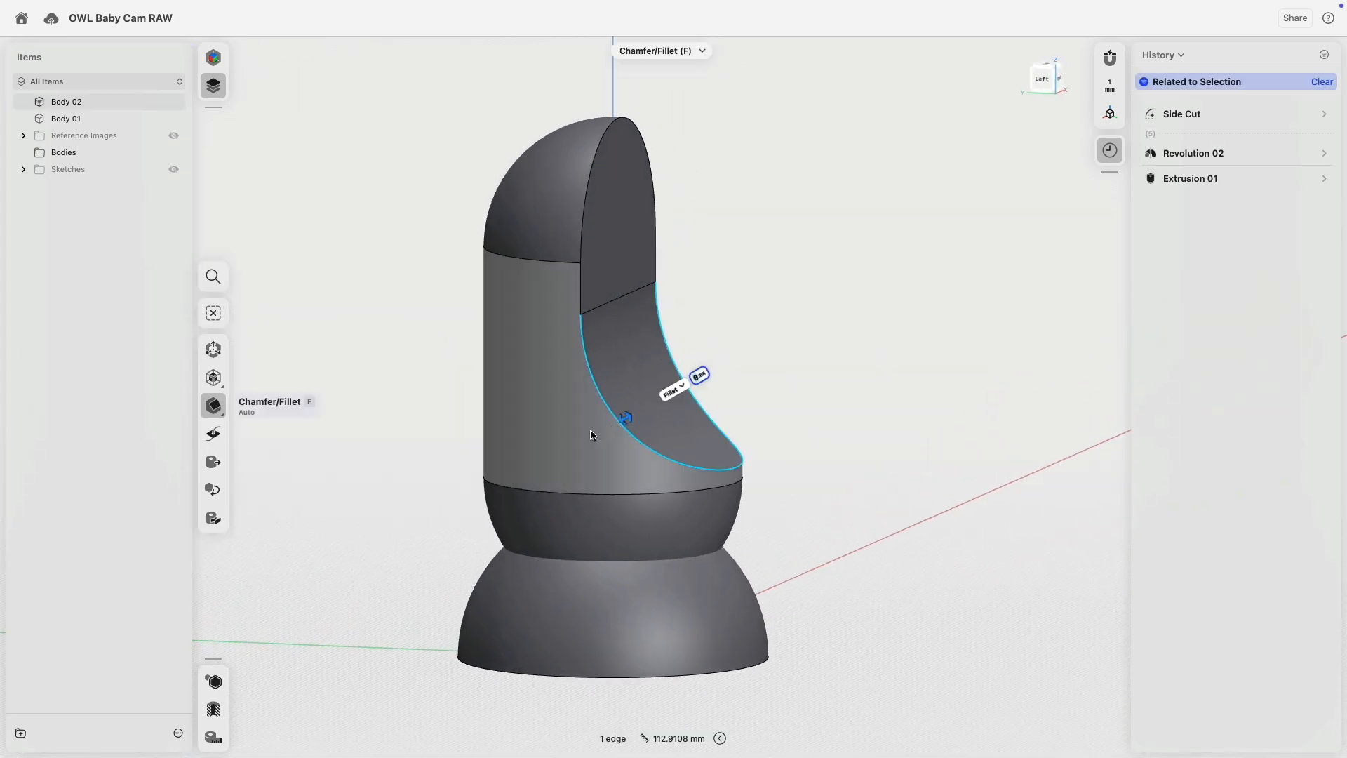
double_click(591, 430)
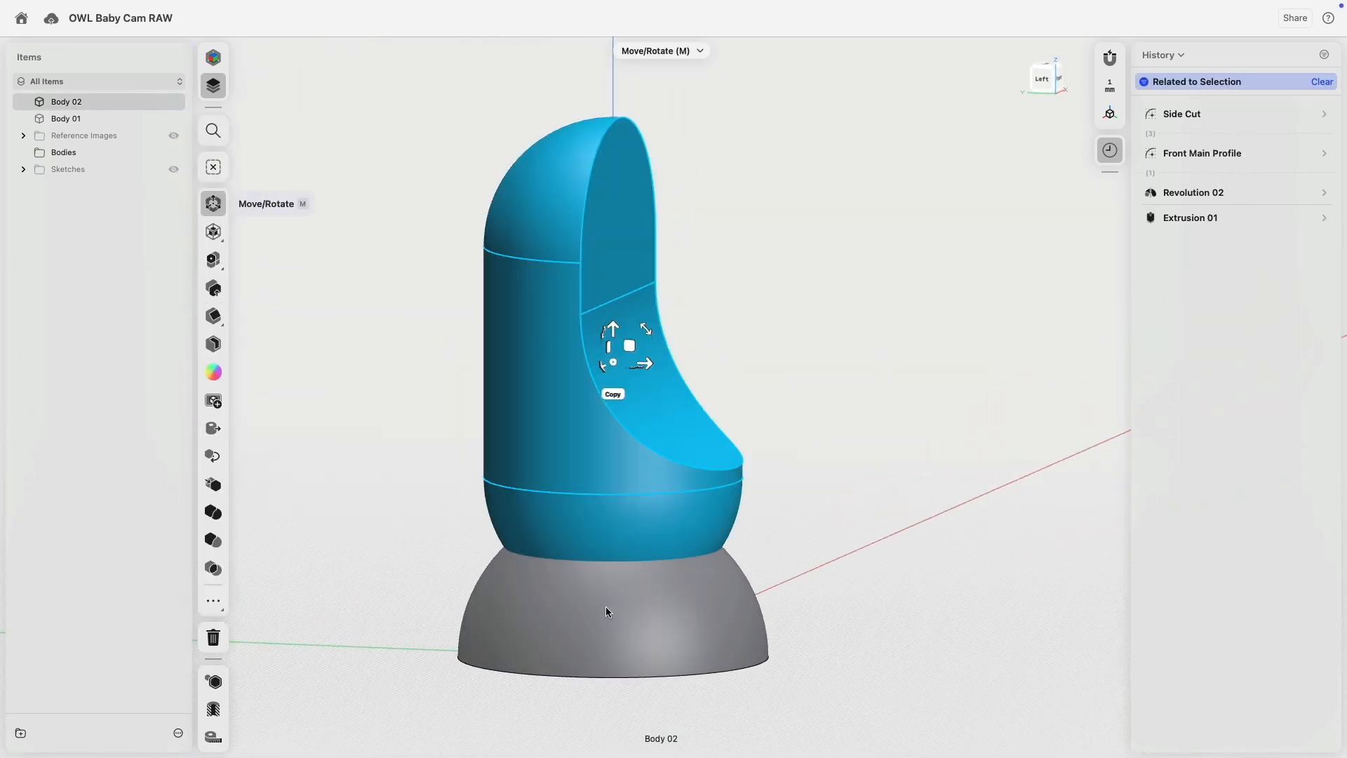
left_click_drag(613, 362, 619, 498)
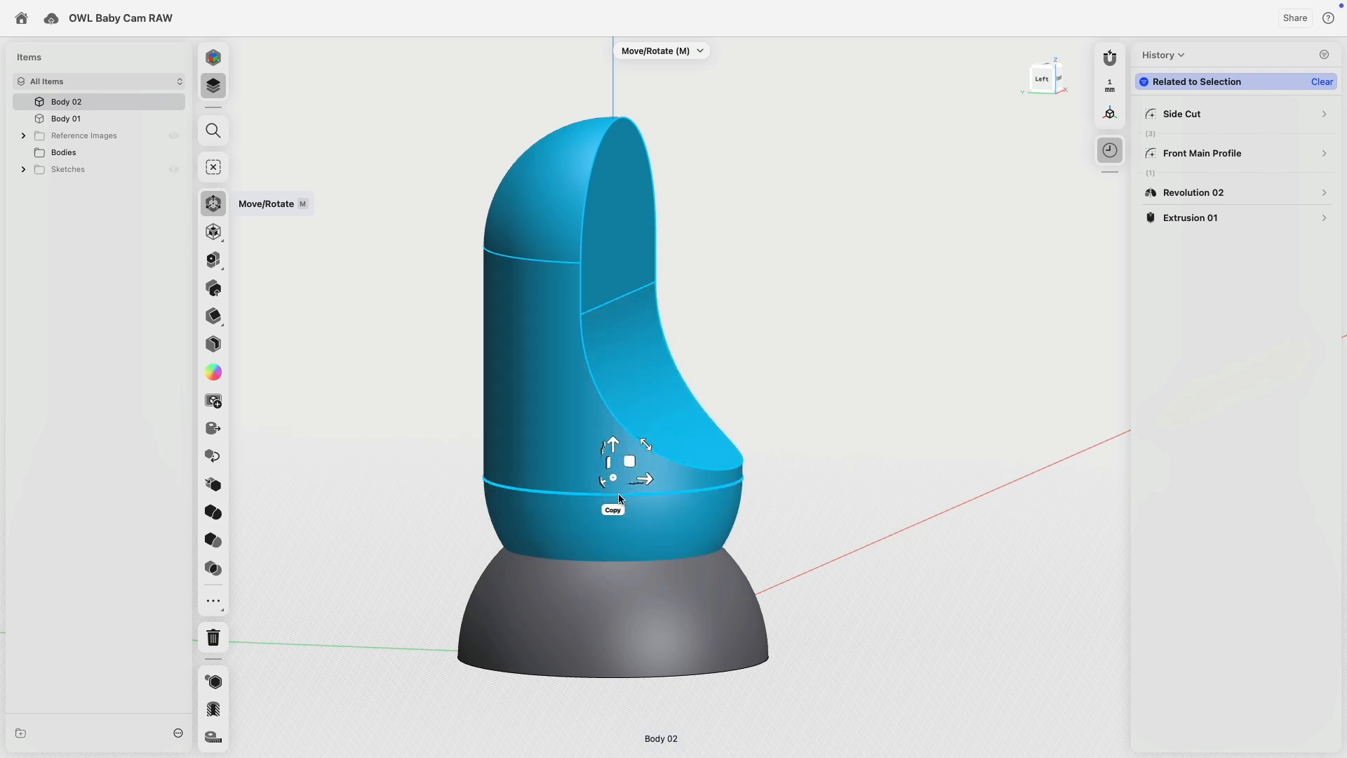
left_click_drag(648, 444, 630, 465)
Hide Body 02 so only the domed base stays visible.
left_click(390, 438)
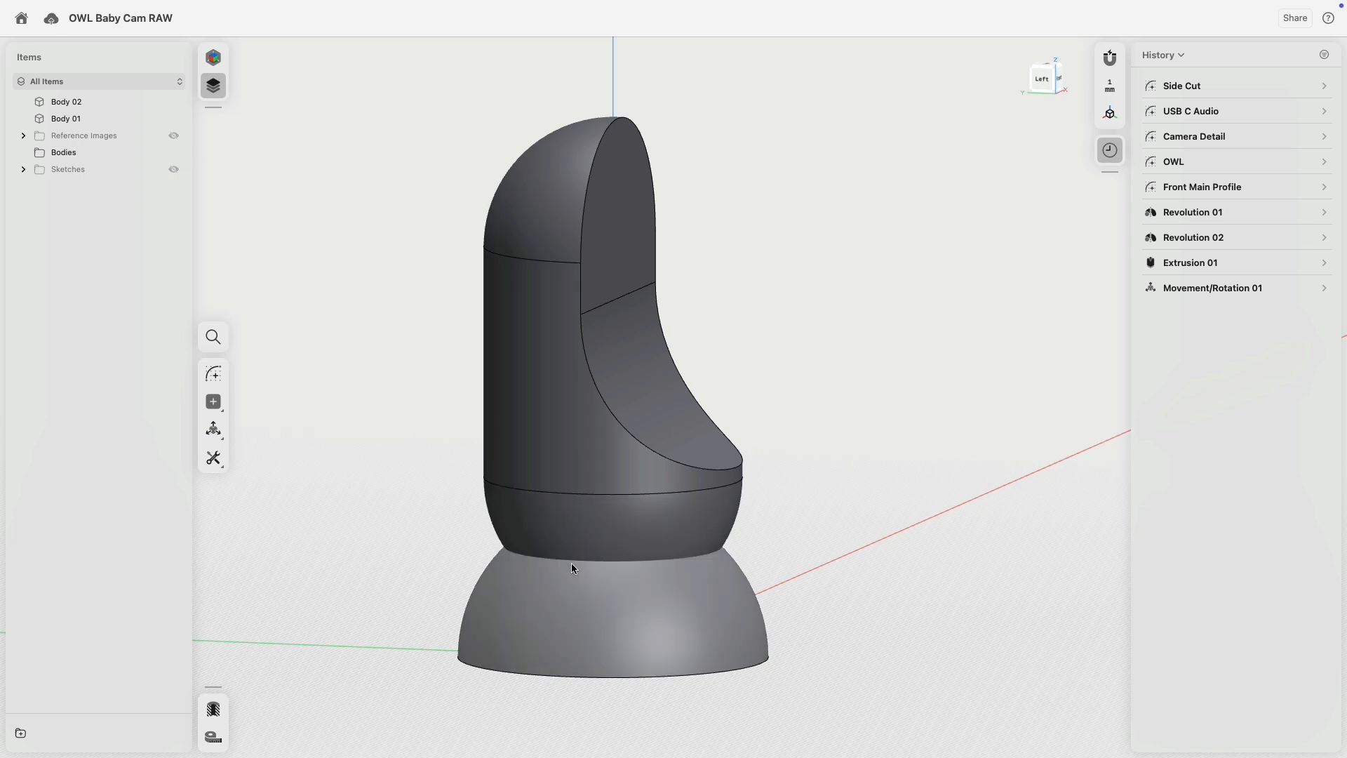
left_click(575, 591)
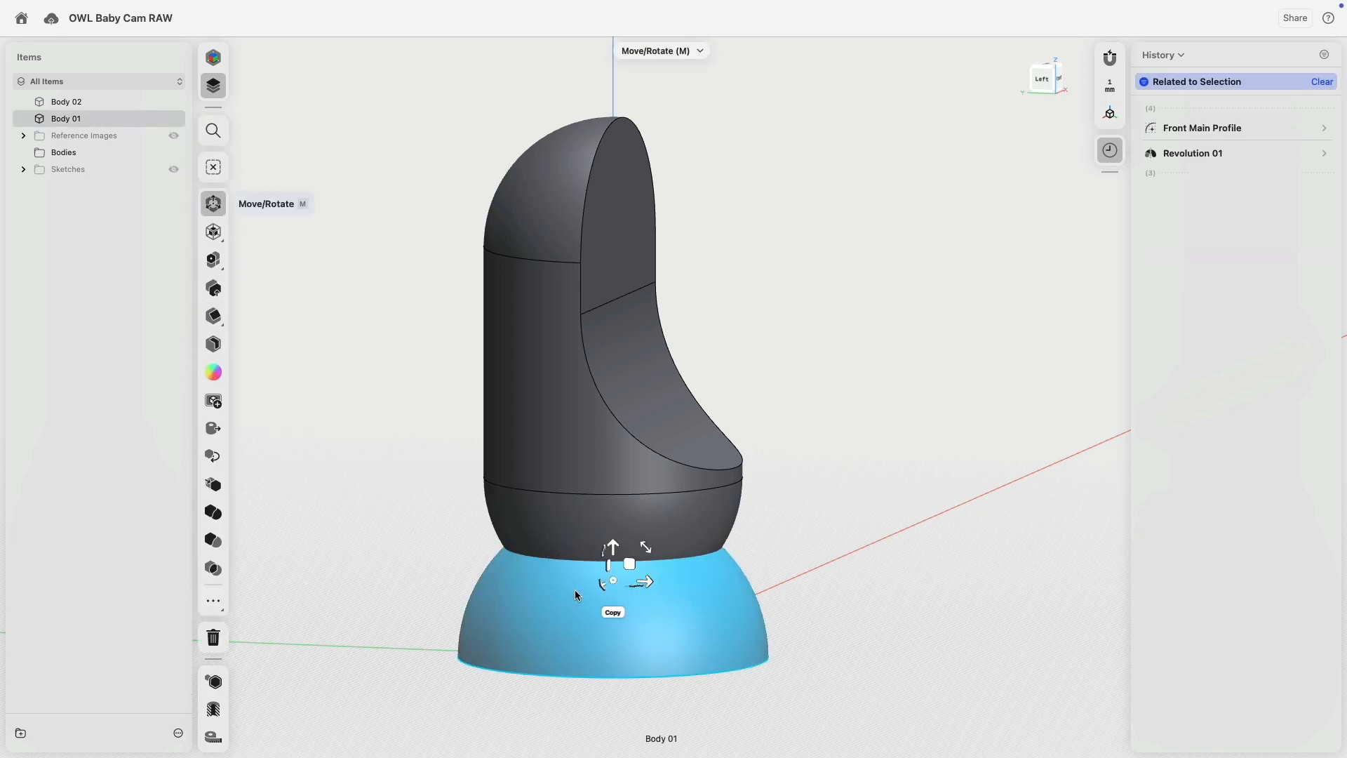
left_click(424, 348)
left_click(174, 103)
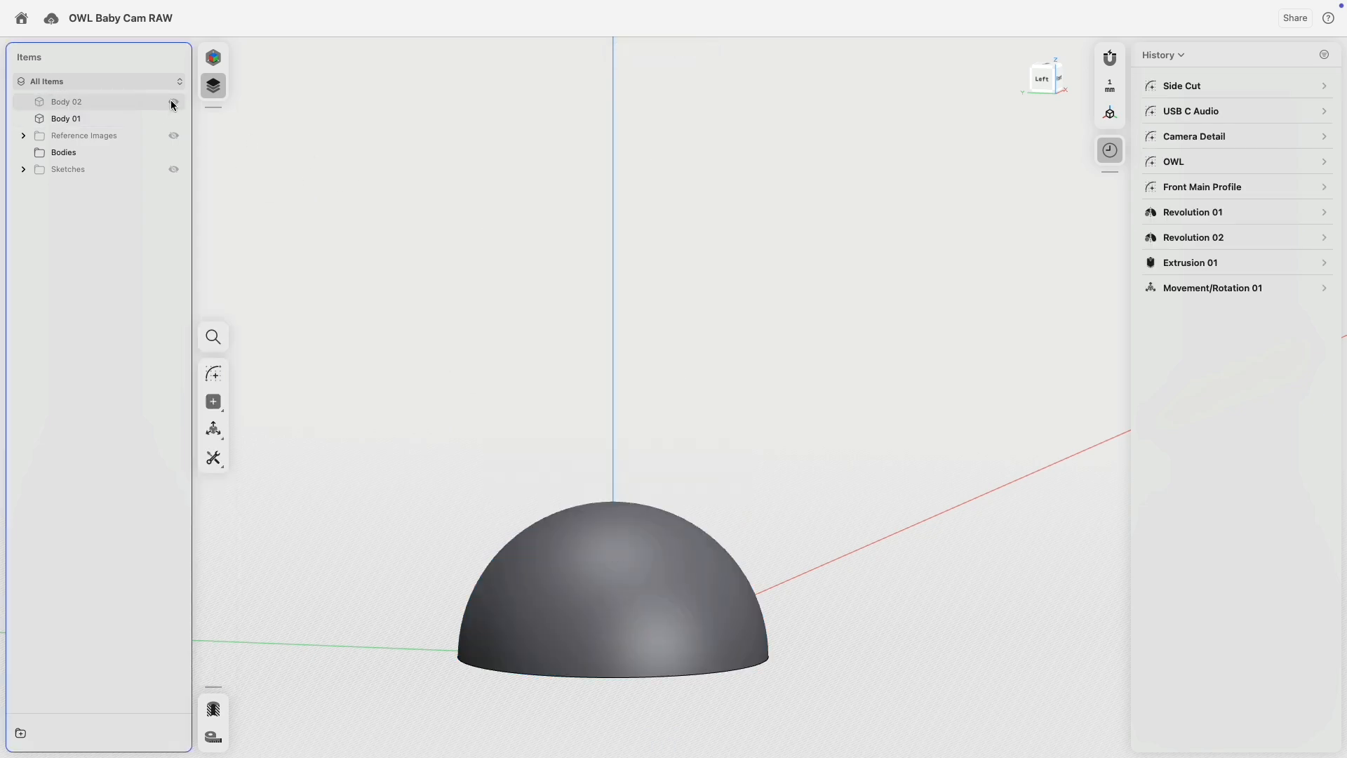
Hide the base, show the sketches, and revolve the lower profile 180° into a half-sphere.
left_click(173, 119)
left_click(173, 169)
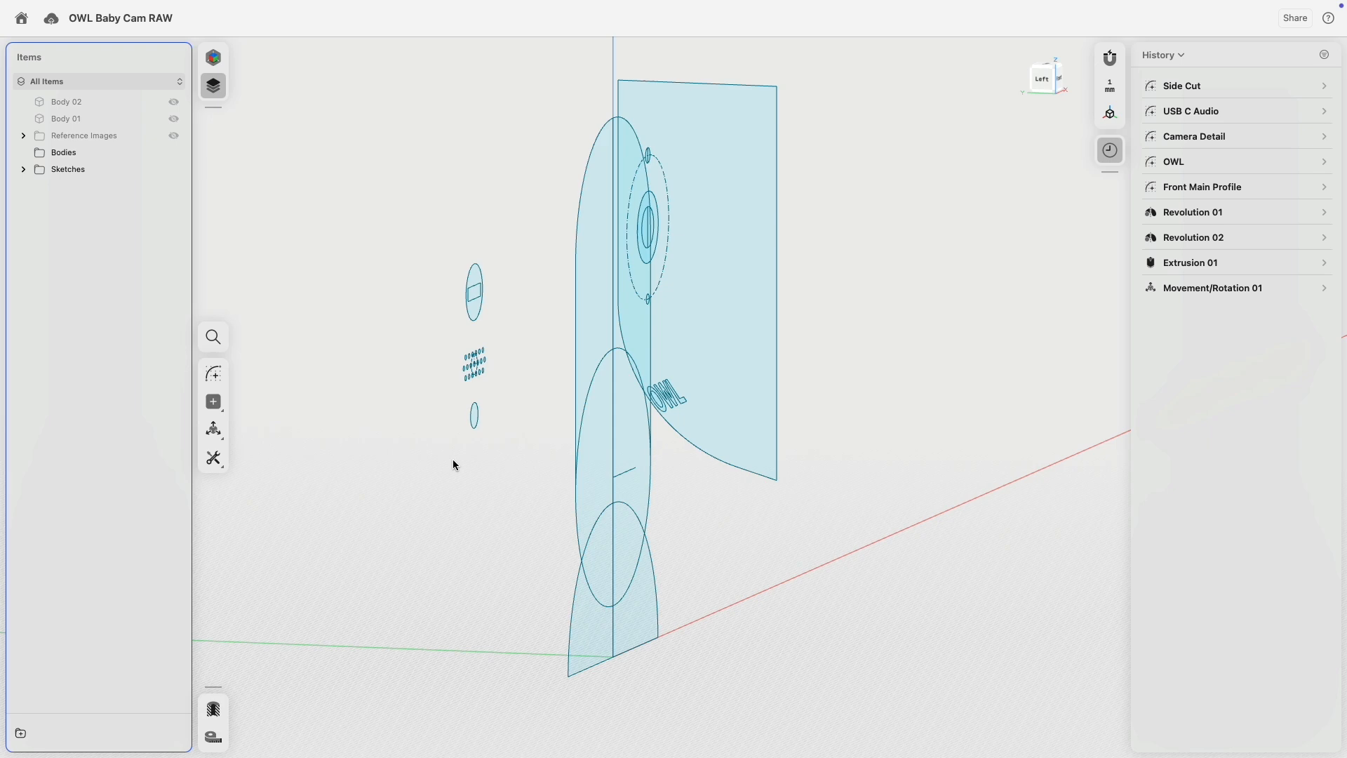
right_click_drag(453, 461, 405, 468)
left_click(536, 485)
left_click(552, 555)
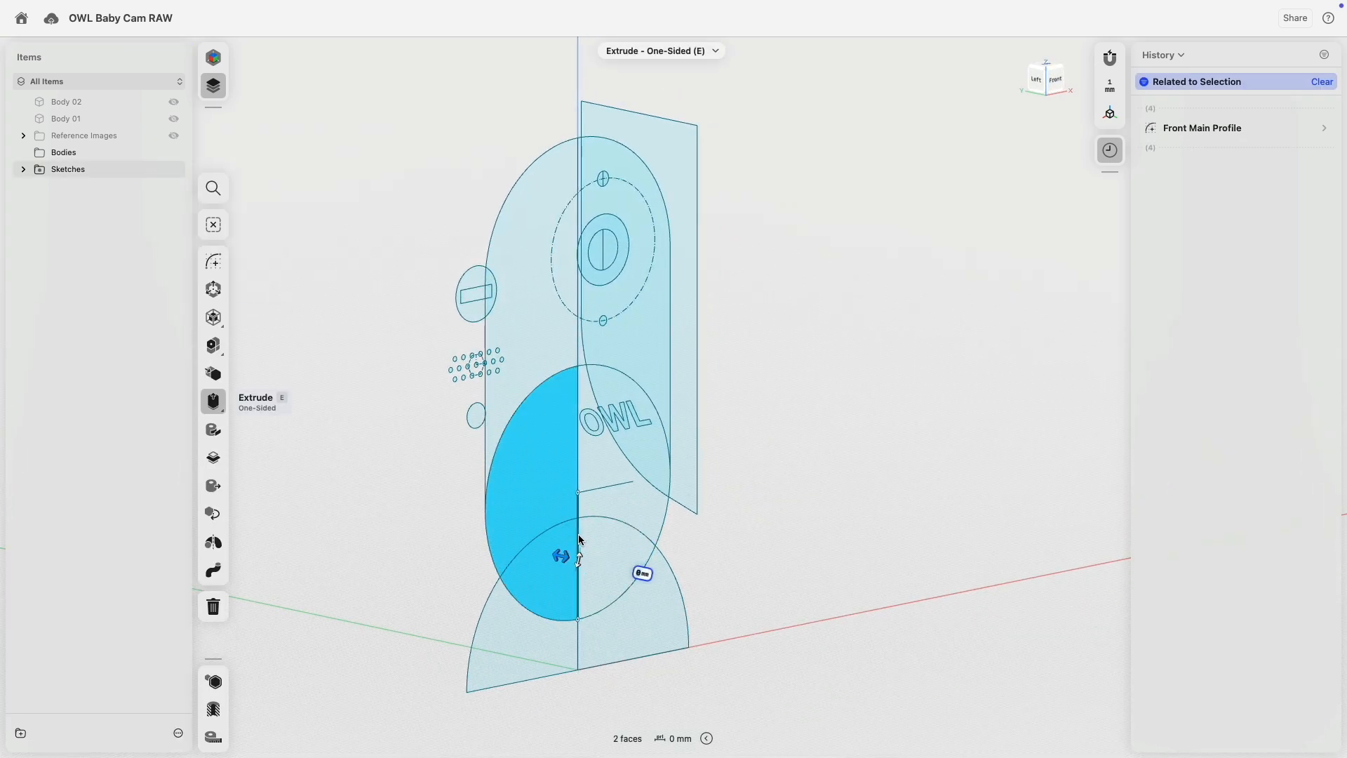
left_click(579, 539)
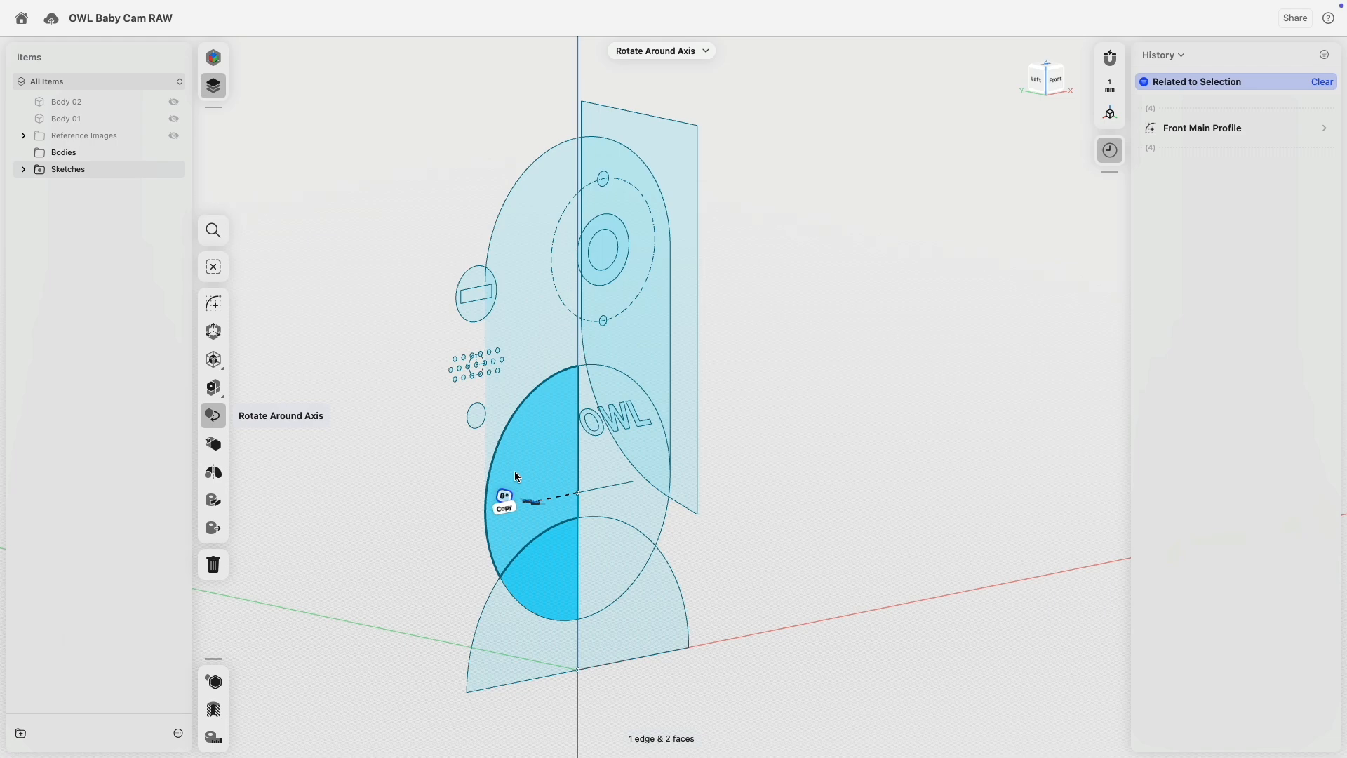
left_click(213, 472)
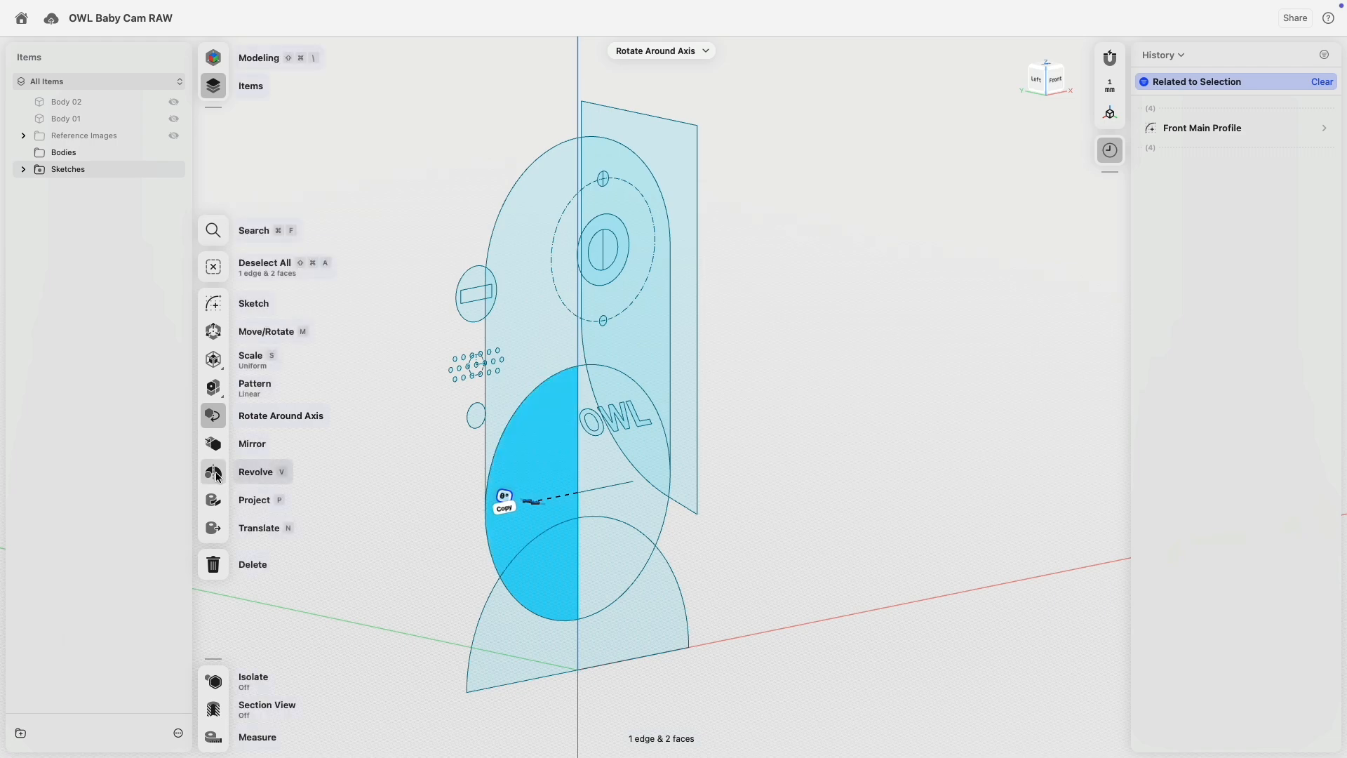
right_click_drag(550, 517, 561, 552)
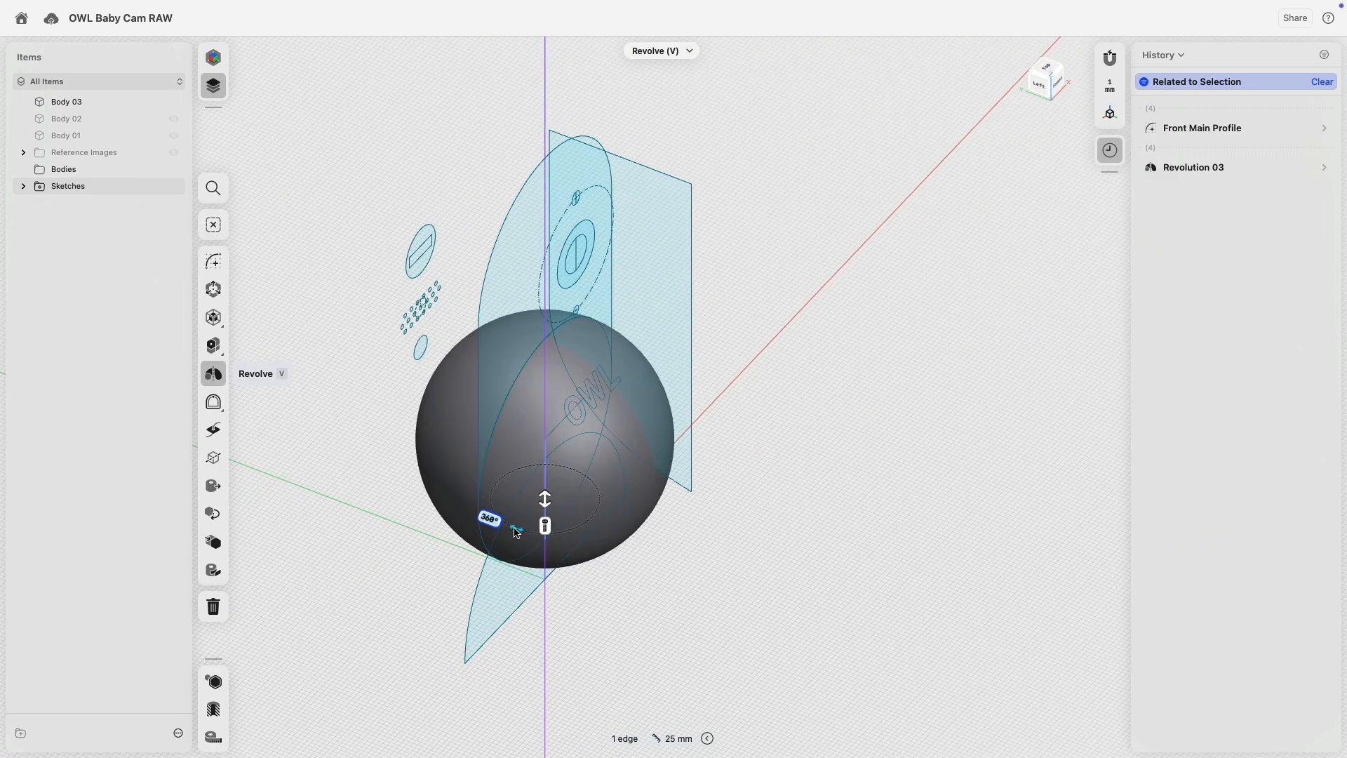
left_click_drag(513, 530, 616, 418)
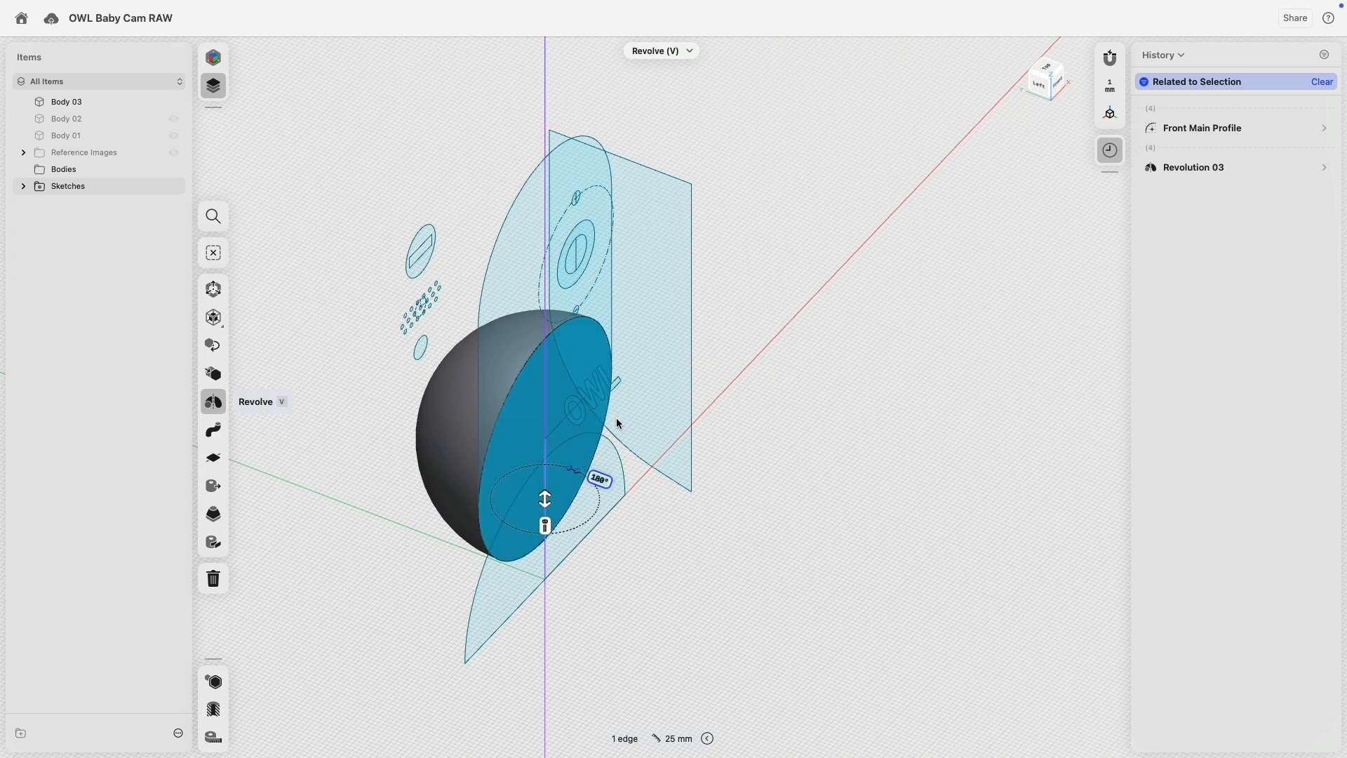
left_click(179, 190)
Hide the sketches and extrude the half-sphere's flat face outward into a cylinder.
left_click(293, 181)
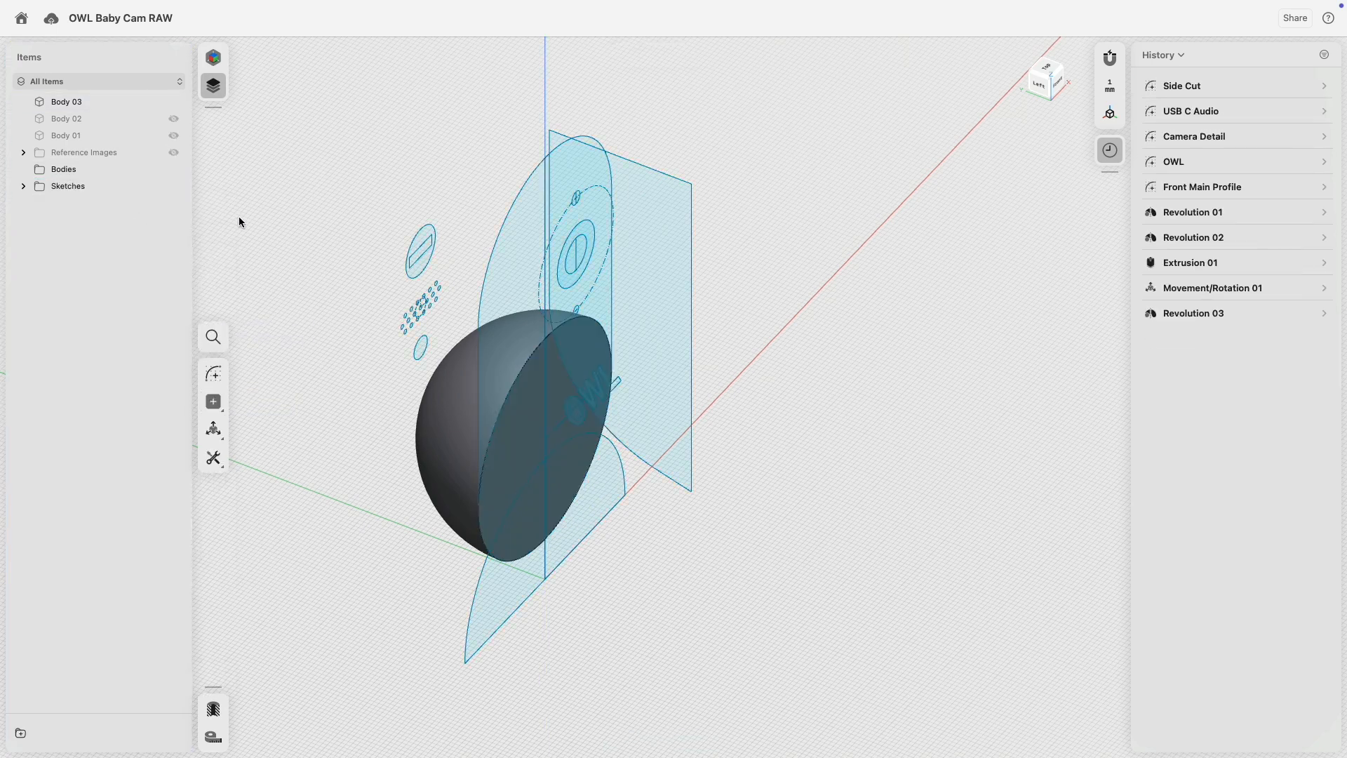
left_click(174, 191)
left_click(534, 435)
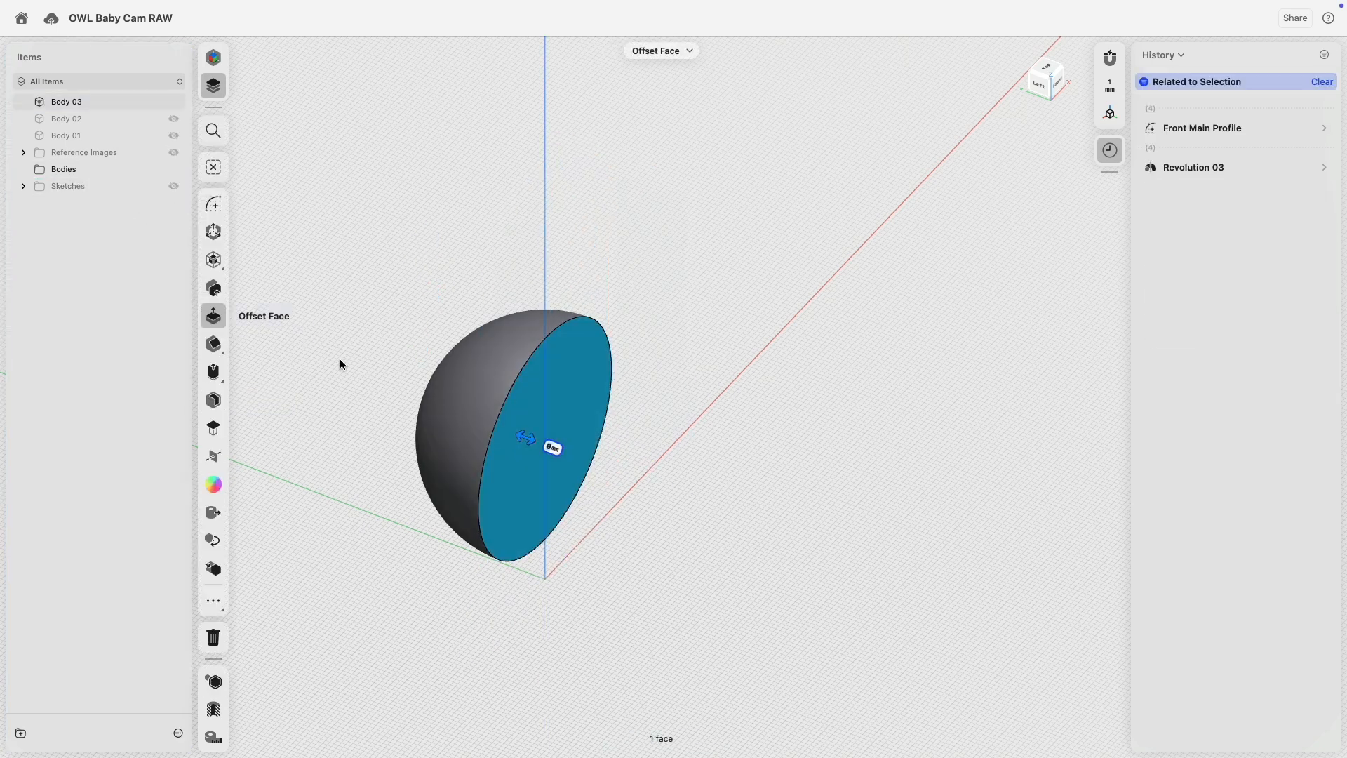
left_click(226, 373)
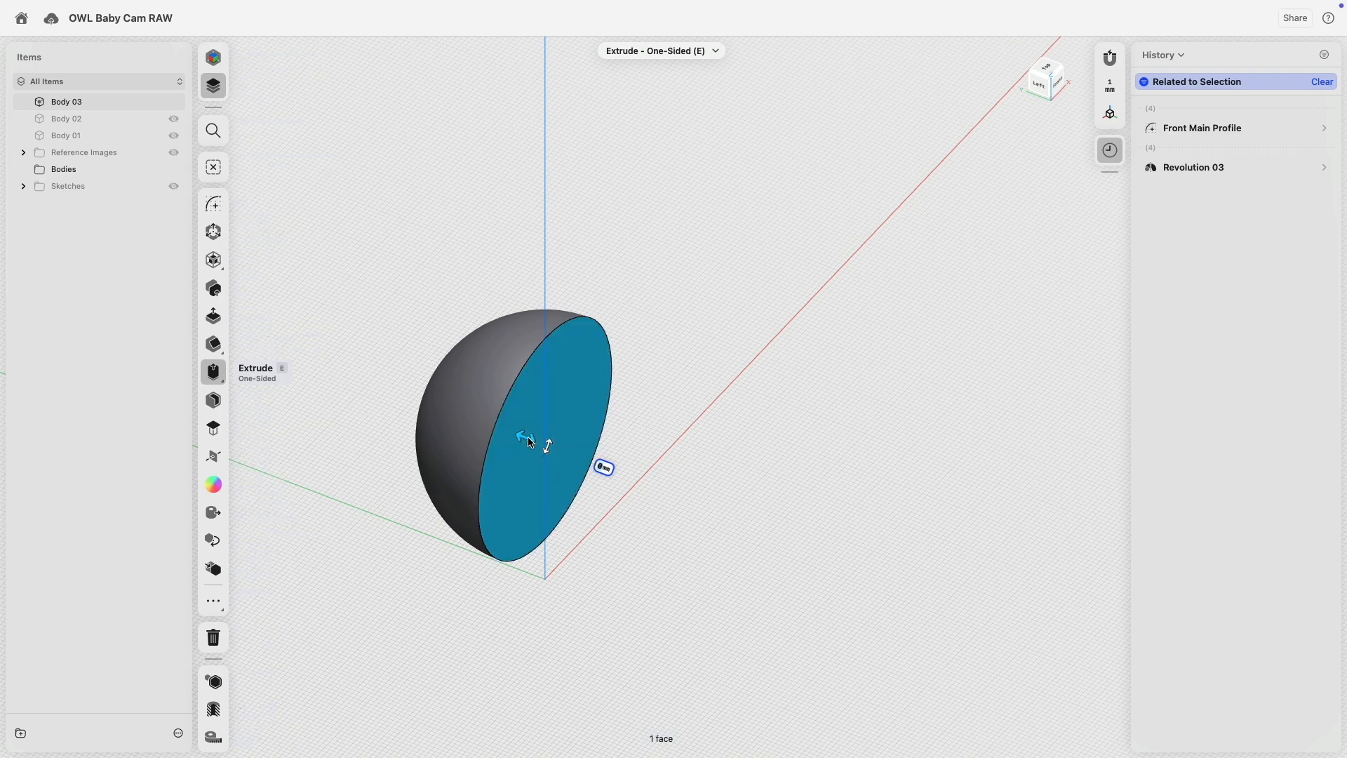
left_click_drag(532, 443, 723, 523)
left_click(631, 219)
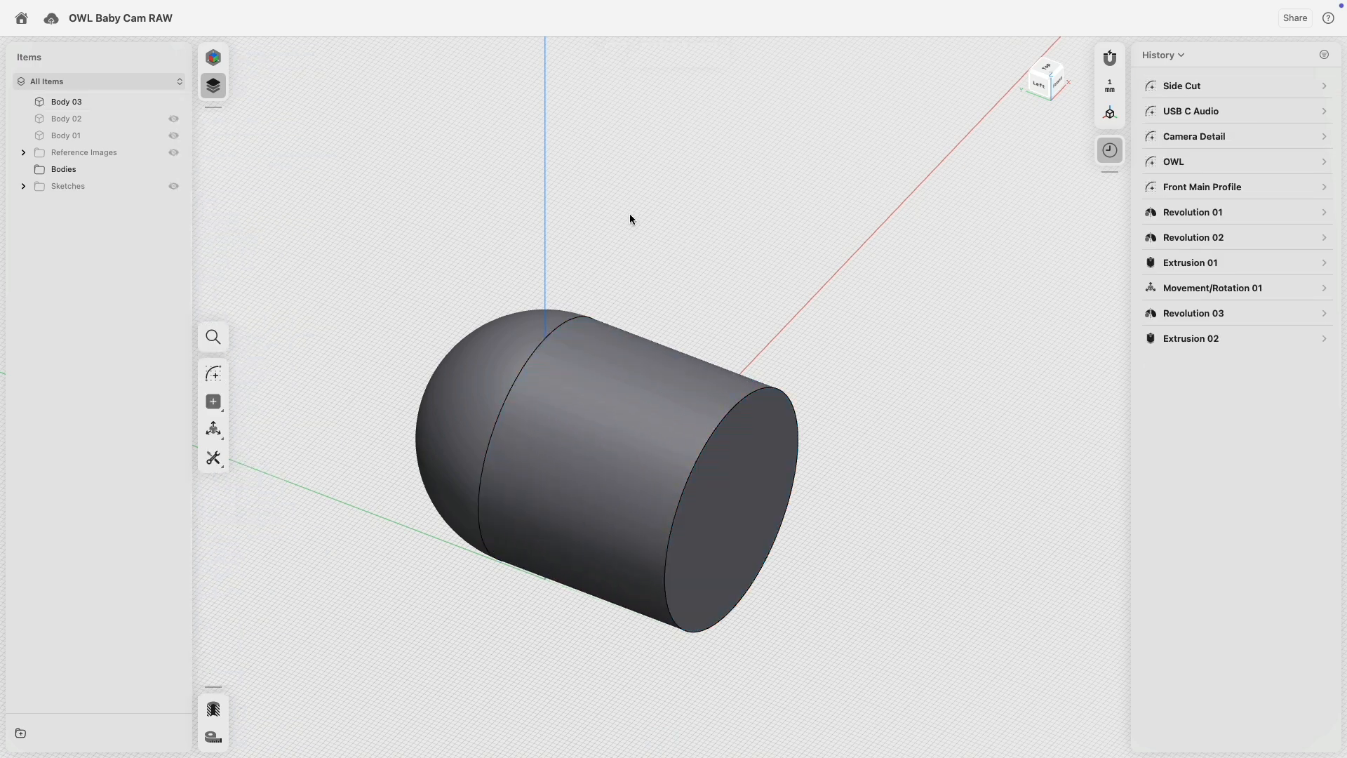
Unhide Body 02 and Body 01 and view the capsule from the low left side.
left_click(580, 420)
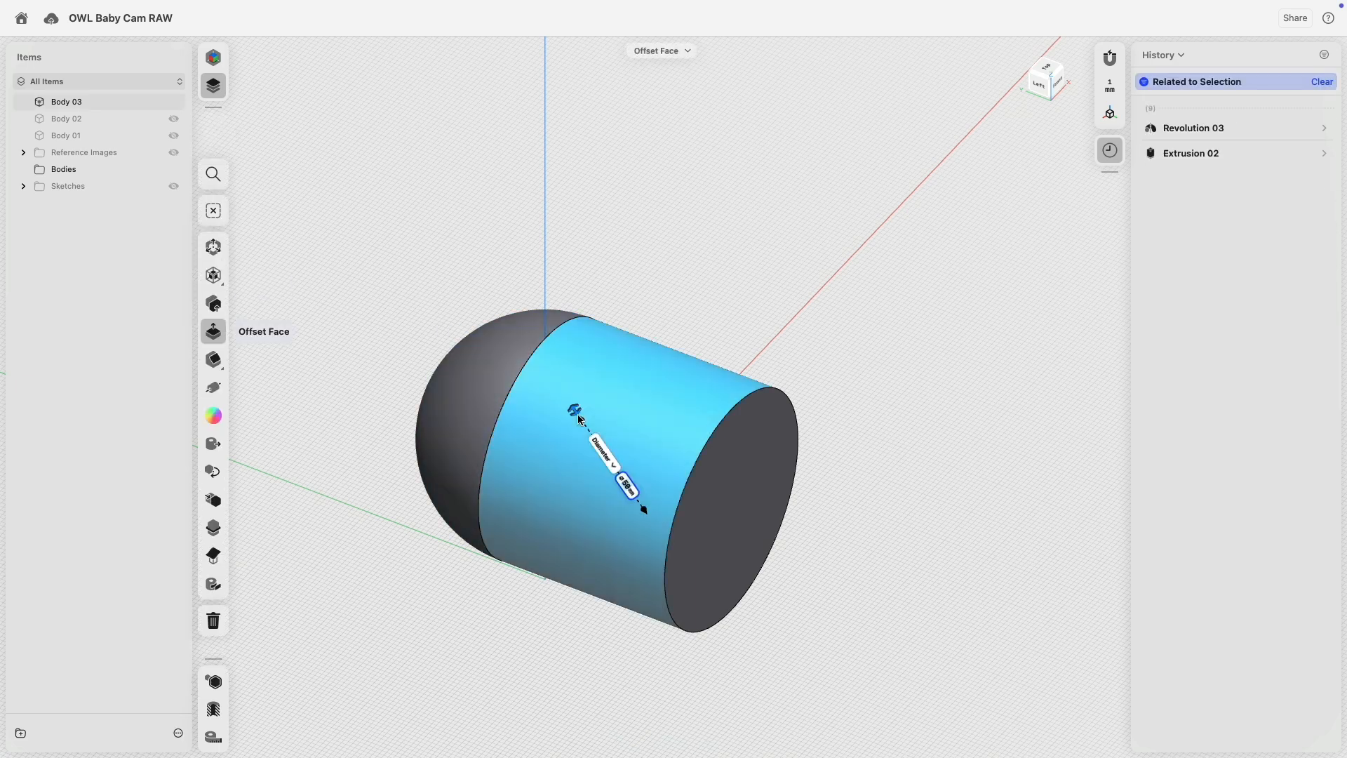
left_click(447, 397)
left_click(534, 446)
left_click(351, 165)
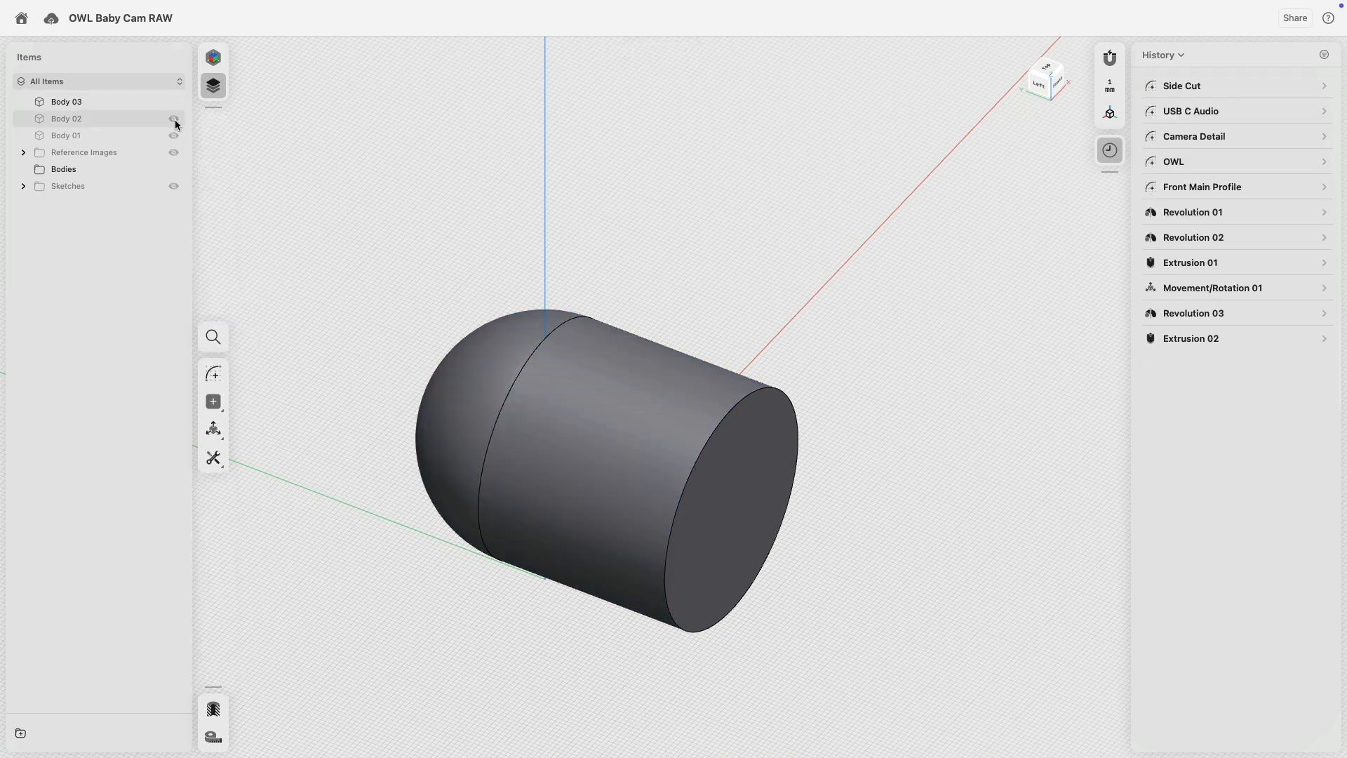
left_click(175, 121)
left_click(174, 136)
right_click_drag(301, 283, 414, 275)
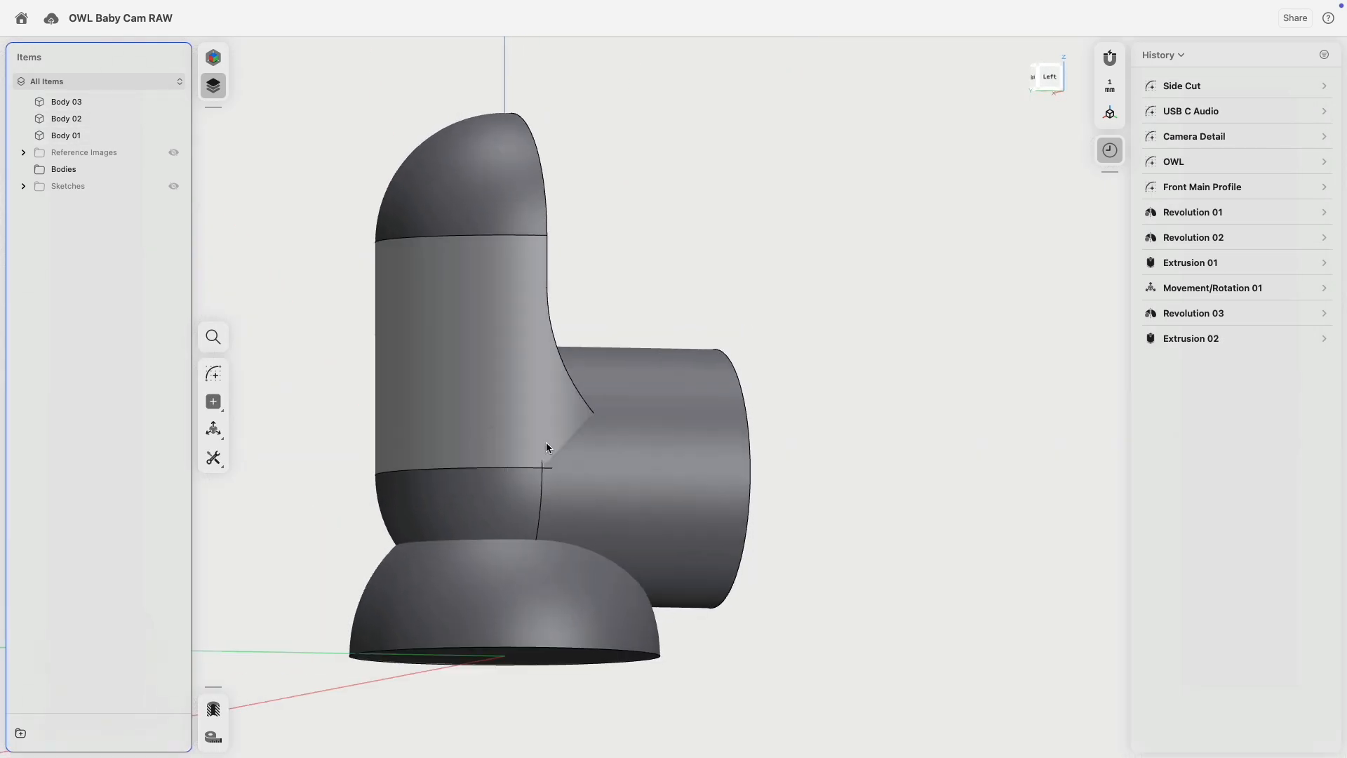
Select the capsule body and the main body's lower band, starting Move/Rotate.
double_click(672, 500)
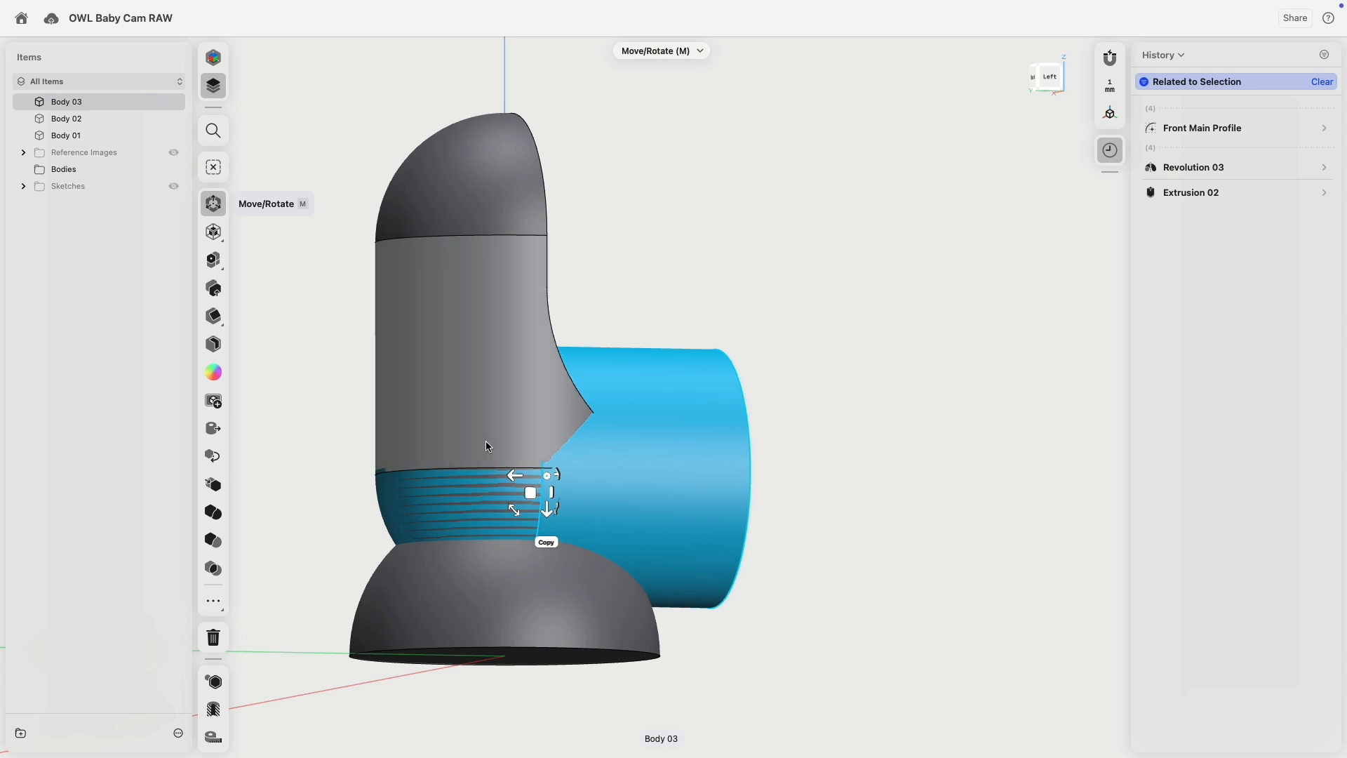
right_click_drag(772, 328, 646, 413)
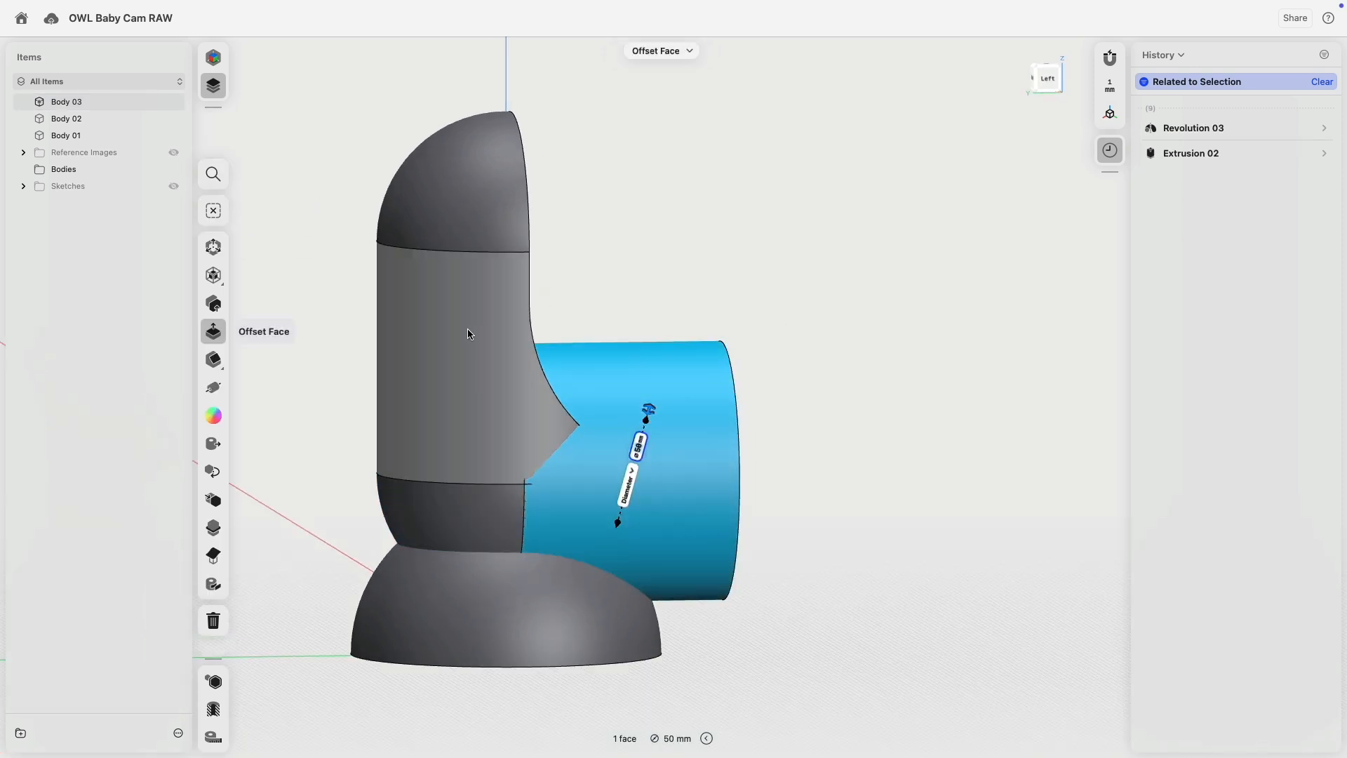
left_click(466, 533)
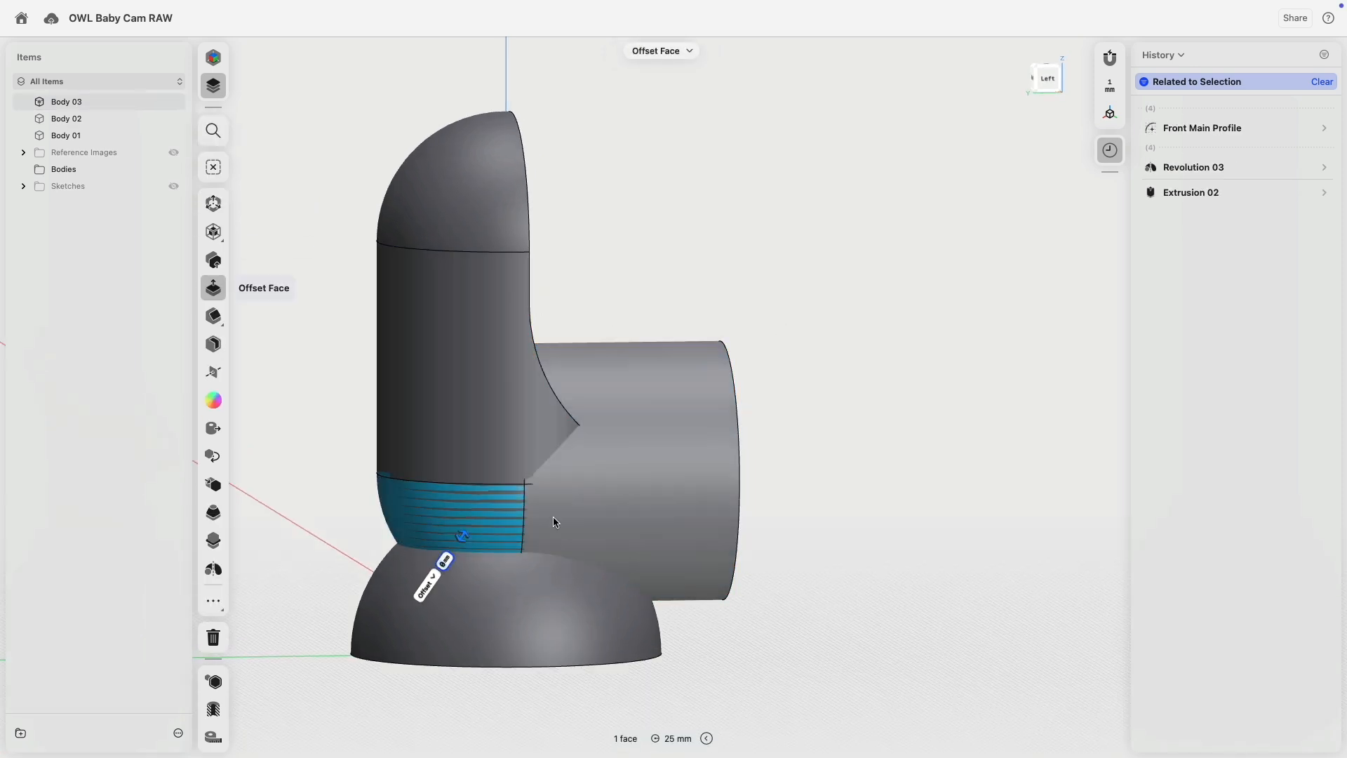
key("m")
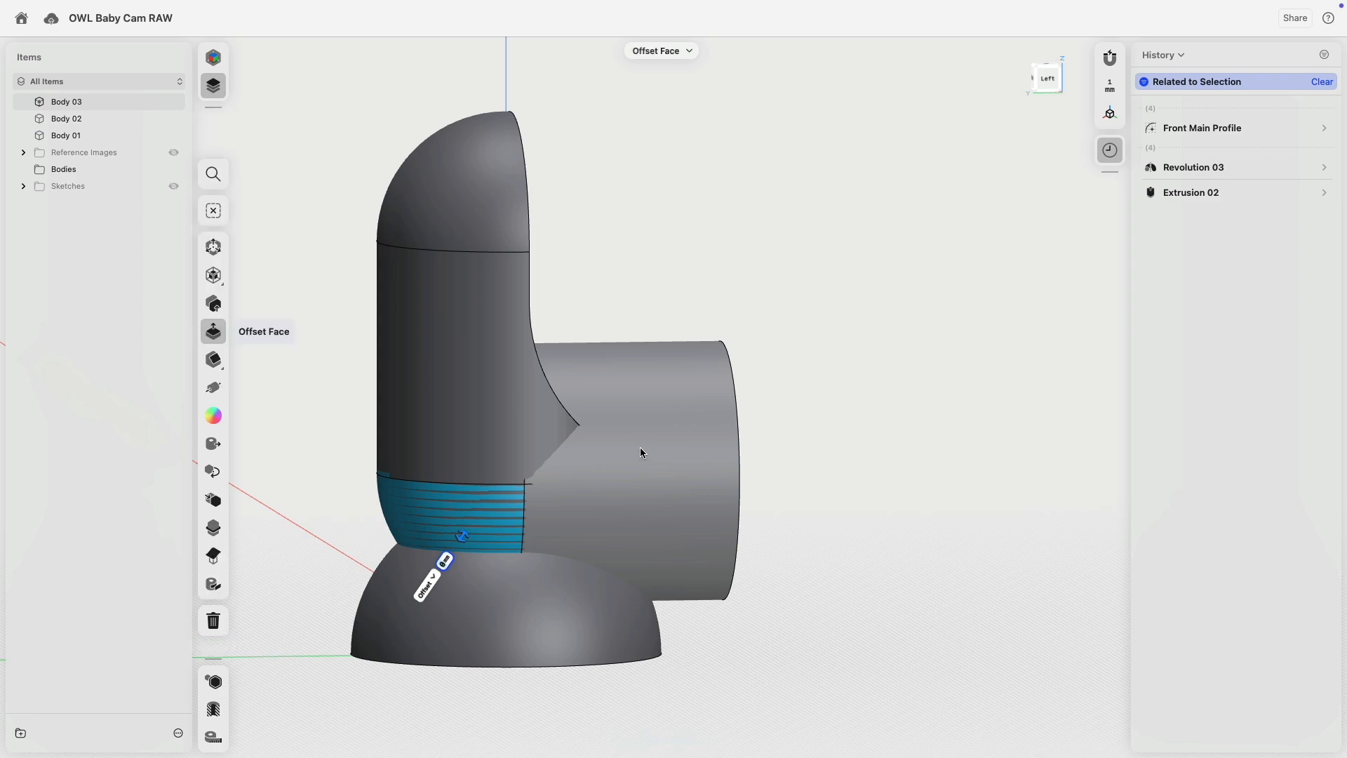
left_click(640, 451)
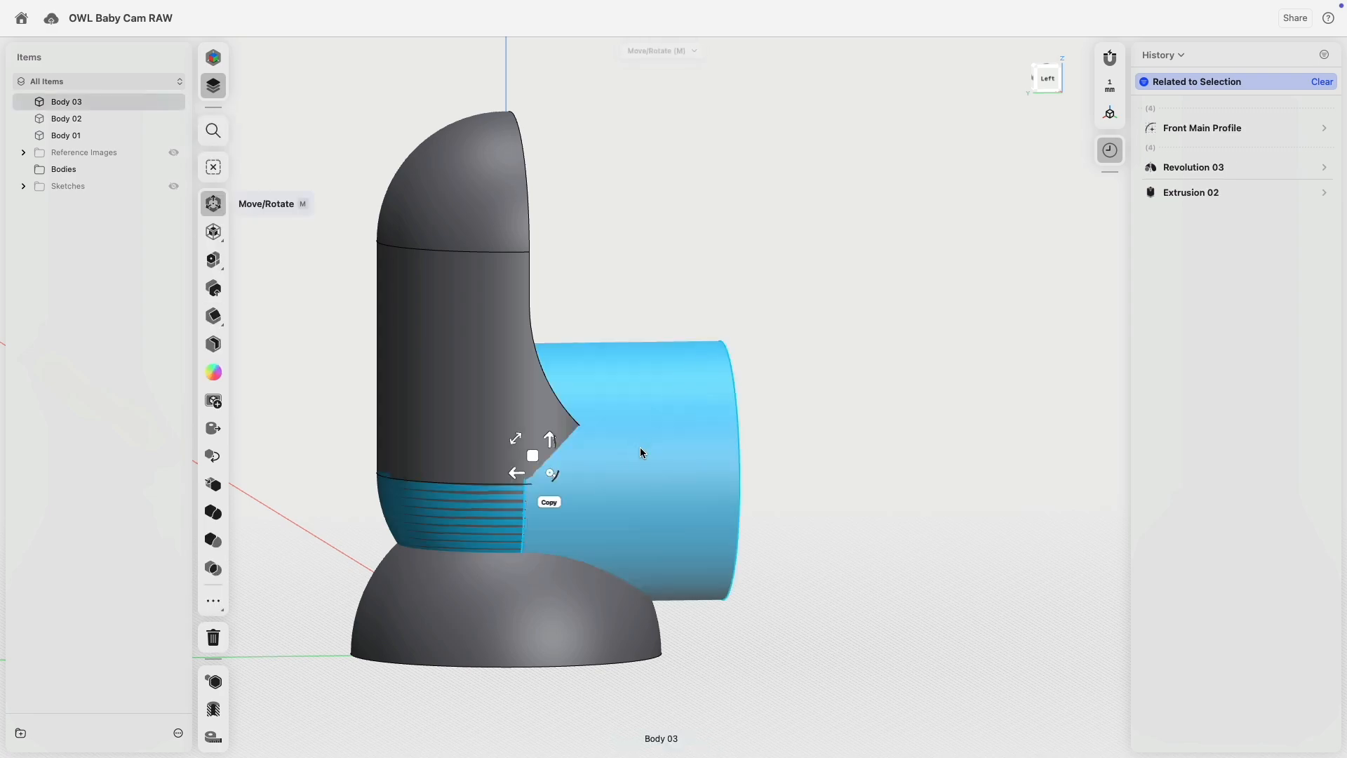
Subtract the capsule Body 03 from the base Body 01, base as target.
left_click(571, 593)
right_click_drag(309, 407, 255, 382)
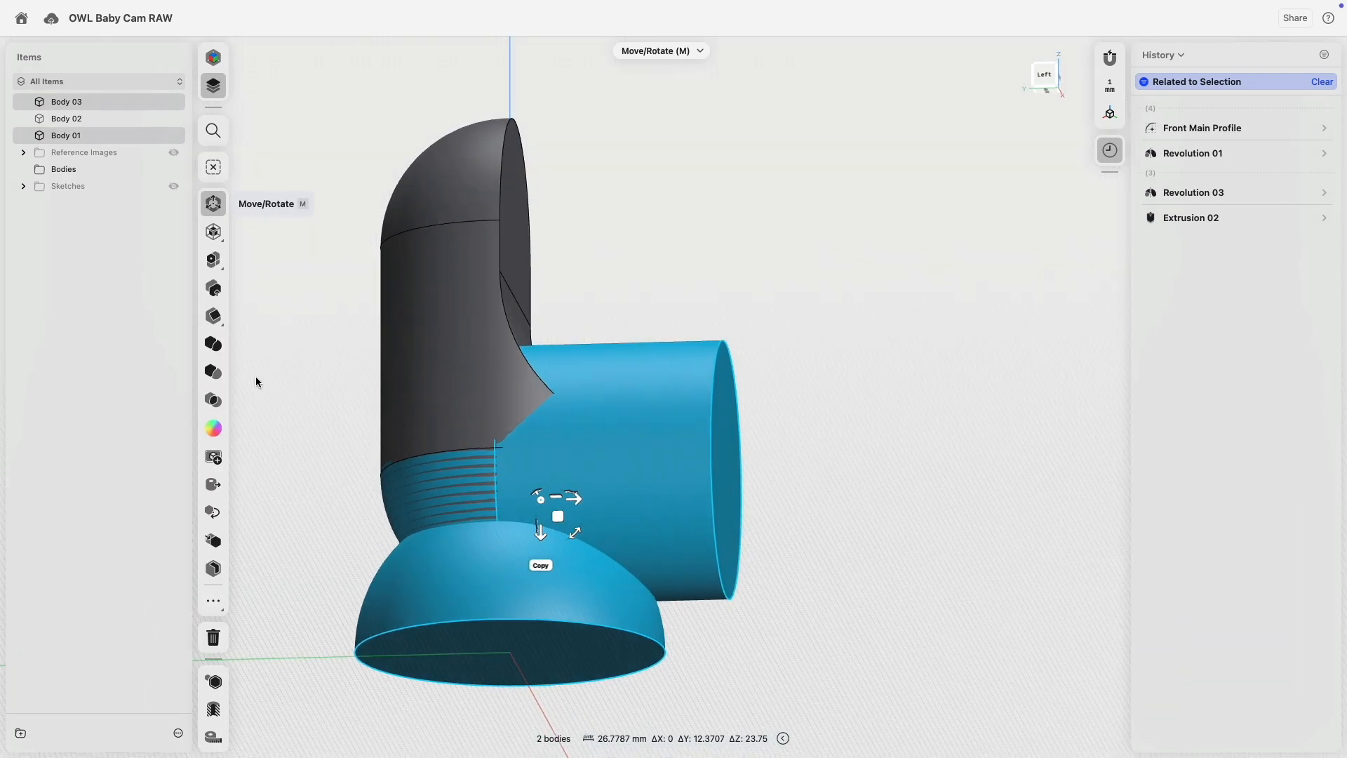
left_click(214, 372)
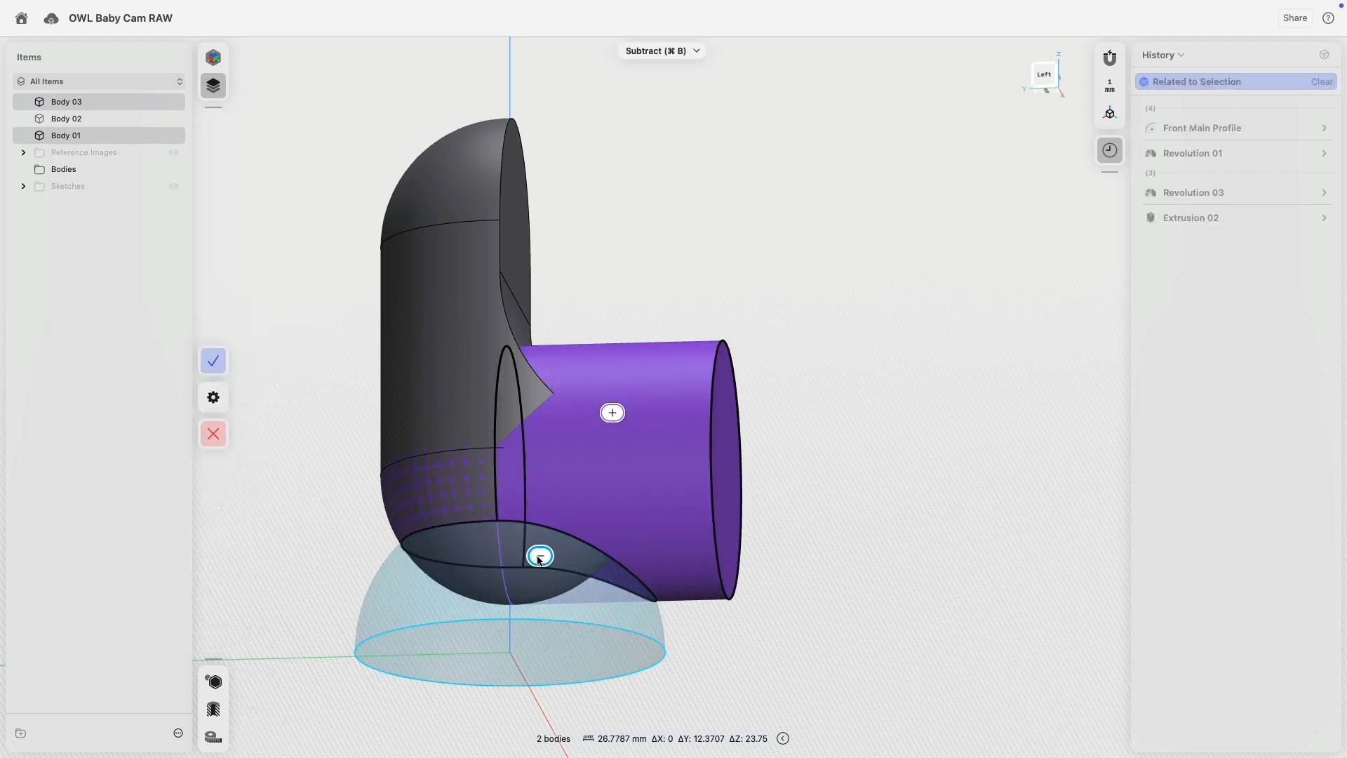
left_click(540, 555)
left_click(615, 413)
right_click_drag(778, 328, 752, 339)
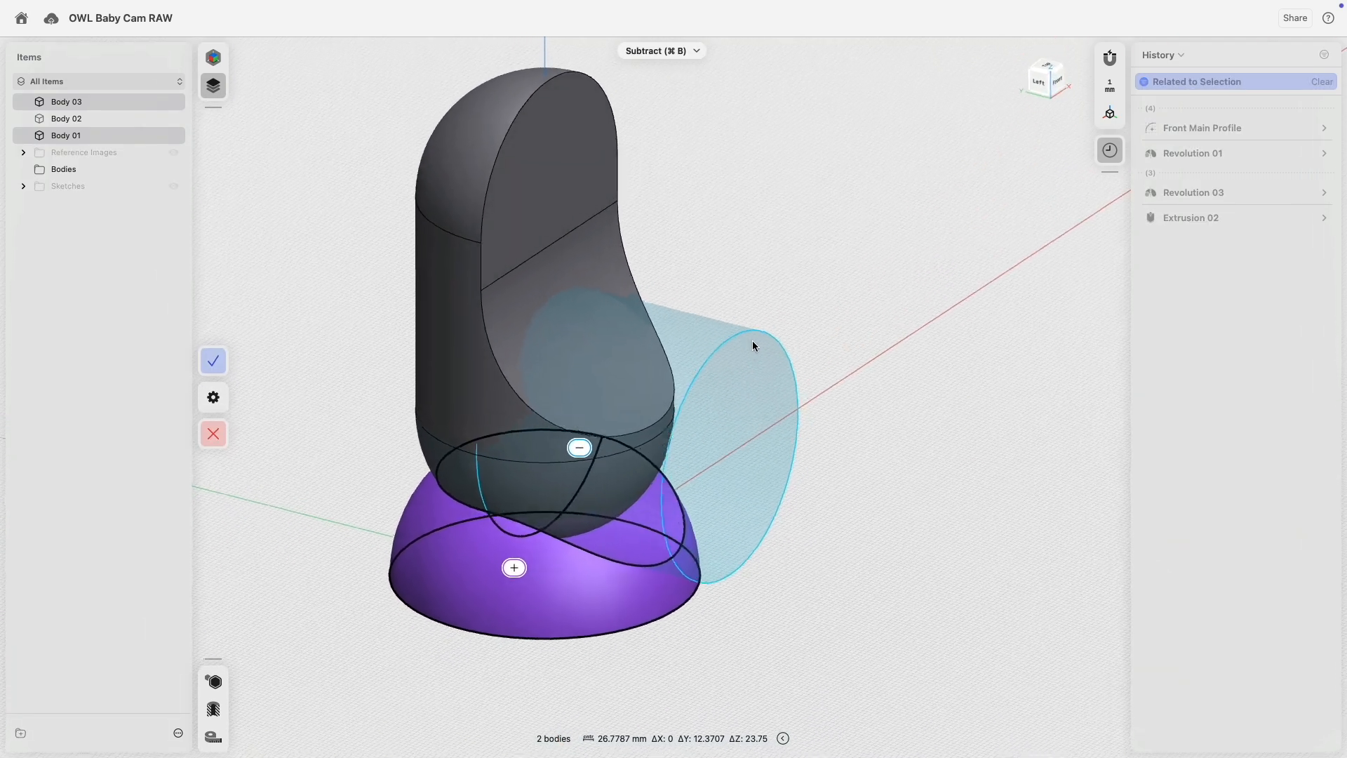
left_click(213, 362)
Inspect the recess from the front and select the whole upper body.
right_click_drag(512, 499, 484, 484)
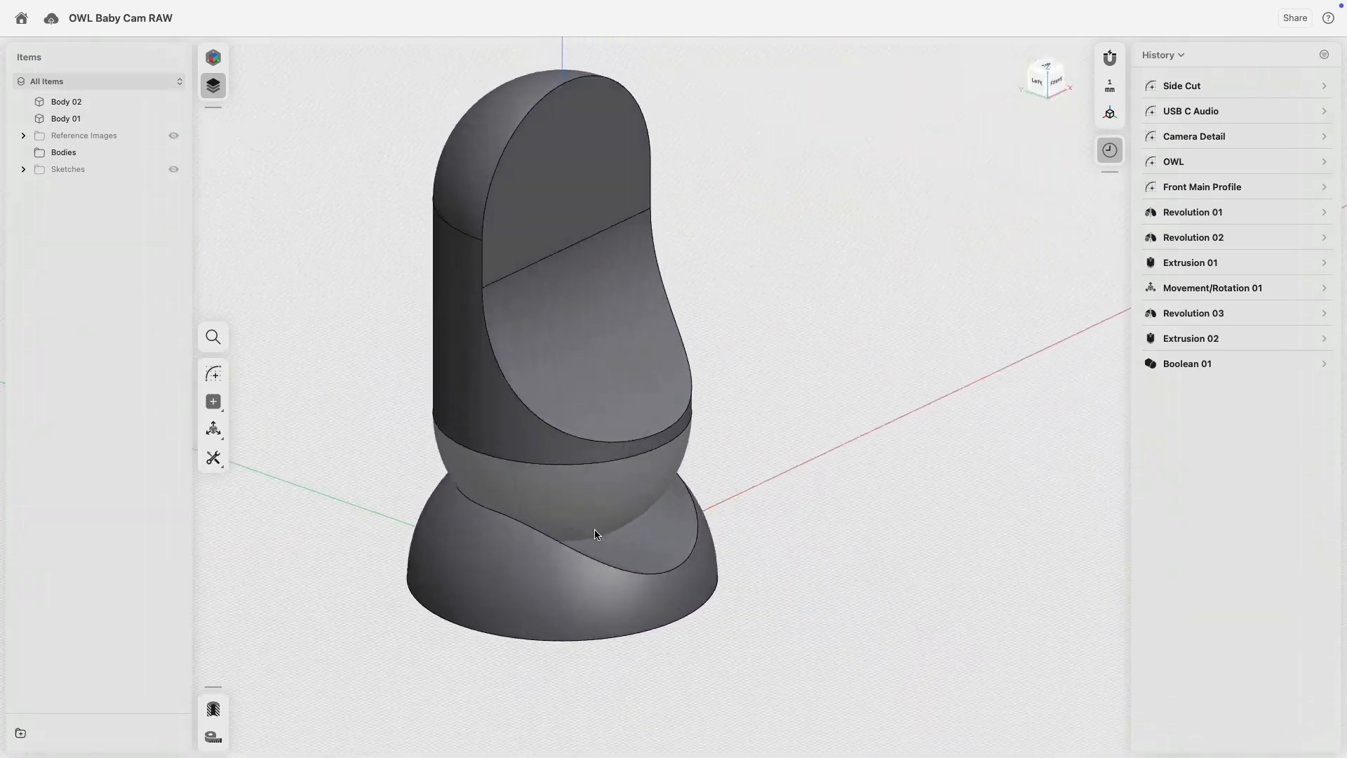
left_click(619, 550)
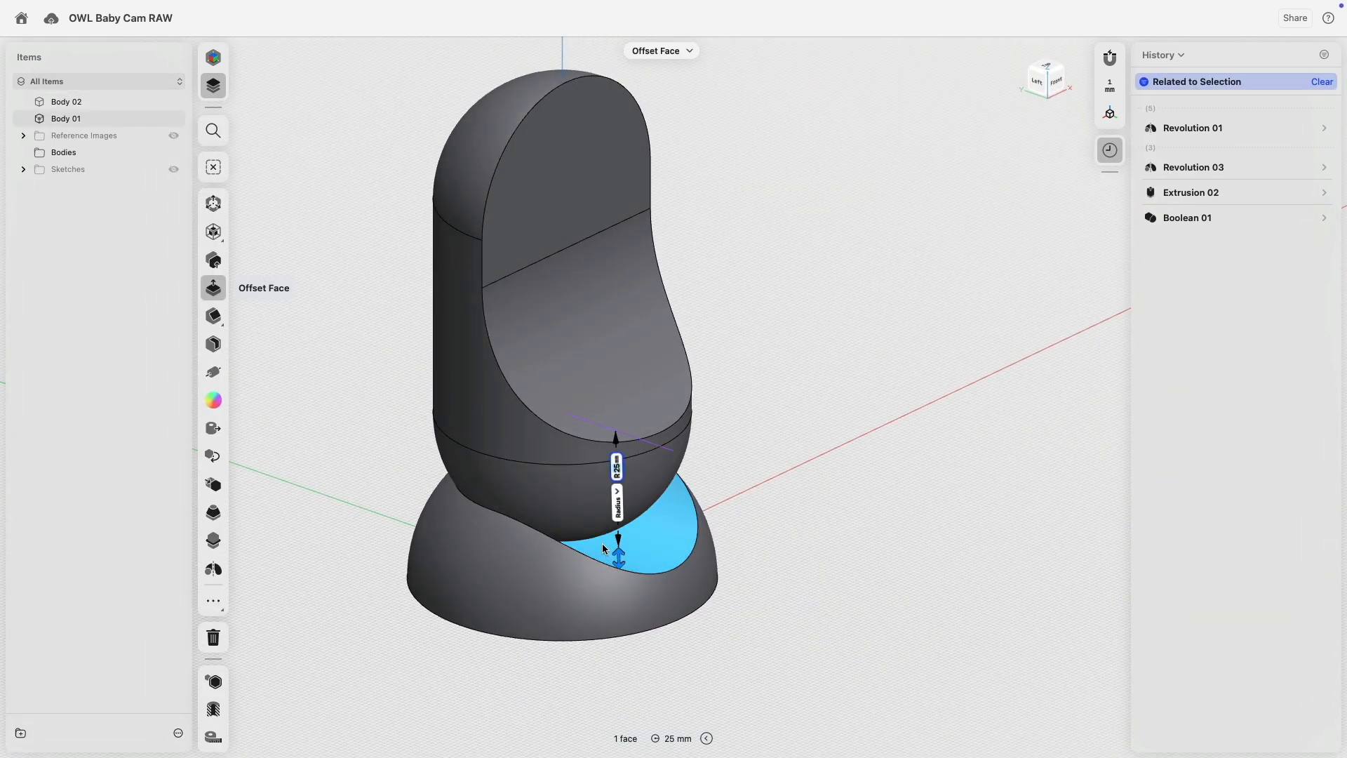
left_click(574, 493)
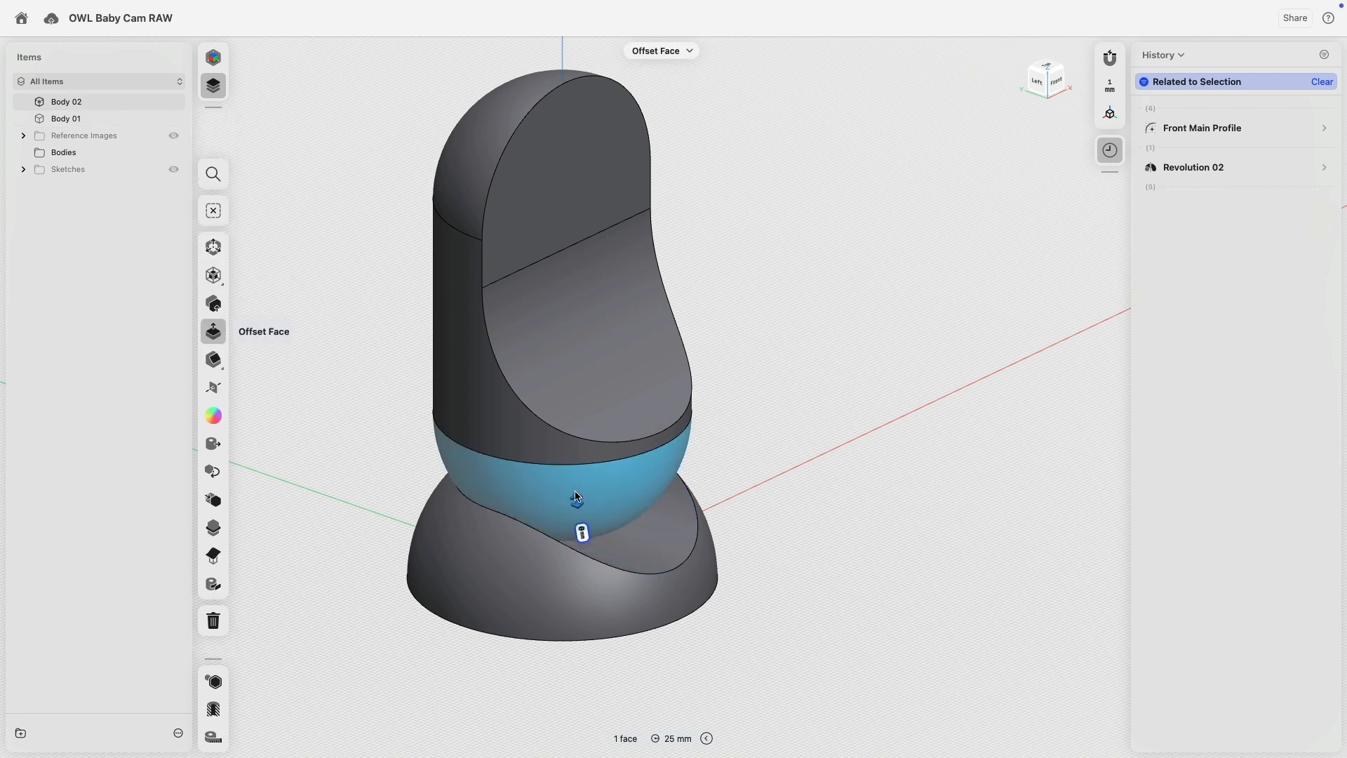
double_click(546, 455)
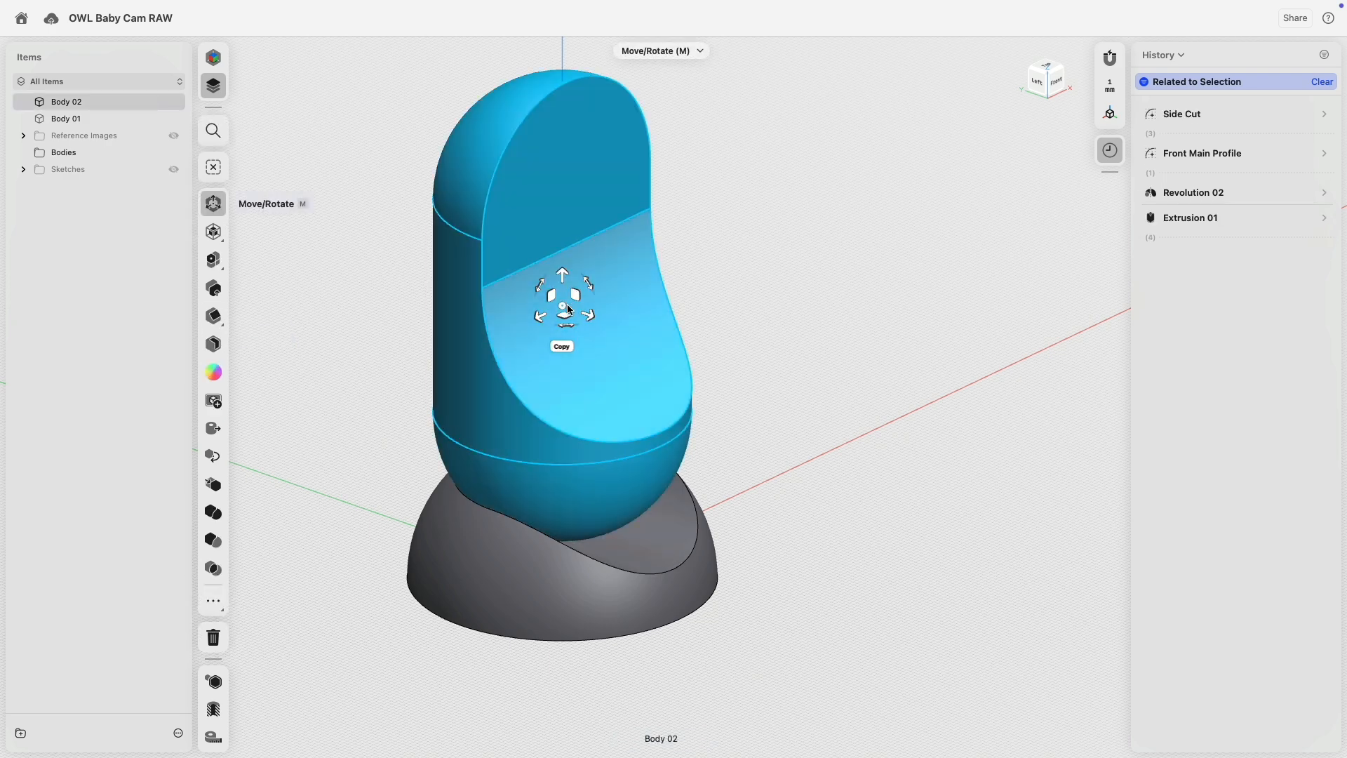
Rotate the upper body about the neck-ring centre, settling on a 68° tilt.
left_click_drag(562, 305, 546, 470)
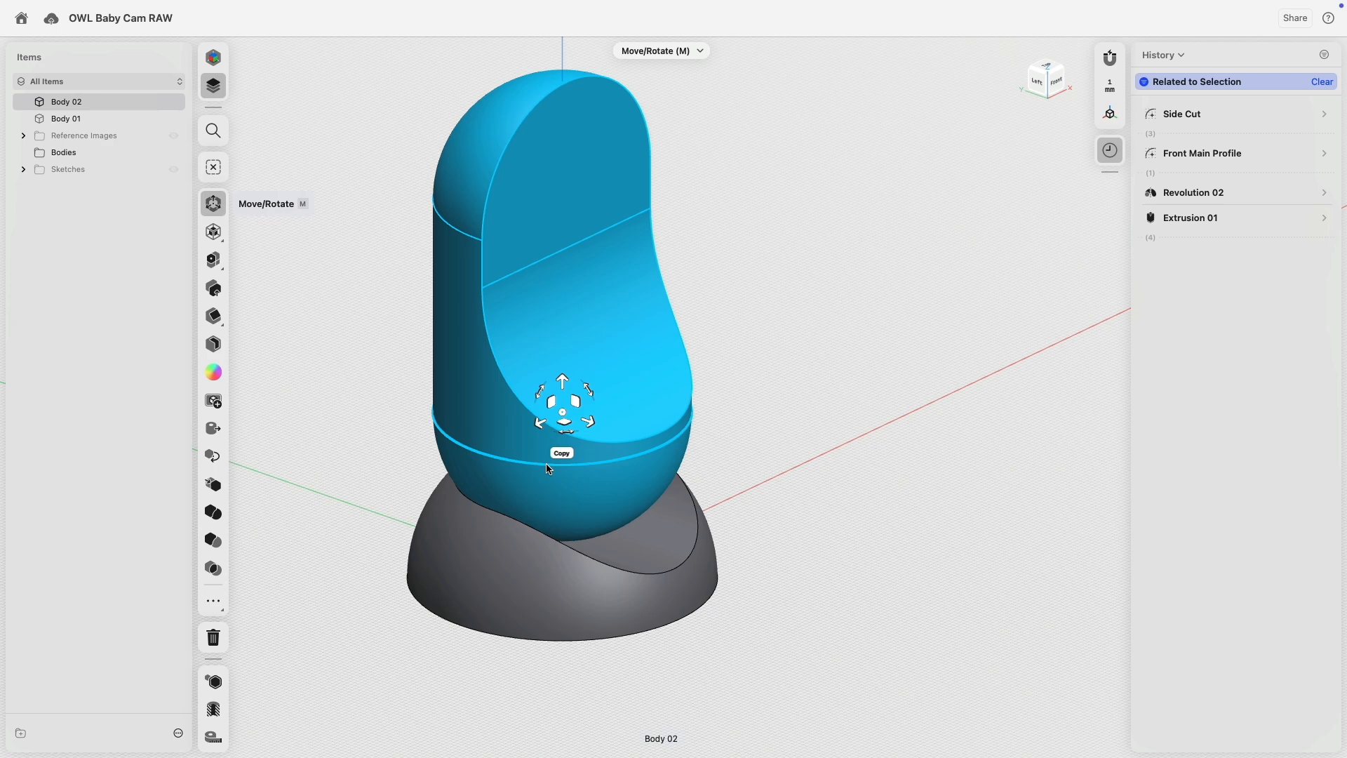
right_click_drag(546, 470, 660, 463)
left_click(620, 384)
left_click_drag(631, 387, 532, 225)
right_click_drag(519, 336, 565, 508)
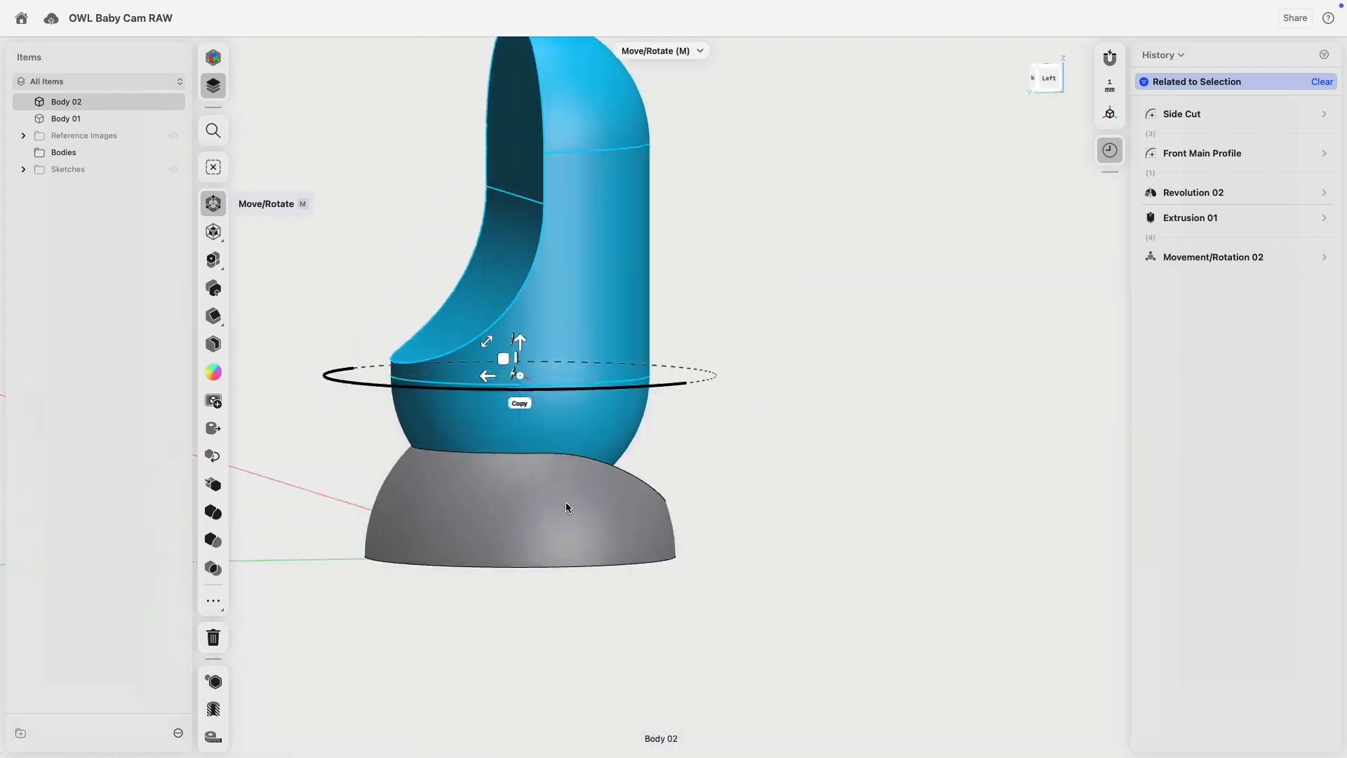
middle_click_drag(588, 580, 583, 547)
left_click_drag(484, 360, 551, 350)
mouse_move(775, 513)
right_mouse_down()
mouse_move(743, 504)
mouse_move(757, 499)
right_mouse_up()
left_click_drag(549, 344, 548, 346)
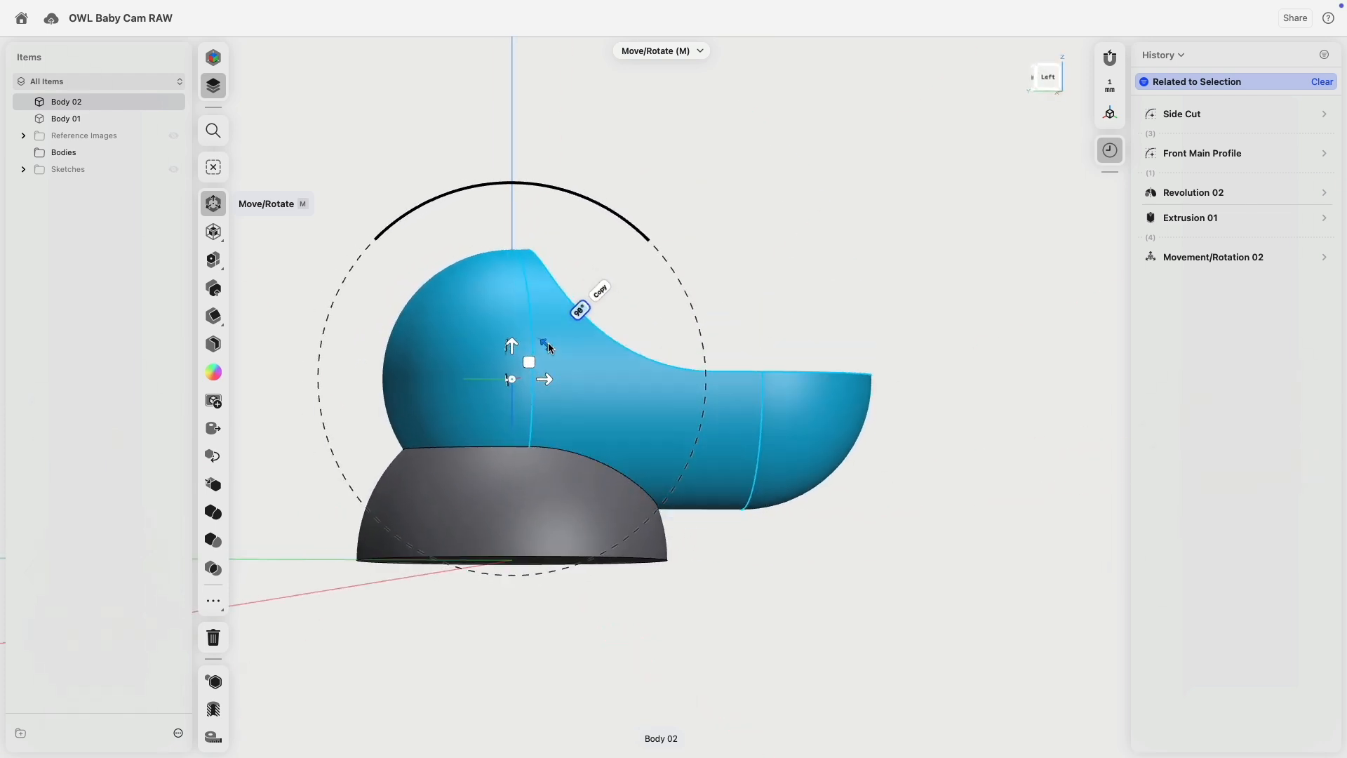
mouse_move(749, 562)
right_mouse_down()
mouse_move(769, 568)
mouse_move(752, 584)
right_mouse_up()
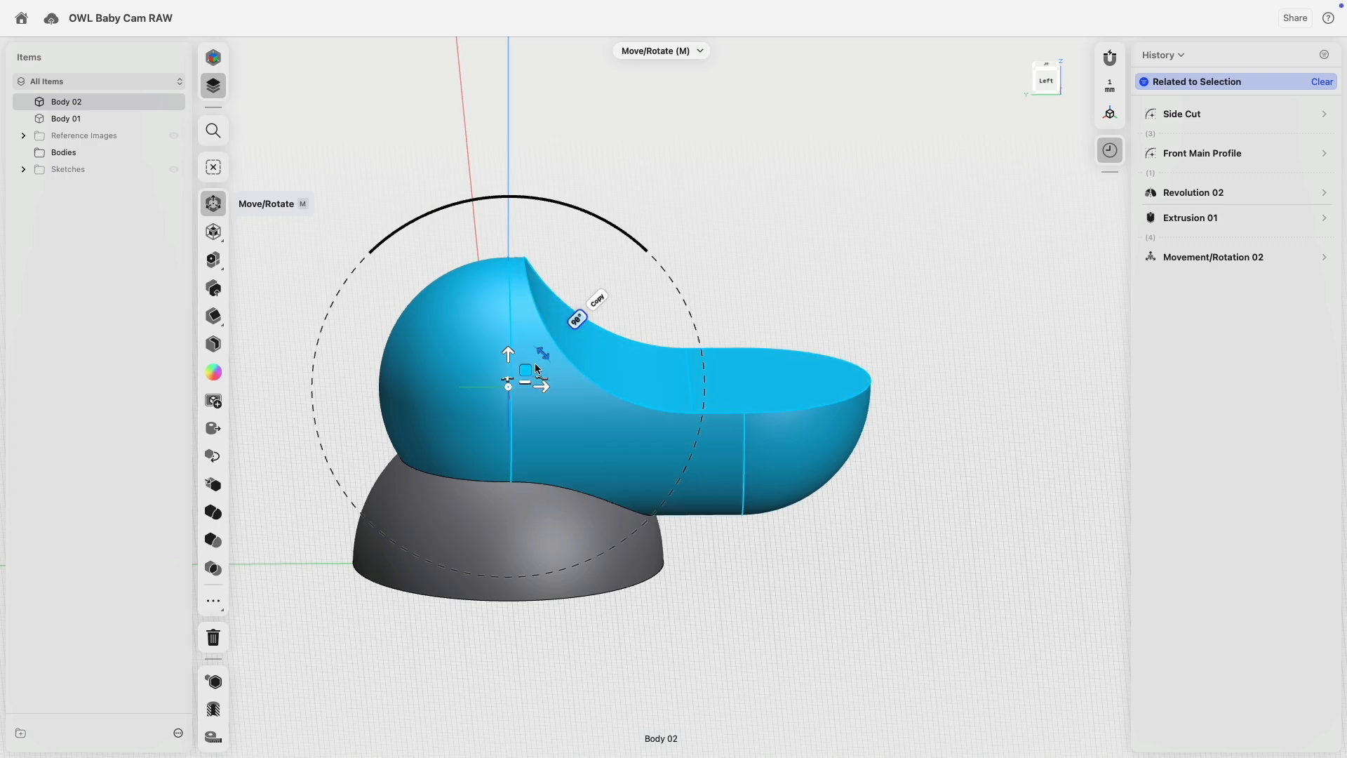
left_click_drag(577, 318, 525, 339)
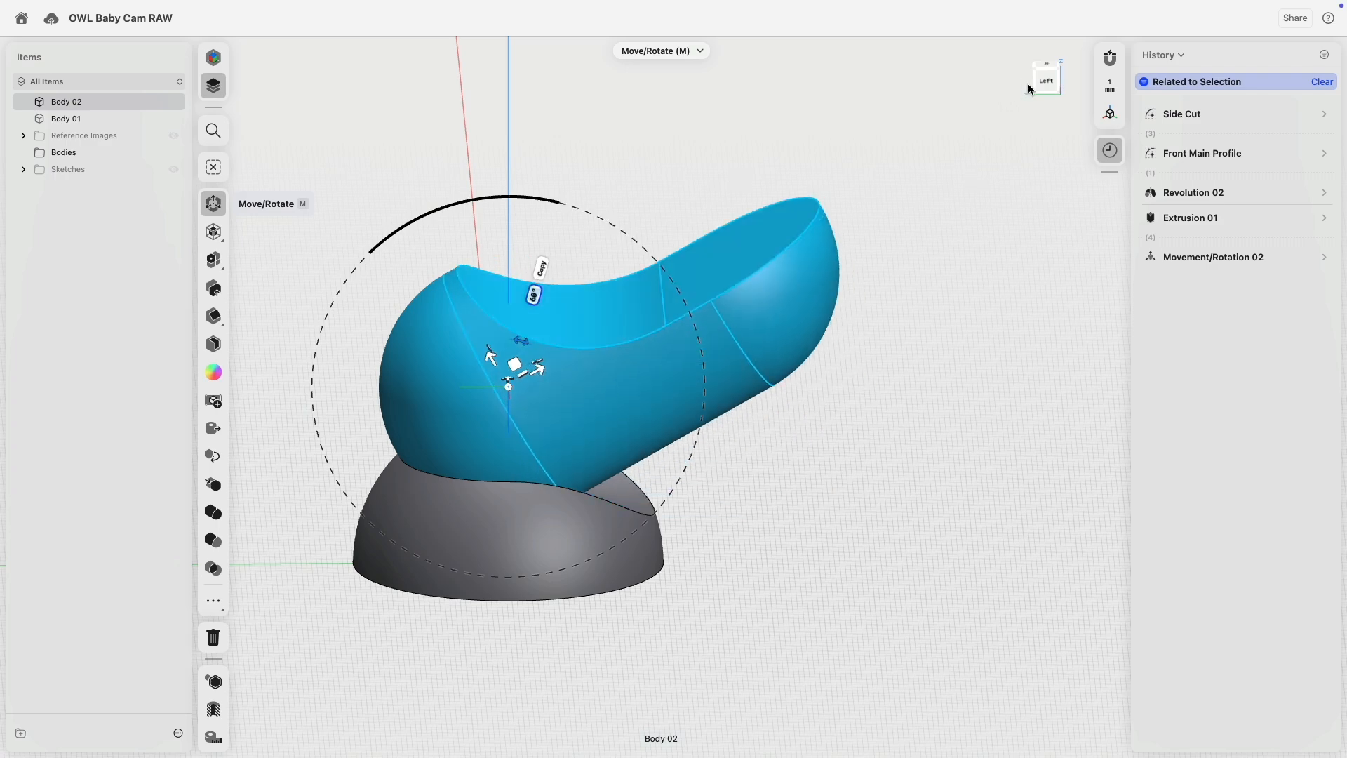
left_click(1047, 79)
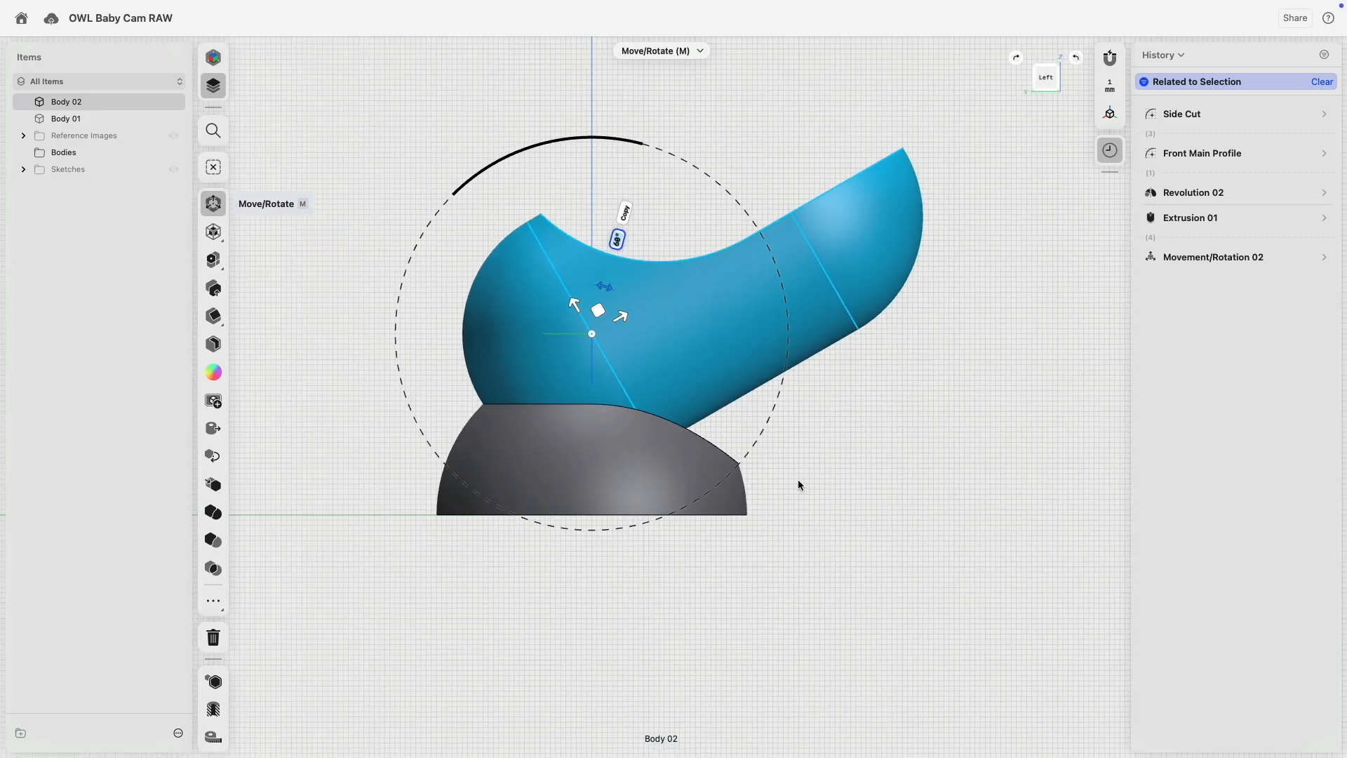
left_click(726, 394)
Rotate the upper body and base together around the base face's centre, checked from the Left view.
double_click(676, 355)
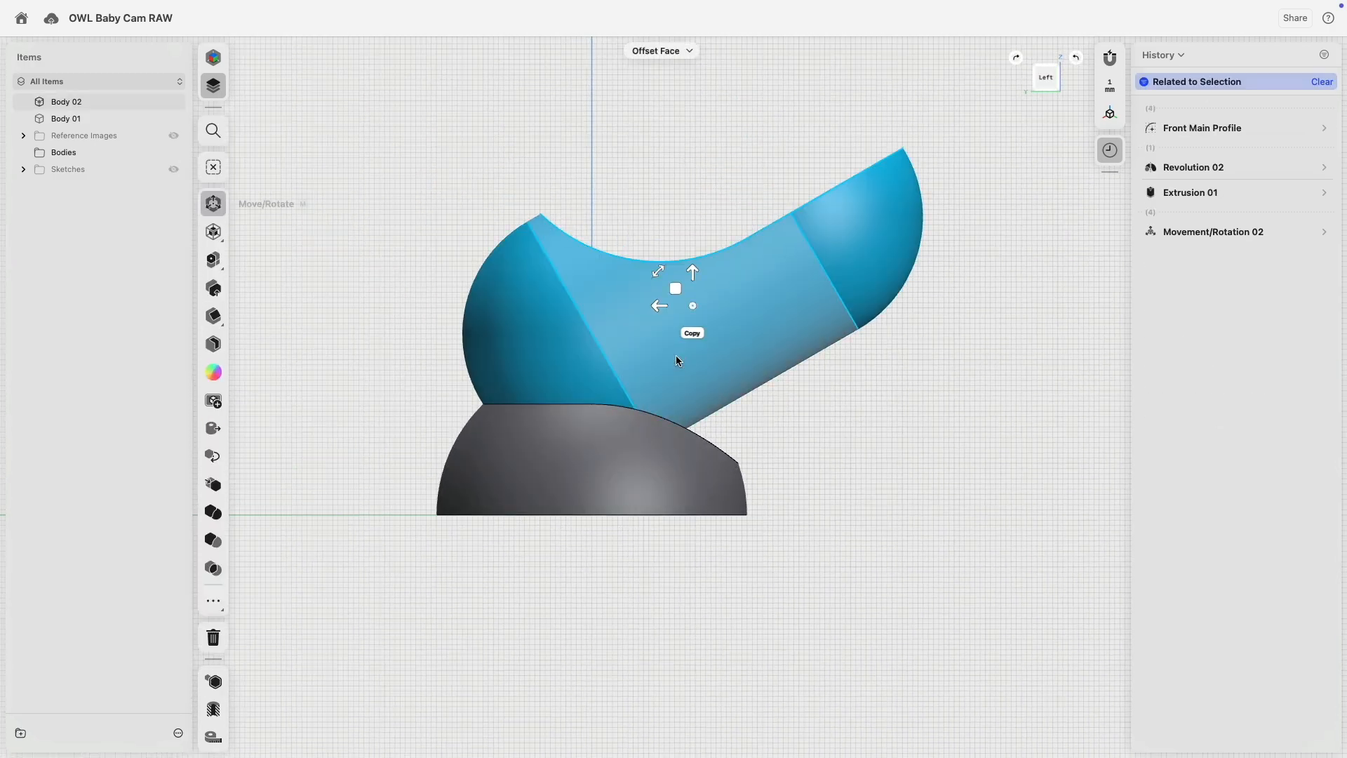
left_click(565, 461)
right_click_drag(657, 488, 649, 389)
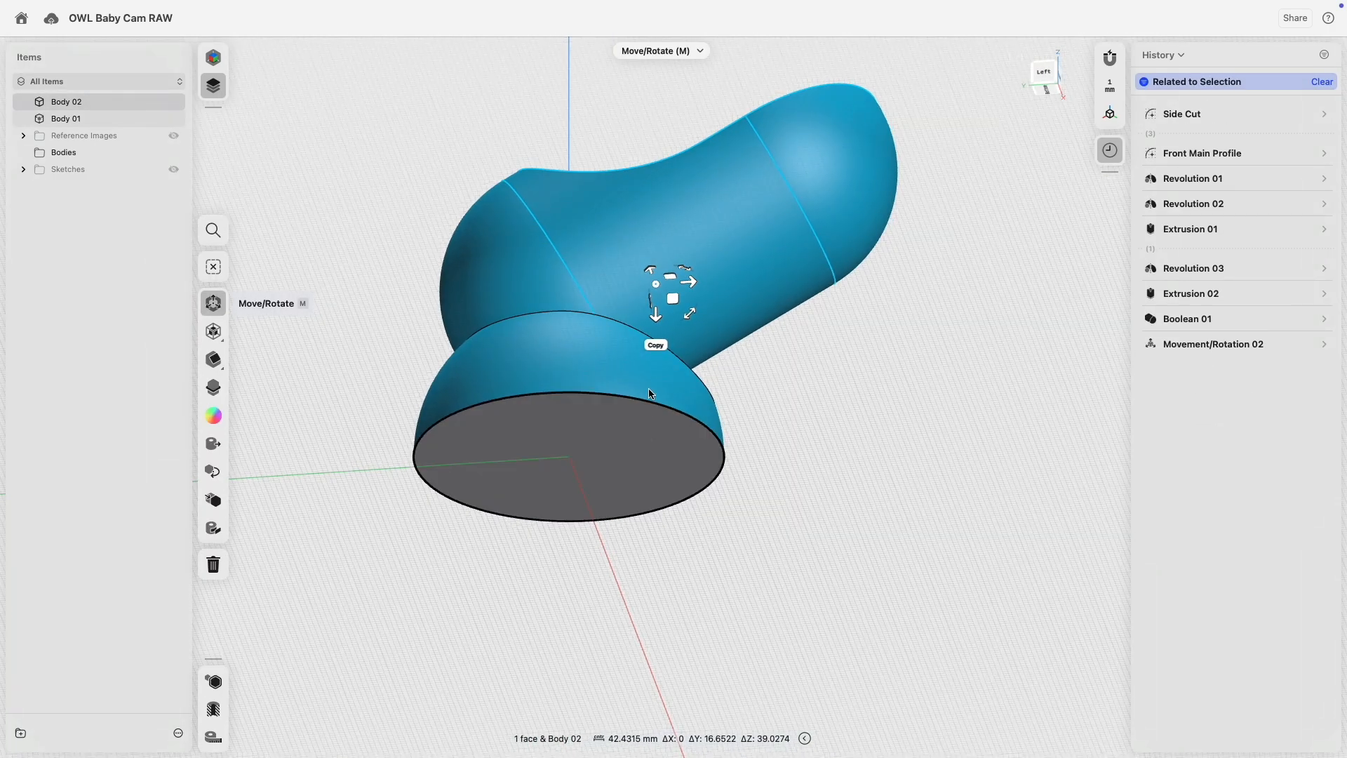
double_click(622, 436)
left_click_drag(655, 284, 604, 424)
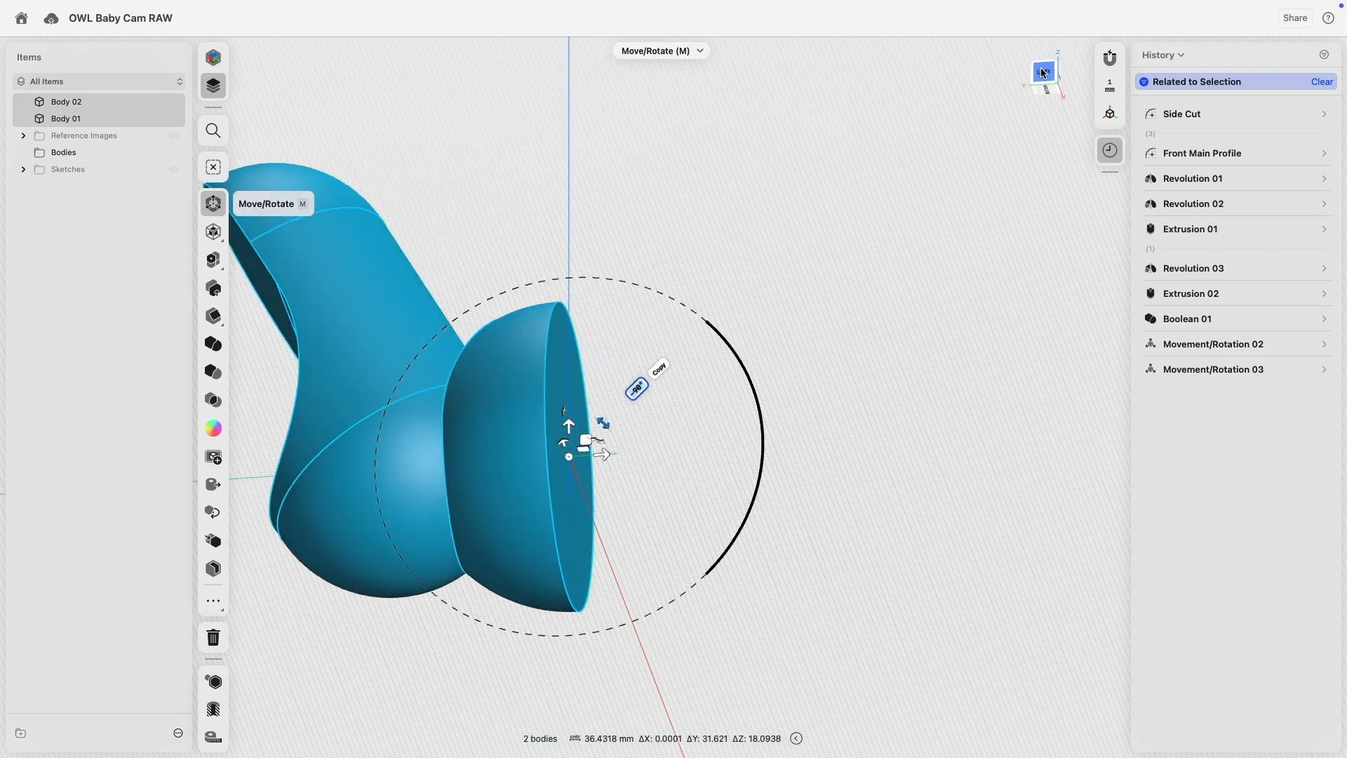
left_click(1043, 73)
left_click(862, 447)
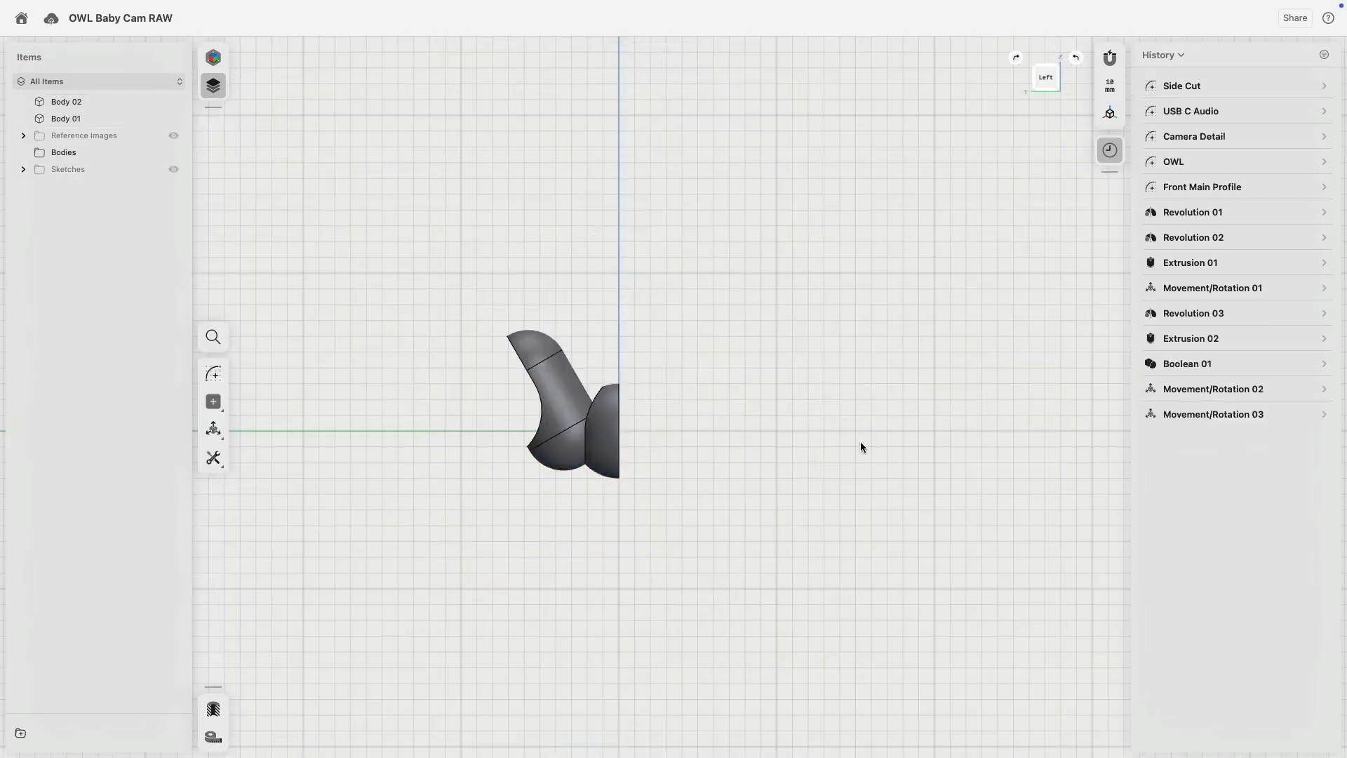
Suppress Movement/Rotation 02 and 03 in the history to preview the upright camera.
middle_click_drag(681, 416, 769, 399)
scroll(769, 400, "up", 5)
right_click_drag(793, 393, 840, 401)
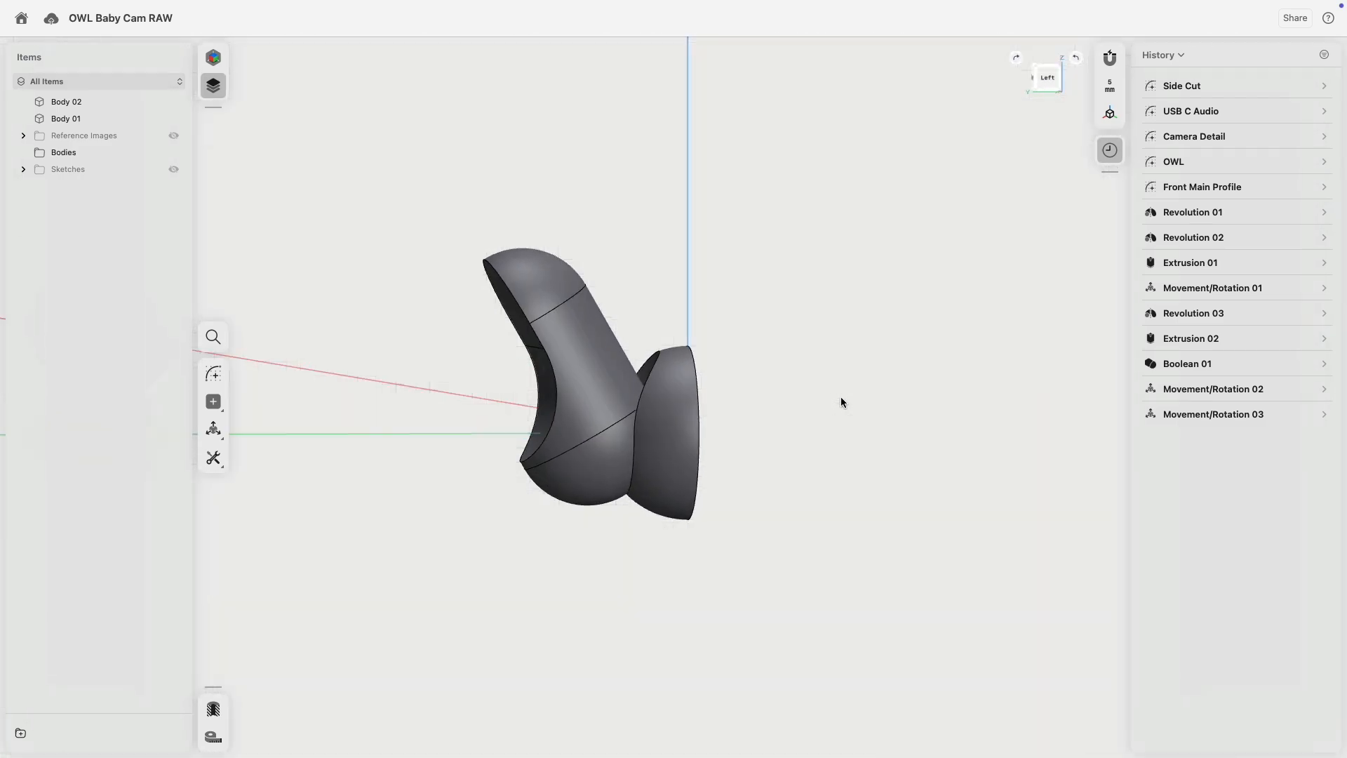
left_click(1197, 391)
left_click(1201, 417, "shift")
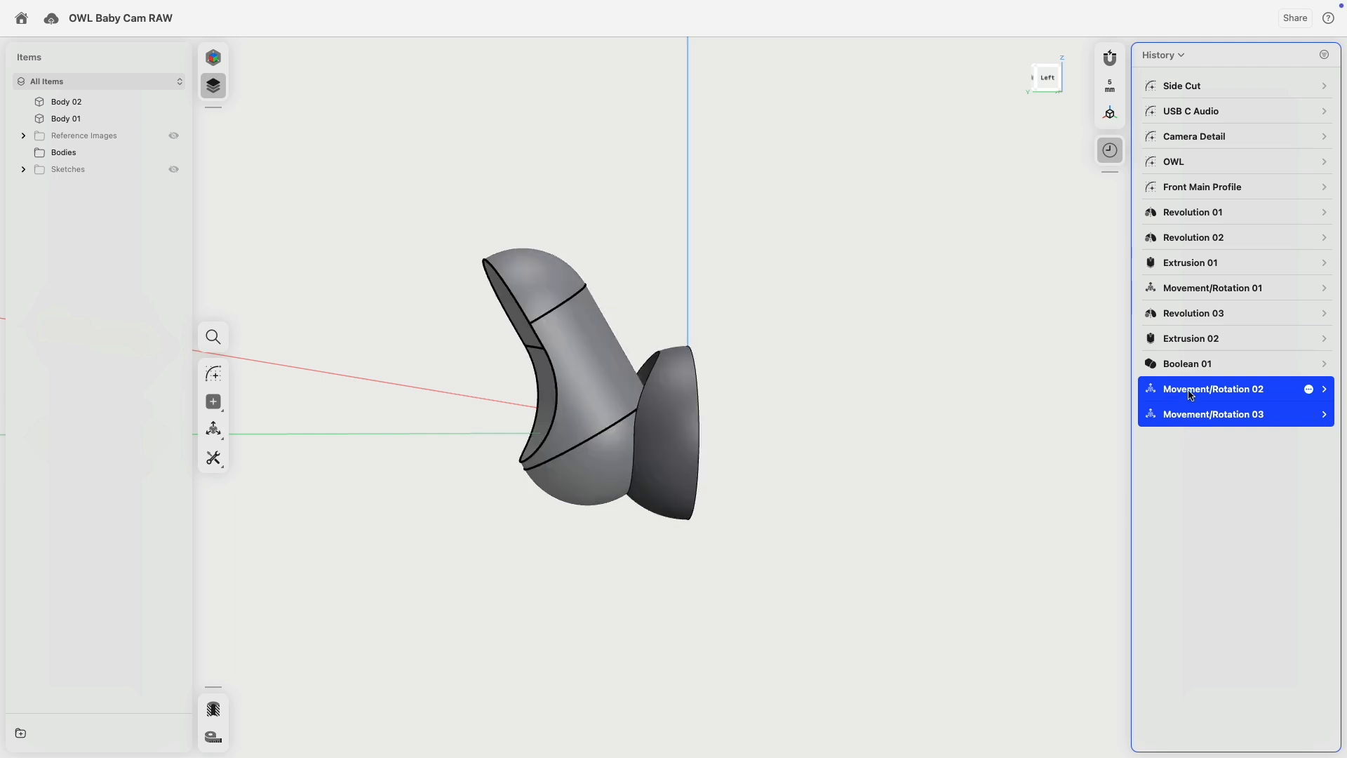
right_click(1191, 394)
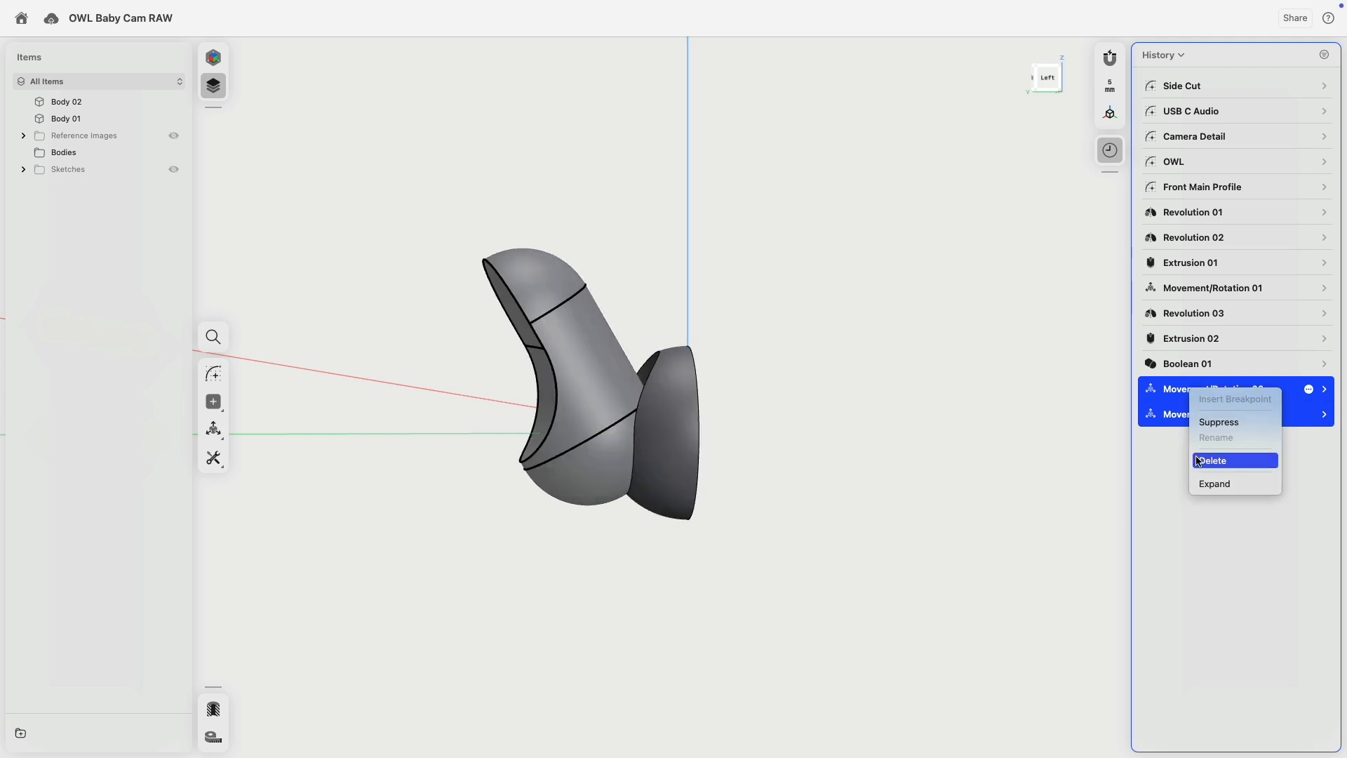
left_click(1208, 422)
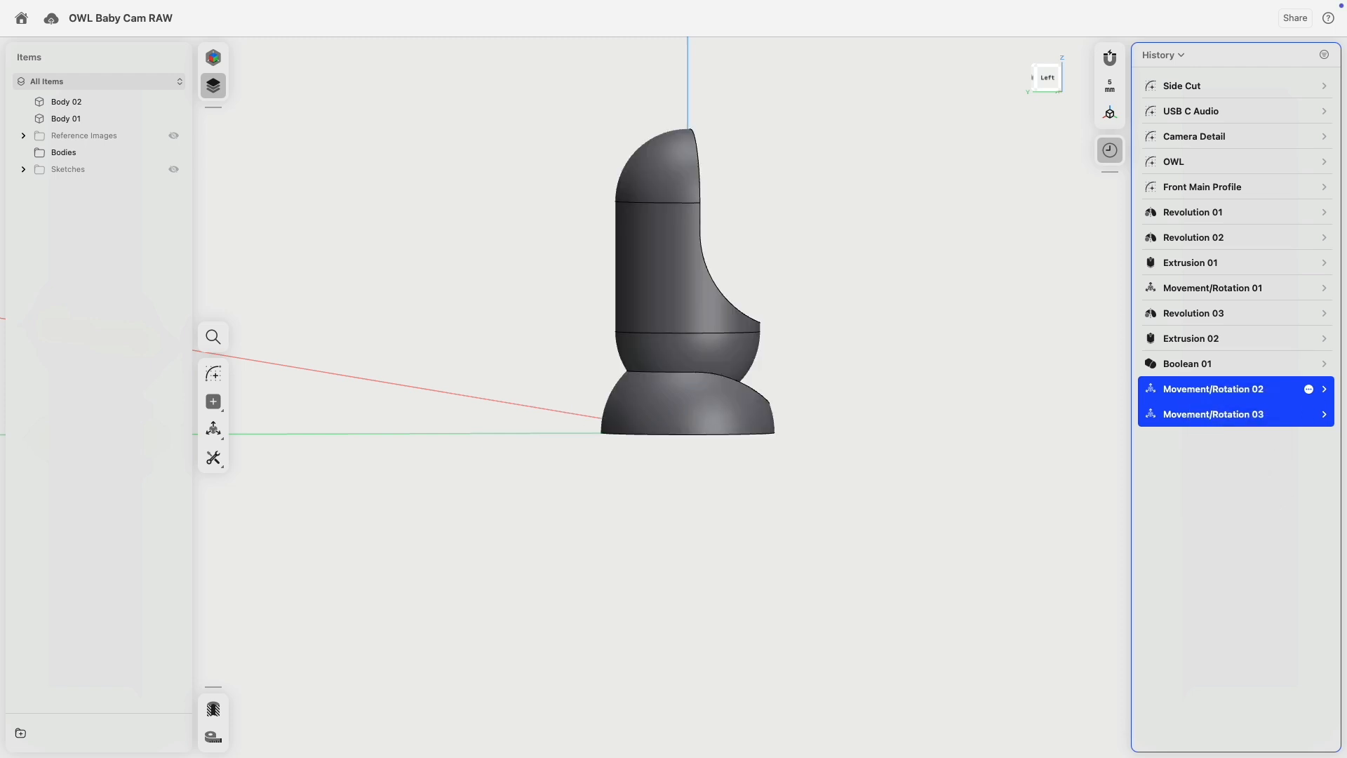
Delete the suppressed Movement/Rotation 02 and 03 steps.
right_click(1202, 399)
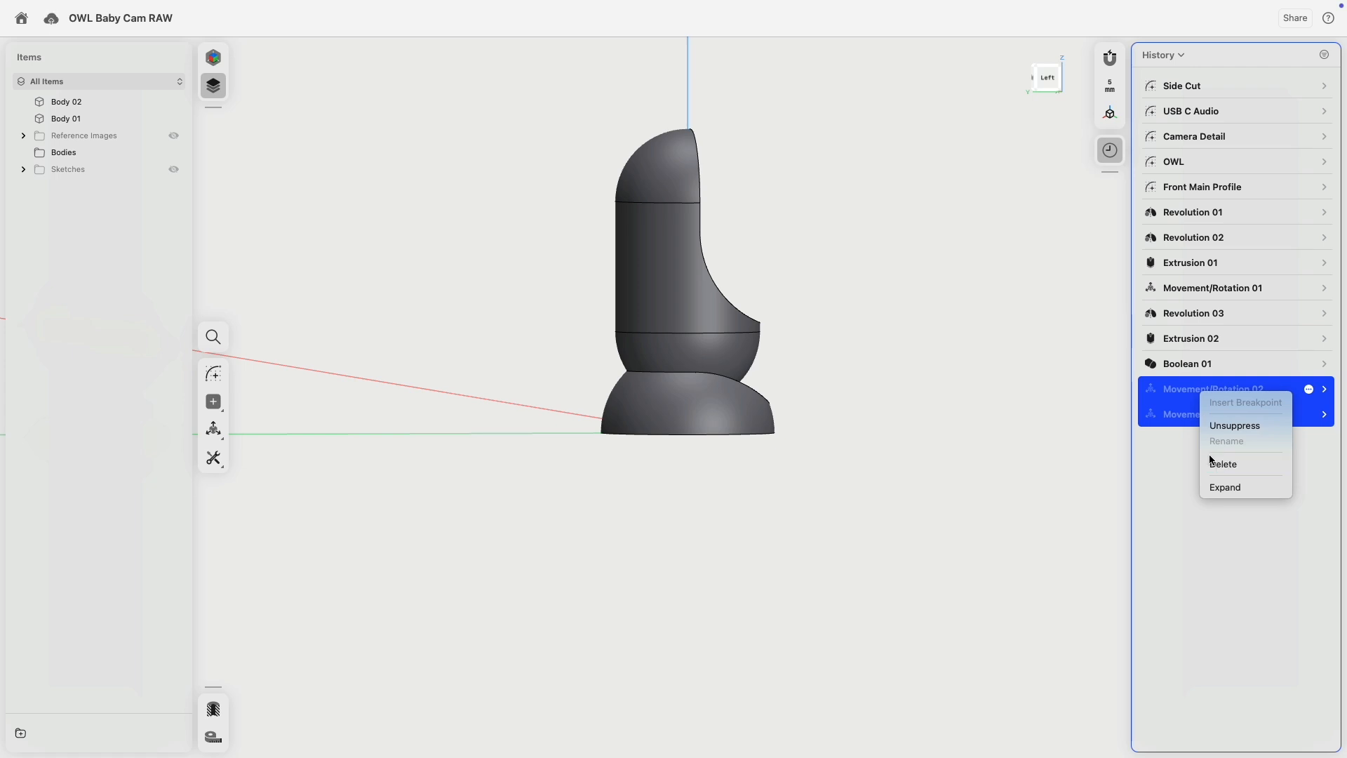
left_click(1223, 463)
right_click_drag(1030, 432, 892, 416)
middle_click_drag(890, 350, 798, 442)
scroll(789, 397, "up", 3)
Turn on the Reference Images and orbit to compare the photos with the models.
left_click(173, 136)
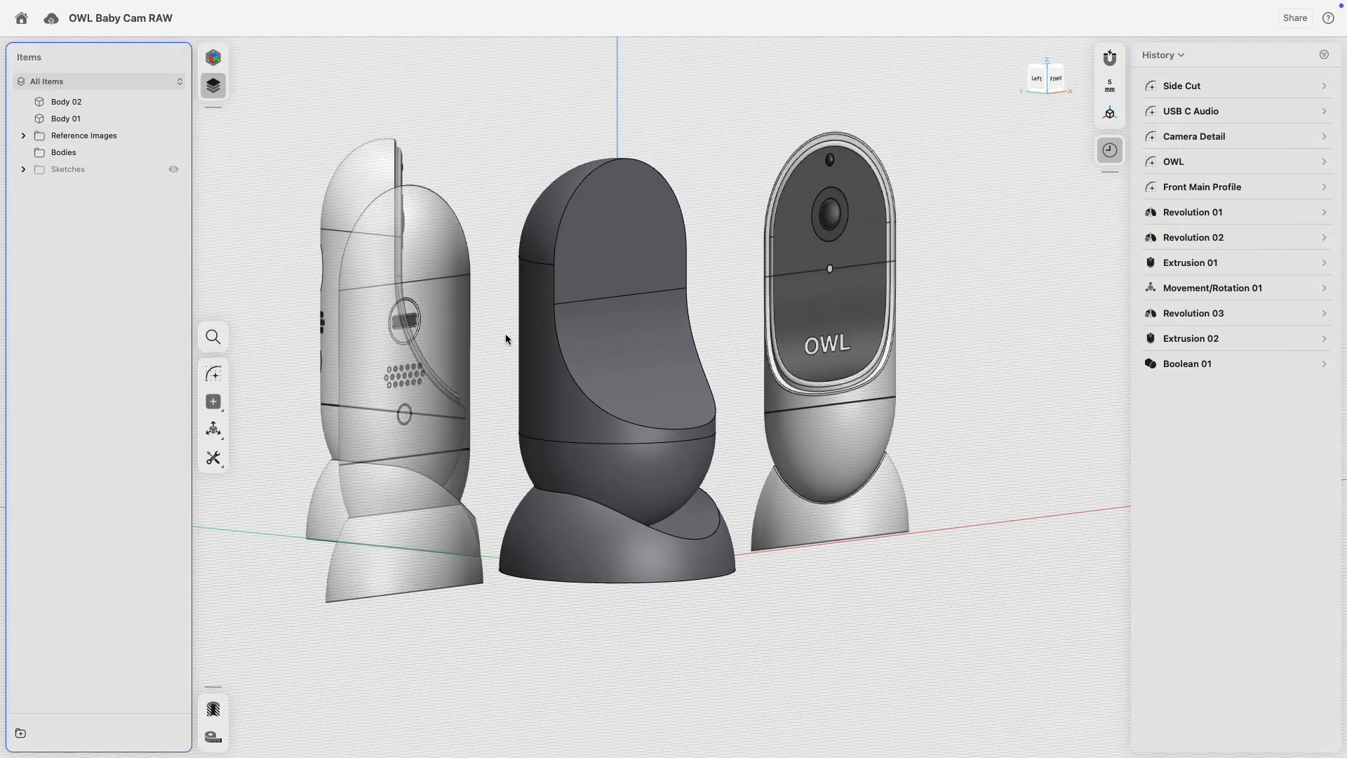
scroll(504, 336, "down", 3)
right_click_drag(694, 251, 635, 267)
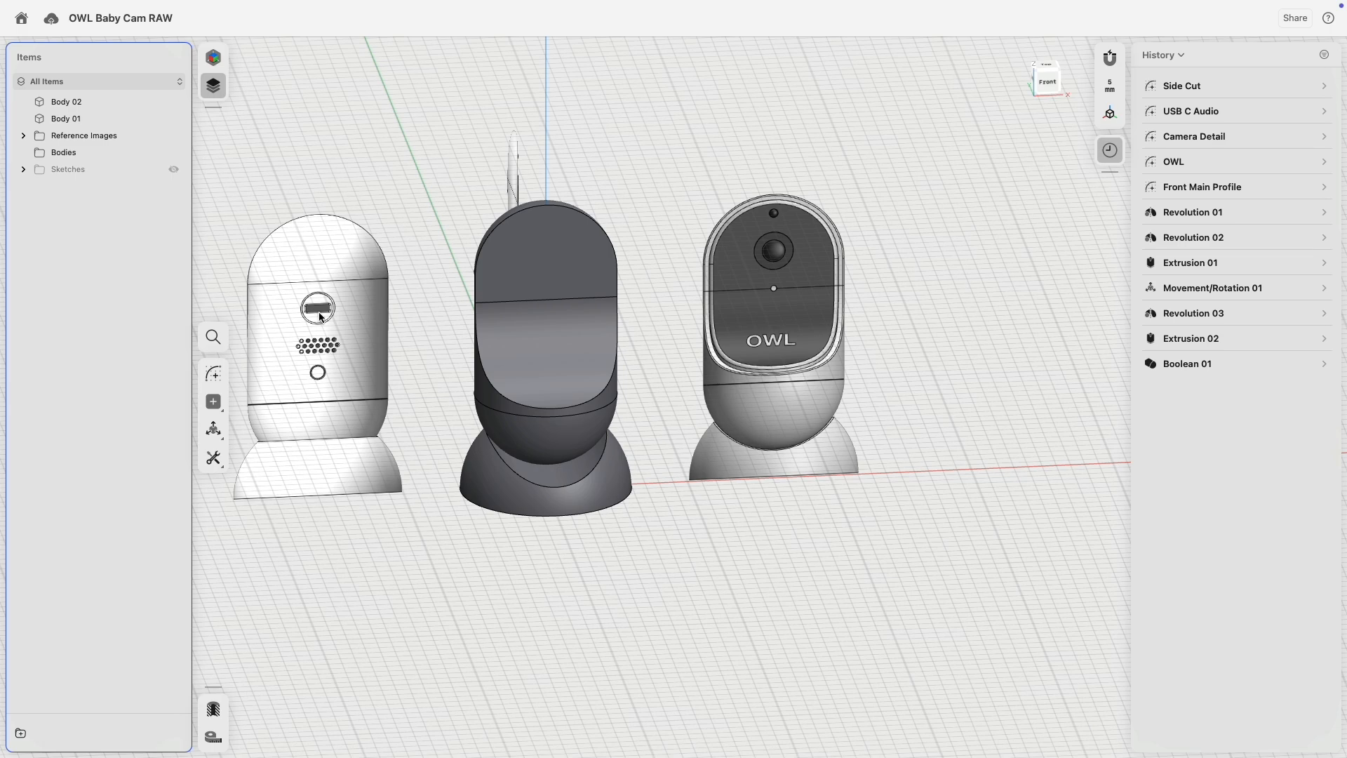
right_click_drag(453, 259, 517, 262)
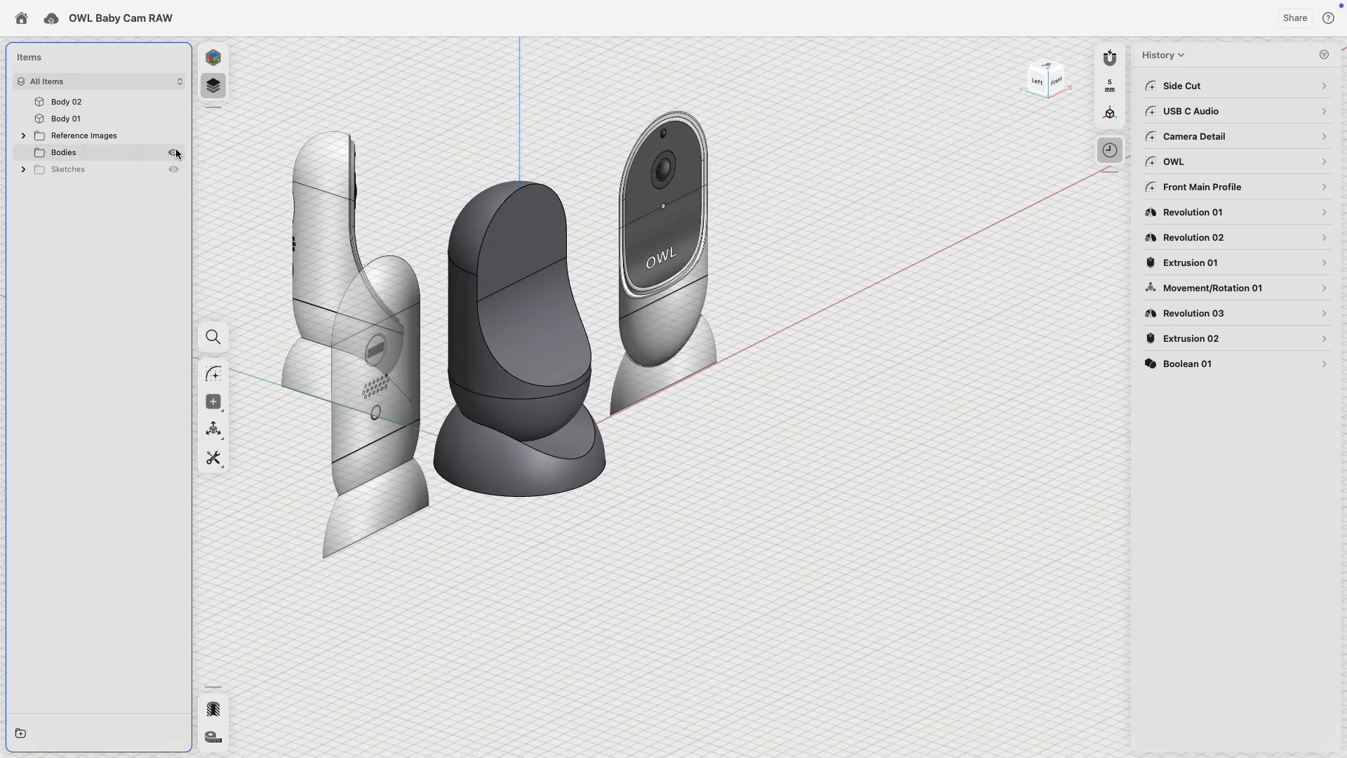
Toggle the sketches on and off, frame the dark body beside the side-view reference, and select it.
left_click(174, 170)
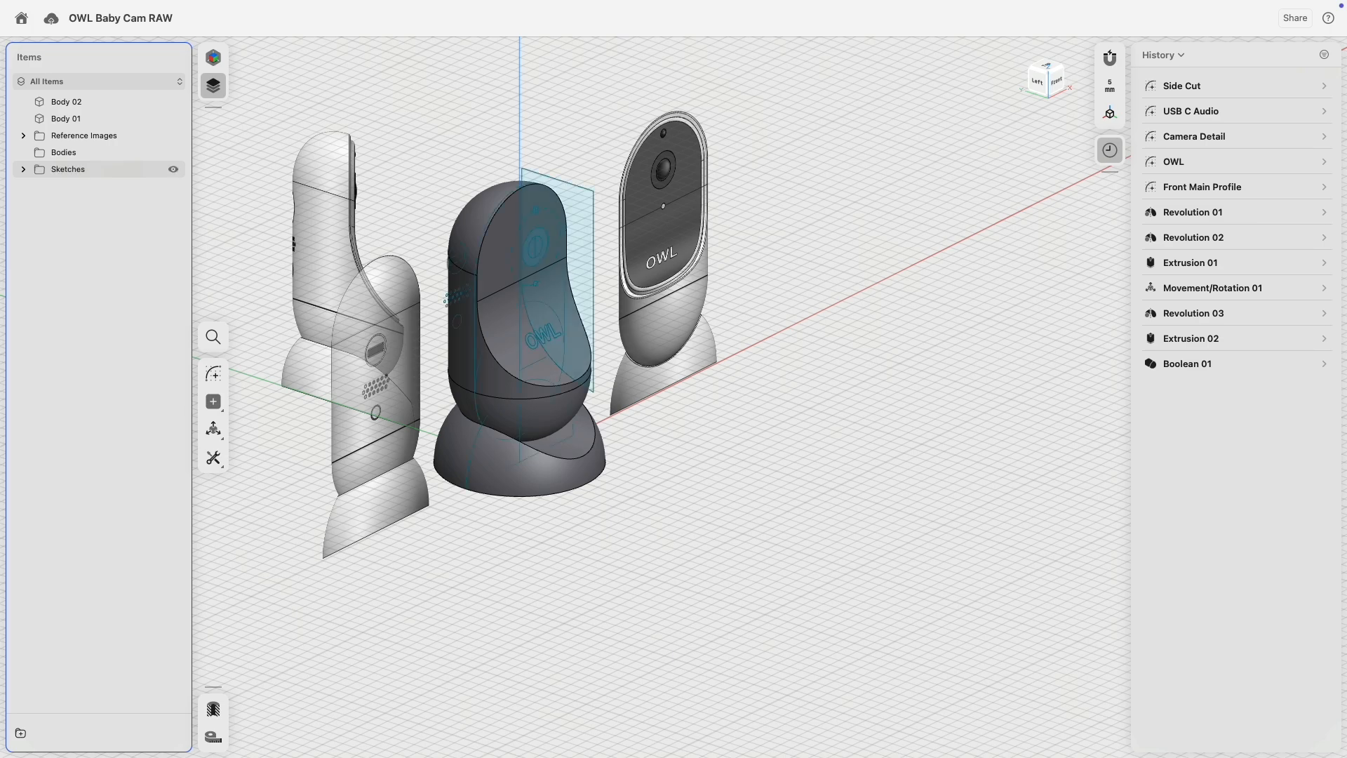
left_click(174, 170)
scroll(596, 200, "up", 5)
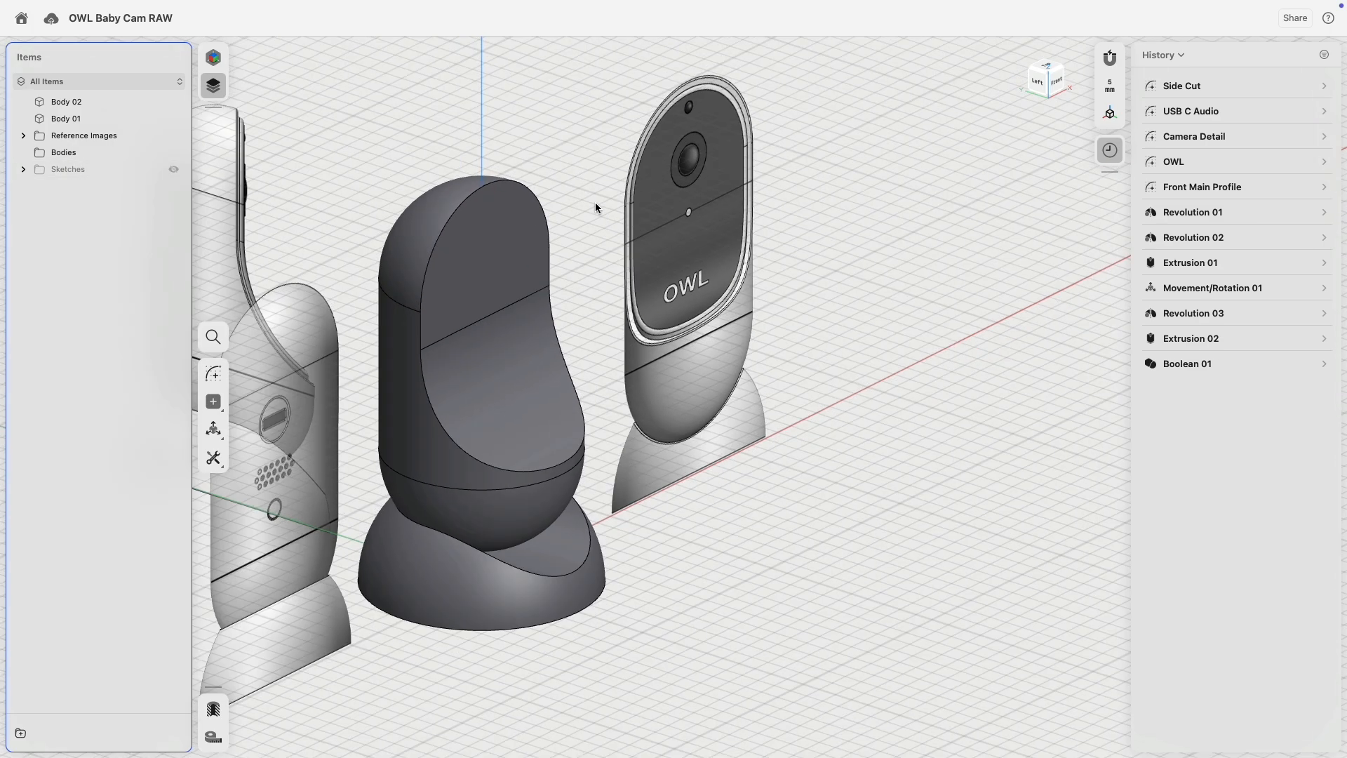
scroll(585, 223, "up", 5)
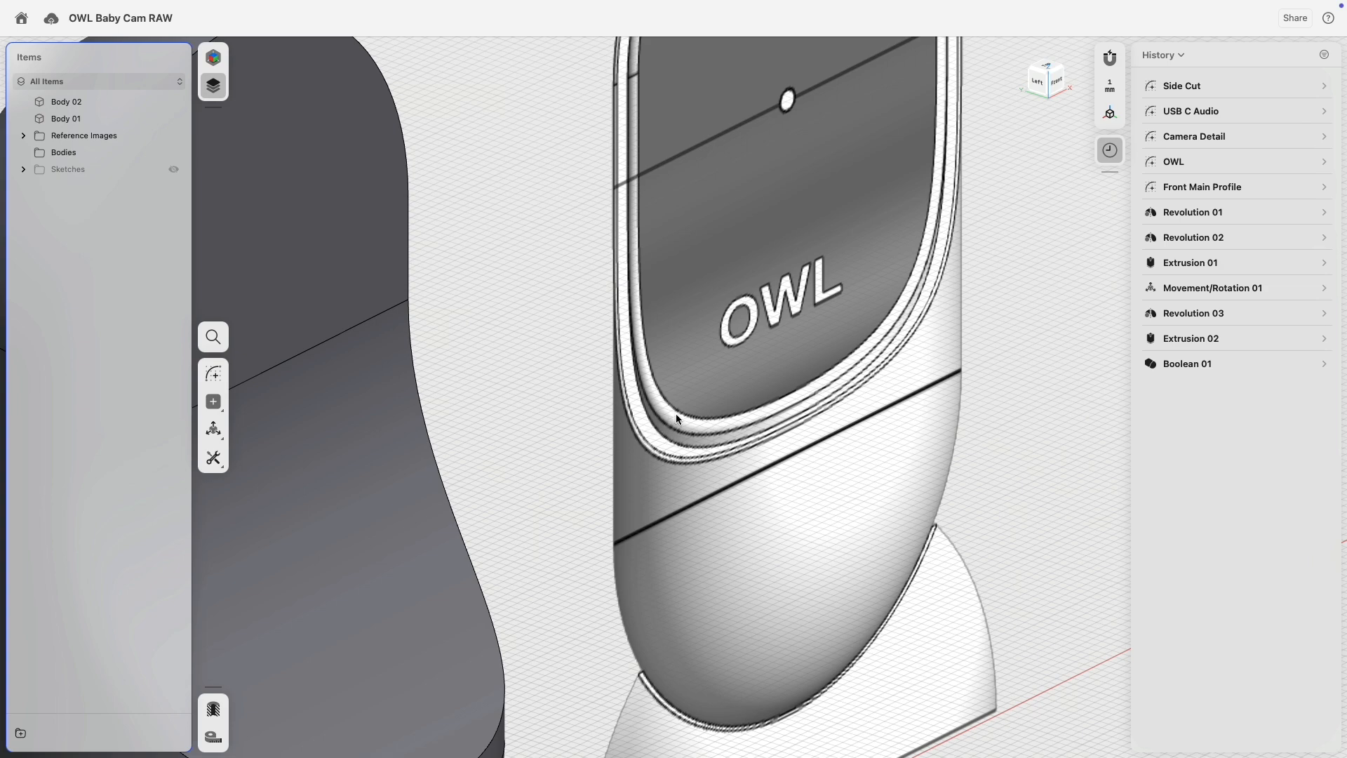
scroll(704, 433, "down", 3)
middle_click_drag(595, 224, 881, 435)
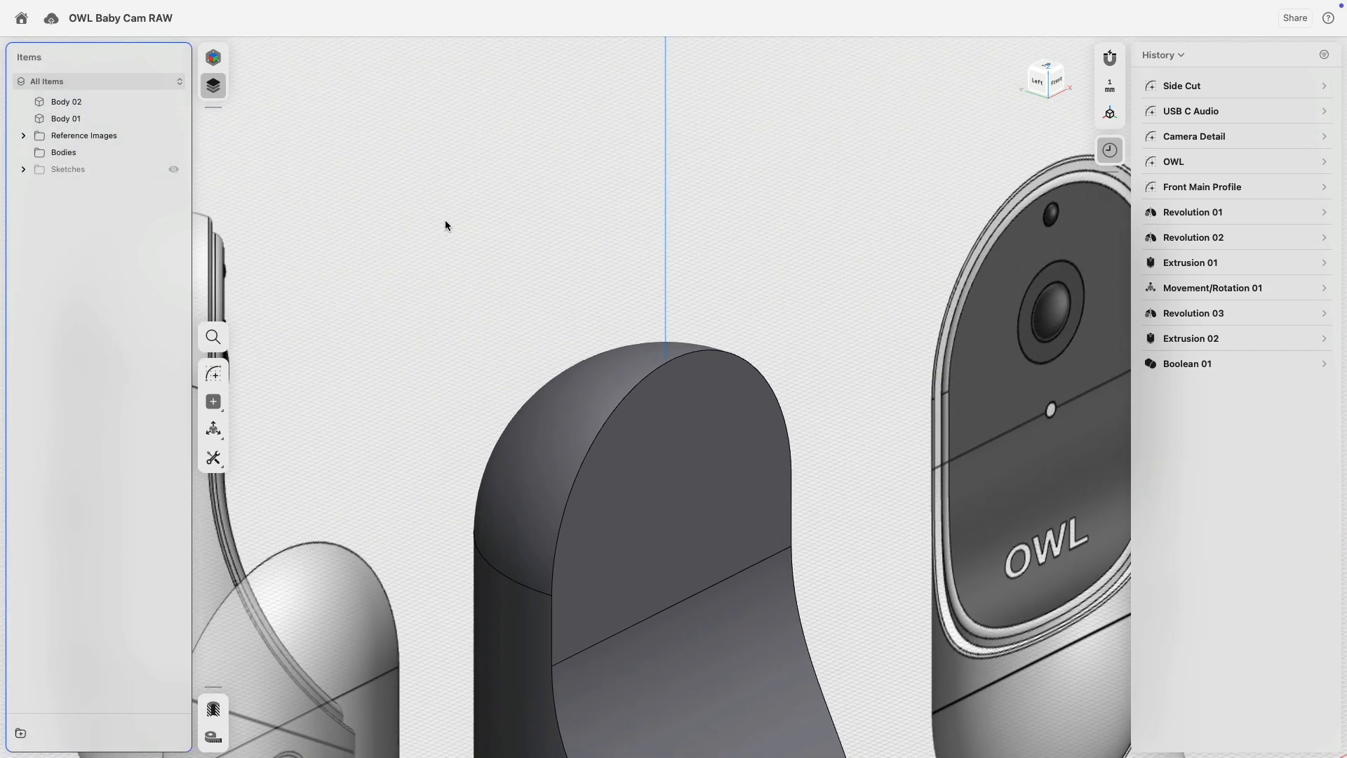
middle_click_drag(495, 222, 736, 190)
scroll(518, 193, "up", 6)
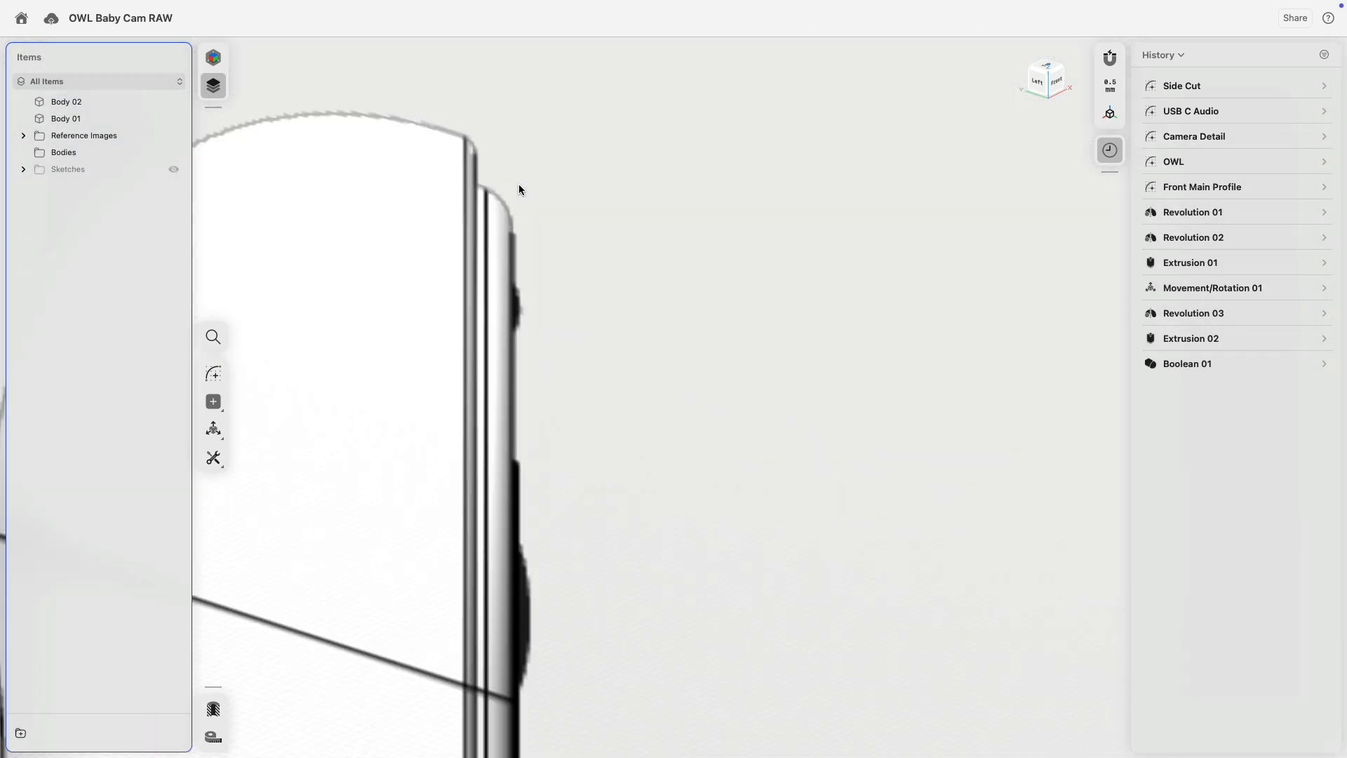
scroll(516, 189, "down", 8)
scroll(565, 216, "up", 6)
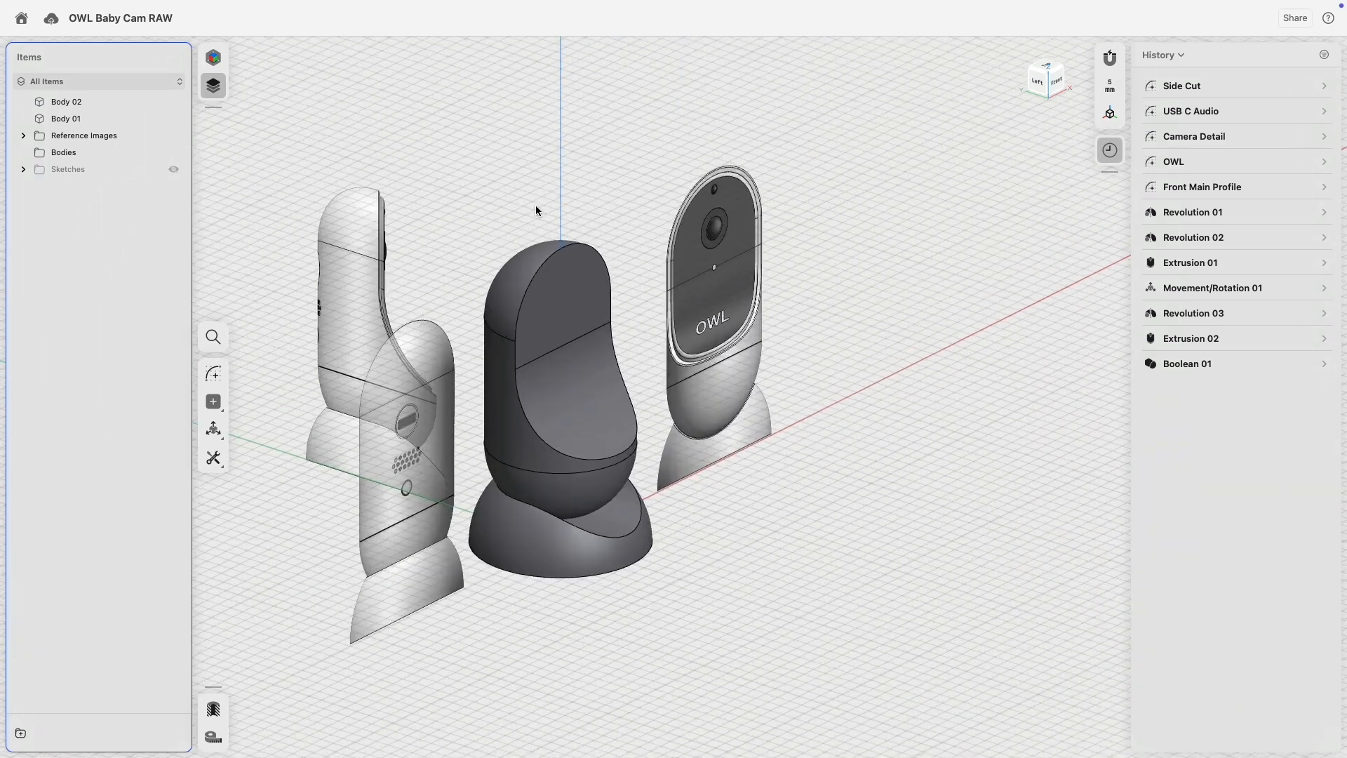
left_click(516, 256)
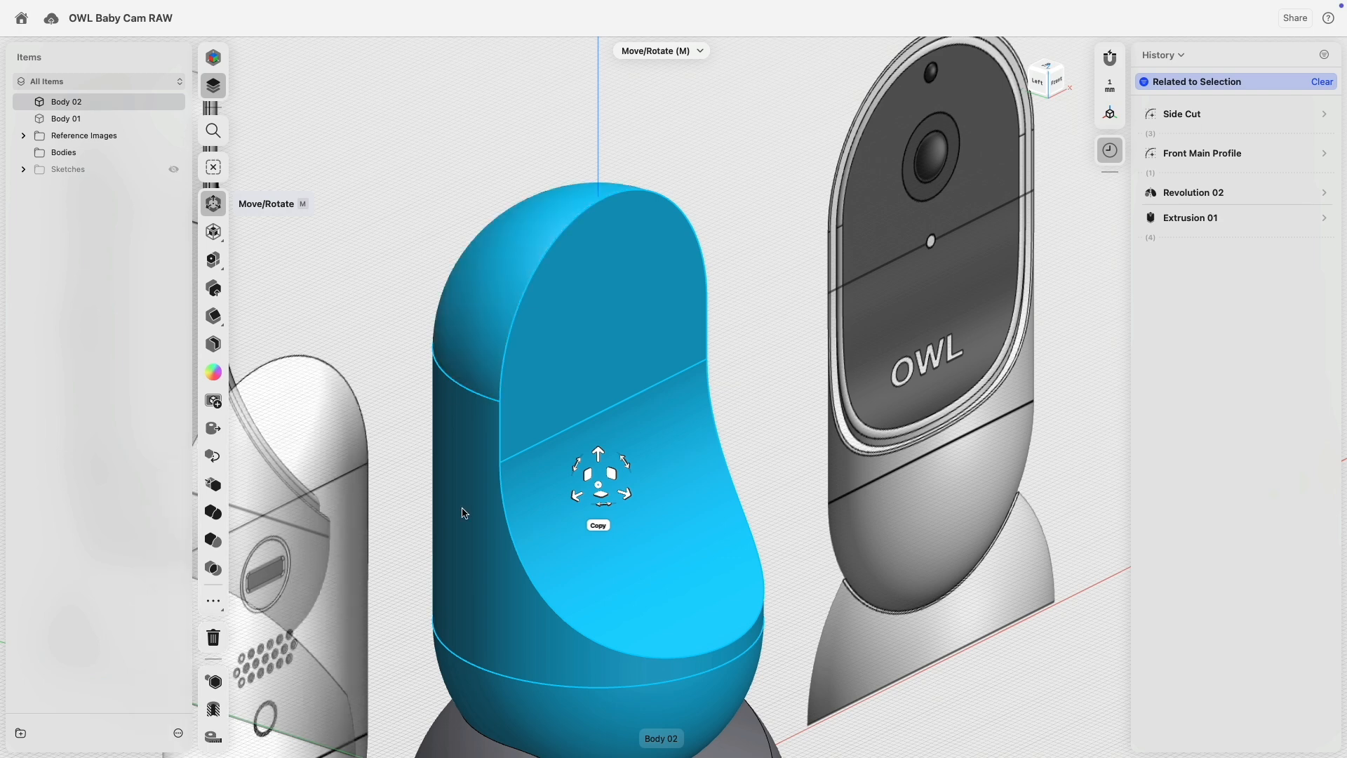
Move a copy of Body 02 about 1 mm sideways as Body 02 (1), then hide Body 02.
left_click(576, 497)
left_click(622, 499)
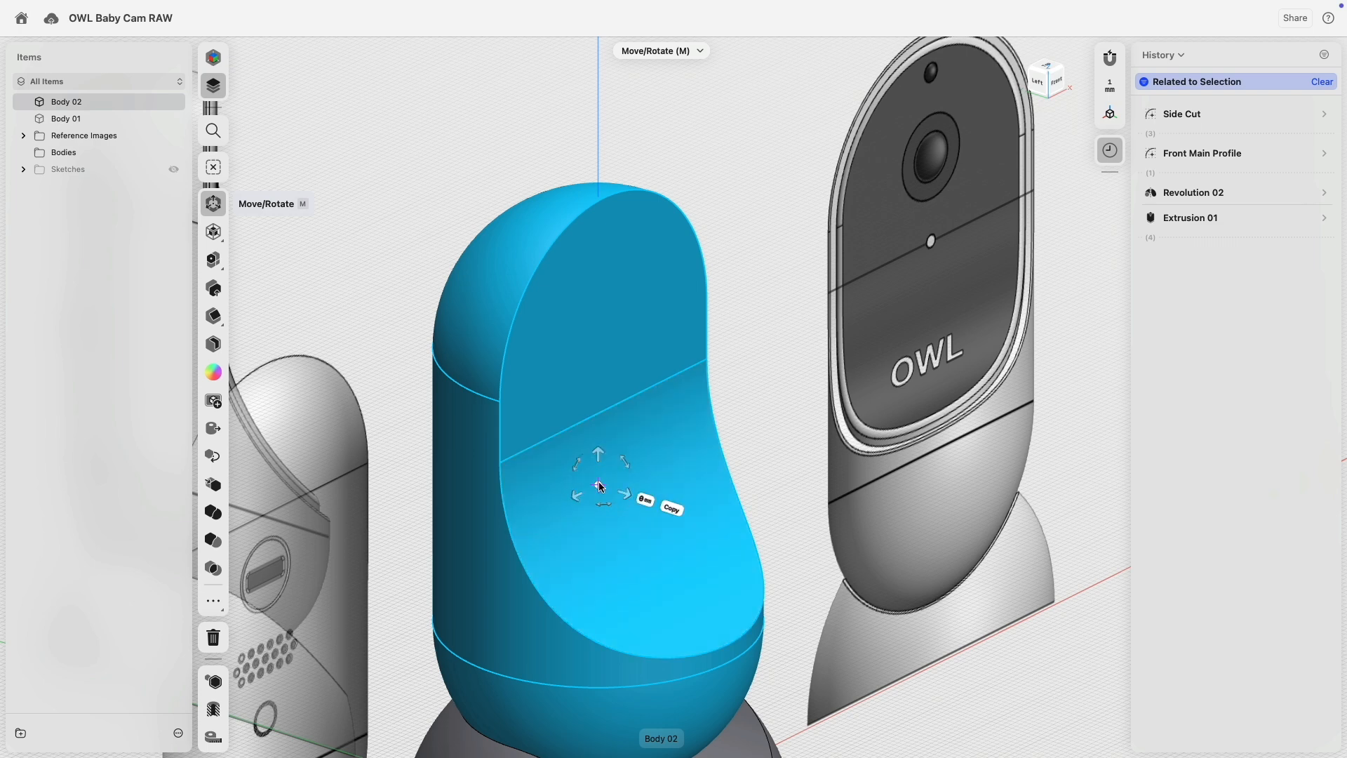
left_click(666, 507)
mouse_move(628, 498)
left_mouse_down()
mouse_move(642, 500)
mouse_move(625, 498)
left_mouse_up()
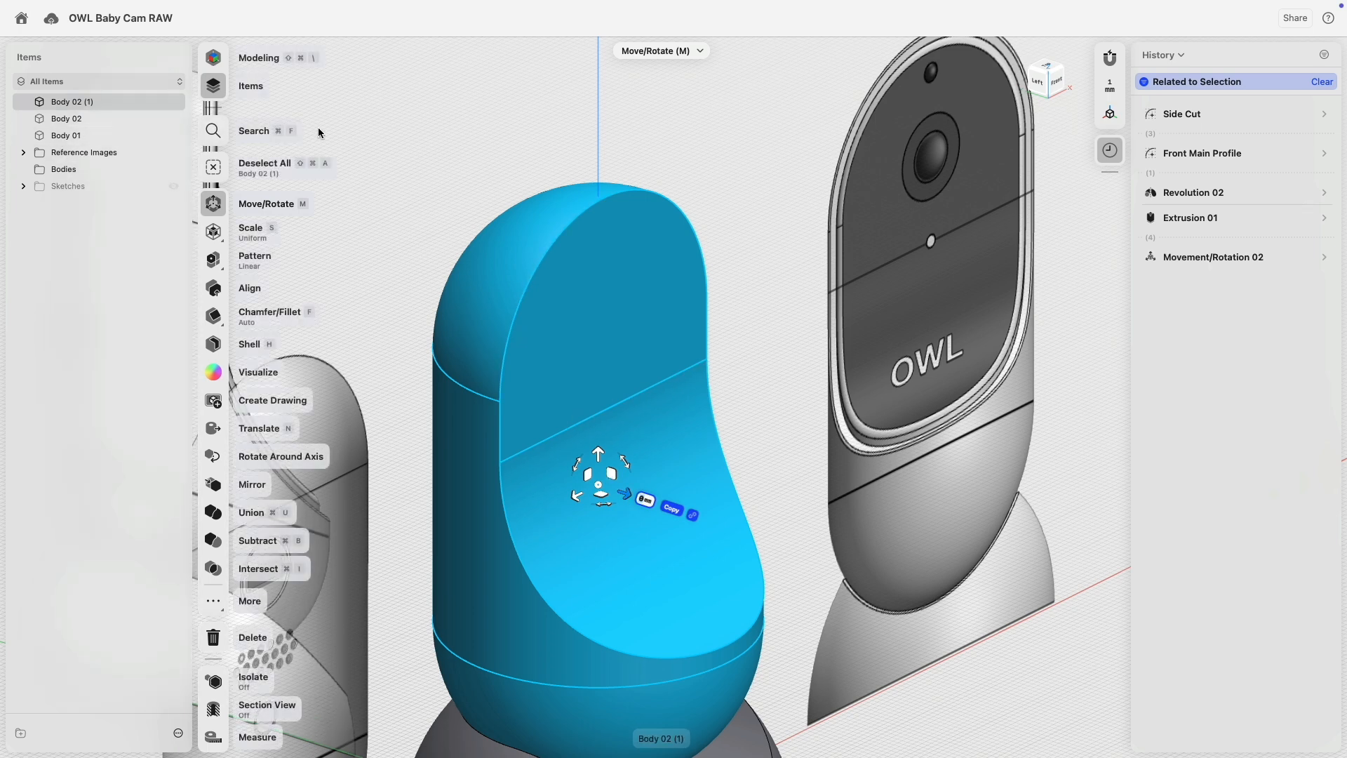
left_click(348, 114)
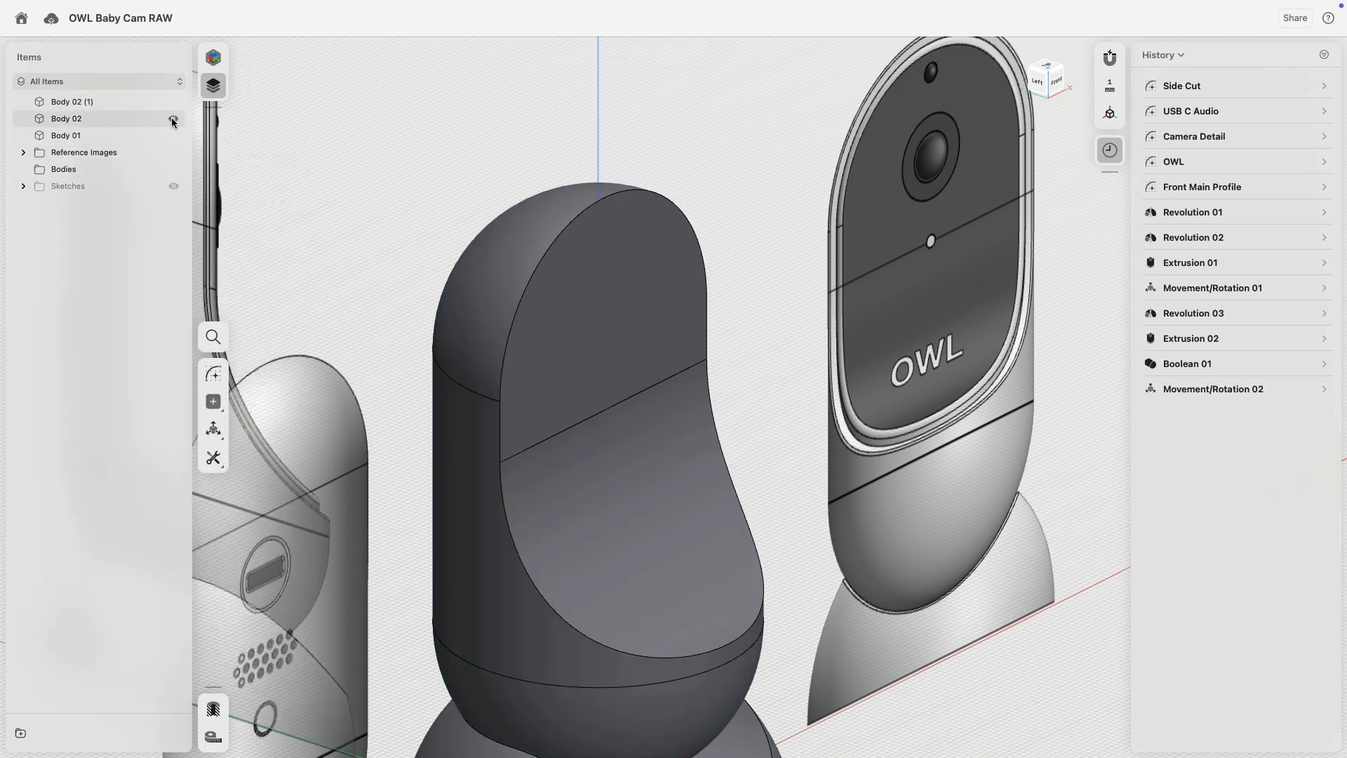
left_click(172, 119)
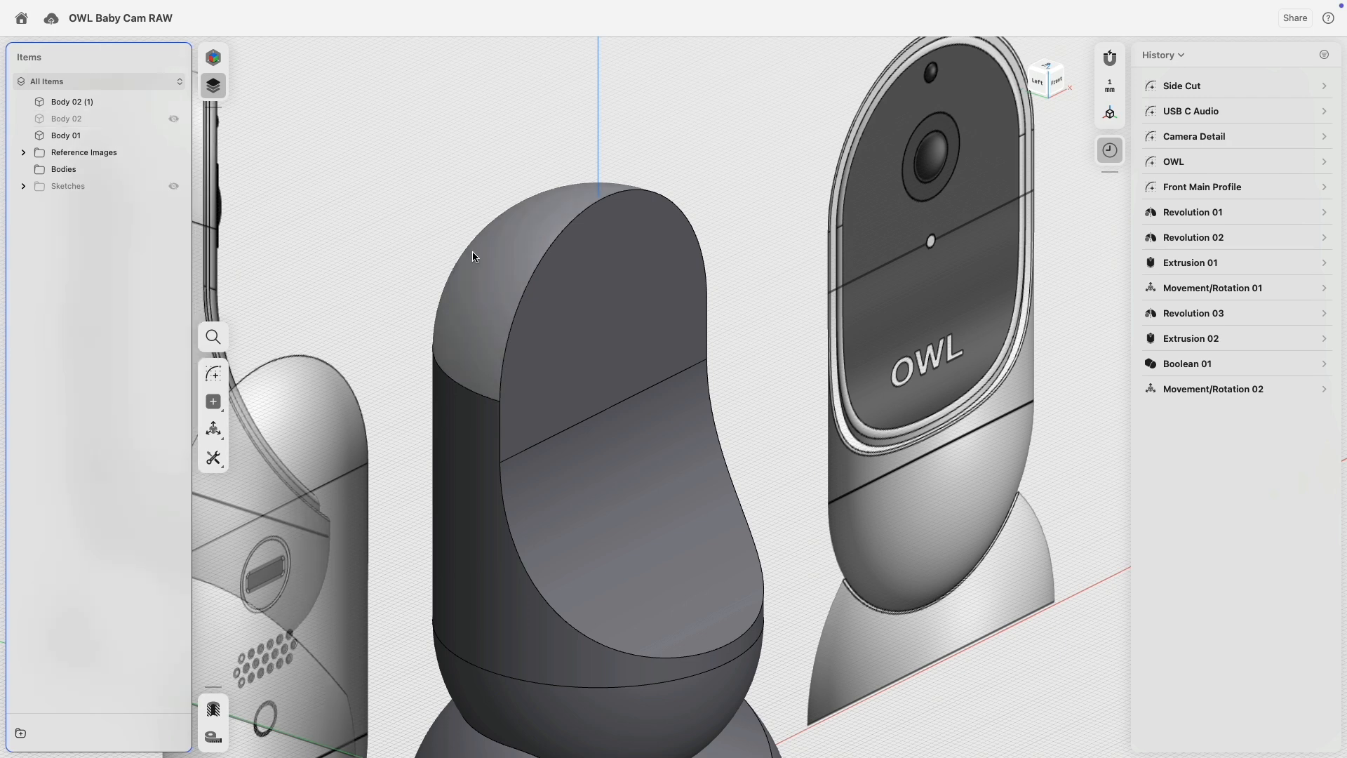
Offset the copy's top dome inward by 2 mm, then undo a mistaken lower front face change.
left_click(500, 262)
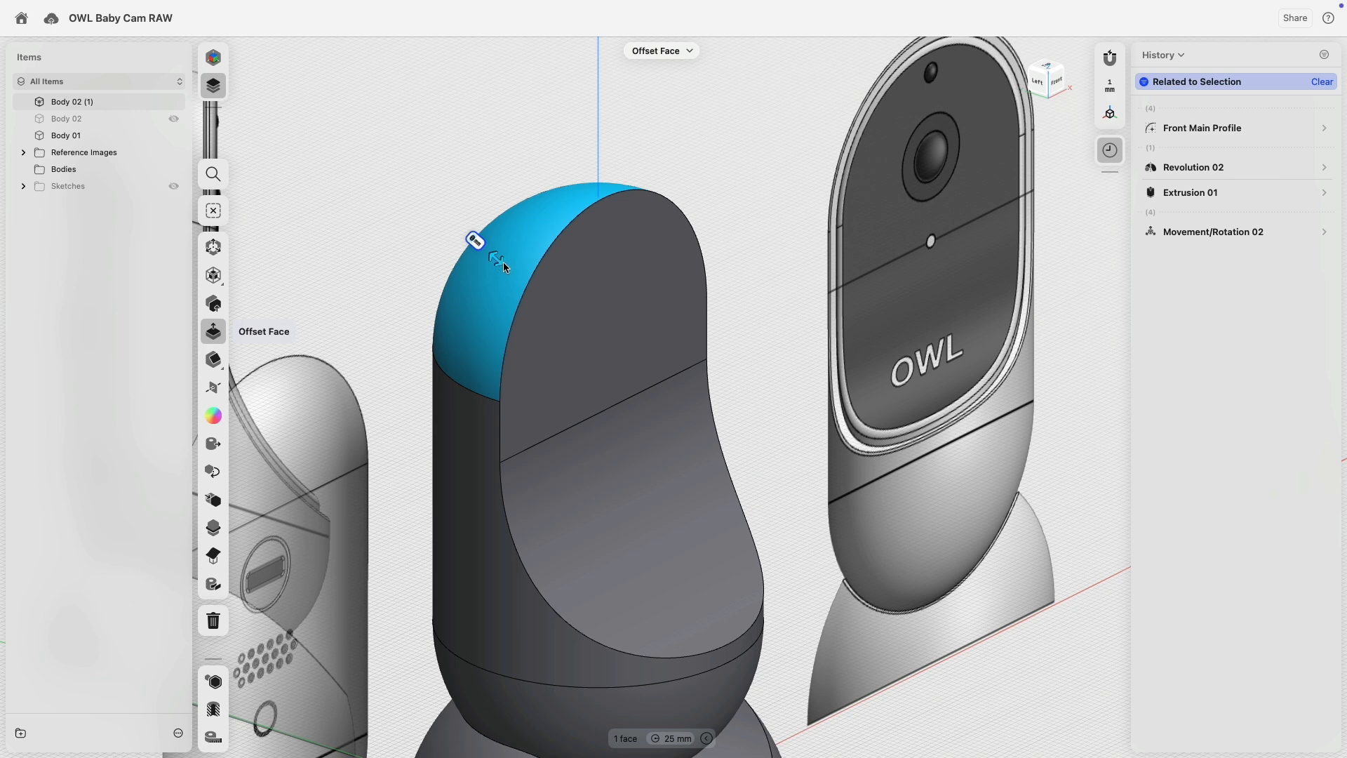
left_click_drag(497, 258, 506, 267)
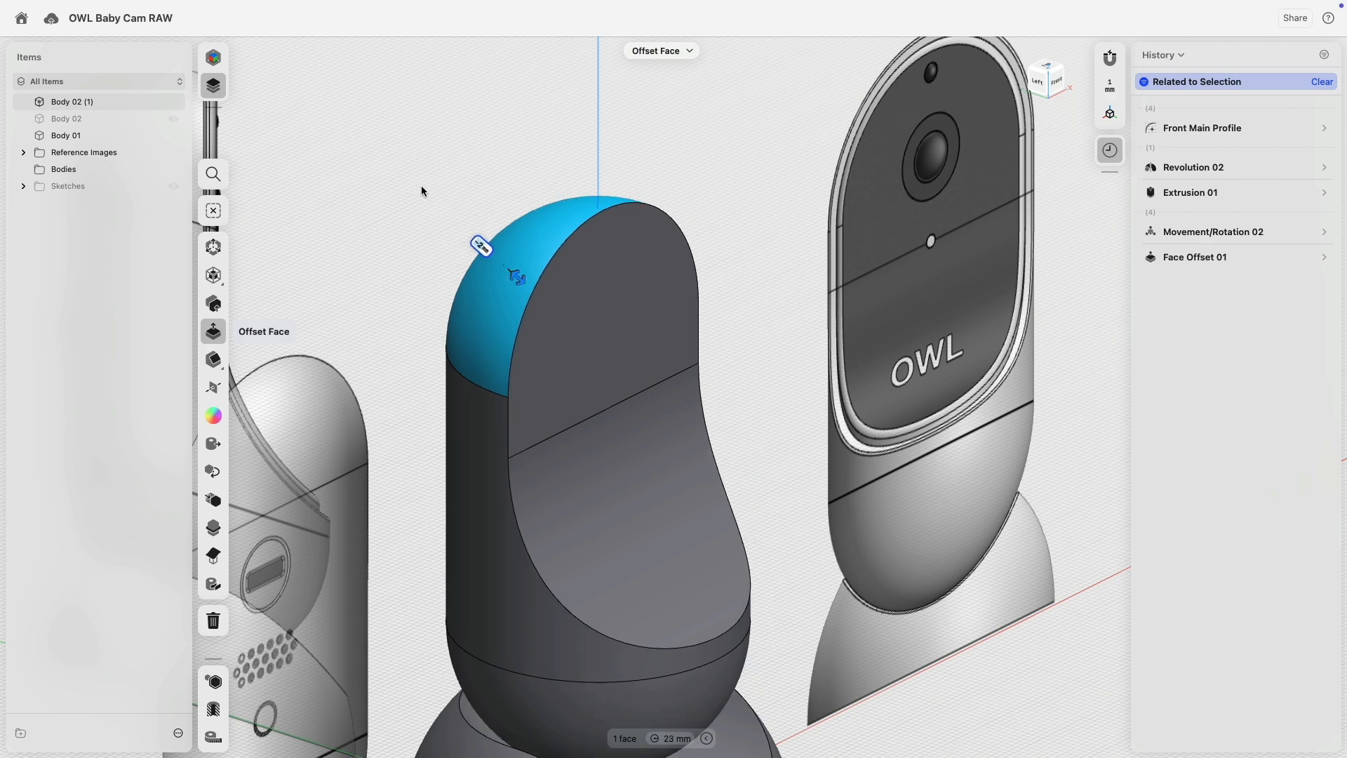
left_click(604, 445)
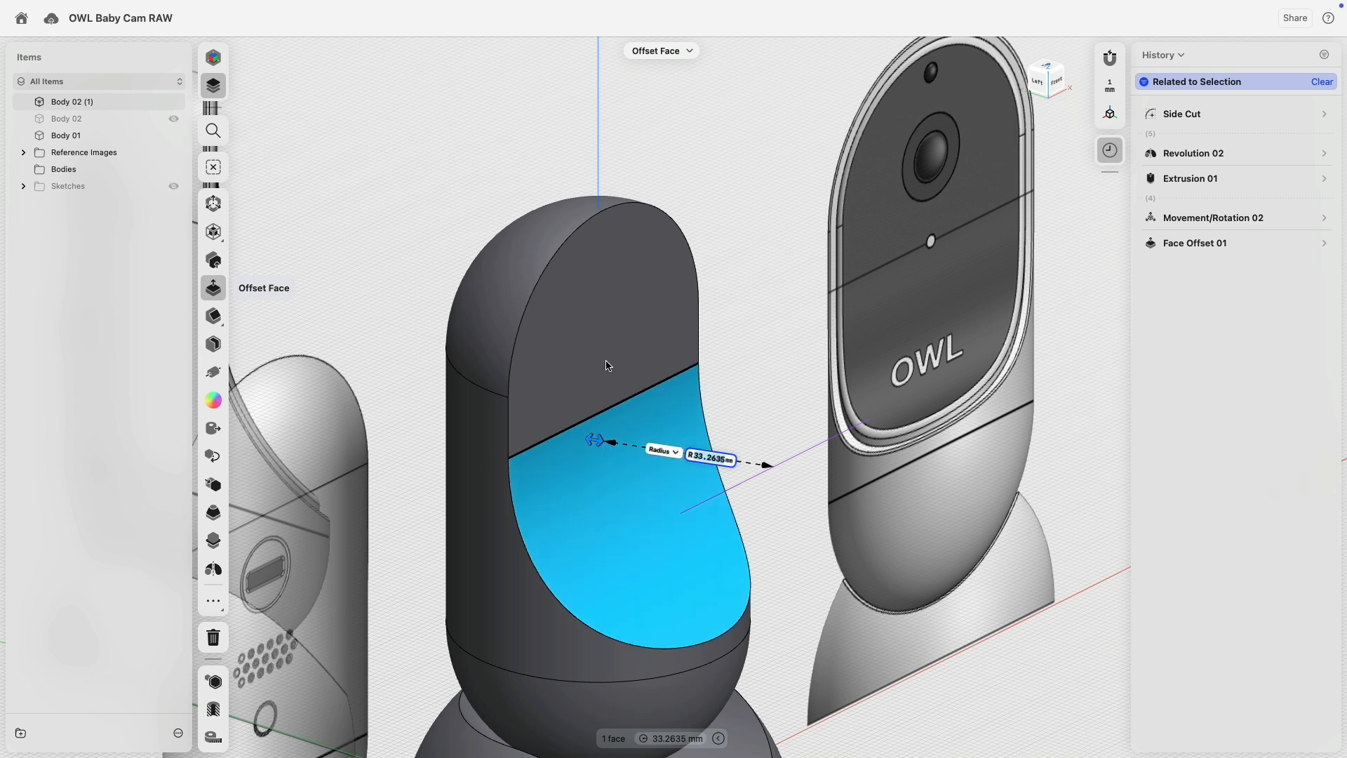
left_click_drag(606, 445, 607, 446)
left_click_drag(604, 442, 604, 441)
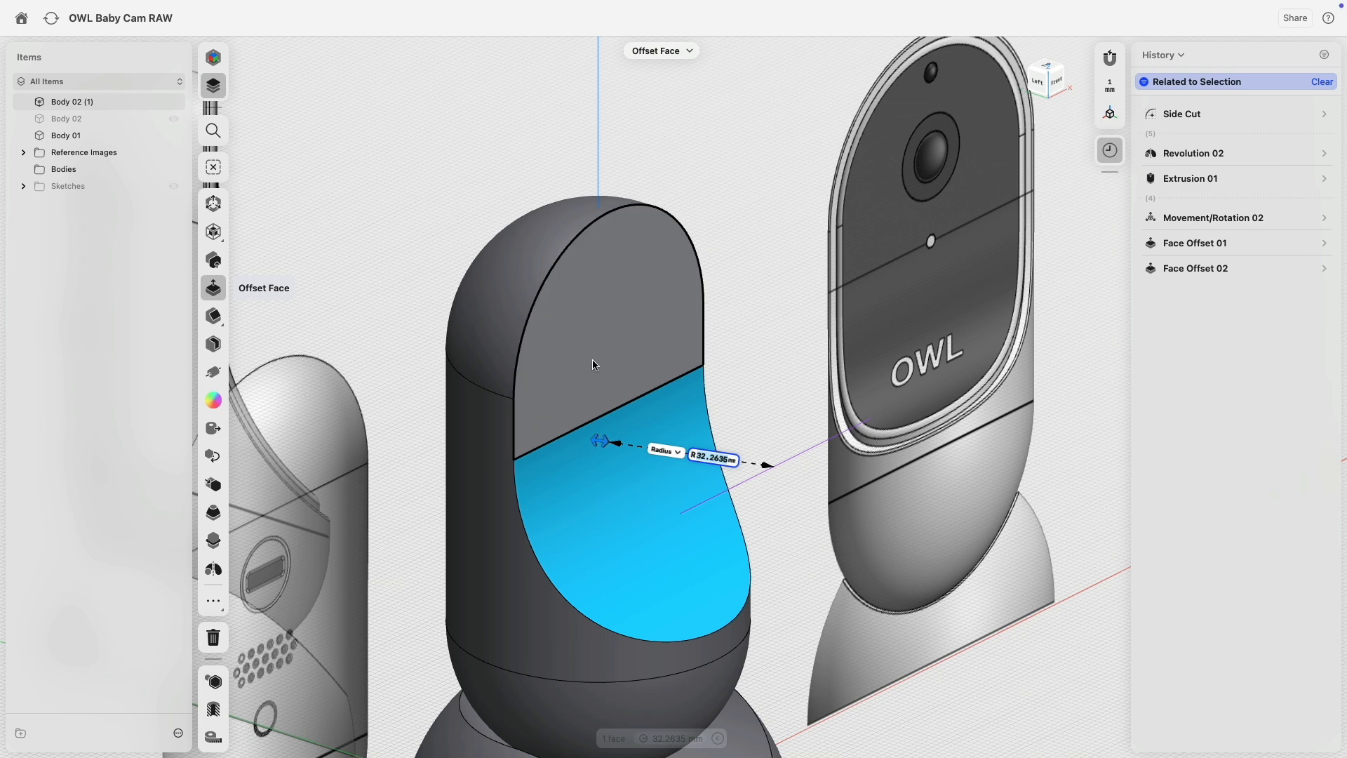
key("super+z")
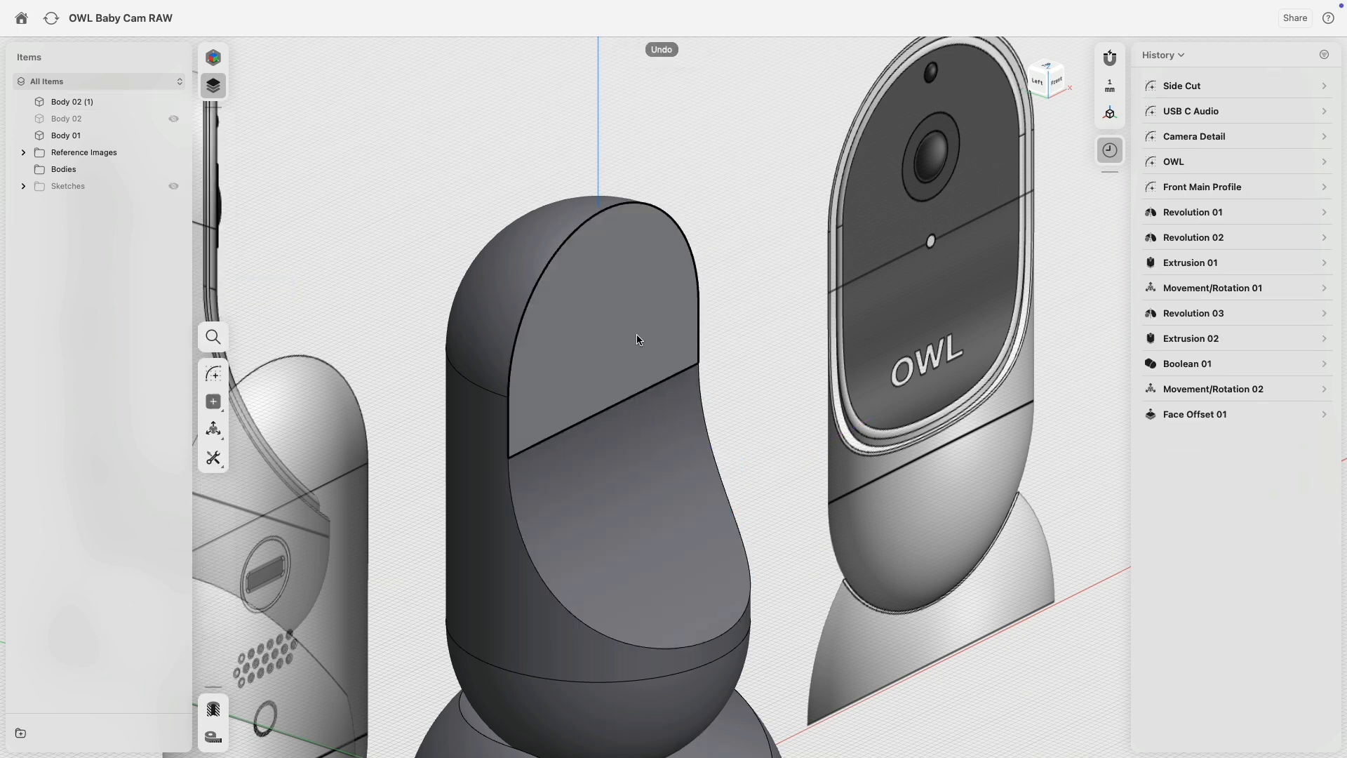
Push the copy's upper front face out by 2 mm.
left_click(634, 341)
left_click_drag(643, 339, 648, 341)
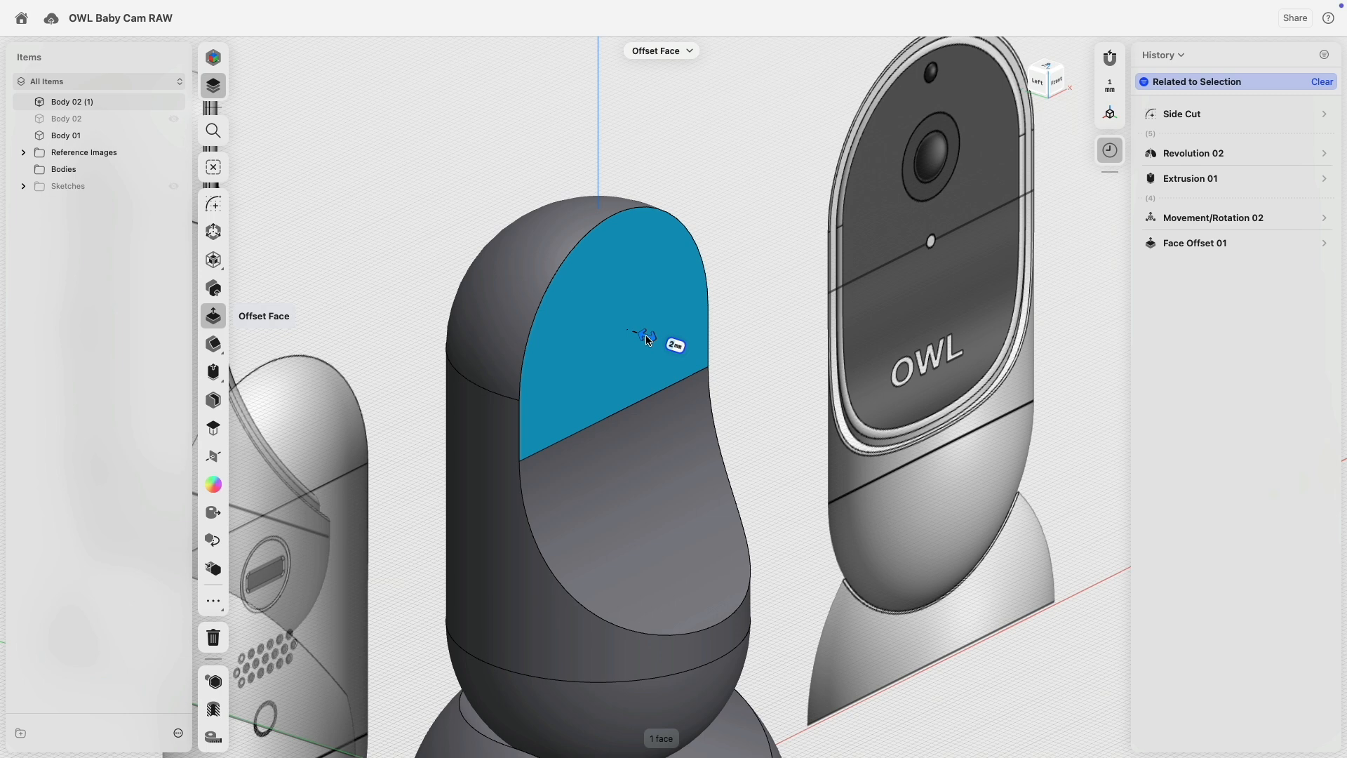
left_click_drag(647, 342, 647, 341)
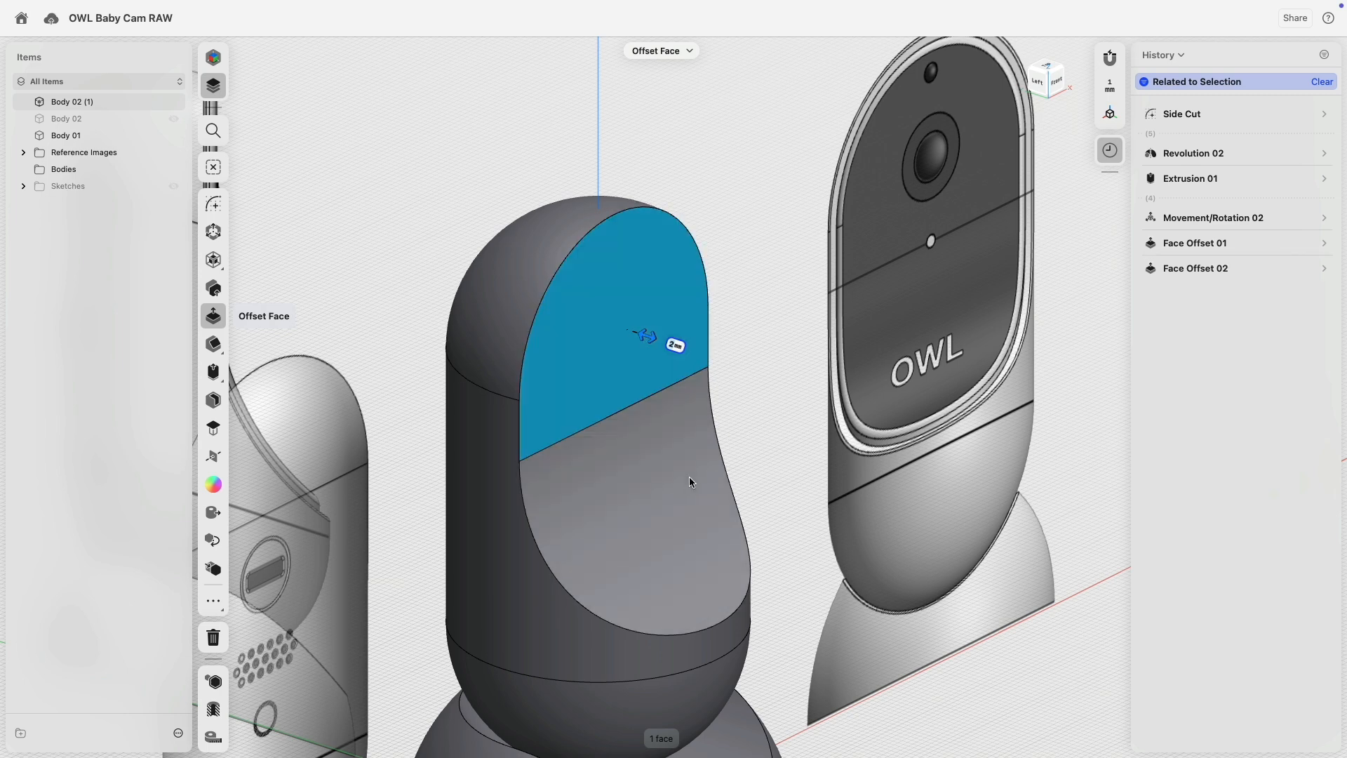
left_click(423, 180)
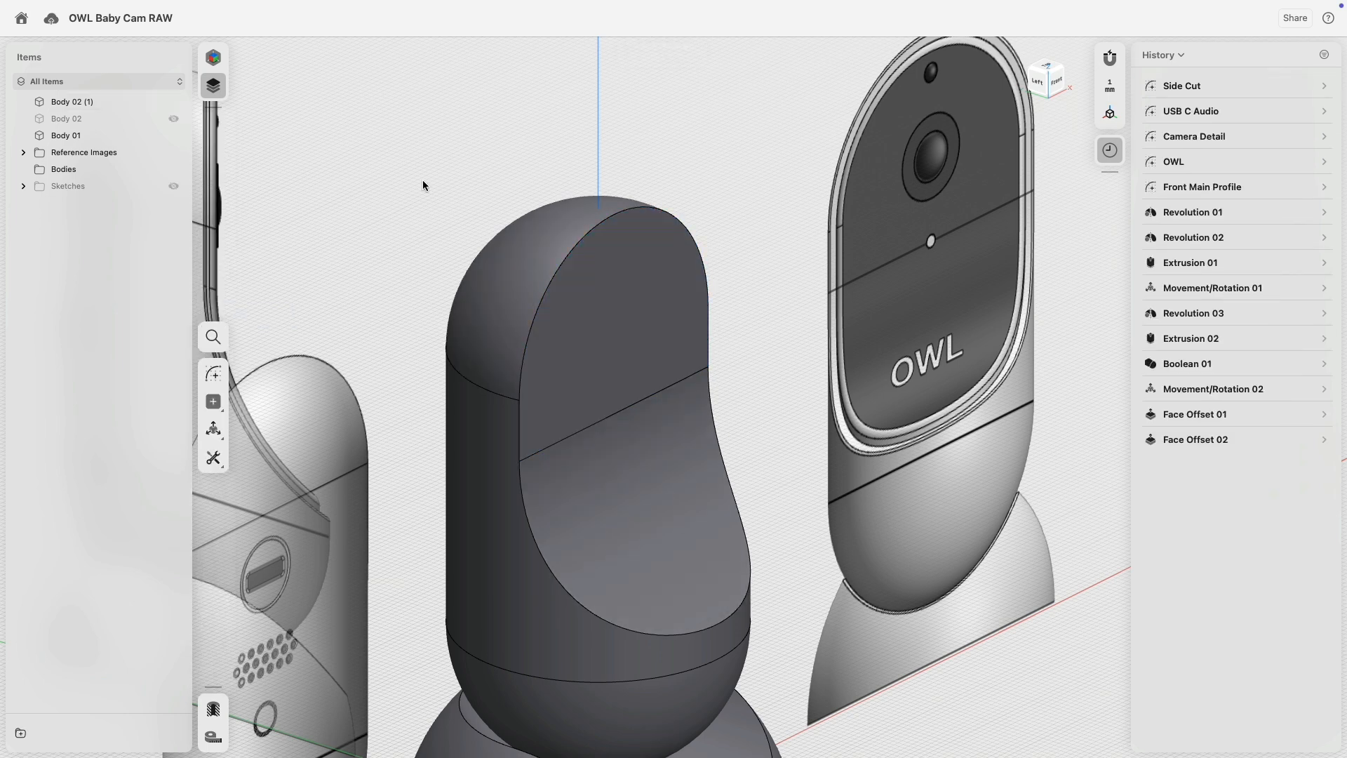
Show Body 02 again and select the dark camera body from a front view.
left_click(174, 120)
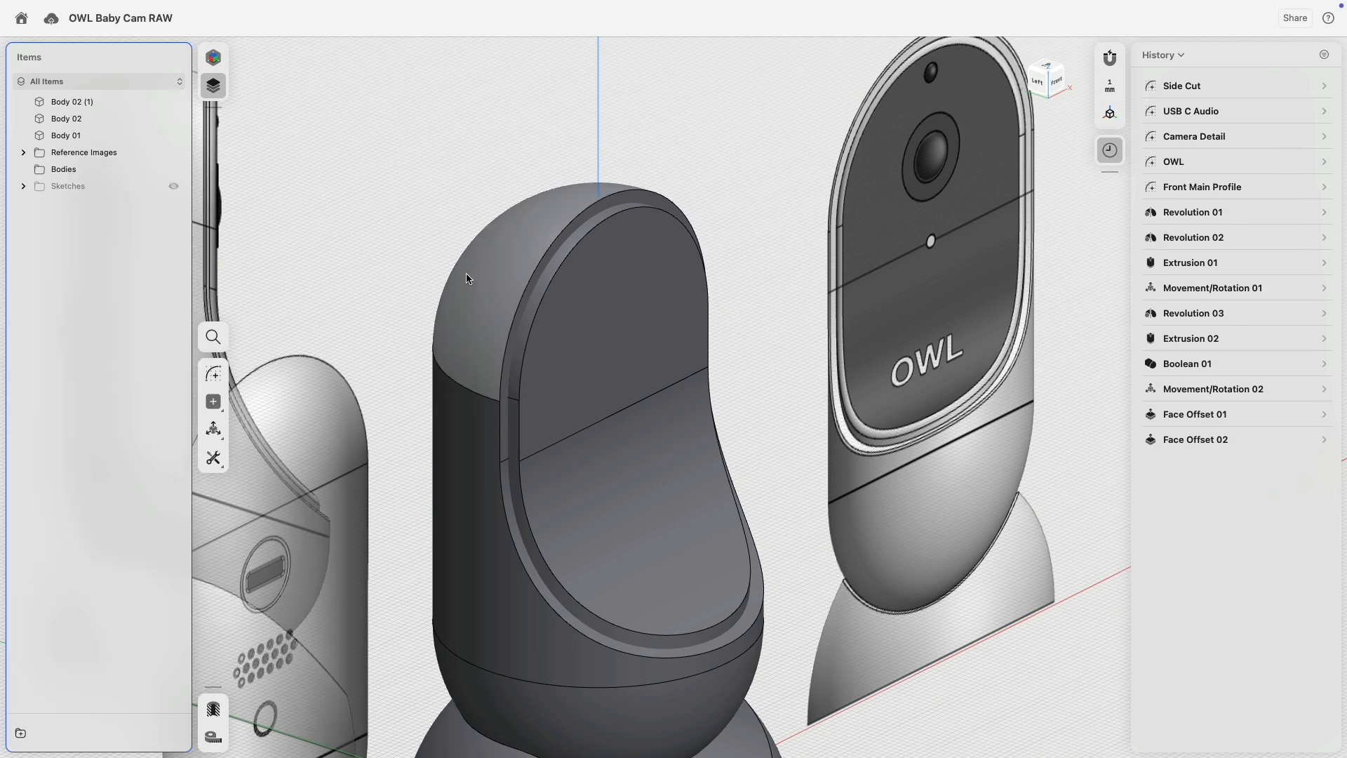
mouse_move(467, 276)
right_mouse_down()
mouse_move(418, 237)
mouse_move(402, 243)
mouse_move(456, 251)
right_mouse_up()
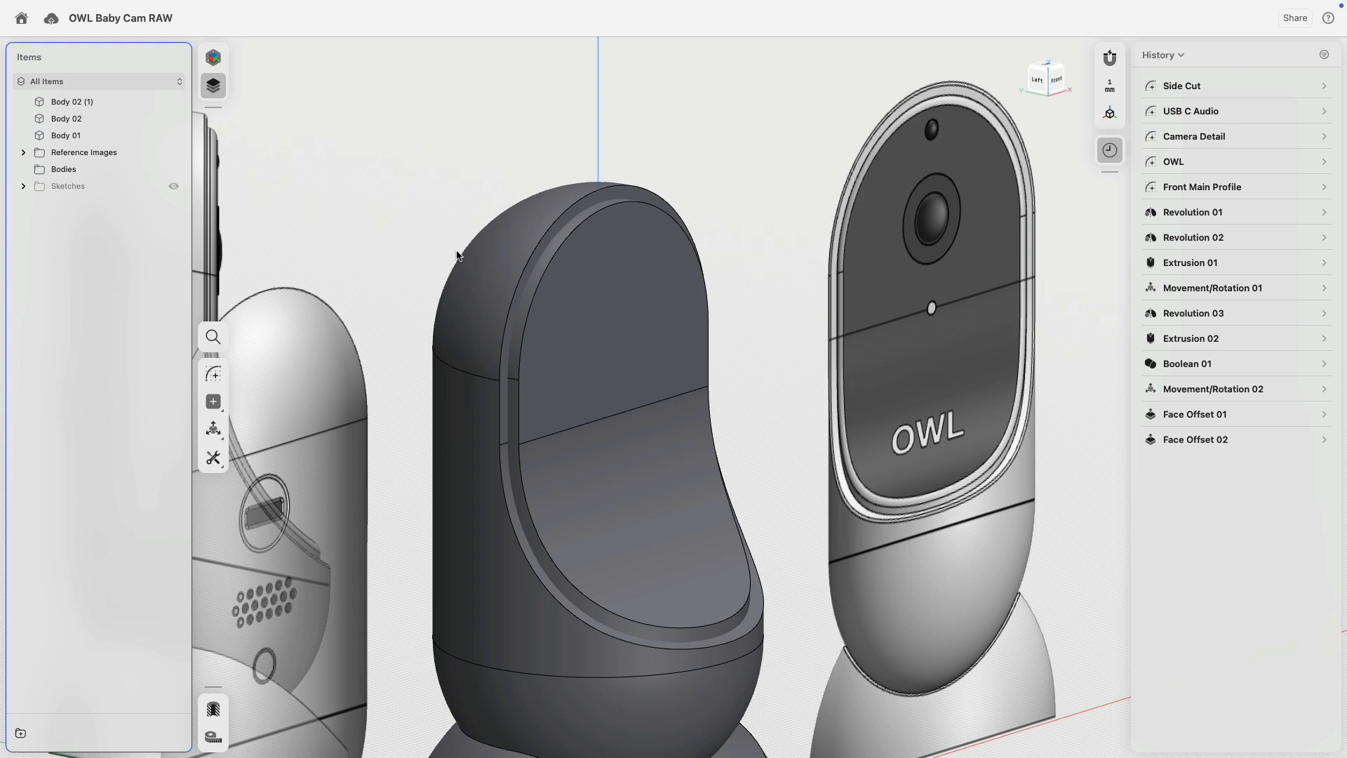
left_click(503, 247)
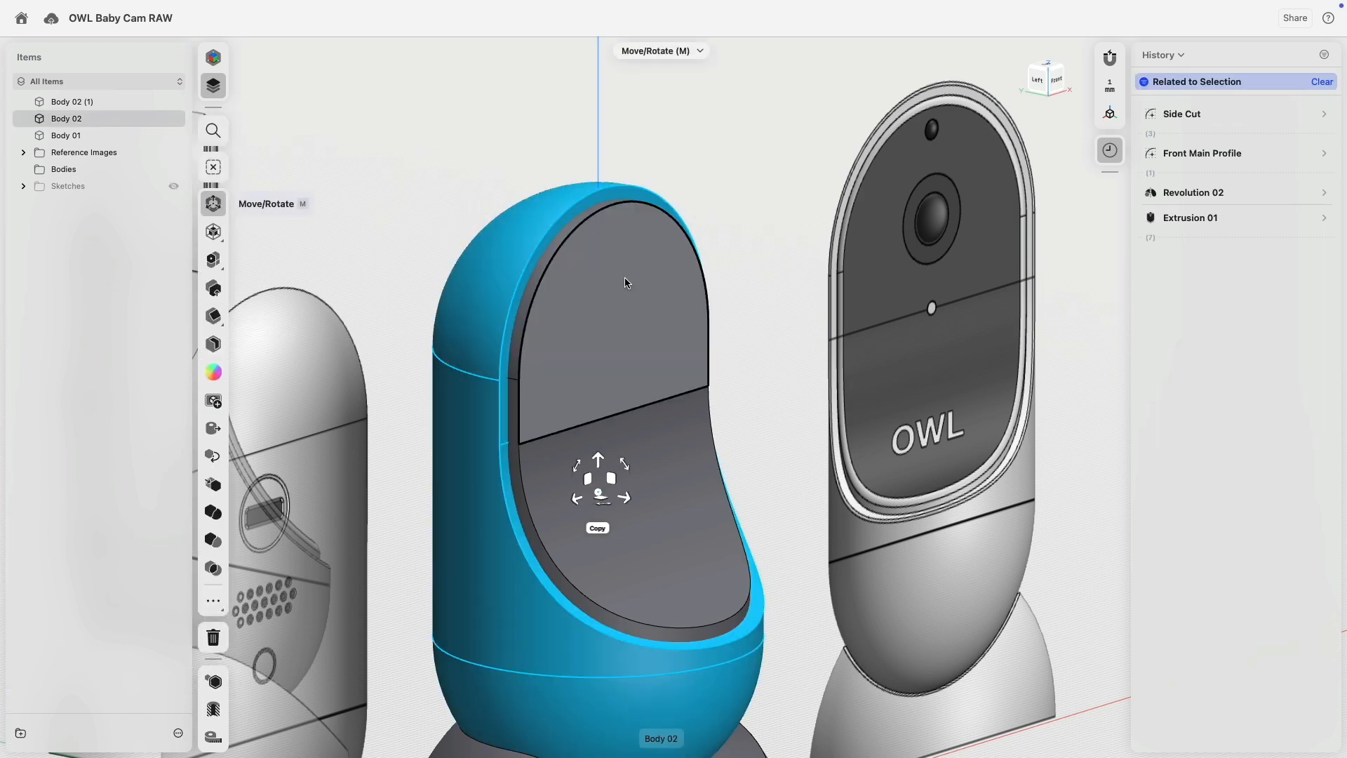
Union the selected camera body pieces into one body.
left_click(212, 355)
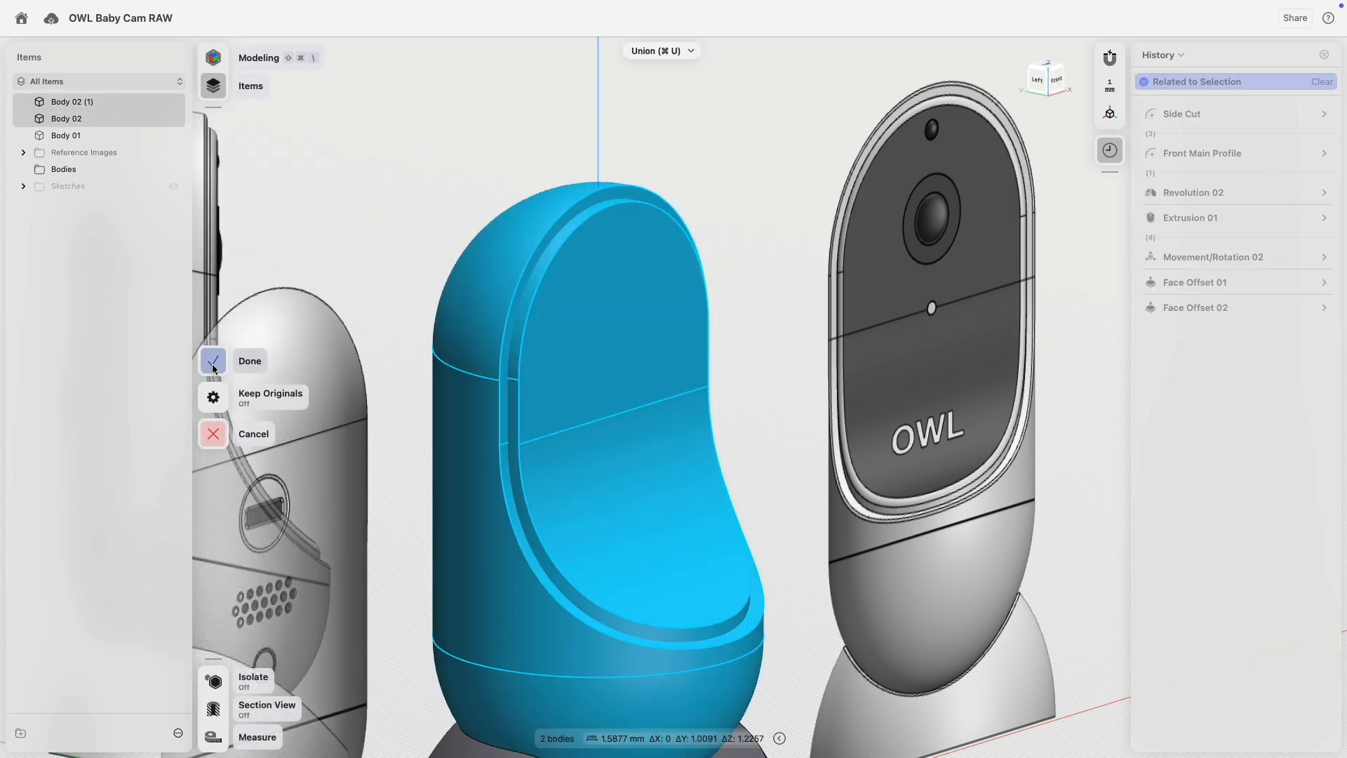
left_click(214, 362)
scroll(597, 182, "up", 5)
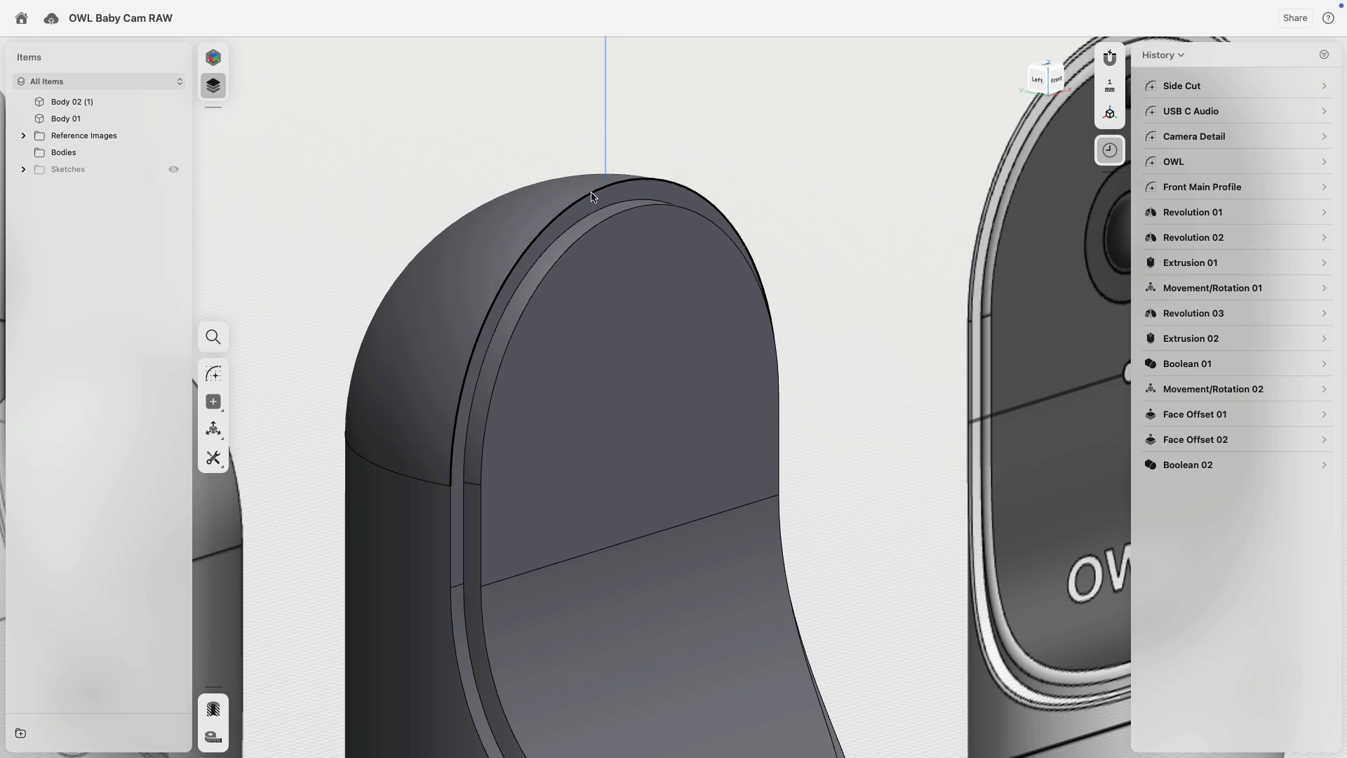
Fillet the outer top rim edge at 1 mm and the inner rim edge at 1.5 mm.
left_click(621, 186)
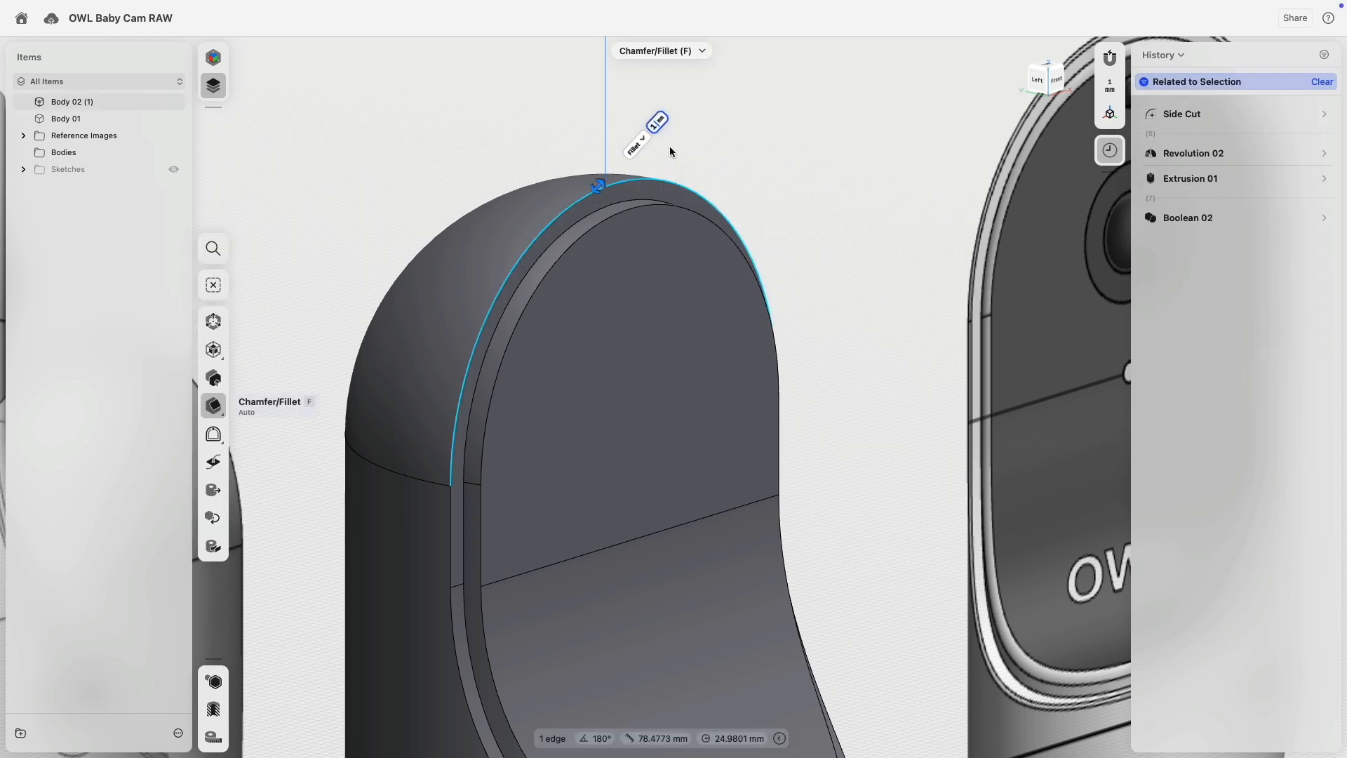
key("Return")
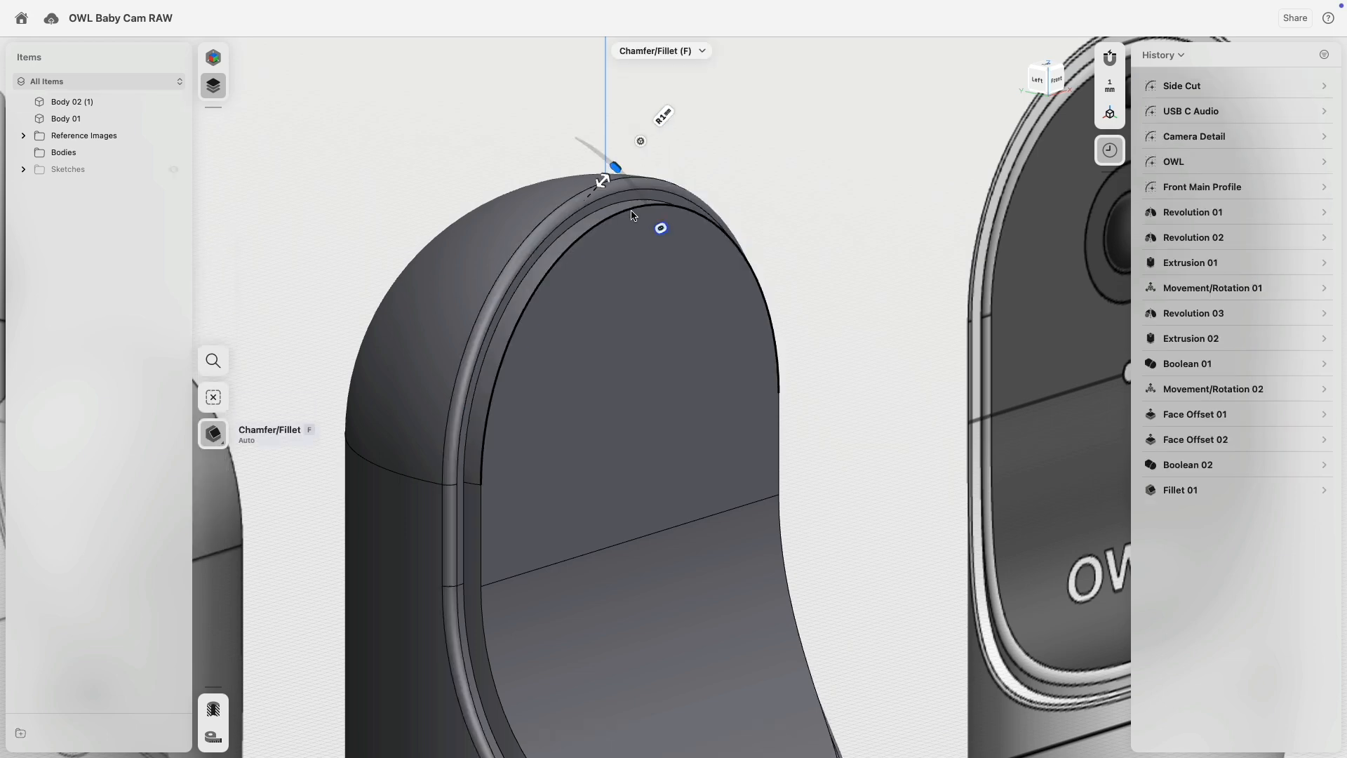
left_click(633, 217)
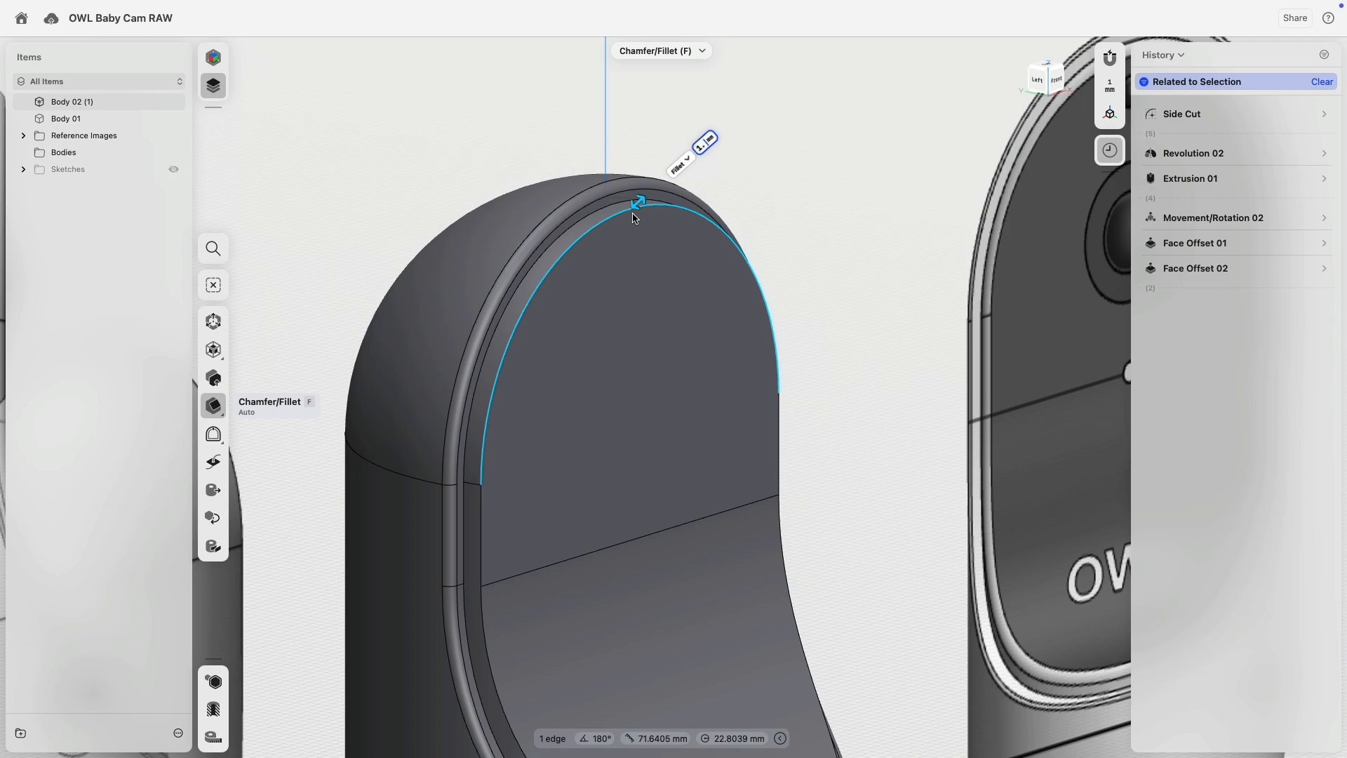
scroll(725, 275, "down", 5)
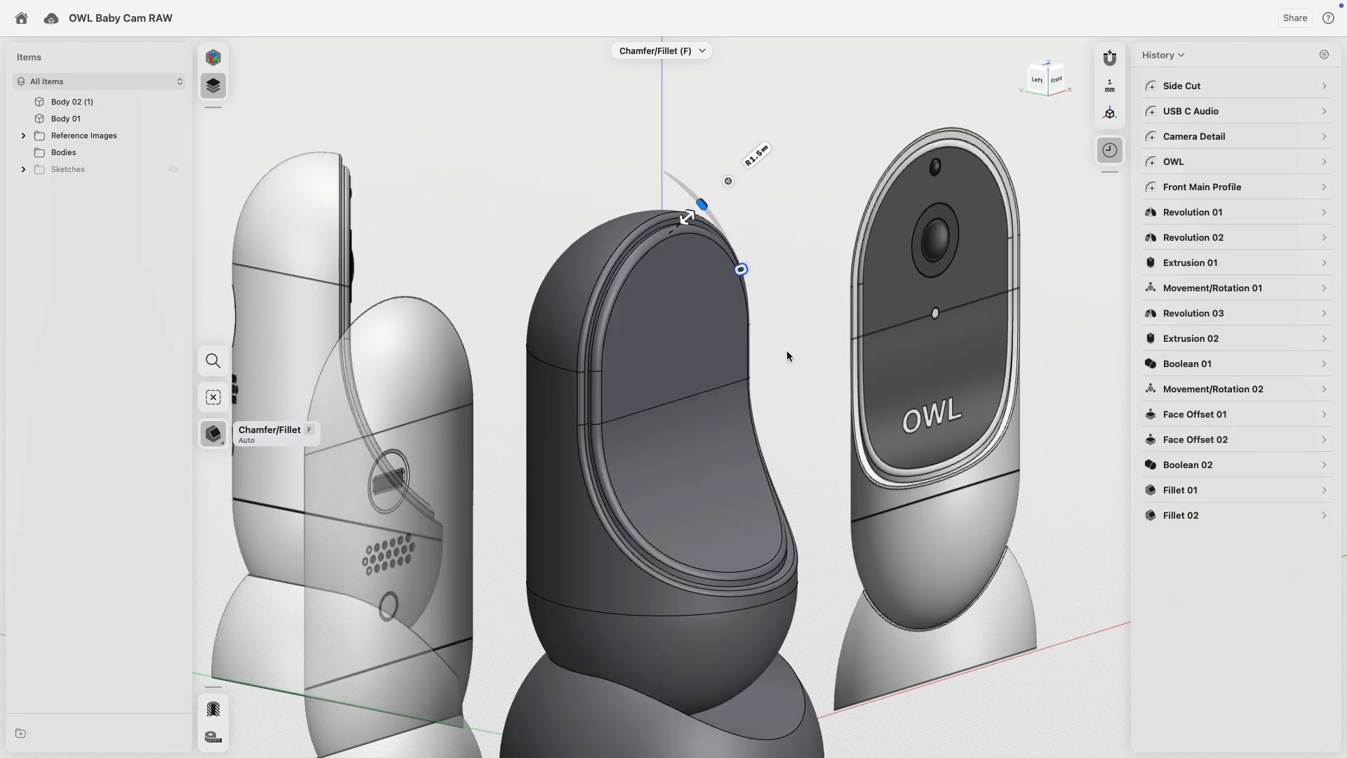
right_click_drag(786, 352, 768, 306)
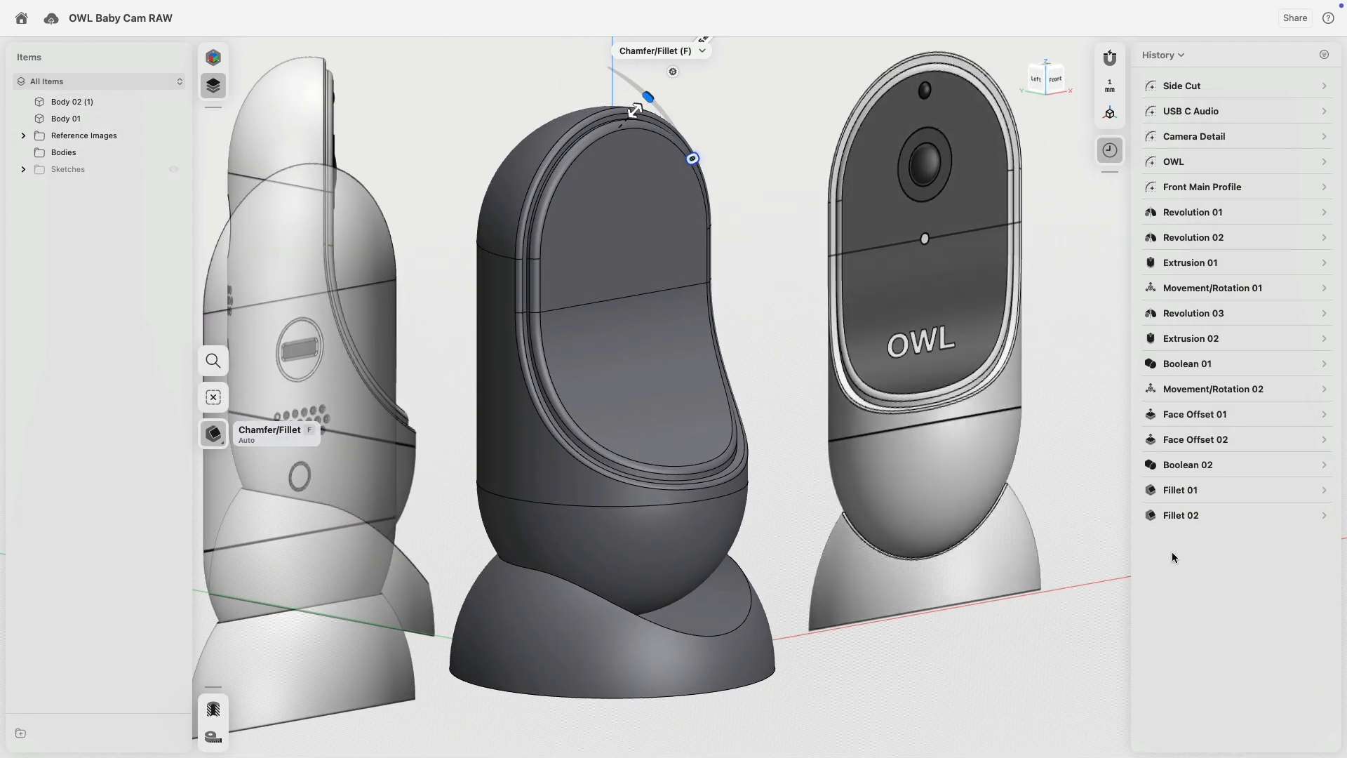
Switch both rim fillets to the Chord Width size type, then select a front rim face.
left_click(1311, 513)
left_click(1293, 573)
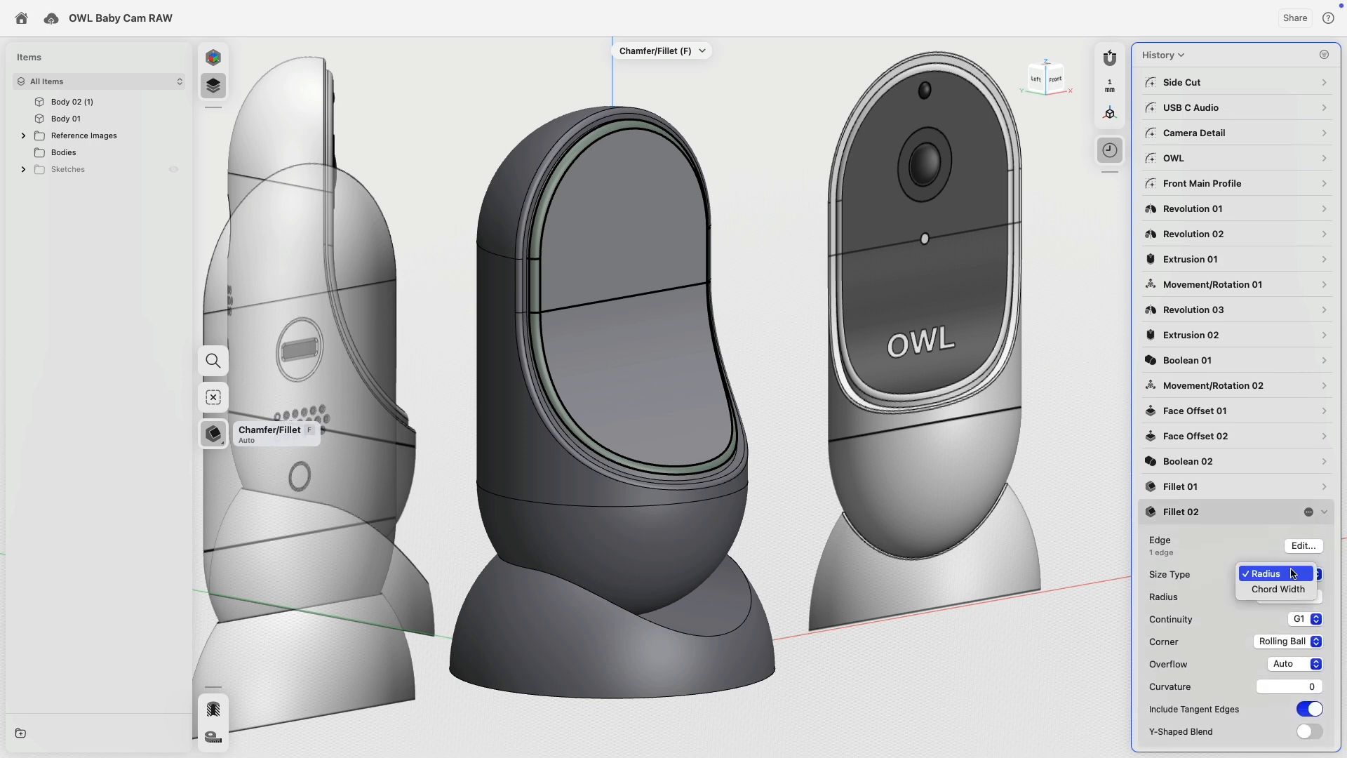
left_click(1293, 592)
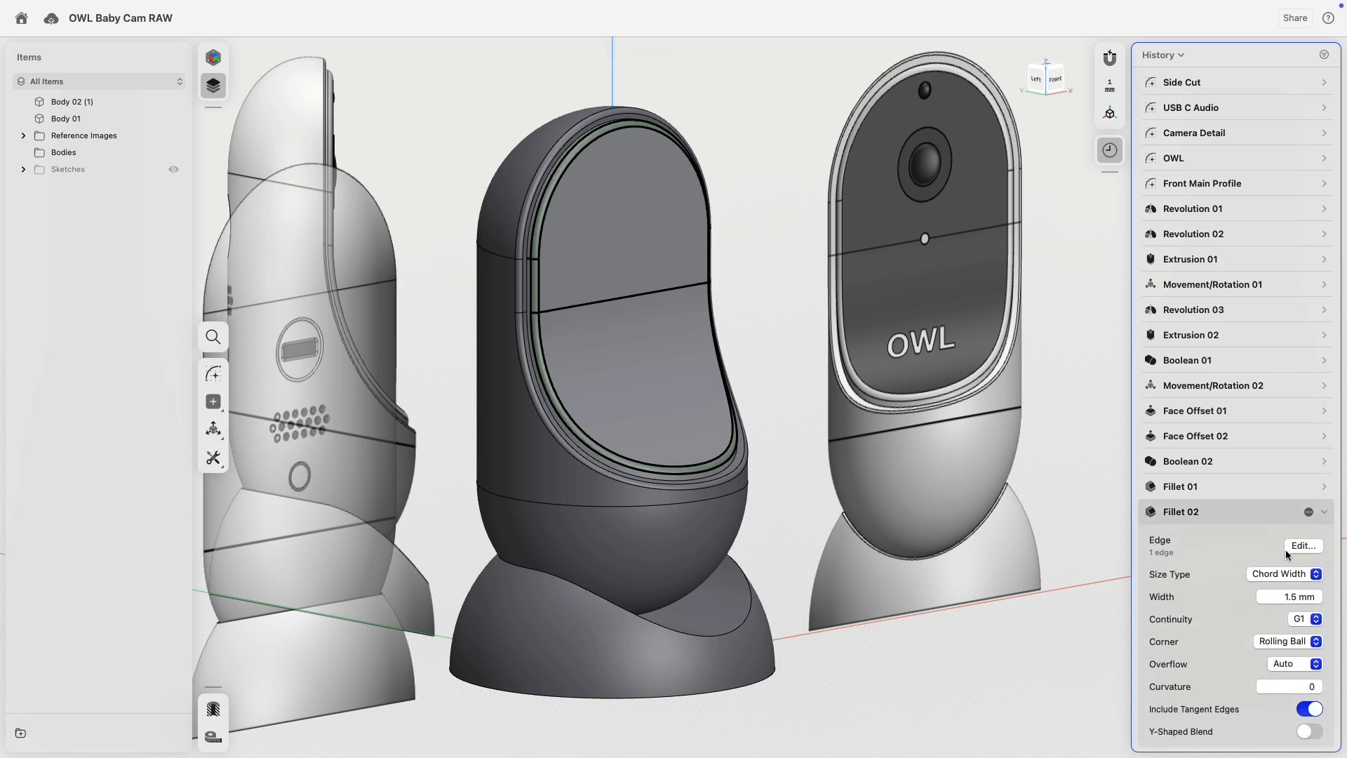
left_click(1324, 488)
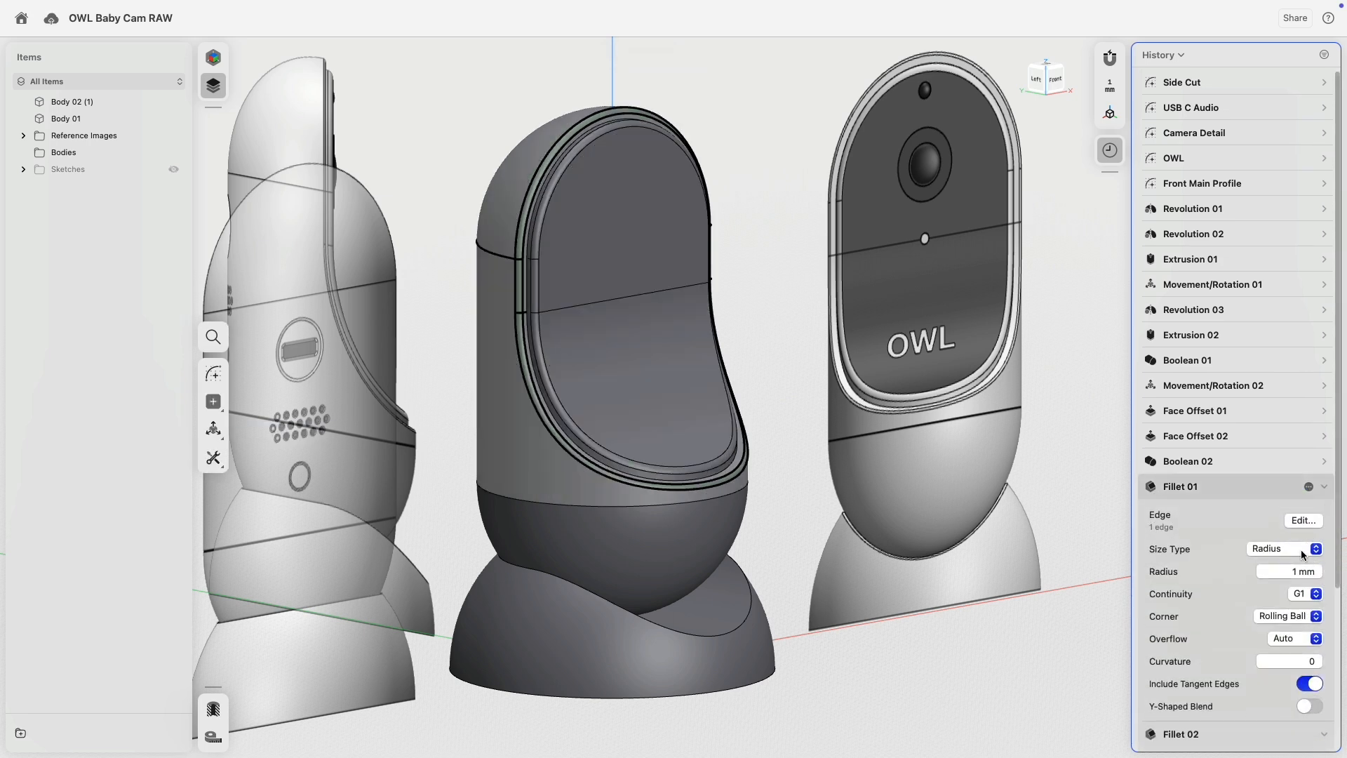
scroll(572, 456, "up", 10)
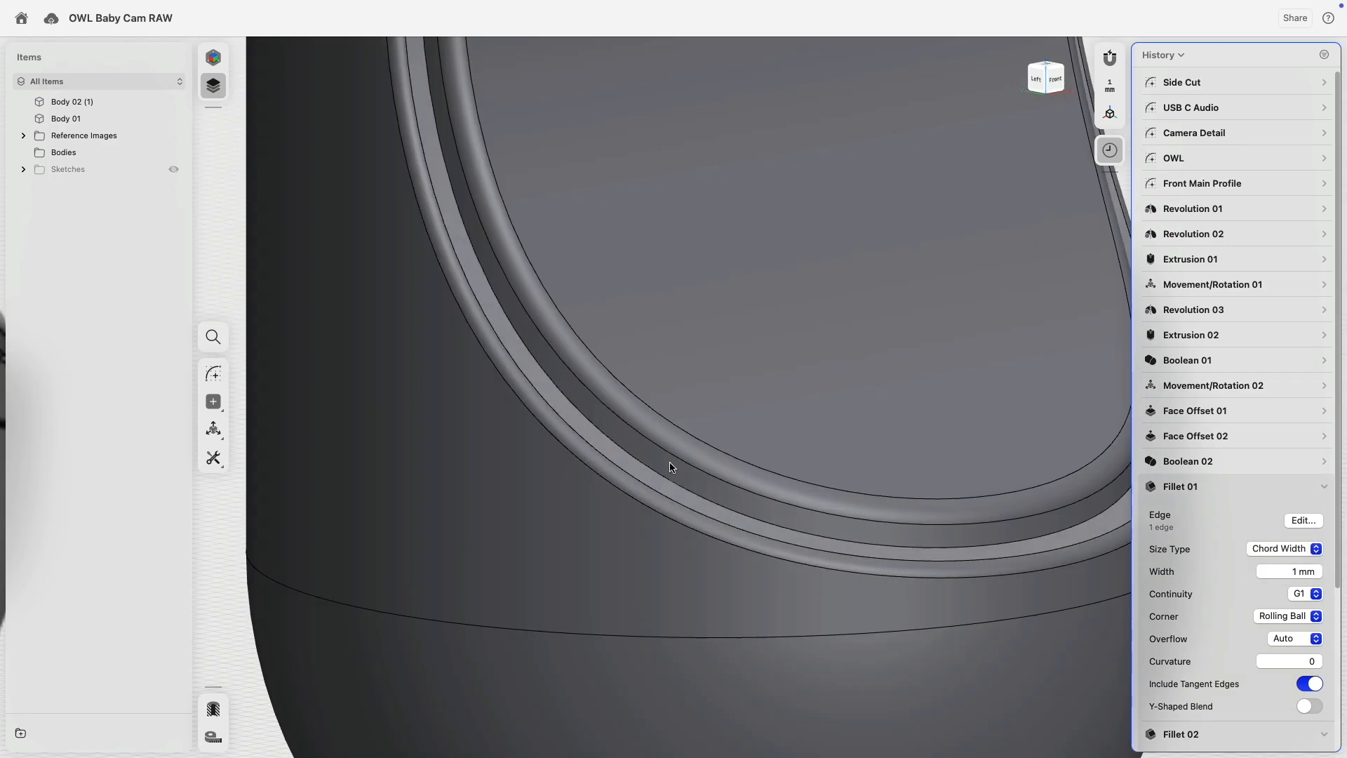
left_click(672, 463)
Add a second front rim face to the selection while orbiting around the rim.
scroll(644, 472, "down", 10)
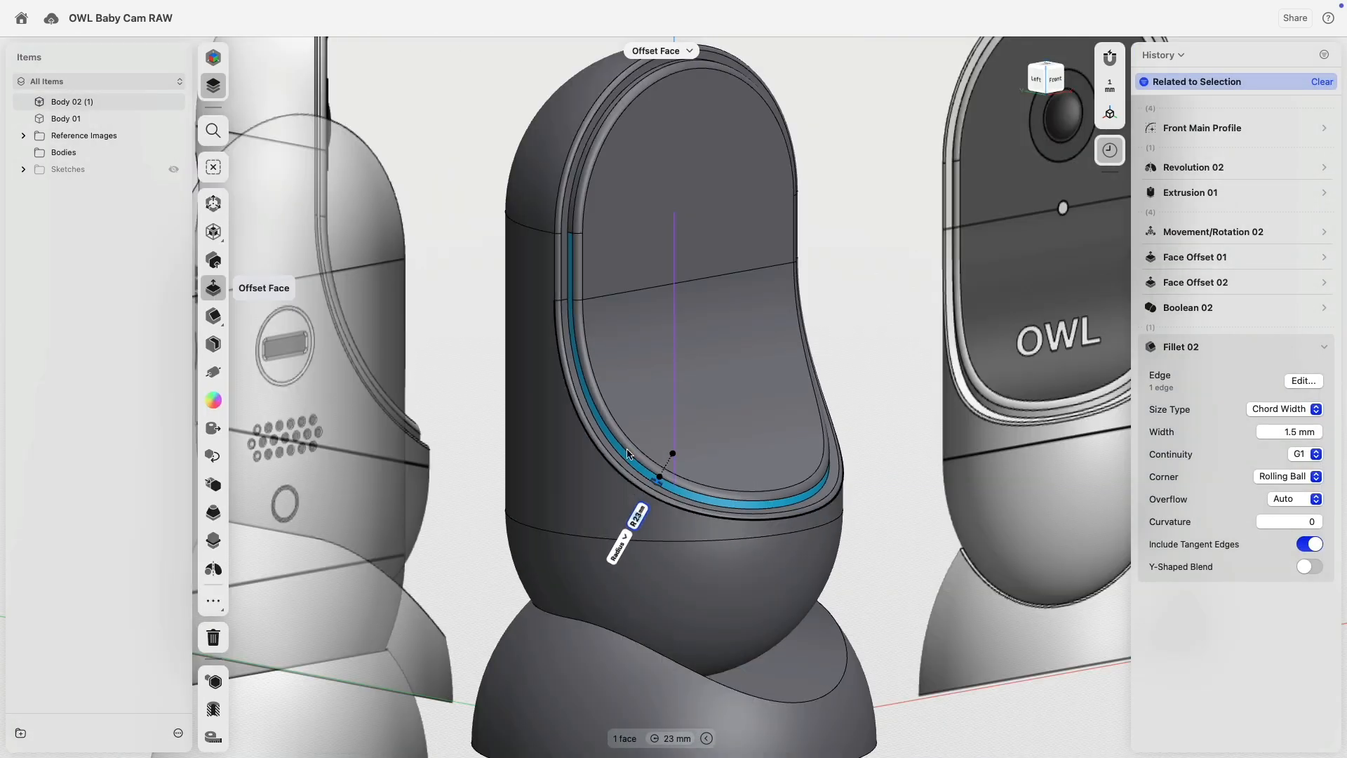
right_click_drag(621, 295, 631, 421)
scroll(626, 188, "up", 10)
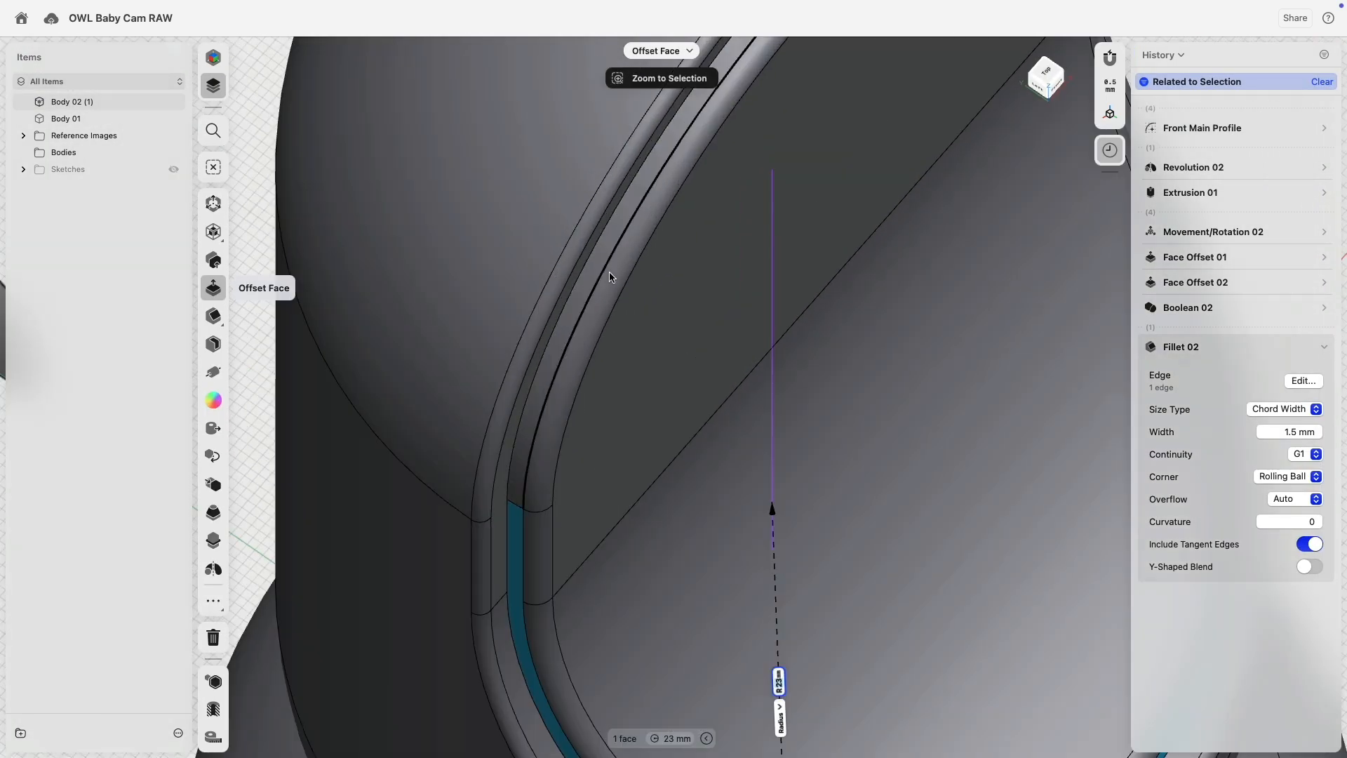
left_click(582, 284)
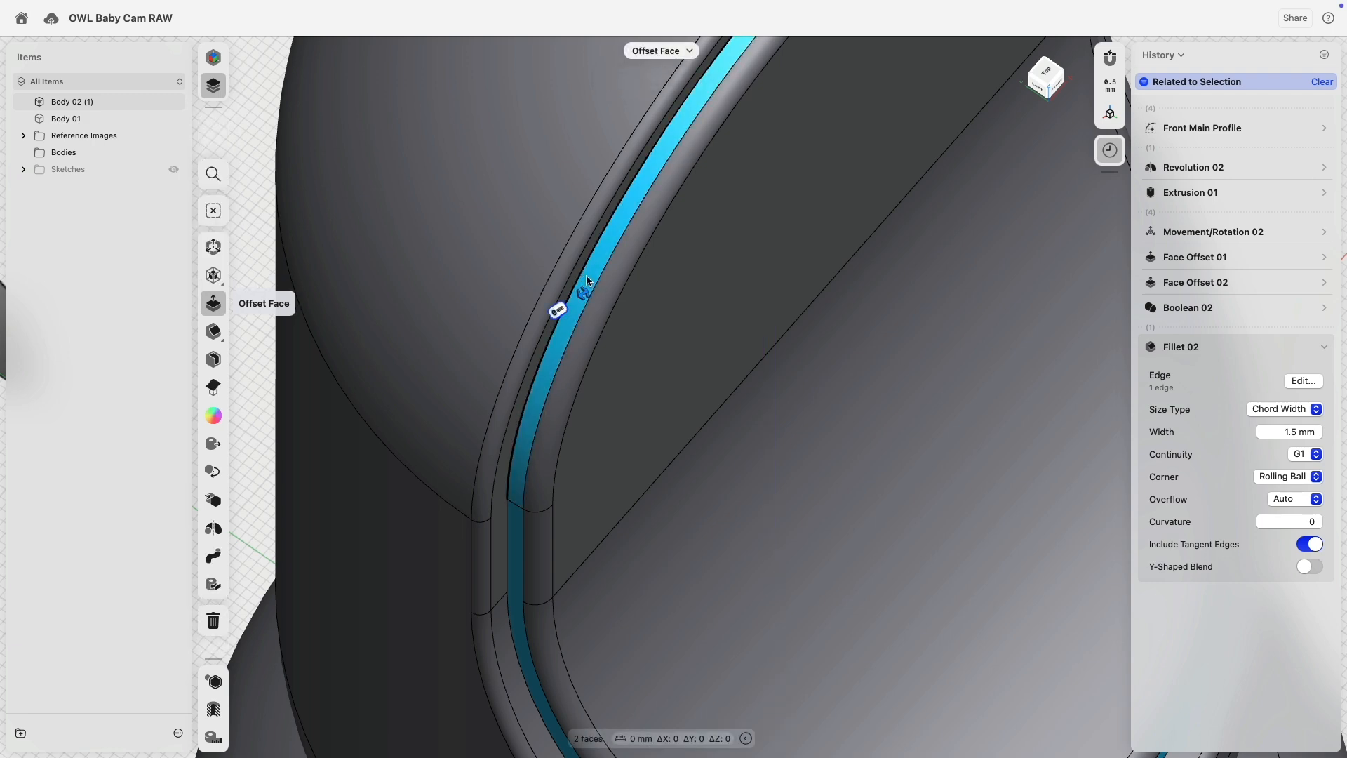
right_click_drag(634, 425, 747, 391)
middle_click_drag(746, 387, 646, 268)
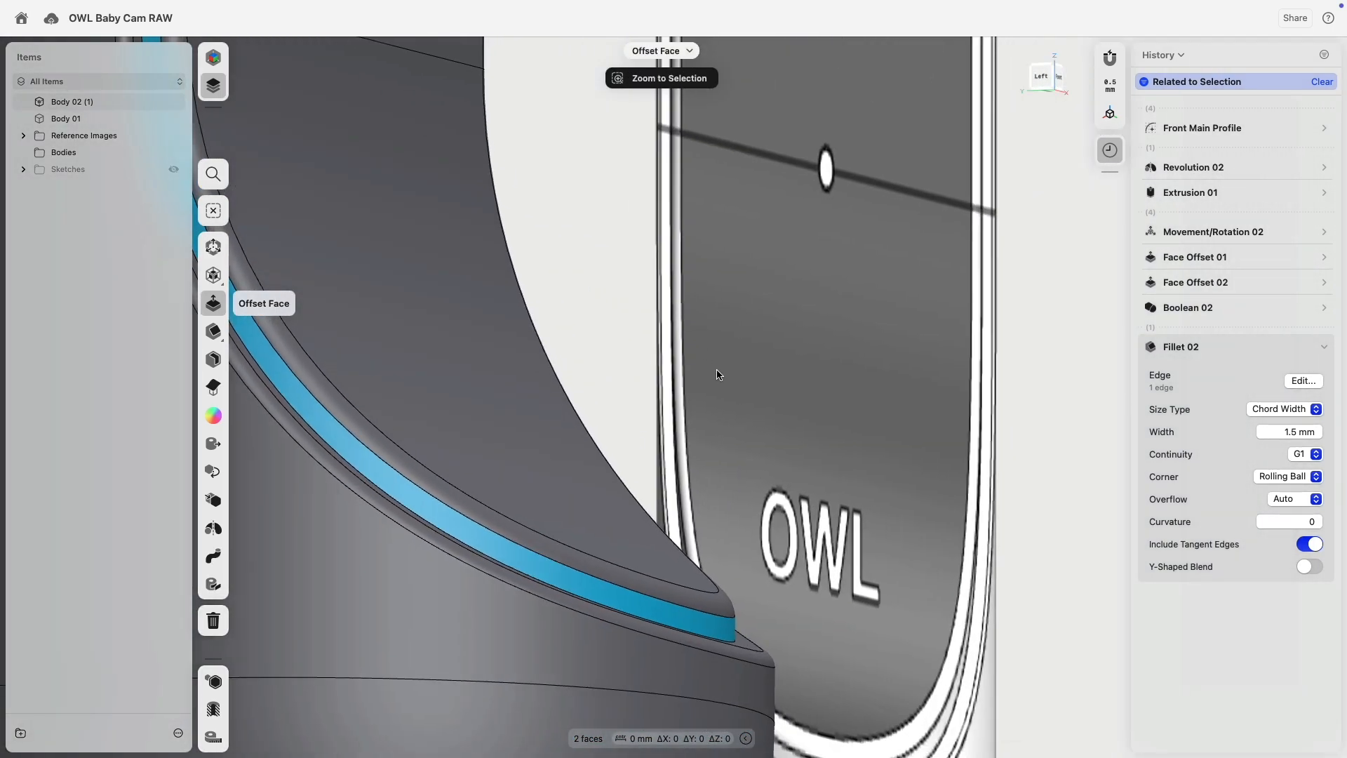
right_click_drag(718, 374, 701, 377)
Set Fillet 02 to Chord Width with a 2 mm width and inspect the rim.
left_click(1302, 409)
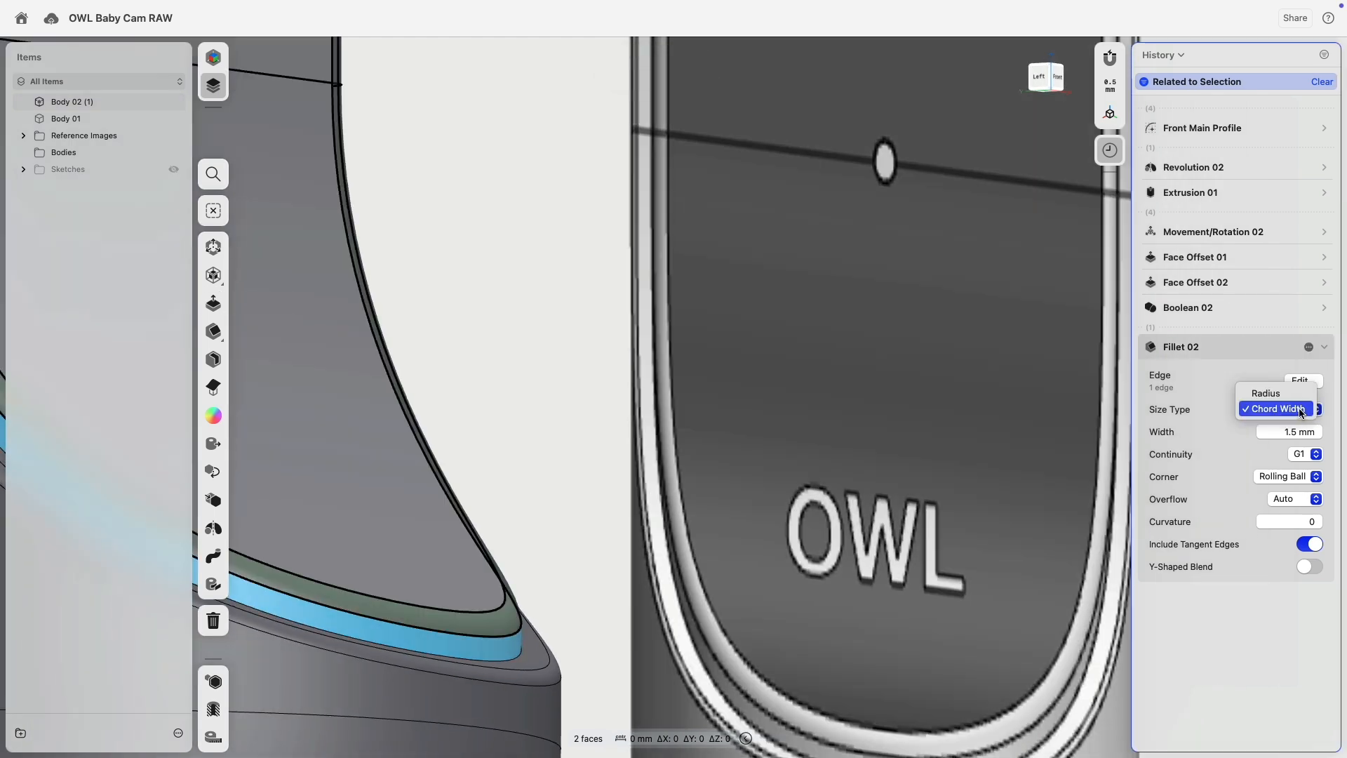
left_click(553, 419)
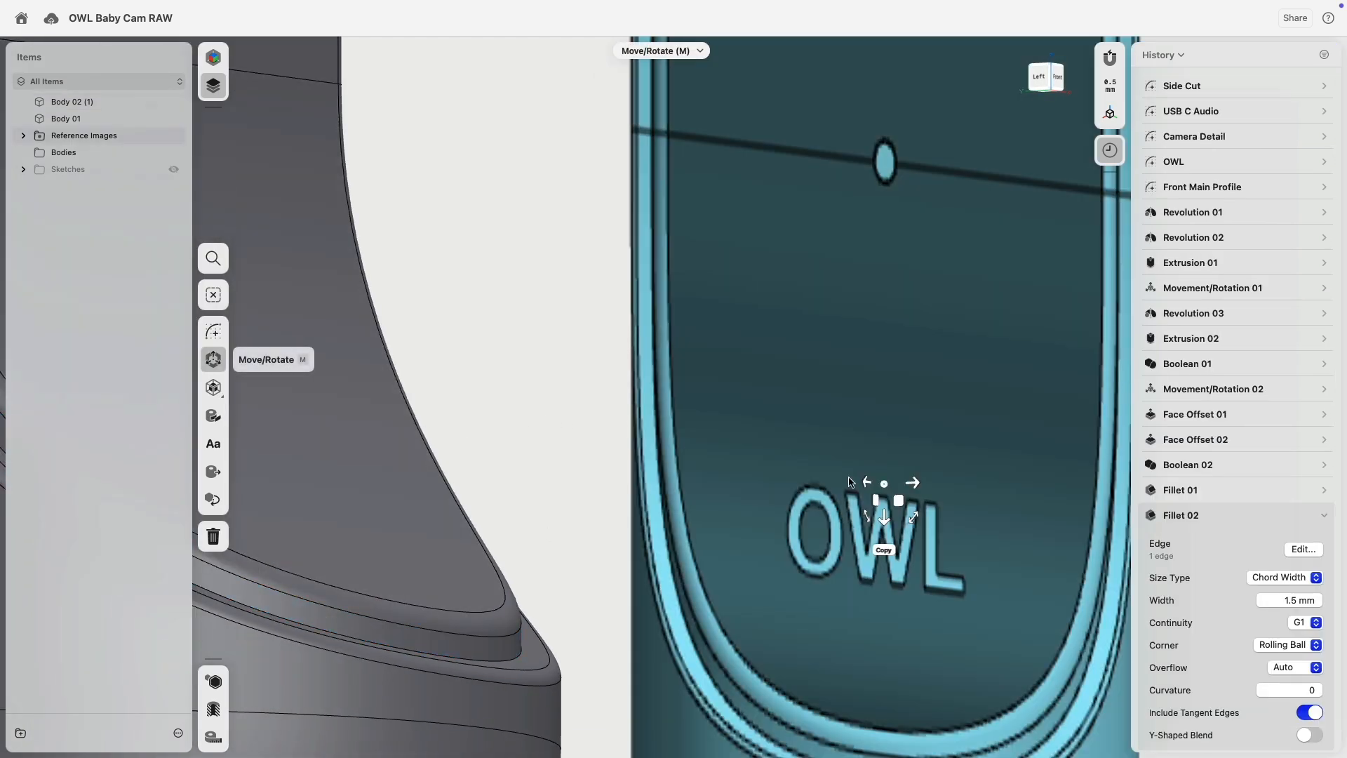
left_click(1298, 580)
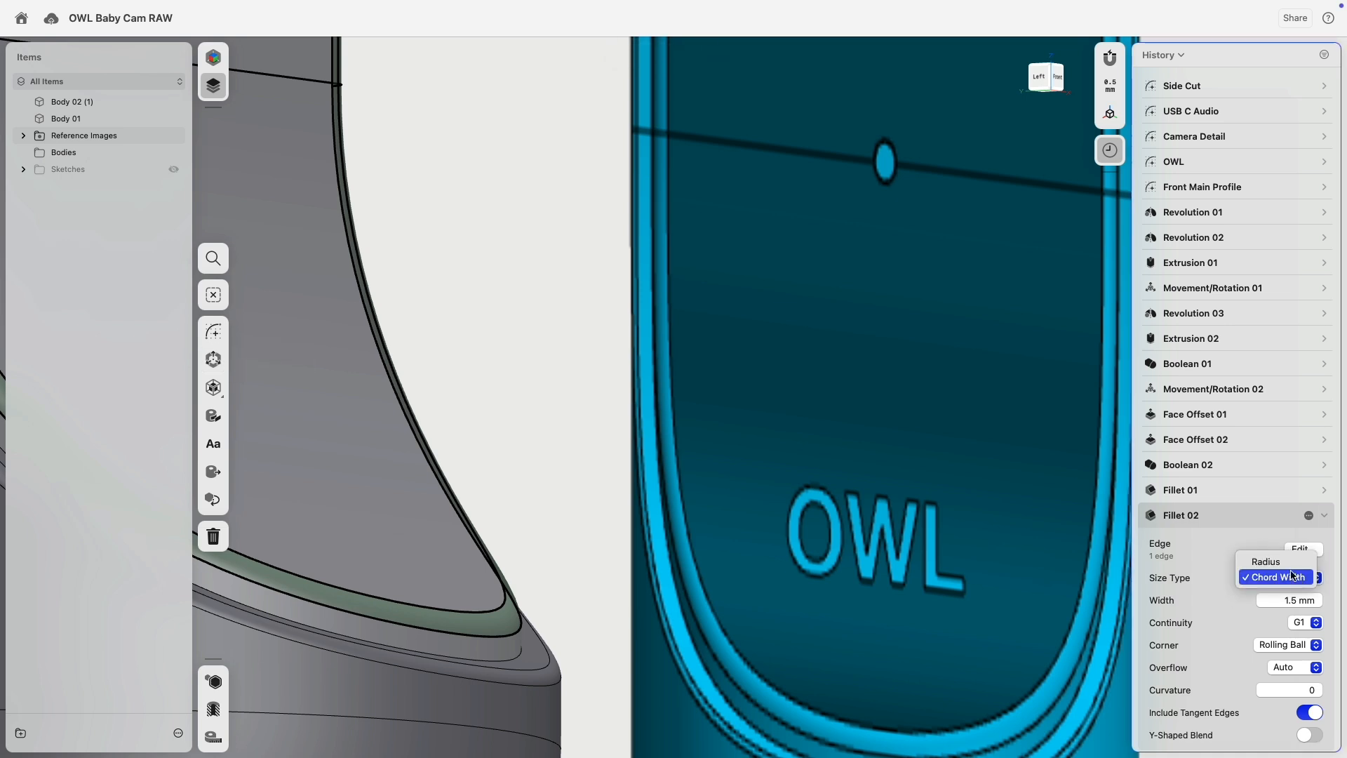
left_click(1288, 564)
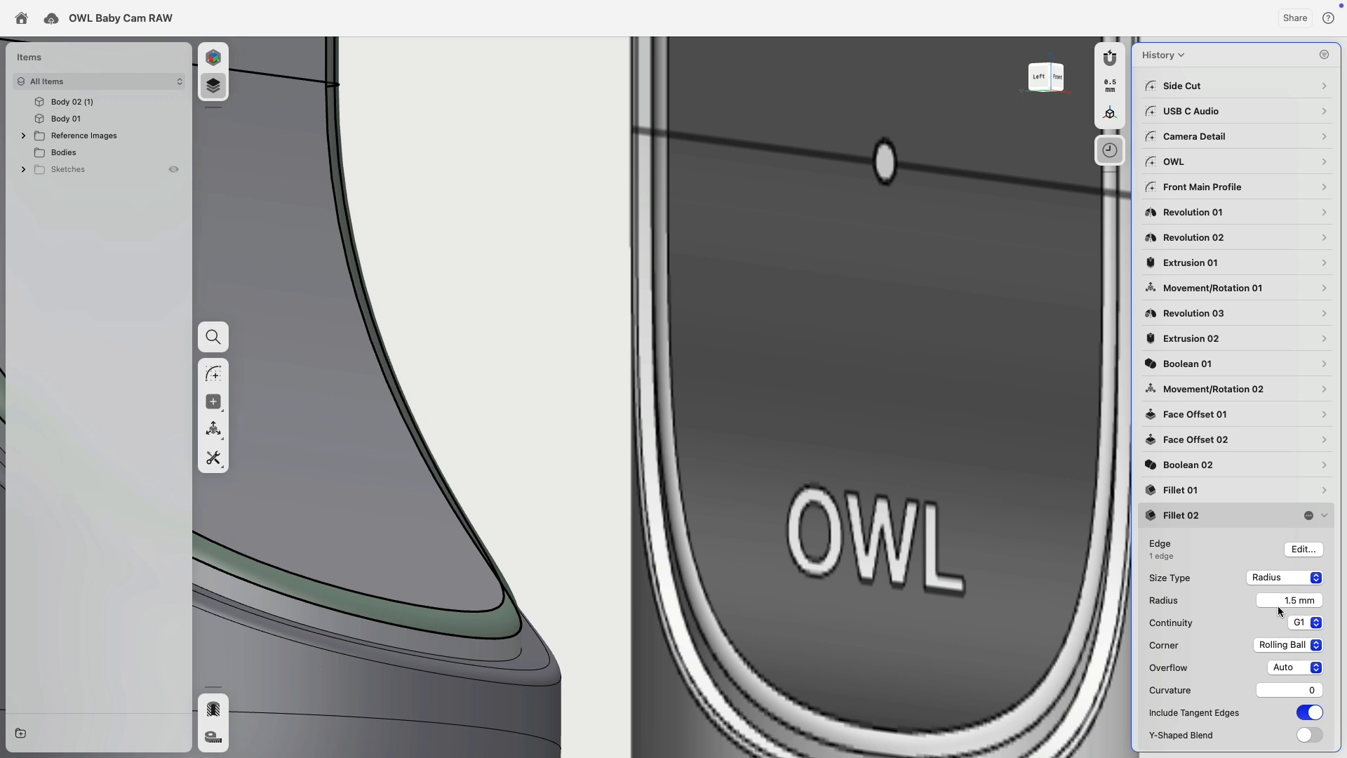
left_click(1276, 601)
key("Return")
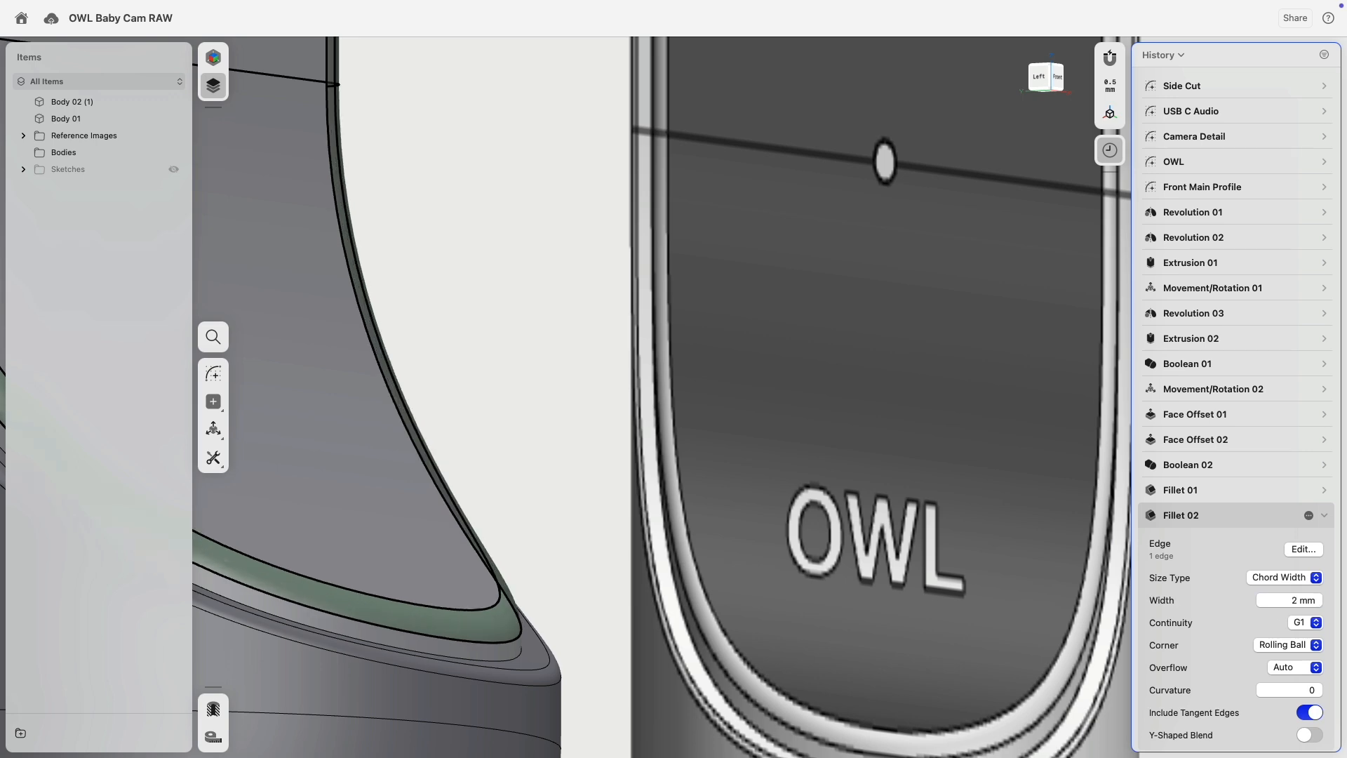
scroll(515, 327, "down", 10)
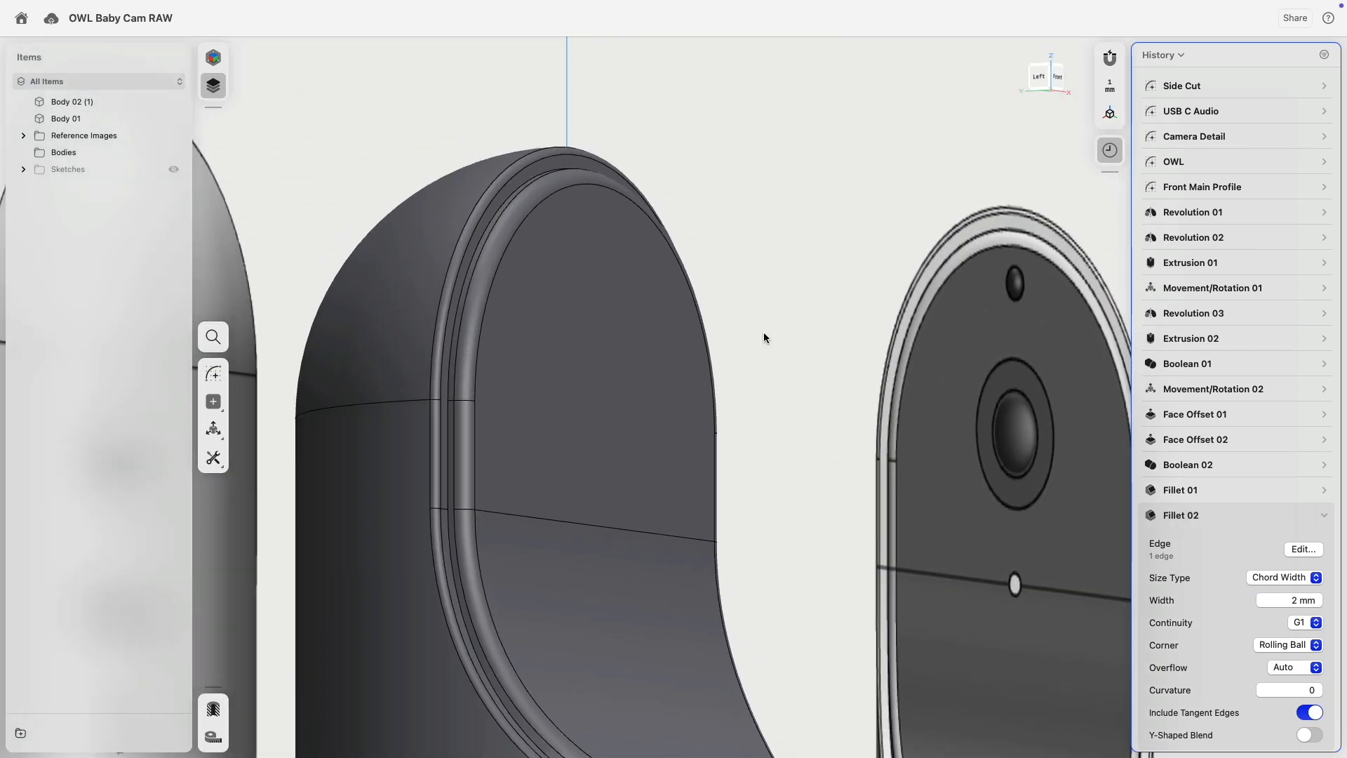
mouse_move(763, 333)
right_mouse_down()
mouse_move(769, 314)
mouse_move(785, 319)
mouse_move(647, 317)
mouse_move(758, 358)
mouse_move(756, 317)
right_mouse_up()
scroll(702, 525, "up", 10)
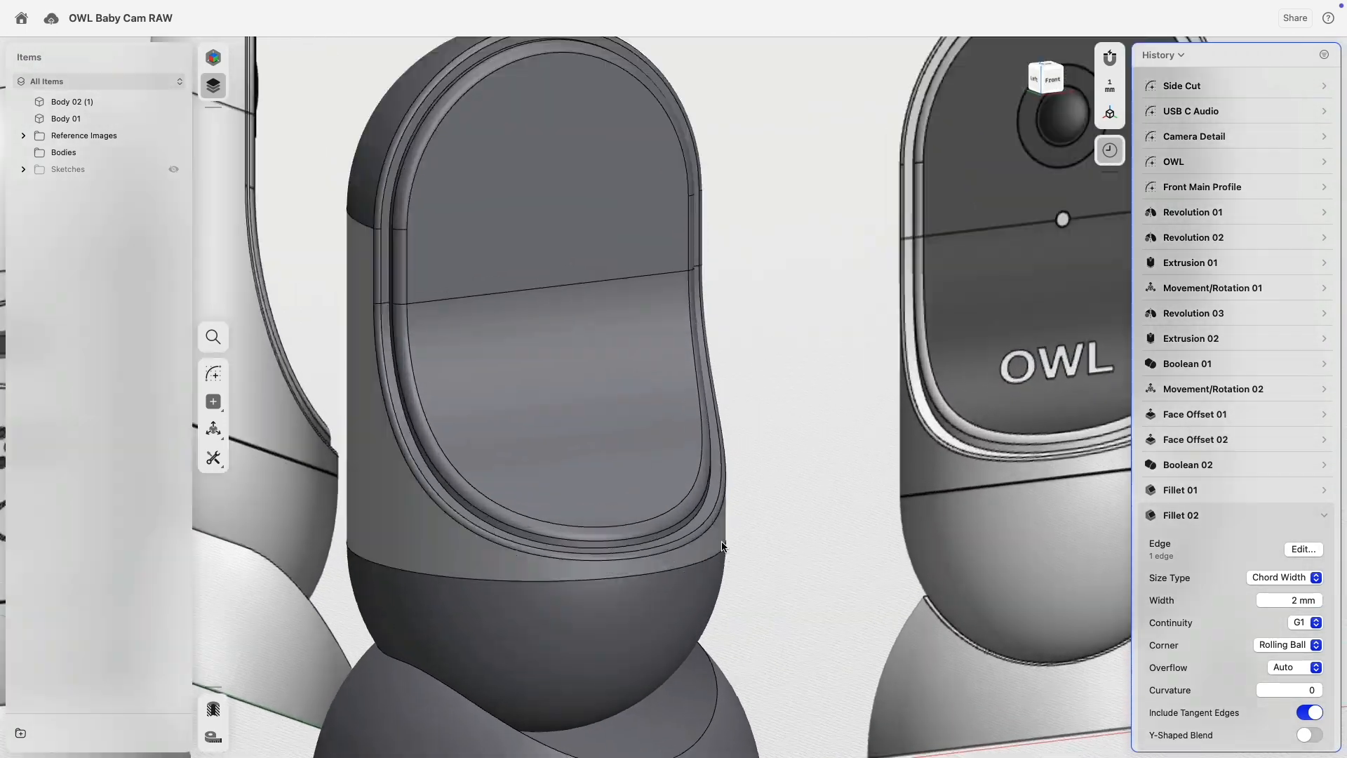
scroll(701, 525, "up", 2)
Fillet another front rim edge with value 0.3, then switch Fillet 03 to a 0.5 mm chord width.
left_click(675, 469)
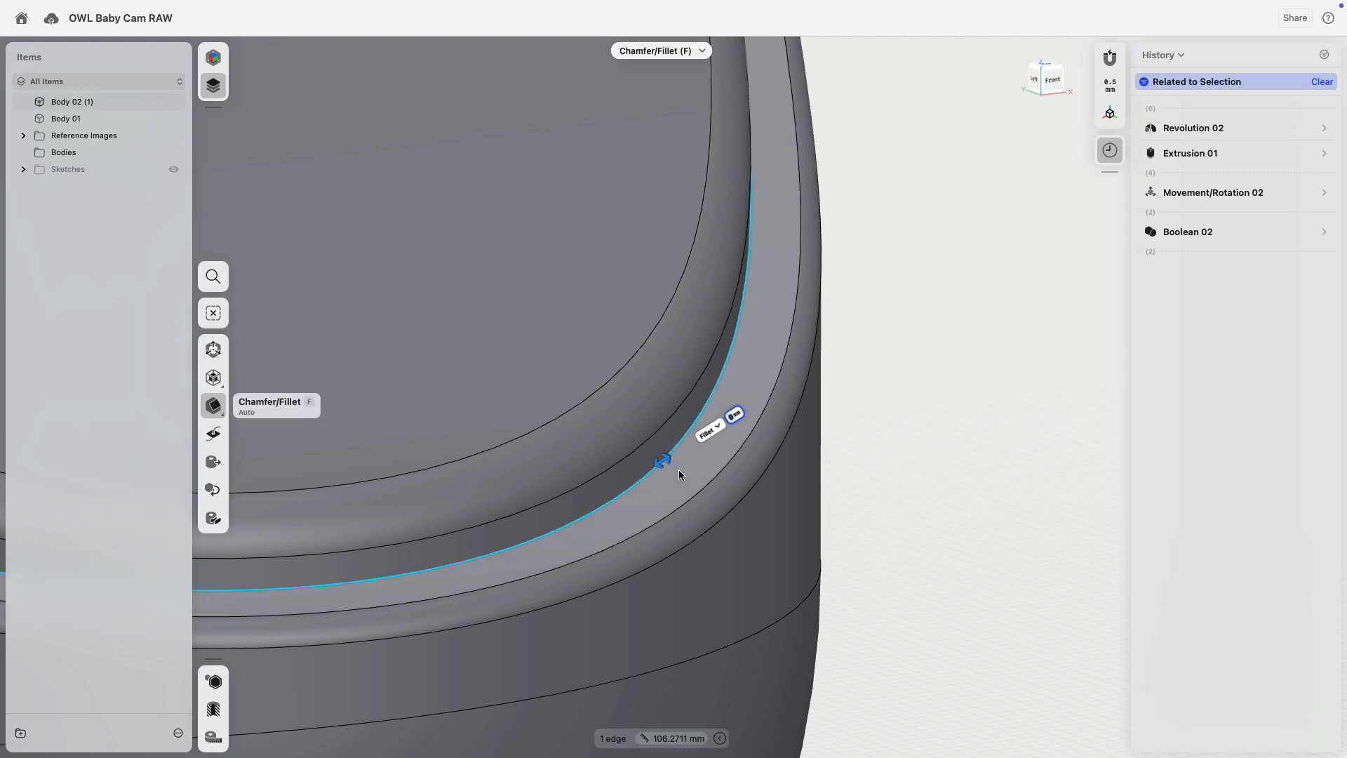
type("0.3")
key("Return")
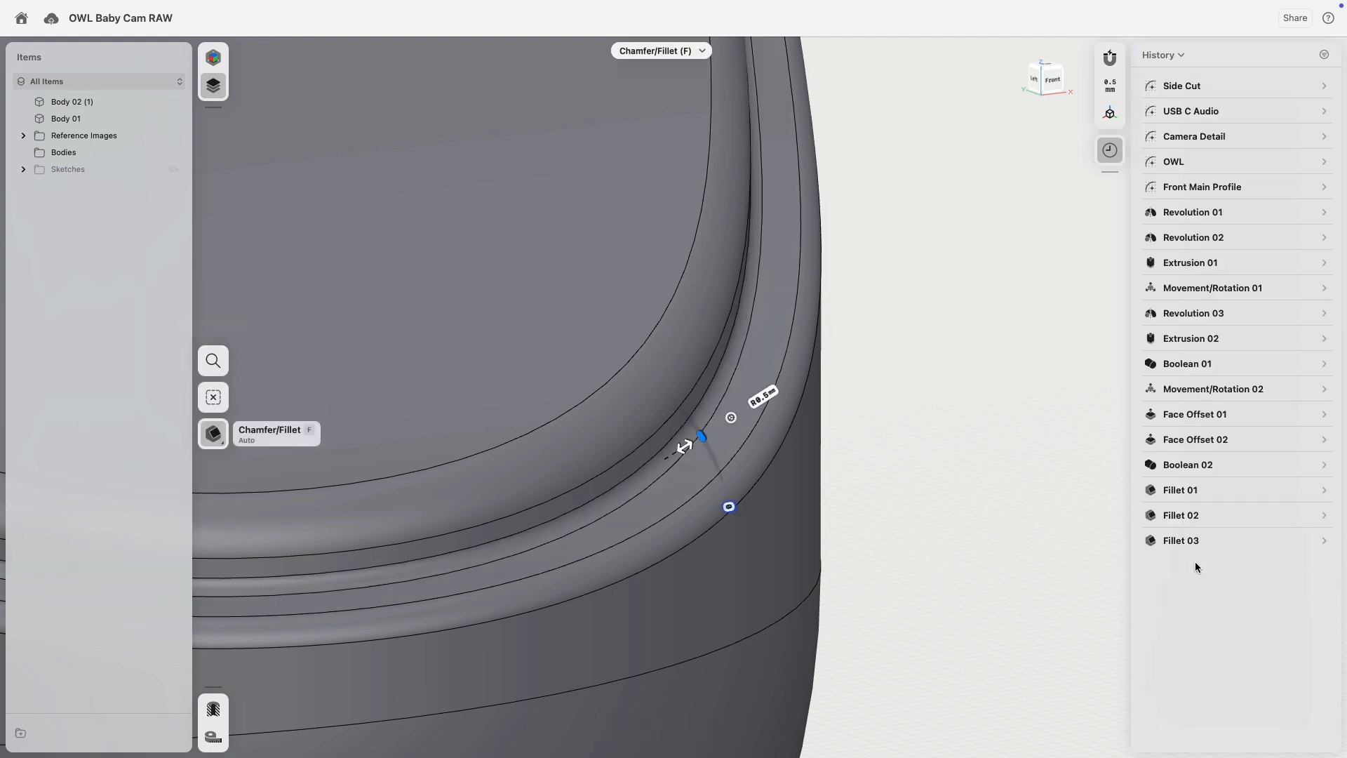
left_click(1325, 543)
left_click(1293, 573)
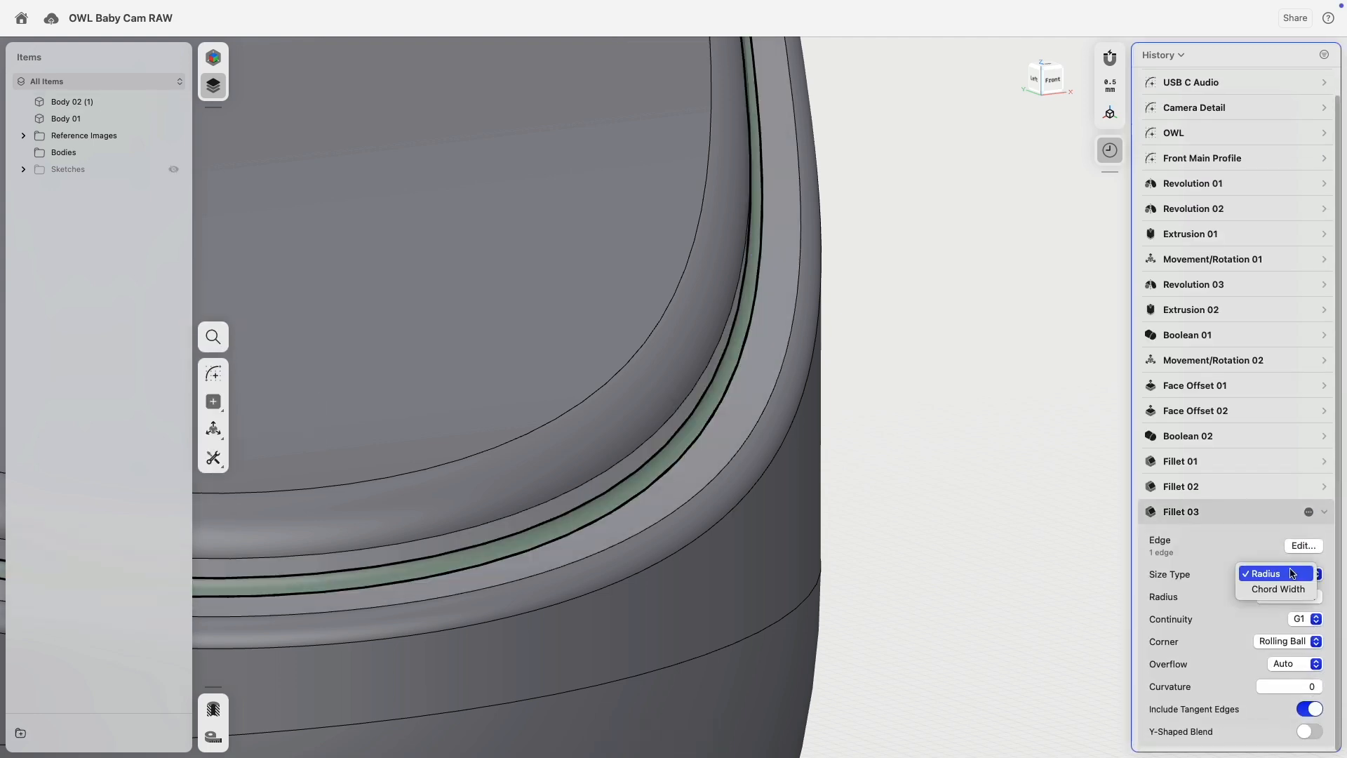
scroll(858, 478, "down", 5)
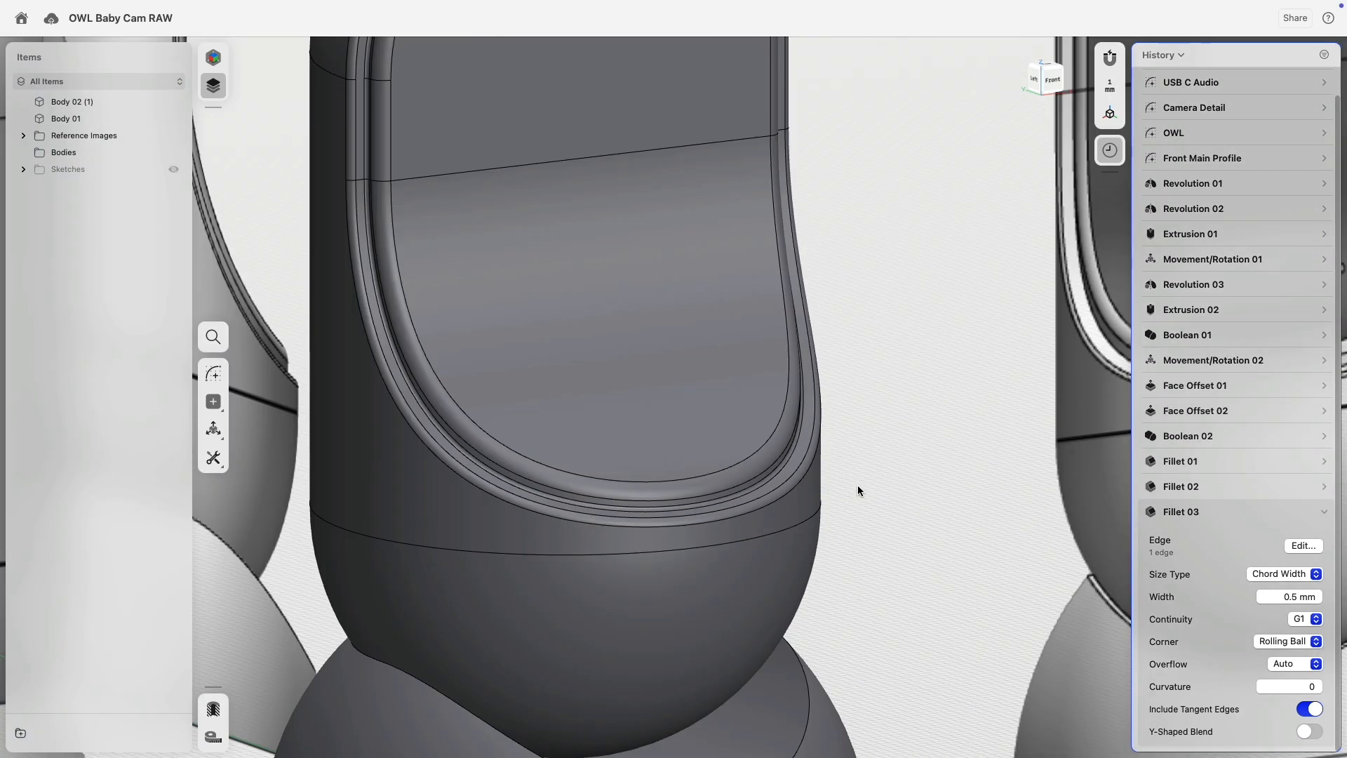
scroll(876, 464, "down", 10)
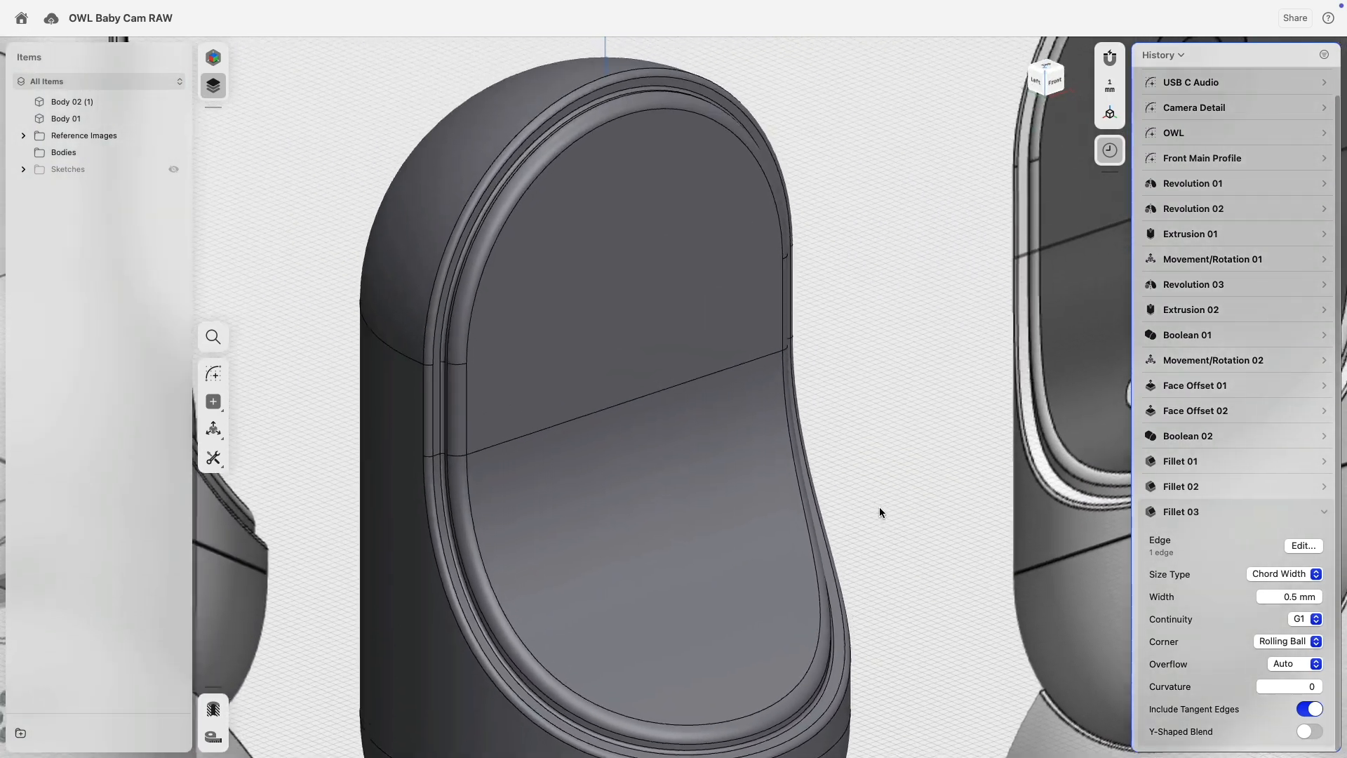
scroll(858, 407, "down", 5)
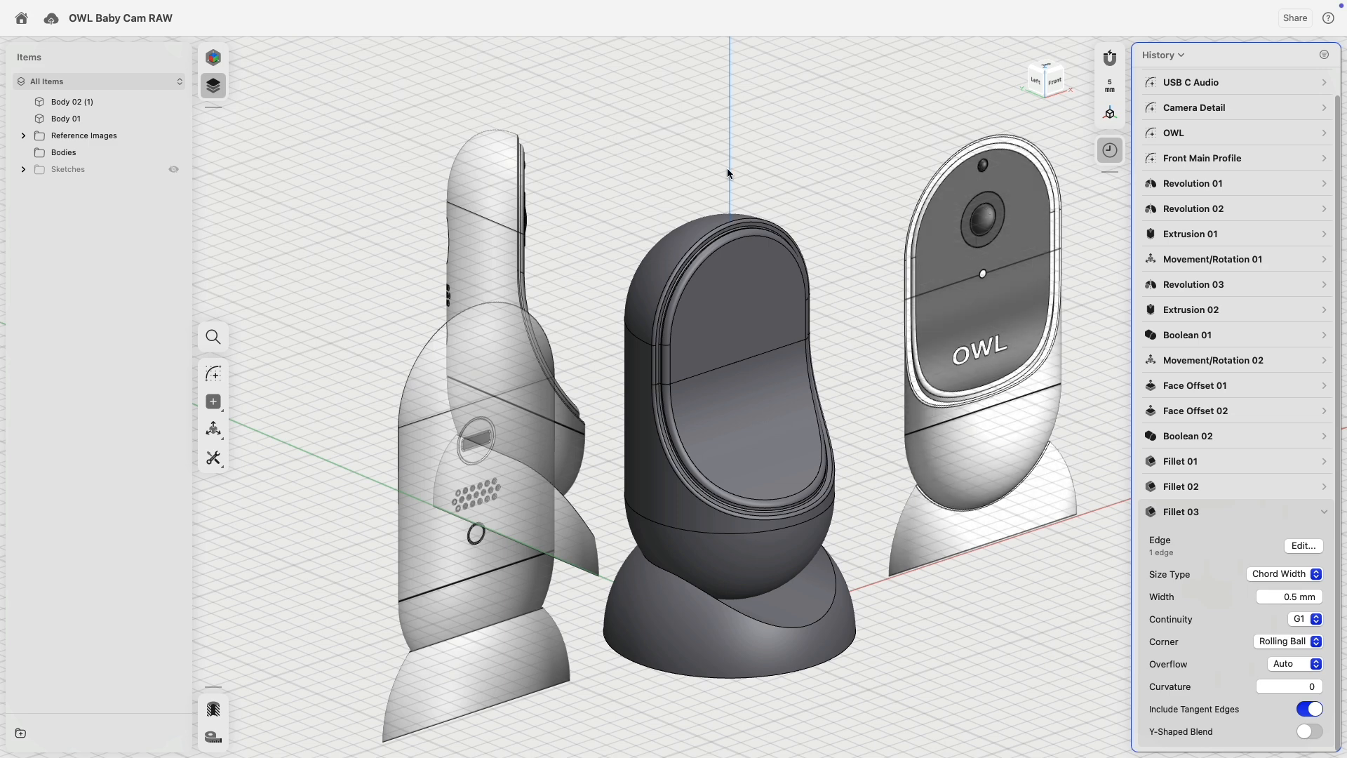
Show Sketches and hide Reference Images, Front Main Profile and Side Cut.
left_click(172, 169)
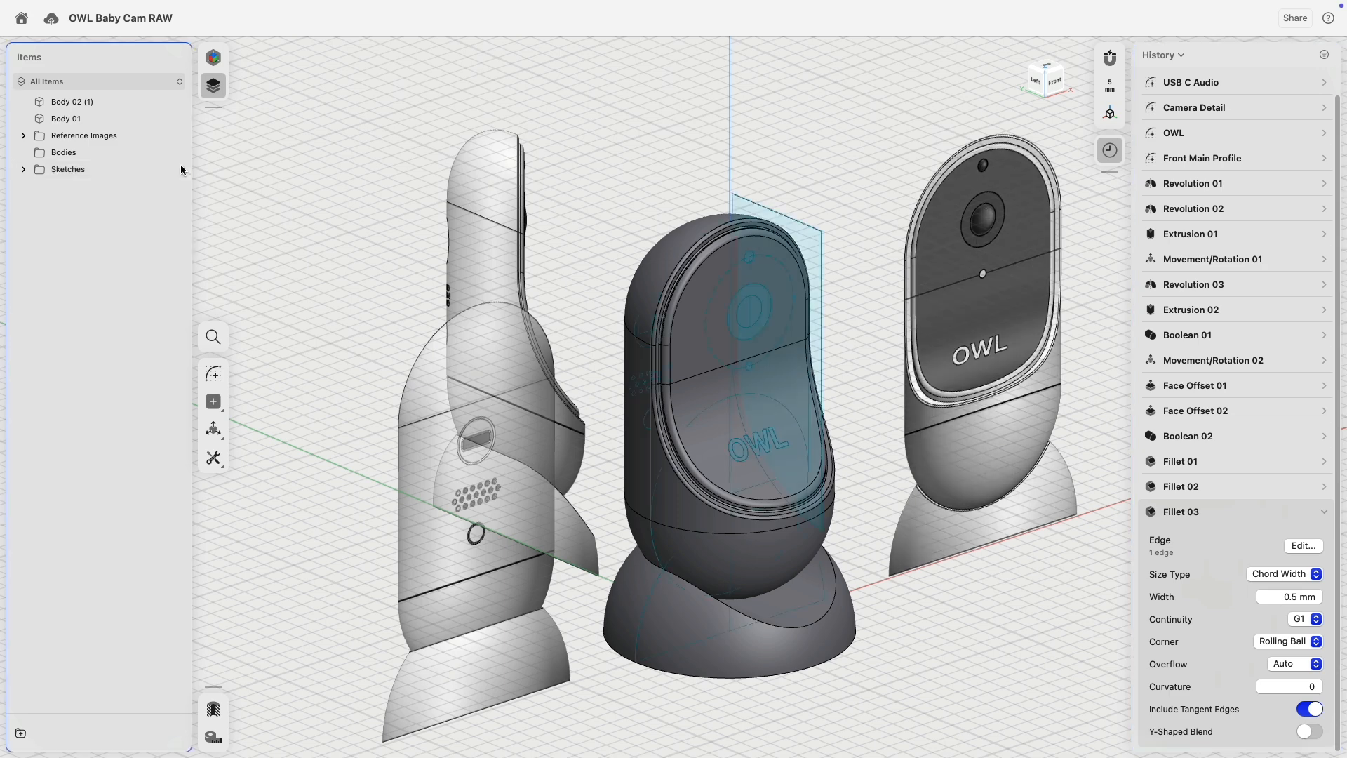
left_click(172, 136)
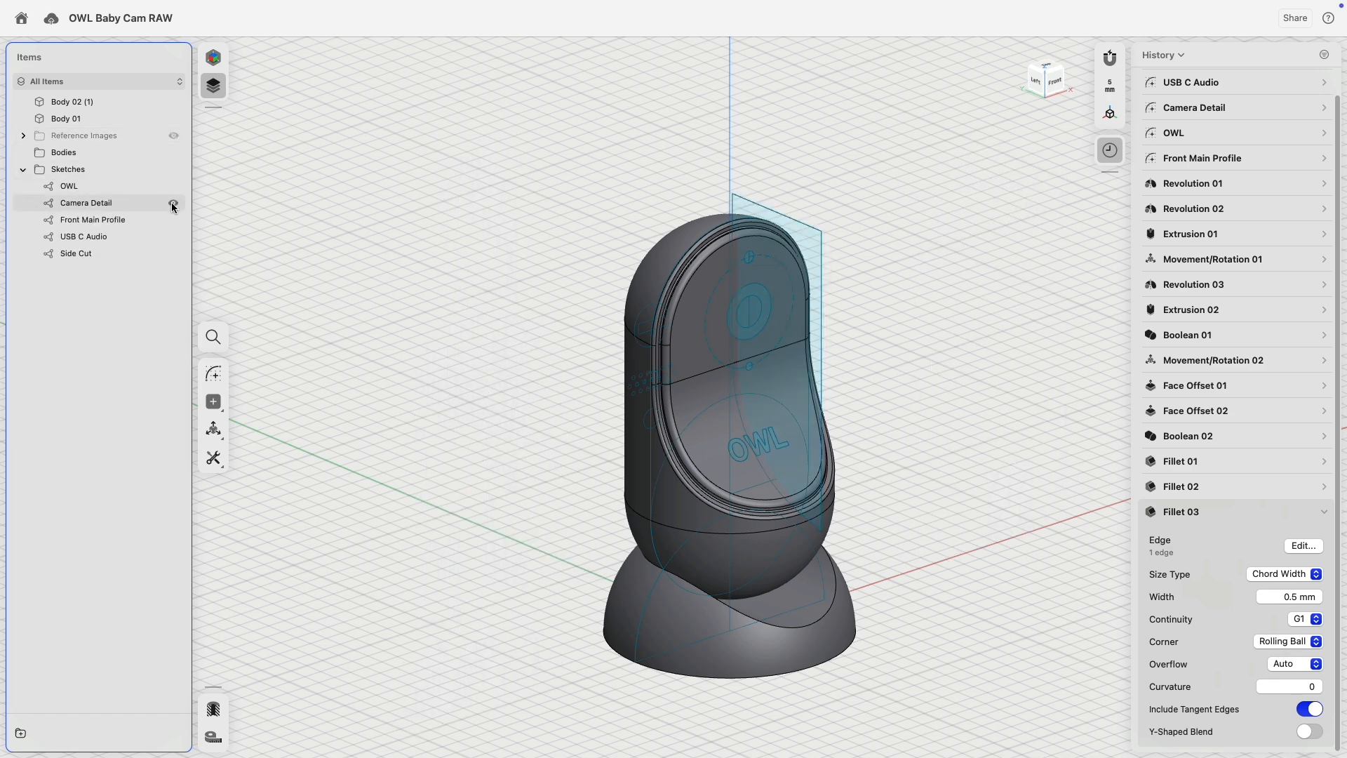
left_click(173, 220)
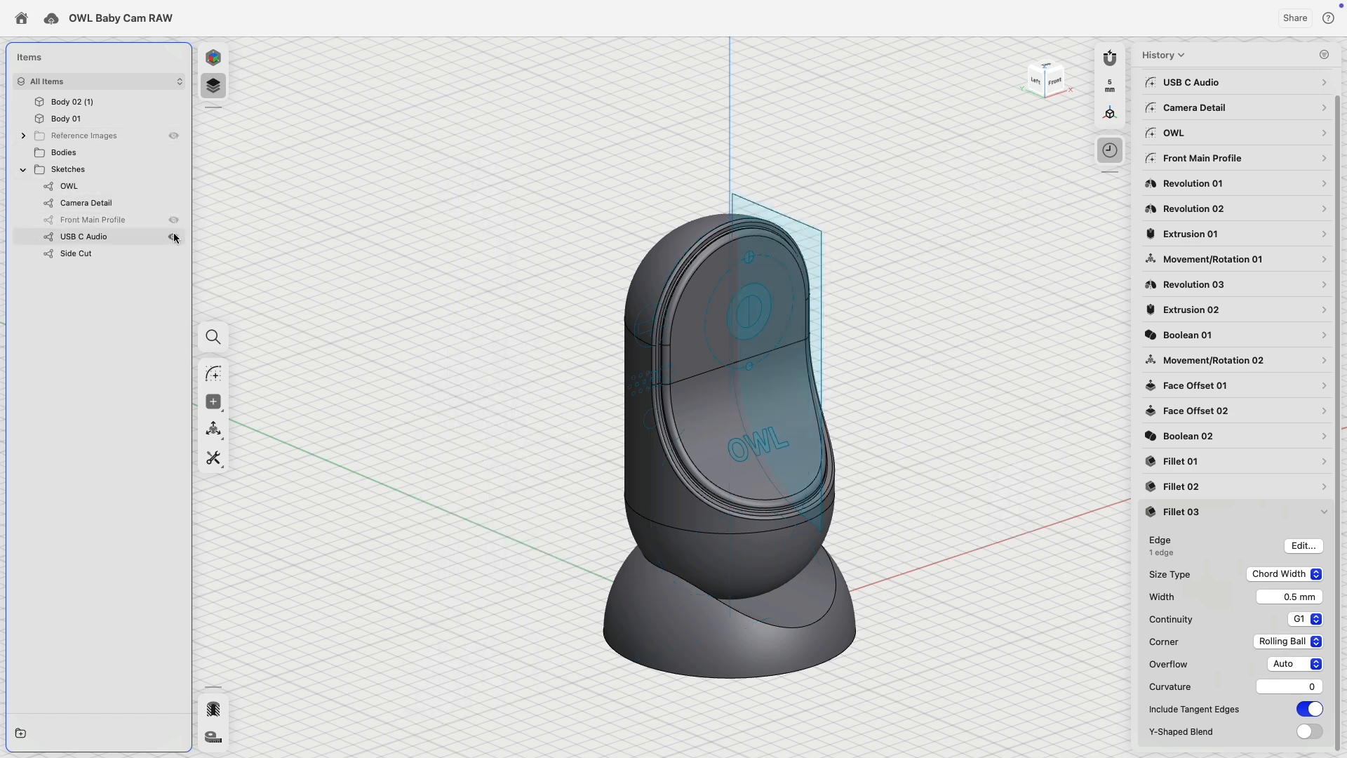
left_click(174, 253)
Select the O of the OWL lettering to begin extruding it.
scroll(767, 398, "up", 3)
scroll(767, 399, "up", 10)
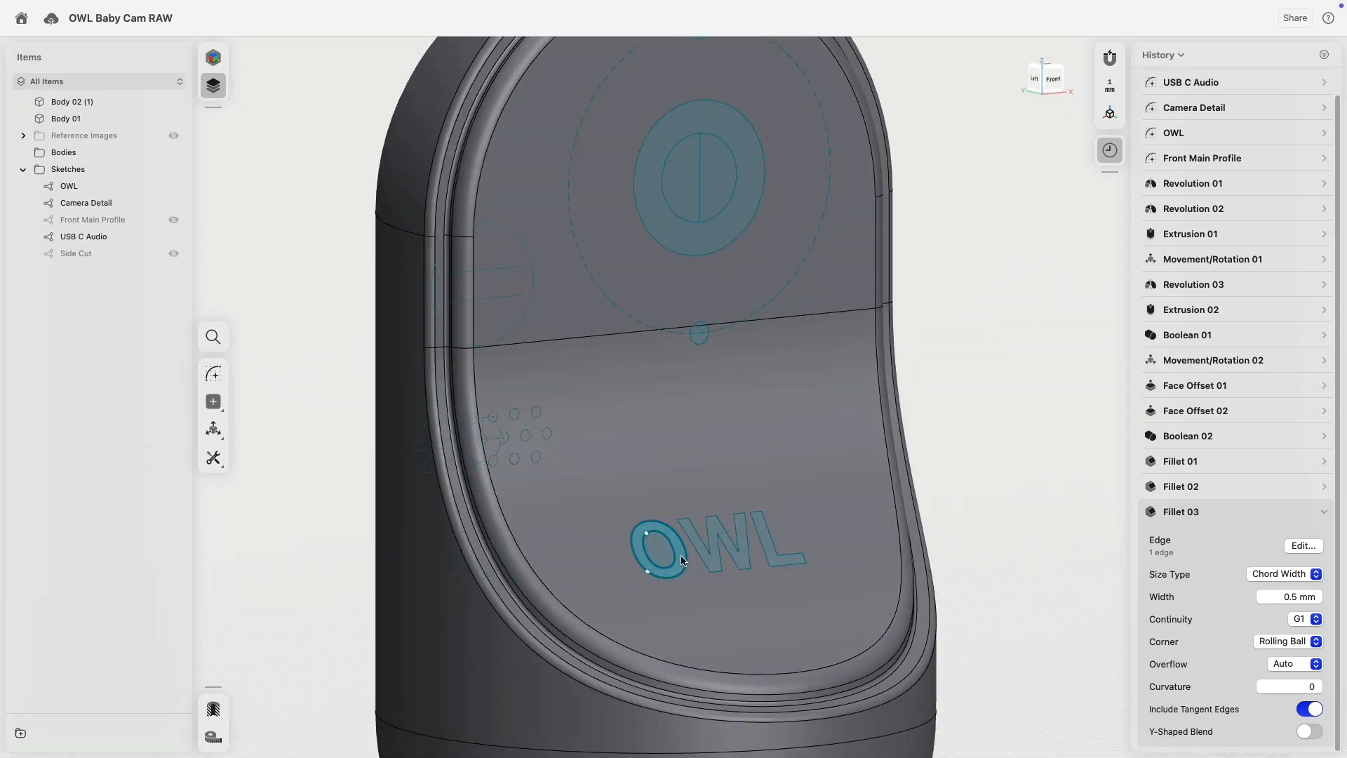
left_click(682, 560)
scroll(695, 548, "up", 5)
Project the O, W and L letter faces onto the camera's front face as Projection 01.
left_click(772, 533)
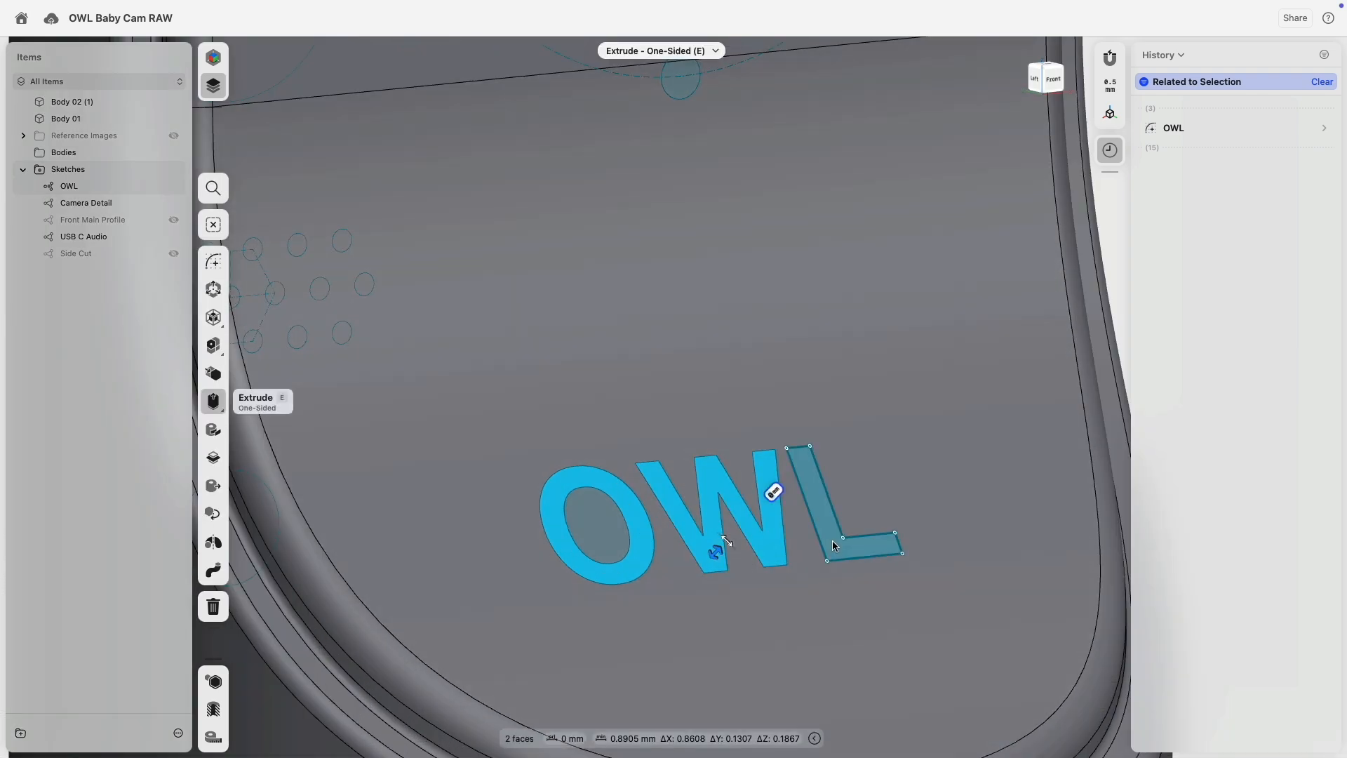
left_click(832, 540)
scroll(566, 356, "down", 10)
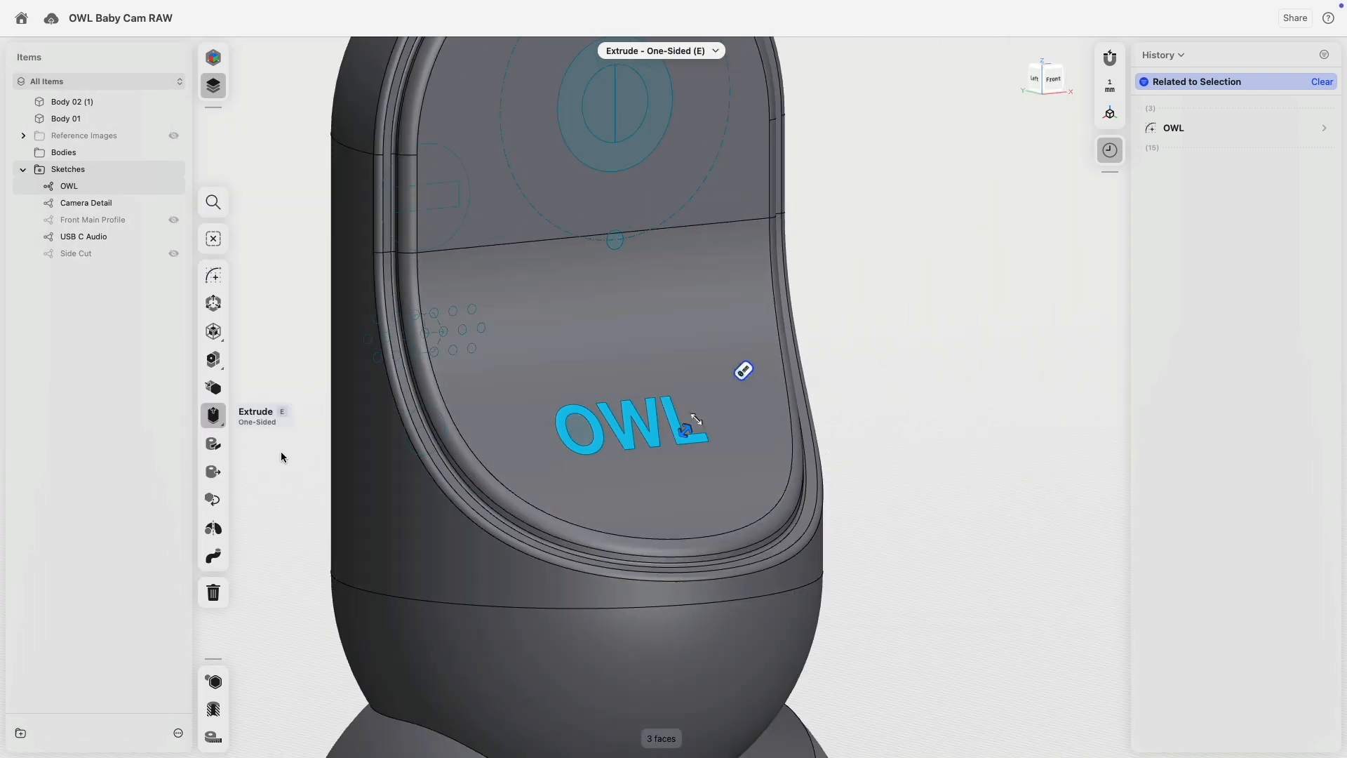
right_click_drag(280, 452, 306, 477)
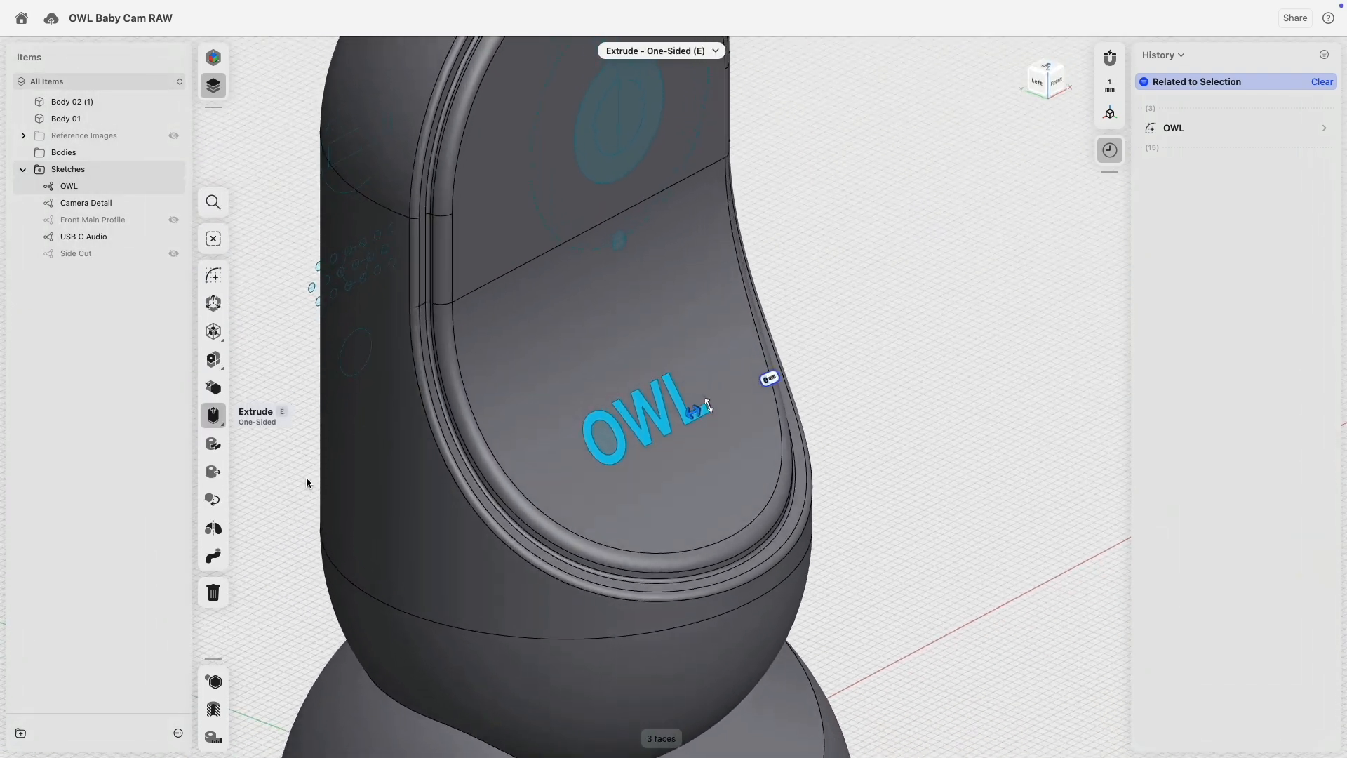
left_click(214, 445)
left_click(555, 437)
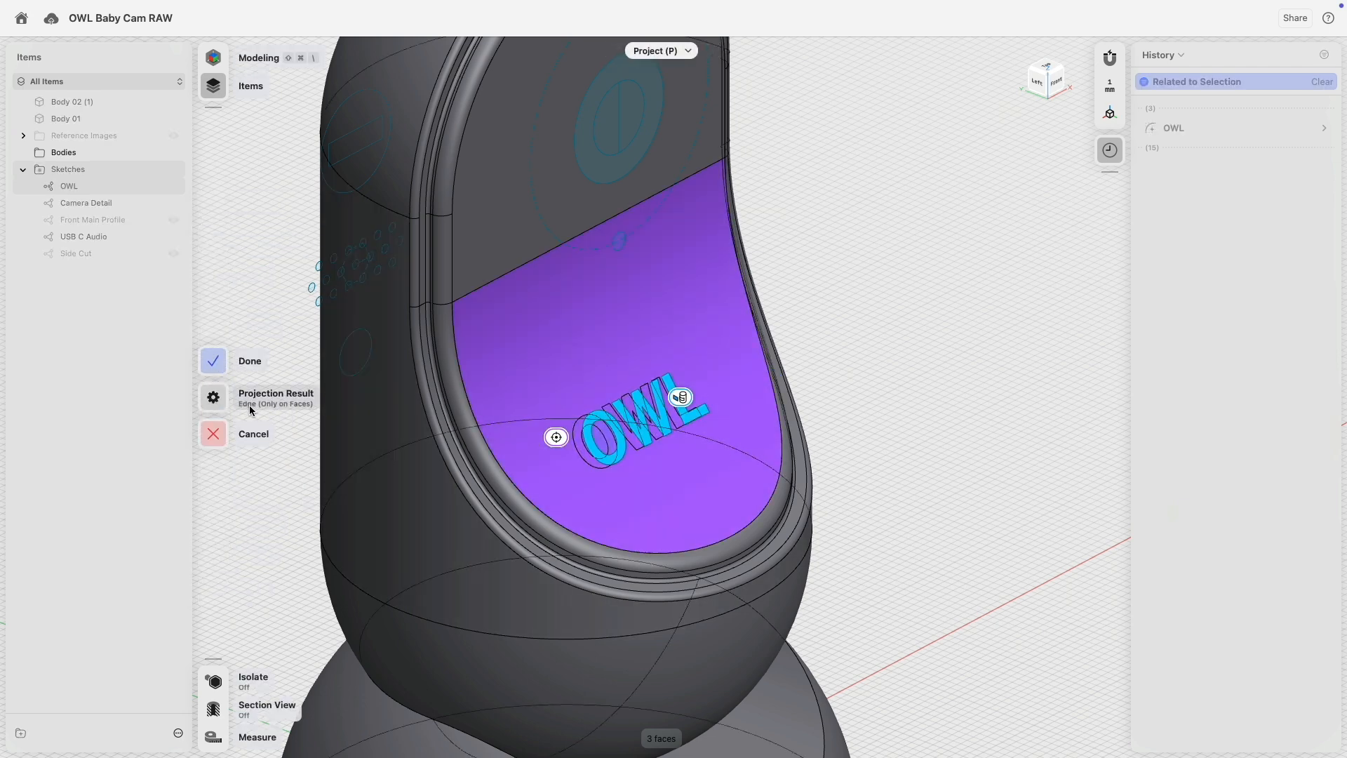
left_click(222, 373)
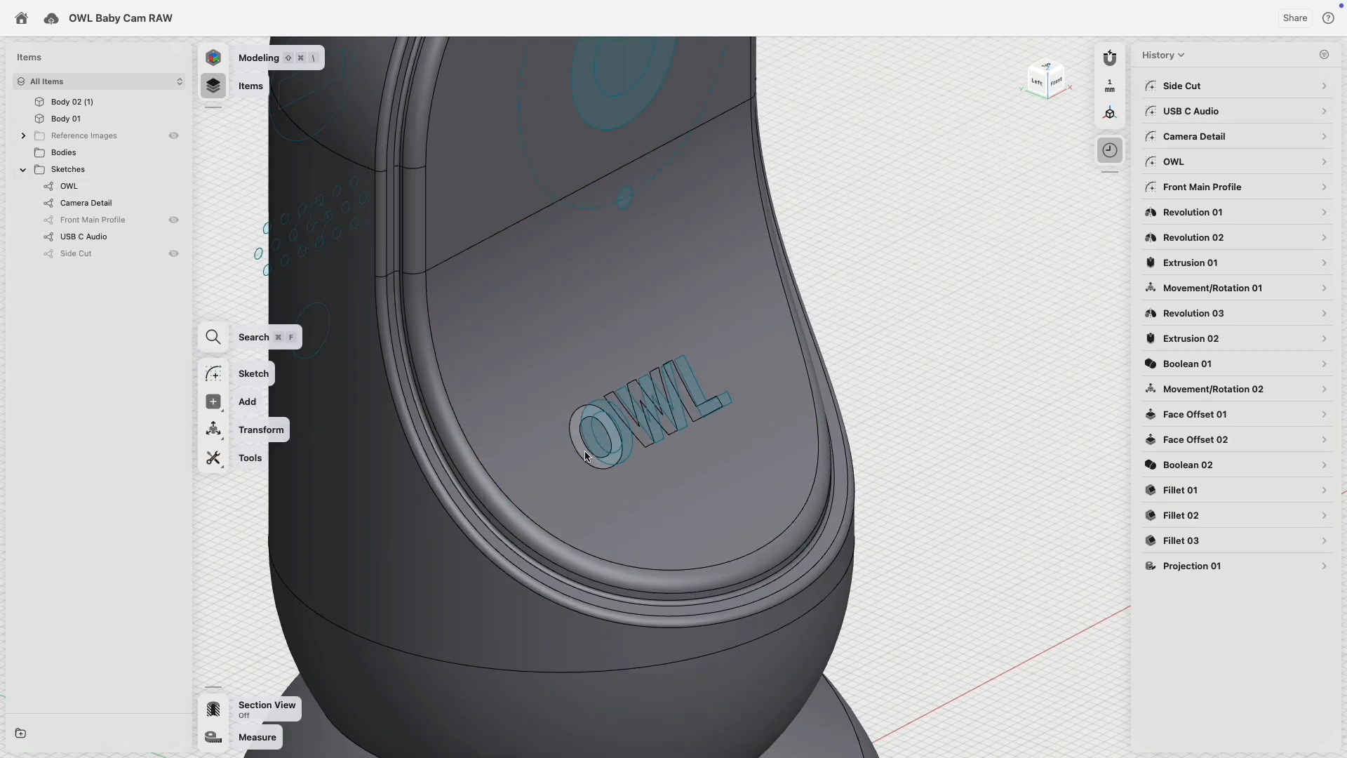
scroll(571, 428, "up", 10)
scroll(571, 428, "down", 5)
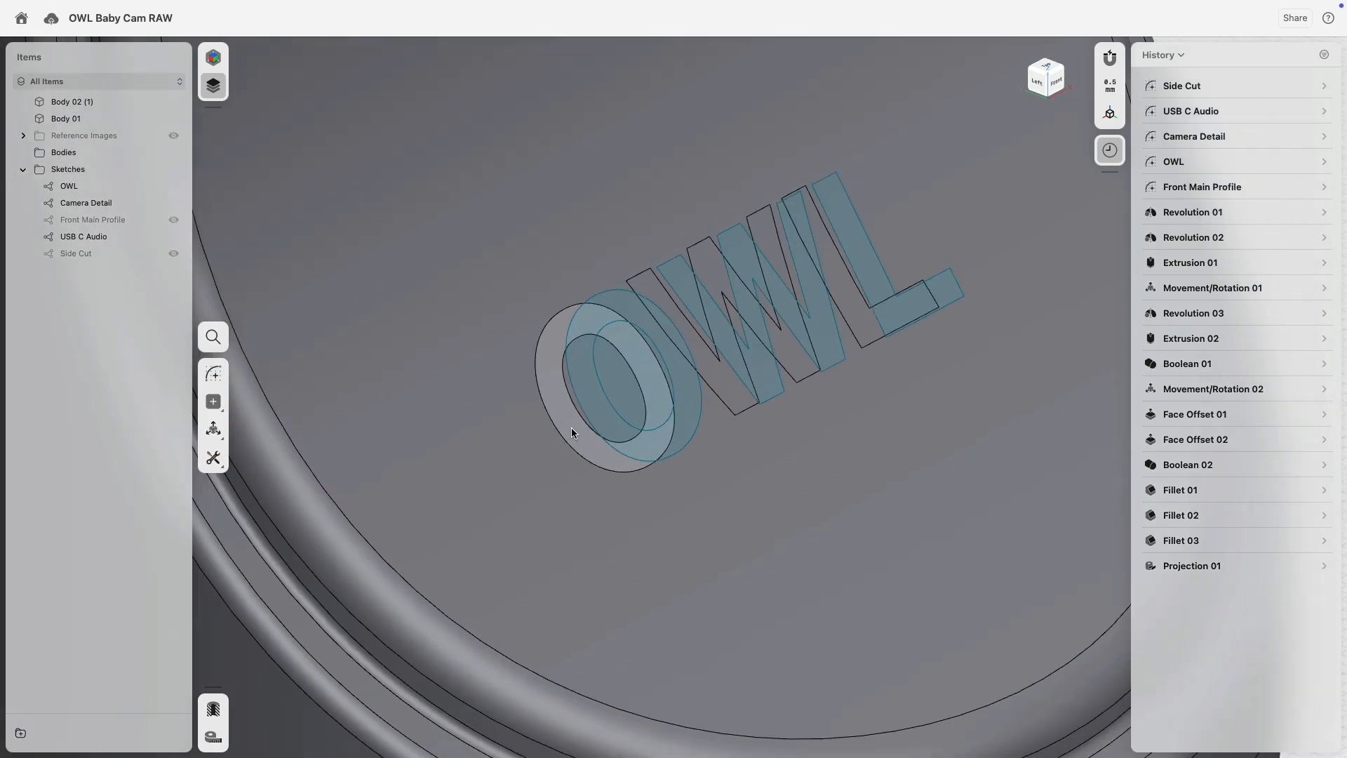
scroll(572, 431, "down", 5)
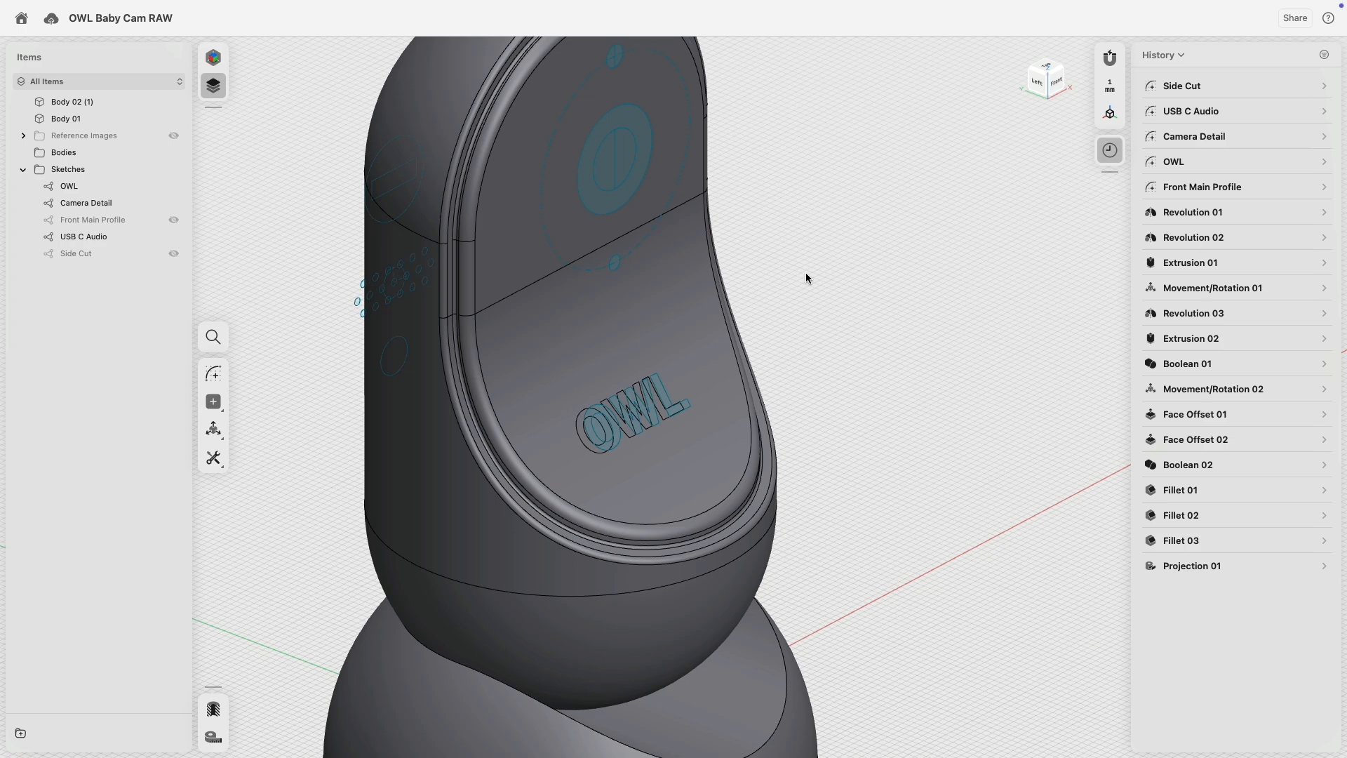
scroll(777, 326, "up", 10)
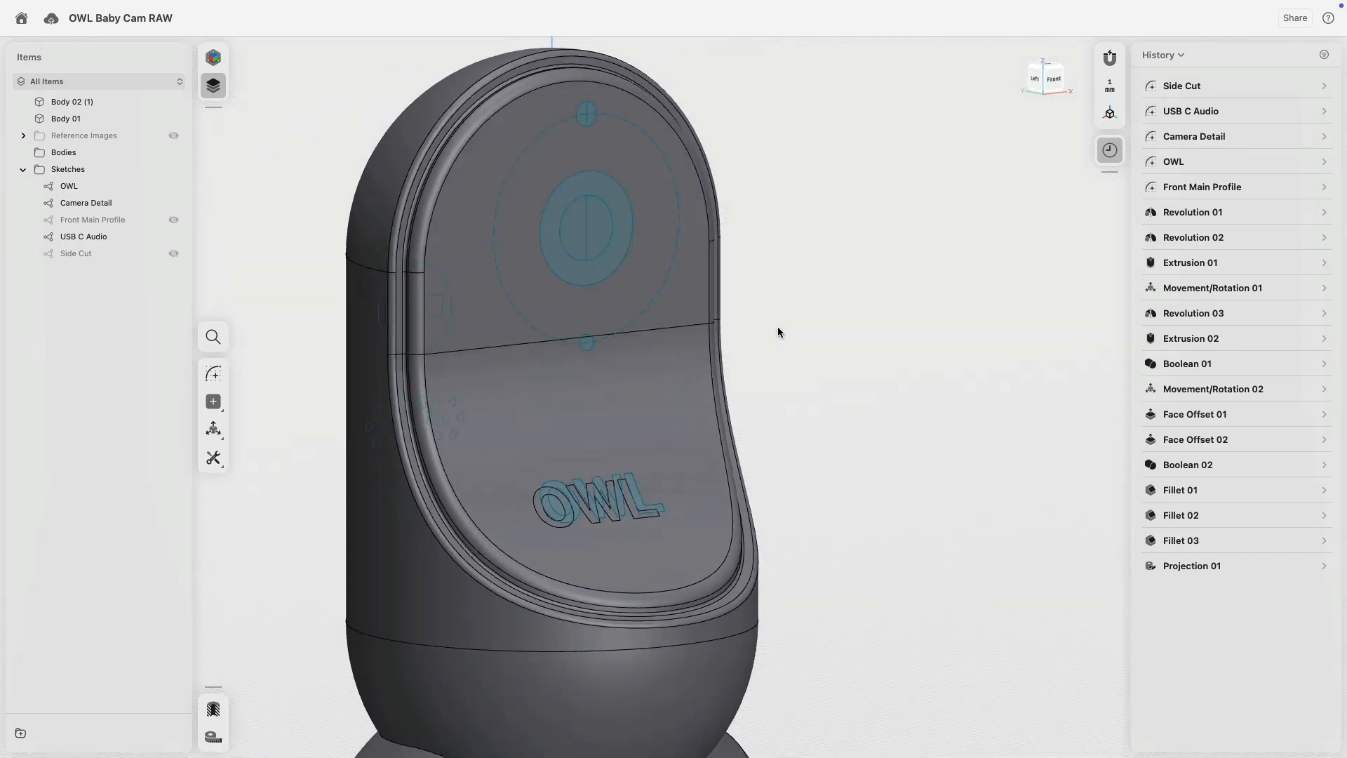
scroll(514, 425, "up", 3)
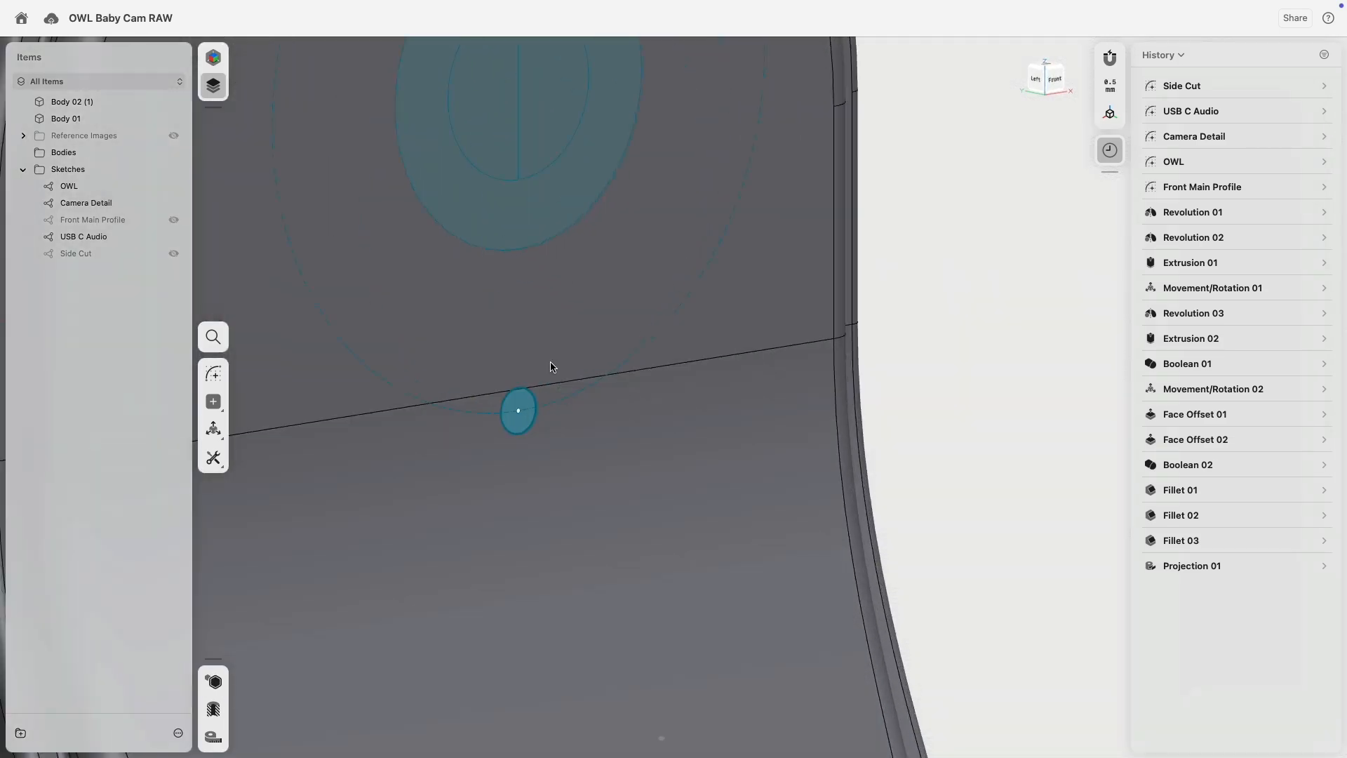
Select the small middle circle, the small top circle and the lens ring on the front.
left_click(520, 409)
middle_click_drag(590, 287, 658, 505)
scroll(659, 505, "down", 5)
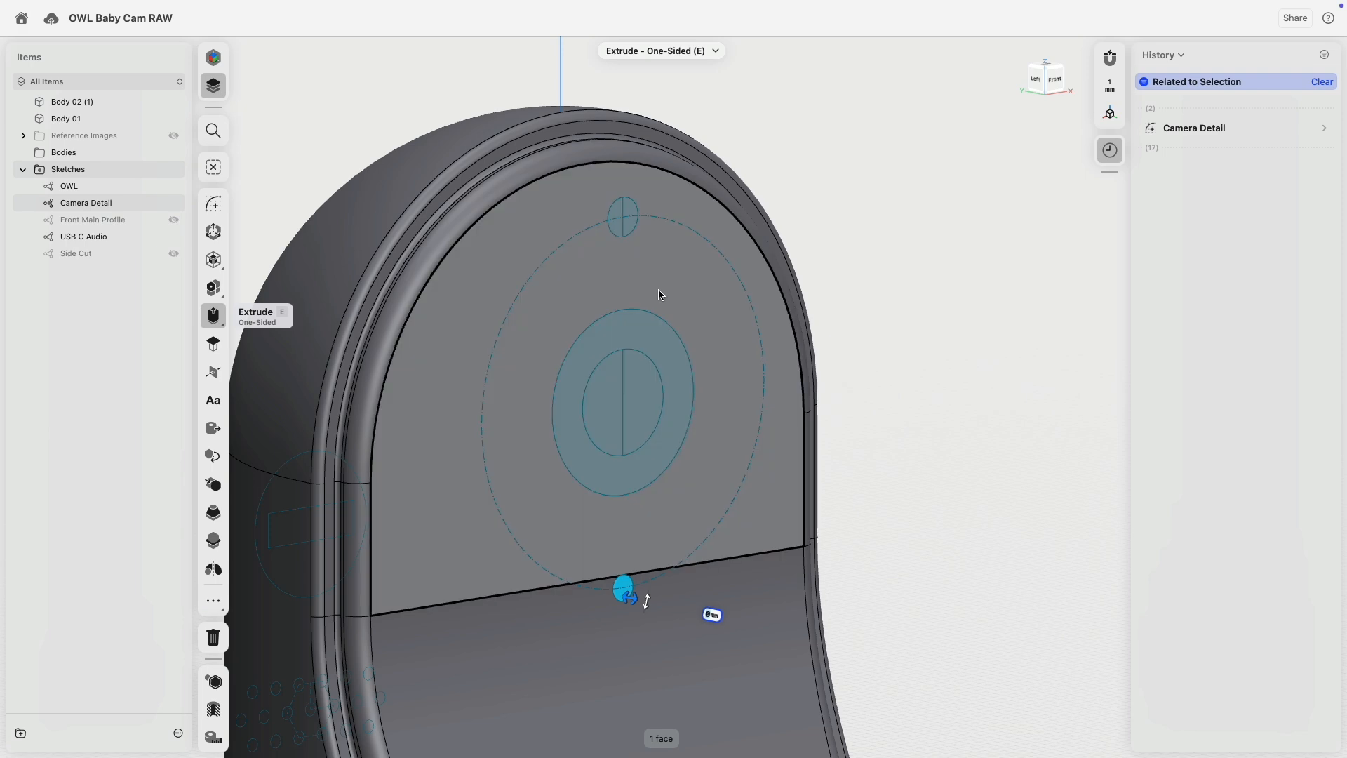
left_click(623, 216)
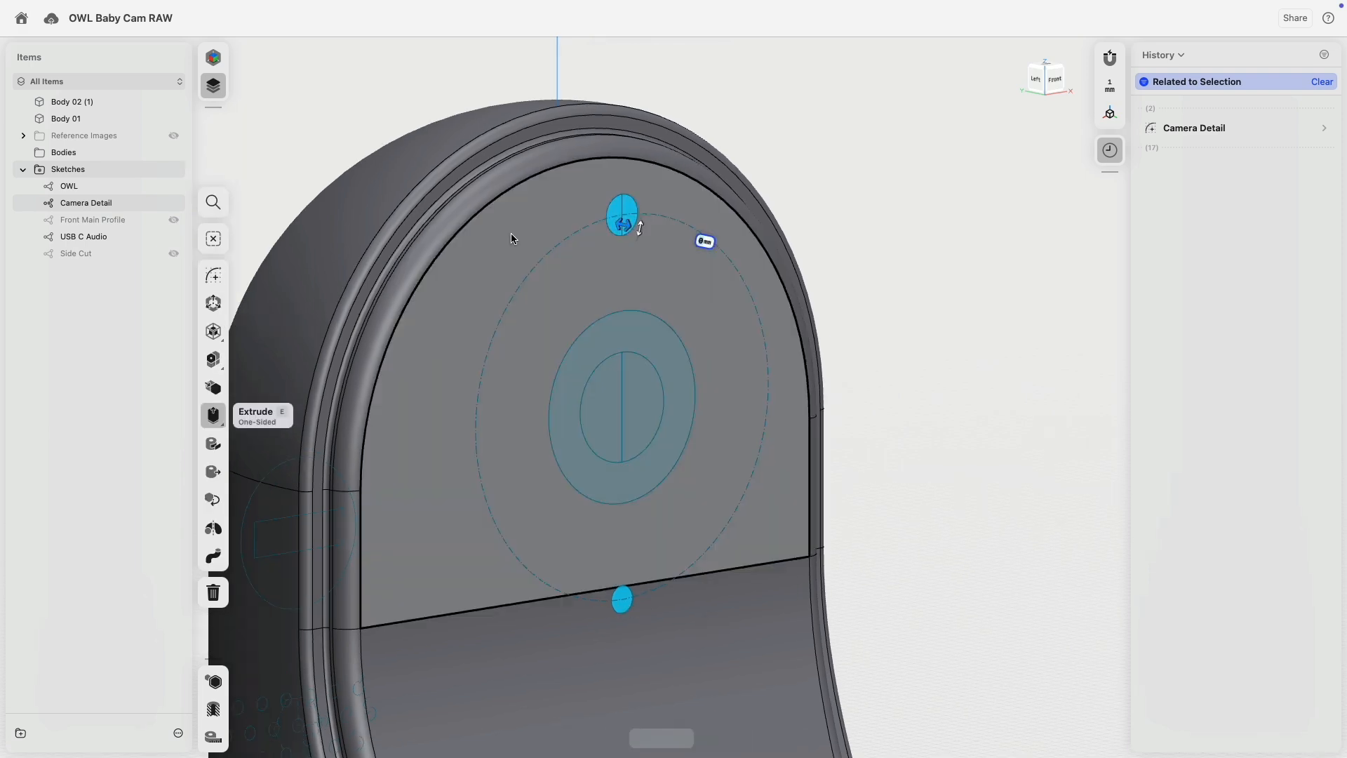
left_click(663, 354)
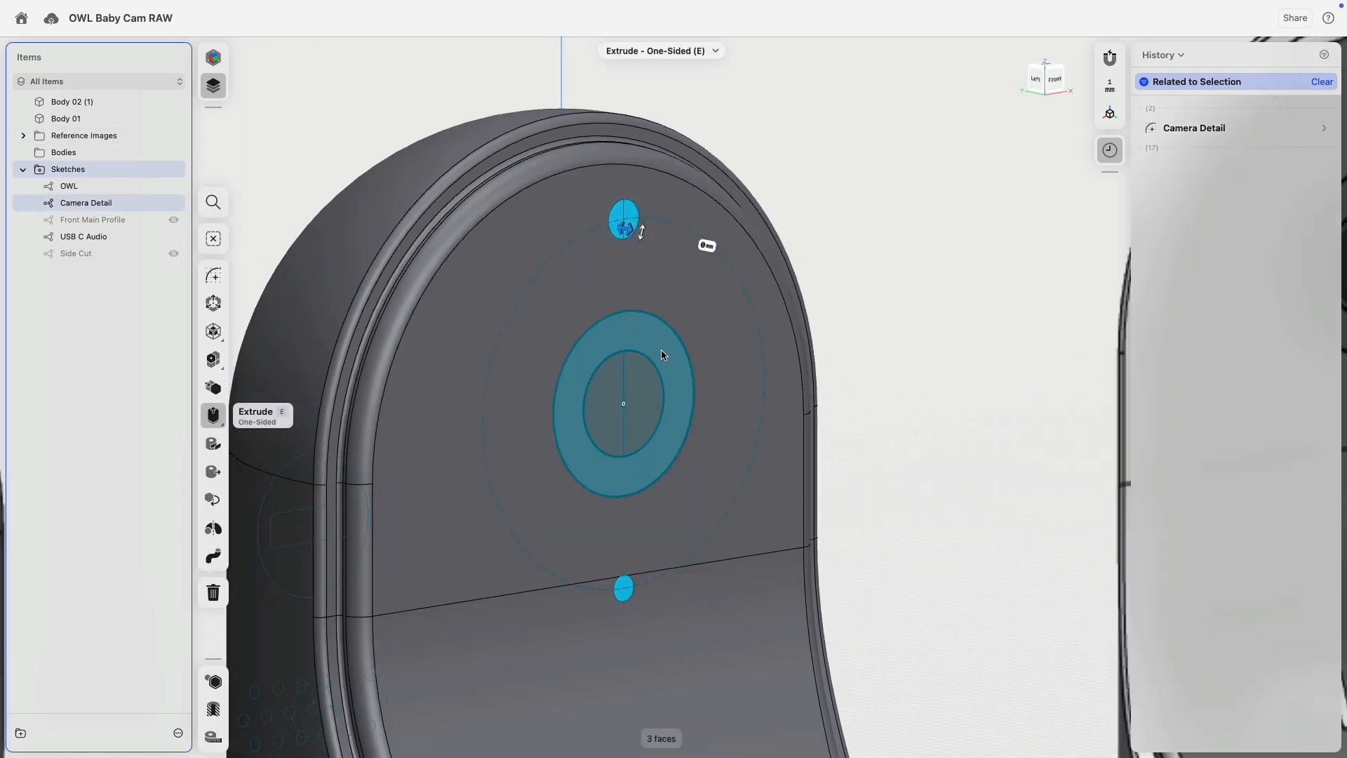
scroll(662, 351, "down", 5)
middle_click_drag(478, 233, 561, 240)
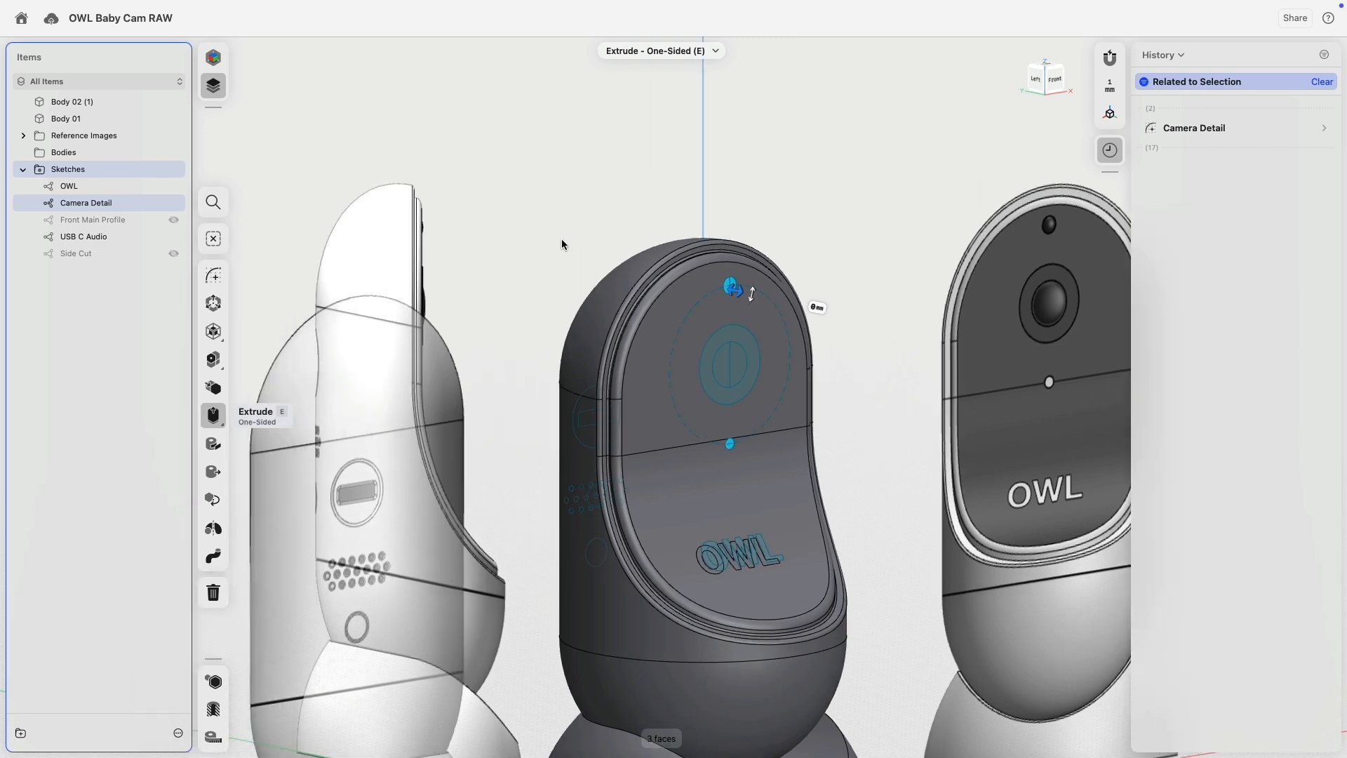
scroll(565, 245, "up", 8)
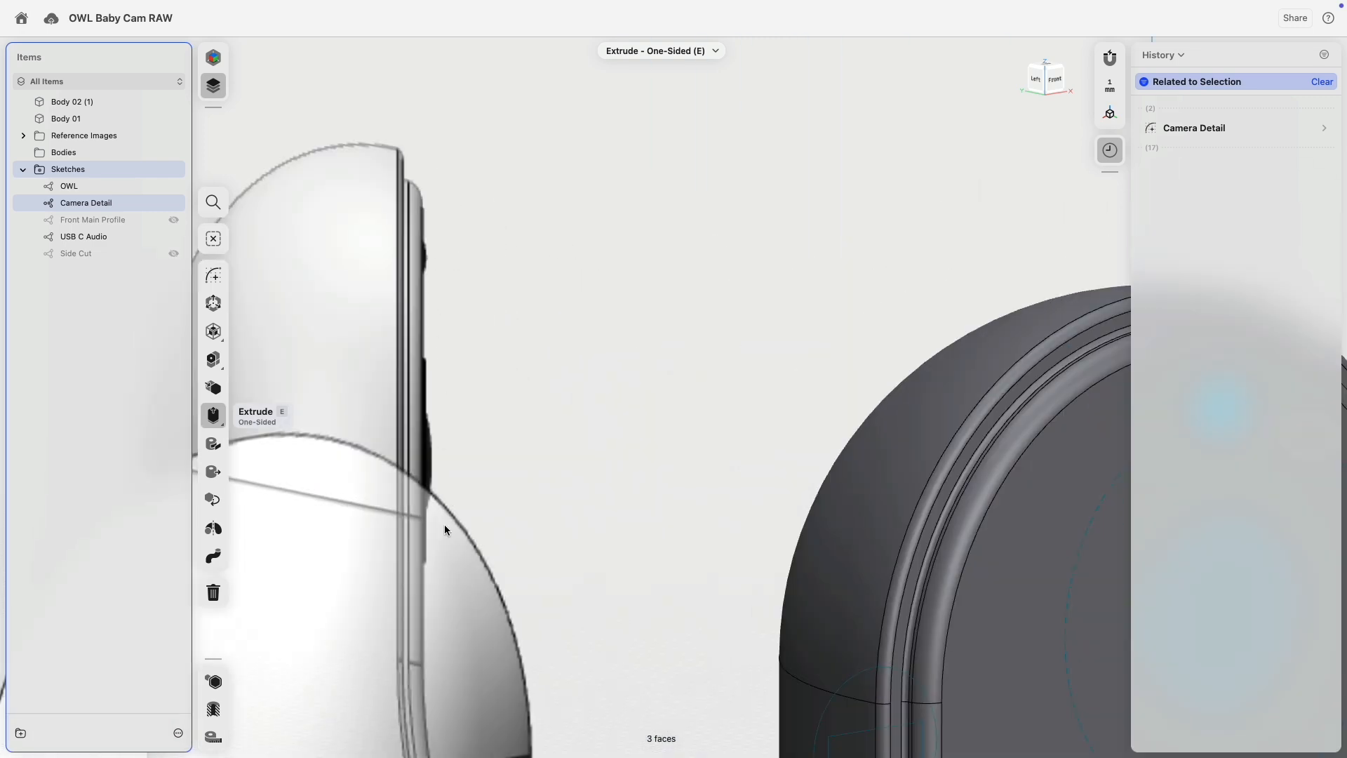
middle_click_drag(526, 400, 436, 267)
scroll(471, 331, "down", 5)
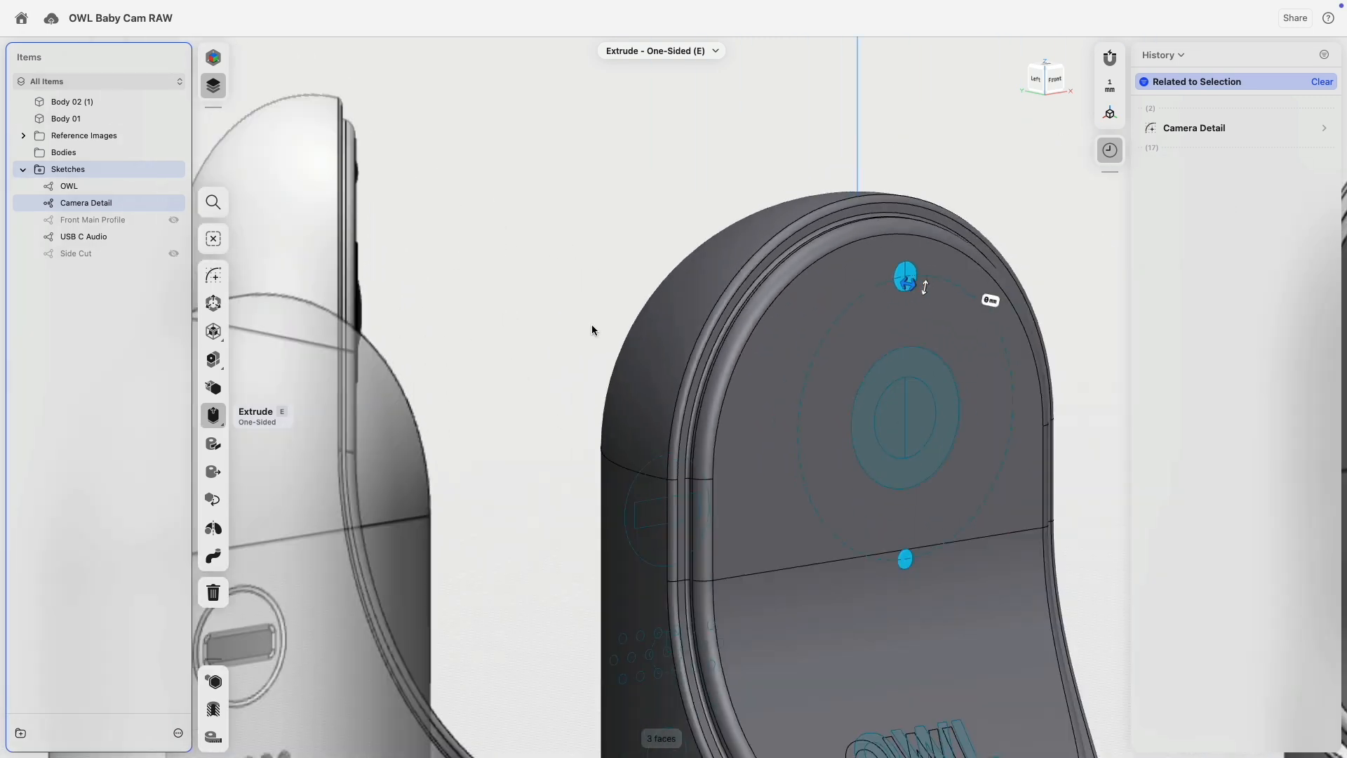
scroll(936, 295, "up", 4)
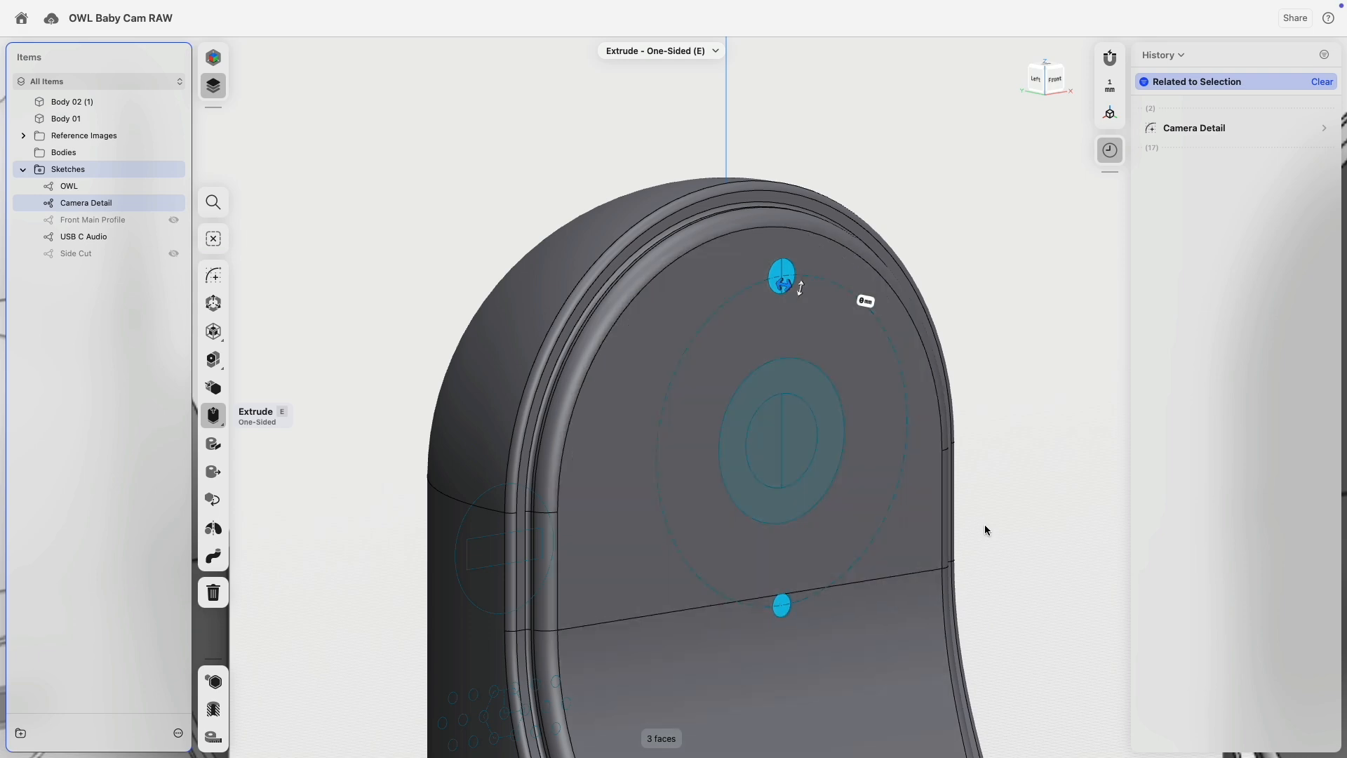
middle_click_drag(1006, 429, 1007, 275)
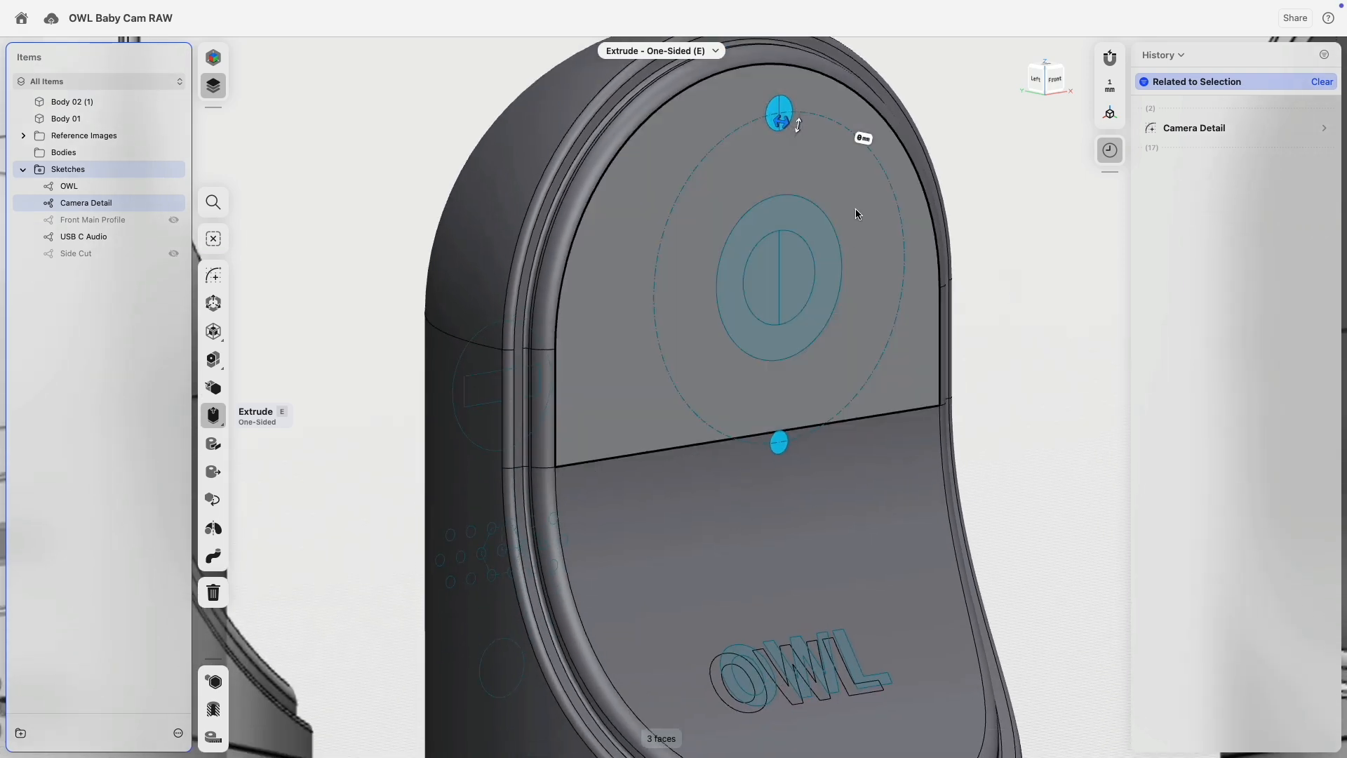
right_click_drag(843, 251, 878, 201)
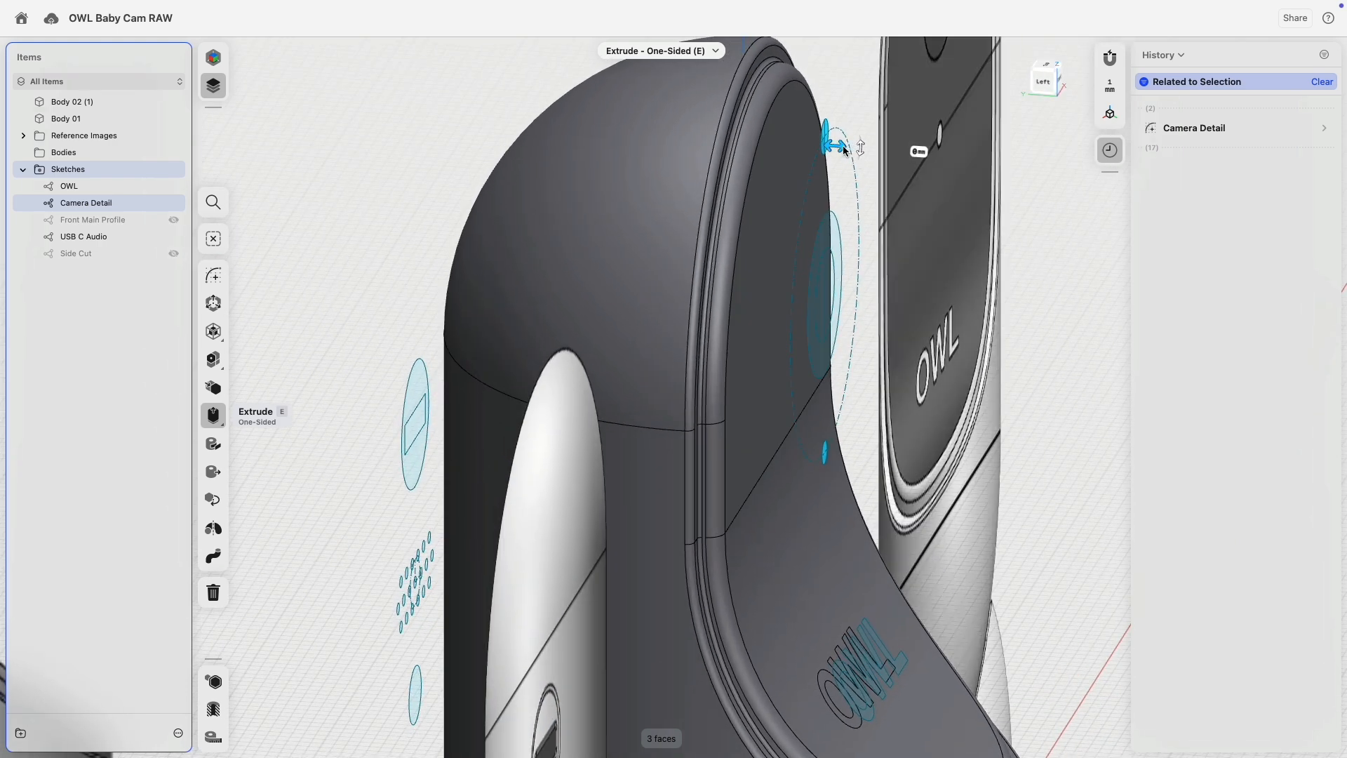
Extrude the selected circles -4.6 mm into the body to cut the recesses.
left_click_drag(843, 151, 772, 154)
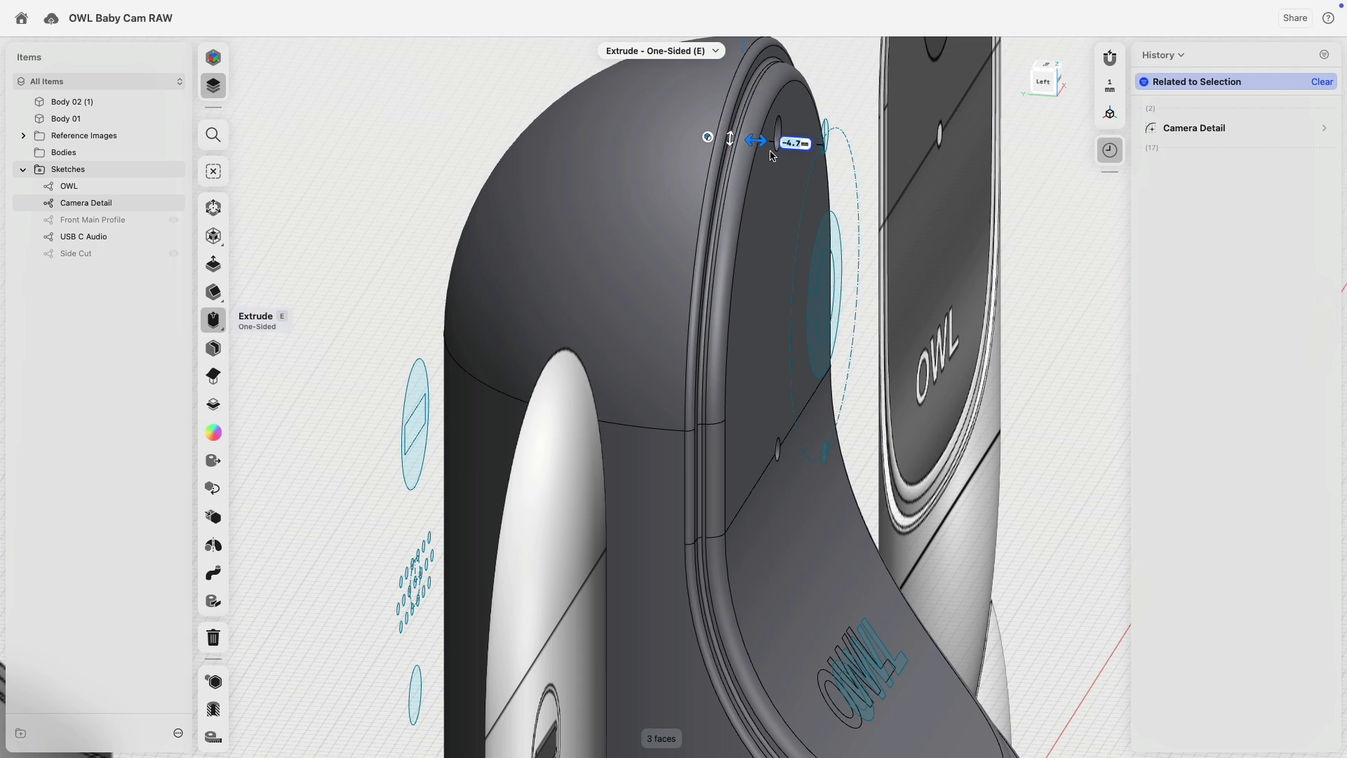
left_click_drag(769, 152, 772, 154)
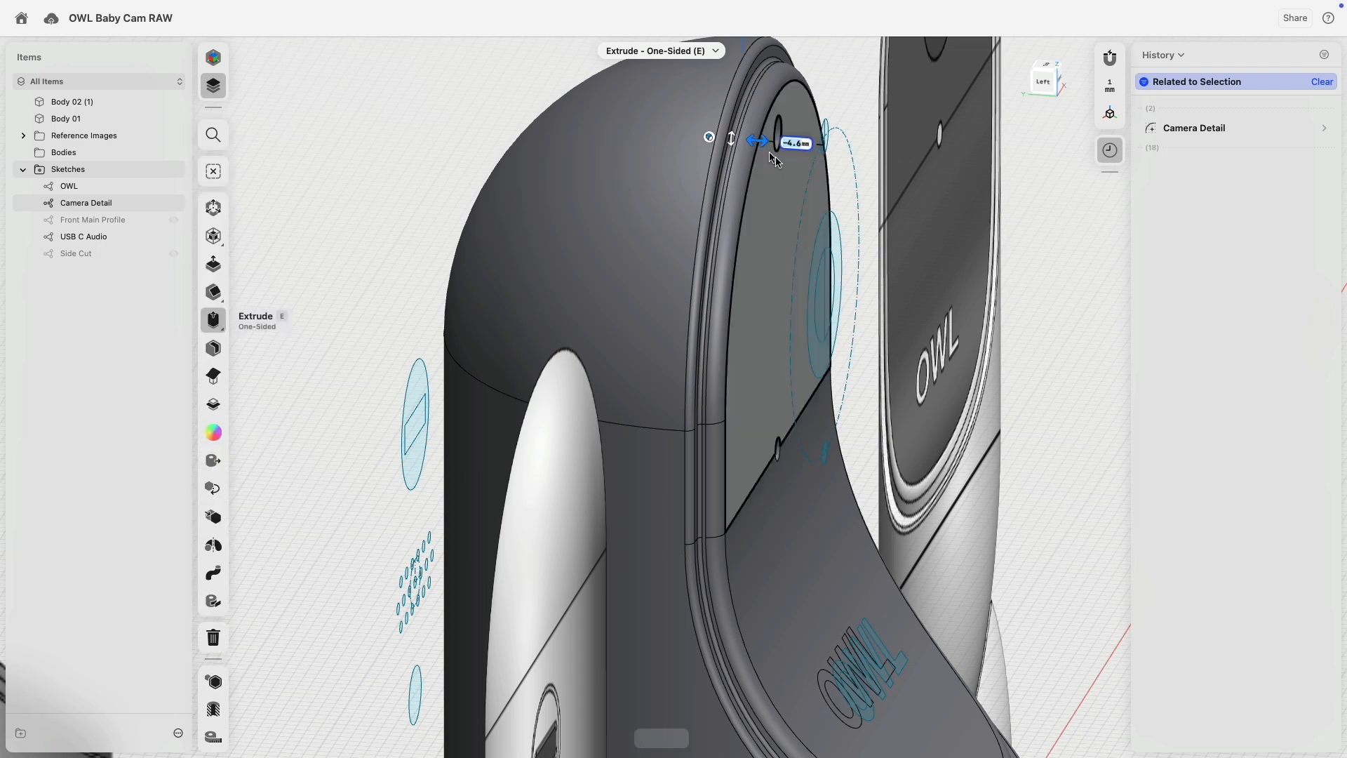
right_click_drag(772, 154, 746, 213)
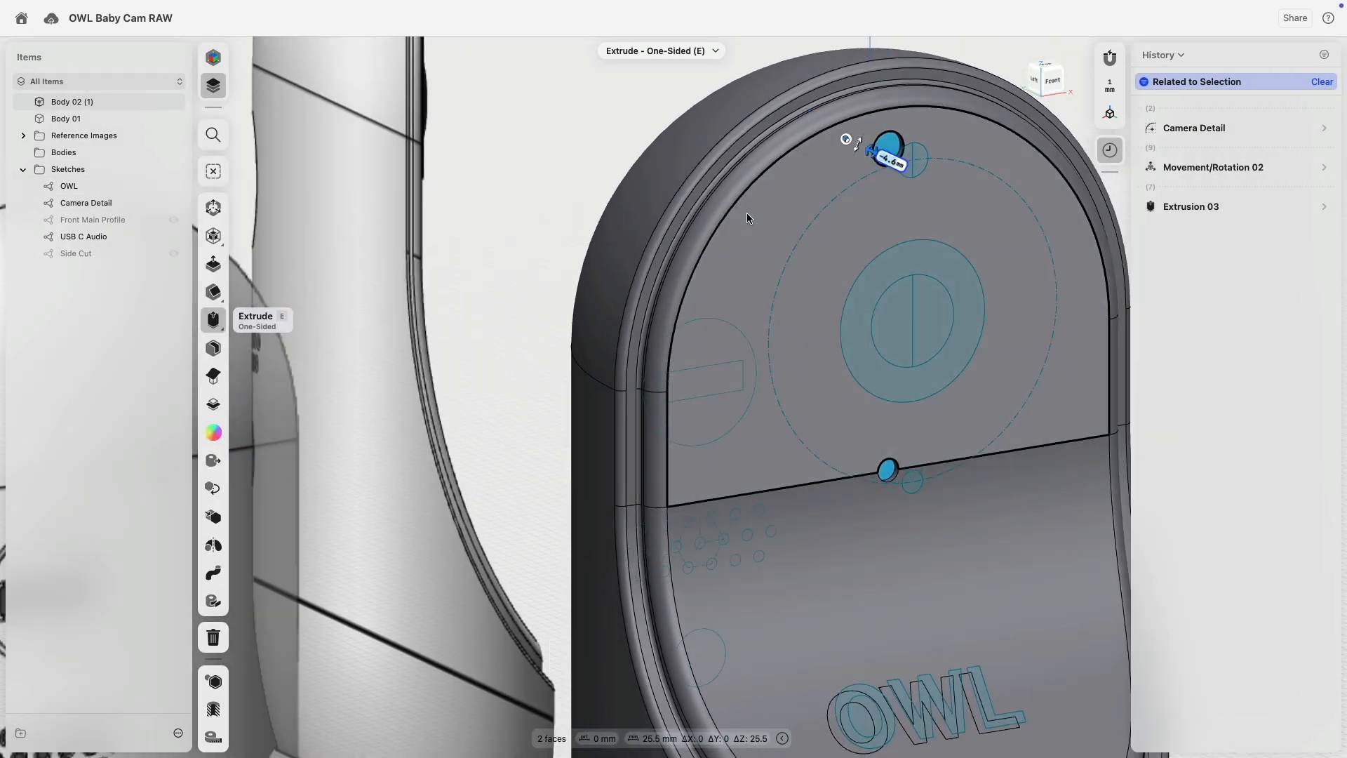
left_click(511, 129)
middle_click_drag(554, 150, 411, 319)
scroll(768, 322, "up", 10)
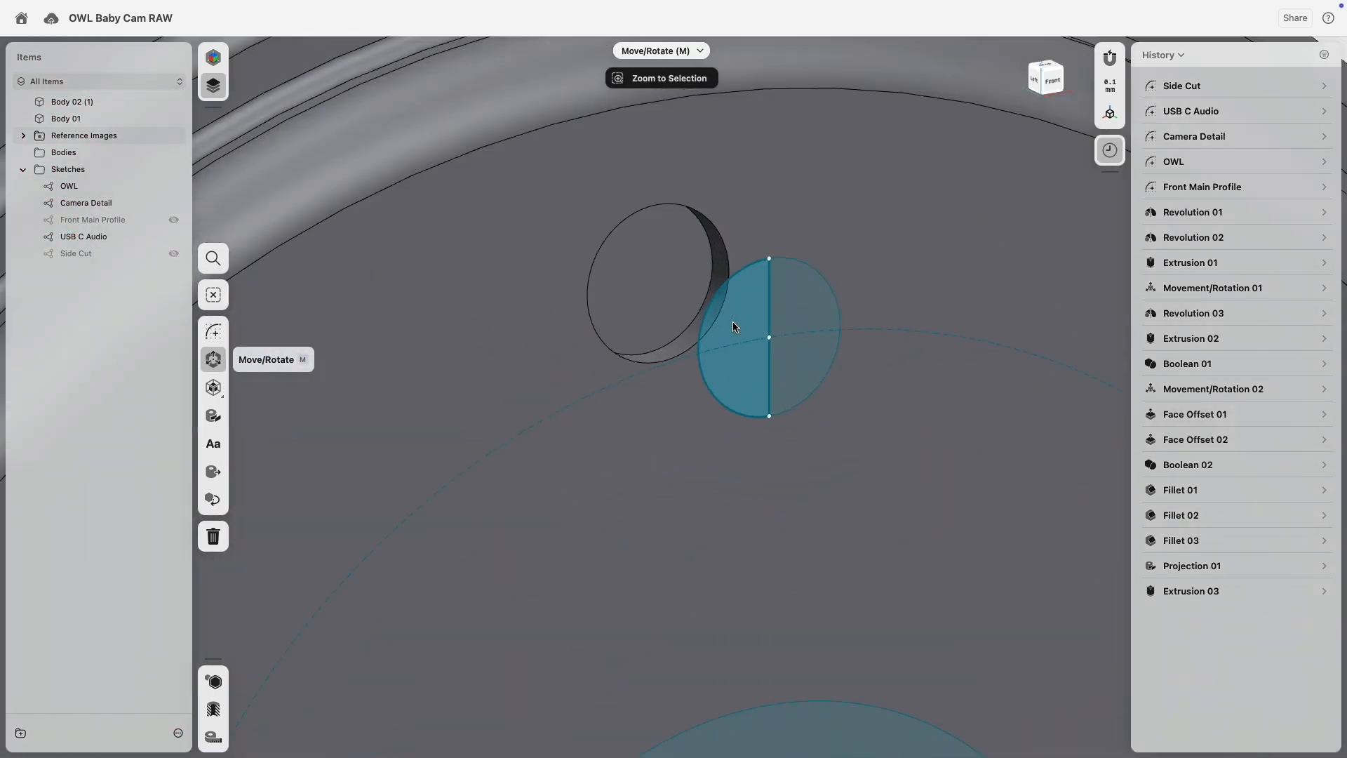
Revolve the top circle's left half 360° around its vertical edge into a sphere.
left_click(744, 312)
left_click(769, 294)
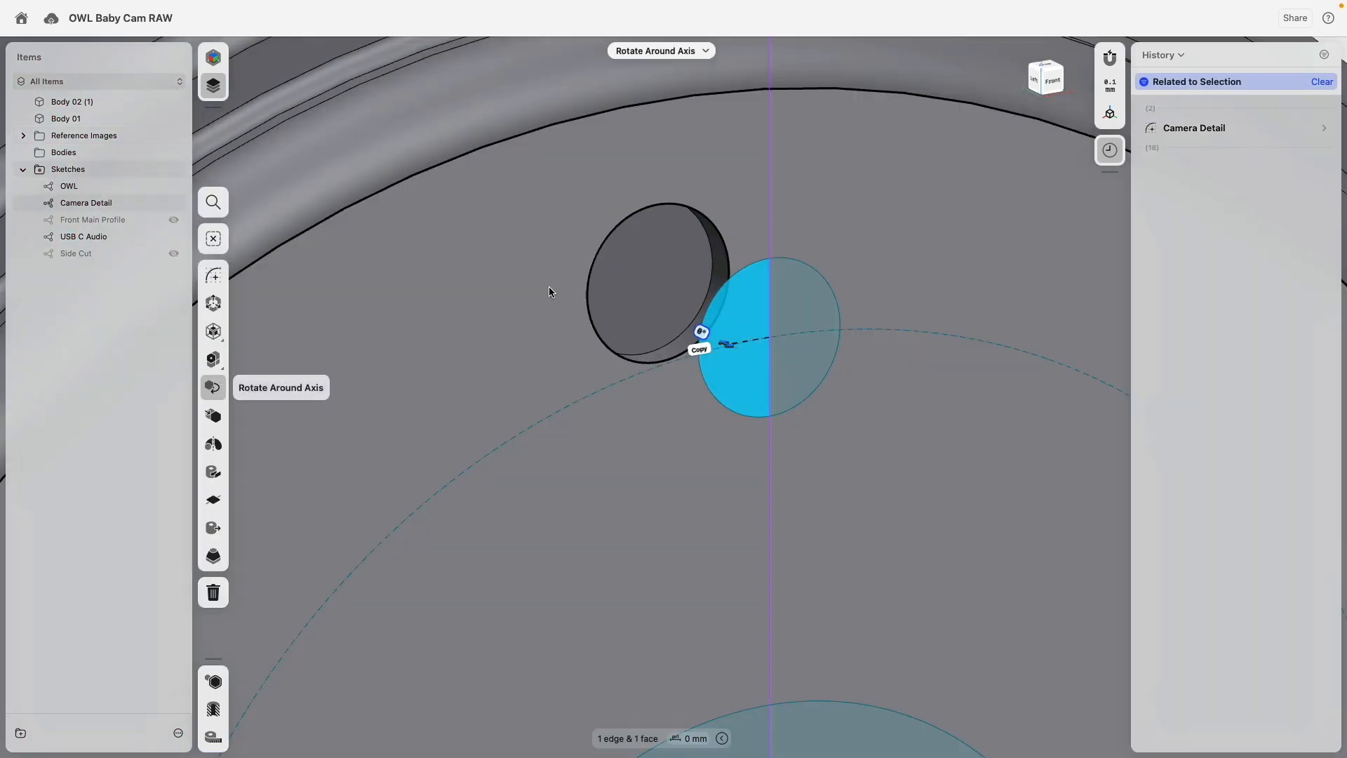
left_click(211, 451)
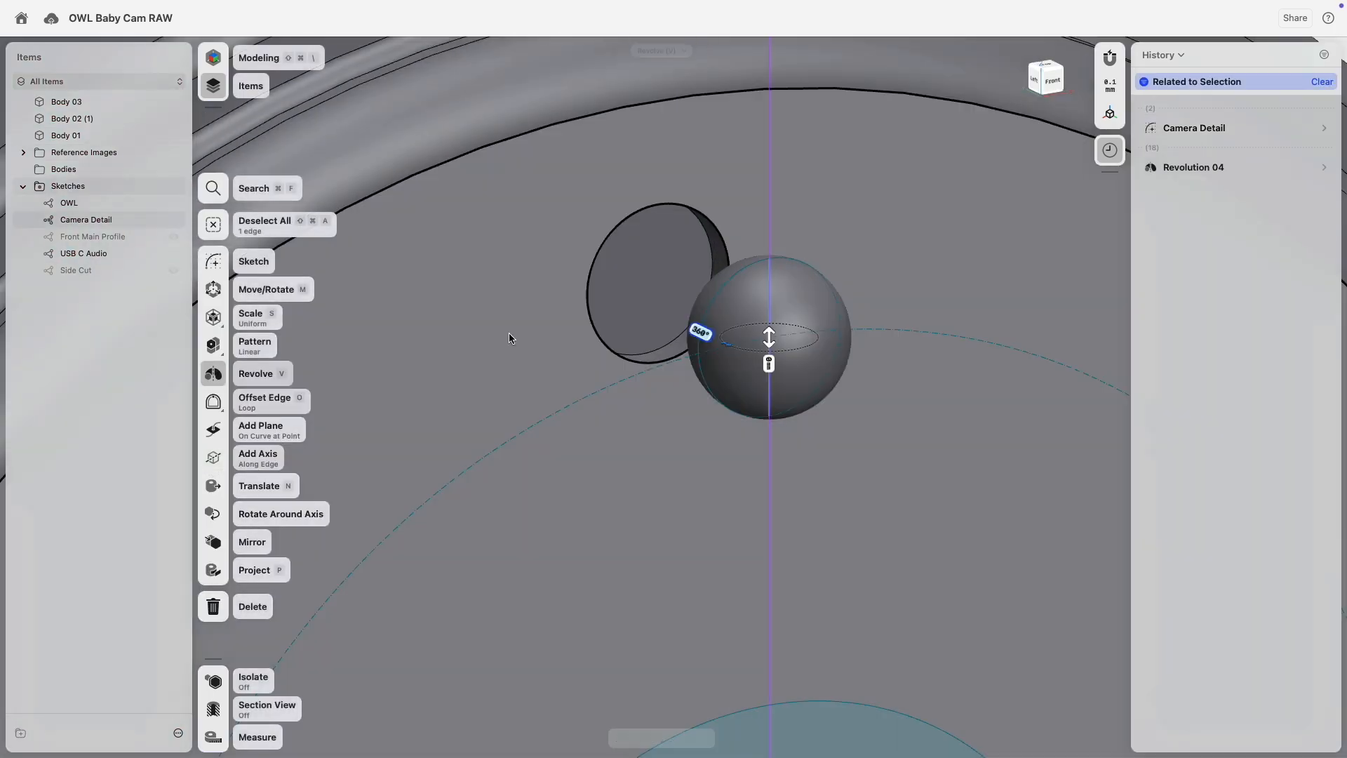
right_click_drag(584, 299, 630, 282)
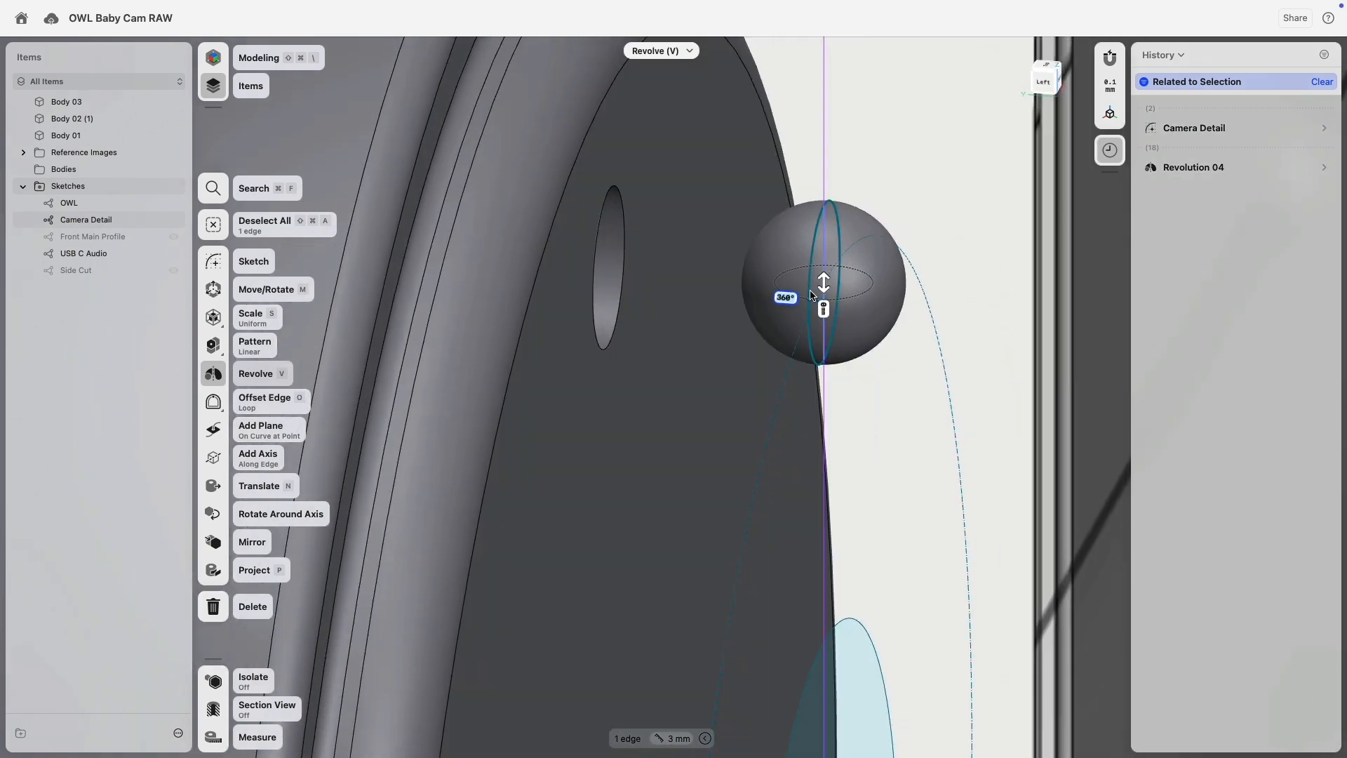
Move the sphere -0.3 mm into the top hole.
left_click(882, 302)
key("m")
left_click_drag(858, 287, 610, 302)
right_click_drag(659, 320, 634, 342)
scroll(633, 343, "down", 6)
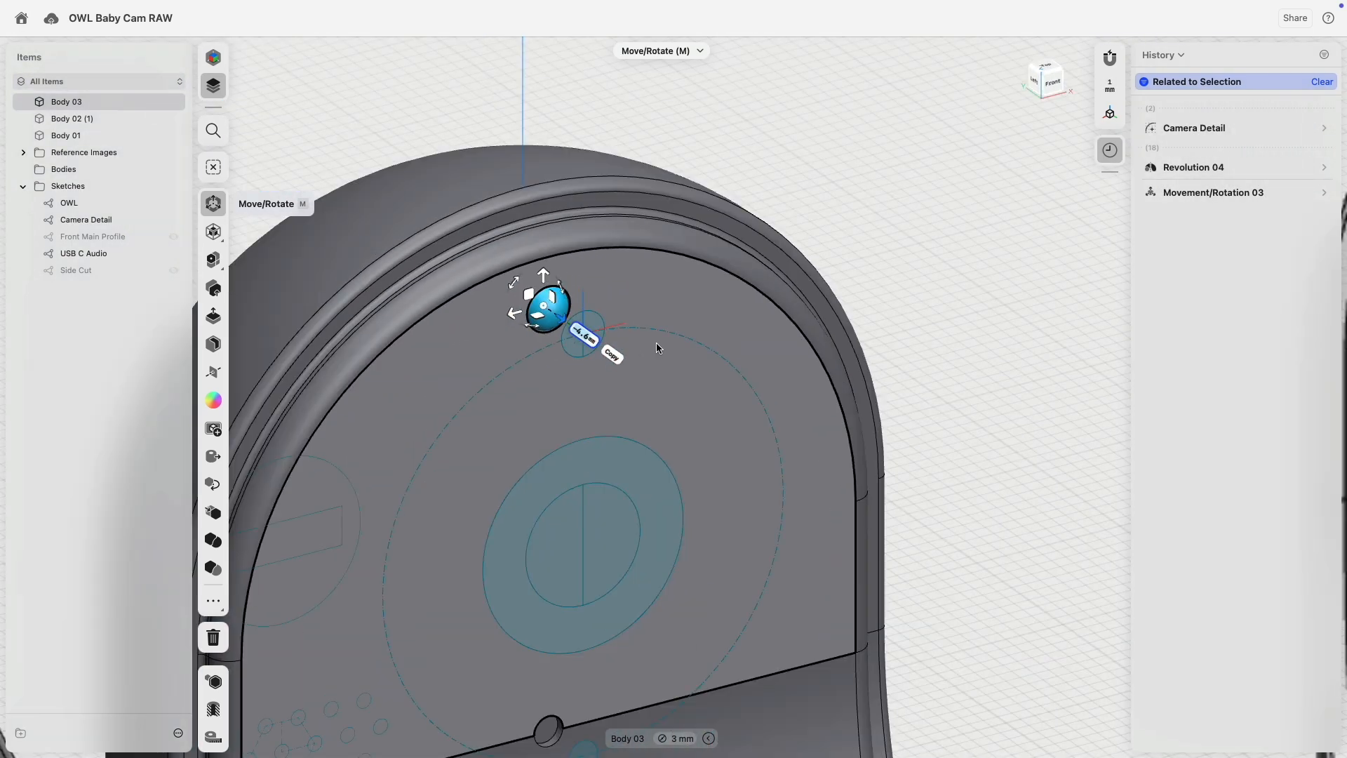
left_click(820, 196)
right_click_drag(821, 195, 838, 251)
scroll(835, 255, "up", 7)
Scale the sphere non-uniformly to about 0.58 to flatten it into a shallow dome.
double_click(677, 423)
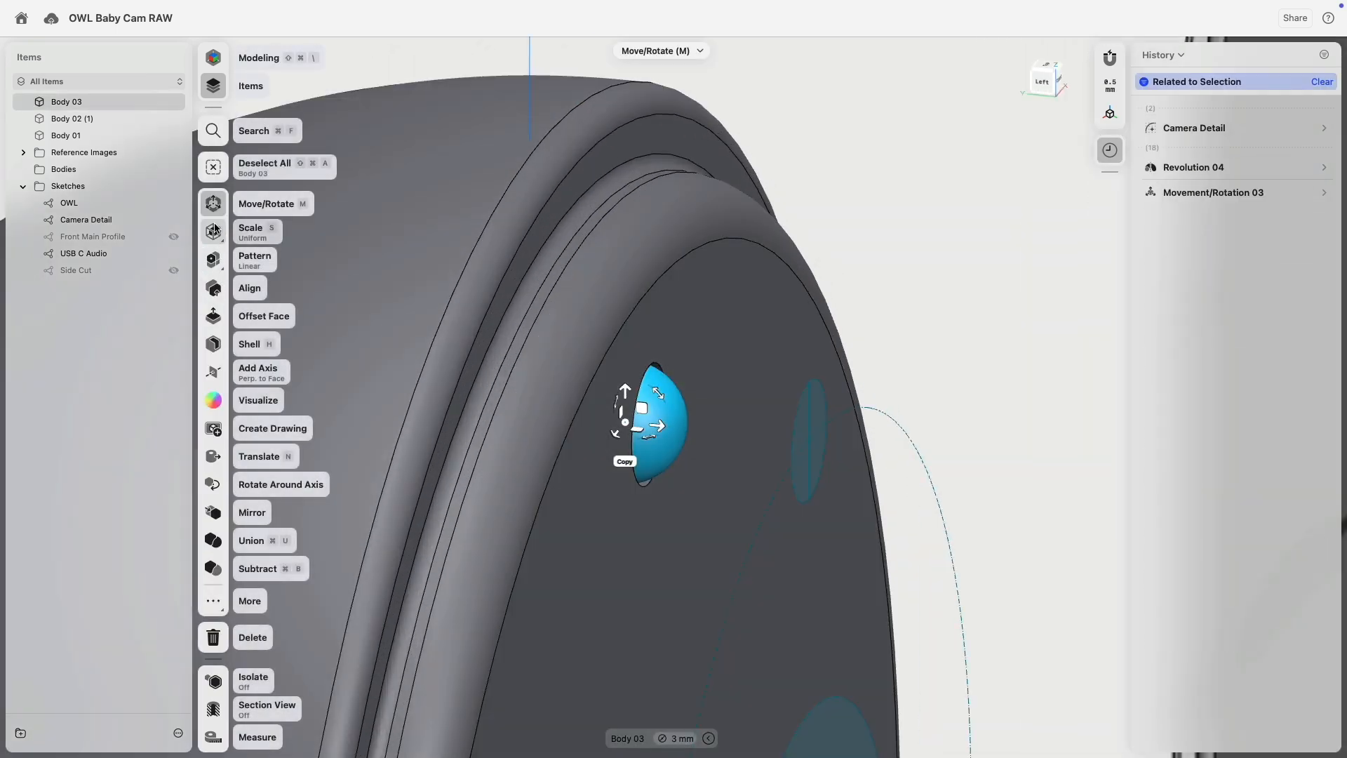
left_click(214, 229)
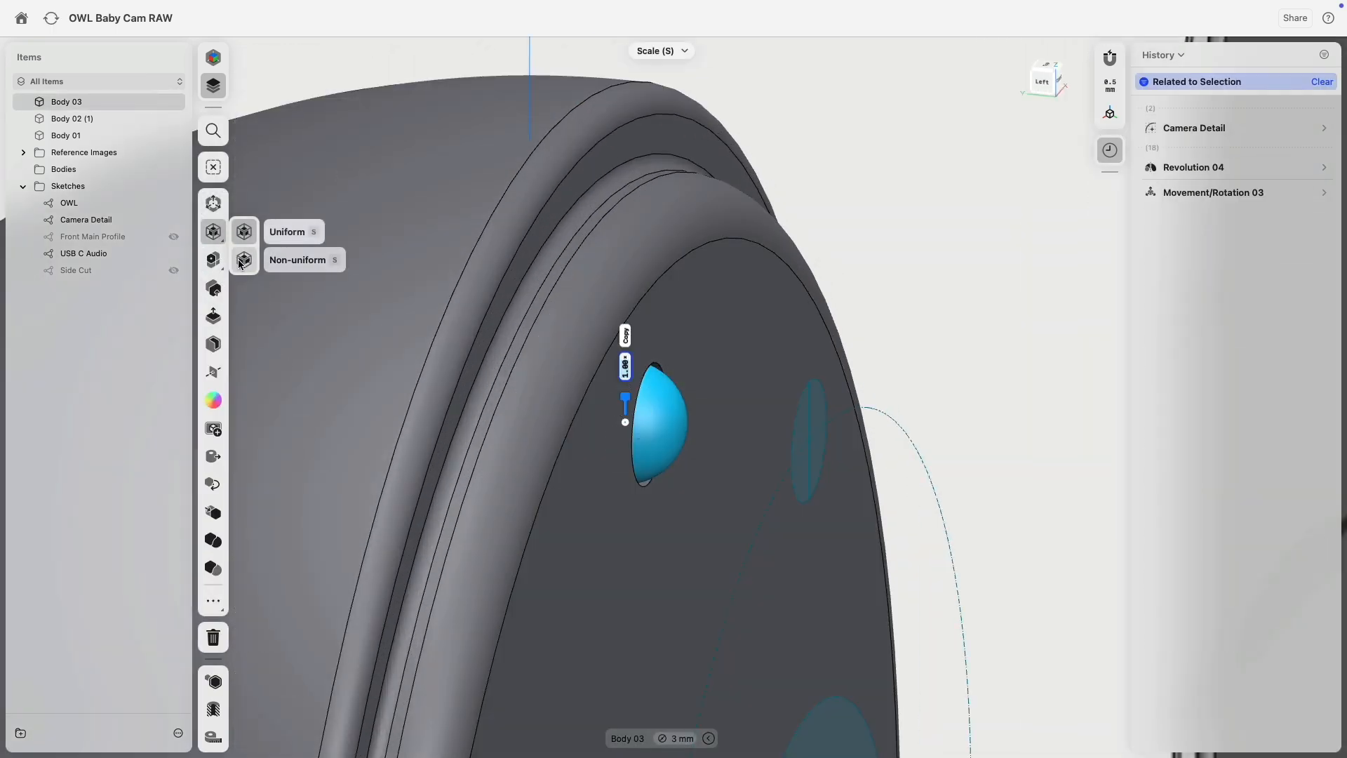
left_click(243, 260)
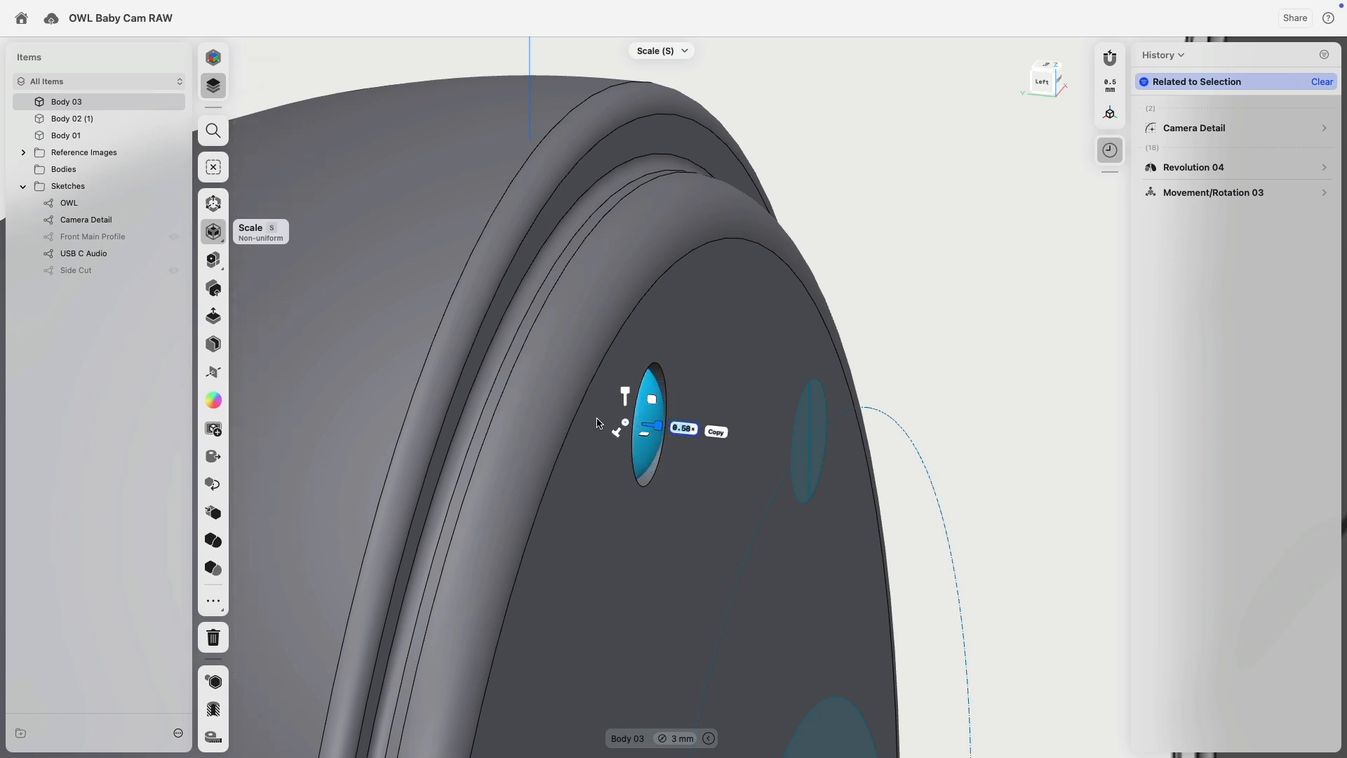
right_click_drag(875, 279, 842, 283)
scroll(842, 284, "down", 5)
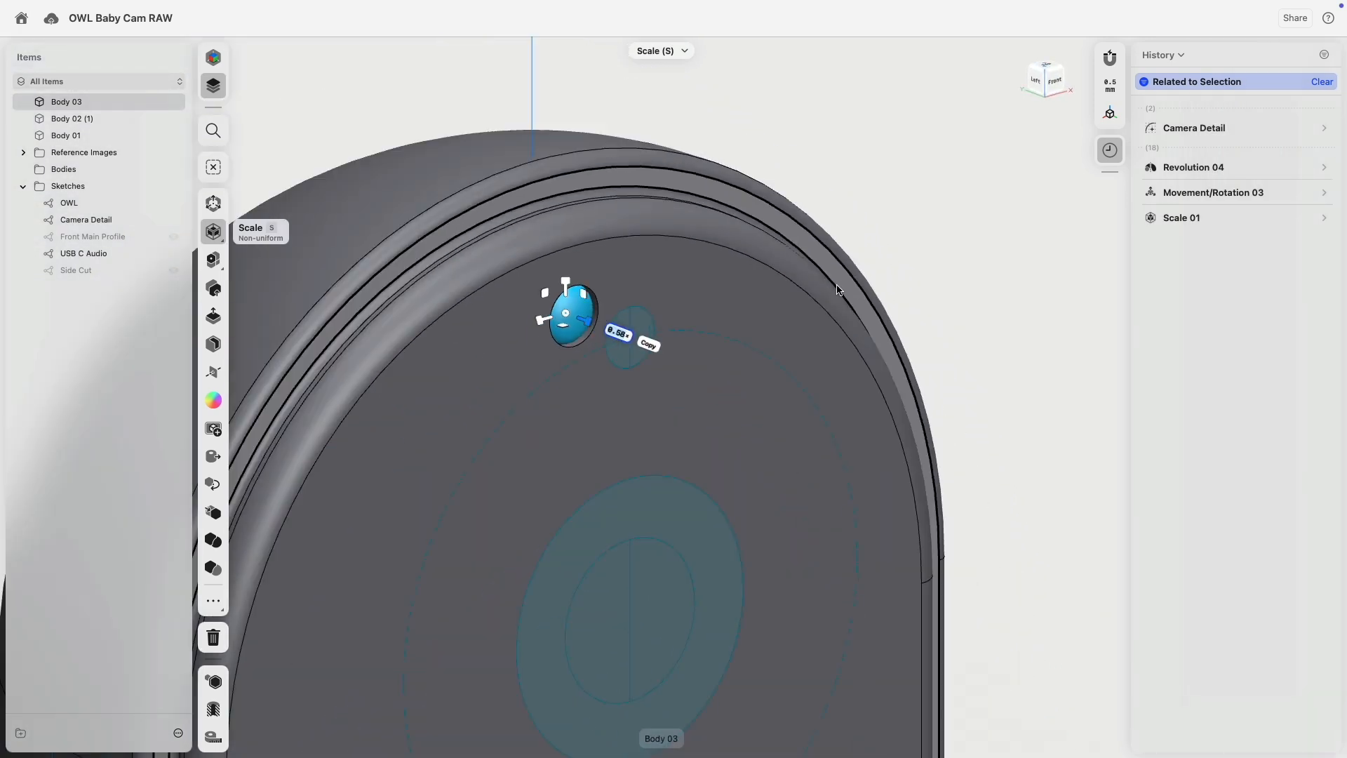
left_click(213, 174)
scroll(491, 309, "down", 5)
right_click_drag(667, 270, 699, 344)
scroll(658, 363, "down", 5)
scroll(845, 260, "up", 5)
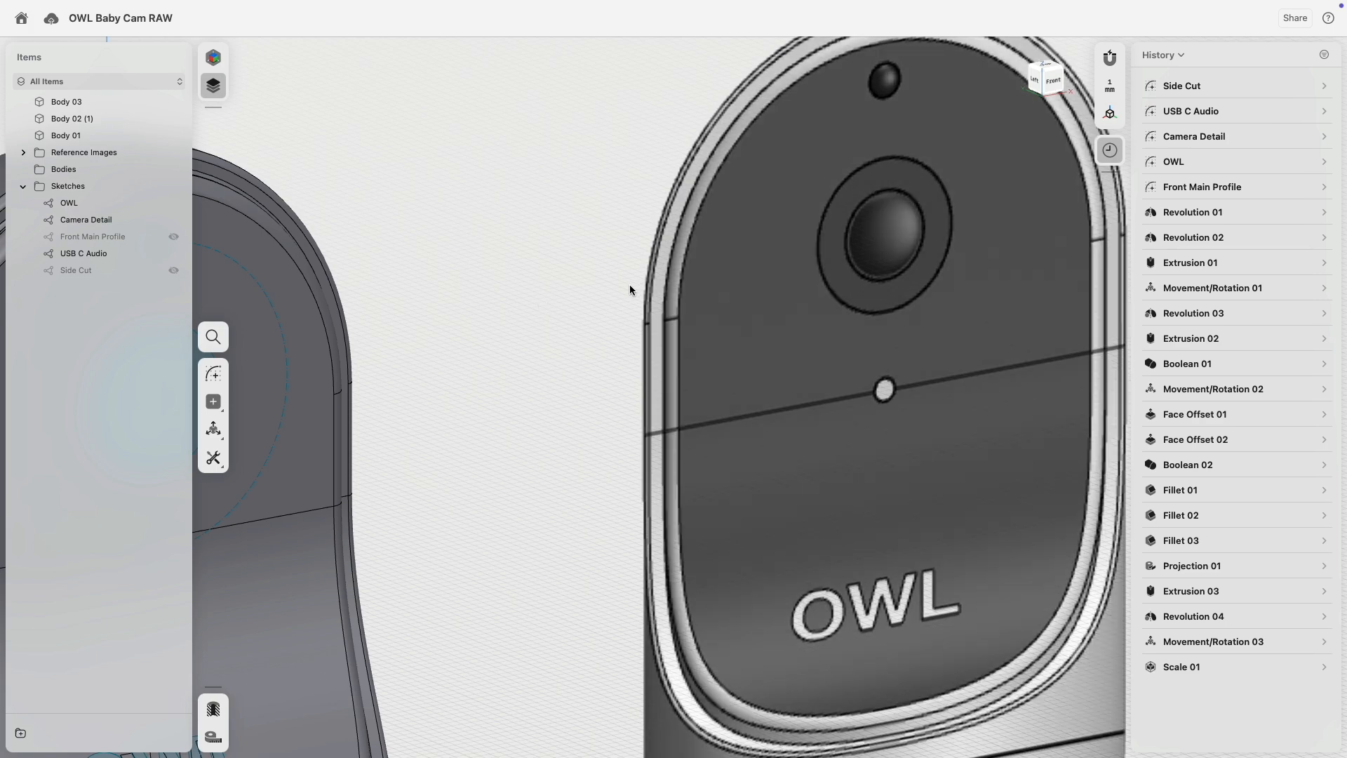
Push the inner disc face of the camera opening about -5 mm into the body.
middle_click_drag(629, 284, 897, 270)
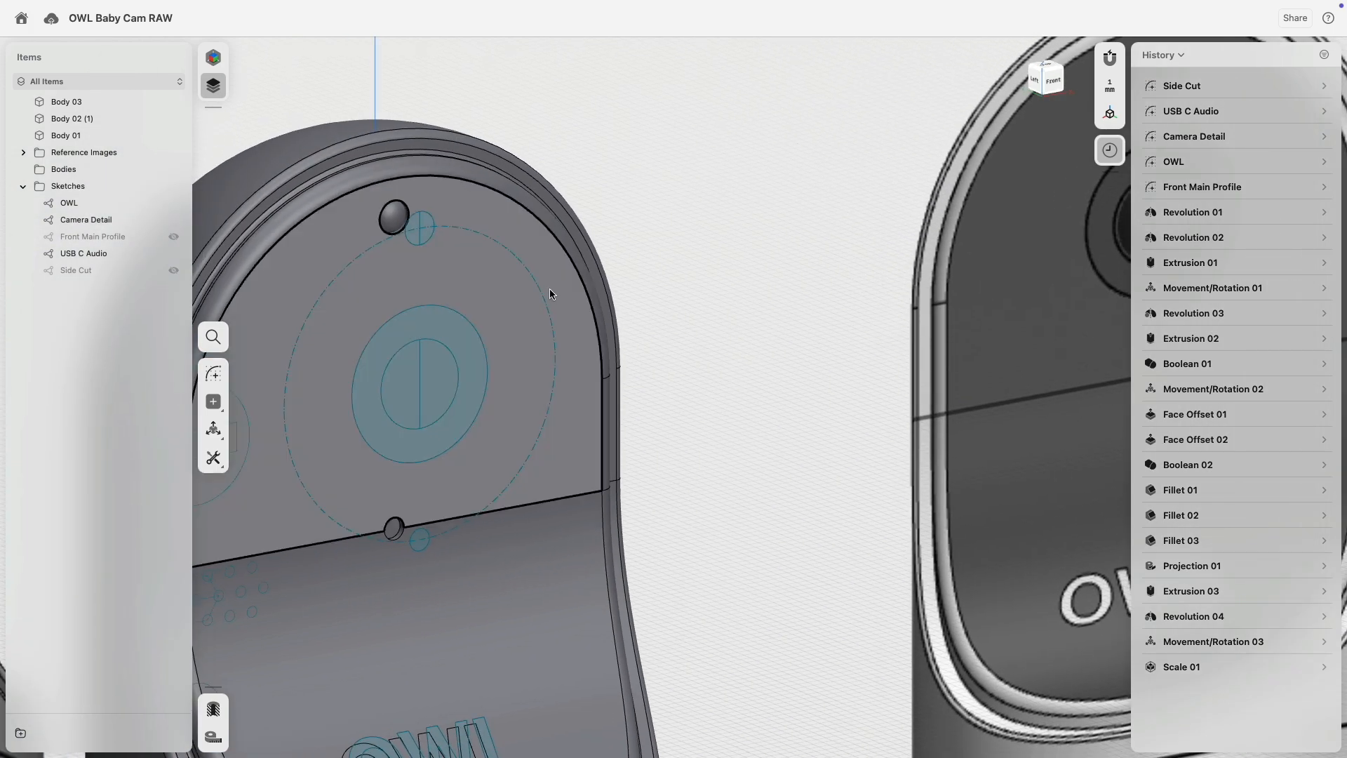
middle_click_drag(549, 288, 724, 271)
scroll(663, 327, "up", 5)
left_click(656, 327)
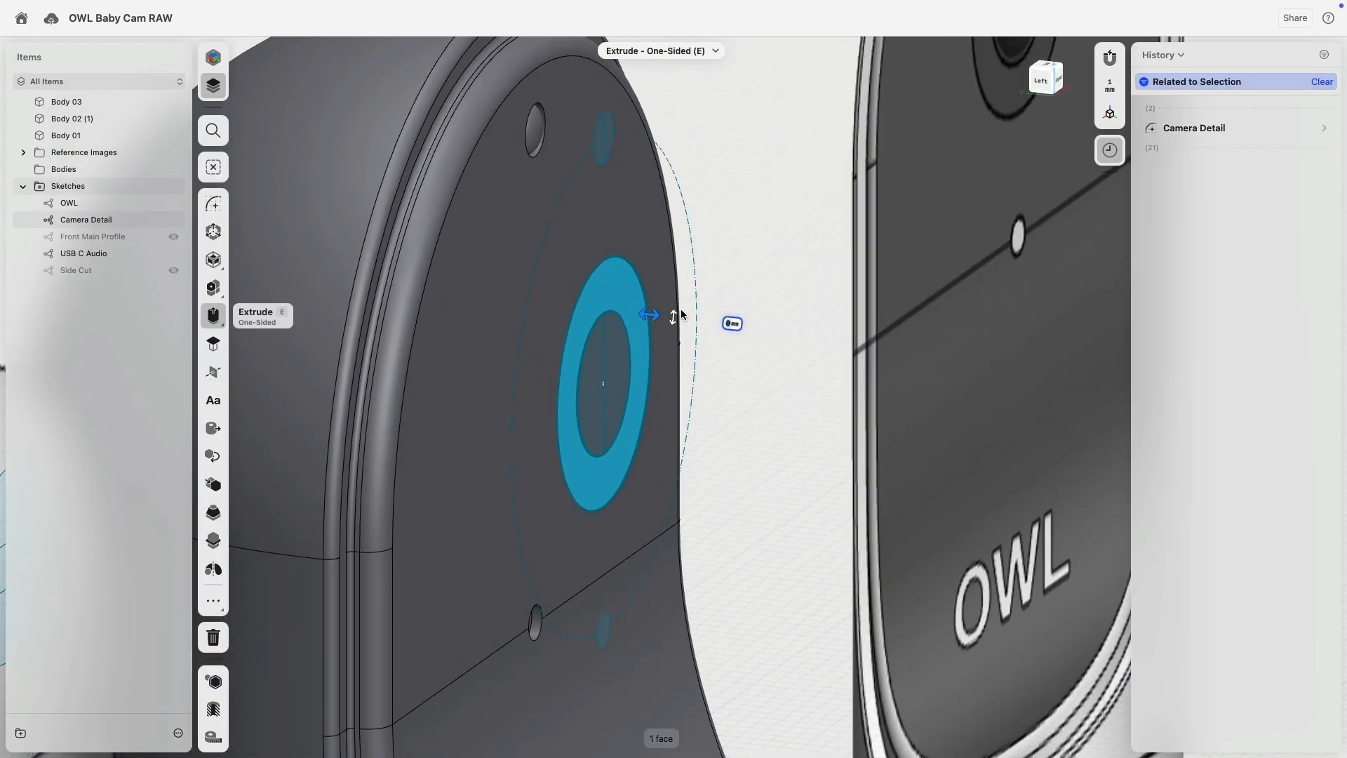
right_click_drag(682, 314, 677, 319)
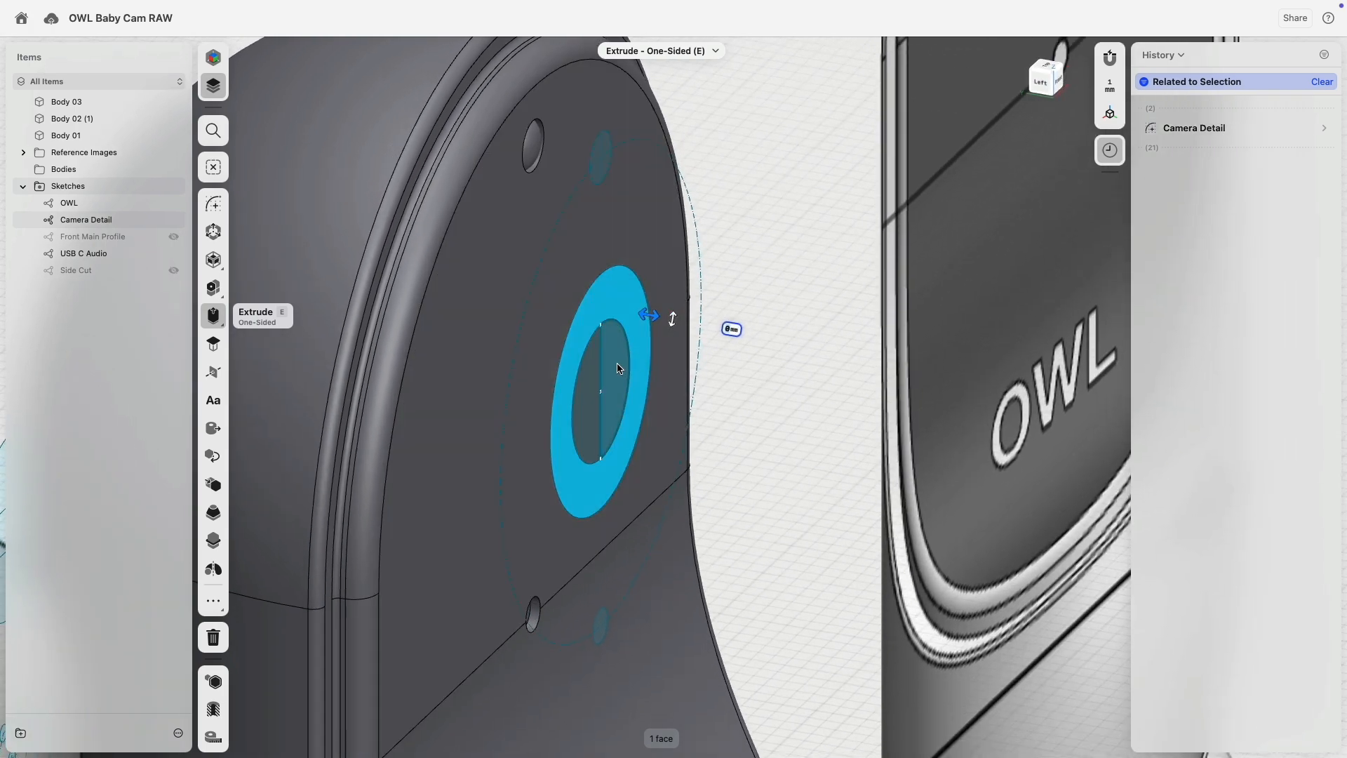
left_click(618, 368)
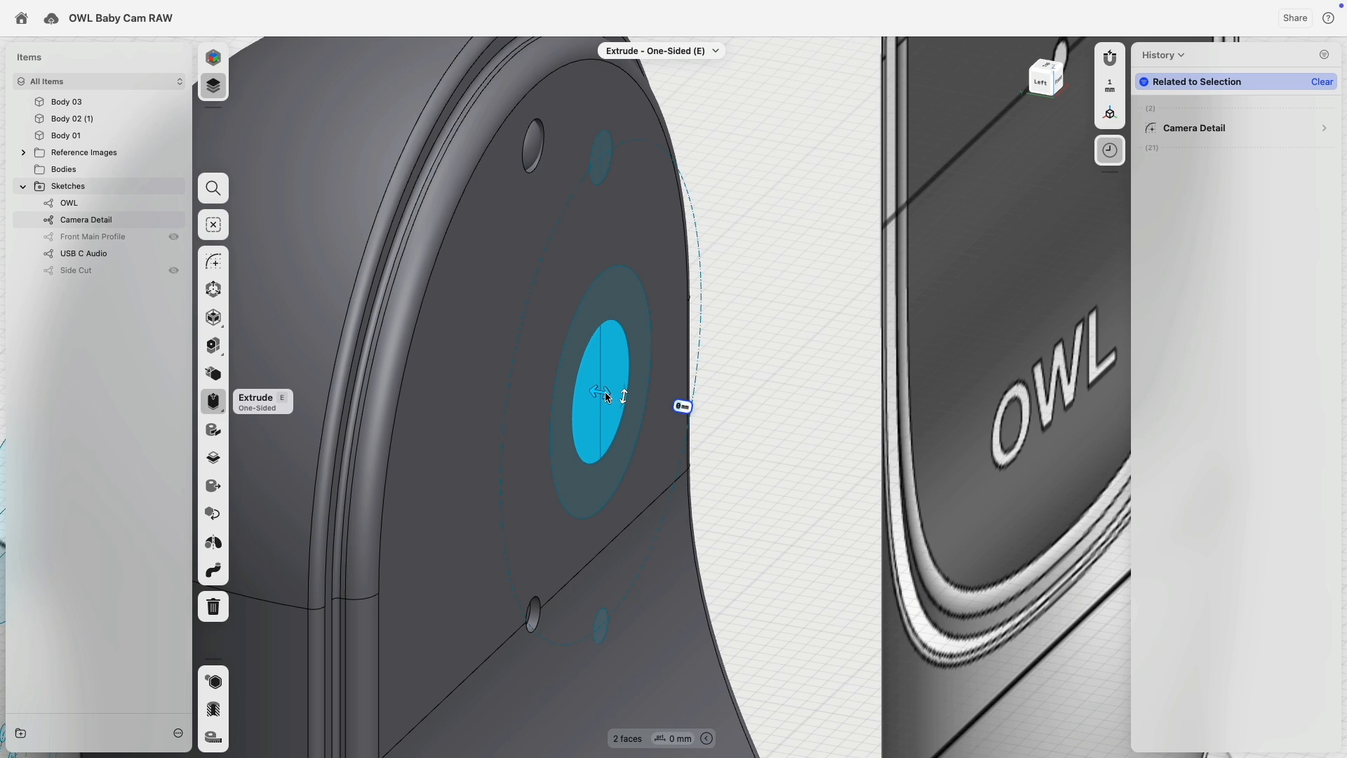
left_click_drag(603, 391, 502, 392)
left_click(623, 294)
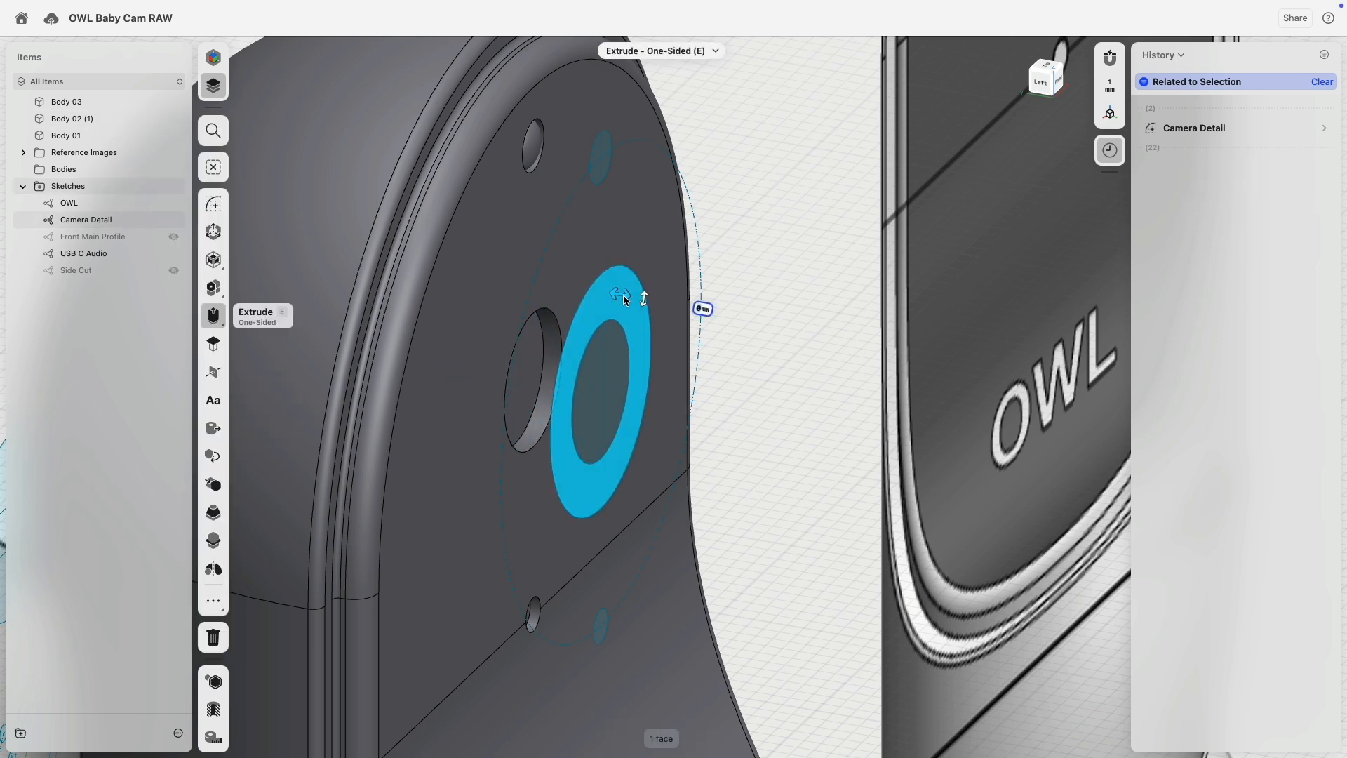
Try extruding the surrounding ring face, then undo the ring extrusions.
left_click_drag(625, 295, 534, 300)
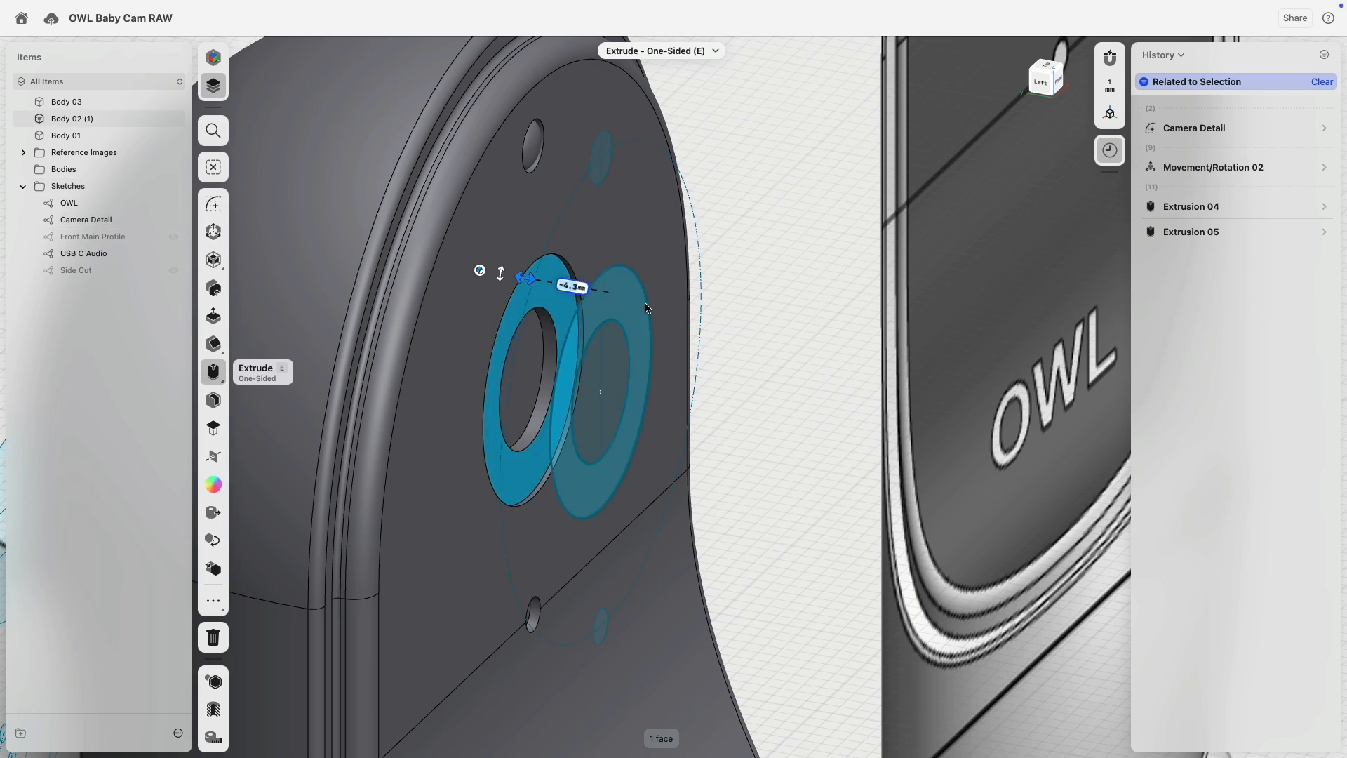
left_click(213, 232)
left_click(570, 286)
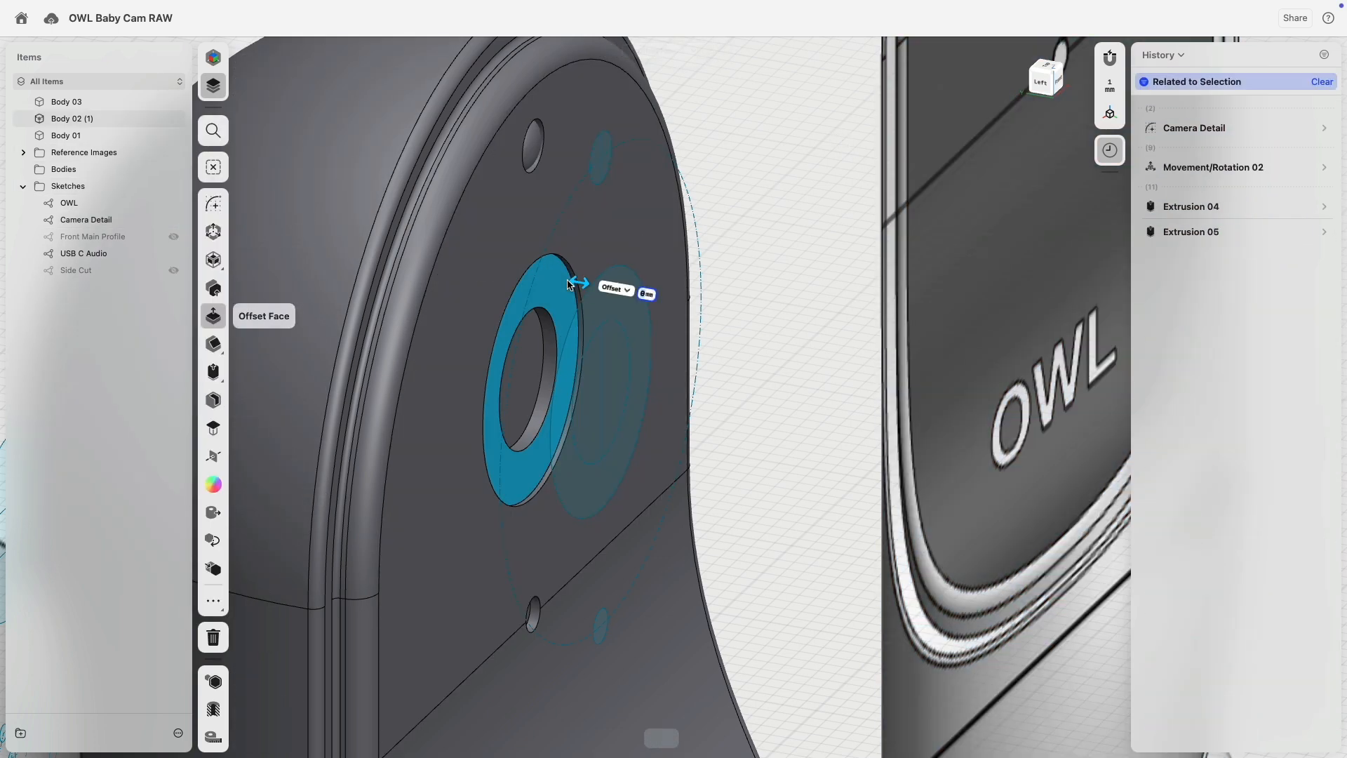
key("e")
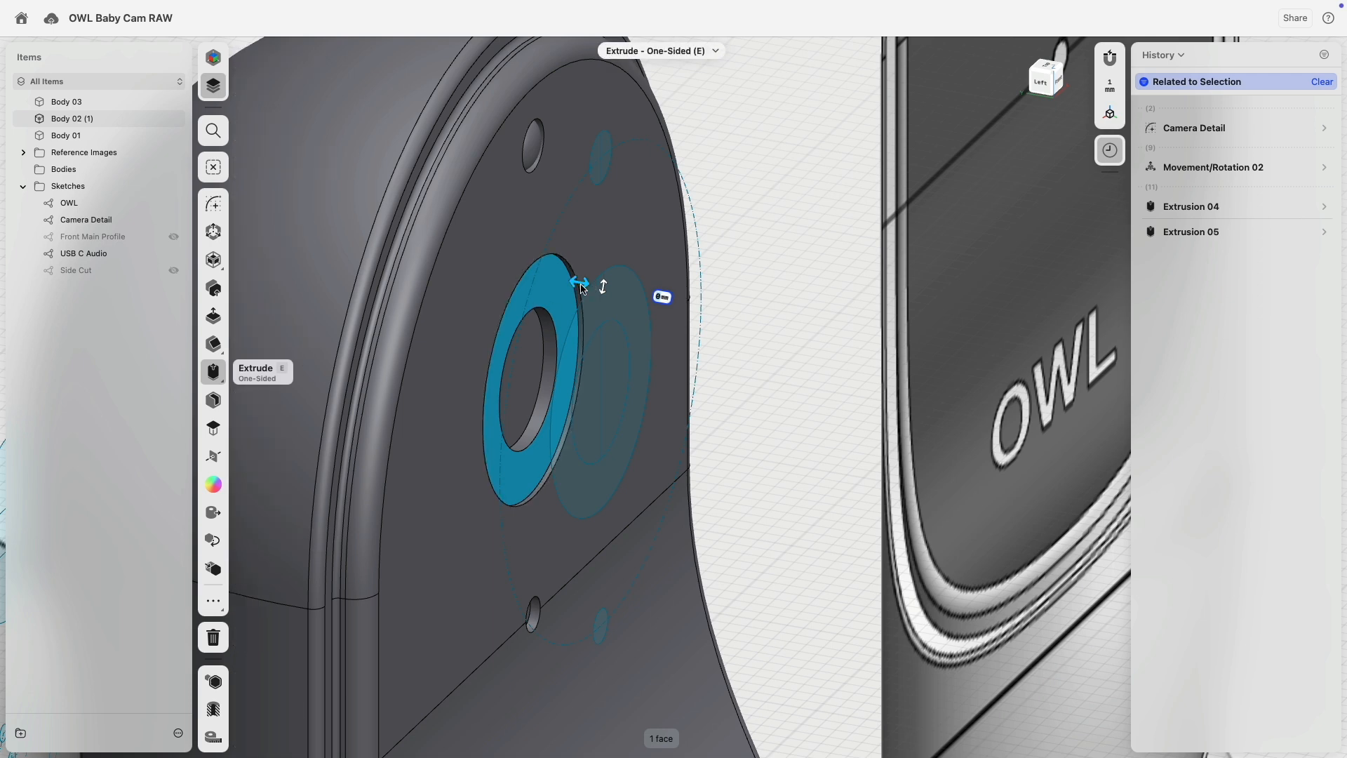
mouse_move(577, 289)
left_mouse_down()
mouse_move(592, 289)
mouse_move(579, 289)
left_mouse_up()
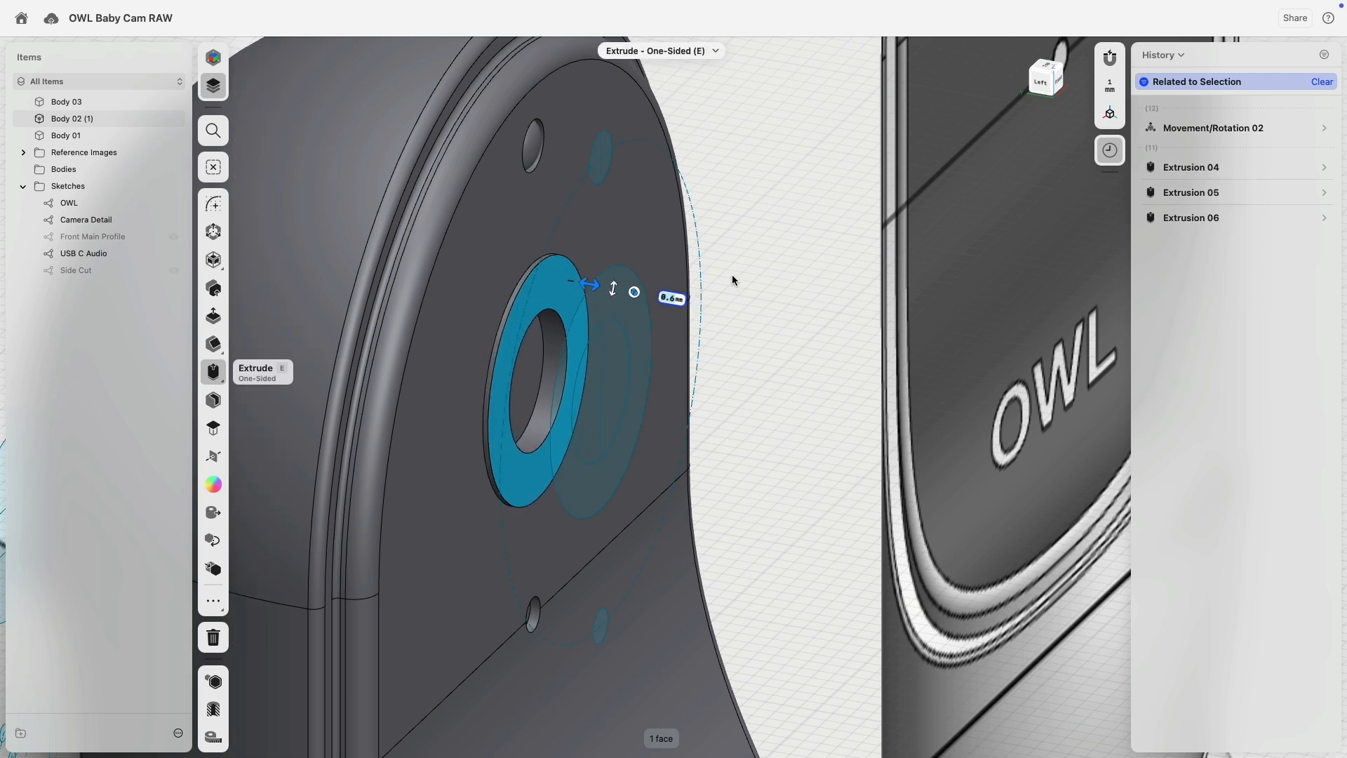
key("super+z")
key("super+z")
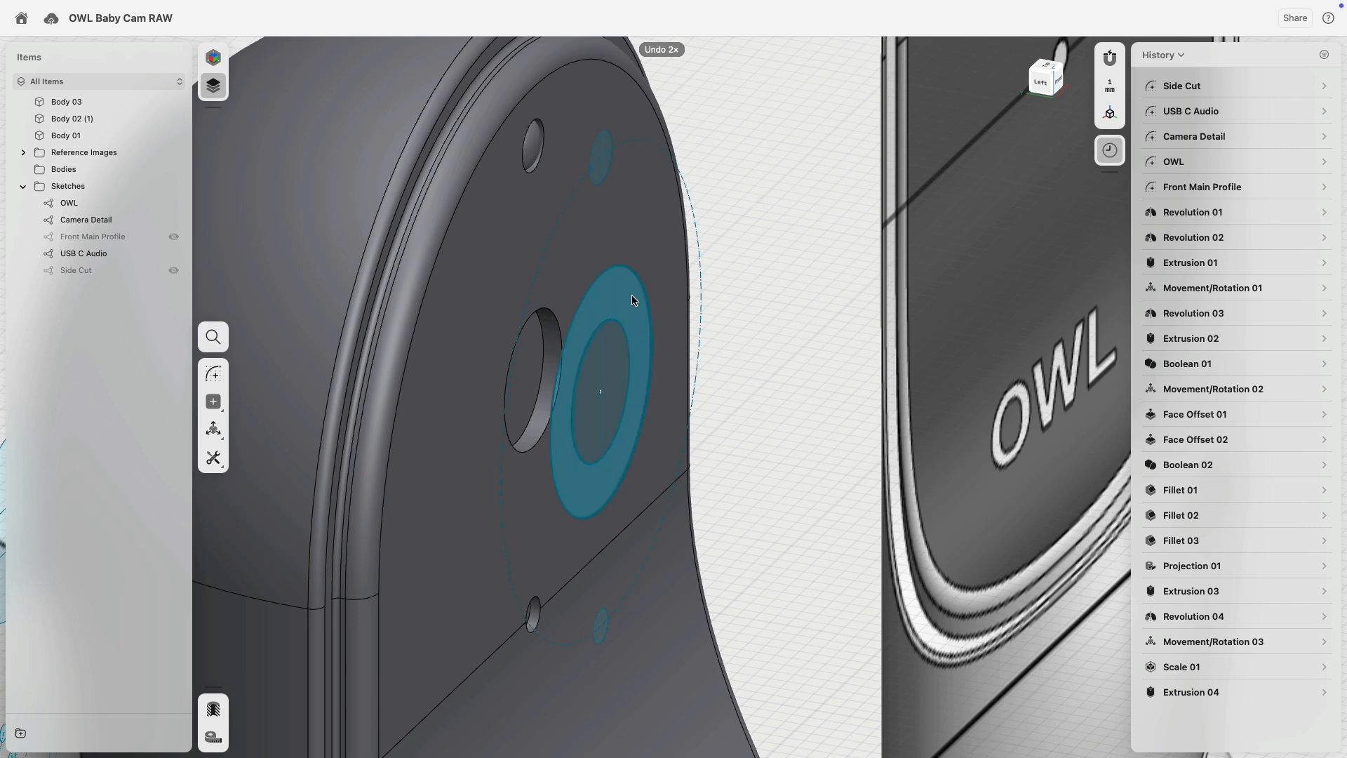
Select the ring's outer circle edge and start a move on it.
left_click(620, 267)
key("e")
left_click(621, 265)
key("m")
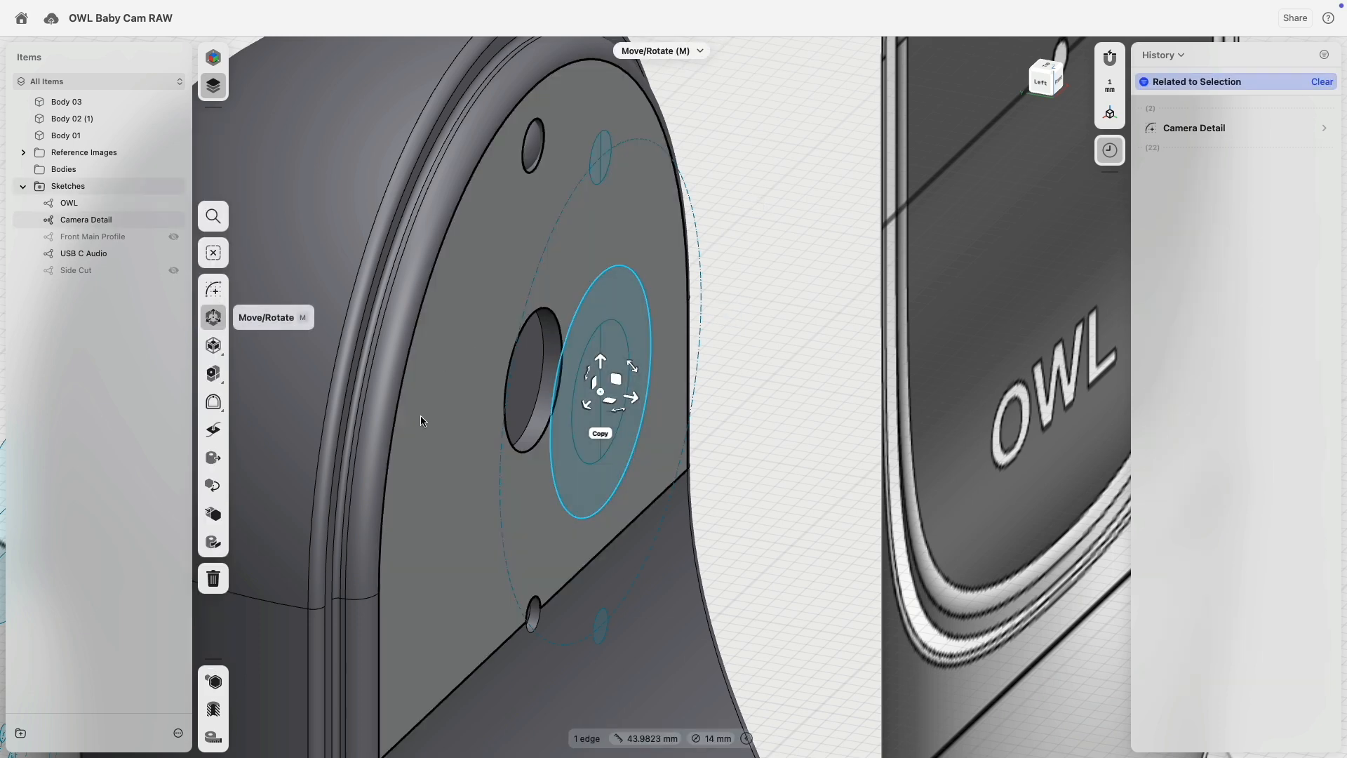
Project the selected circle edge onto the side face, then extrude the new ring 0.5 mm outward.
left_click(213, 542)
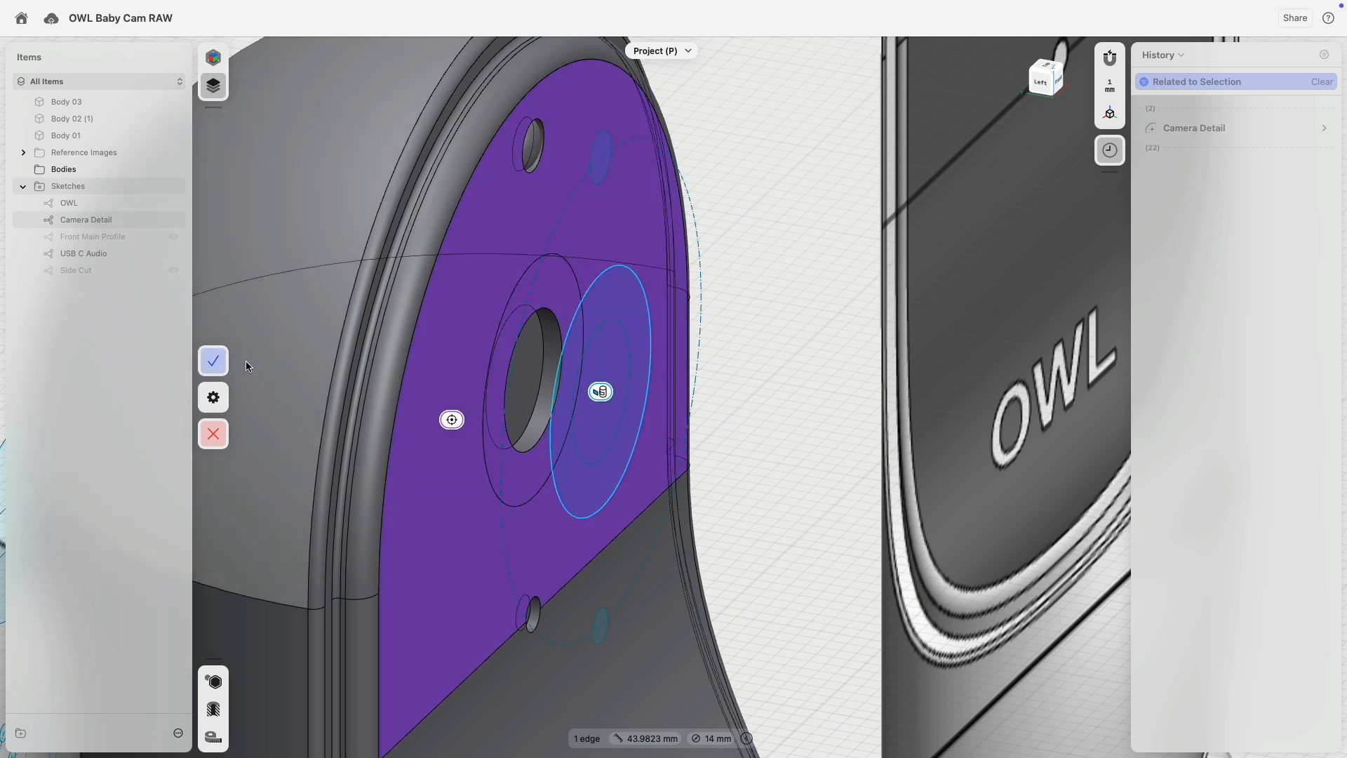
left_click(213, 361)
left_click(548, 290)
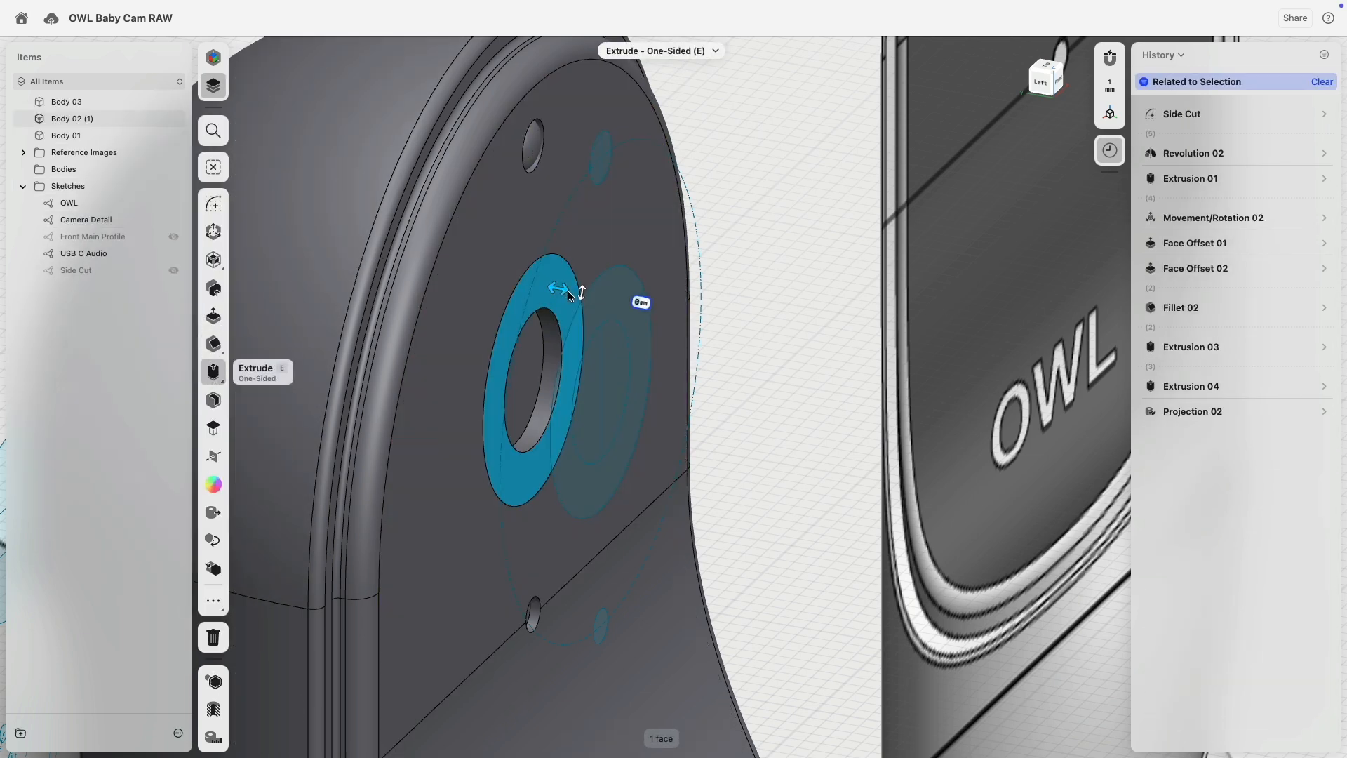
left_click_drag(566, 293, 555, 295)
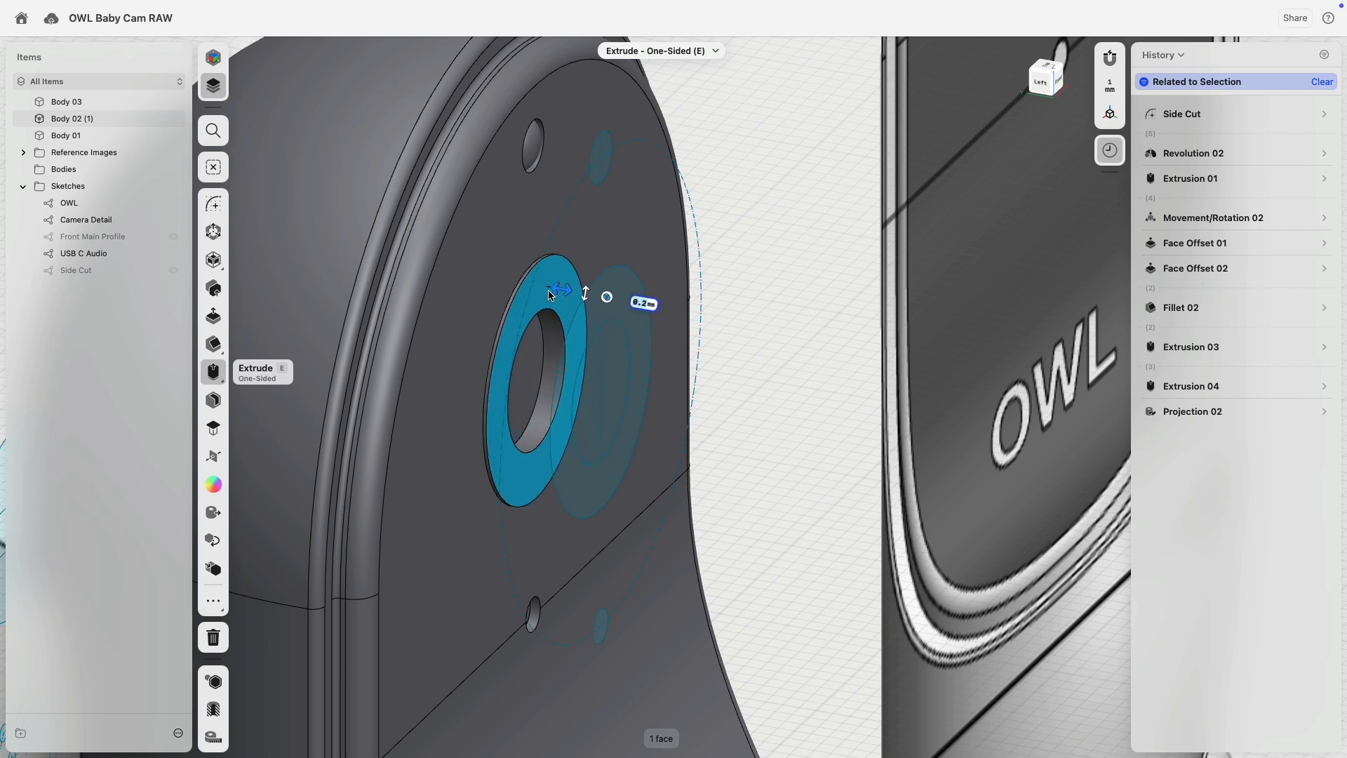
left_click(767, 427)
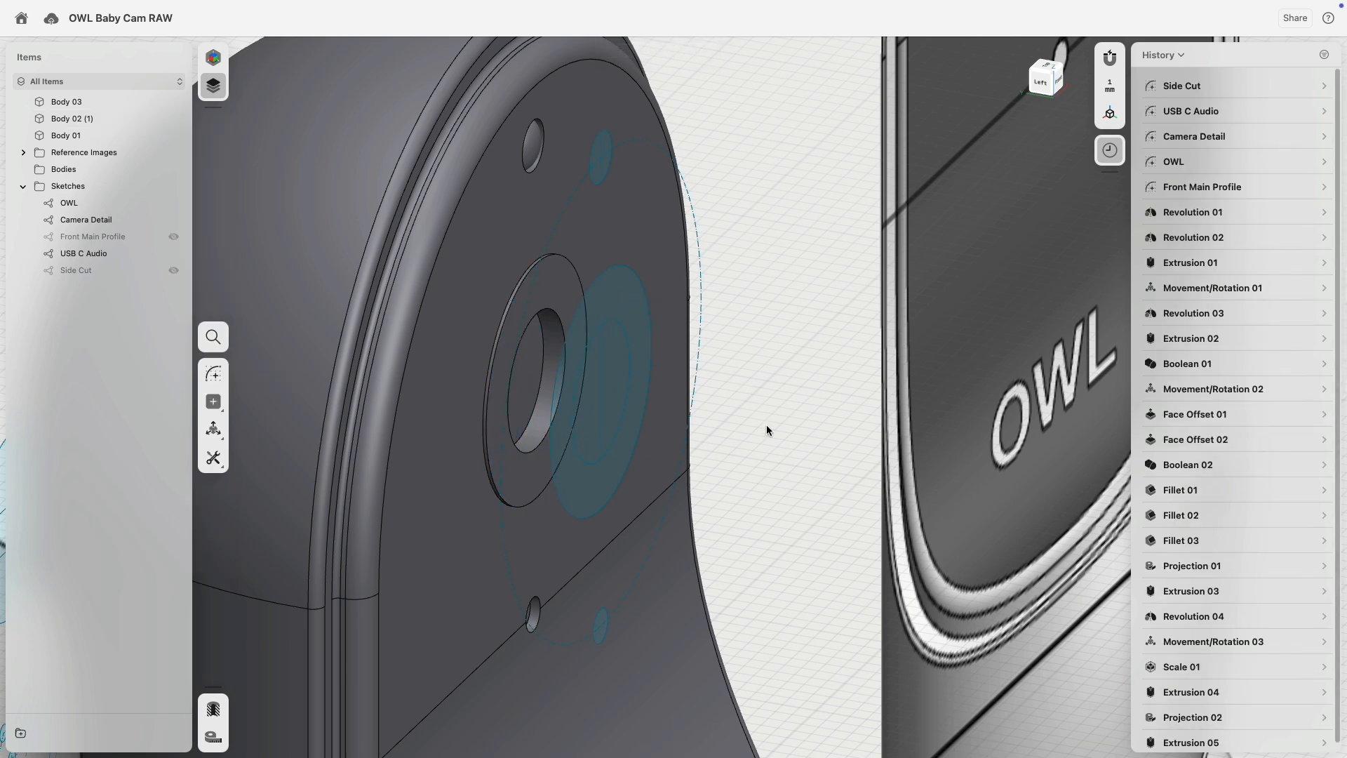
scroll(488, 357, "up", 5)
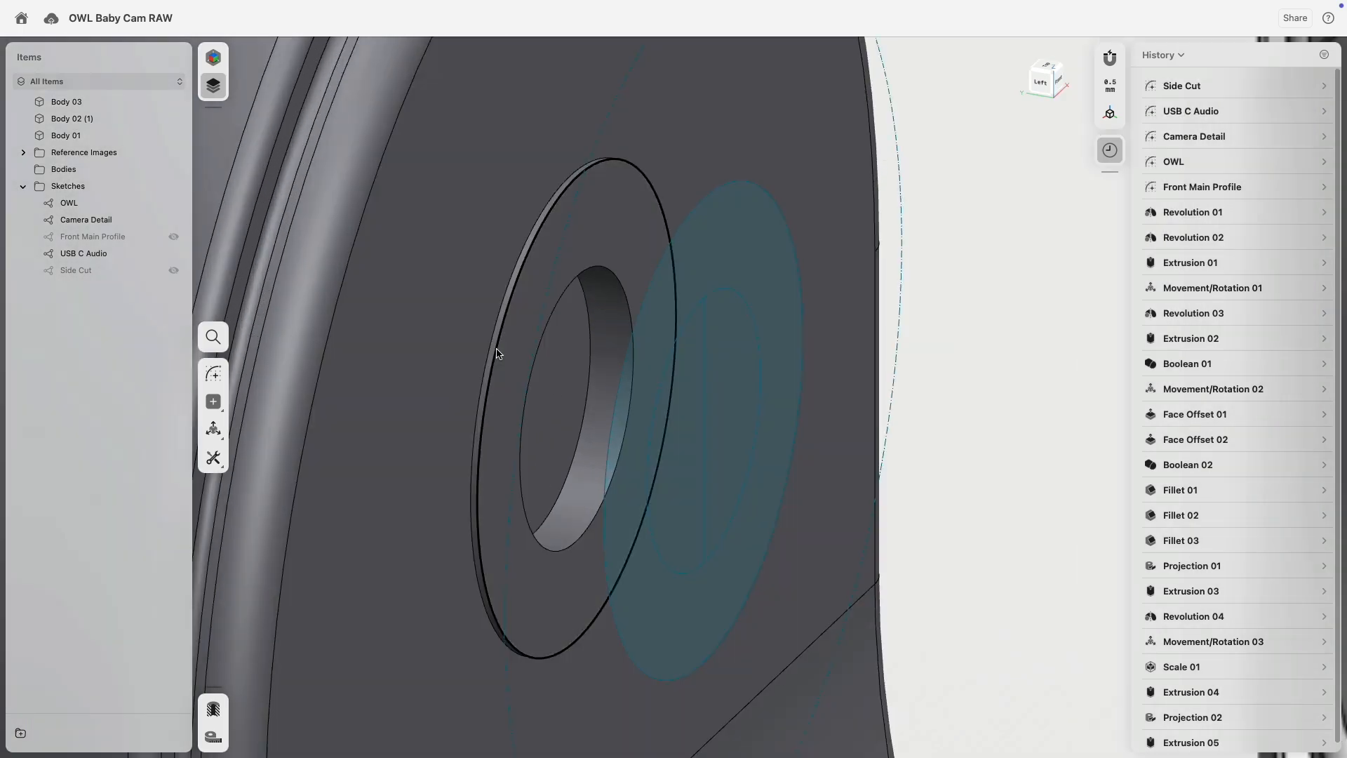
scroll(493, 355, "down", 5)
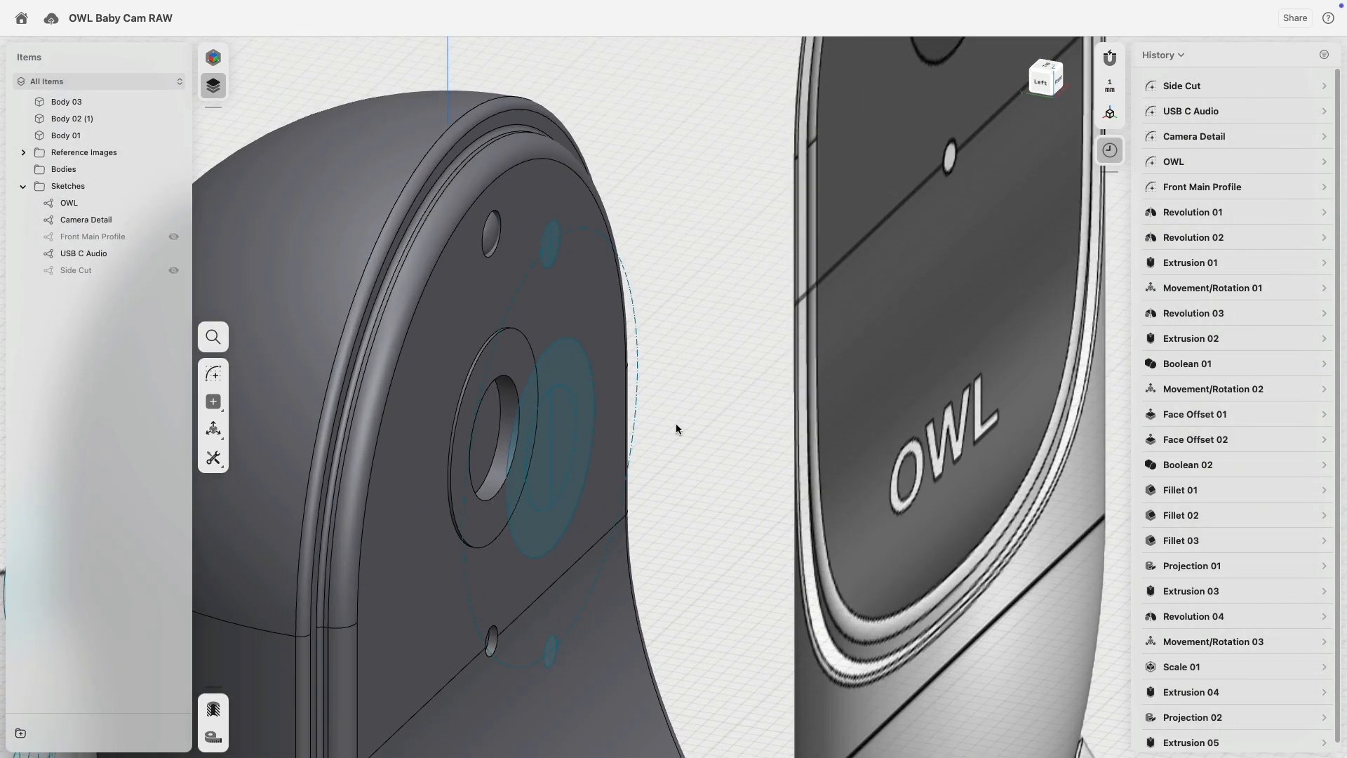
scroll(635, 427, "up", 5)
left_click(520, 460)
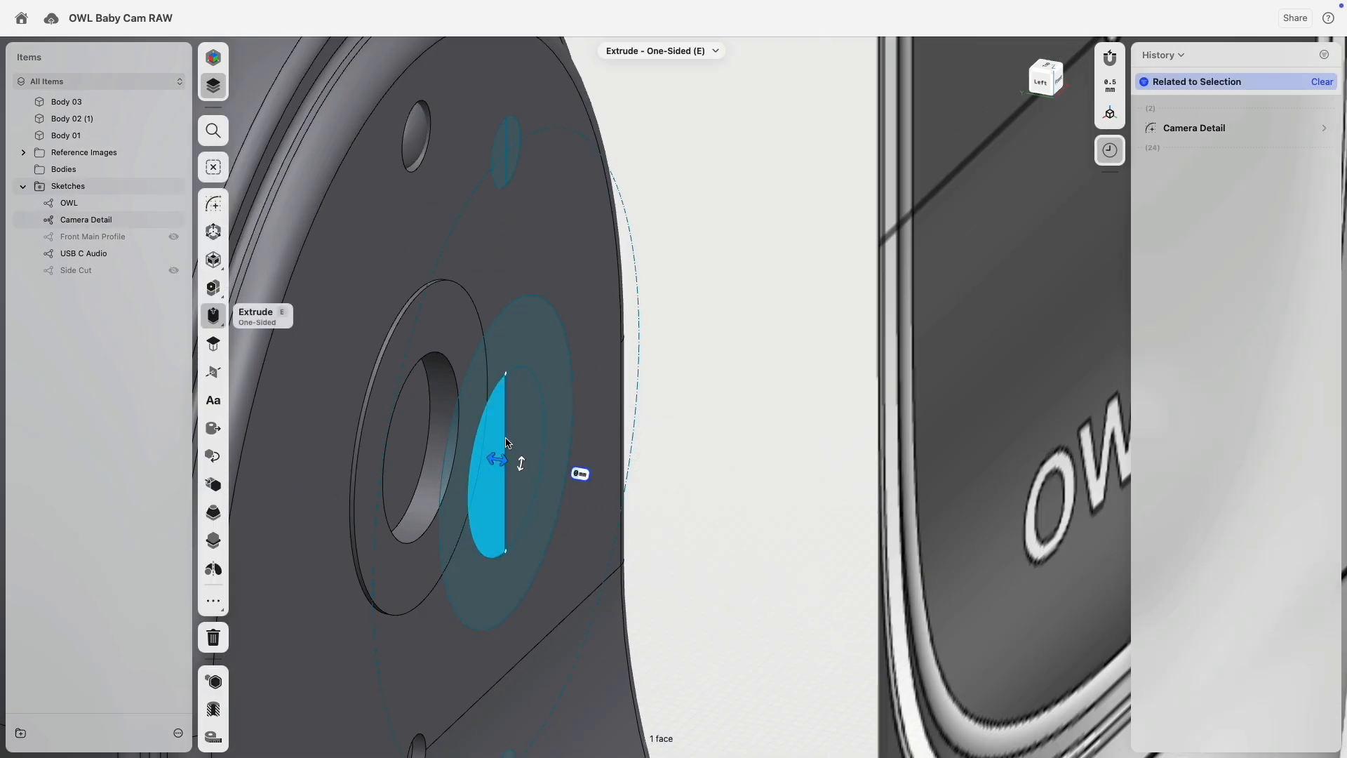
Revolve the half-disc 360° into a sphere, cancelling an accidental linear pattern.
right_click_drag(548, 428, 518, 449)
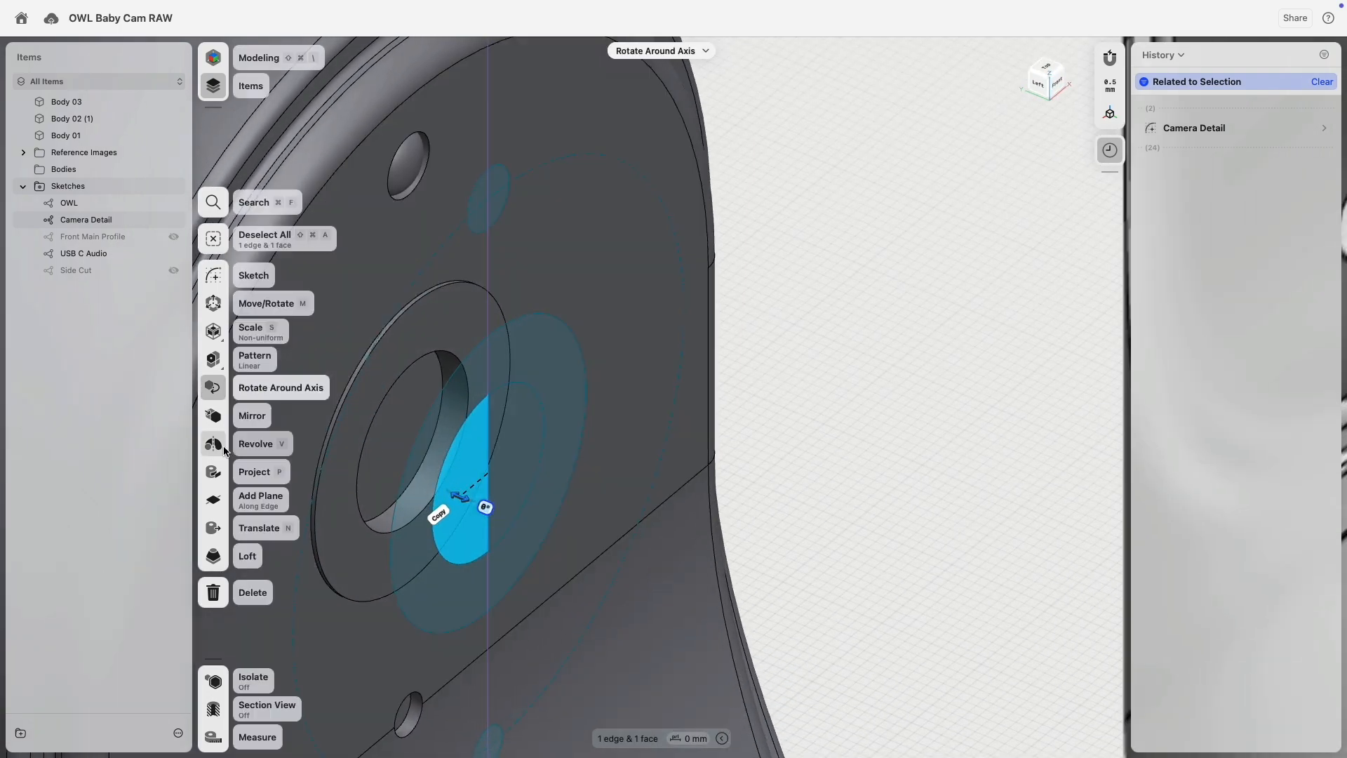
left_click(213, 445)
right_click_drag(424, 456, 502, 443)
double_click(503, 444)
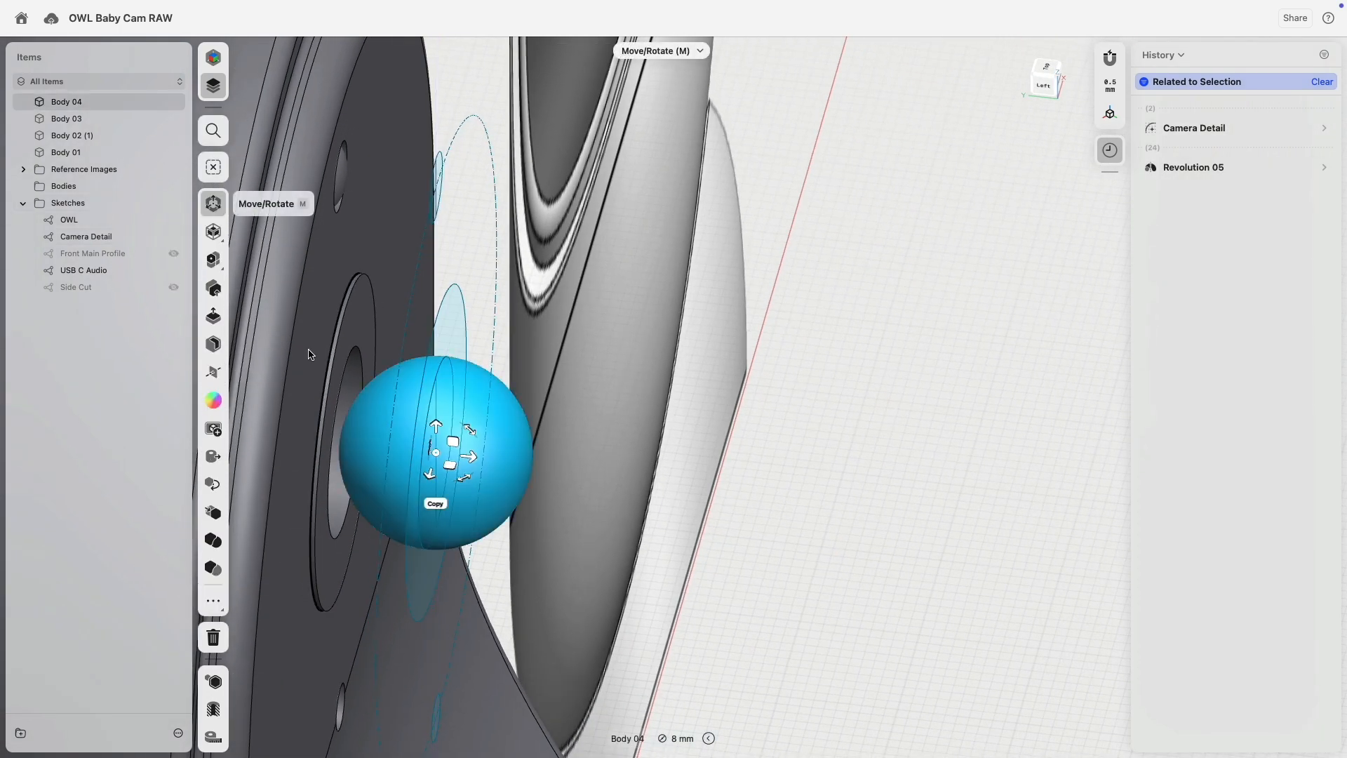
left_click(213, 260)
scroll(266, 302, "left", 3)
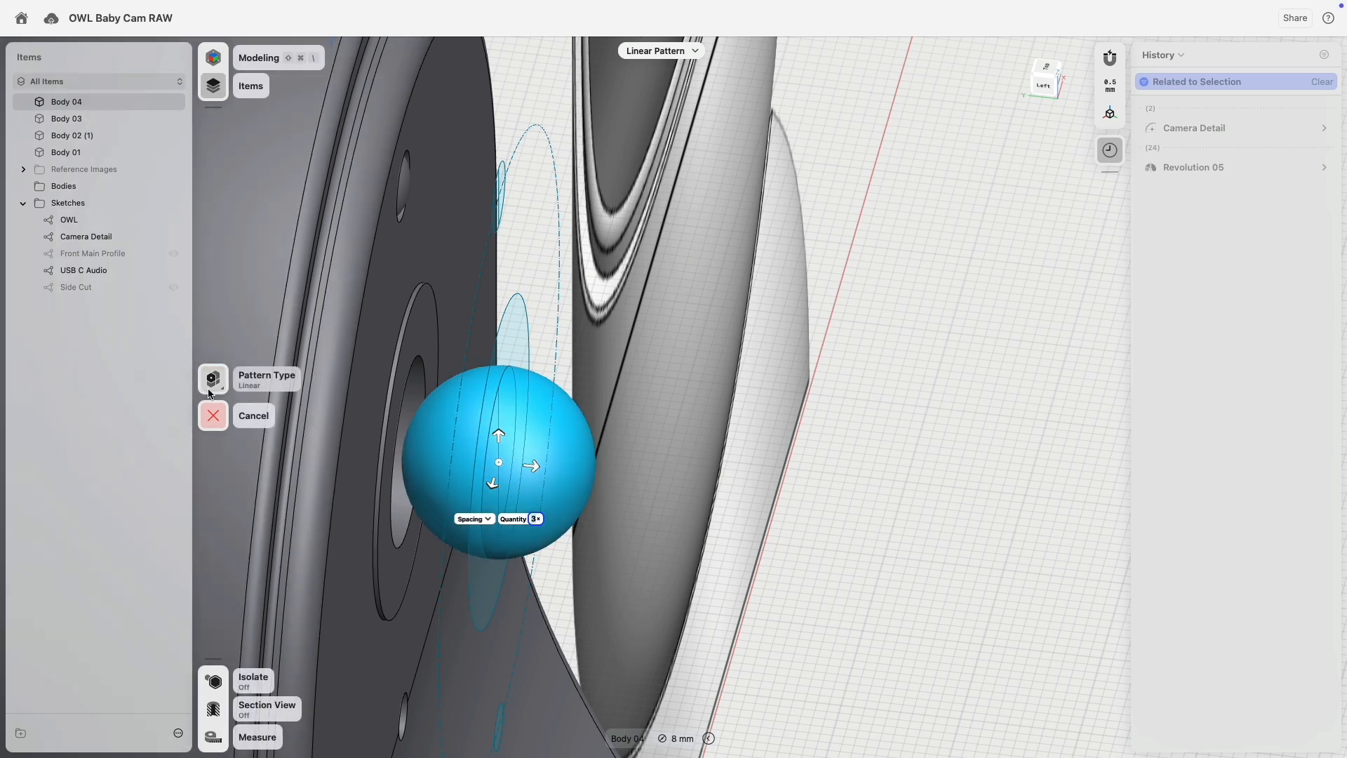
left_click(213, 414)
Scale the sphere to 0.86 and move it back into the side wall.
left_click(516, 461)
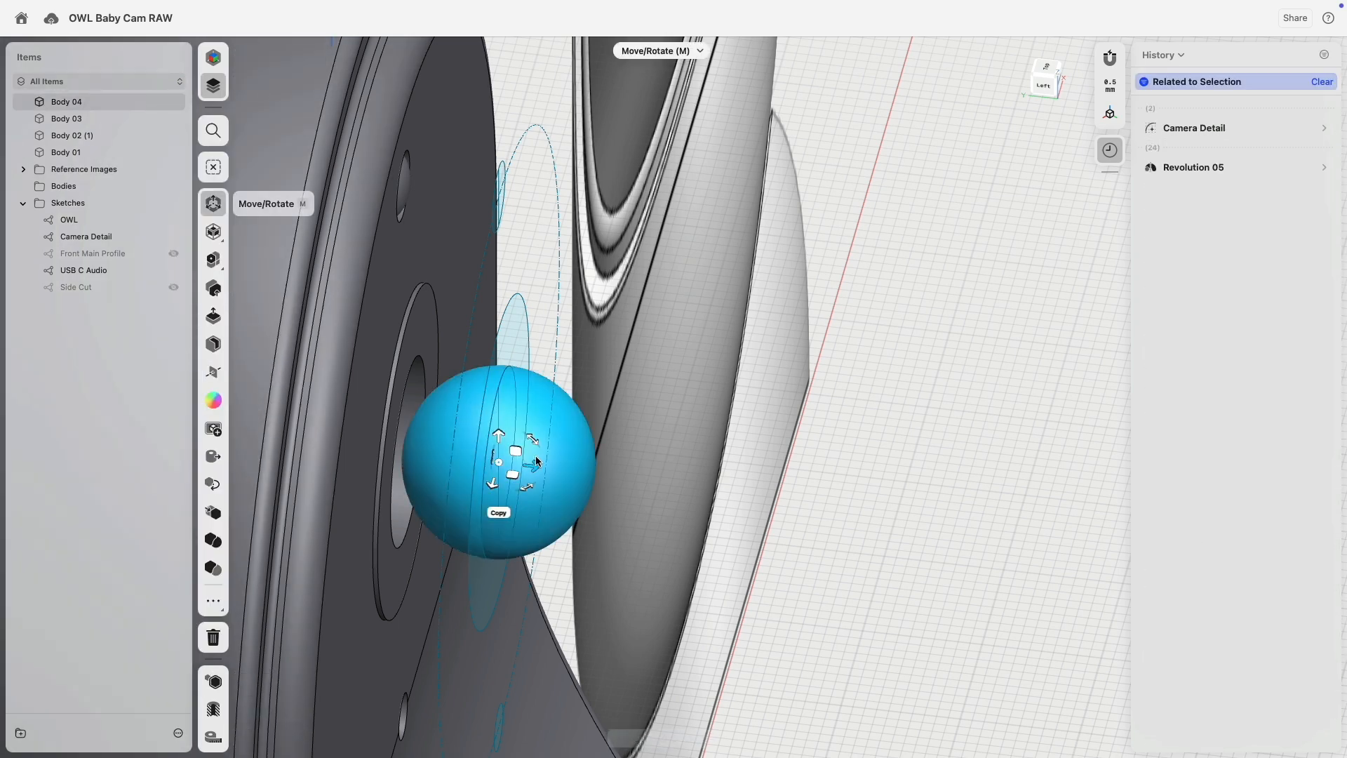
left_click(215, 234)
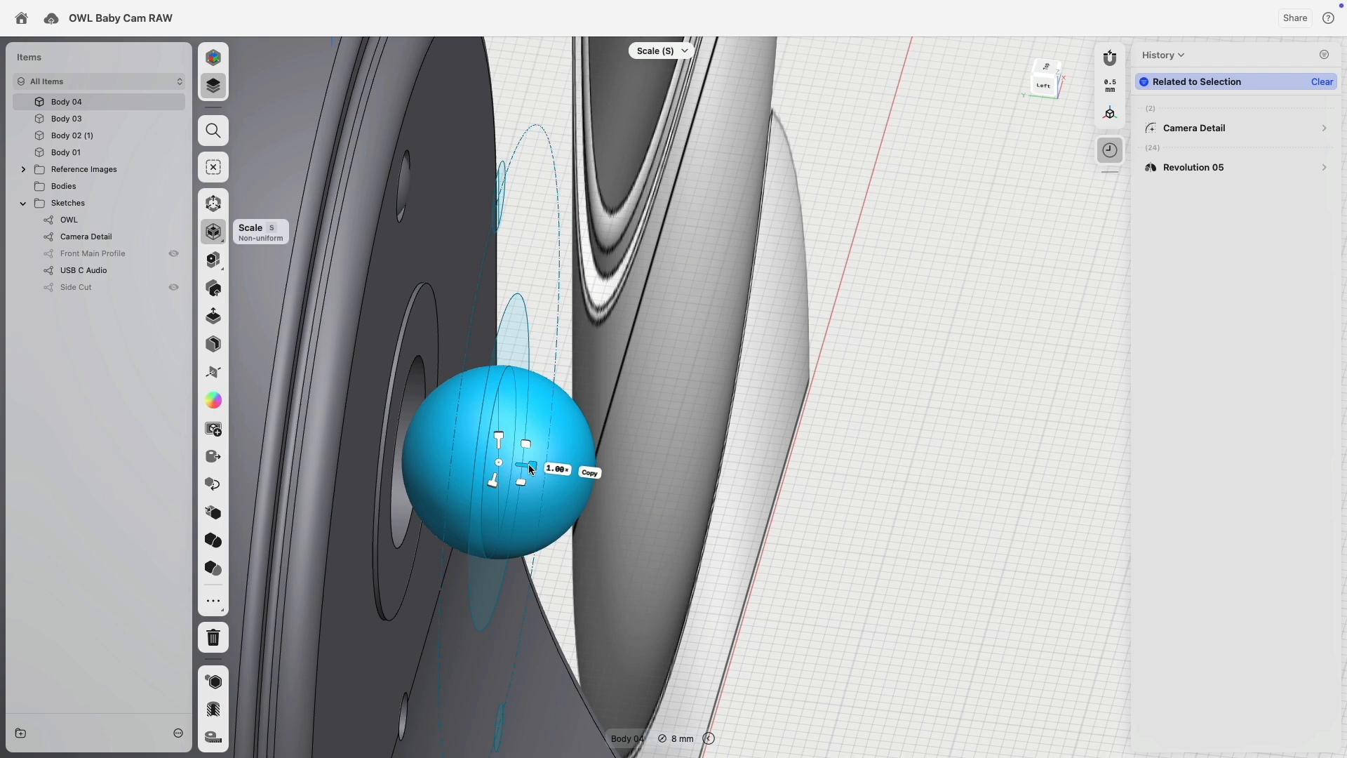
left_click_drag(530, 465, 425, 476)
left_click(213, 203)
right_click_drag(488, 470, 667, 448)
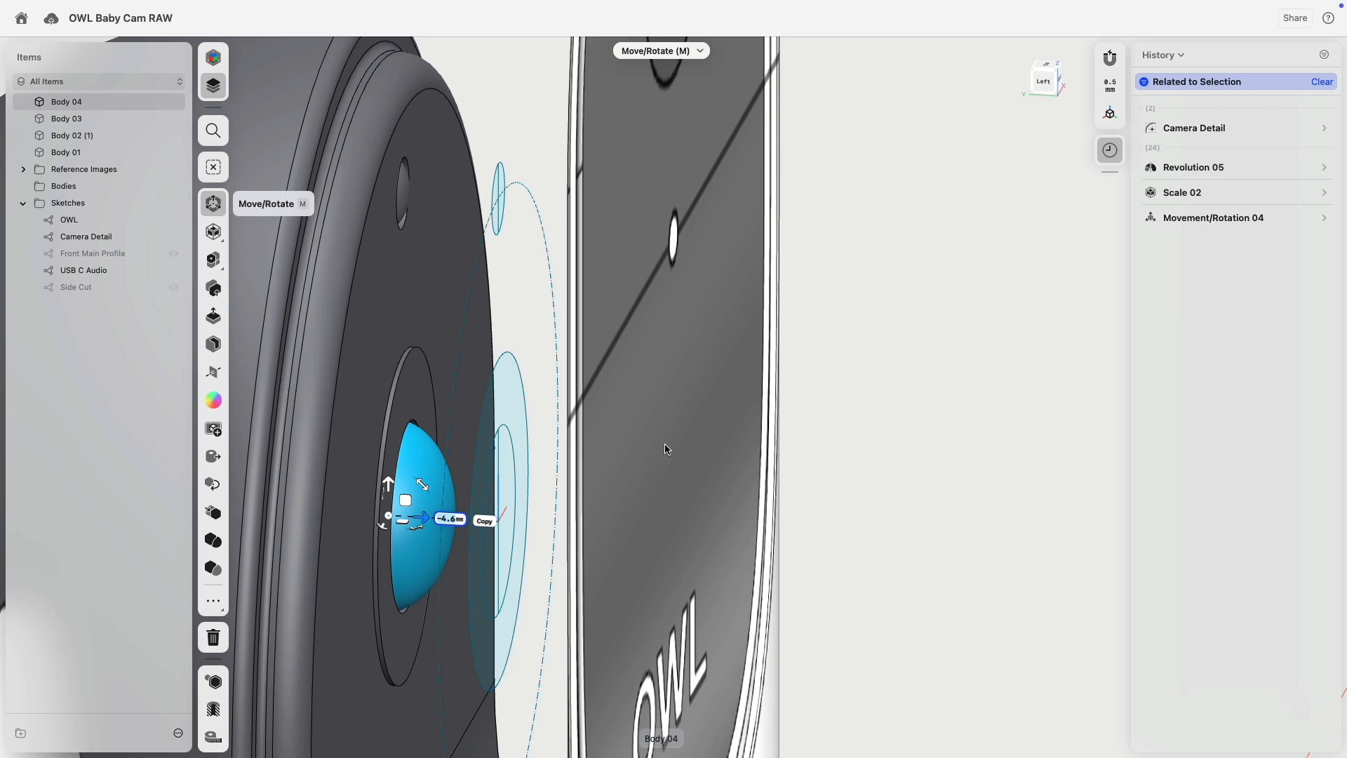
left_click(905, 386)
Move Movement/Rotation 04 before Scale 02 in History and edit Scale 02 to shrink the dome further.
scroll(885, 446, "down", 5)
scroll(885, 448, "down", 2)
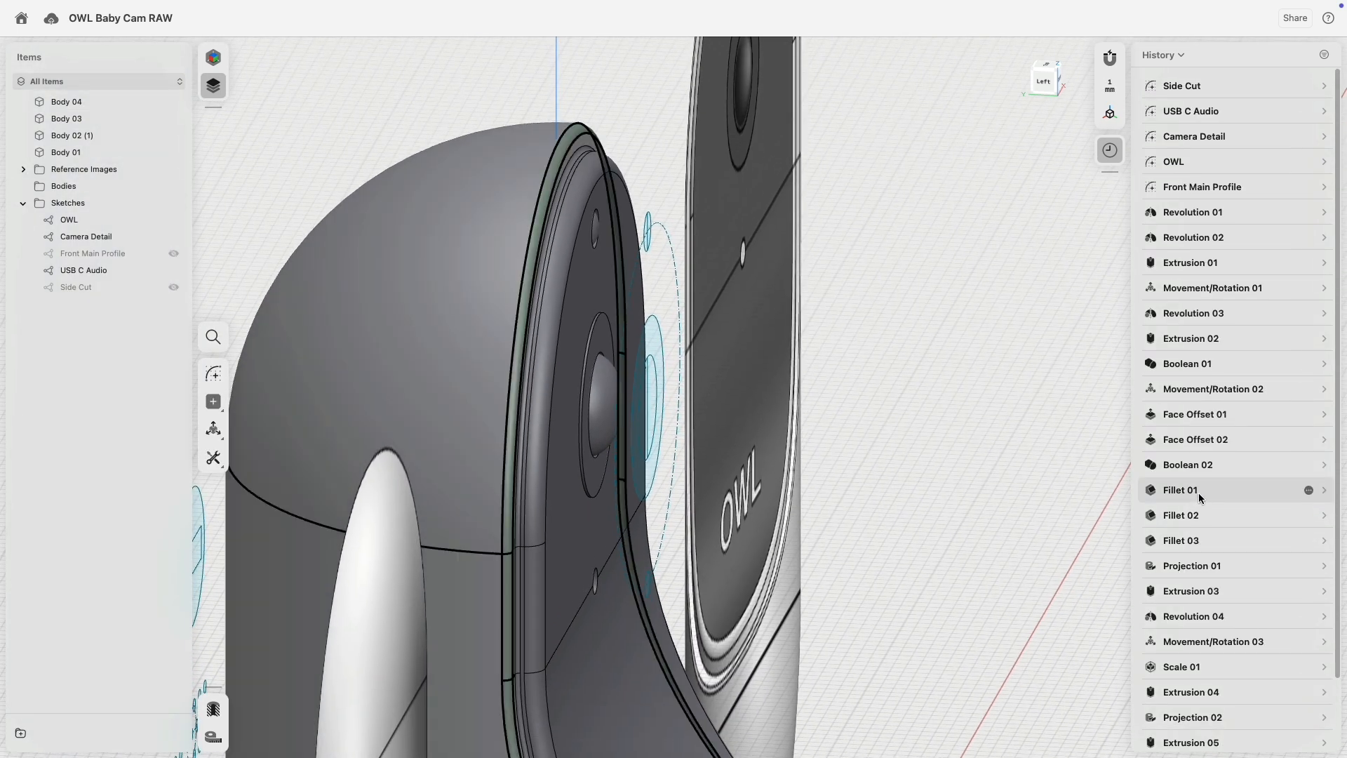
scroll(1199, 498, "down", 2)
left_click_drag(1188, 734, 1205, 701)
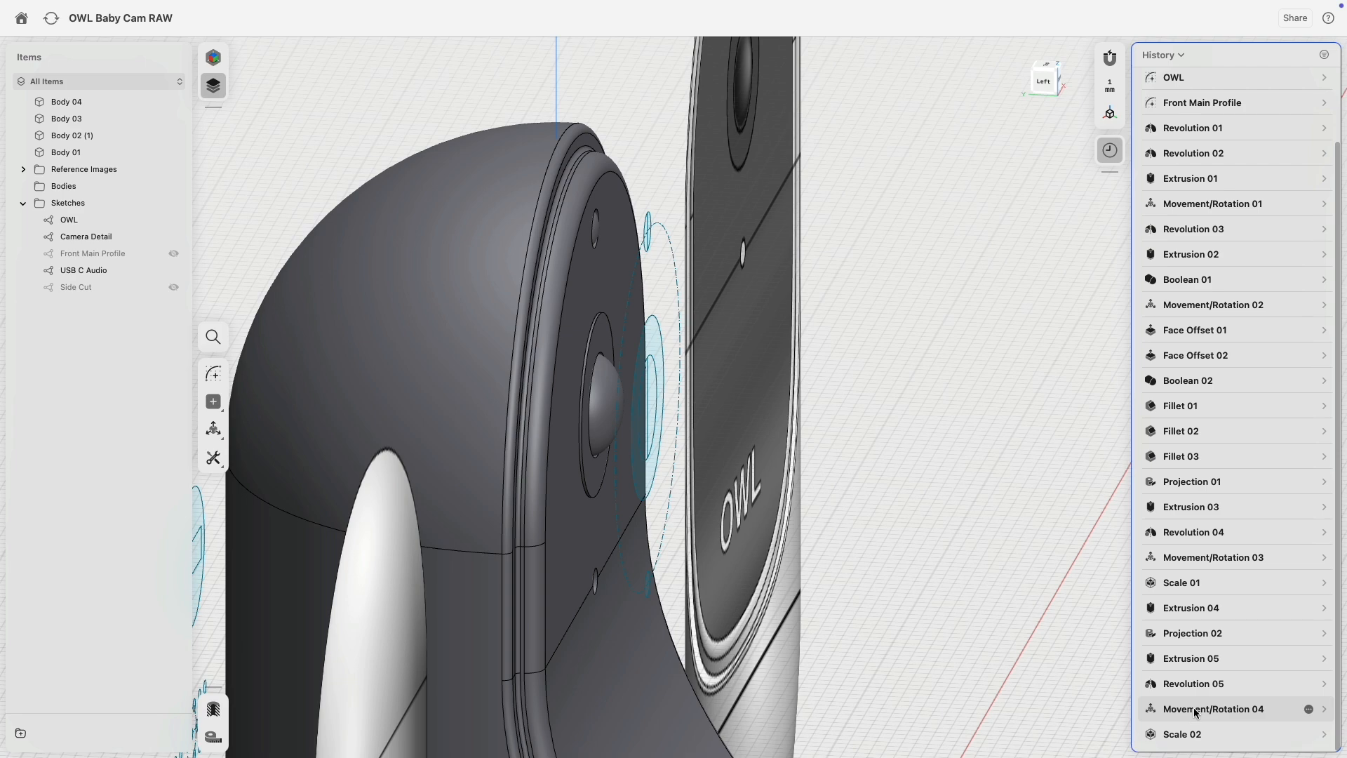
left_click(1187, 731)
scroll(595, 394, "up", 5)
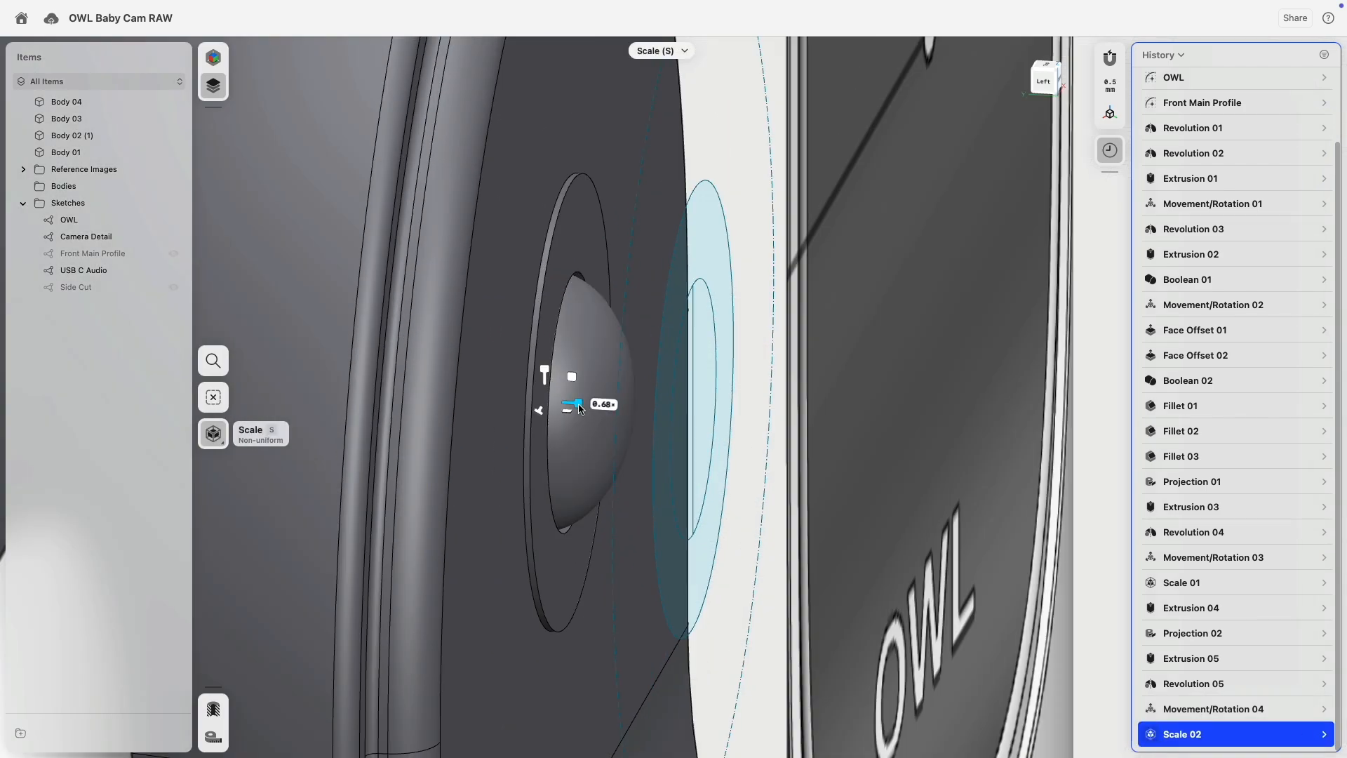
left_click_drag(580, 408, 565, 406)
scroll(590, 418, "down", 5)
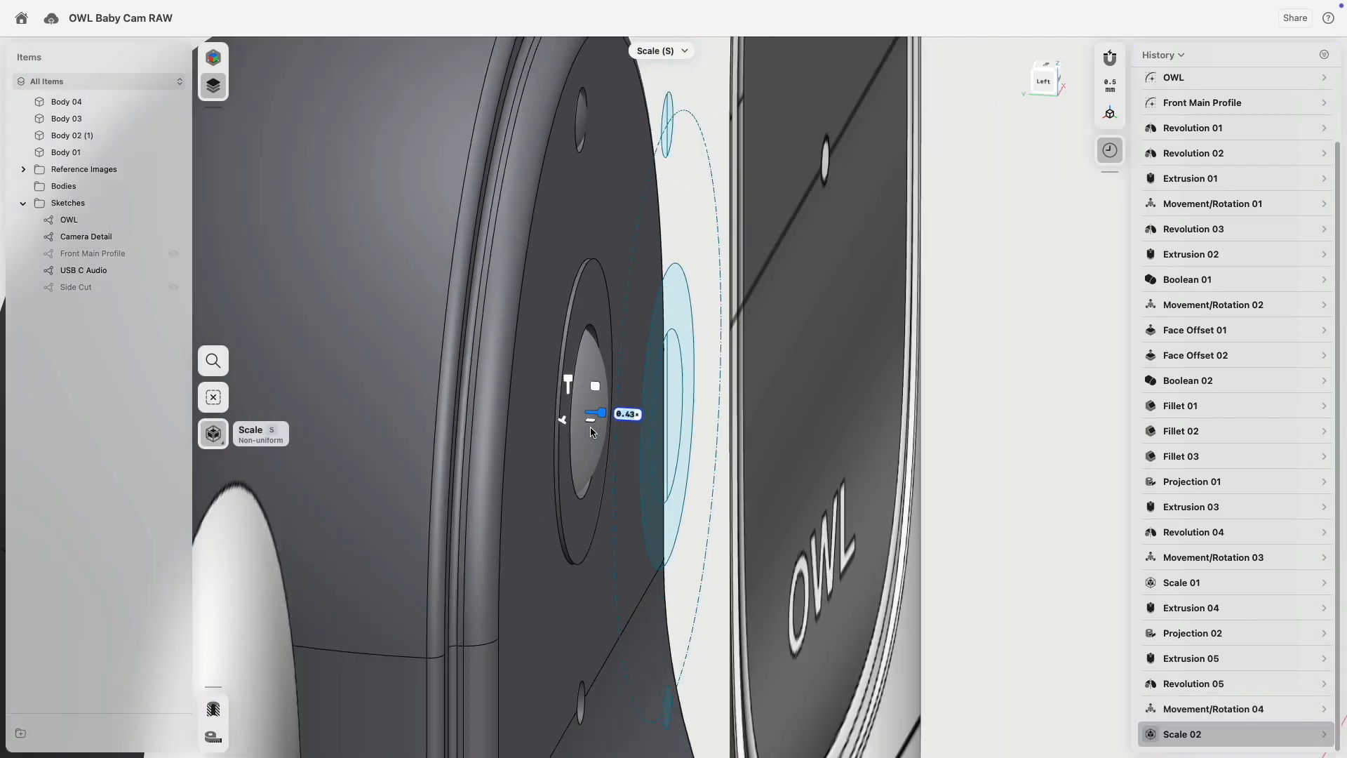
left_click(862, 309)
right_click_drag(861, 310, 720, 322)
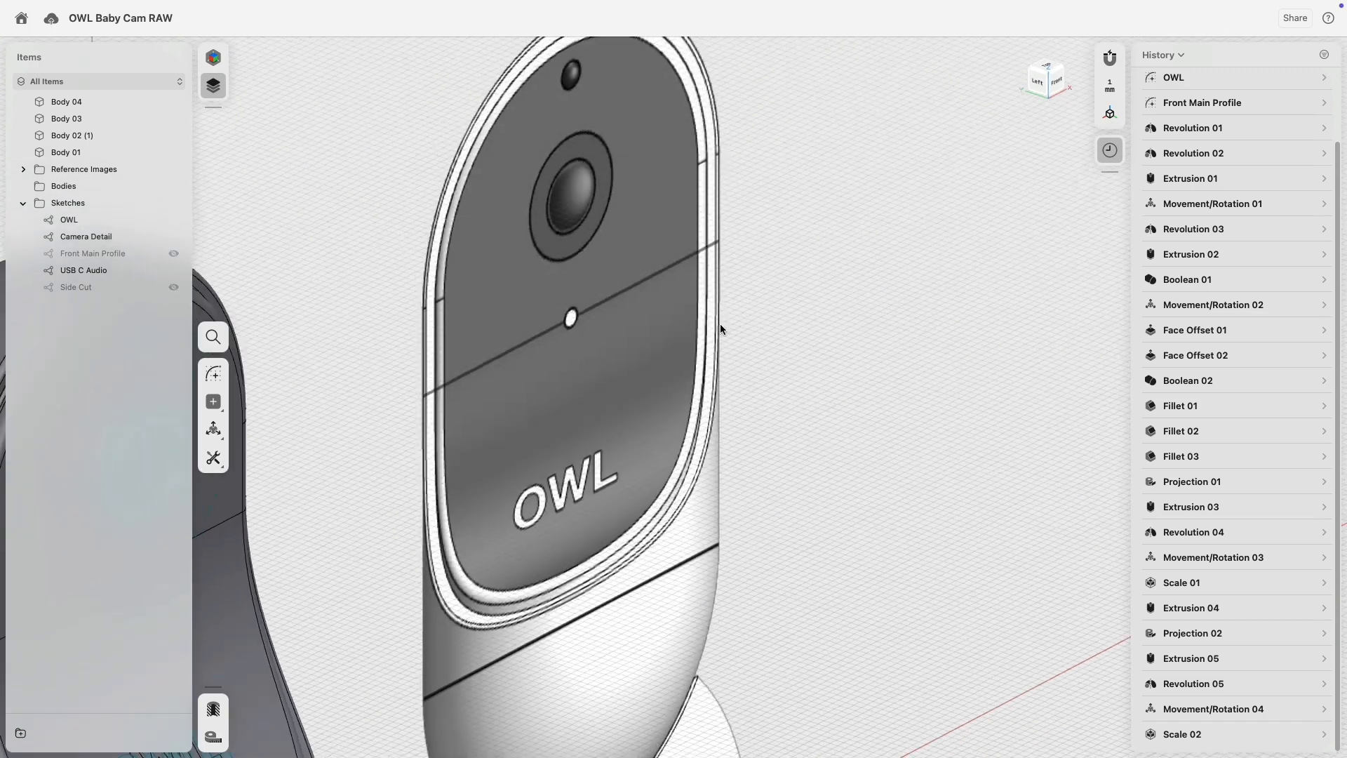
Fillet the upper small hole edge and two lower hole edges at 0.5 mm.
scroll(716, 323, "down", 4)
middle_click_drag(573, 319, 787, 247)
scroll(646, 339, "up", 1)
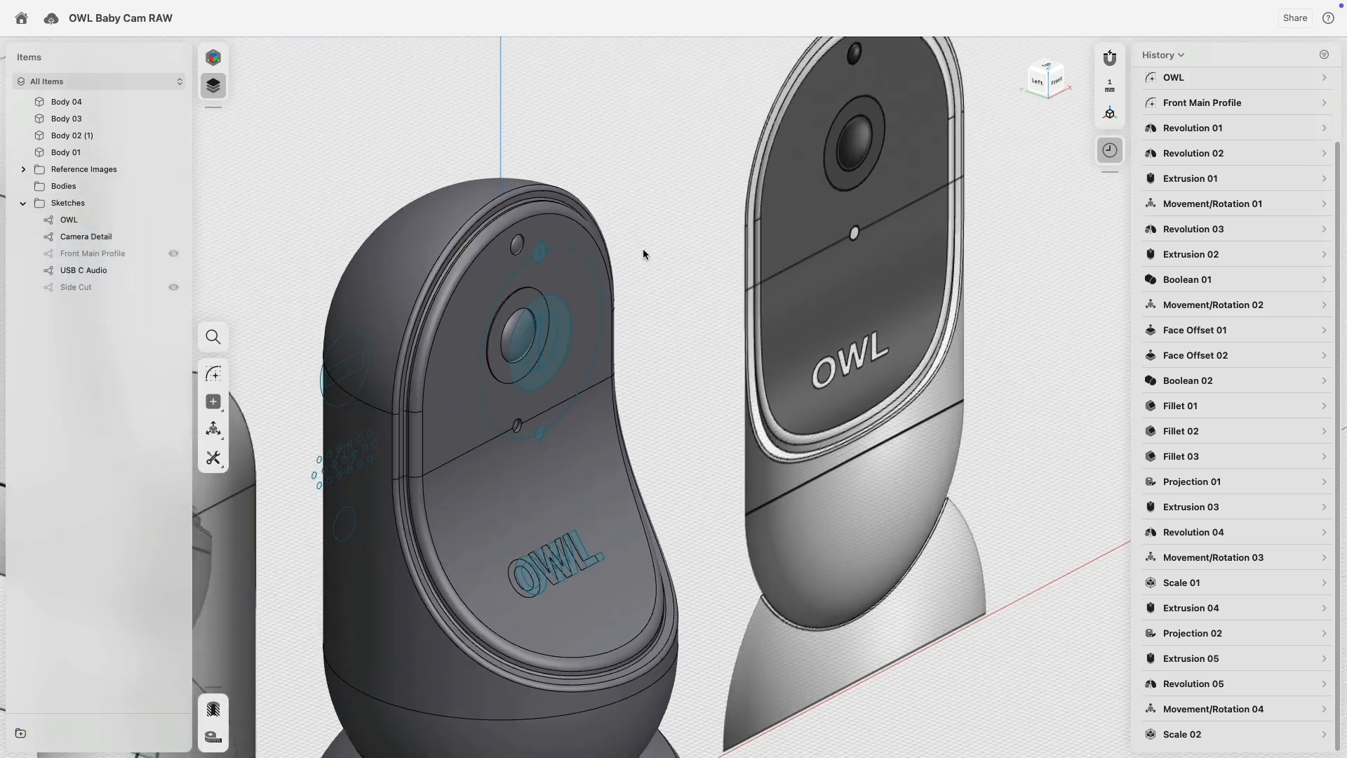
scroll(668, 264, "up", 5)
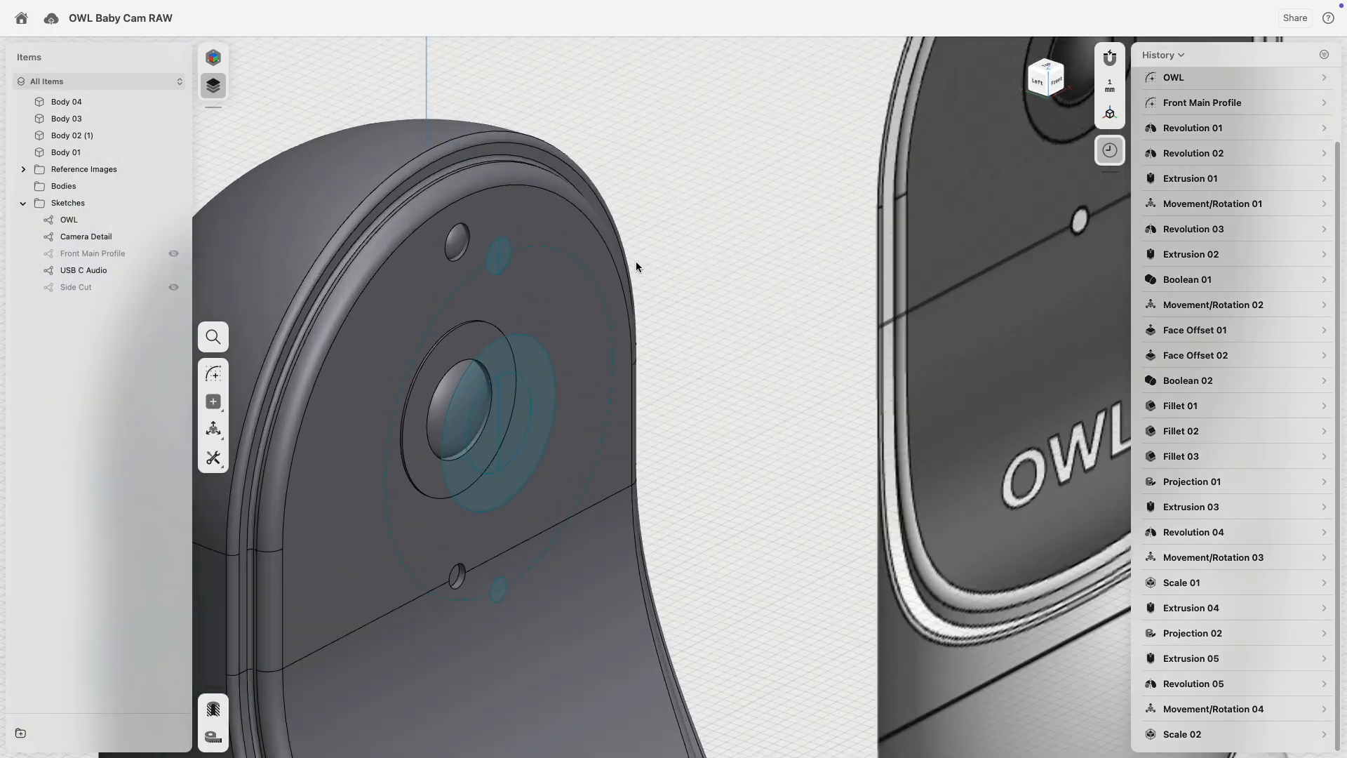
scroll(636, 261, "up", 2)
left_click(402, 268)
middle_click_drag(652, 322, 714, 178)
left_click(469, 559)
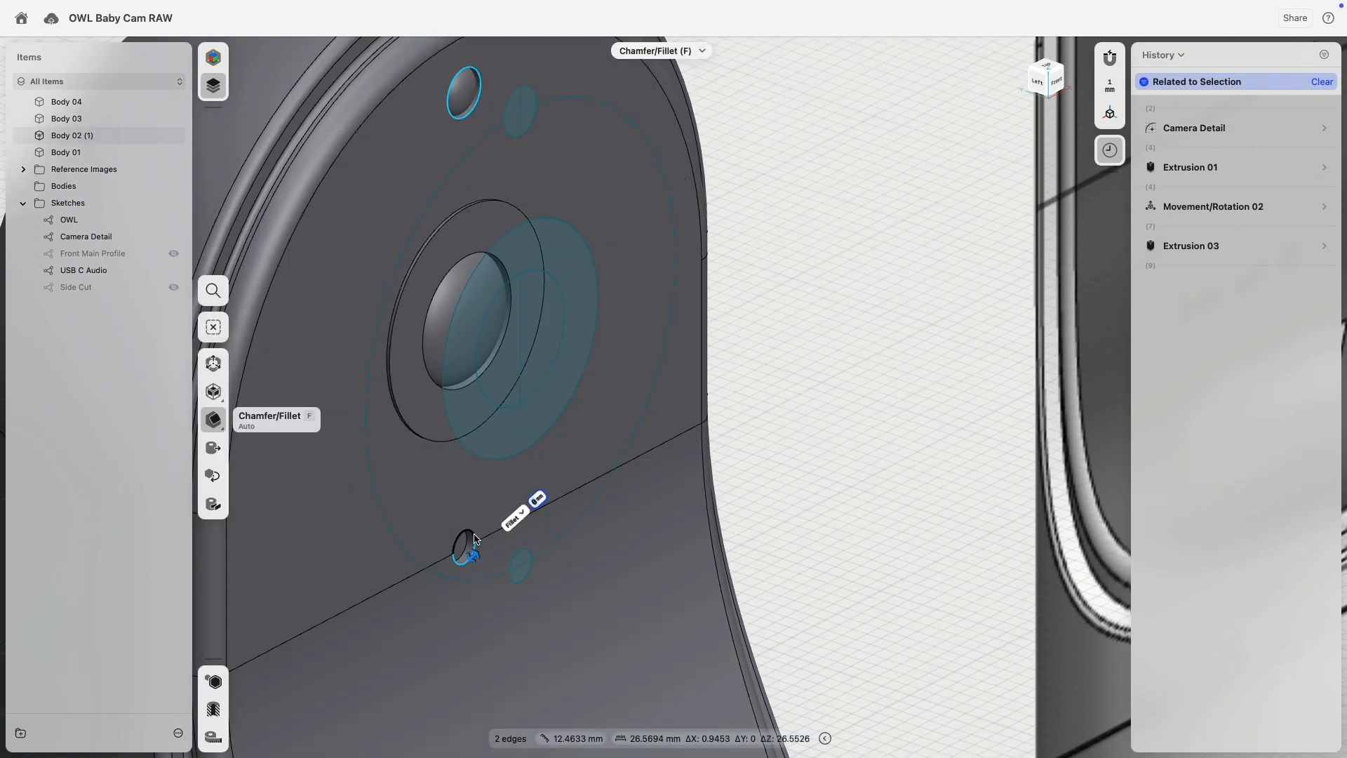
left_click(474, 539)
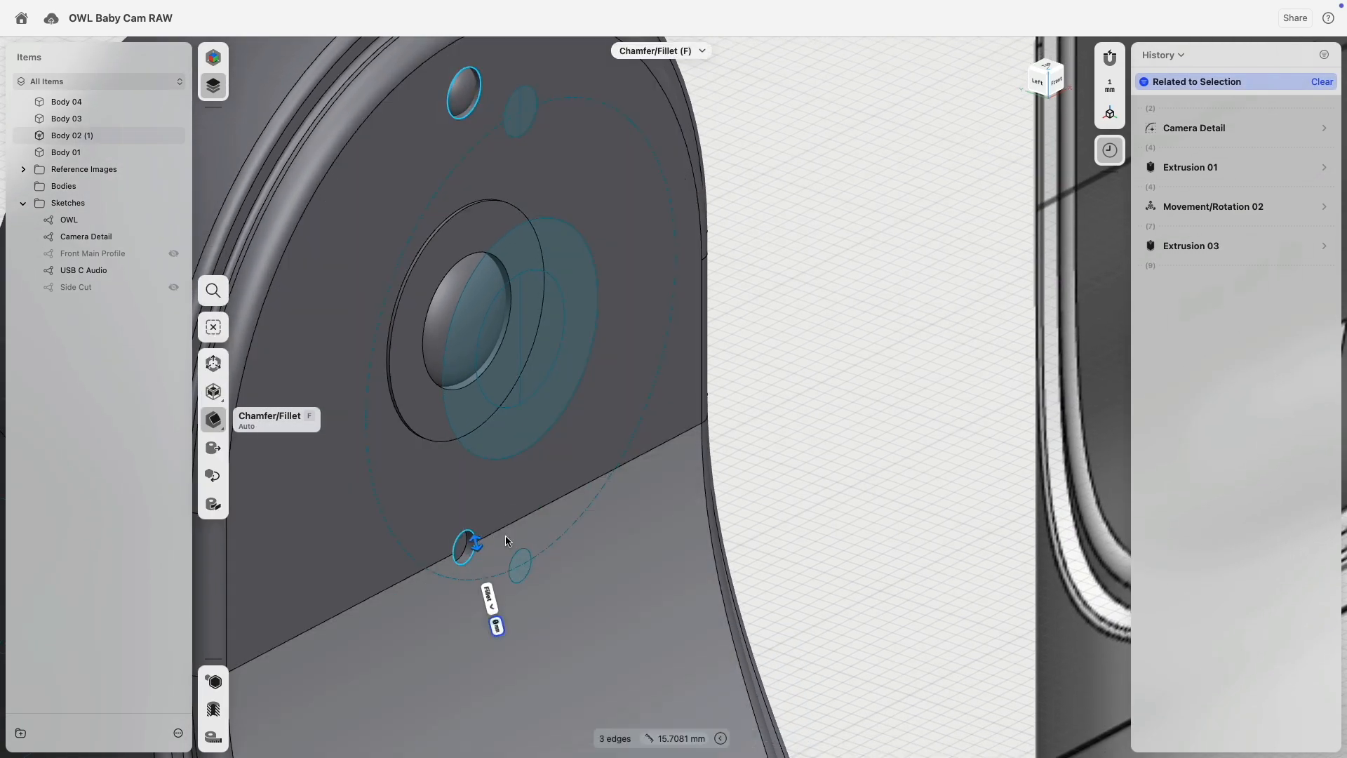
key("Return")
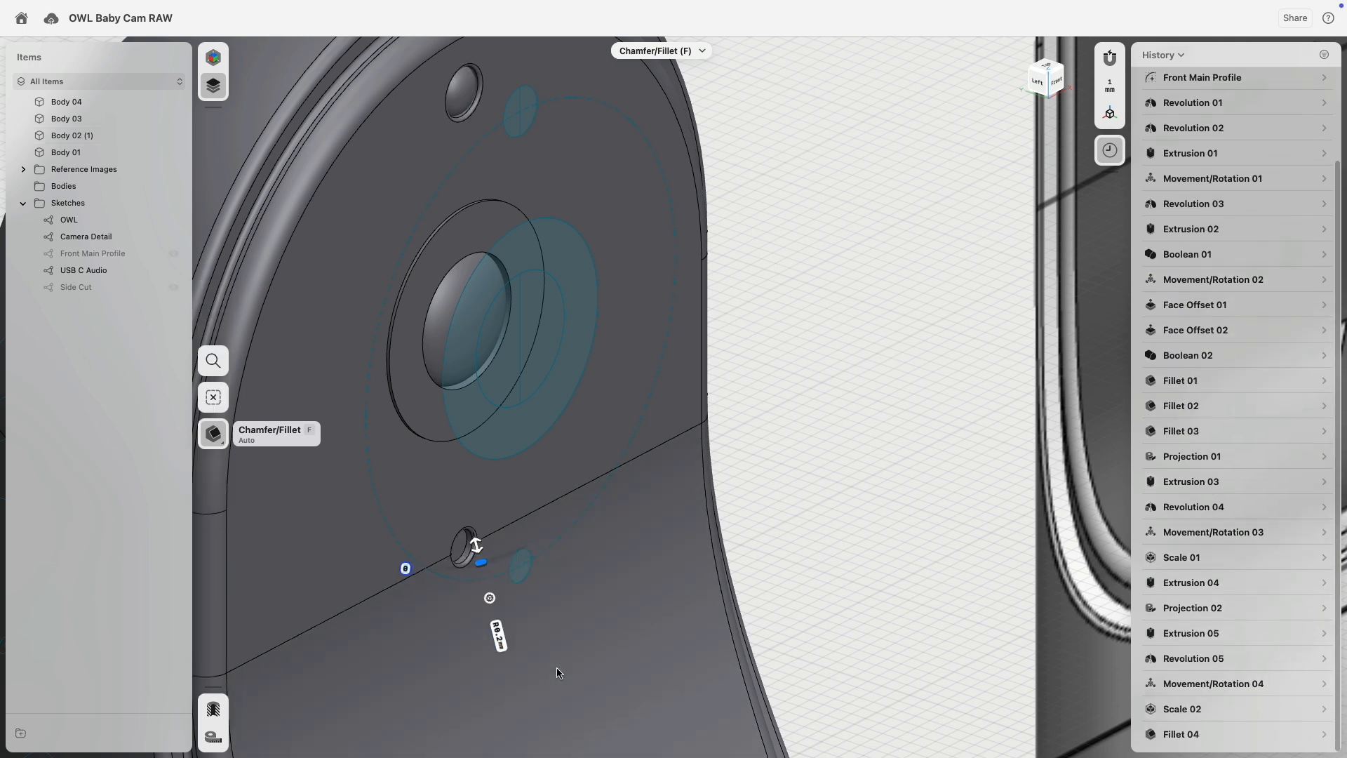
Edit Fillet 04 in History to add the lens rim edge.
middle_click_drag(801, 137, 835, 230)
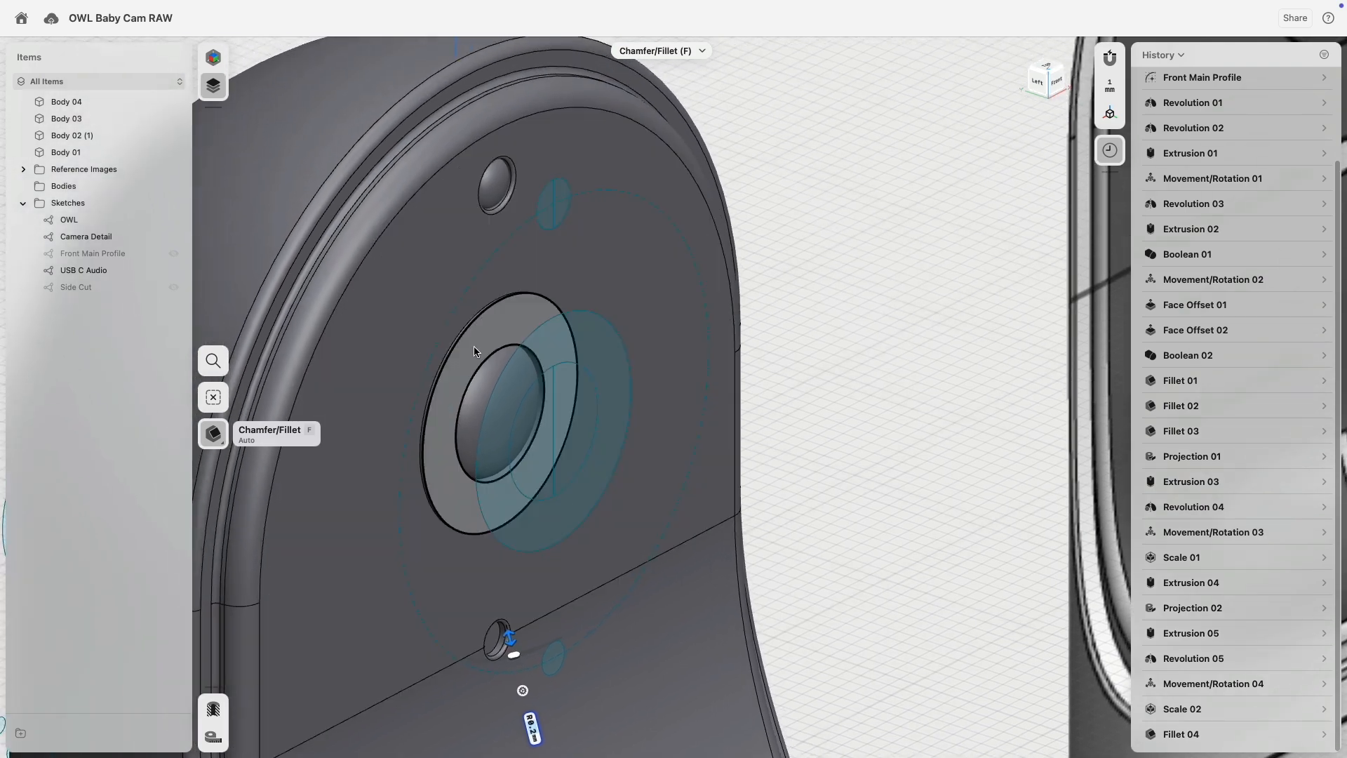
scroll(474, 351, "up", 3)
scroll(555, 363, "down", 6)
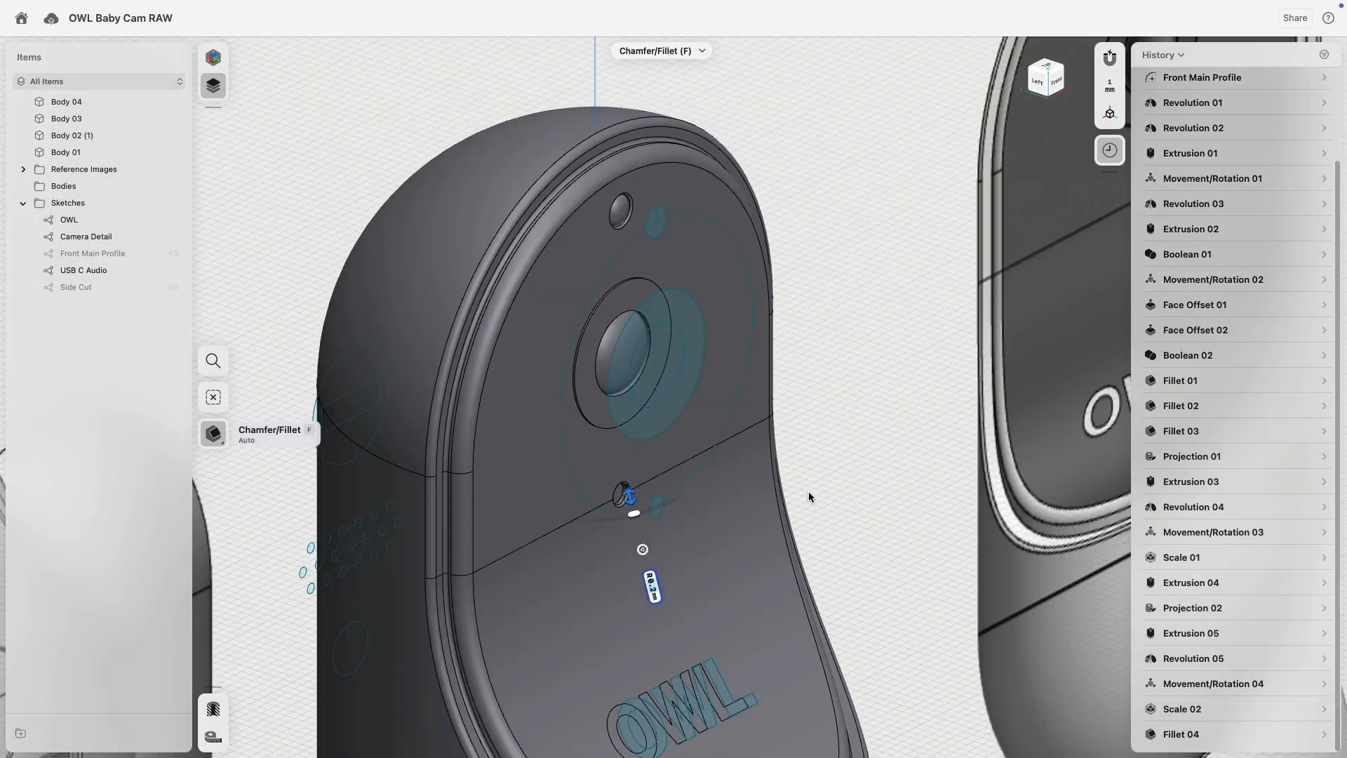
left_click(1325, 735)
left_click(1302, 545)
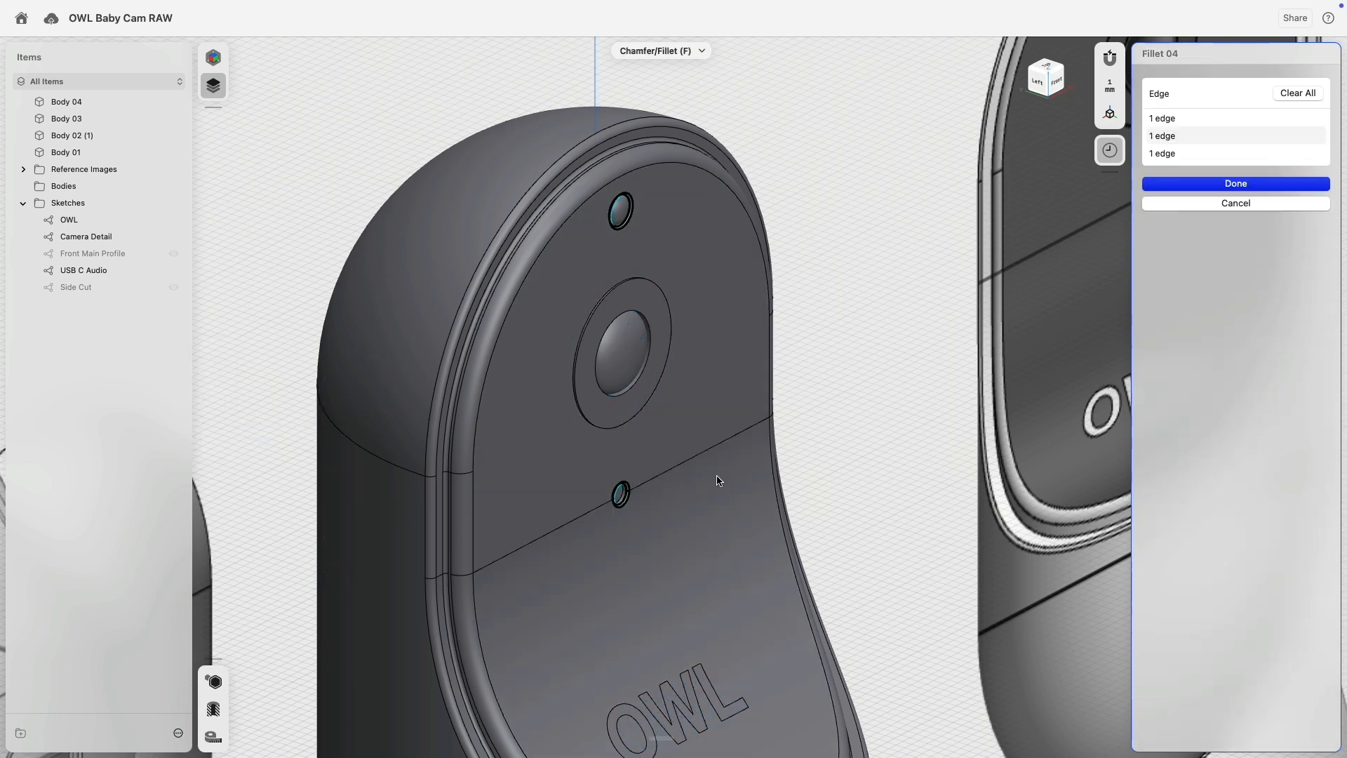
scroll(665, 368, "up", 5)
left_click(665, 366)
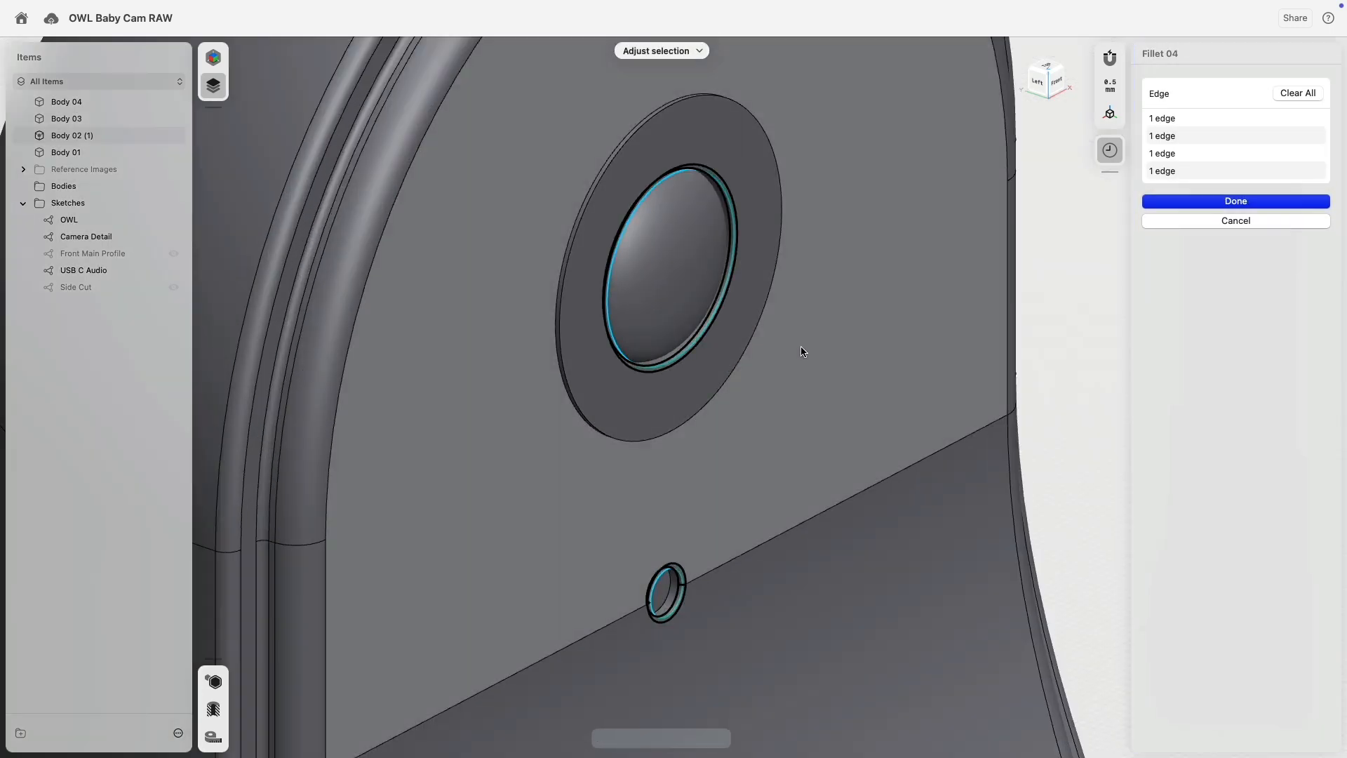
scroll(912, 368, "down", 5)
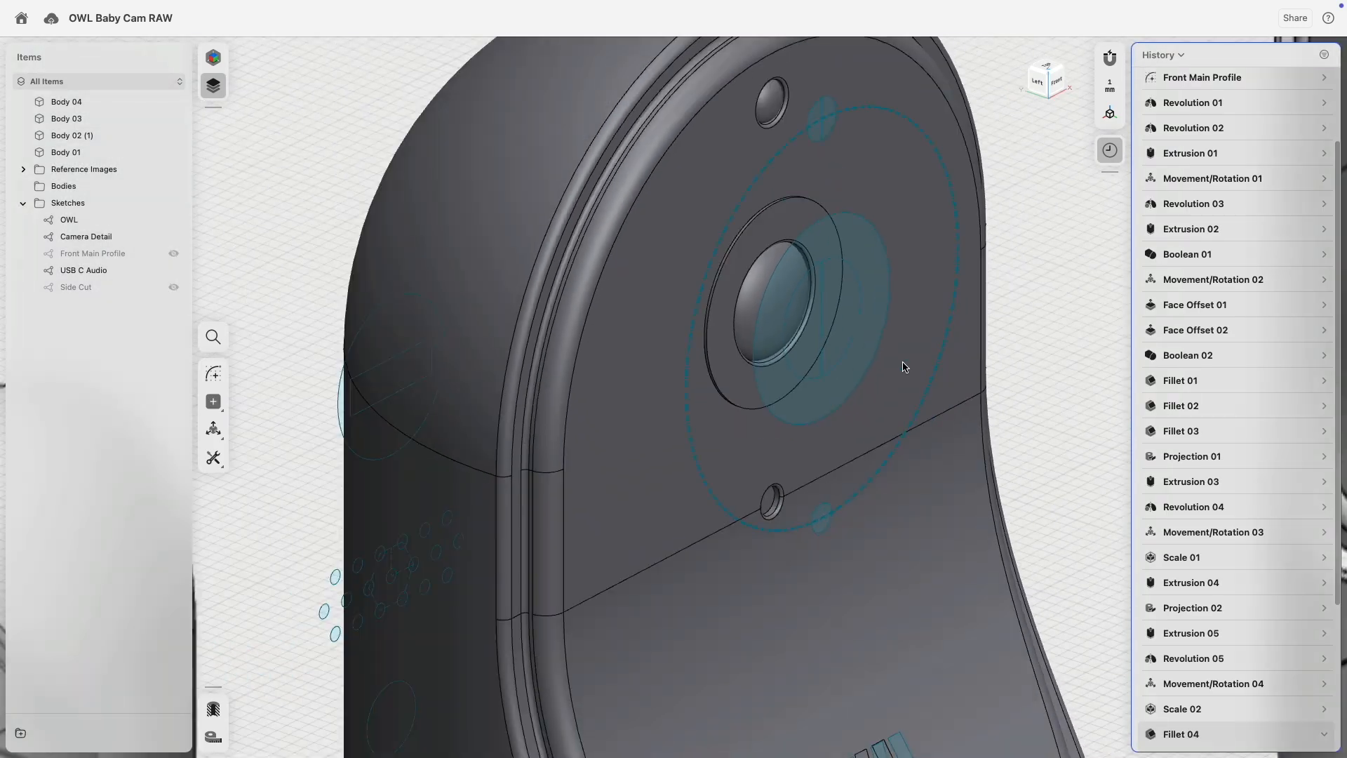
Fillet the lens ring's outer rim edges at 0.05 mm, then select a face on the rim.
scroll(769, 180, "up", 5)
scroll(772, 241, "up", 6)
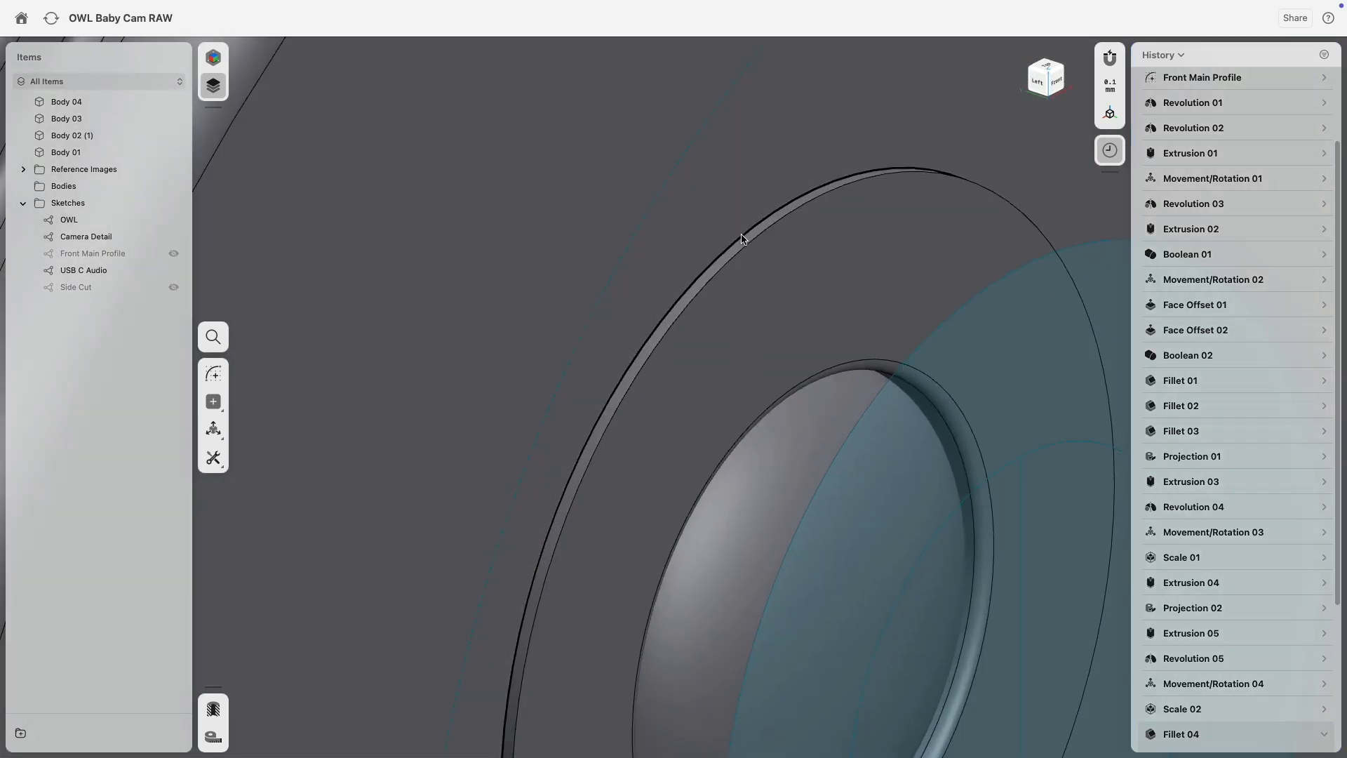
left_click(742, 239)
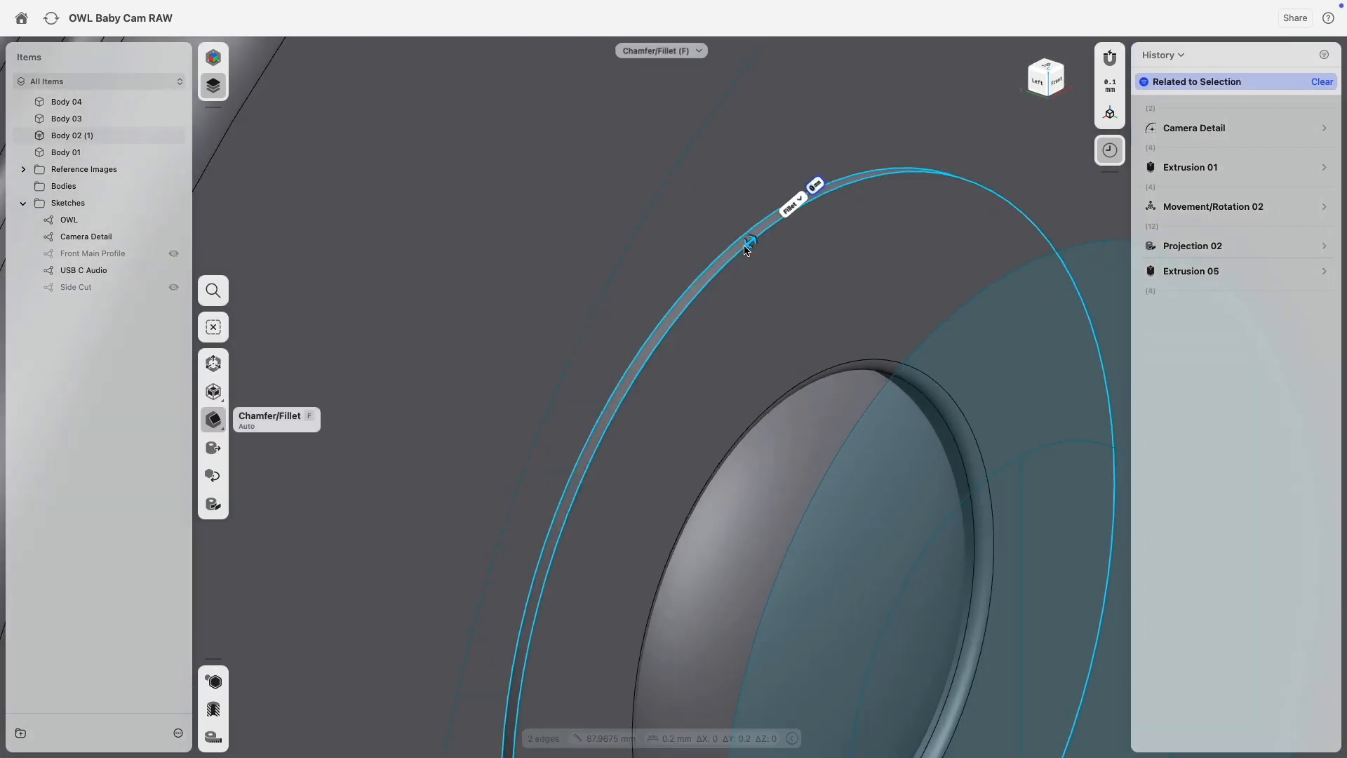
type("0.05")
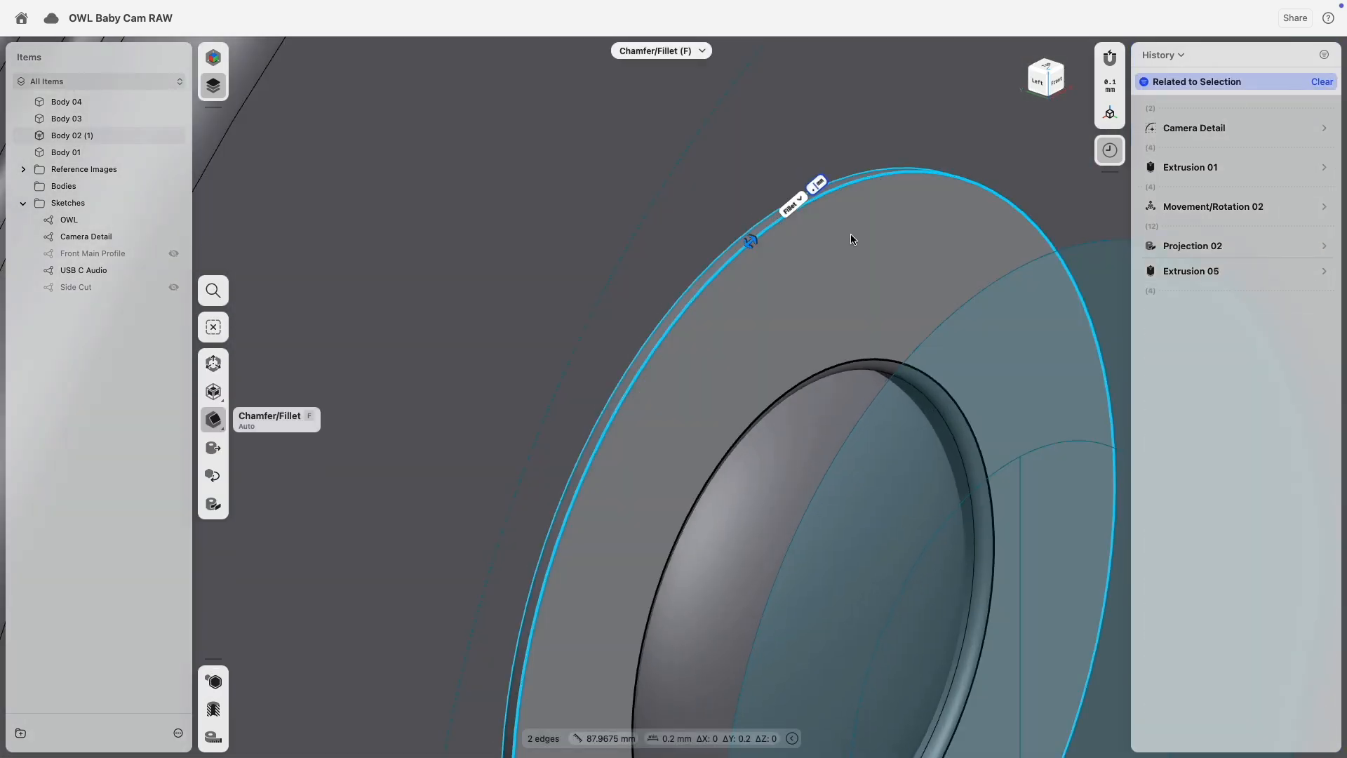
key("Return")
scroll(851, 240, "down", 8)
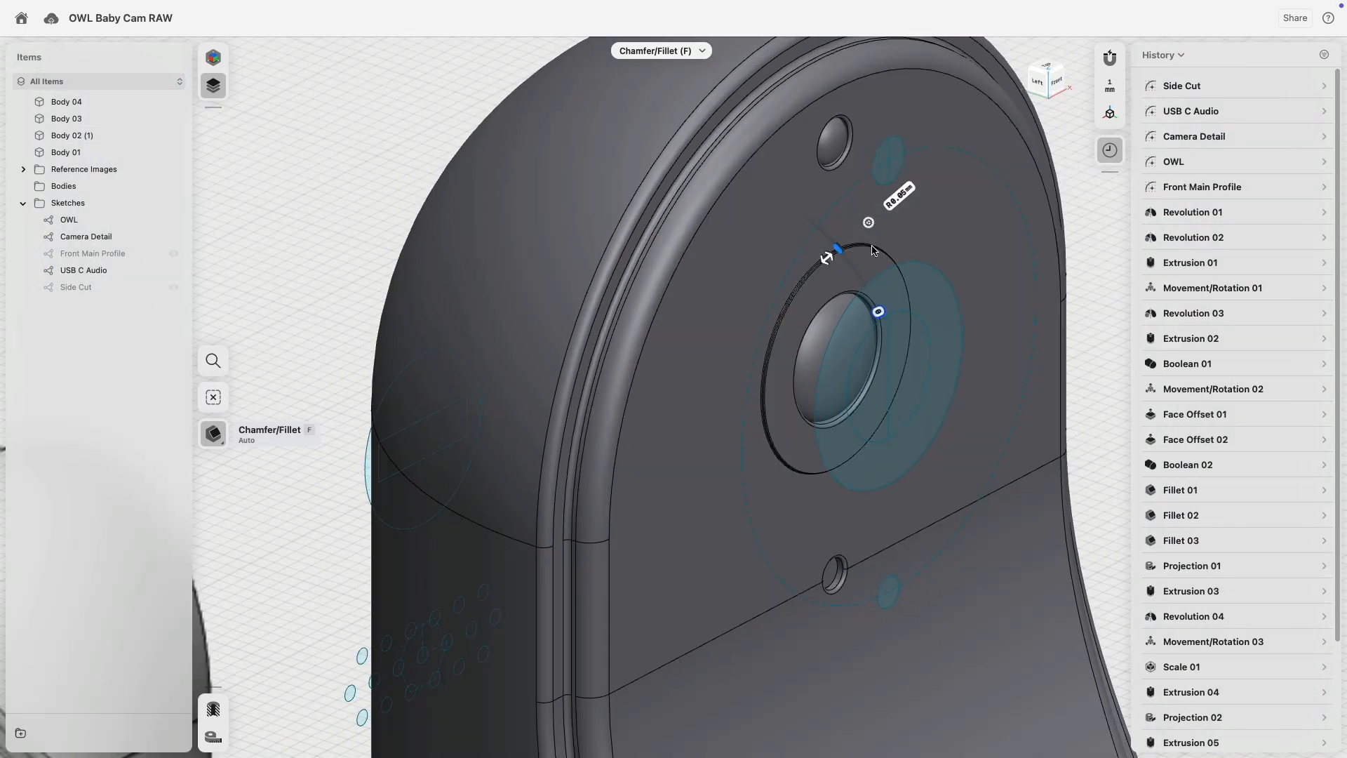
scroll(872, 250, "up", 8)
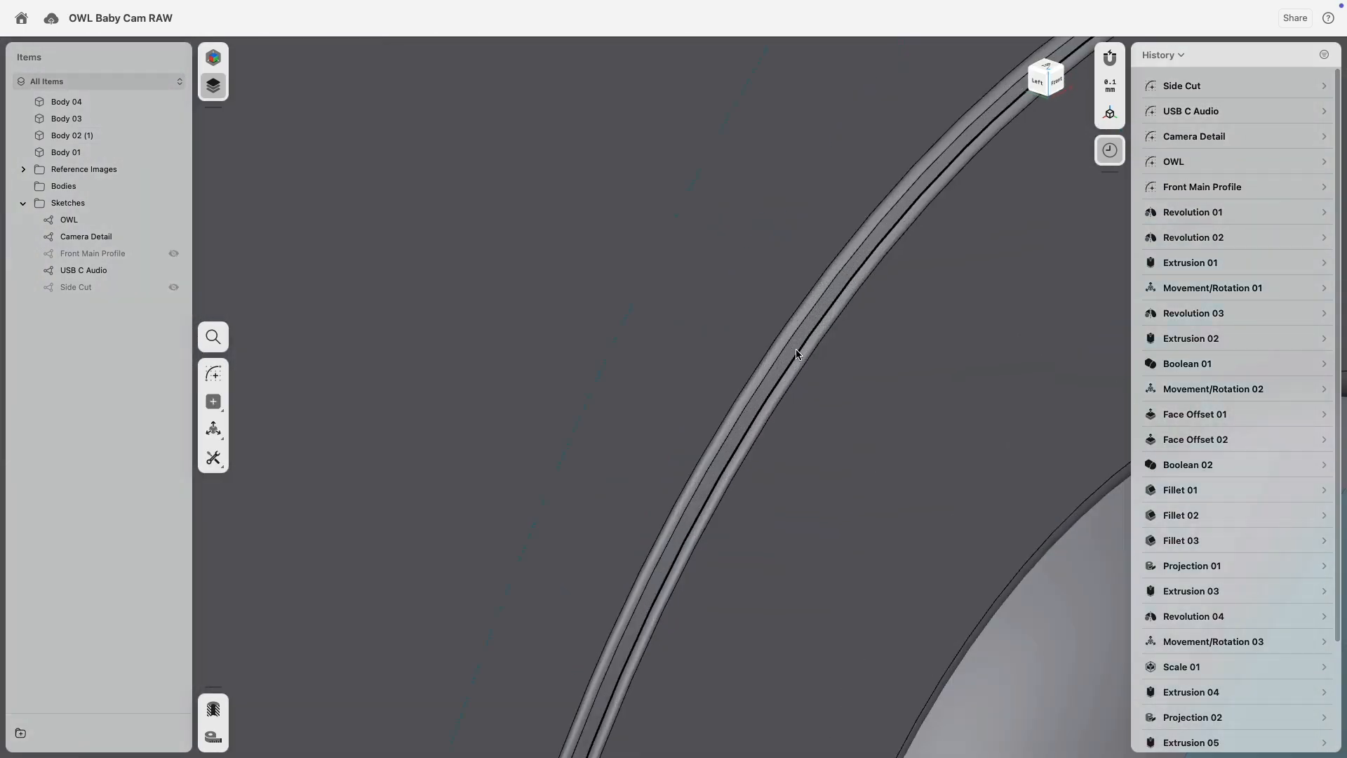
left_click(789, 352)
scroll(789, 352, "down", 8)
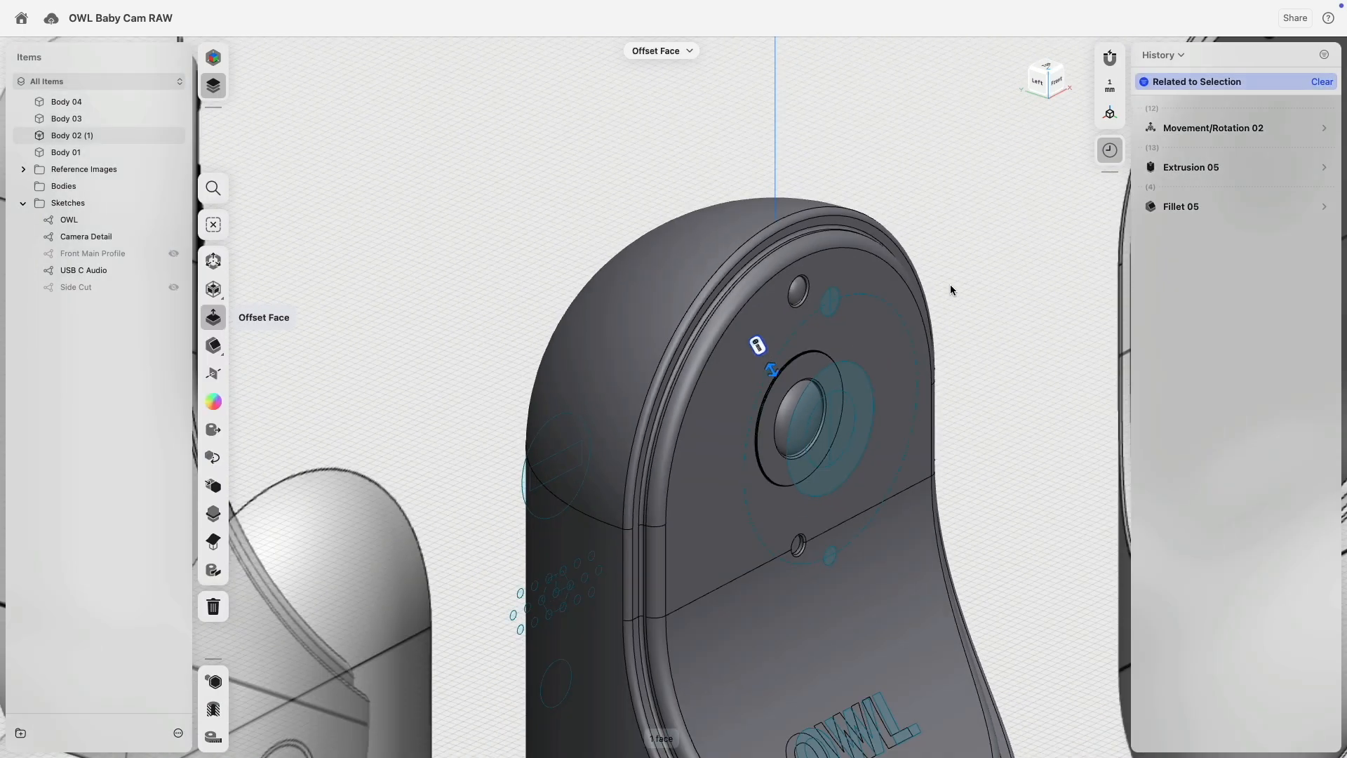
Clear the selection and orbit around the models to view the camera's right side.
left_click(950, 289)
right_click_drag(986, 299, 997, 350)
middle_click_drag(1028, 439, 934, 348)
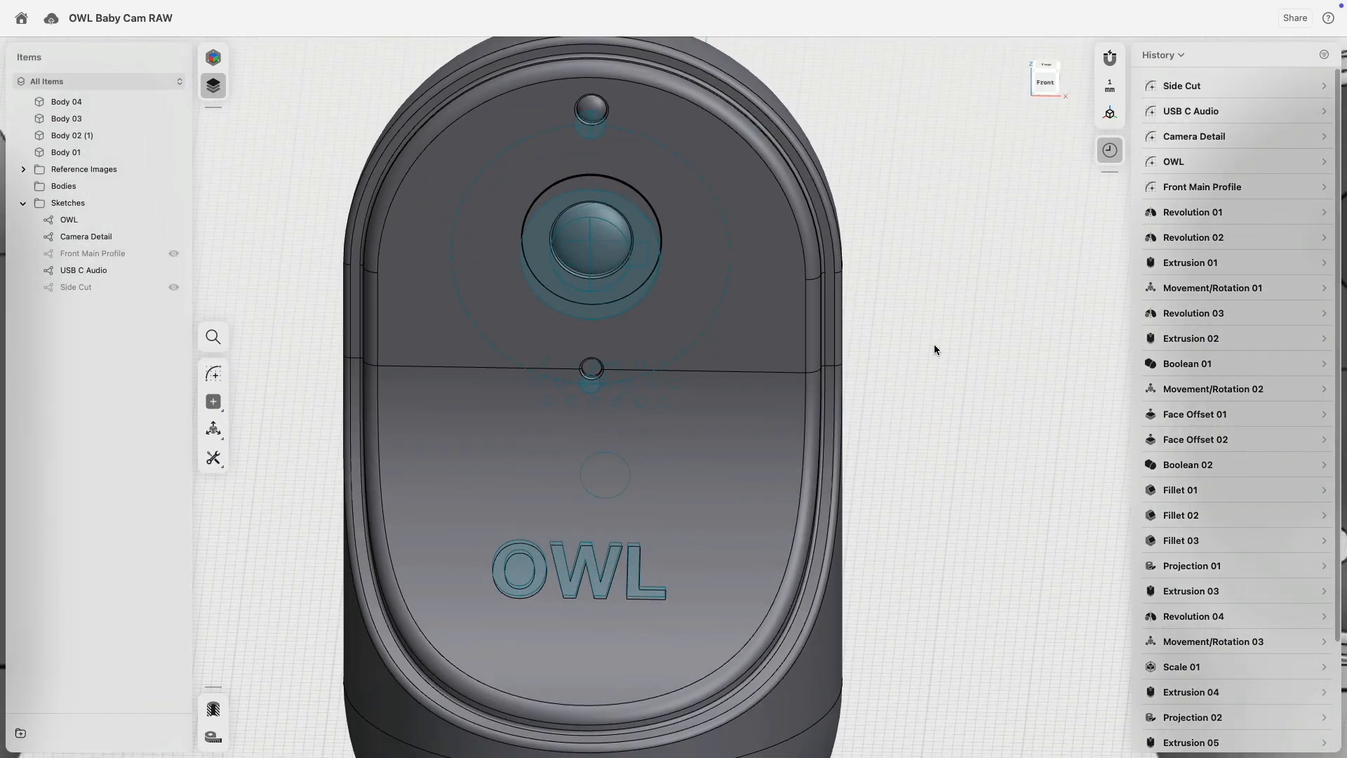
right_click_drag(983, 326, 1015, 319)
scroll(1016, 320, "down", 10)
right_click_drag(747, 338, 934, 348)
scroll(656, 490, "up", 8)
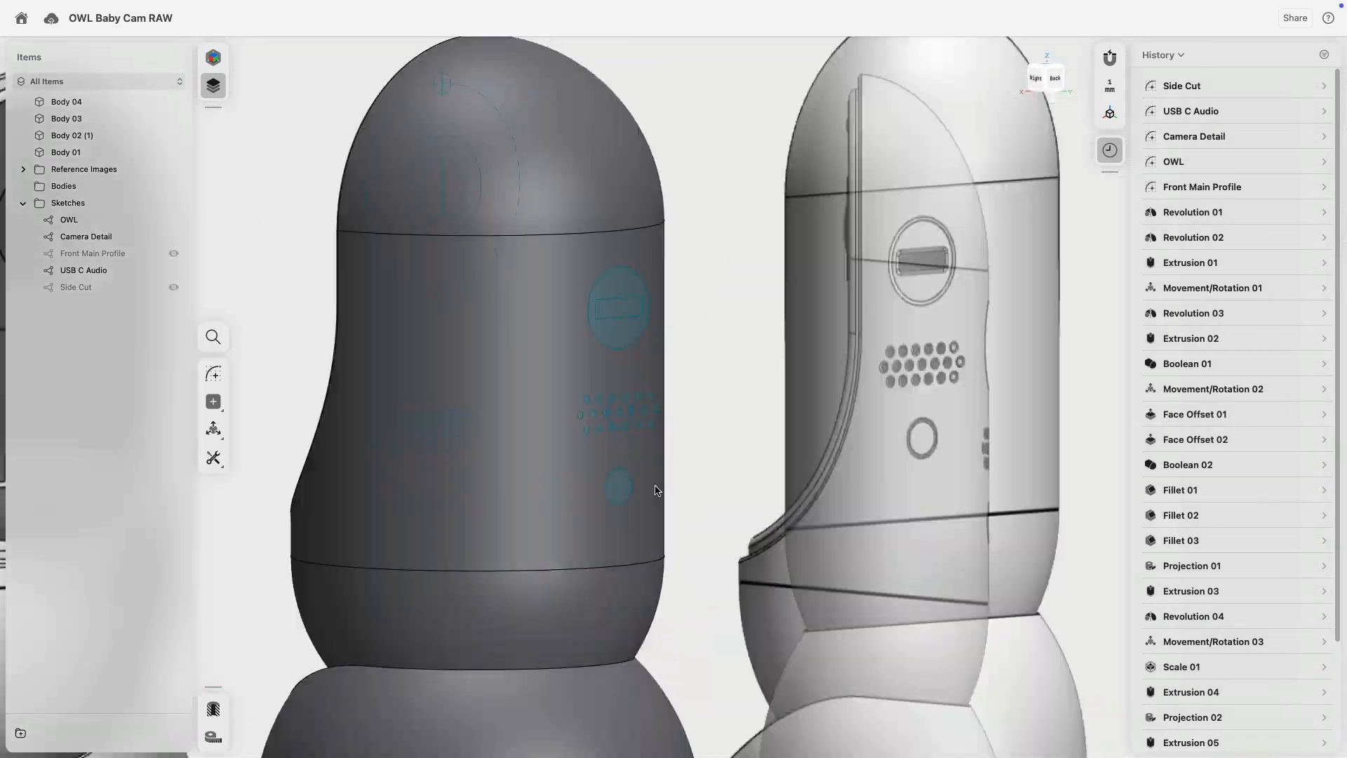
scroll(656, 490, "up", 4)
right_click_drag(772, 364, 795, 329)
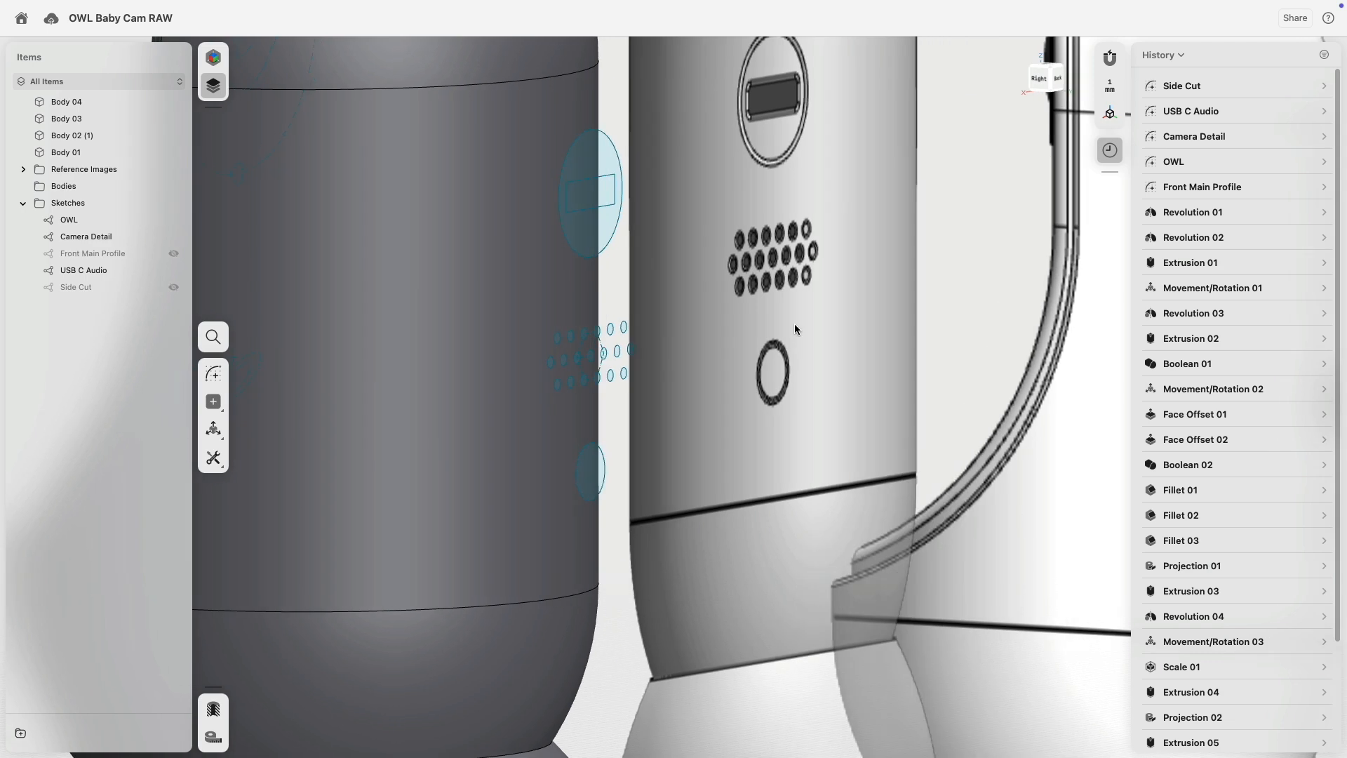
scroll(794, 329, "down", 10)
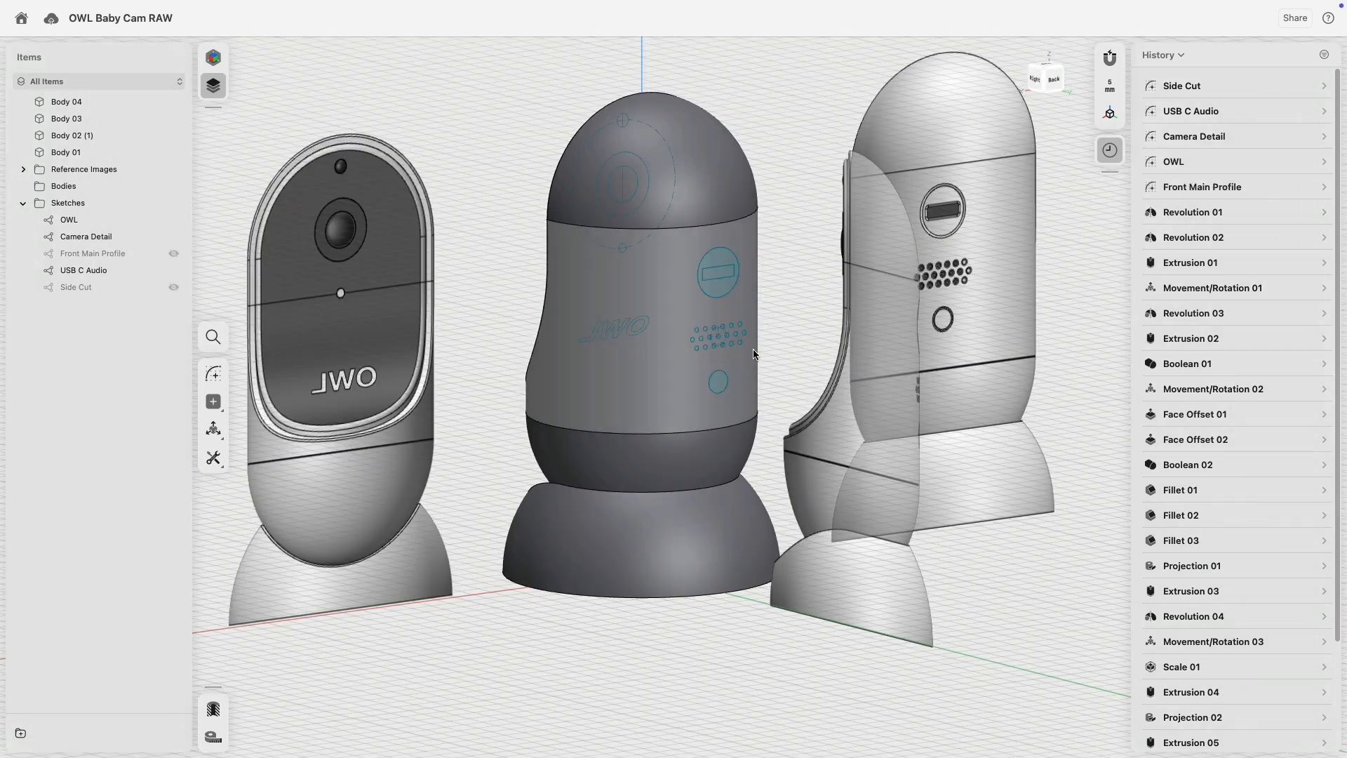
Hide the Reference Images and open the USB C Audio sketch for editing.
left_click(174, 169)
scroll(854, 373, "up", 10)
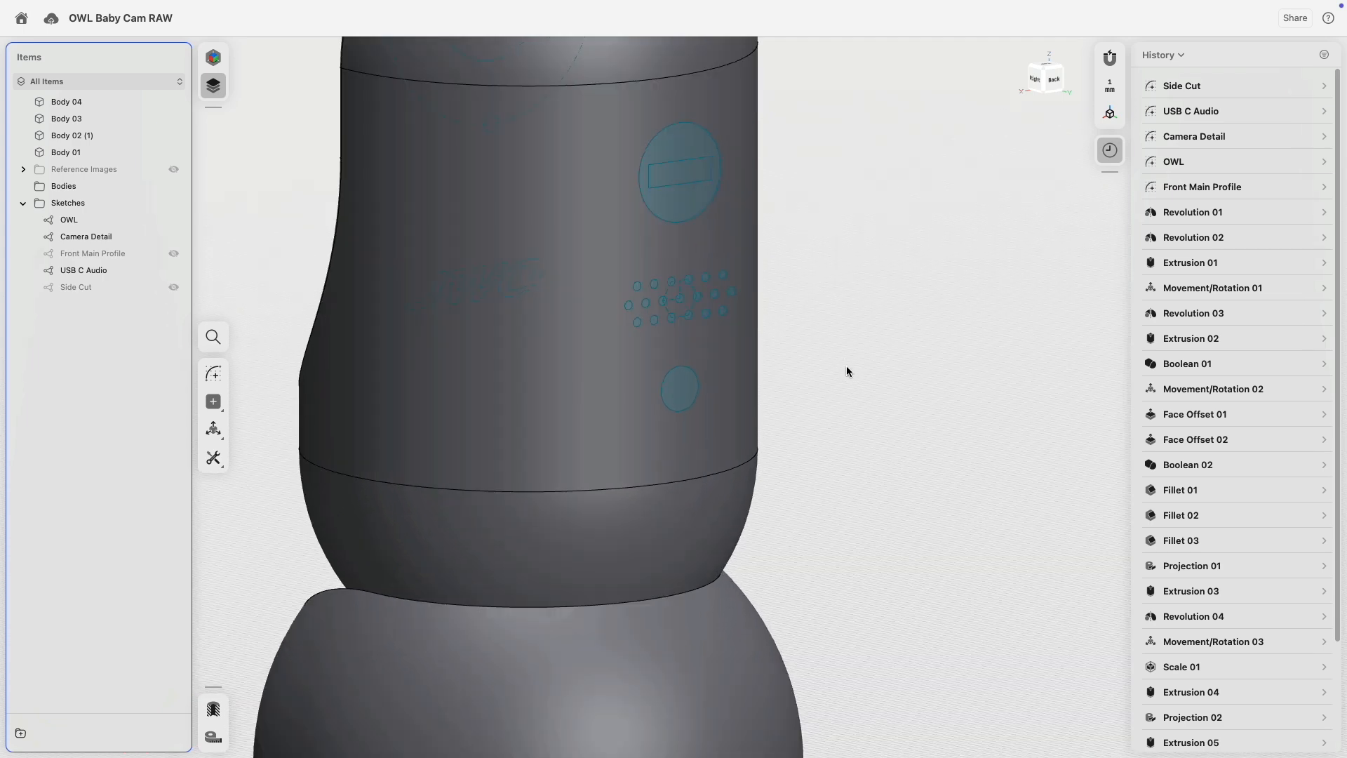
scroll(894, 355, "up", 3)
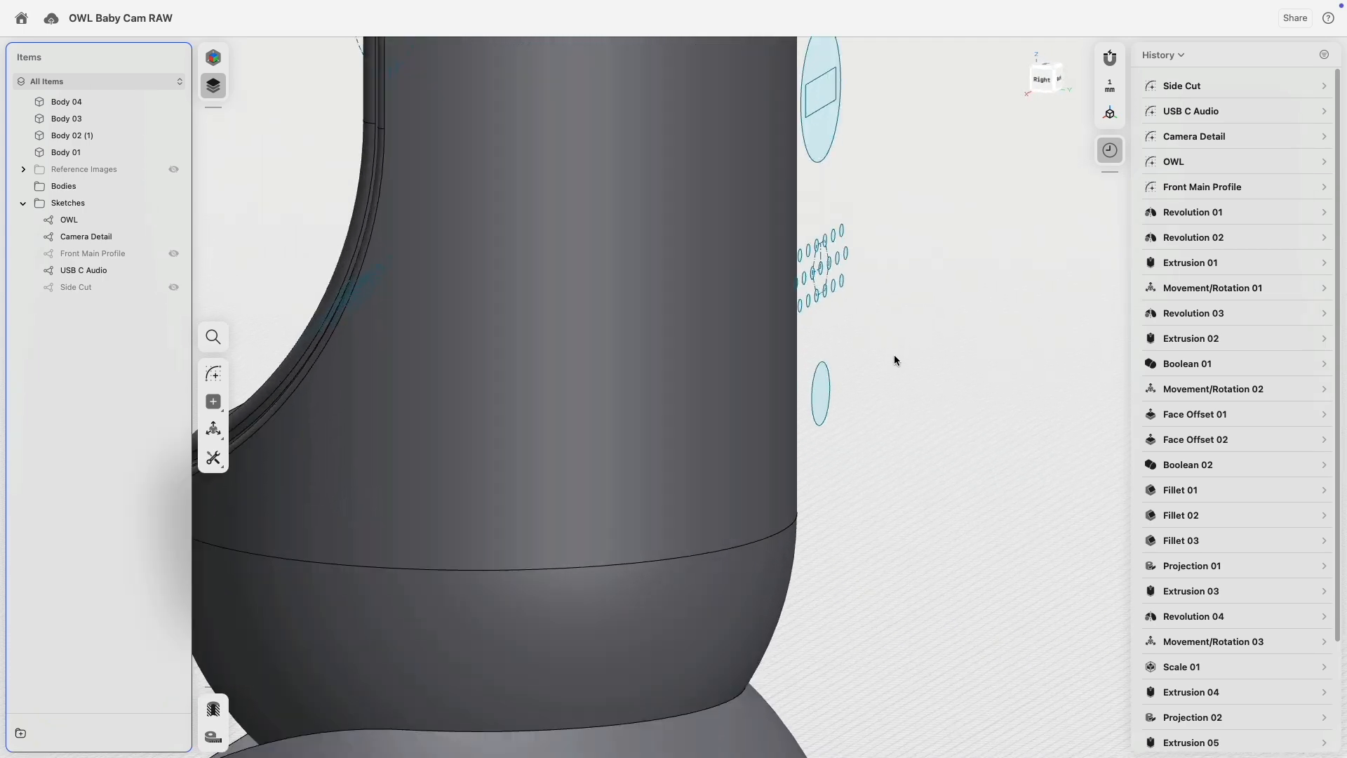
middle_click_drag(882, 430, 877, 447)
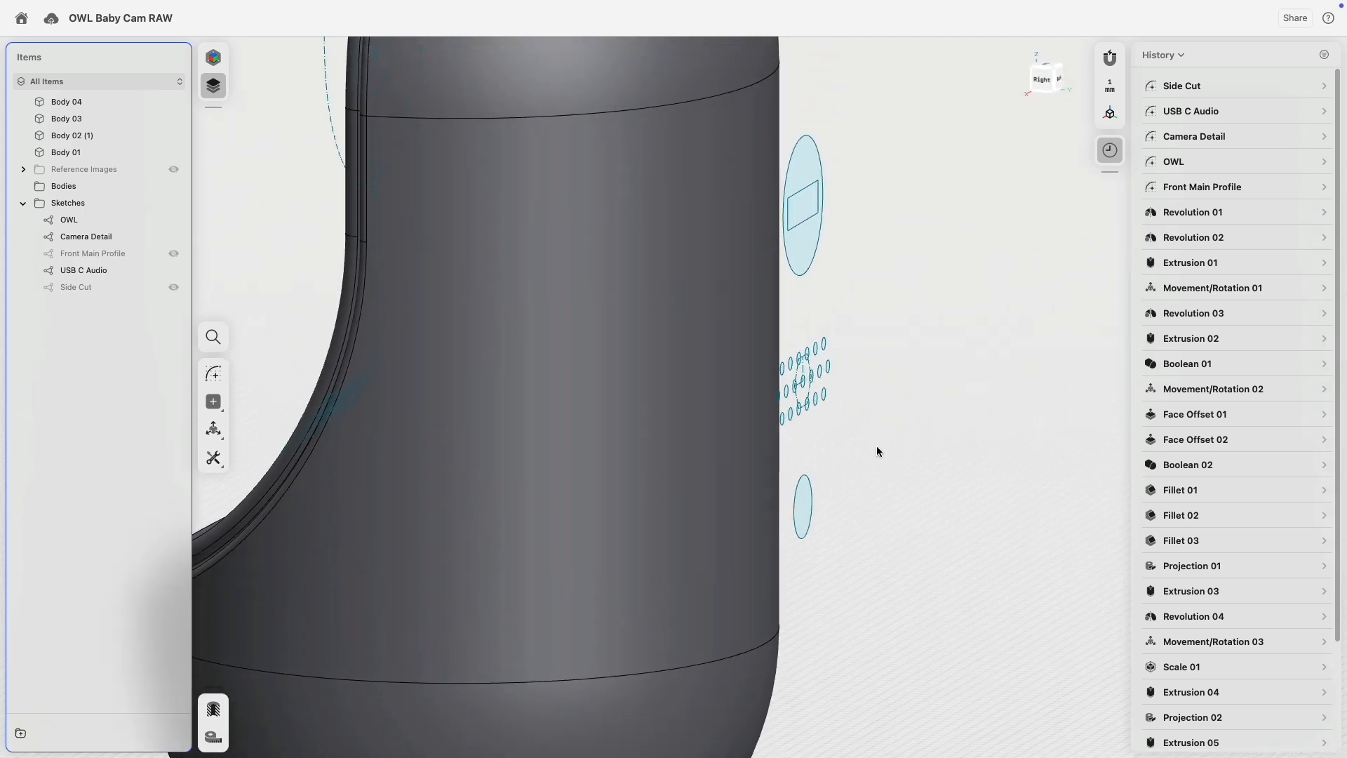
double_click(805, 522)
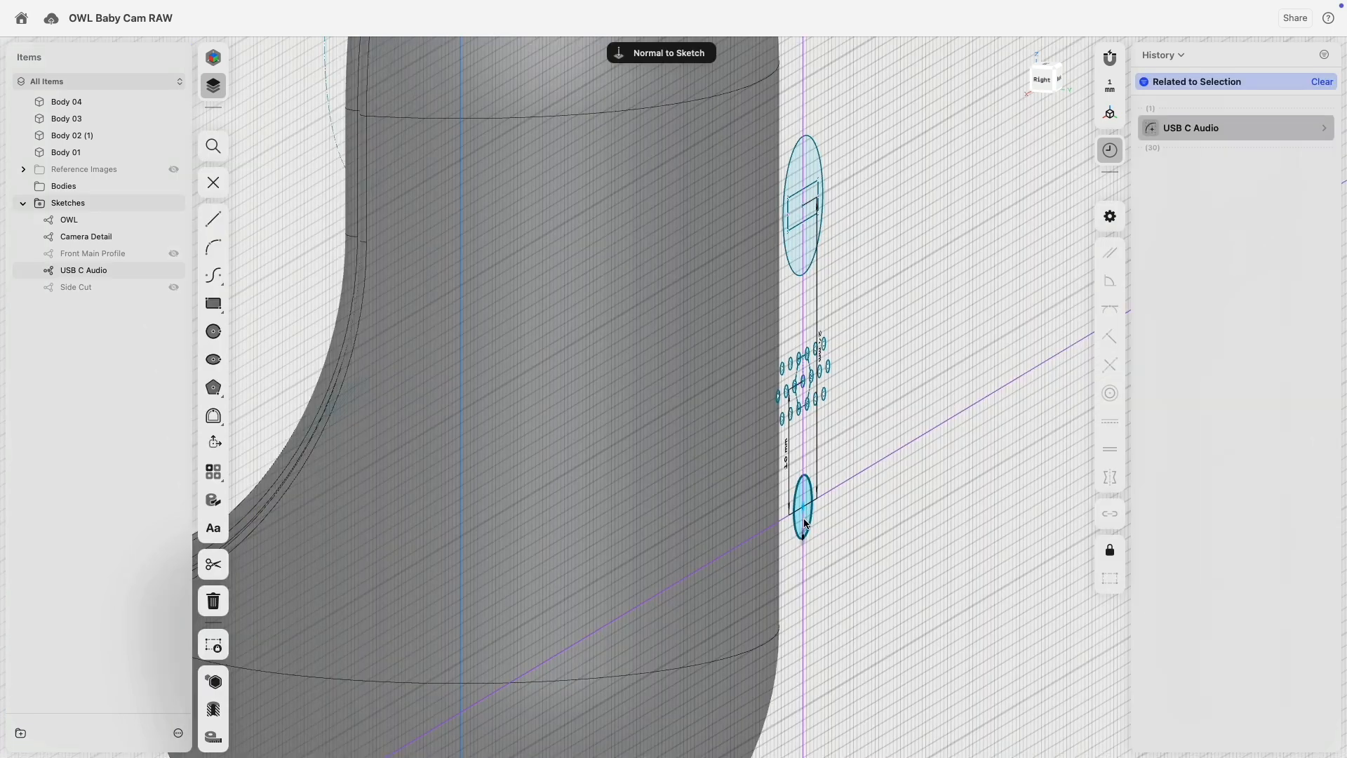
Extrude the lower ellipse and USB slot rectangle inward as a cut.
left_click(806, 522)
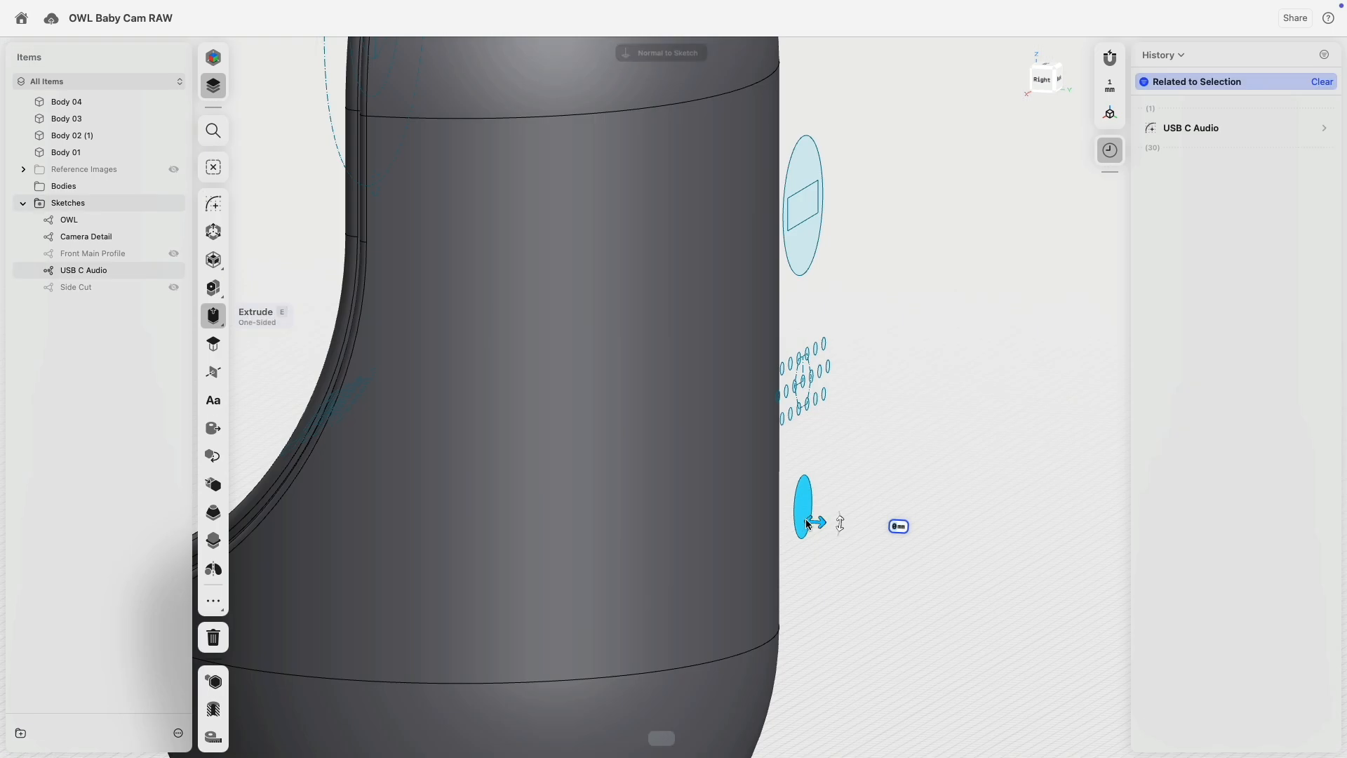
left_click(800, 220)
left_click_drag(792, 220, 725, 222)
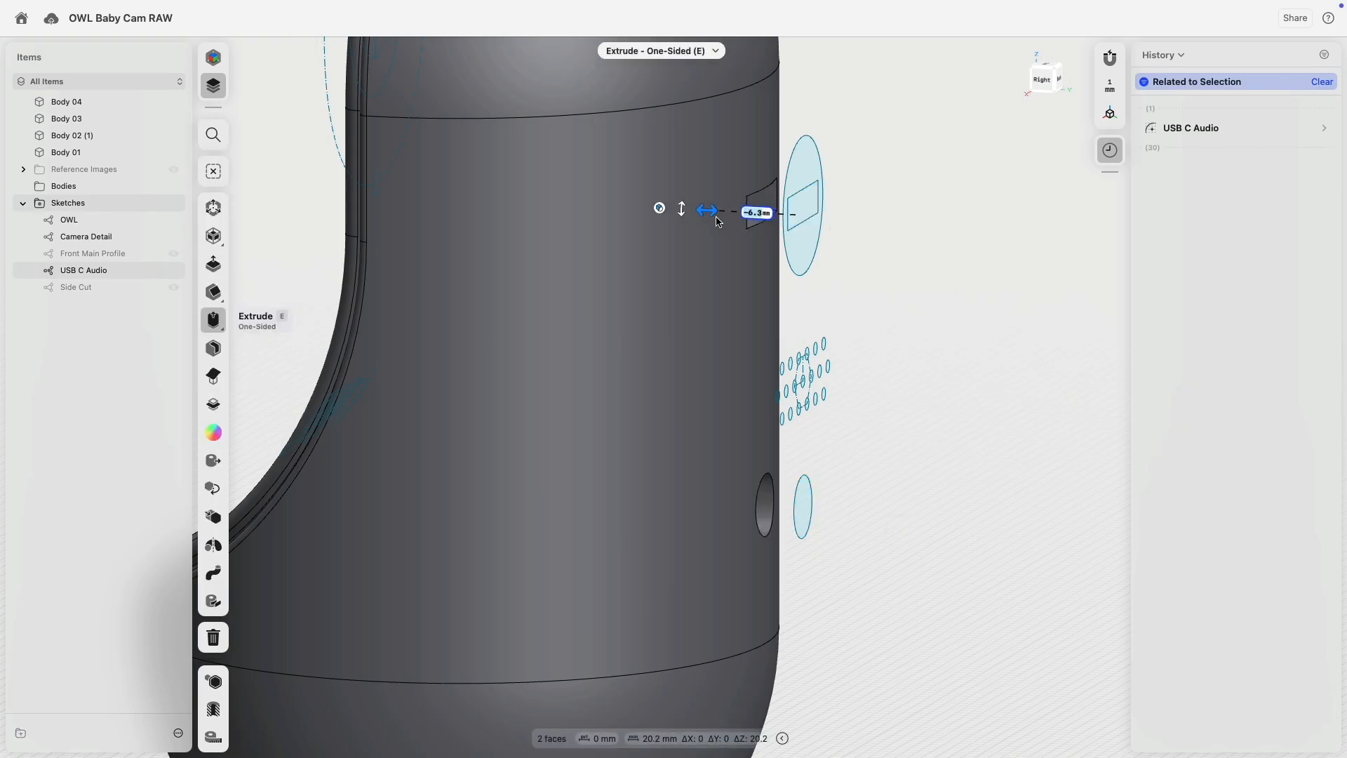
mouse_move(894, 272)
right_mouse_down()
mouse_move(851, 271)
mouse_move(886, 273)
right_mouse_up()
Recess the oval around the USB slot 3.6 mm into the body.
left_click(804, 256)
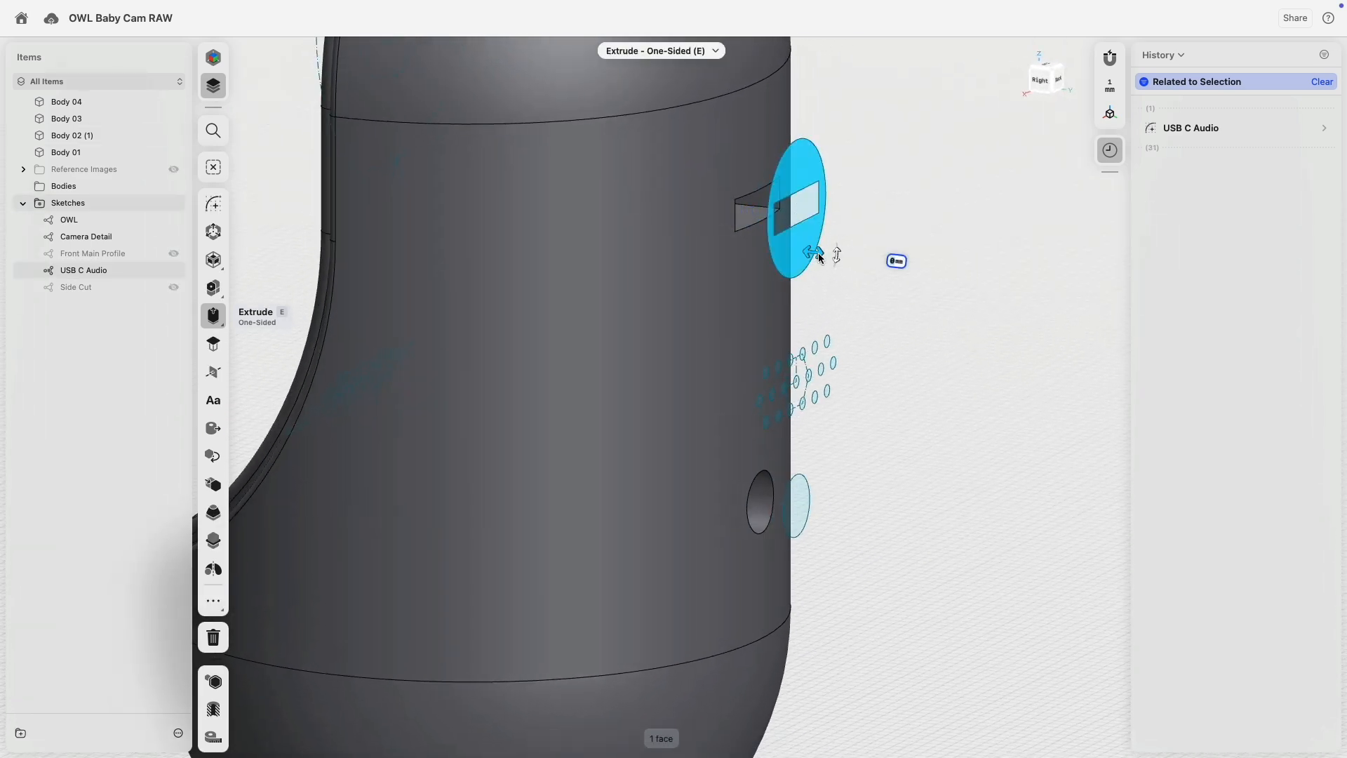
left_click_drag(818, 257, 761, 252)
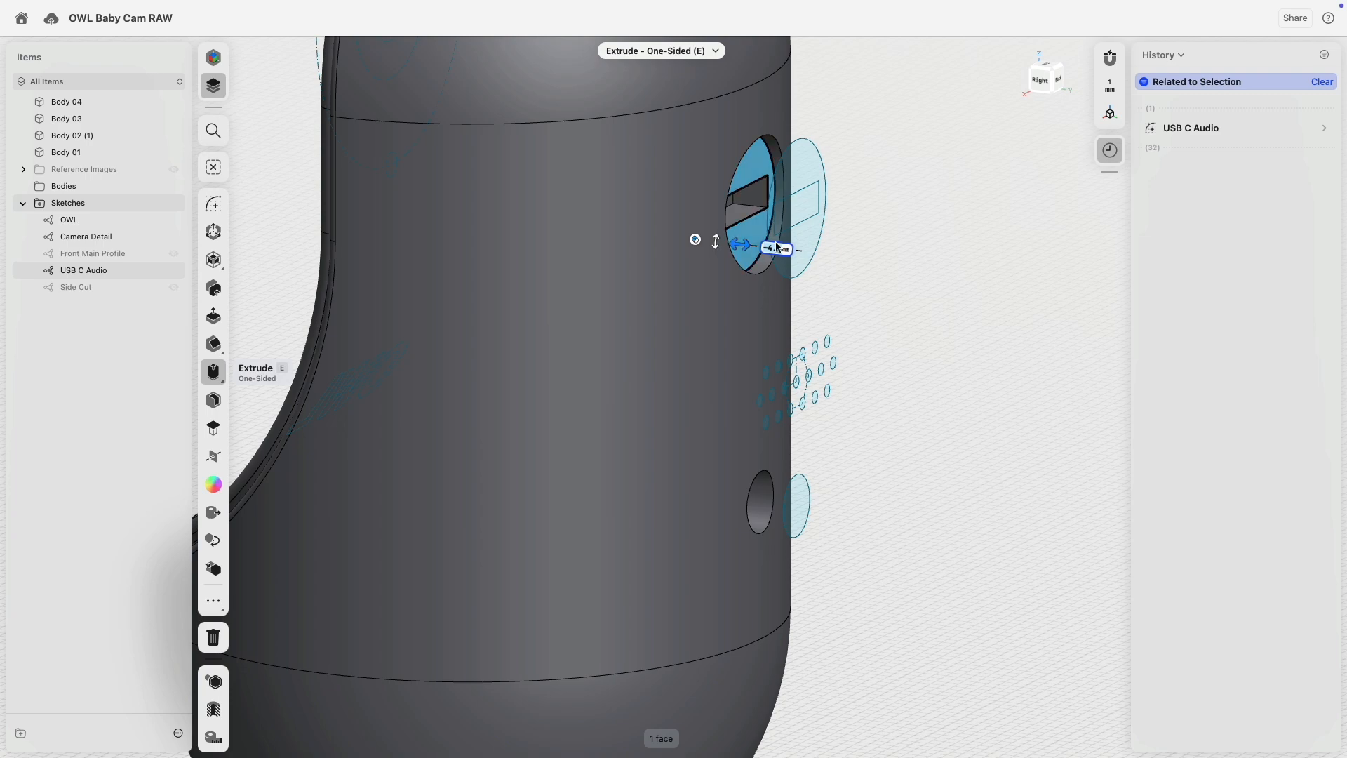
left_click(892, 291)
right_click_drag(893, 292, 863, 295)
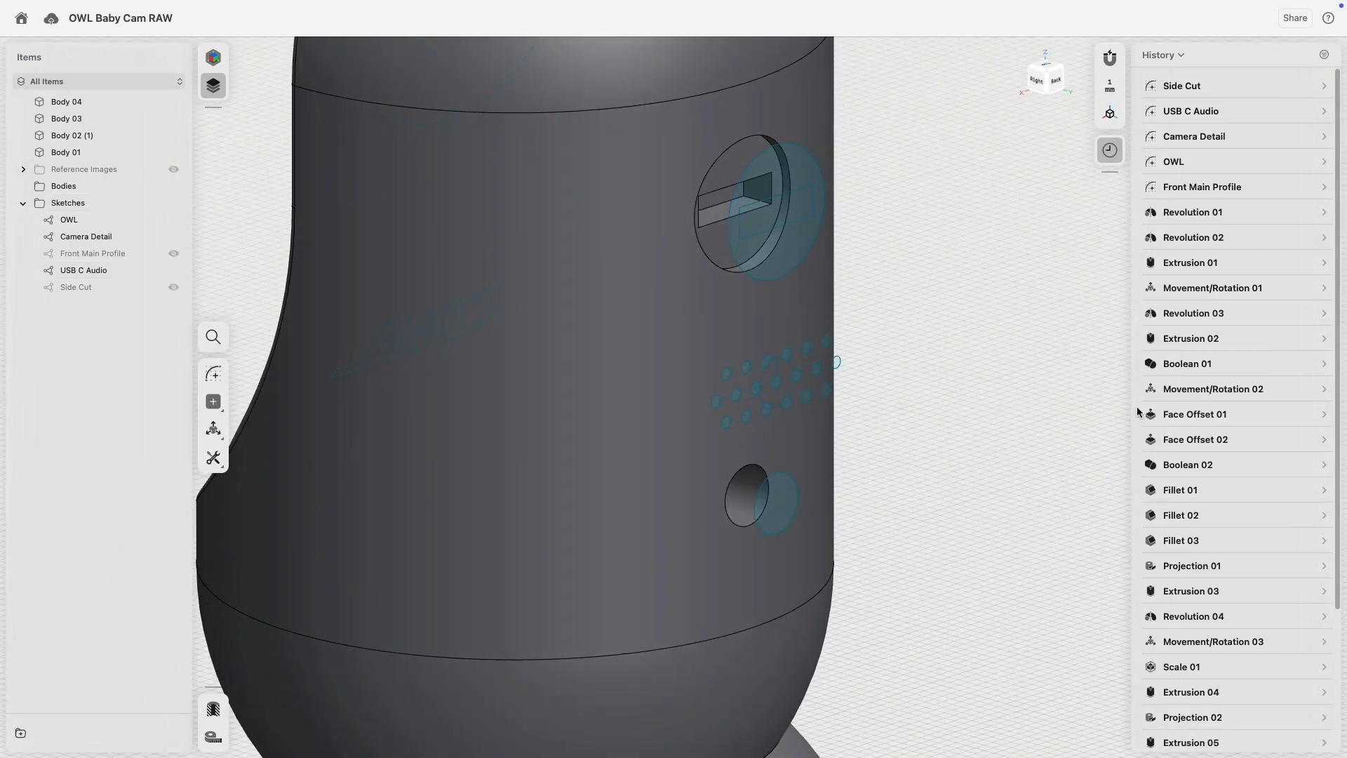
scroll(1217, 667, "down", 5)
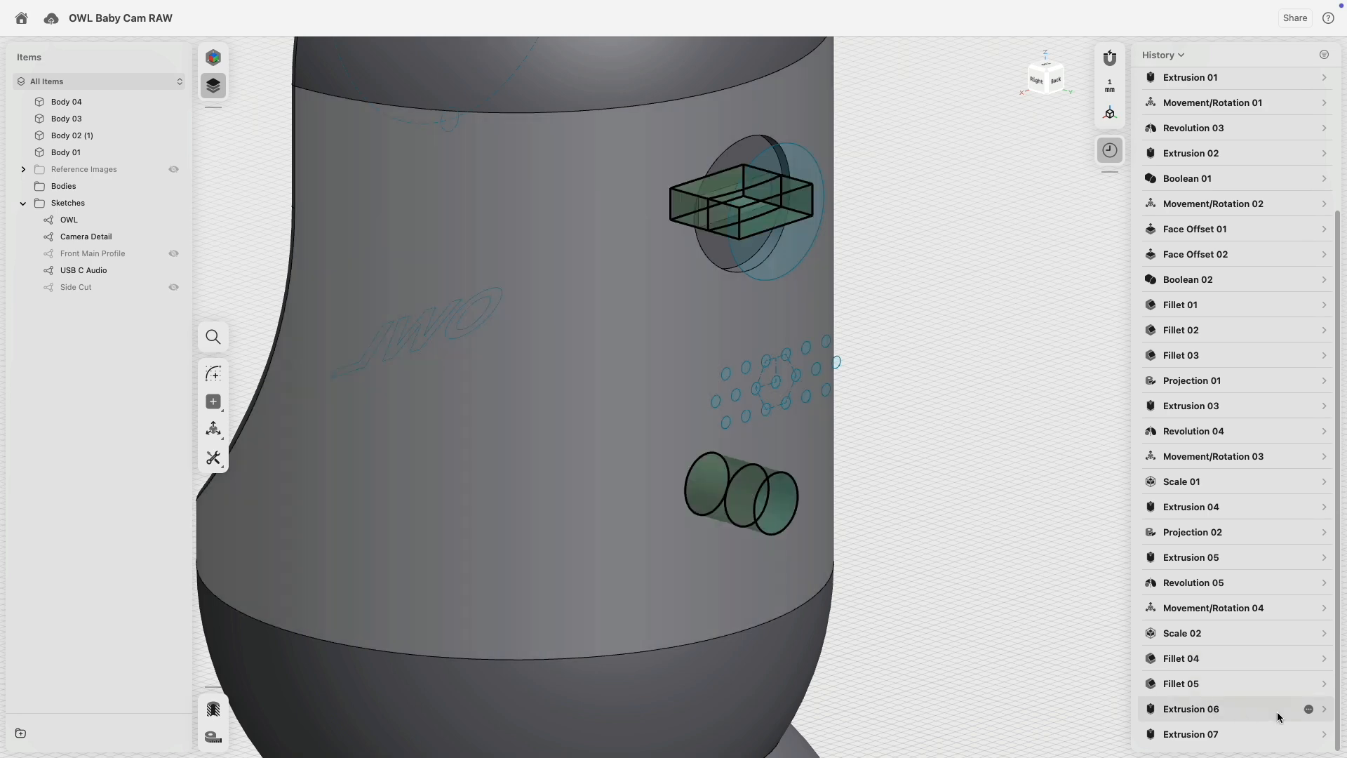
Edit Extrusion 06 depth, first to 9.8 mm, then deepen it to 11.9 mm.
left_click(1324, 710)
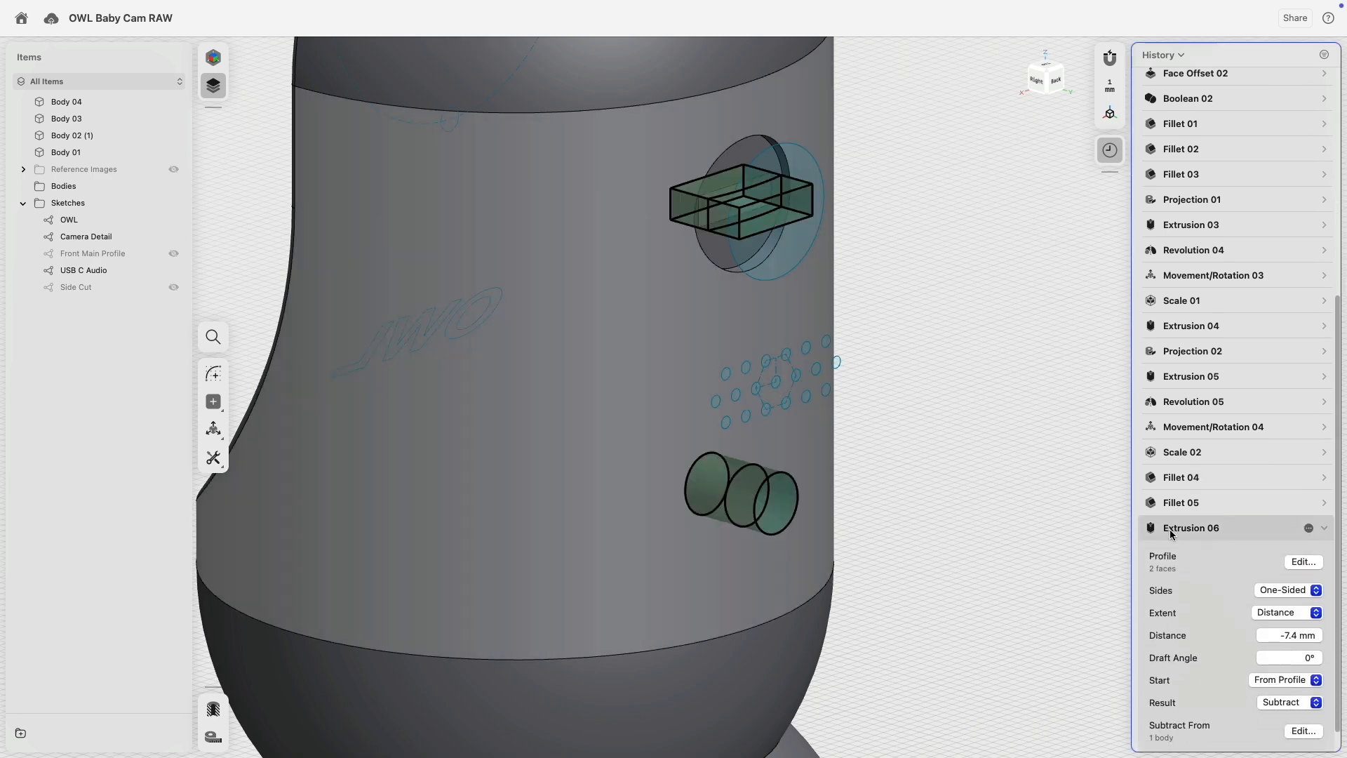
left_click(1183, 529)
left_click(701, 483)
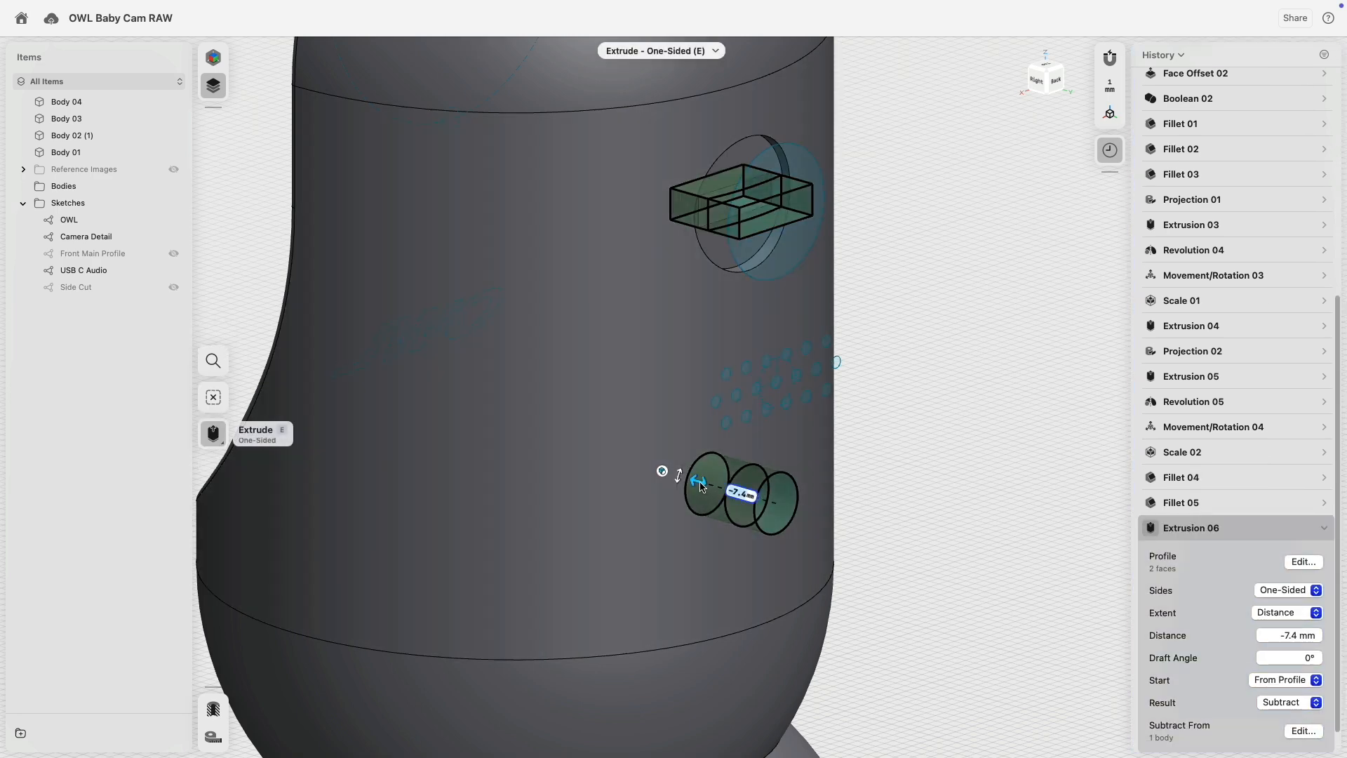
left_click(903, 330)
right_click_drag(903, 330, 895, 227)
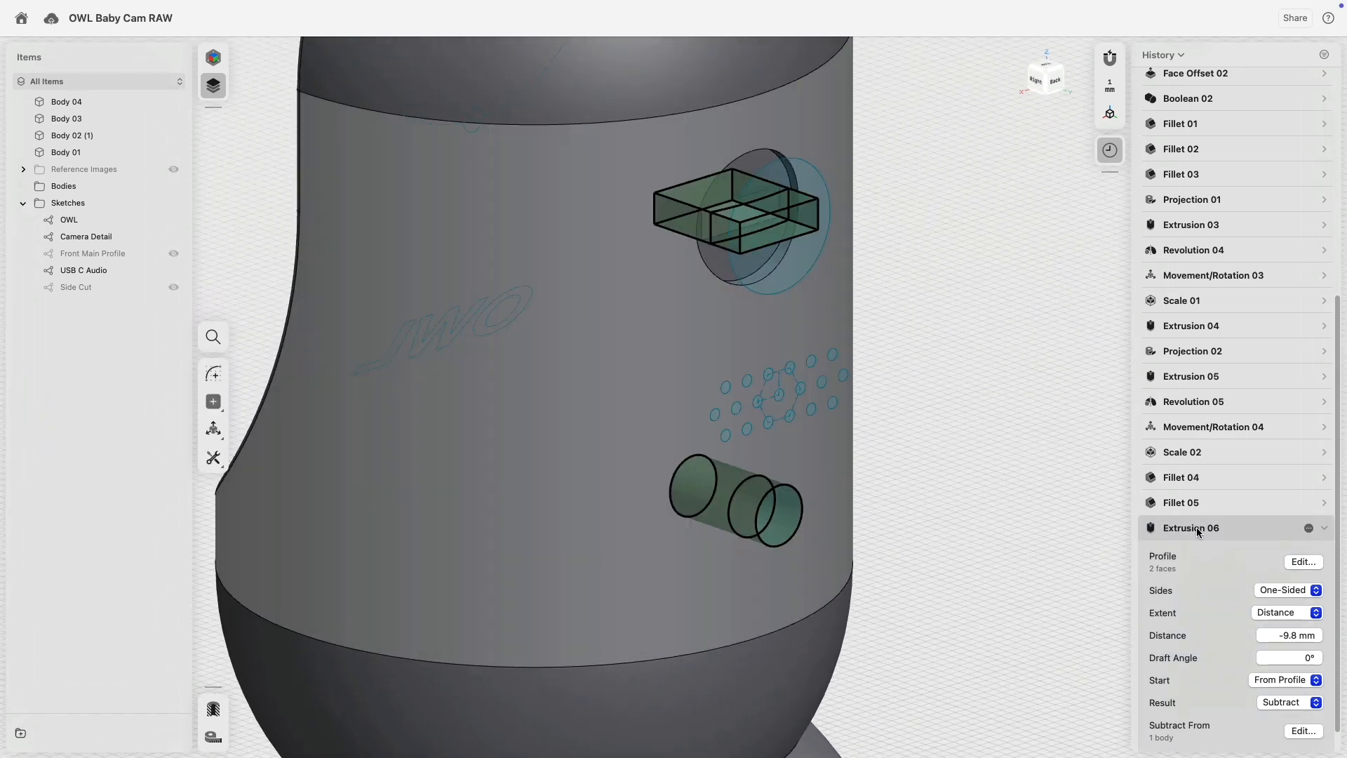
left_click(1194, 529)
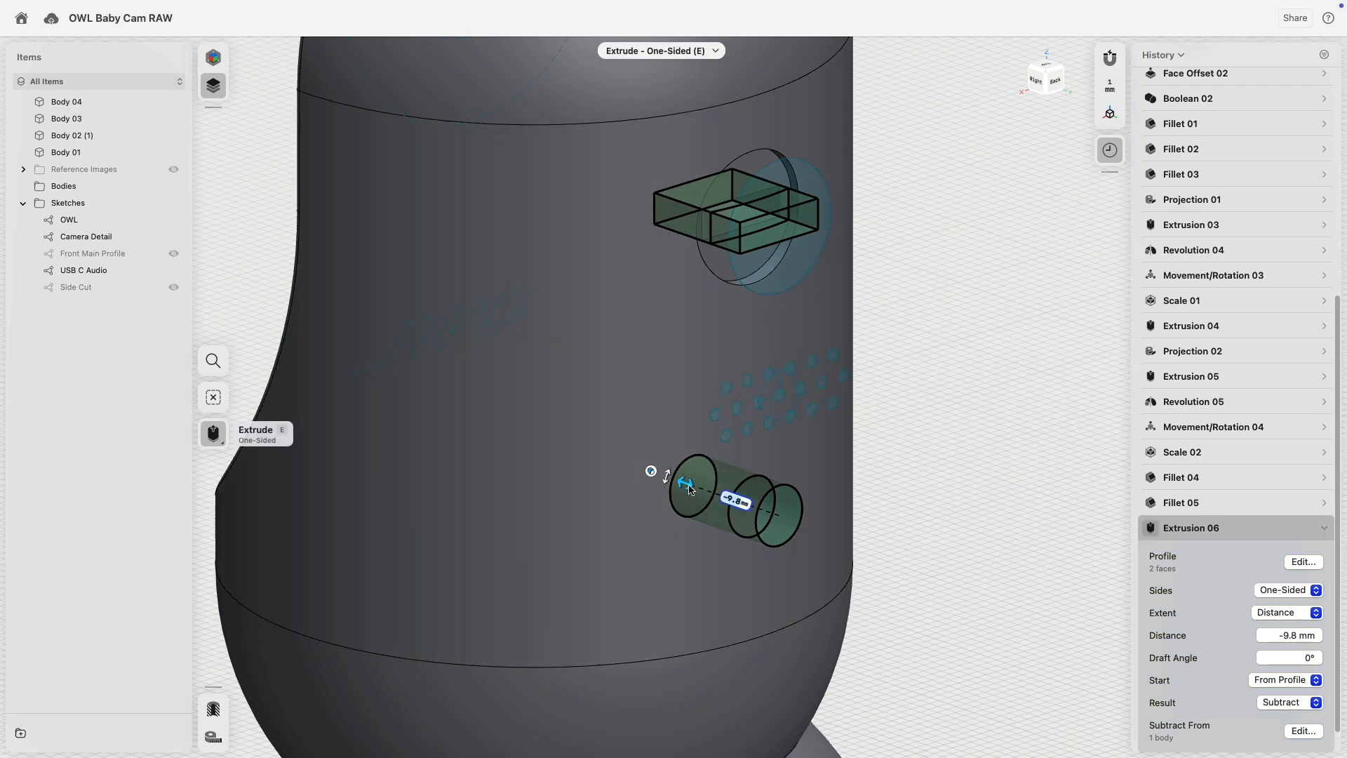
left_click_drag(689, 489, 670, 482)
left_click(928, 383)
right_click_drag(929, 383, 880, 326)
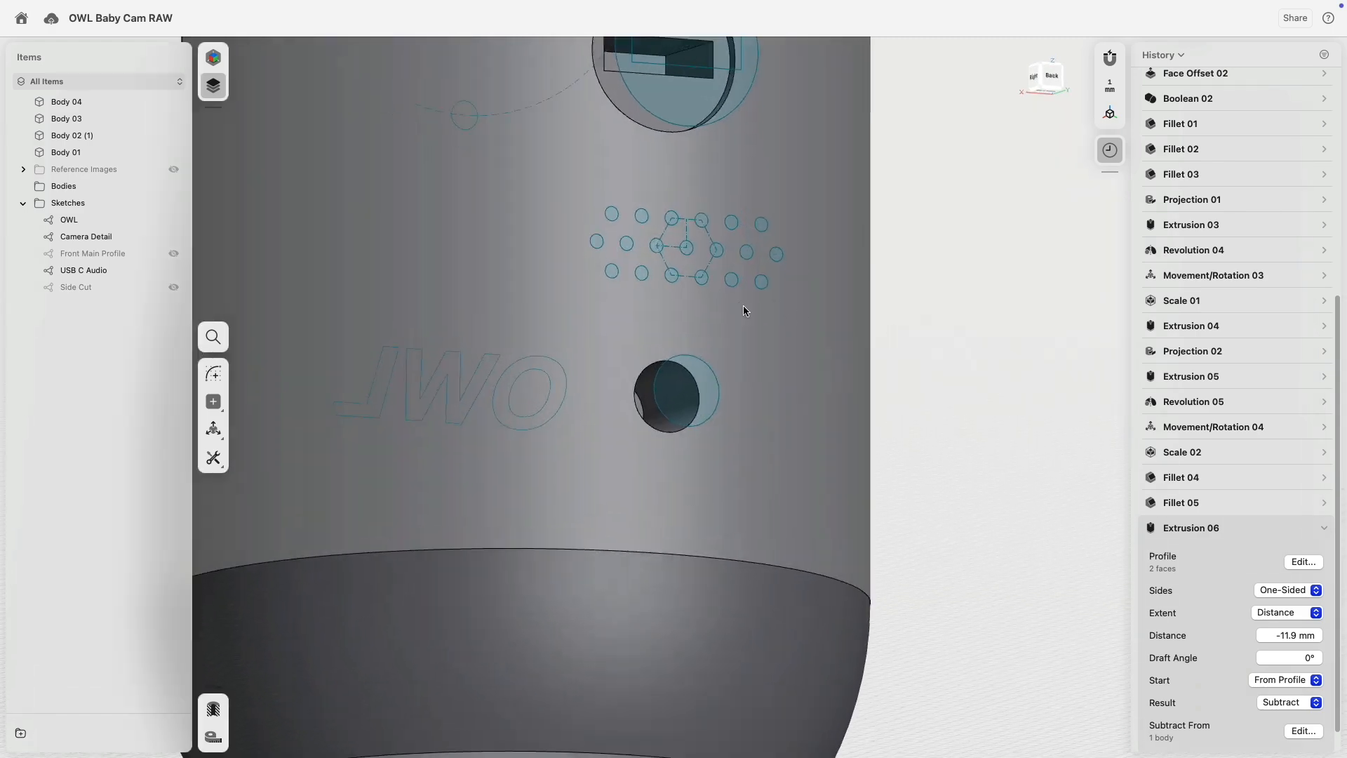
Area-select the speaker grille holes and cut them 0.5 mm into the body.
scroll(743, 307, "up", 5)
scroll(543, 469, "down", 5)
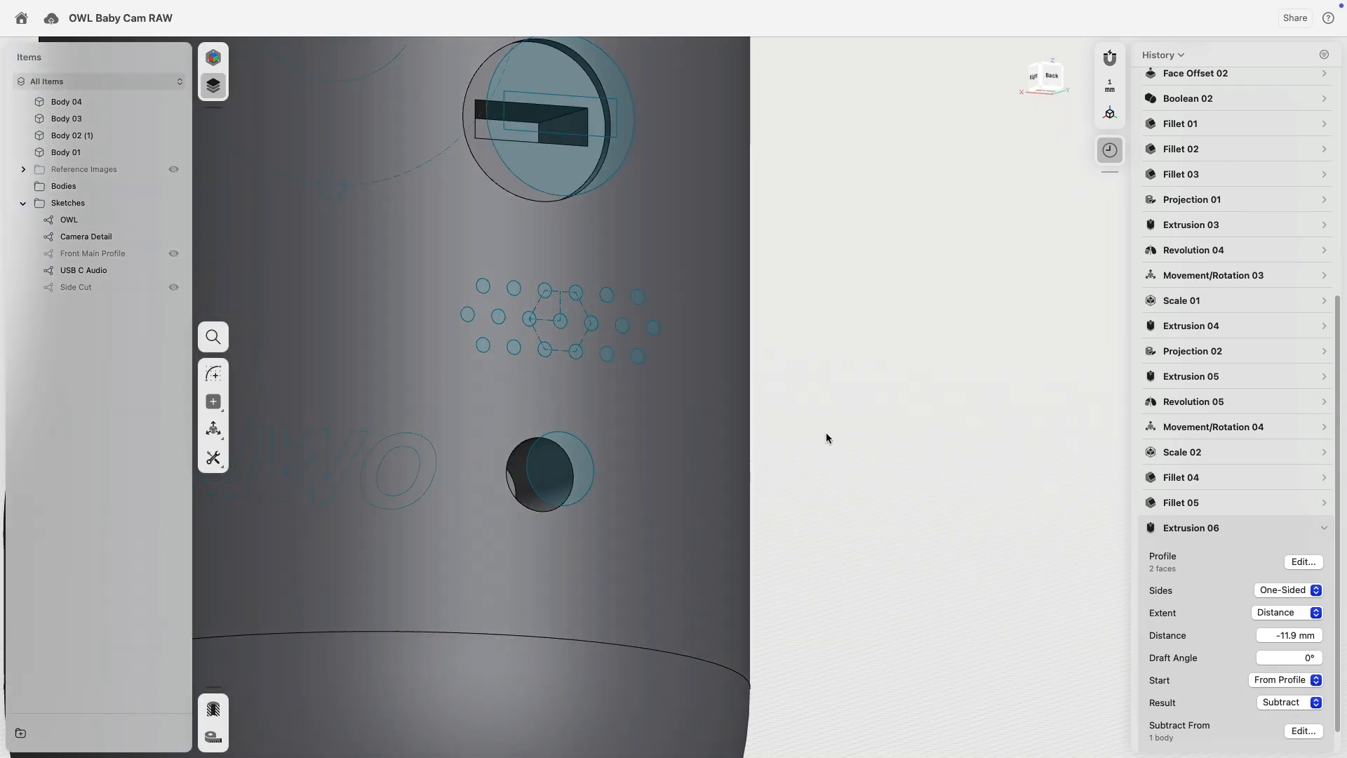
right_click_drag(827, 433, 884, 439)
left_click_drag(1016, 328, 920, 467)
left_click_drag(942, 404, 862, 414)
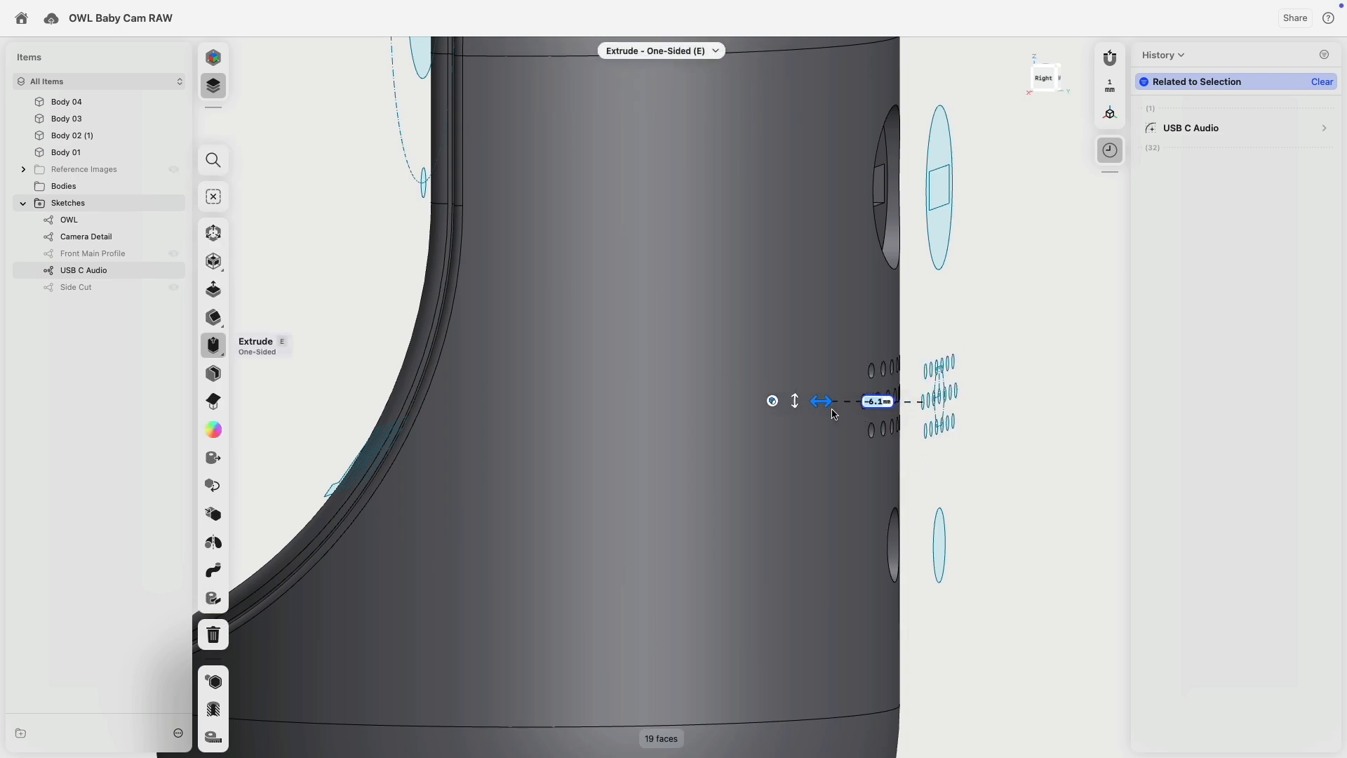
right_click_drag(970, 418, 926, 419)
right_click_drag(908, 444, 920, 434)
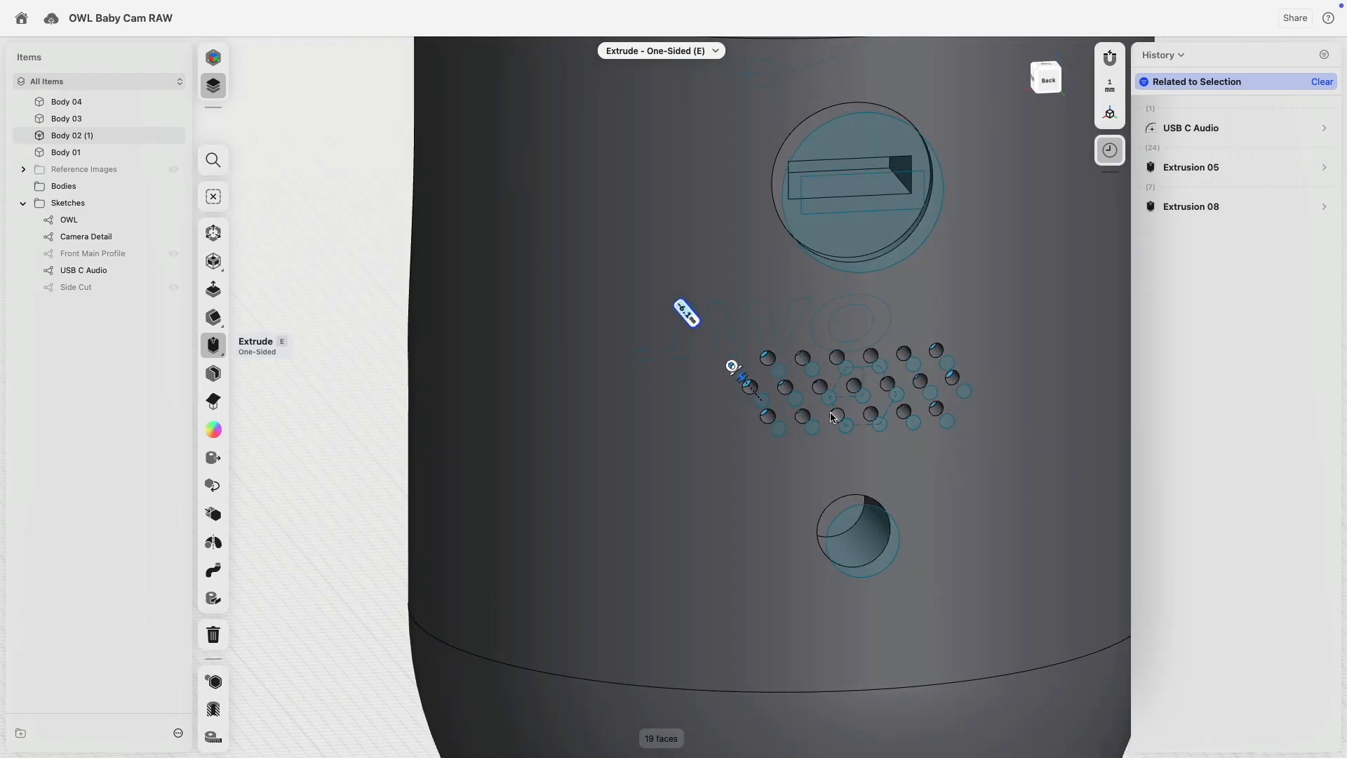
scroll(831, 417, "up", 5)
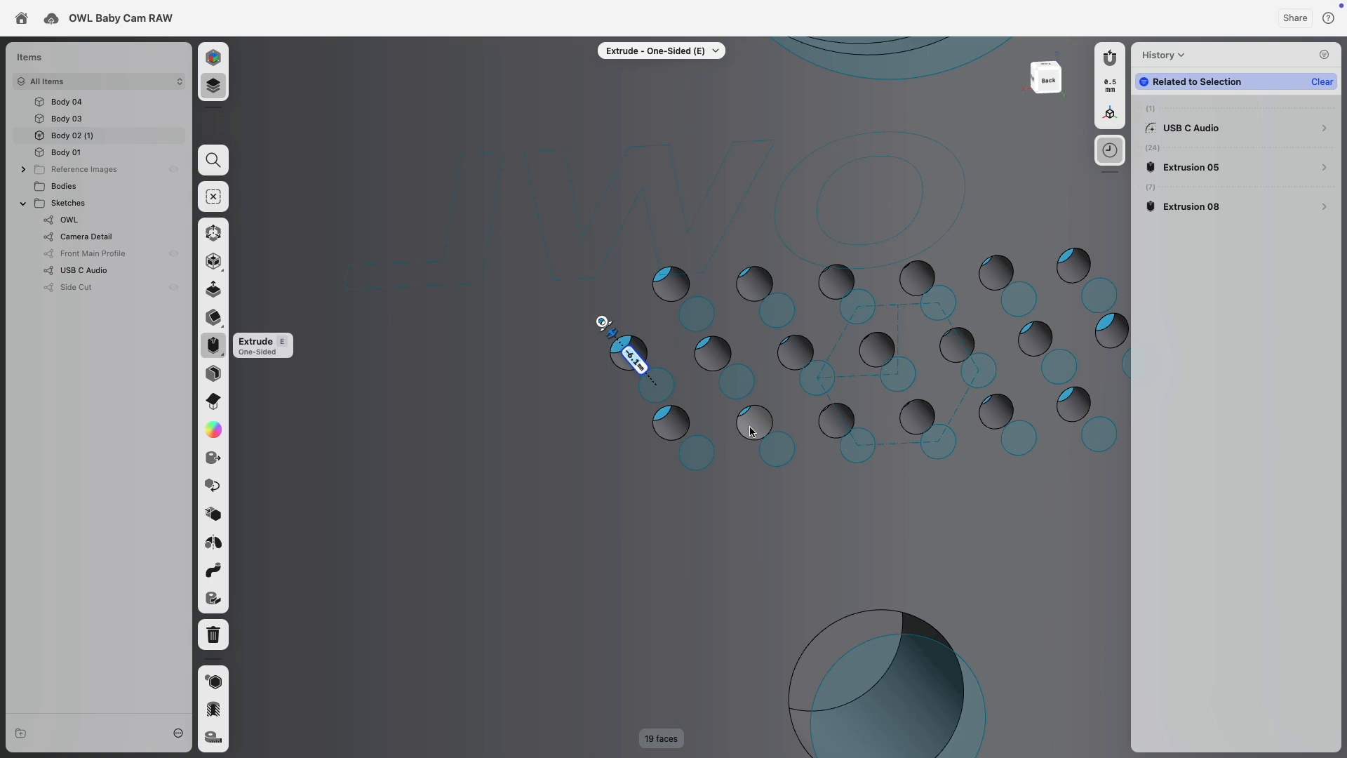
scroll(750, 429, "down", 10)
left_click(1010, 341)
mouse_move(1021, 369)
right_mouse_down()
mouse_move(1011, 340)
mouse_move(1039, 367)
right_mouse_up()
Undo twice to remove the speaker-hole cuts.
key("super+z")
middle_click_drag(1056, 415, 970, 350)
key("super+z")
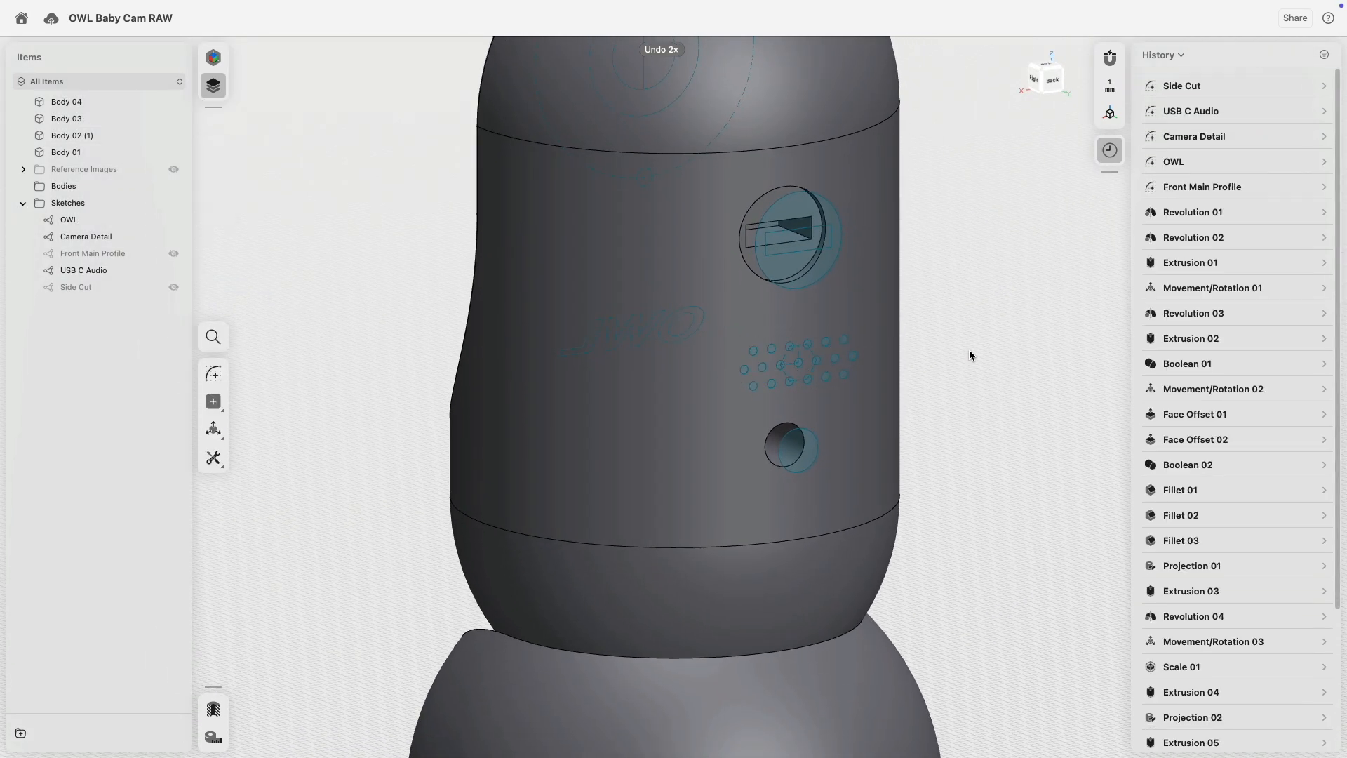
scroll(1245, 540, "down", 4)
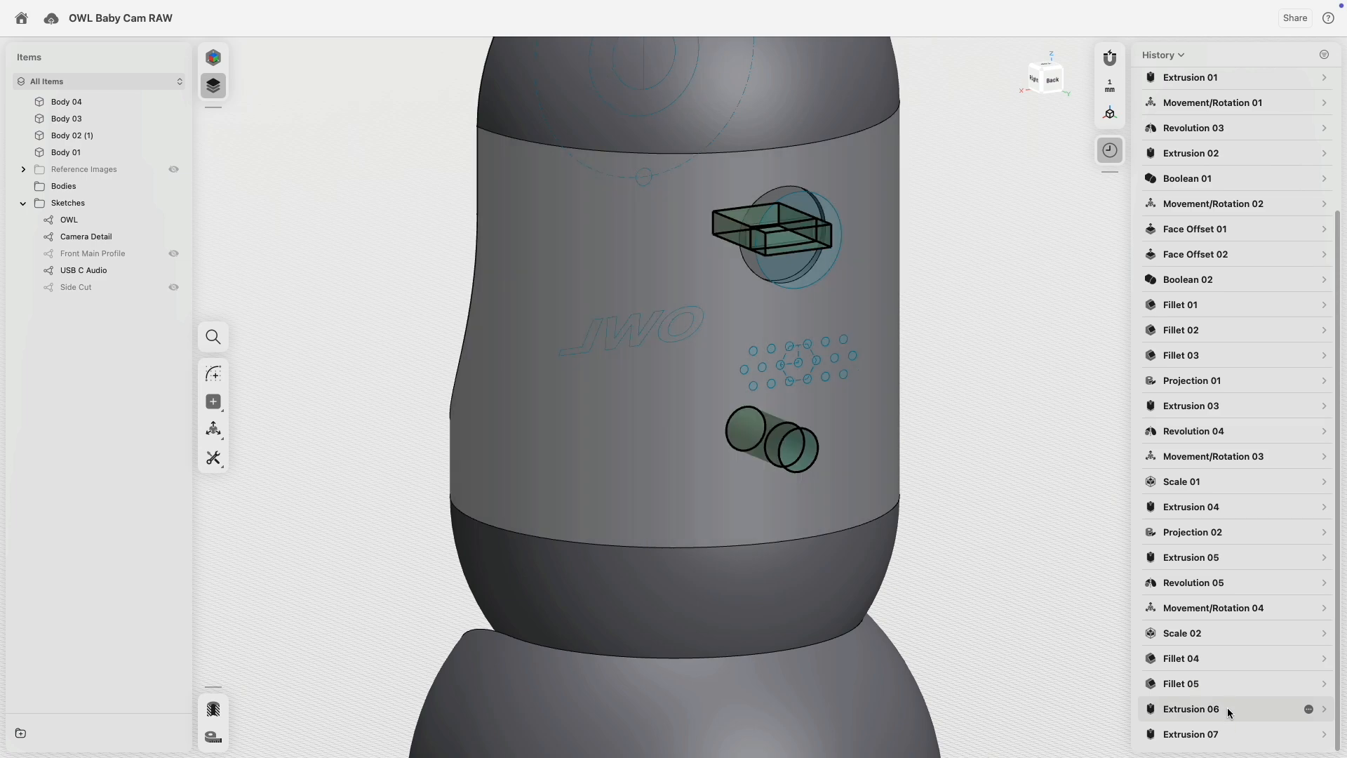
Edit Extrusion 06's profile to include the 19 speaker-hole circles, 21 faces in total.
left_click(1324, 709)
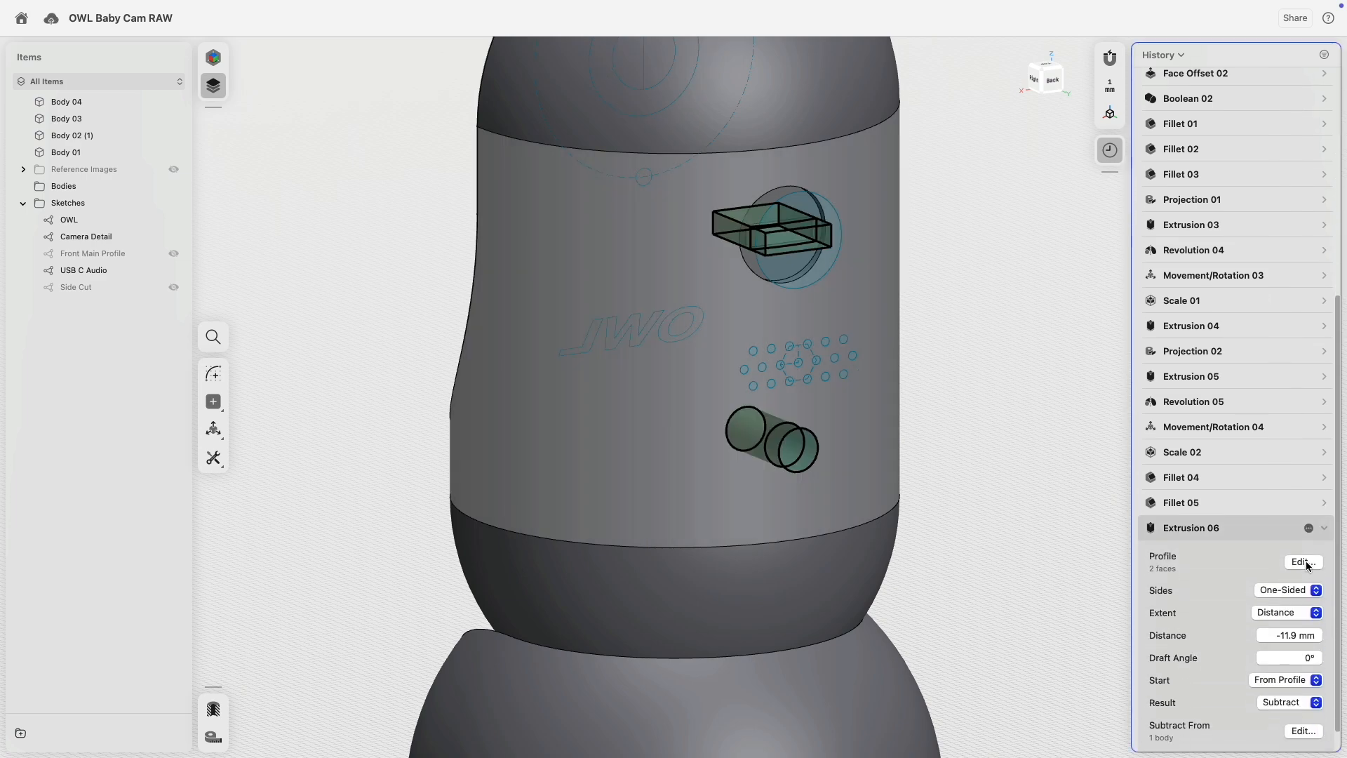
left_click(1303, 562)
right_click_drag(950, 350, 1078, 294)
left_click_drag(1009, 364, 1016, 317)
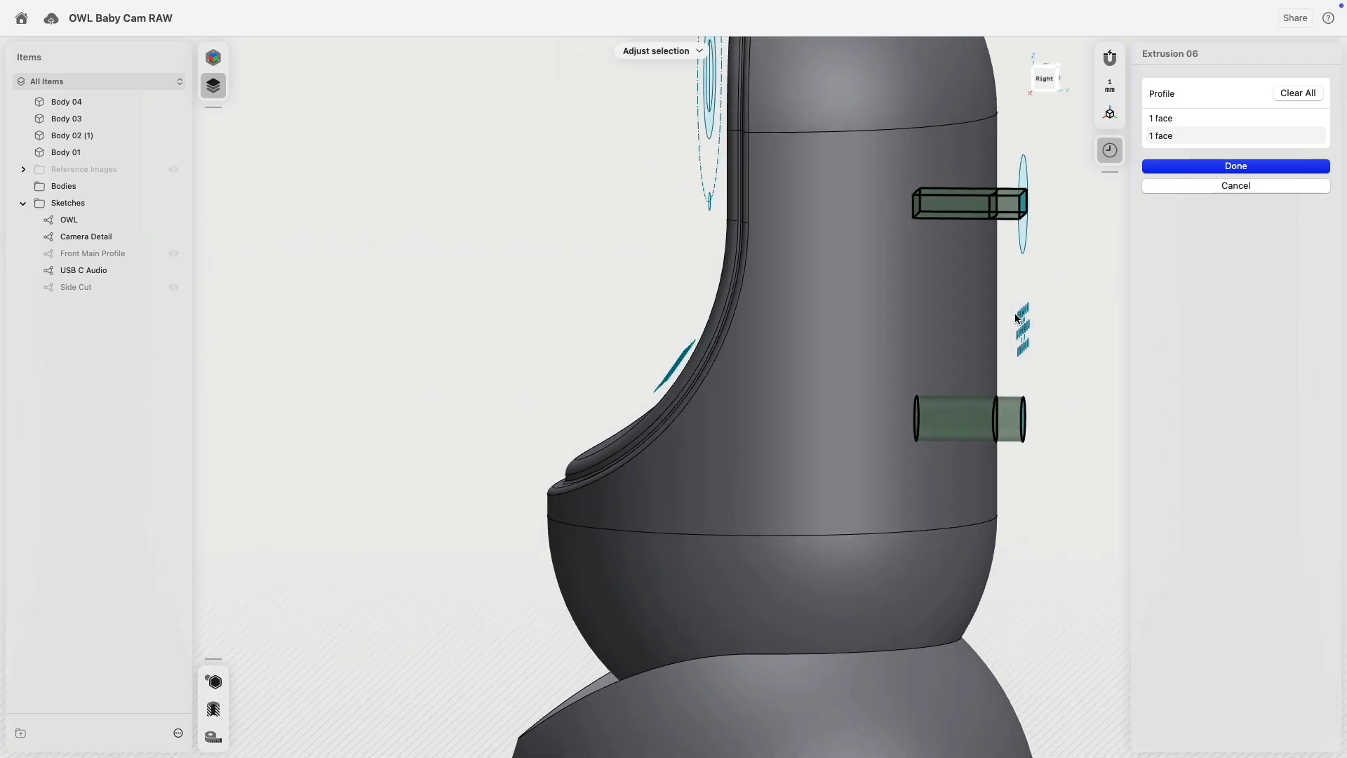
left_click_drag(1056, 375, 1058, 374)
scroll(1065, 348, "up", 8)
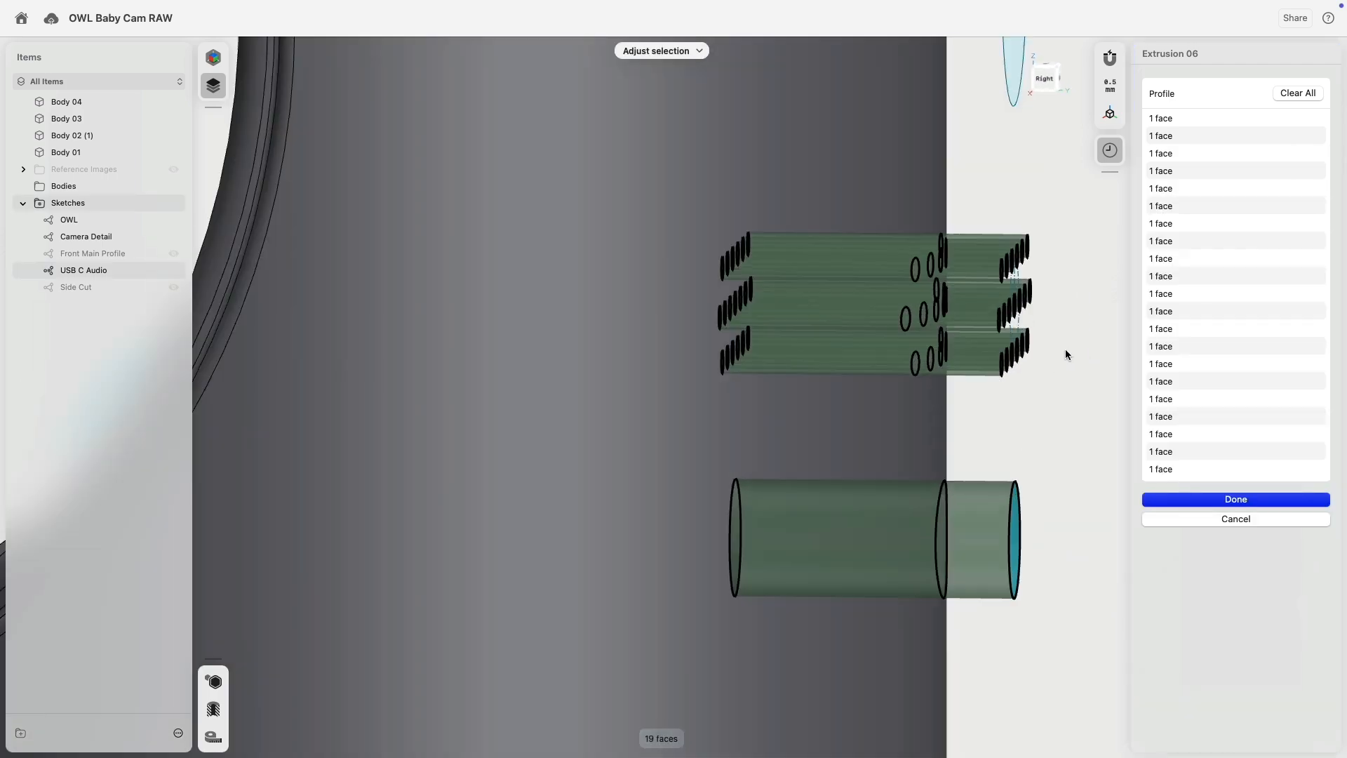
scroll(1065, 348, "down", 2)
right_click_drag(1051, 356, 1011, 368)
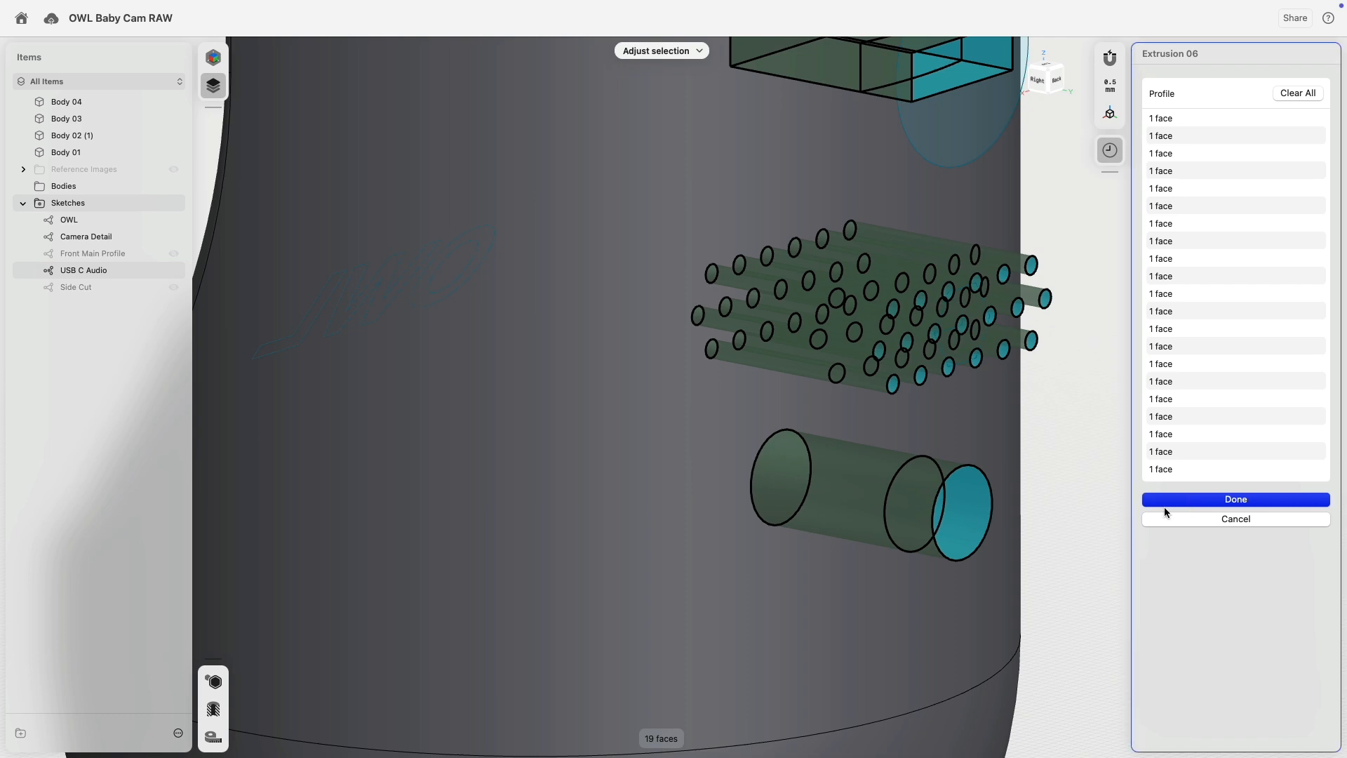
left_click(1165, 506)
scroll(978, 451, "down", 10)
right_click_drag(1016, 451, 969, 436)
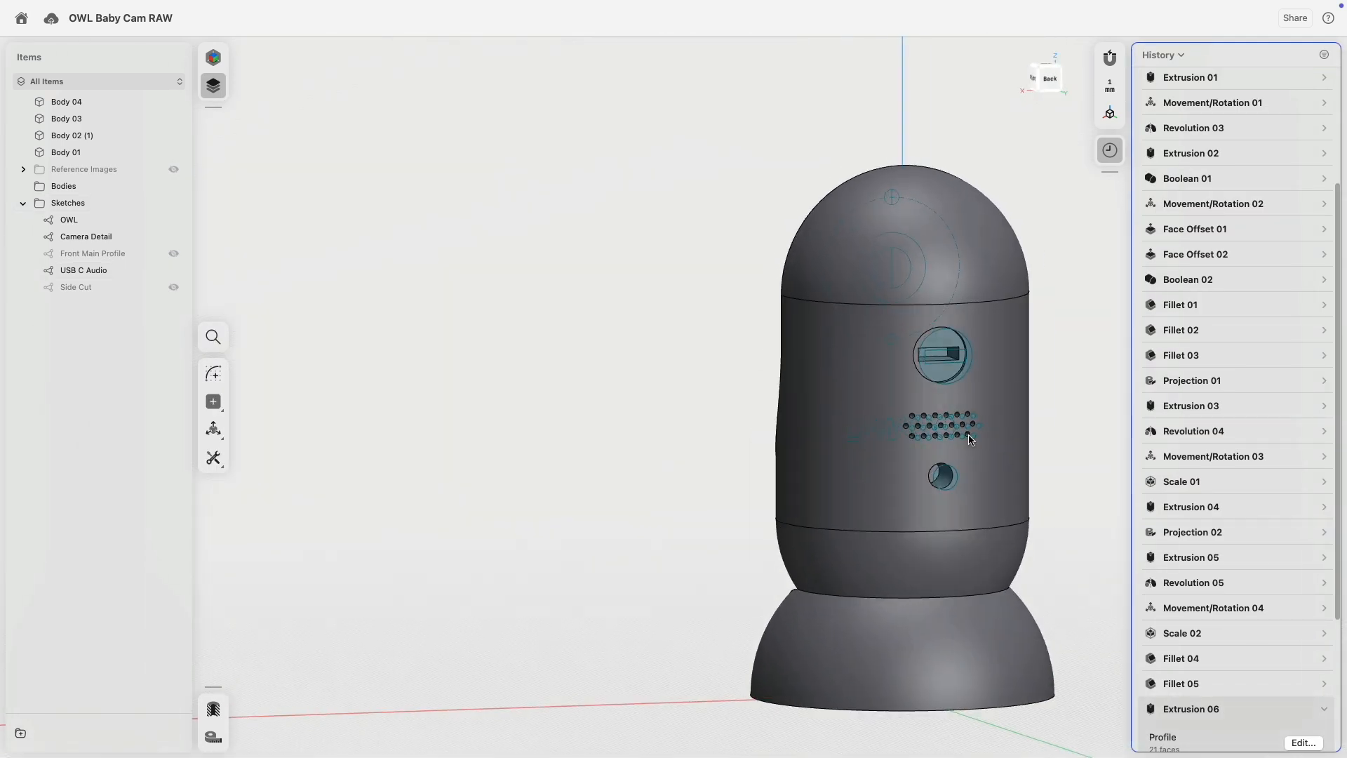
Frame the side ports and hide all the sketches.
scroll(1024, 425, "up", 6)
middle_click_drag(1006, 413, 804, 385)
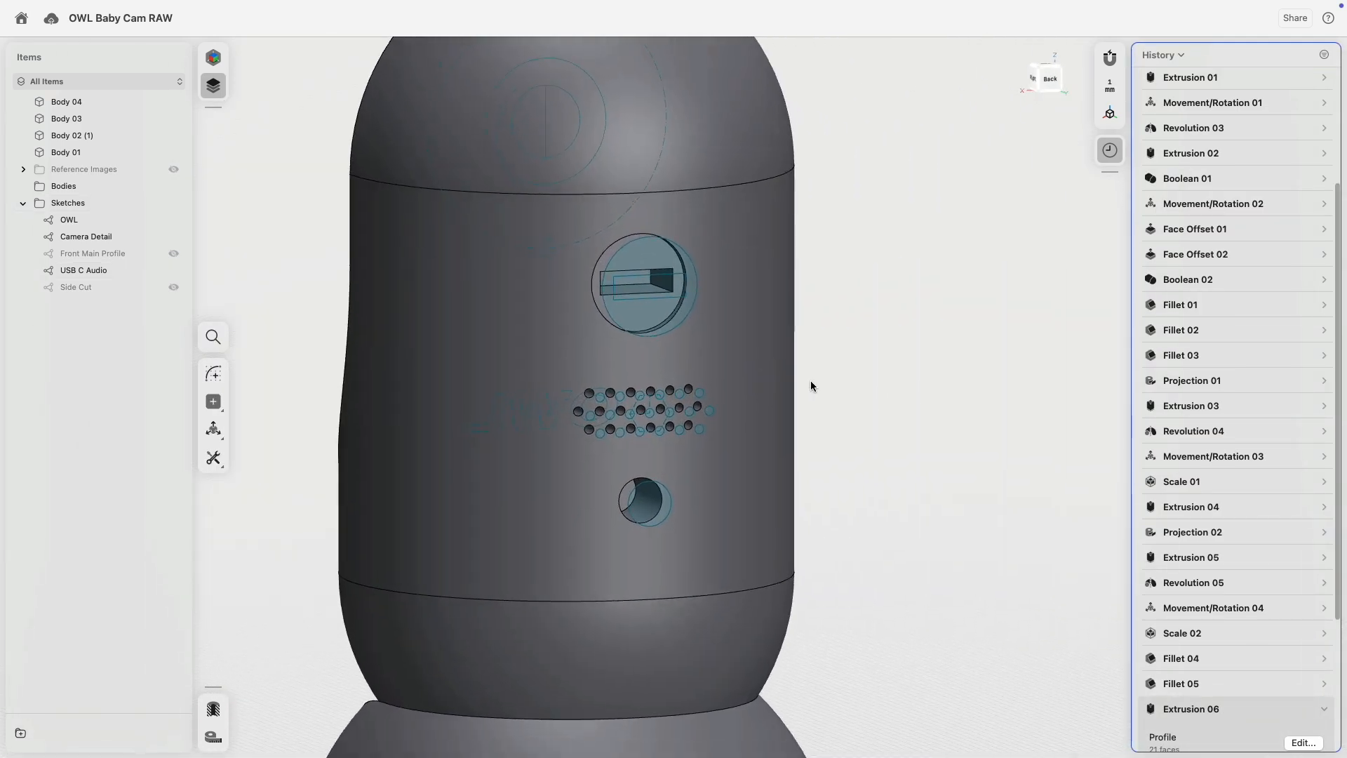
scroll(810, 382, "up", 5)
middle_click_drag(863, 331, 943, 327)
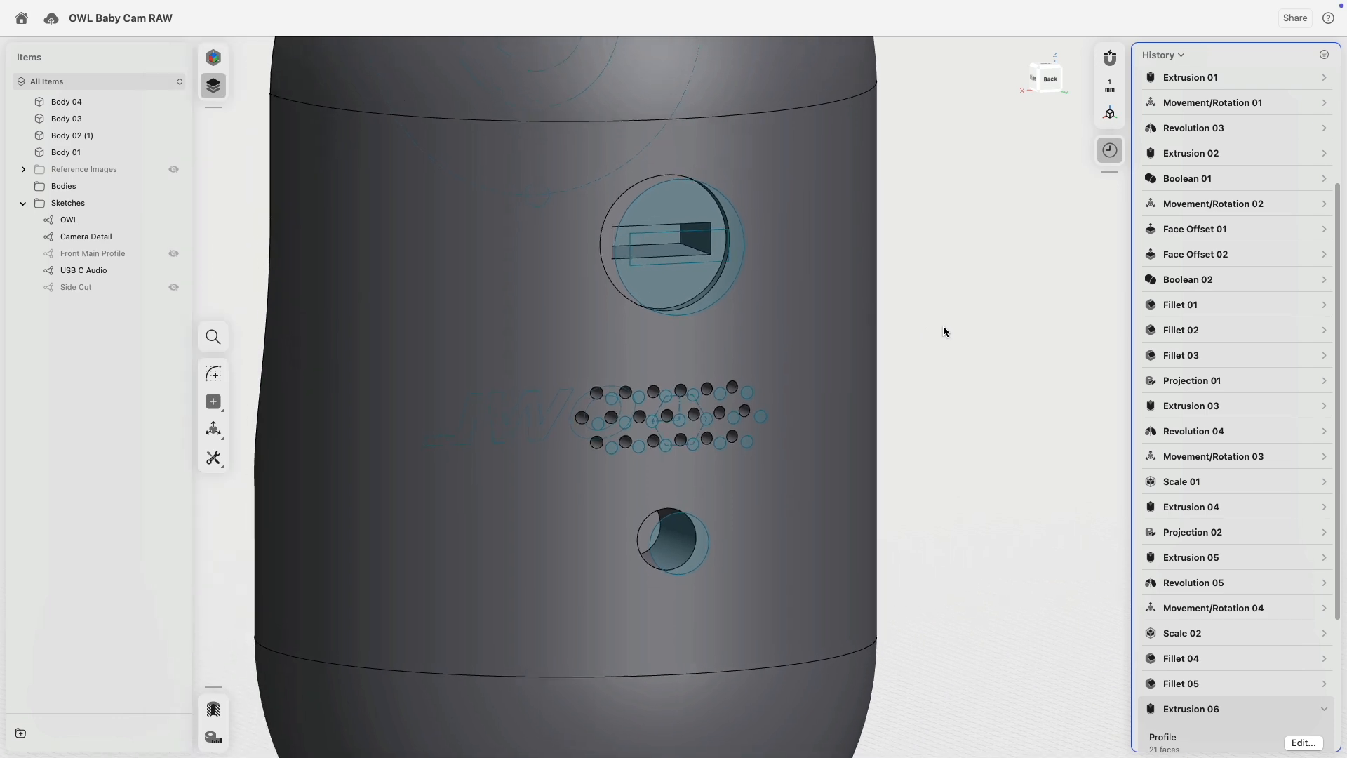
mouse_move(944, 327)
right_mouse_down()
mouse_move(945, 288)
mouse_move(947, 311)
right_mouse_up()
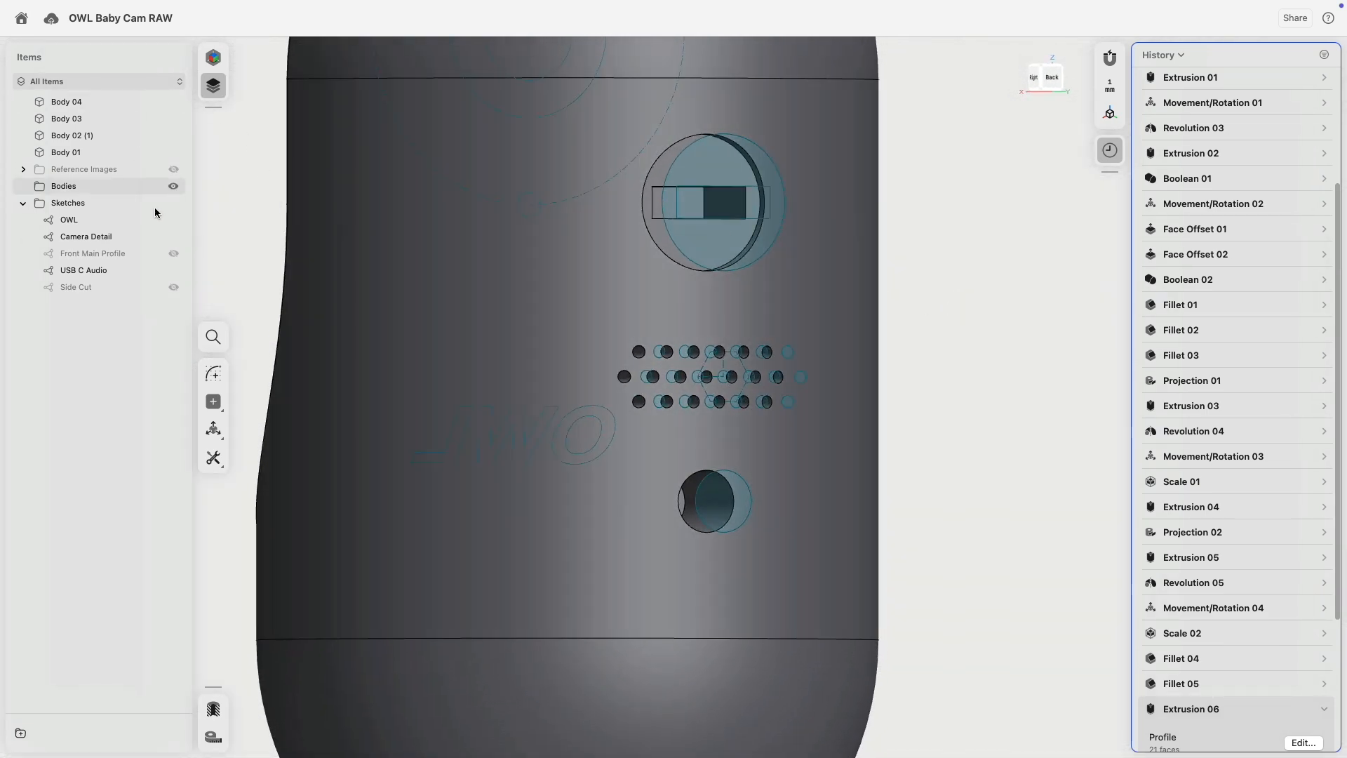
left_click(173, 203)
Extrude the lower round port's face as a New Body cylinder, Body 05.
mouse_move(710, 437)
right_mouse_down()
mouse_move(752, 490)
mouse_move(685, 495)
right_mouse_up()
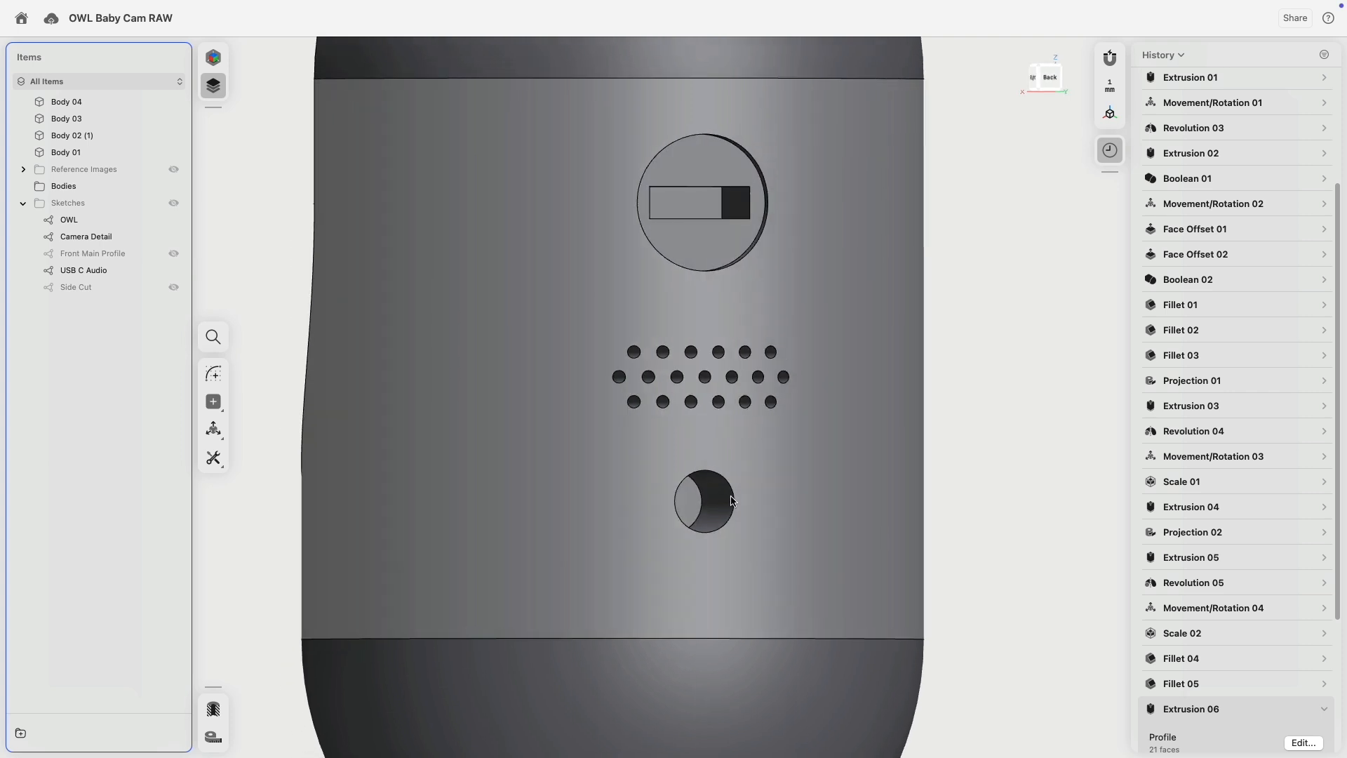
left_click(684, 497)
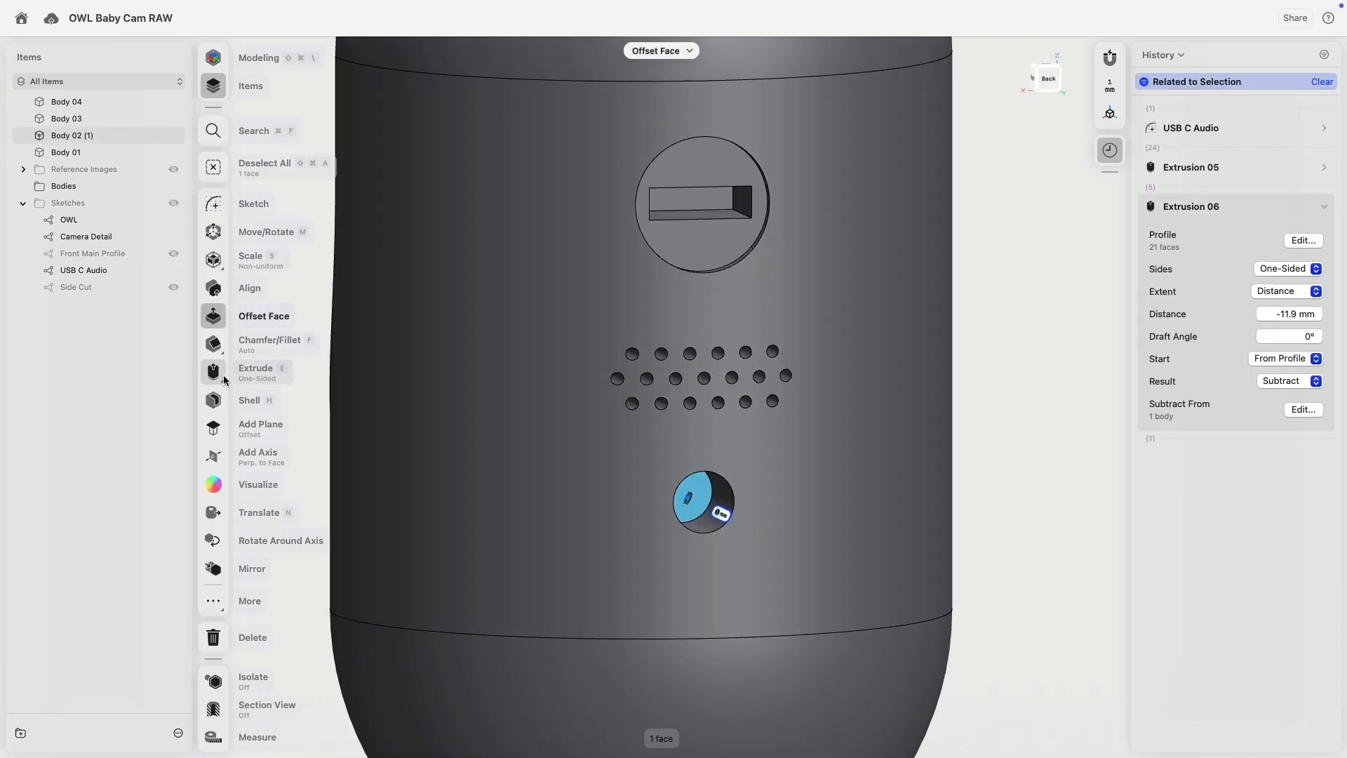
left_click(215, 372)
right_click_drag(557, 424, 634, 440)
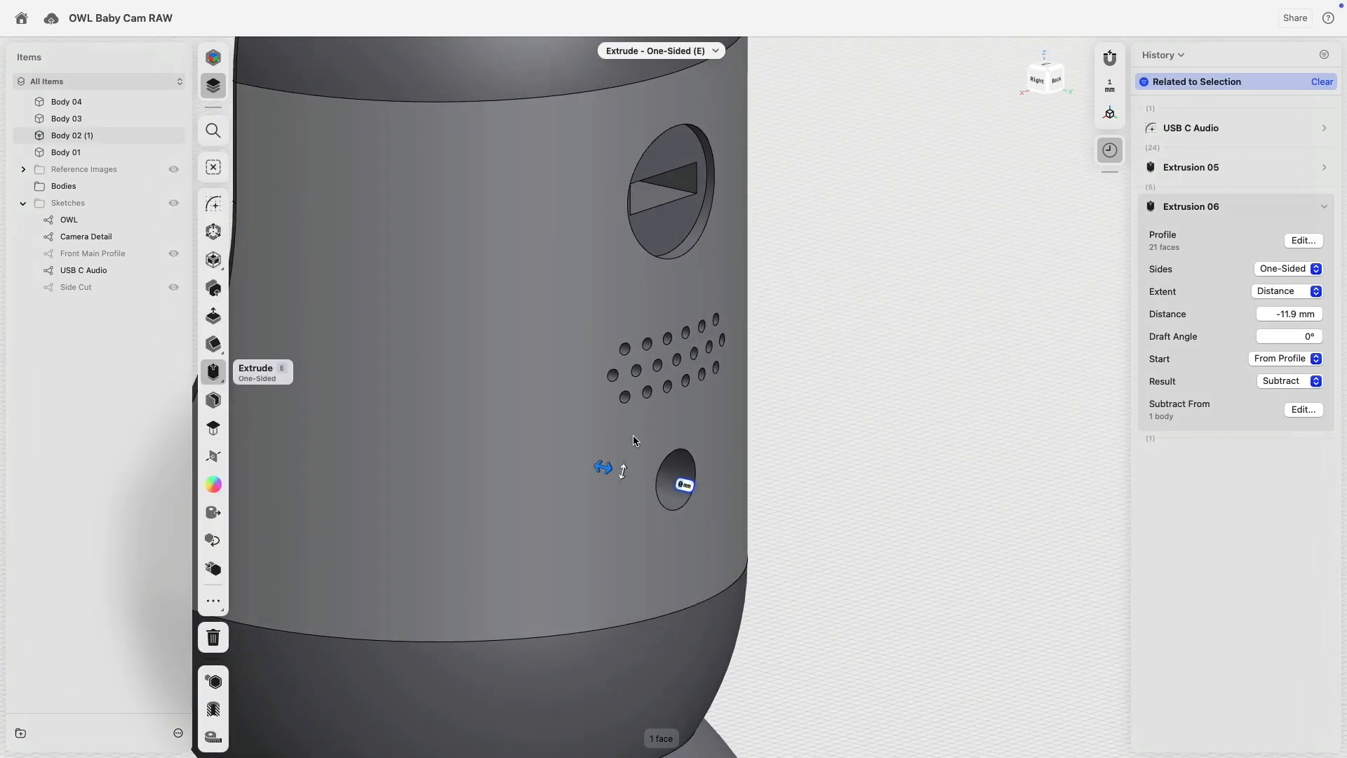
left_click(761, 502)
left_click(786, 431)
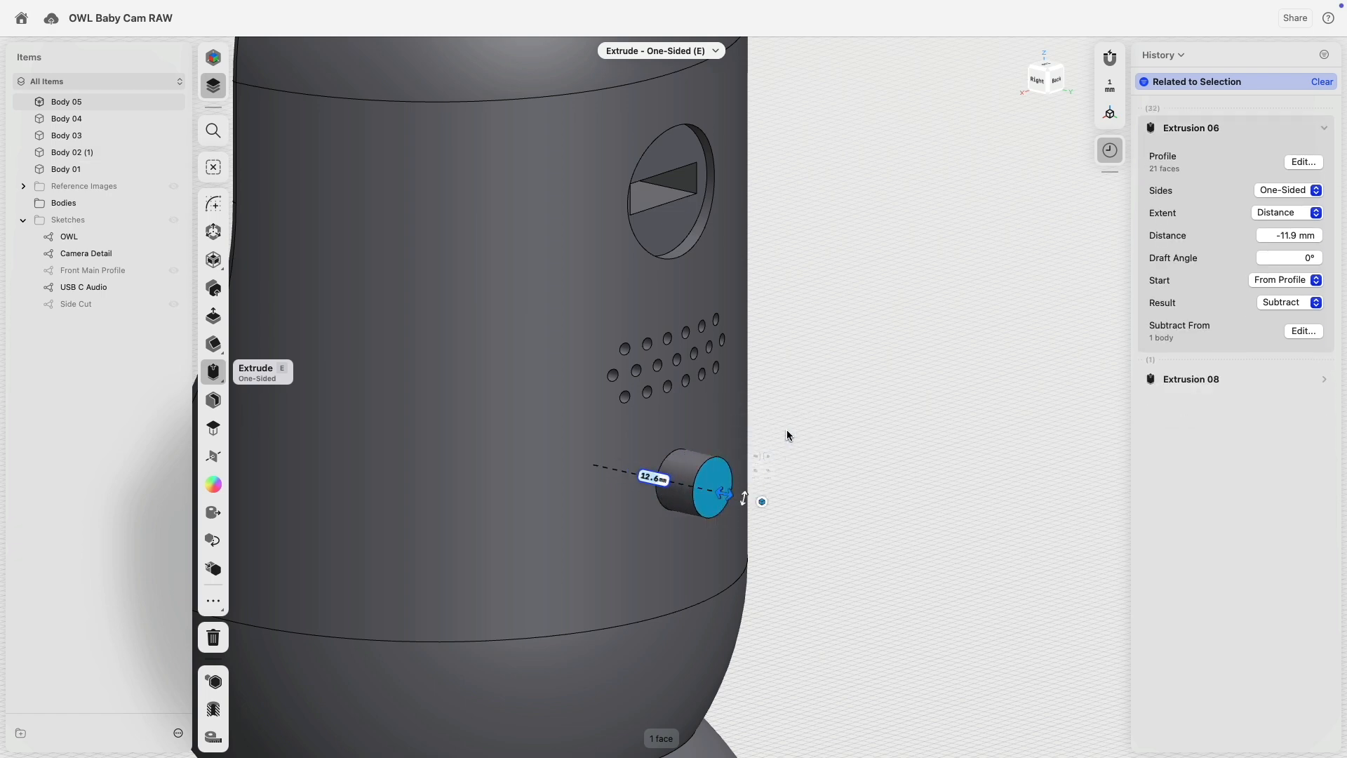
left_click(862, 433)
Select the cylinder's end face and the body's outer face, then start and cancel Replace Face.
left_click(717, 489)
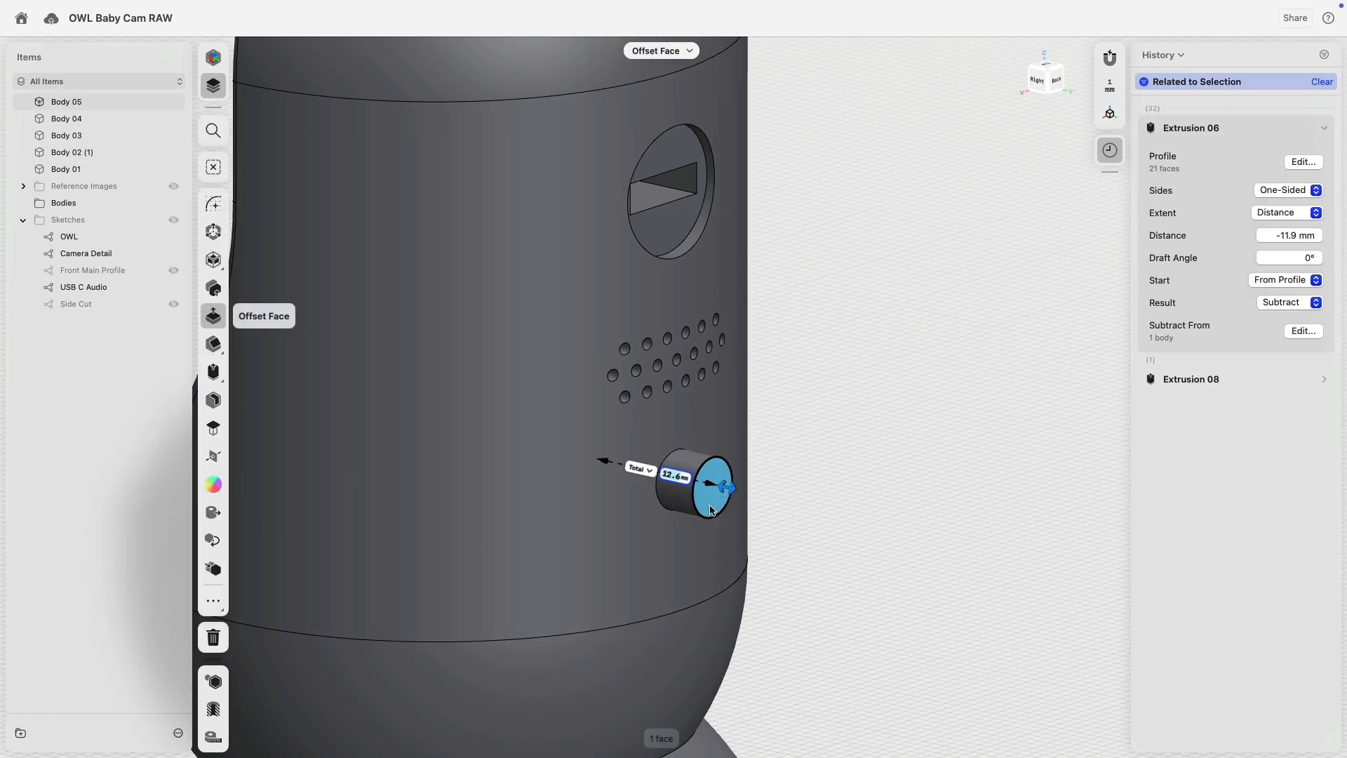
left_click(517, 471)
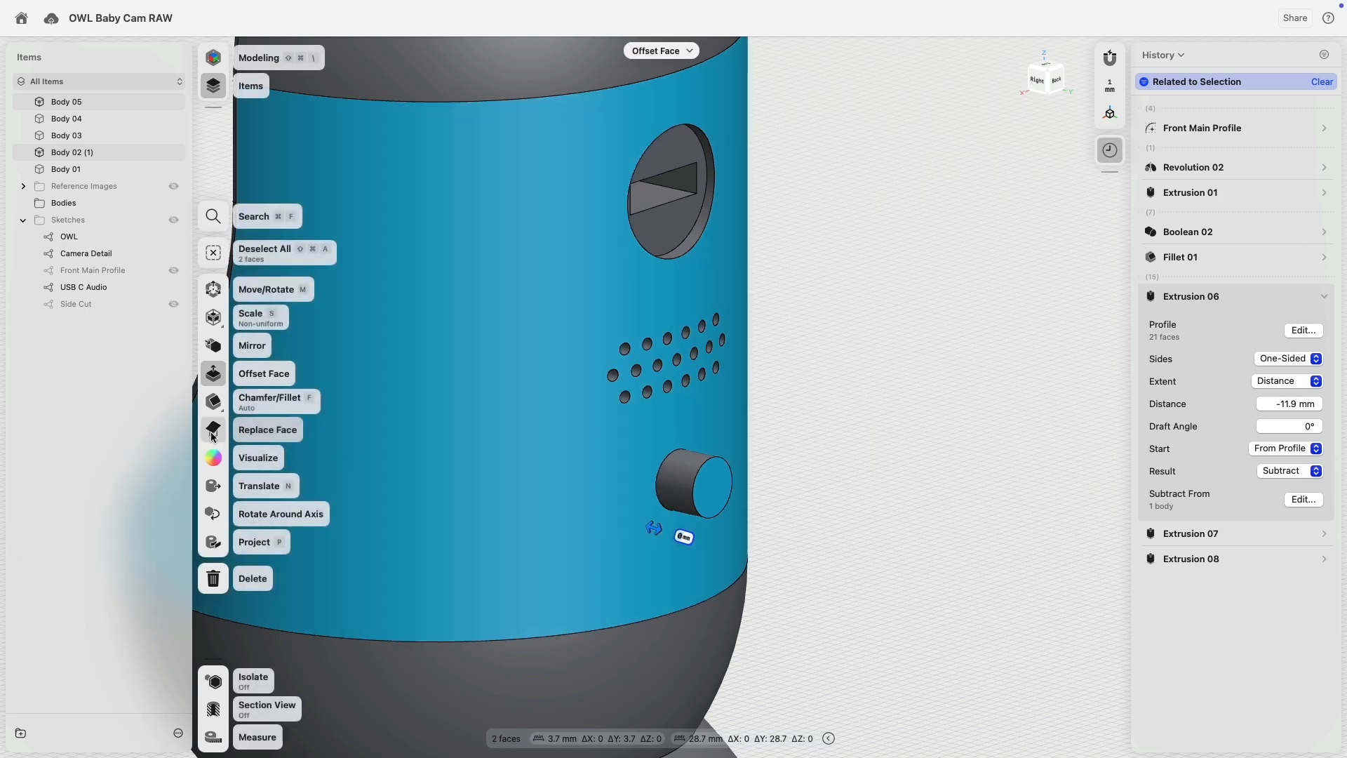
left_click(213, 429)
left_click(213, 429)
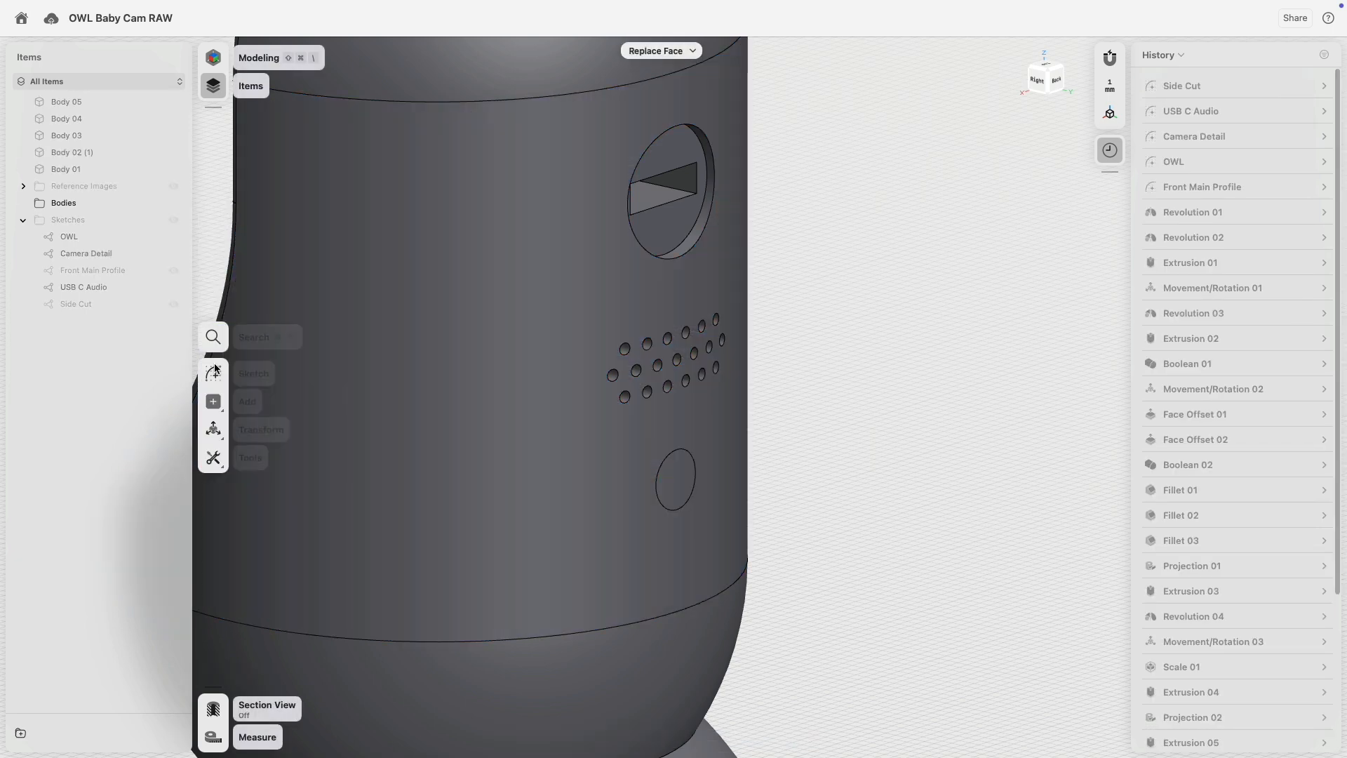
right_click_drag(881, 458, 903, 441)
Area-select the port's two circular edges and fillet them at 0.5 mm, then reduce it to 0.25 mm.
left_click_drag(877, 381, 779, 496)
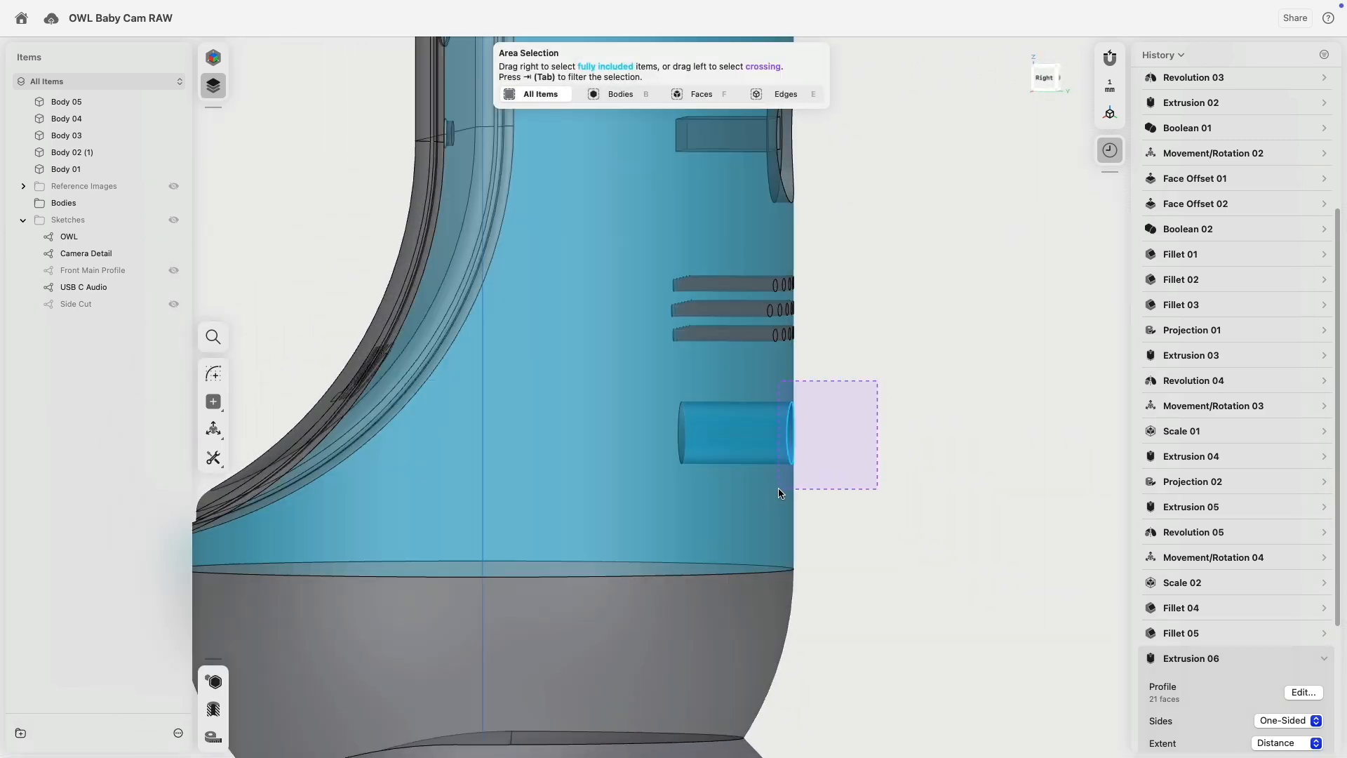
key("f")
key("e")
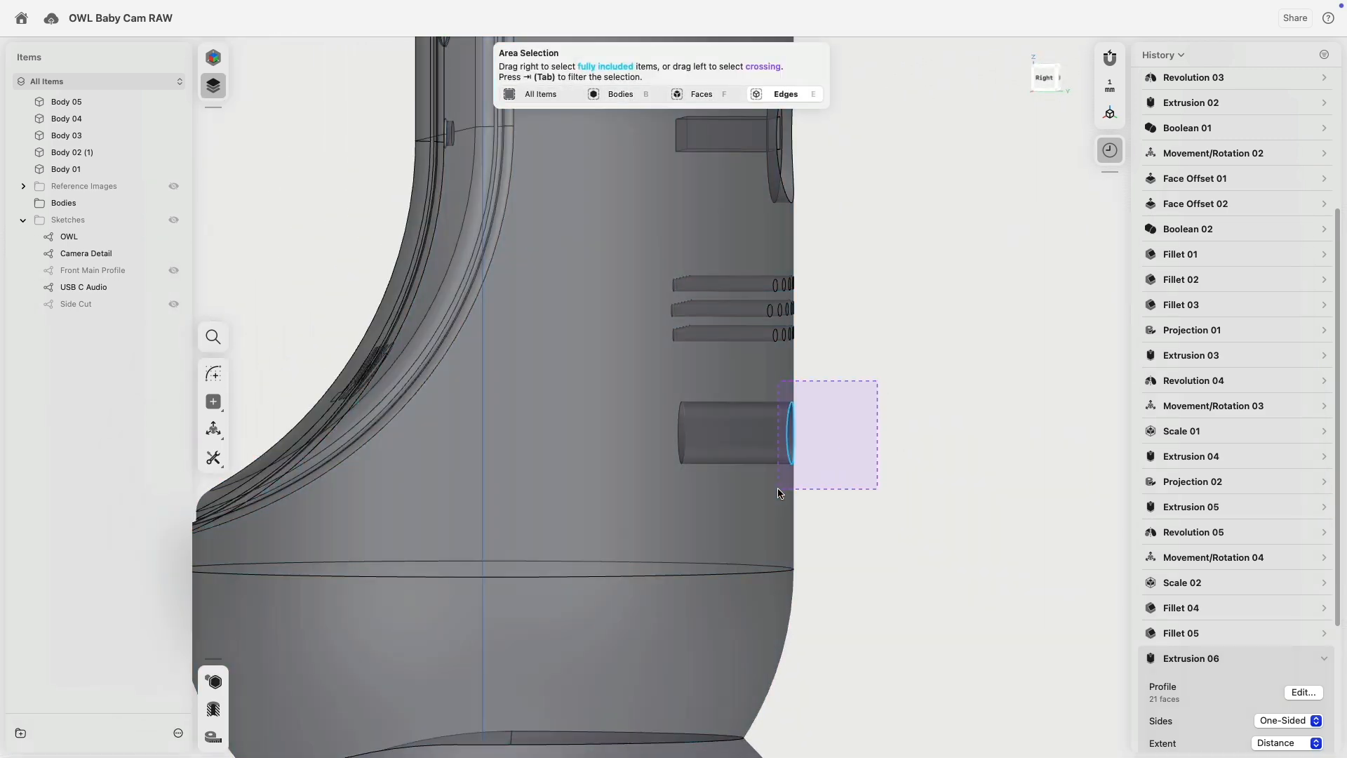
left_click_drag(778, 492, 777, 493)
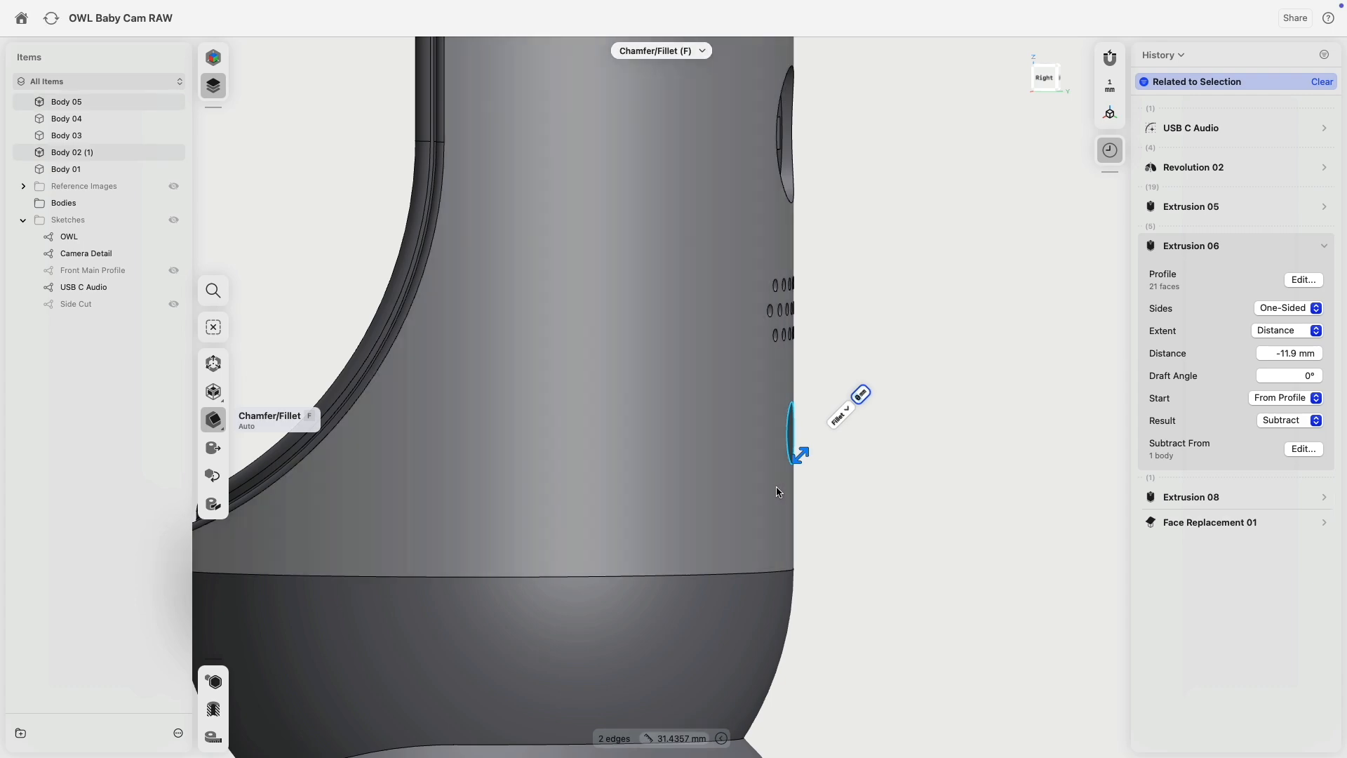
type("0.5")
key("Return")
right_click_drag(940, 421, 879, 406)
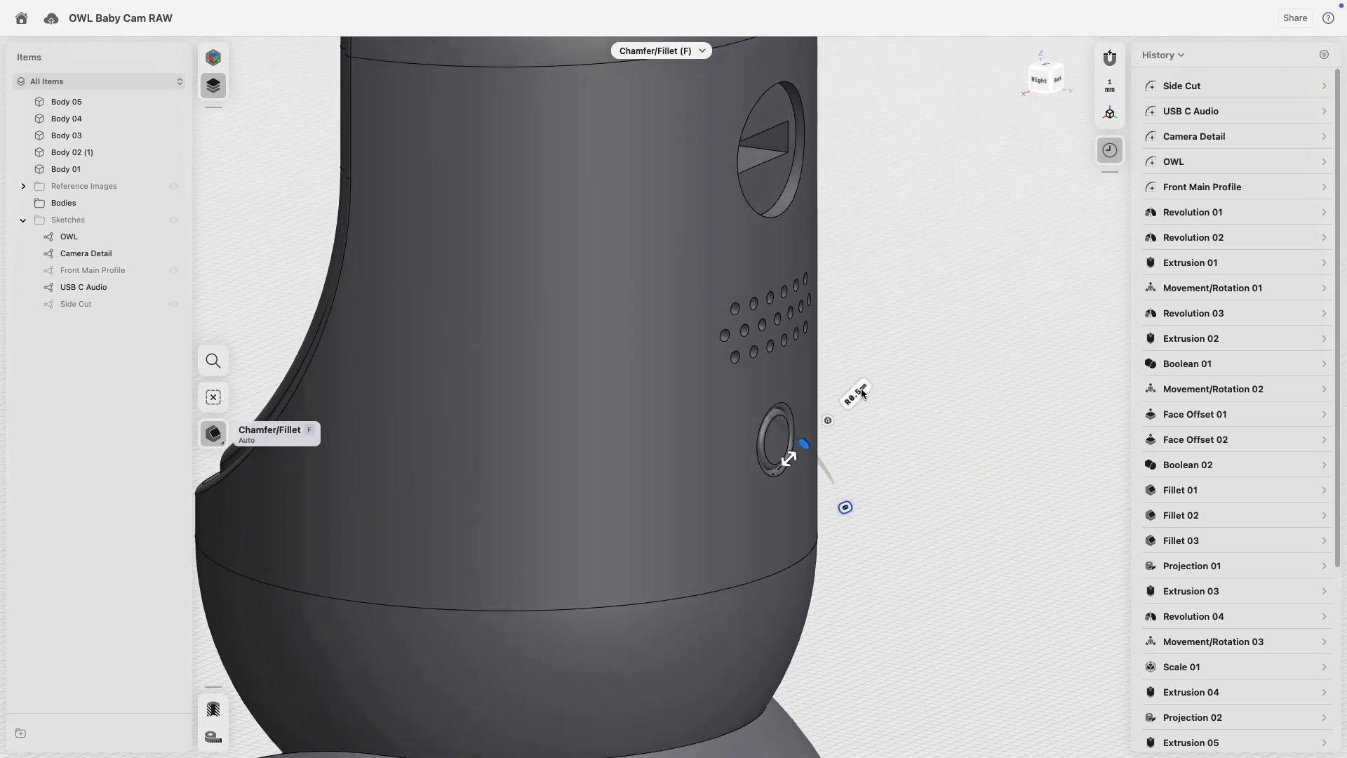
left_click(861, 397)
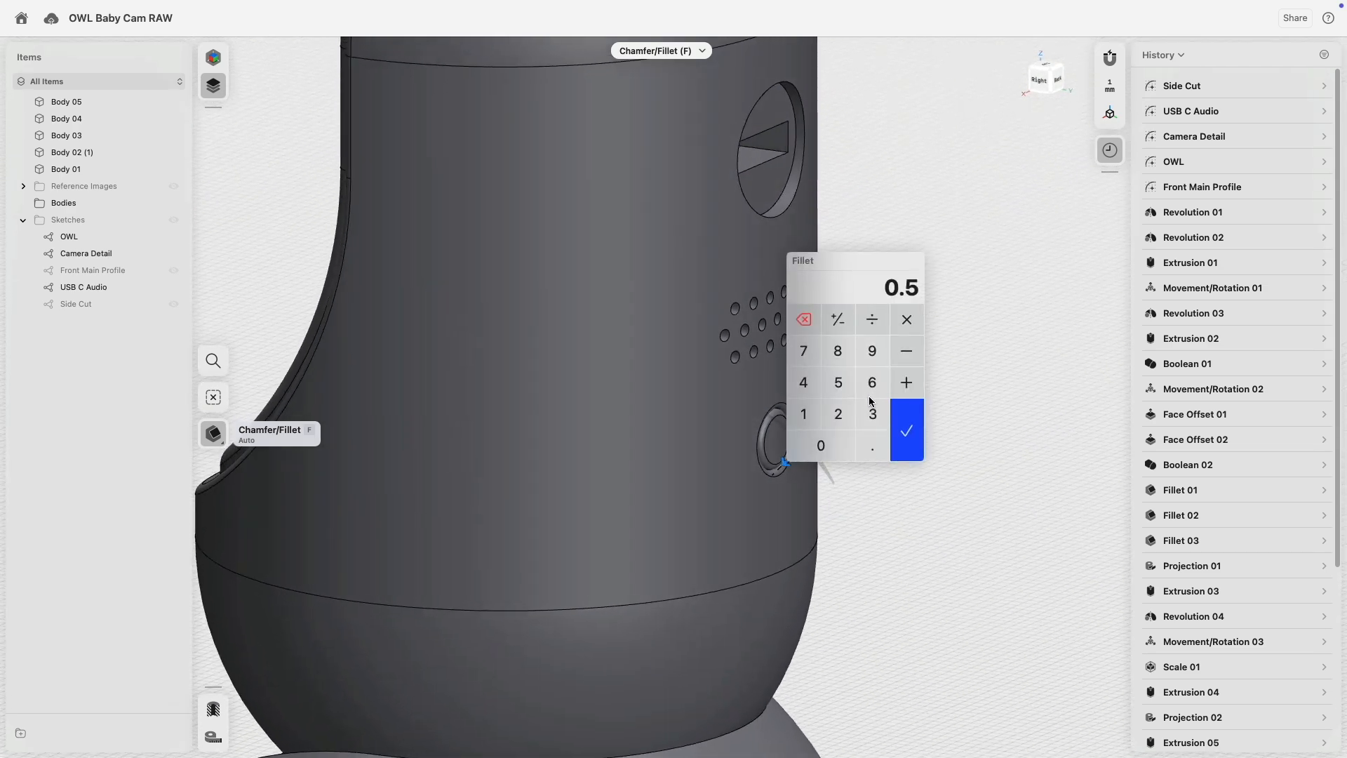
key("Return")
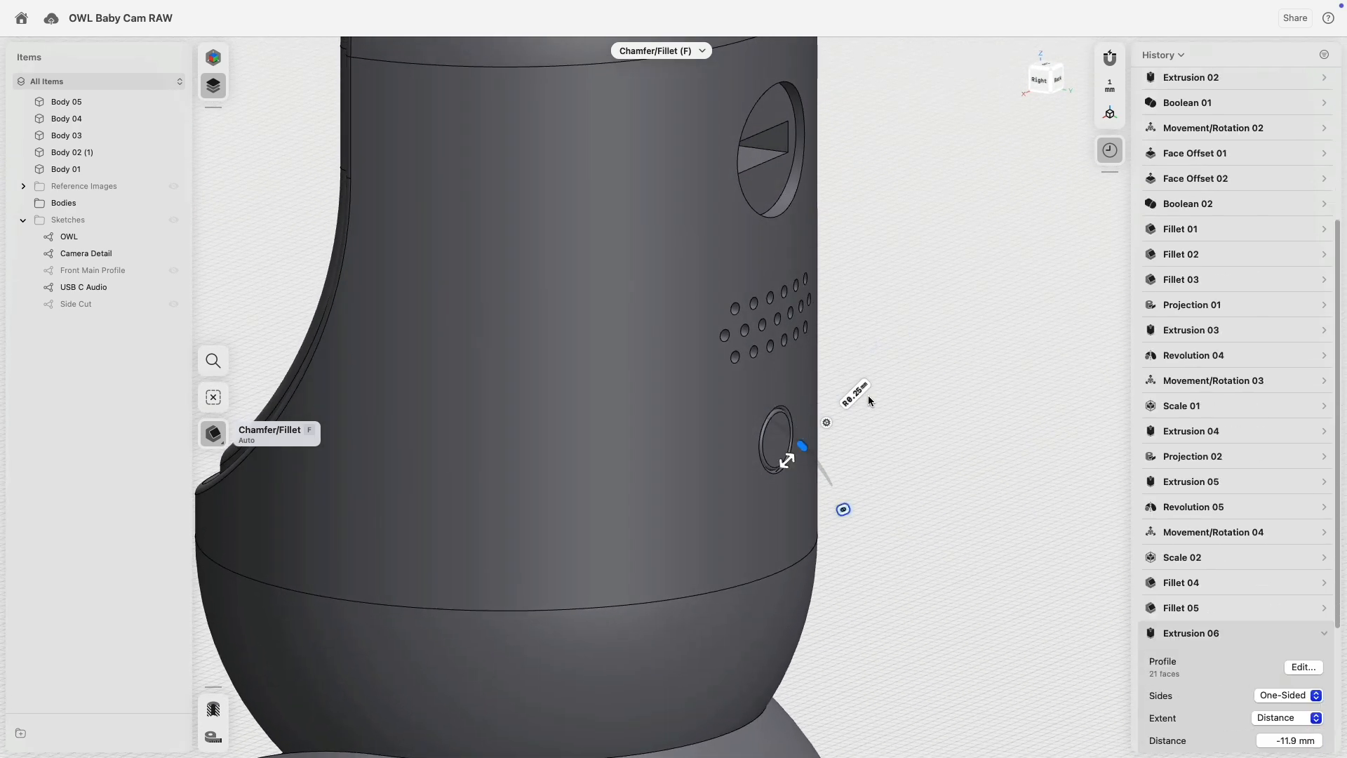
left_click(881, 296)
Area-select only the edges of the 19 speaker-grille holes for filleting.
right_click_drag(907, 283, 1084, 328)
left_click_drag(1080, 342, 988, 444)
key("Tab")
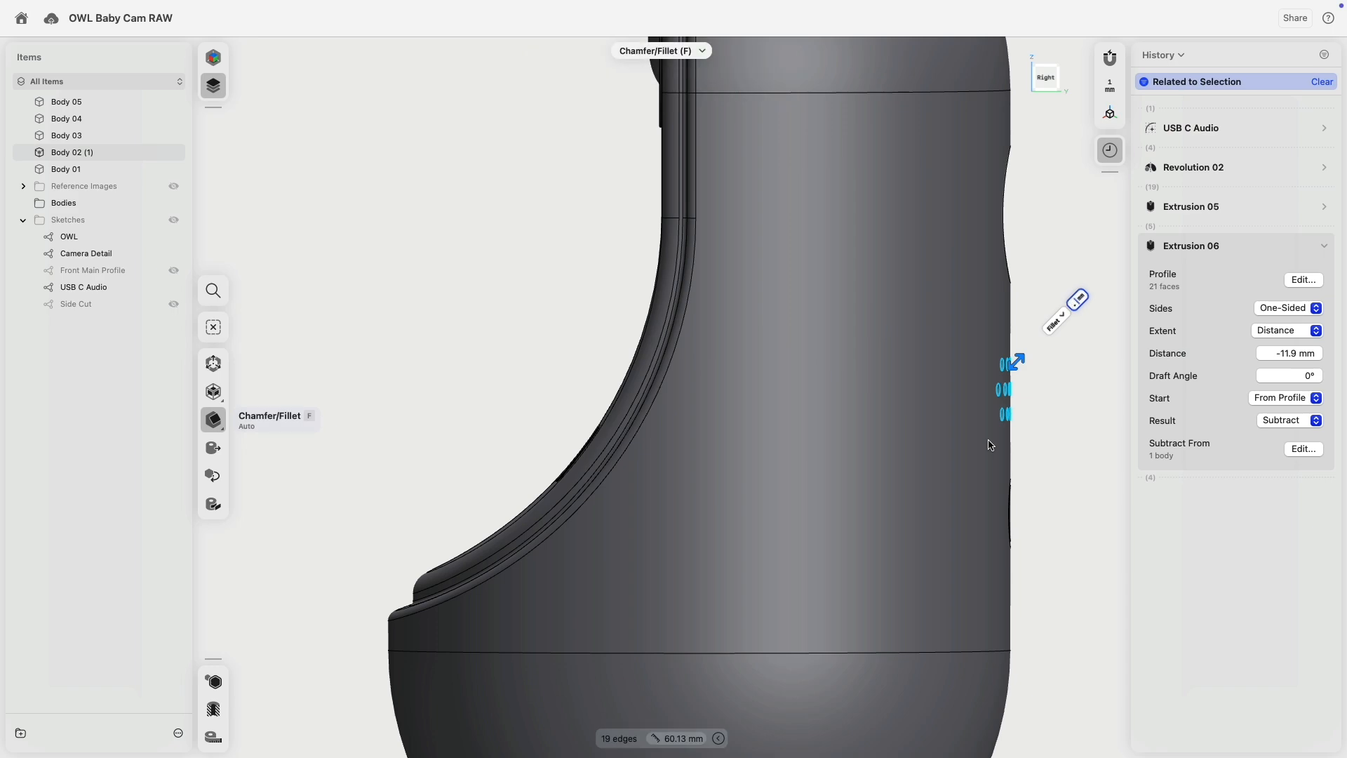
Fillet the speaker-hole edges at 0.05 mm, then change the fillet to 0.1 mm.
key("Return")
right_click_drag(992, 445, 1007, 421)
scroll(1007, 421, "up", 1)
scroll(996, 416, "up", 10)
scroll(978, 436, "down", 5)
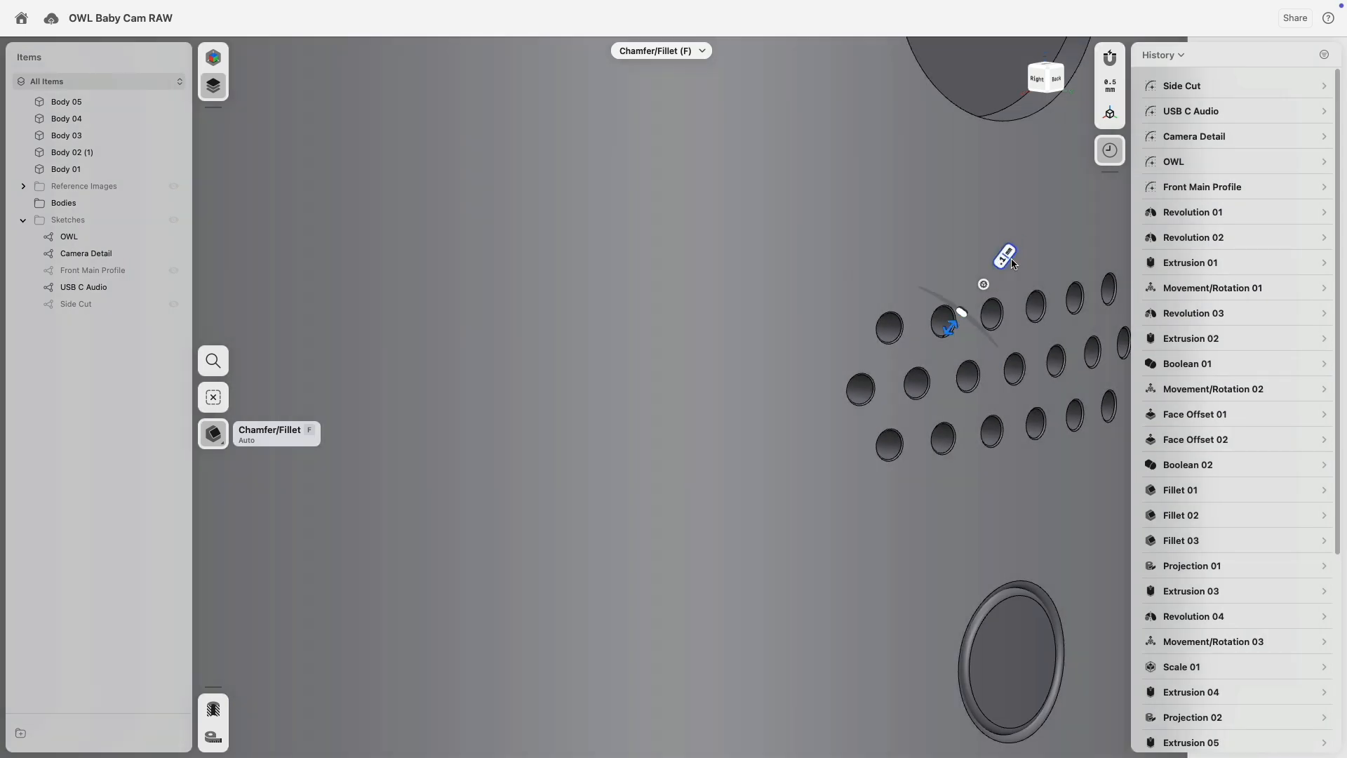
key("Return")
scroll(986, 301, "down", 5)
middle_click_drag(1052, 190, 952, 307)
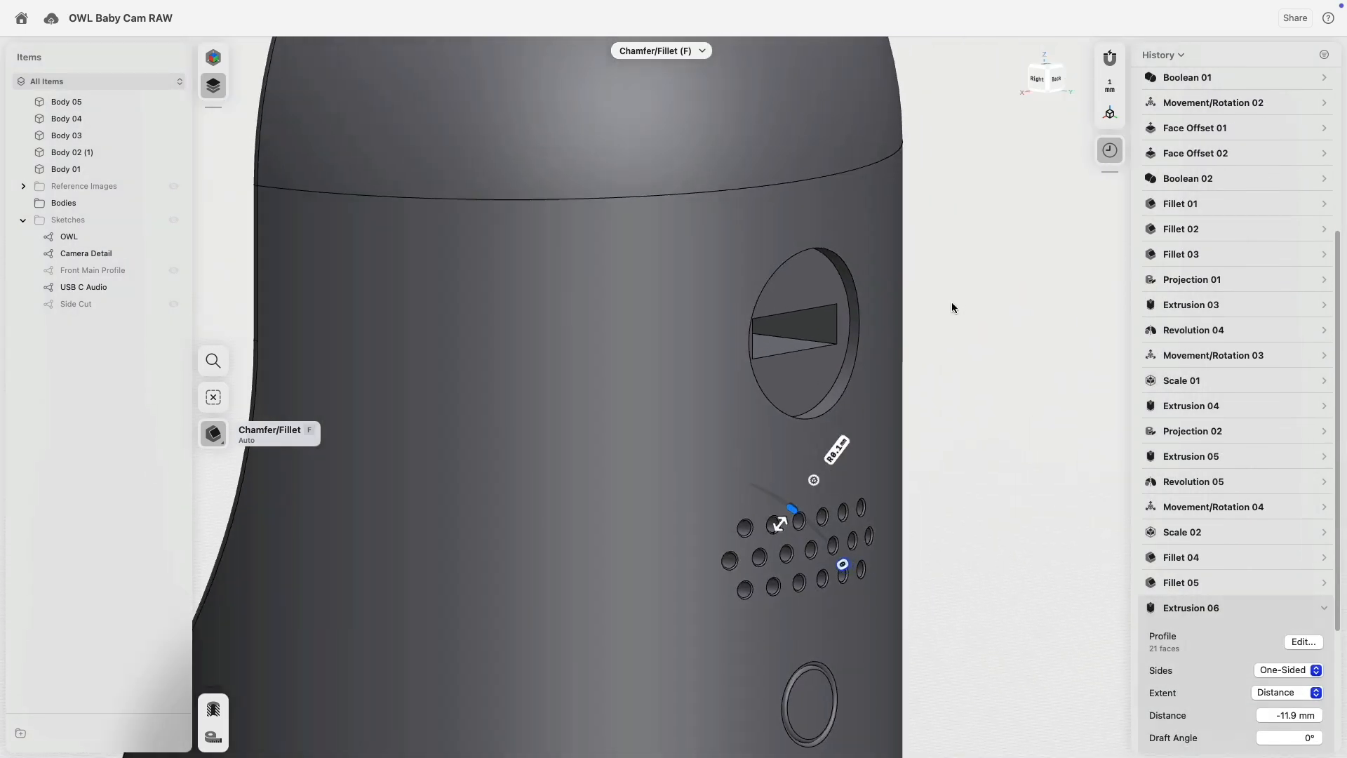
scroll(901, 306, "up", 5)
scroll(905, 351, "down", 6)
scroll(877, 653, "up", 4)
scroll(809, 666, "down", 6)
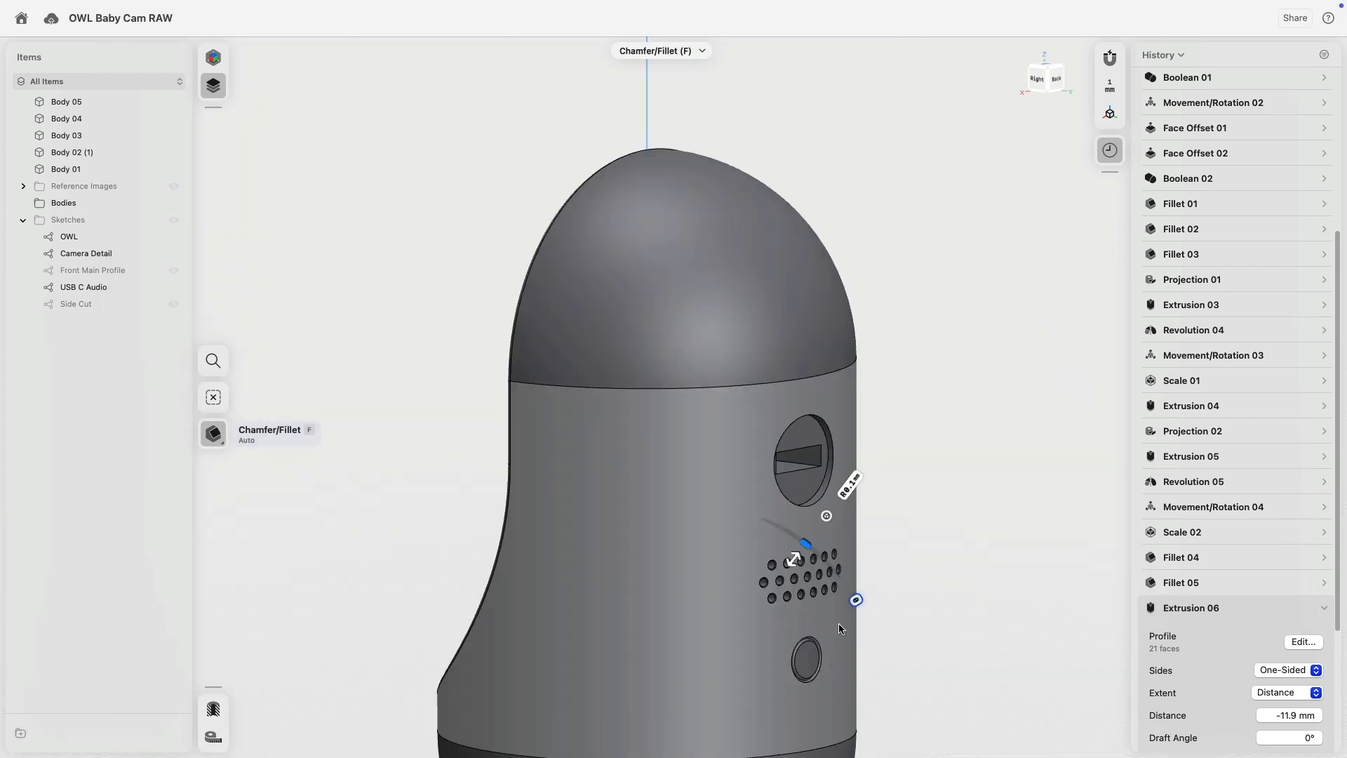
scroll(839, 626, "up", 8)
Select the lower port's ring face and the round disc's edge.
left_click(910, 531)
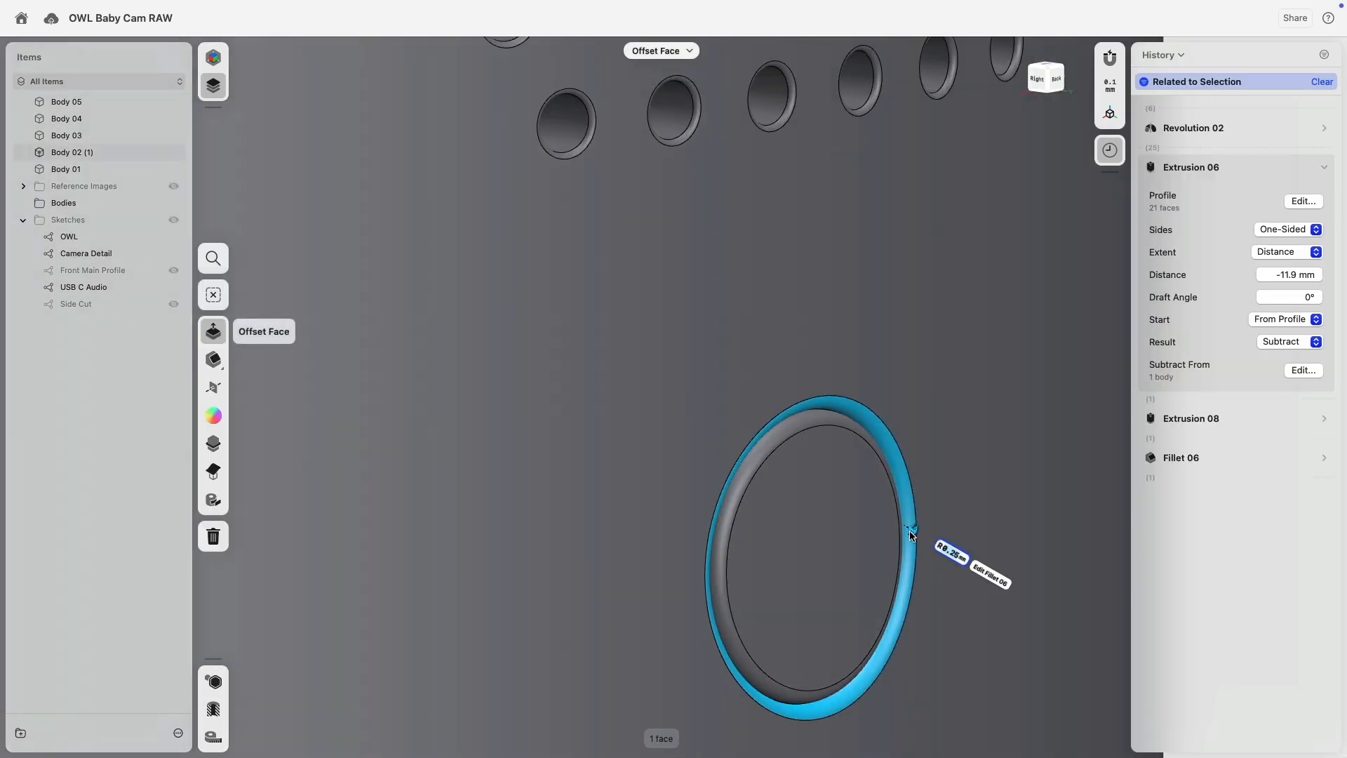
scroll(910, 535, "down", 6)
scroll(1003, 220, "up", 6)
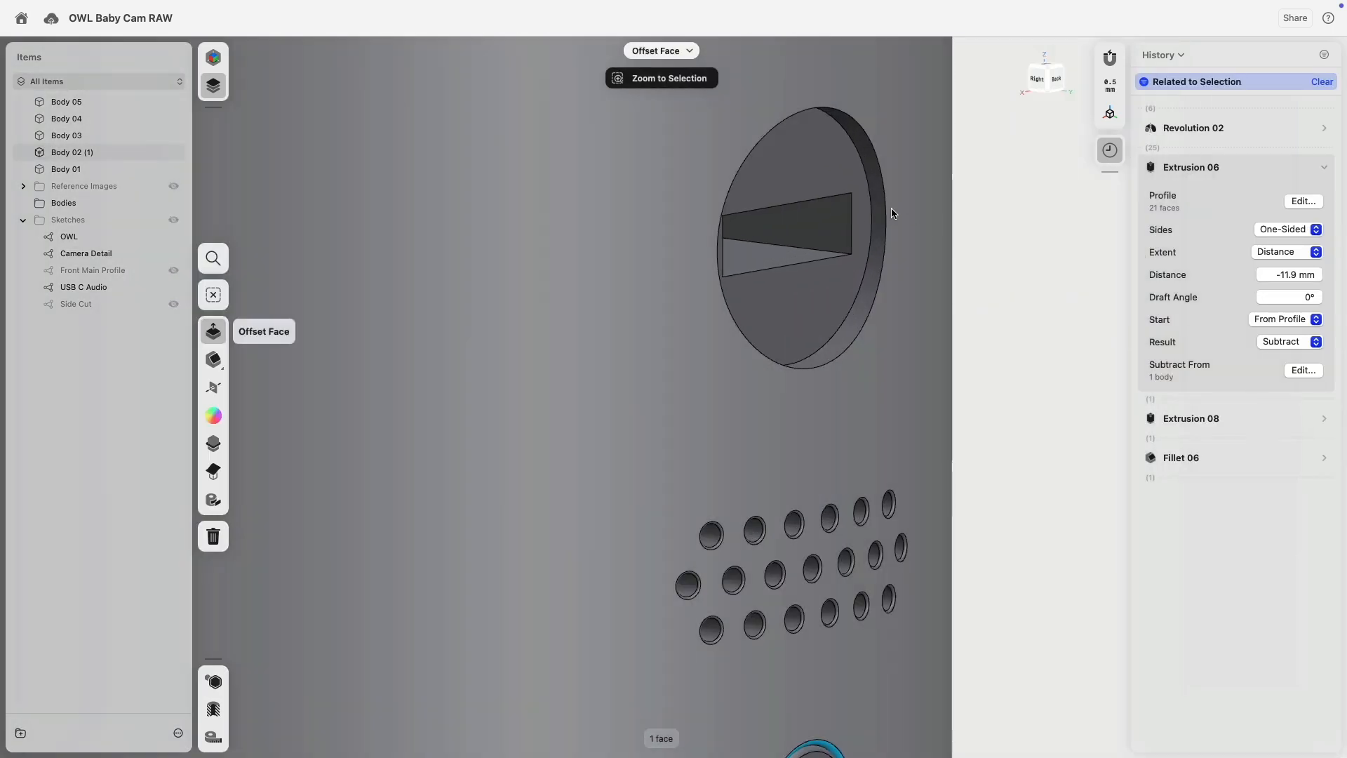
left_click(887, 212)
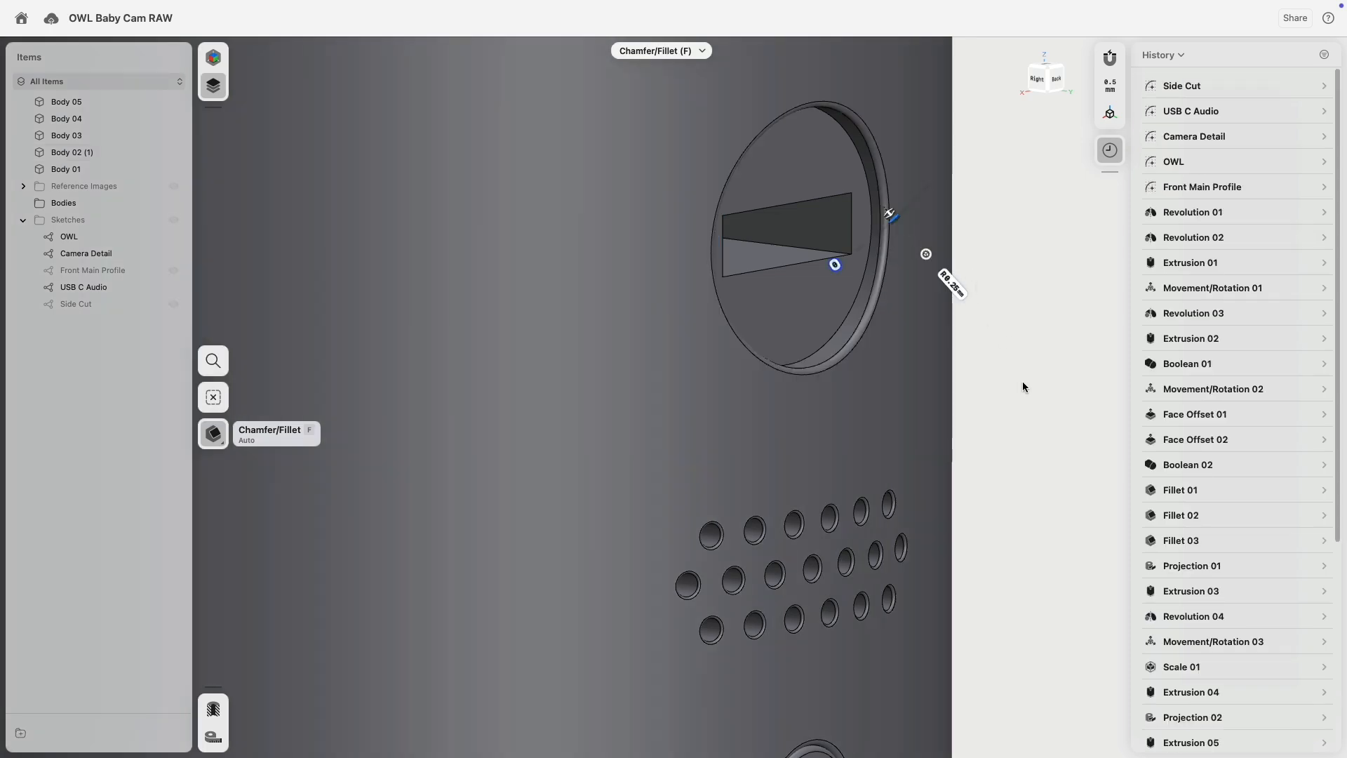
Pick three inner slot edges and drag out a rounded fillet on them.
middle_click_drag(1023, 383, 1031, 429)
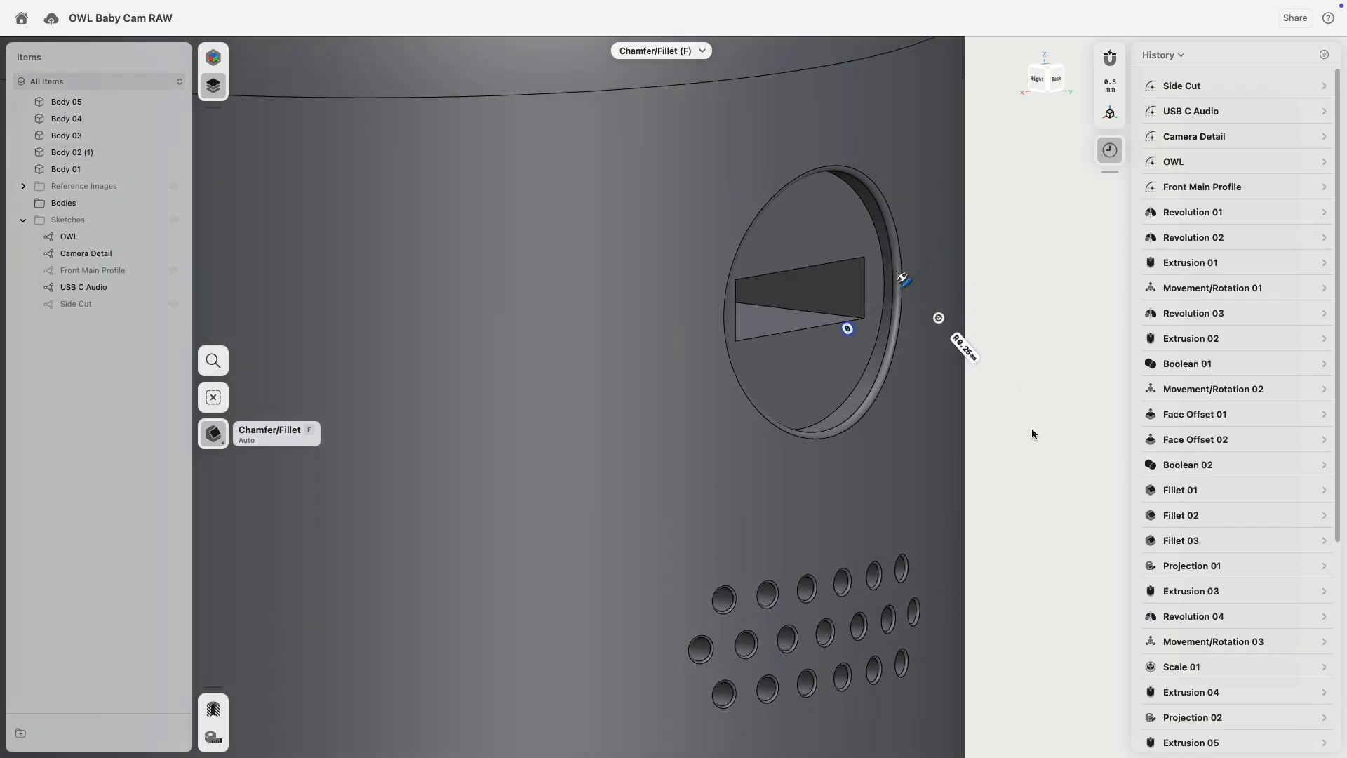
right_click_drag(1031, 429, 928, 447)
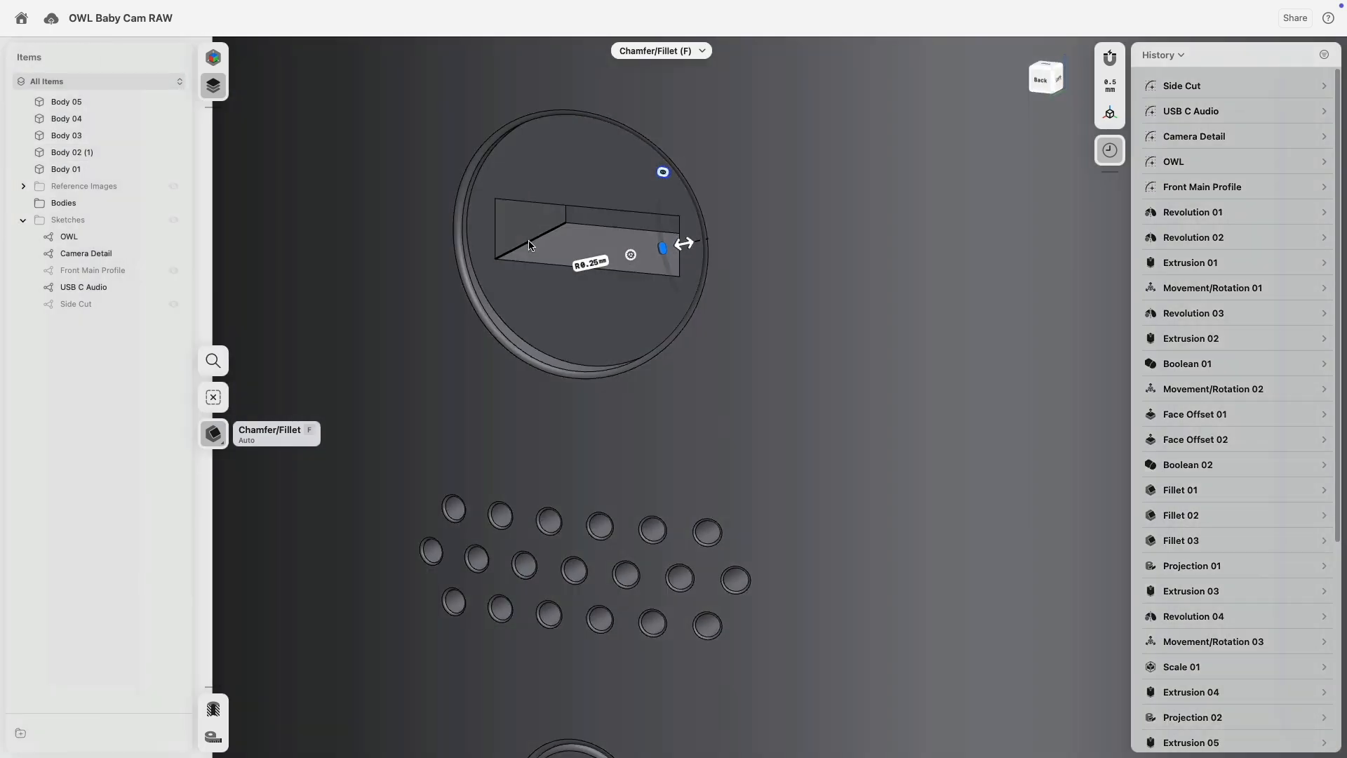
left_click(556, 231)
right_click_drag(556, 232, 647, 188)
left_click(532, 180)
left_click(638, 149)
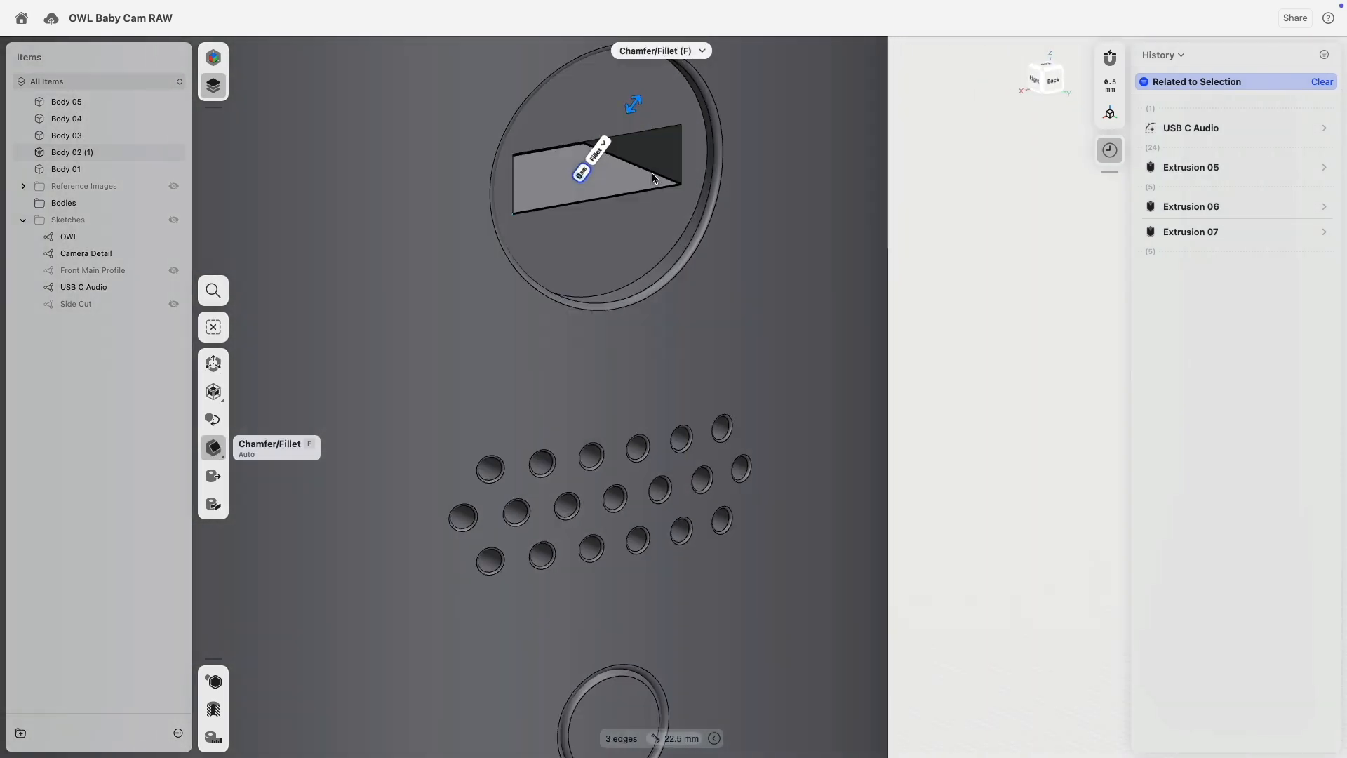
left_click_drag(656, 181, 652, 169)
Fillet the slot's right edge and the recess's circular rim at 0.25 mm each.
left_click(682, 158)
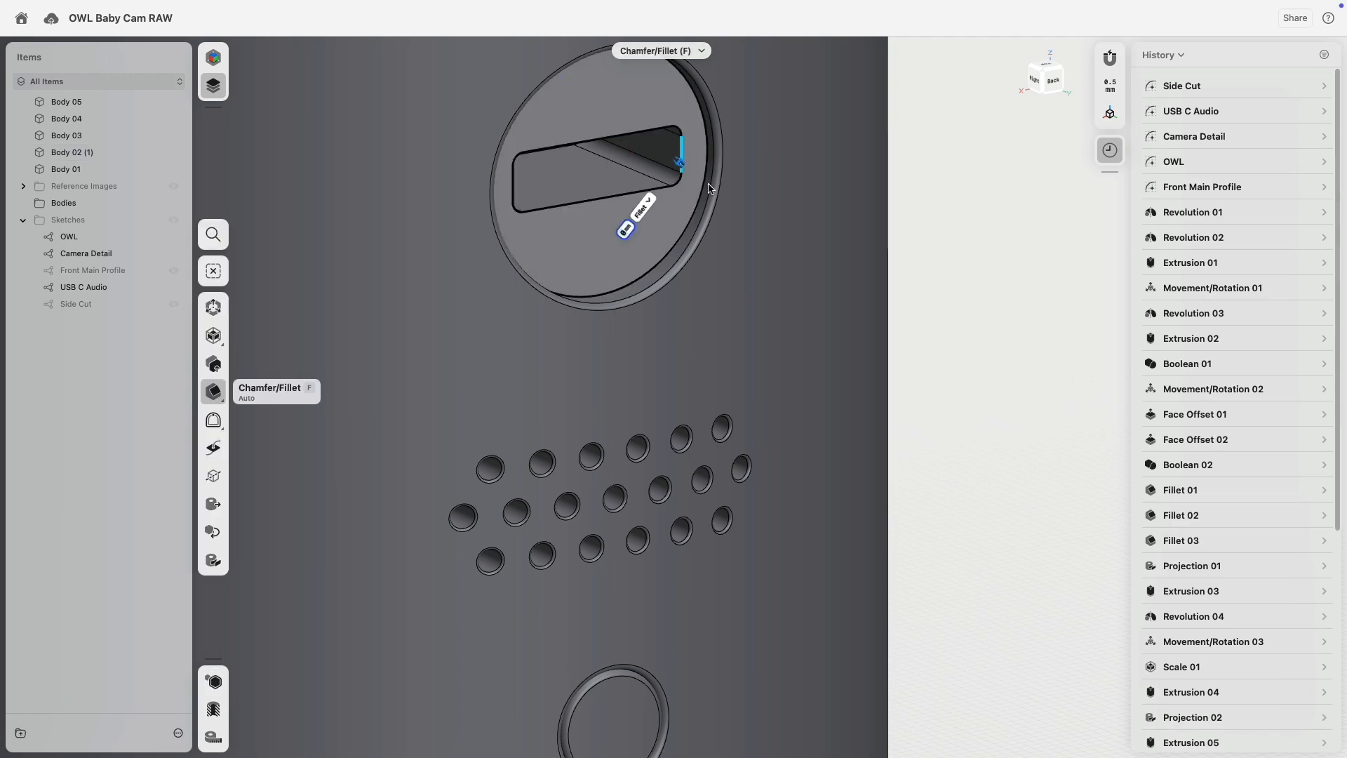
type(".25")
key("Return")
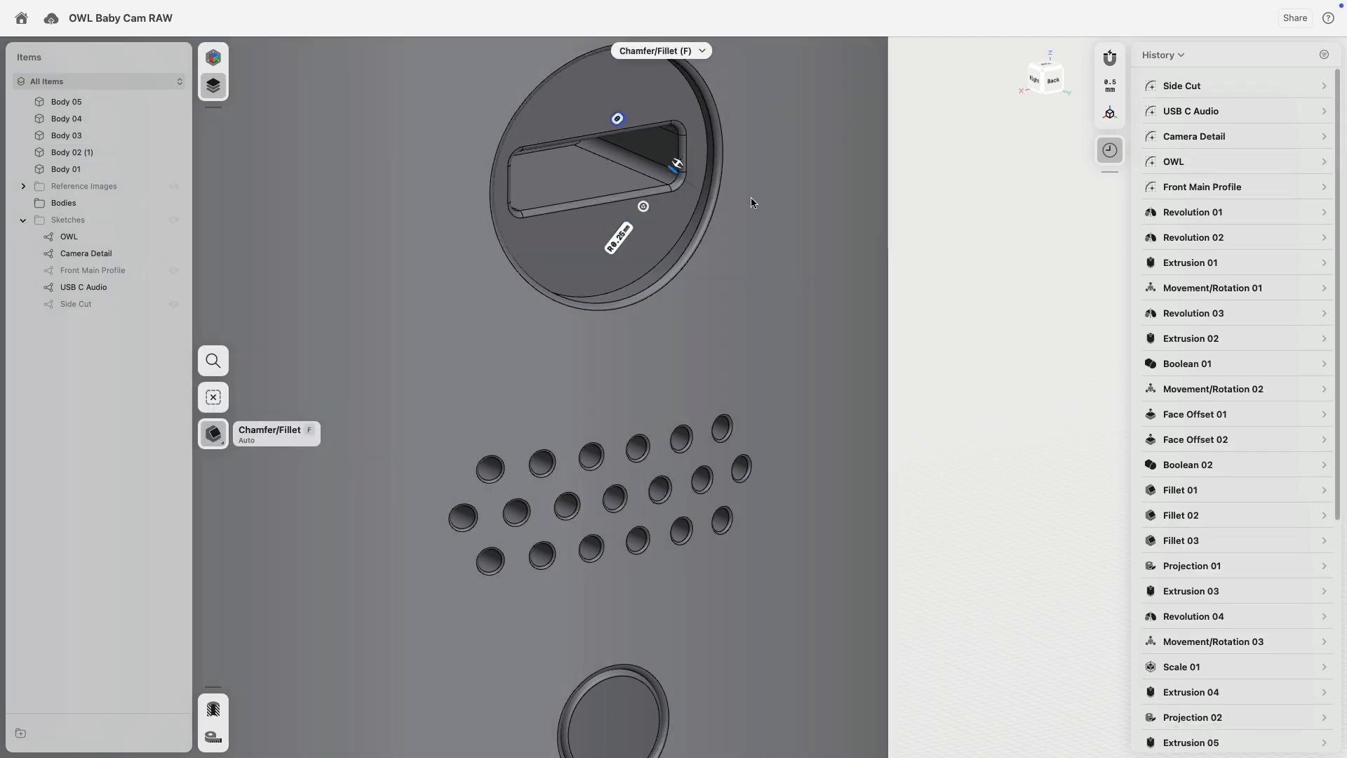
middle_click_drag(748, 197, 772, 287)
left_click(771, 292)
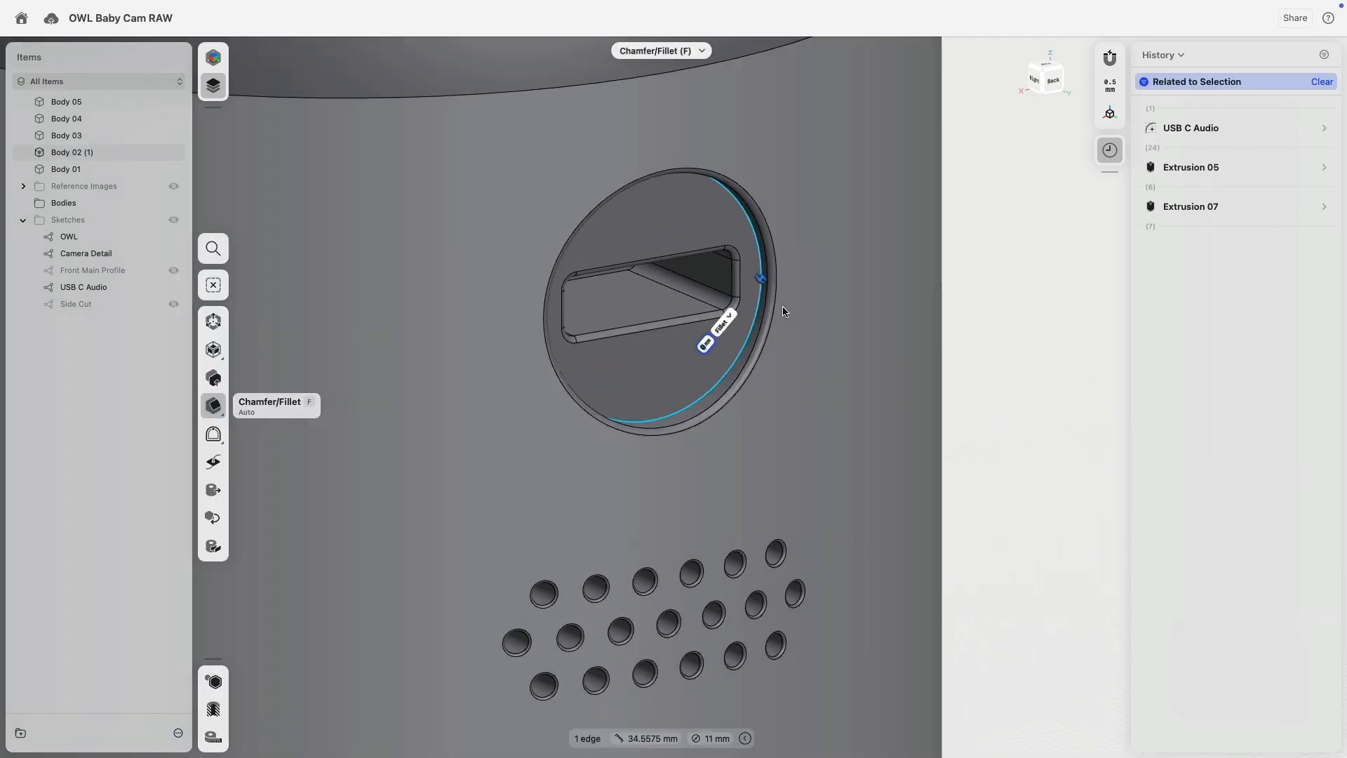
type(".25")
key("Return")
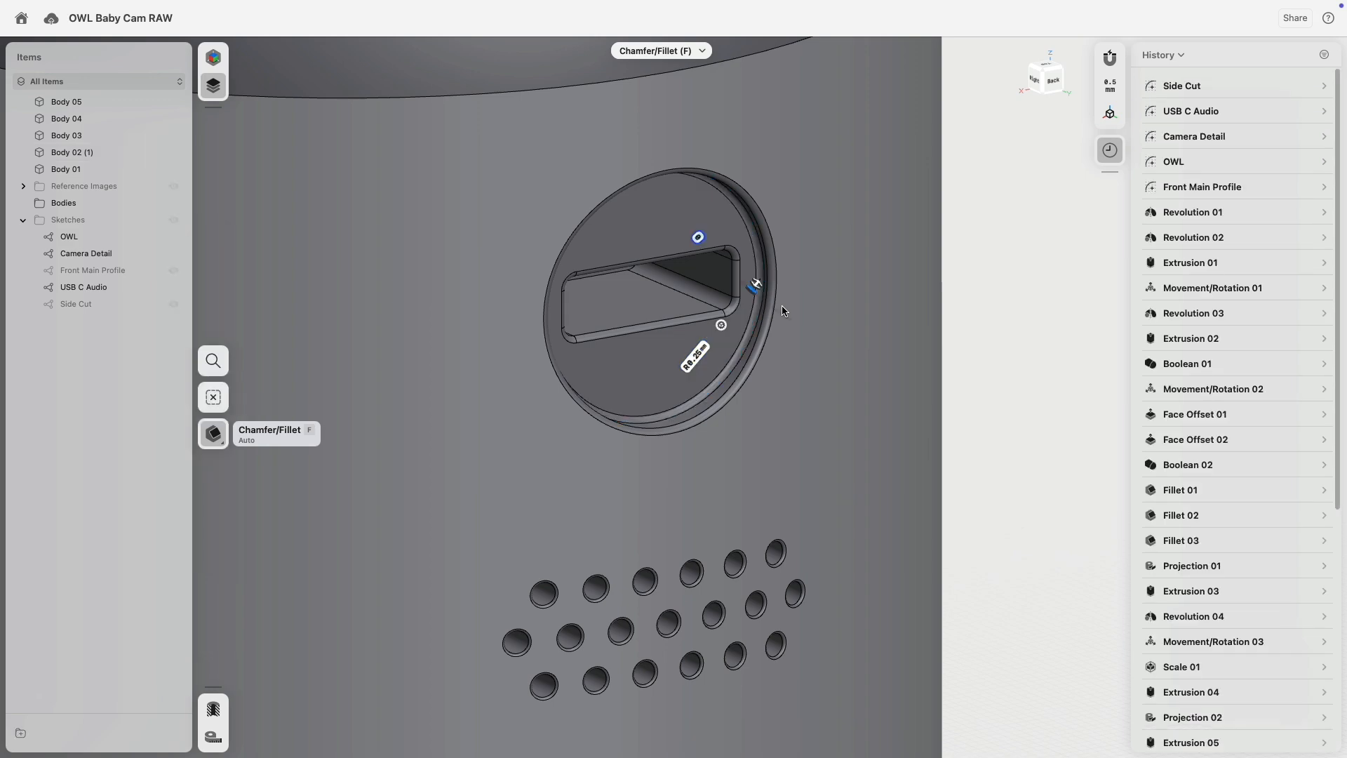
mouse_move(794, 305)
right_mouse_down()
mouse_move(818, 288)
mouse_move(828, 240)
mouse_move(765, 233)
mouse_move(740, 339)
mouse_move(802, 303)
right_mouse_up()
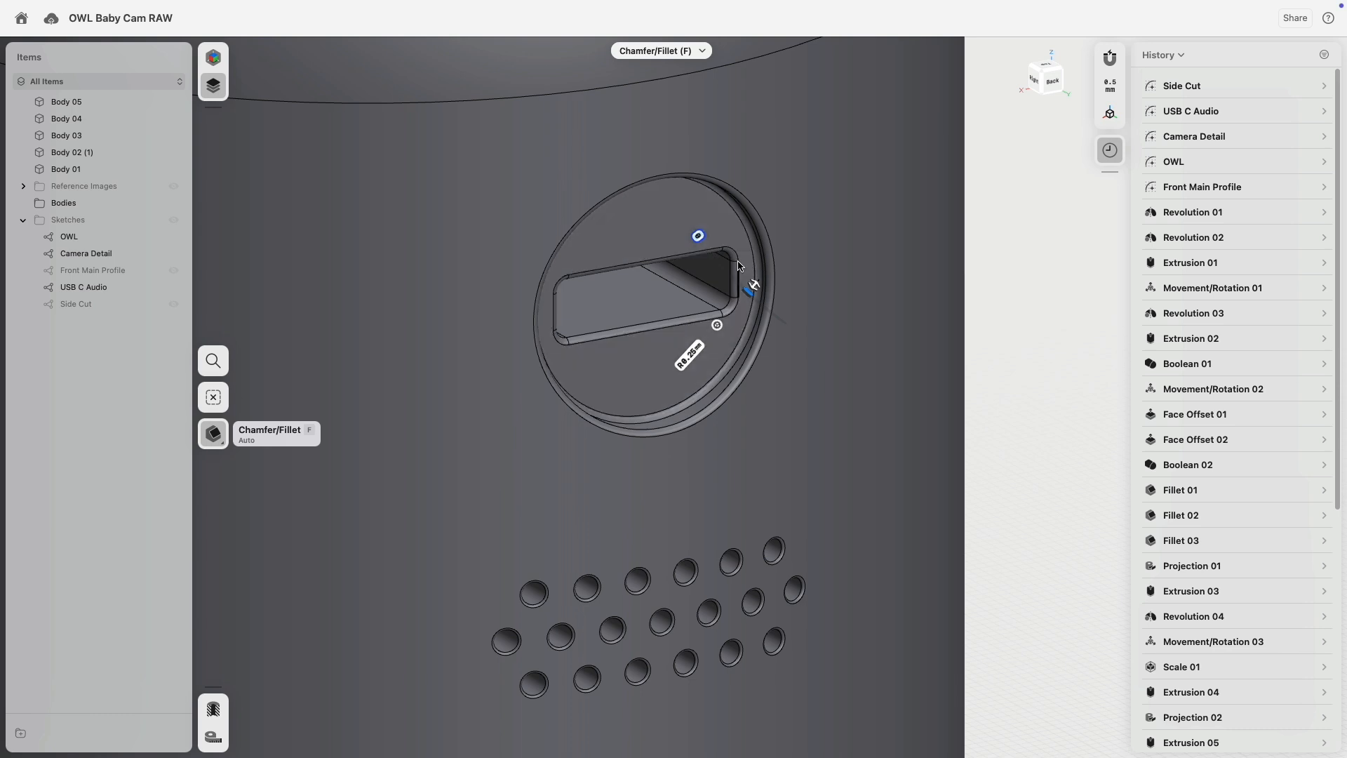
scroll(1233, 547, "down", 5)
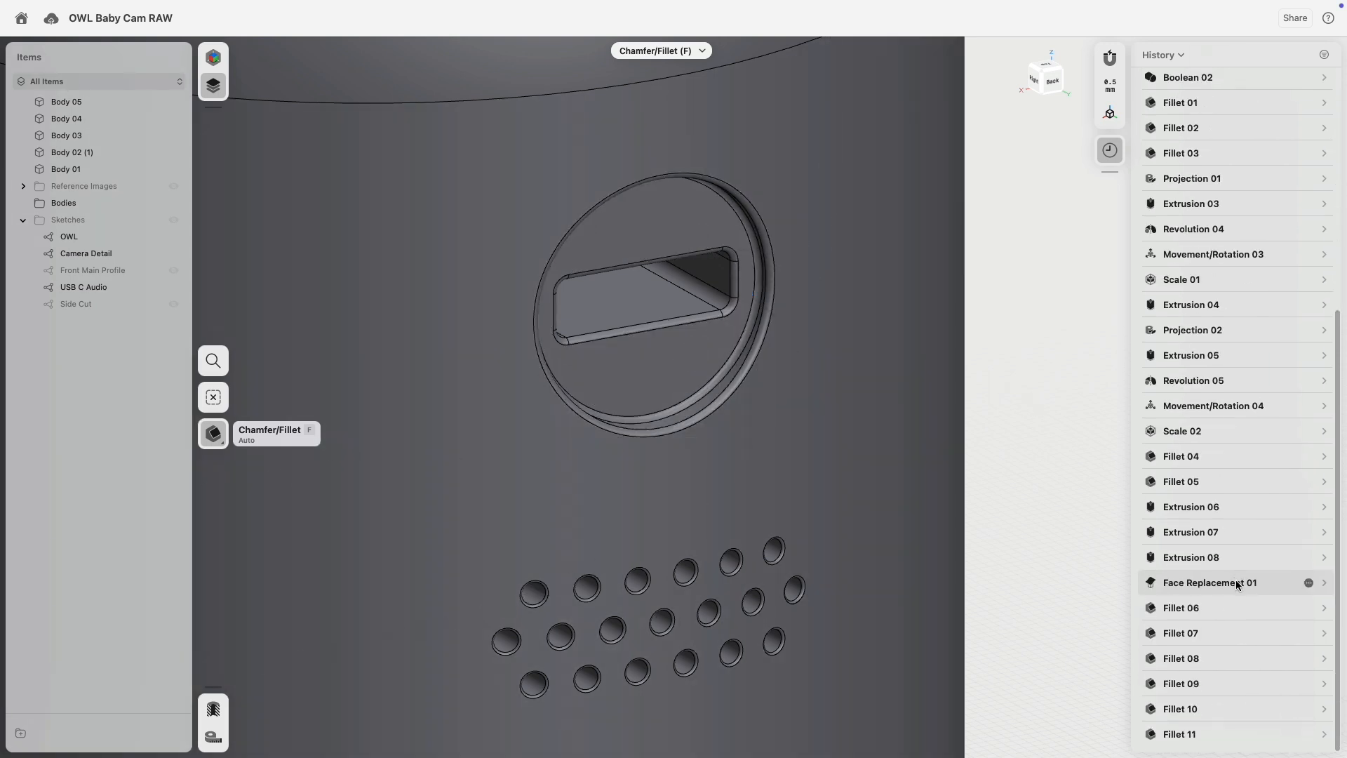
Delete Fillet 11 and Fillet 10 from History and move Fillet 08 below Fillet 09.
right_click(1196, 735)
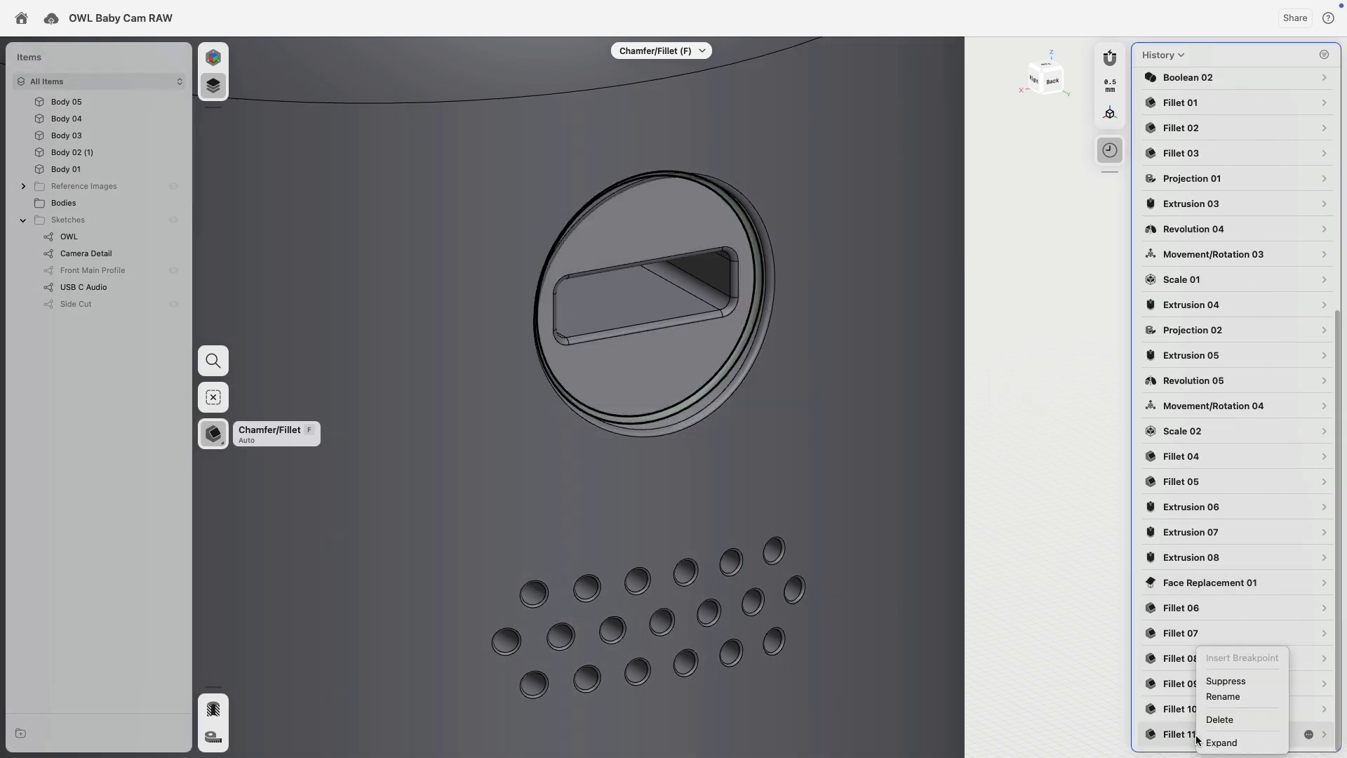
left_click(1232, 720)
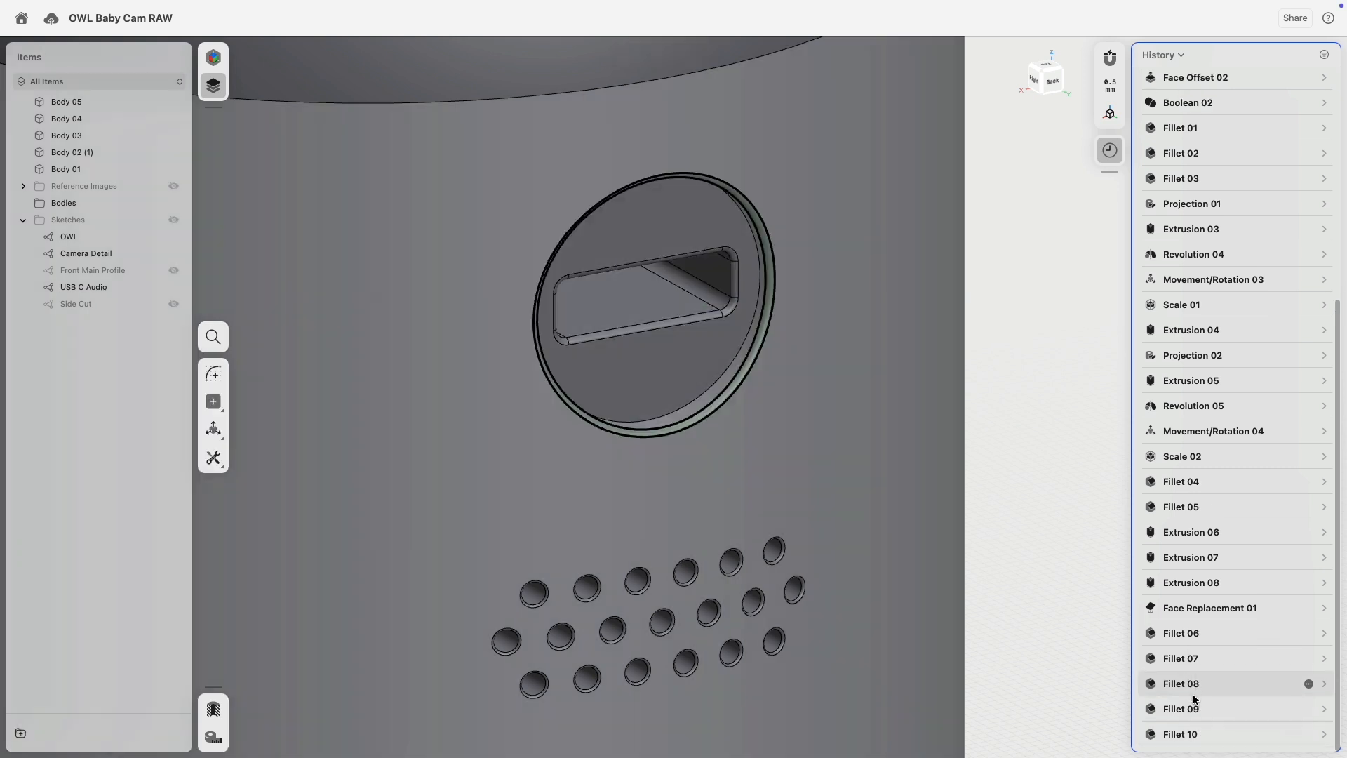
left_click_drag(1193, 699, 1194, 716)
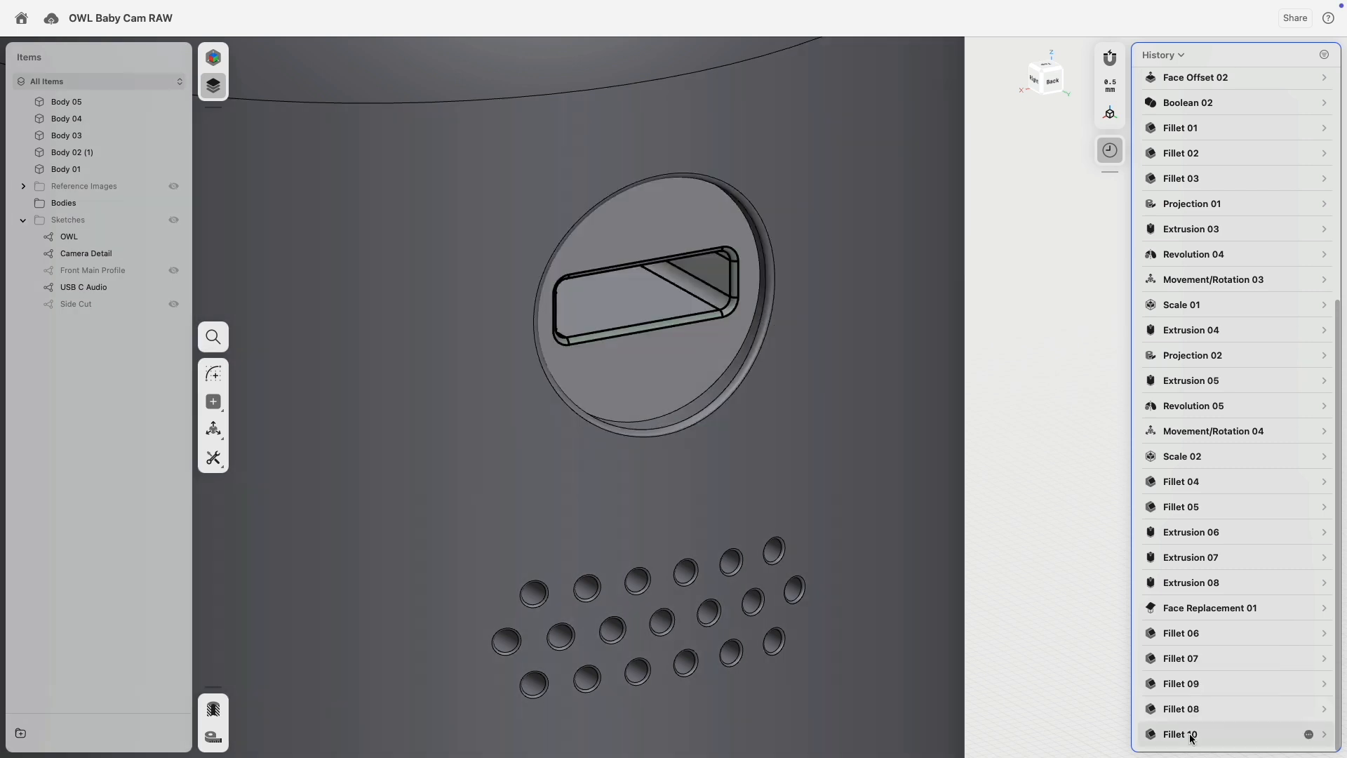
left_click(1191, 734)
right_click(1191, 736)
left_click(1207, 719)
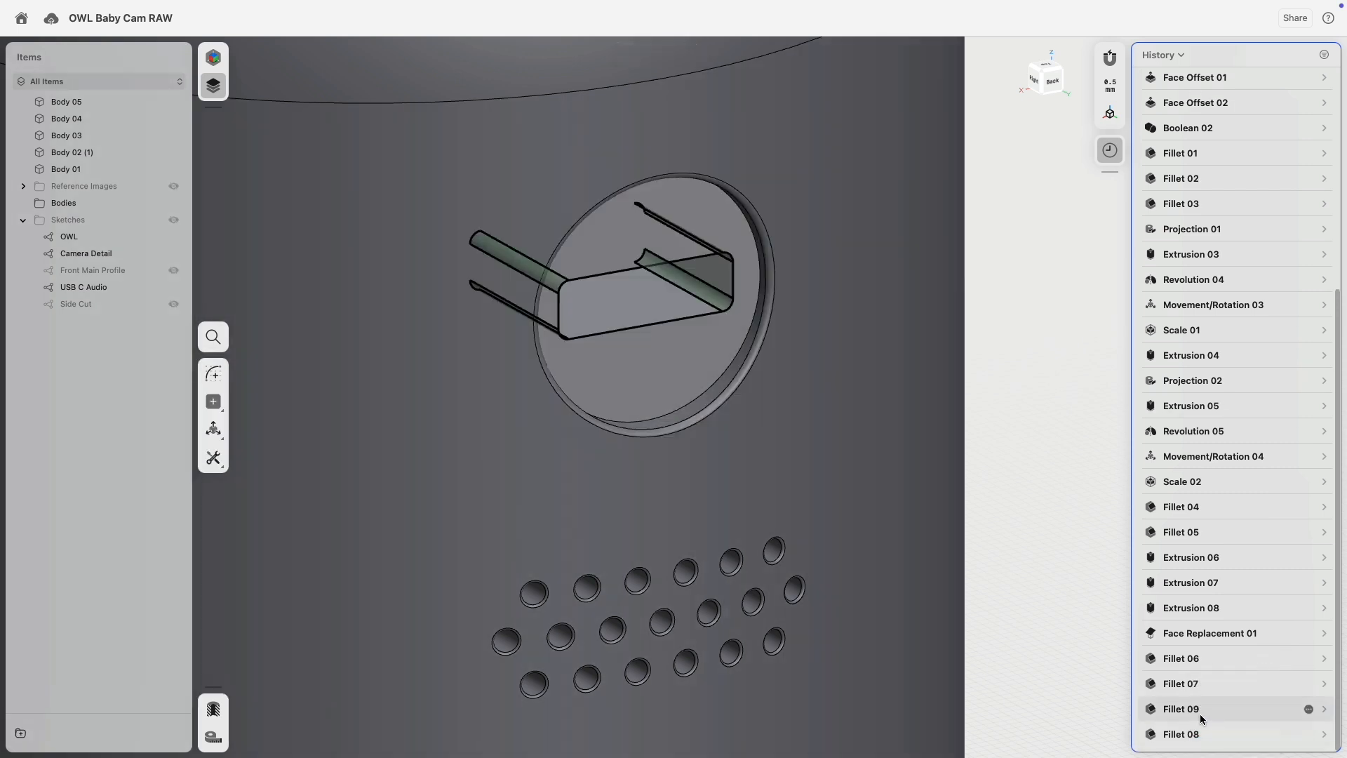
Add two slot rim edges to Fillet 08 for 3 edges at 0.25 mm, then select the recessed disc face.
left_click(1200, 716)
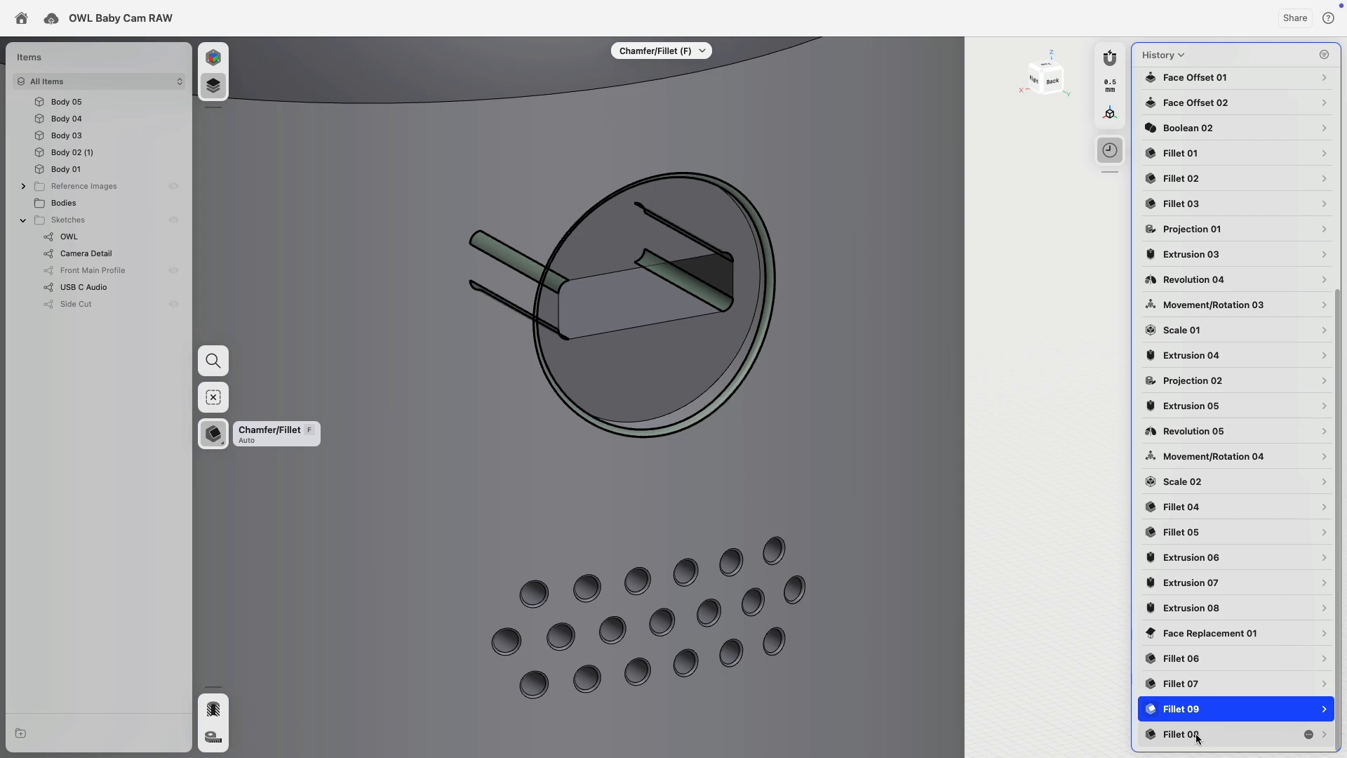
left_click(1195, 734)
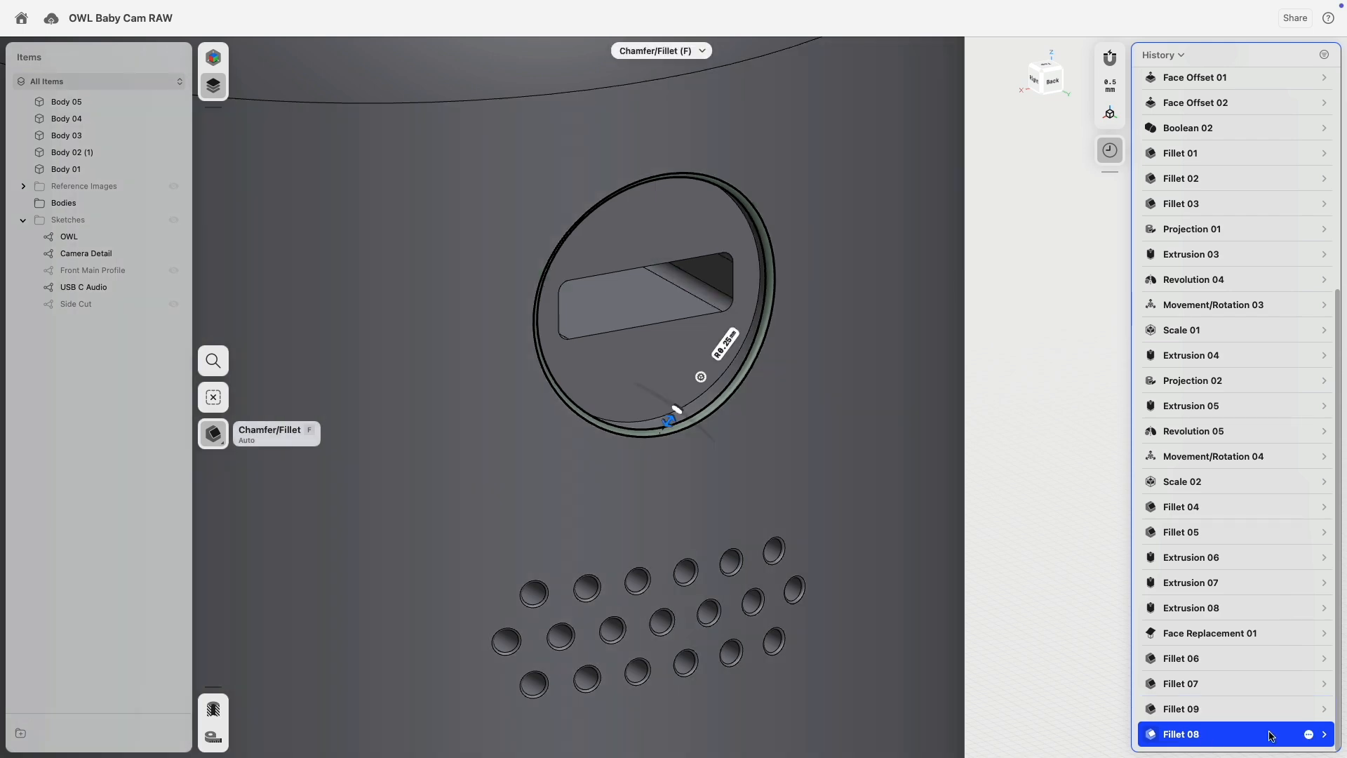
left_click(1316, 734)
left_click(1303, 547)
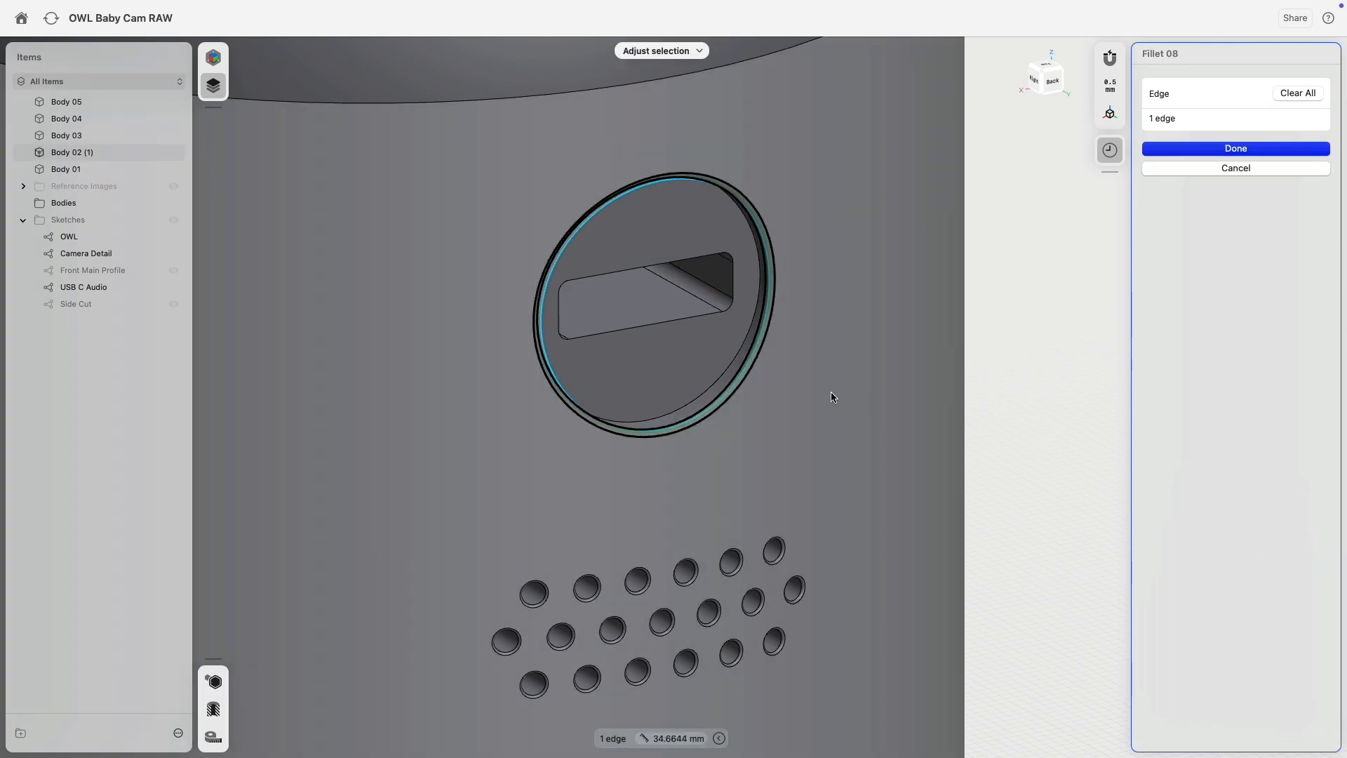
left_click(752, 325)
left_click(734, 290)
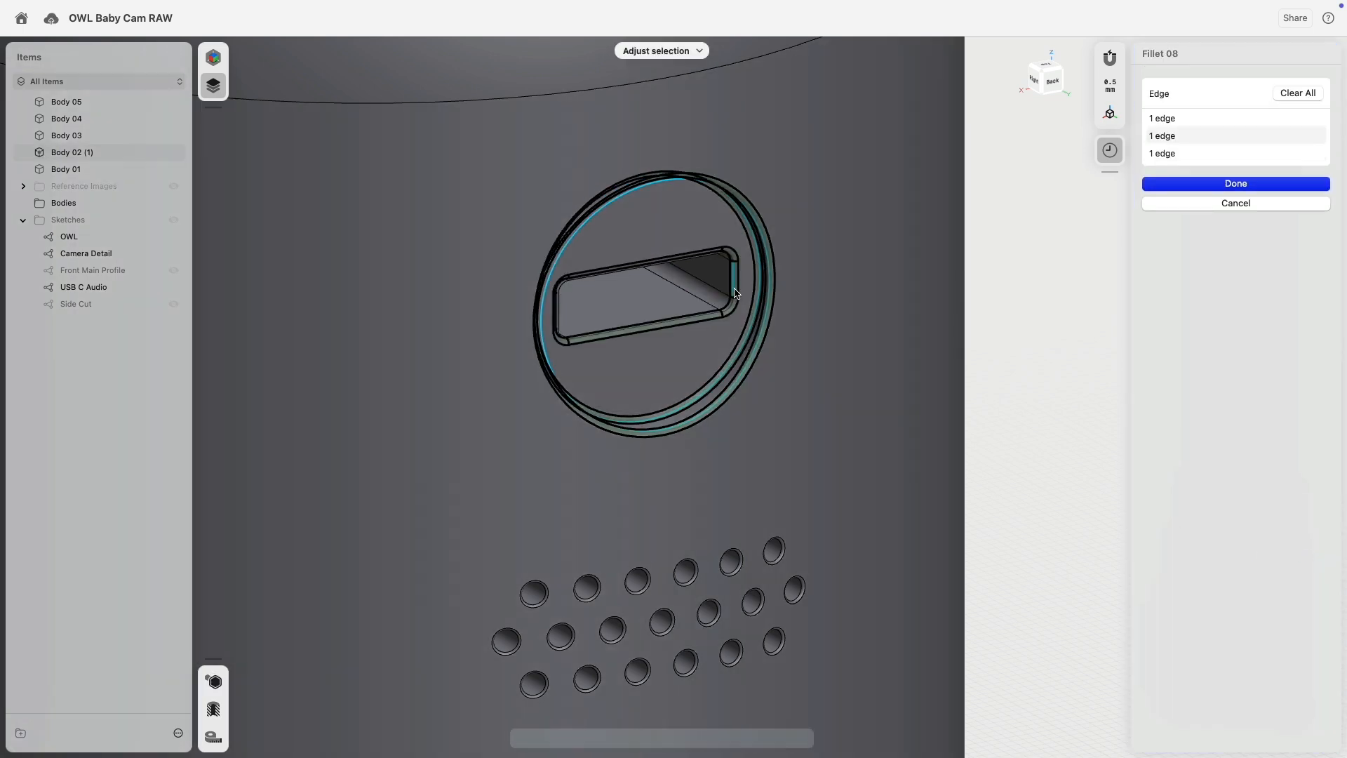
right_click_drag(735, 289, 853, 284)
left_click(1181, 183)
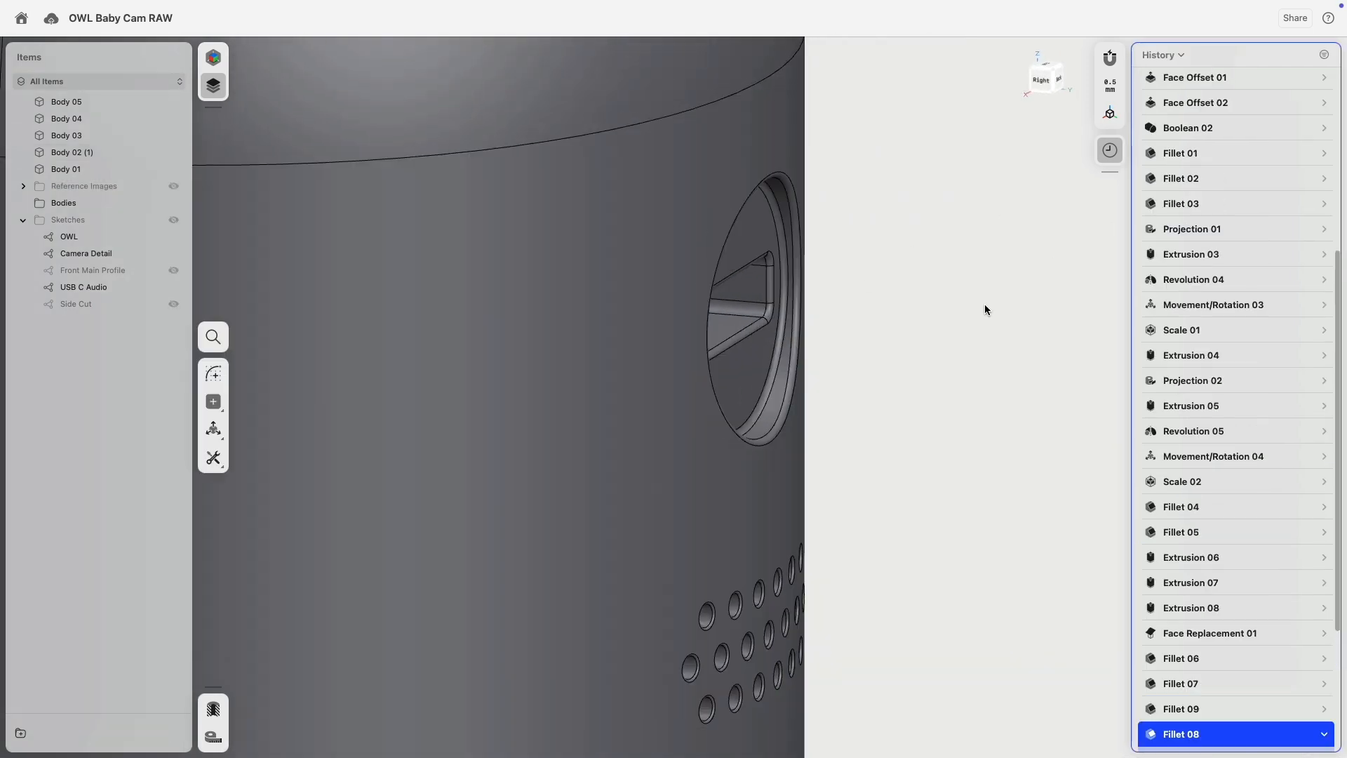
scroll(983, 305, "up", 5)
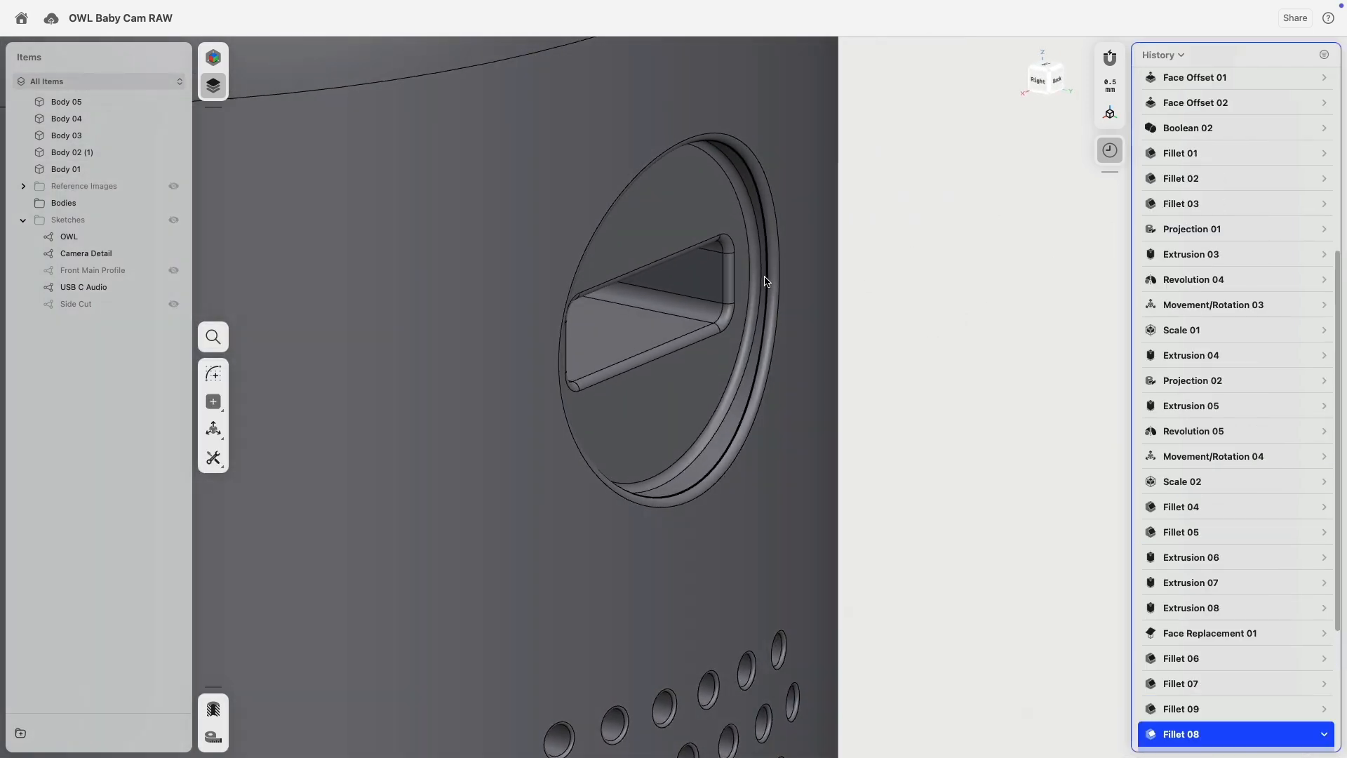
left_click(693, 394)
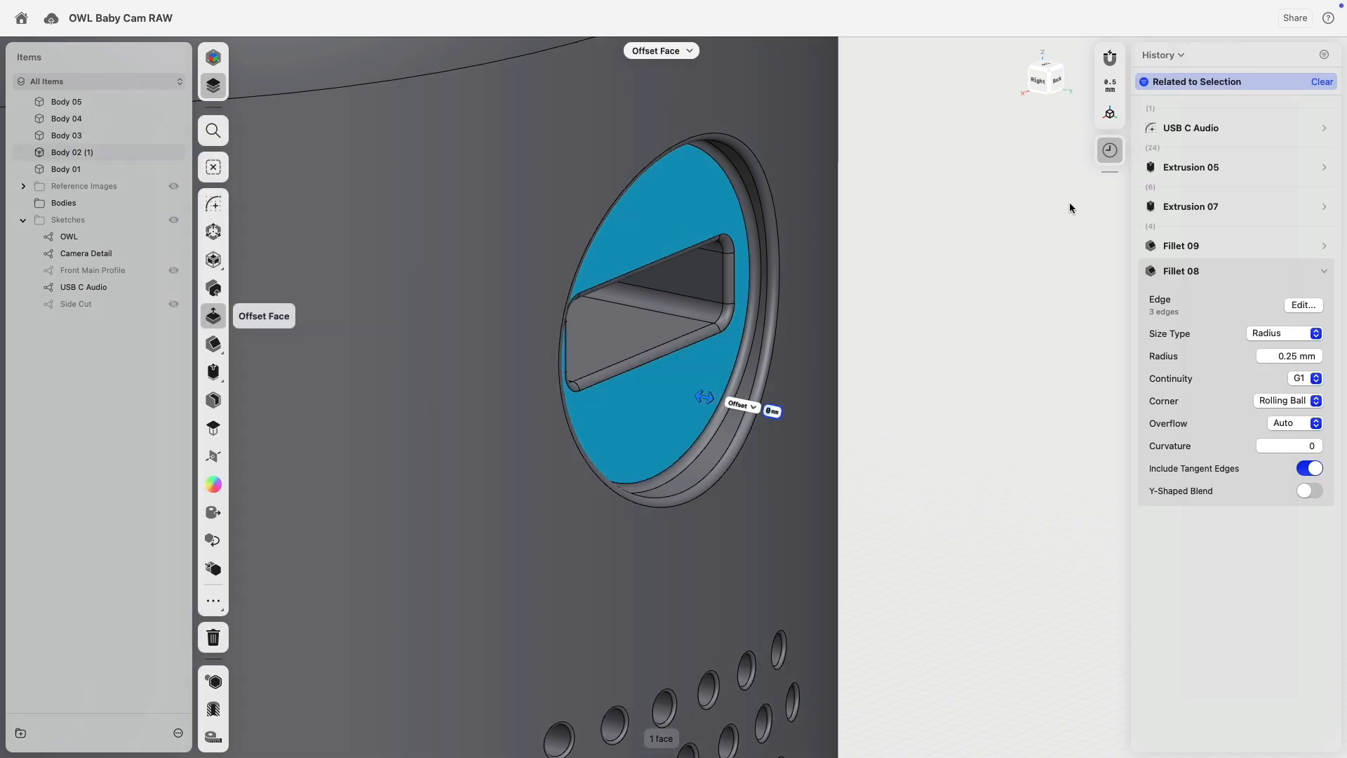
Edit Extrusion 05 to a -5.2 mm depth, then zoom out and orbit around the whole camera.
mouse_move(1191, 207)
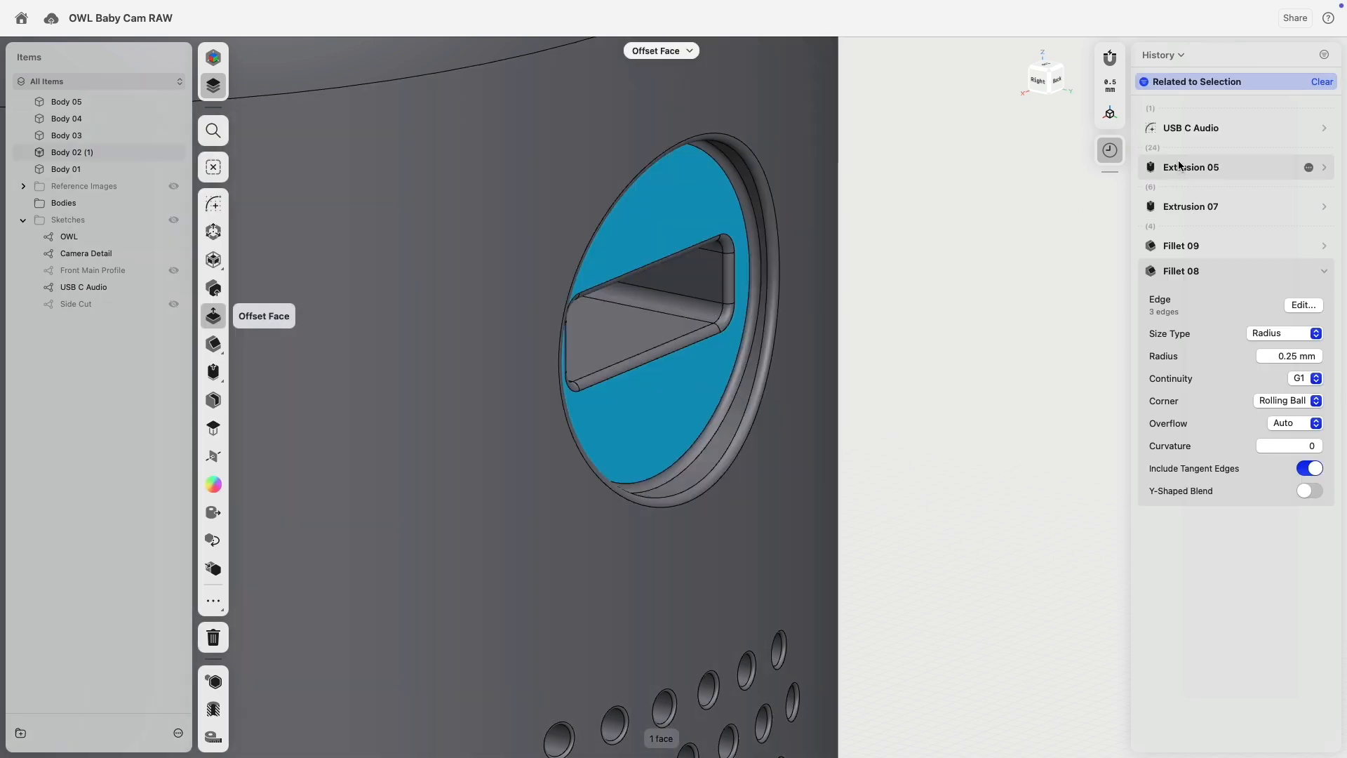
double_click(1181, 169)
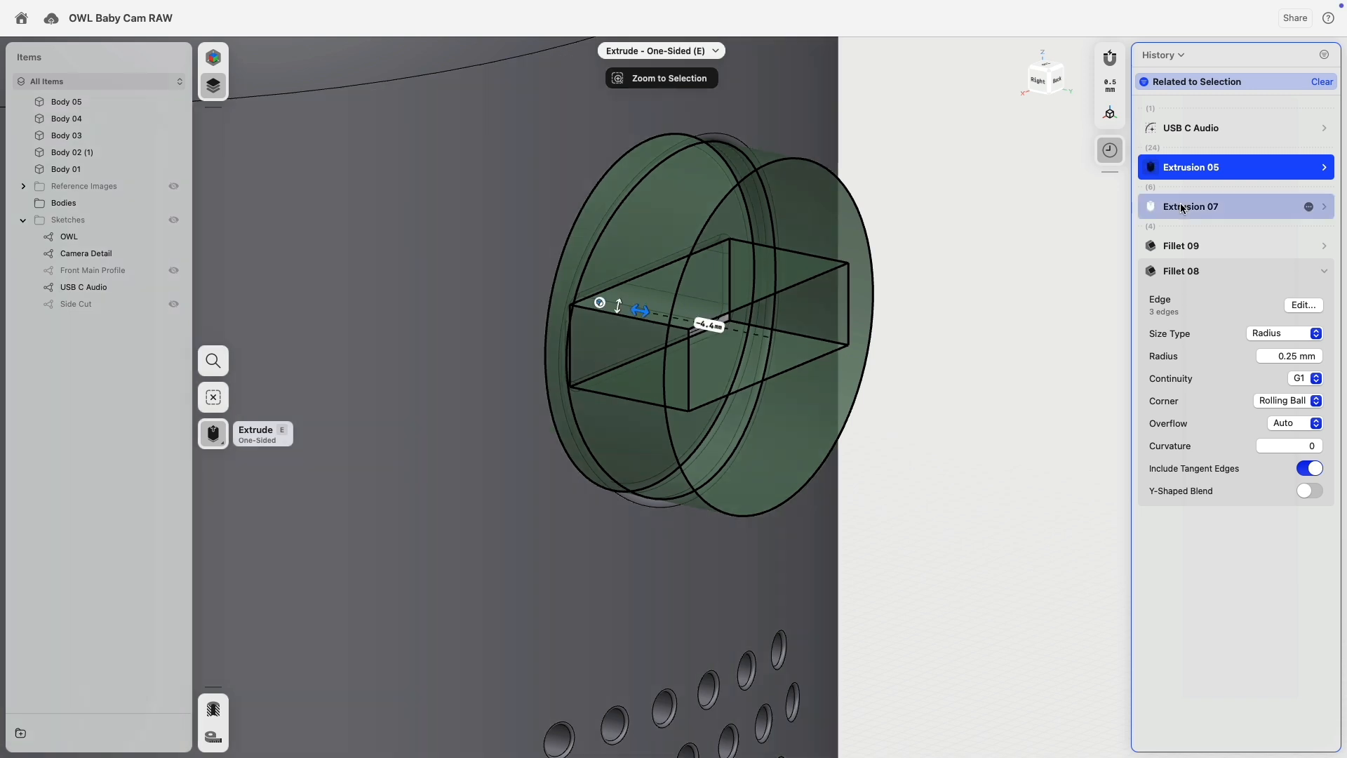
mouse_move(637, 313)
left_mouse_down()
mouse_move(606, 307)
mouse_move(635, 312)
left_mouse_up()
left_click(962, 275)
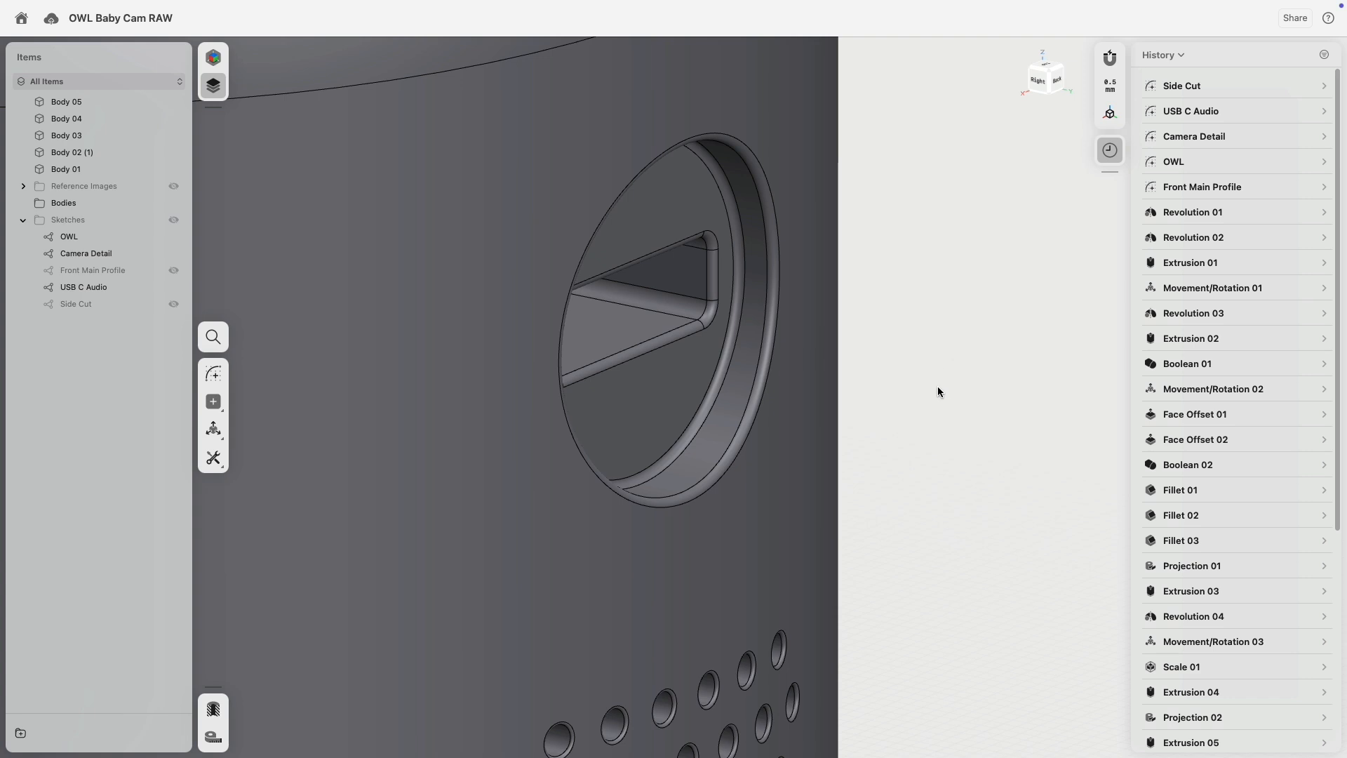
scroll(939, 390, "down", 5)
scroll(938, 390, "down", 5)
right_click_drag(939, 390, 835, 407)
scroll(835, 406, "down", 2)
scroll(834, 405, "down", 5)
right_click_drag(595, 429, 818, 442)
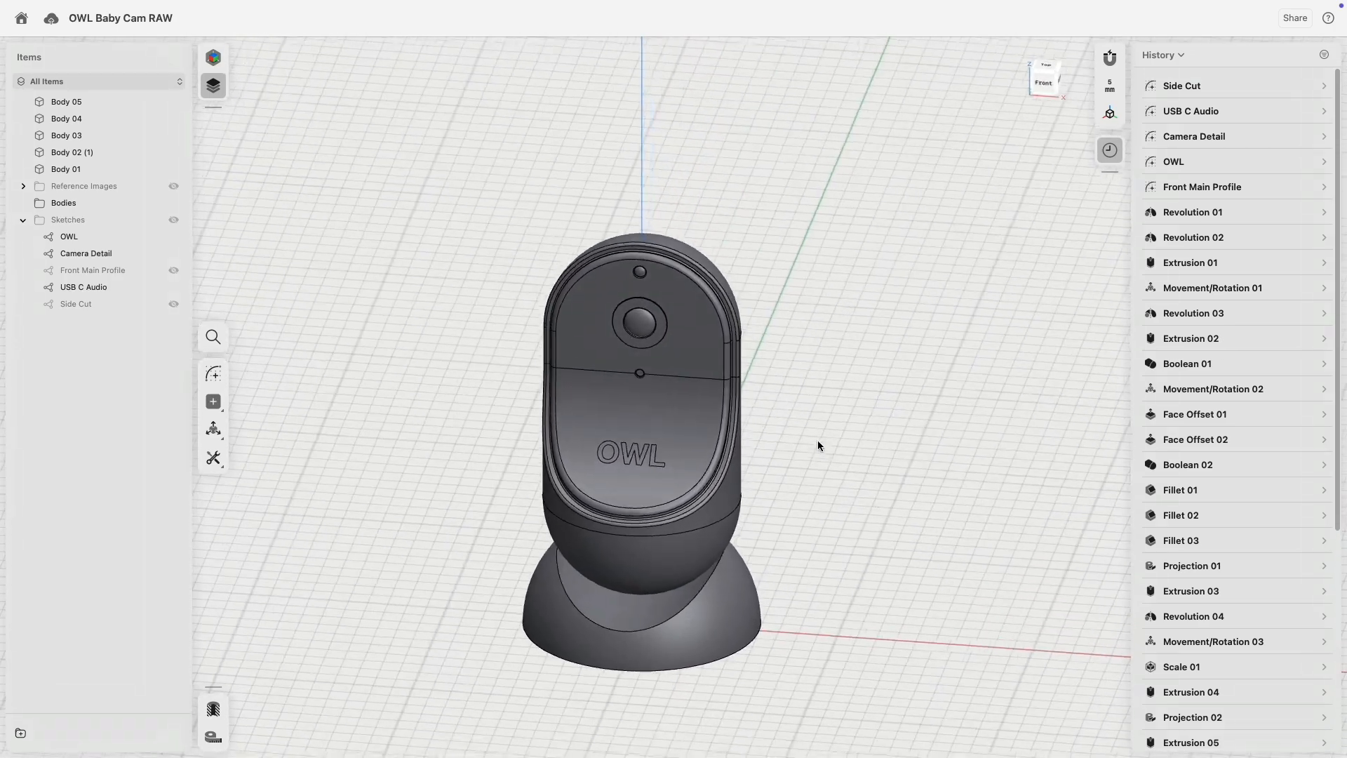
Select the base's front face and isolate the domed base body.
scroll(818, 441, "up", 1)
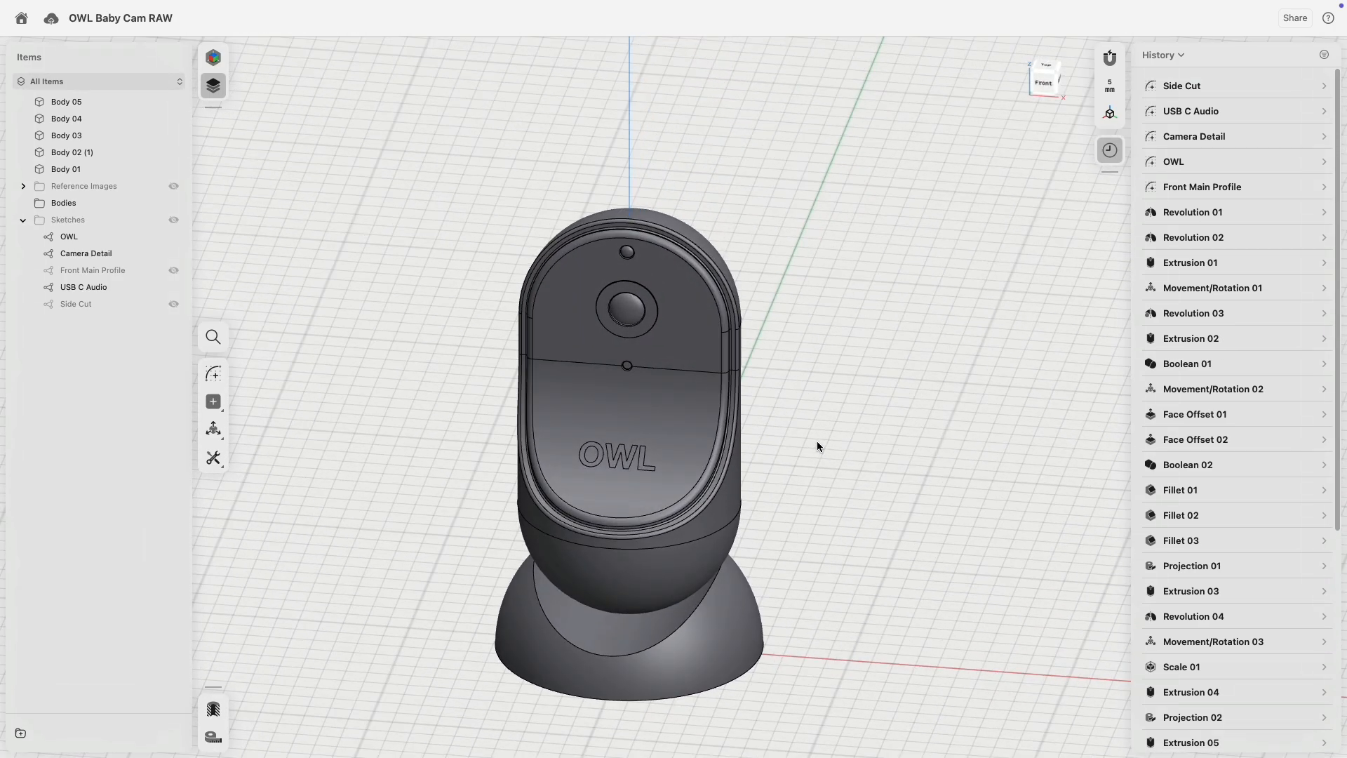
scroll(817, 441, "up", 2)
right_click_drag(816, 440, 812, 481)
left_click(533, 623)
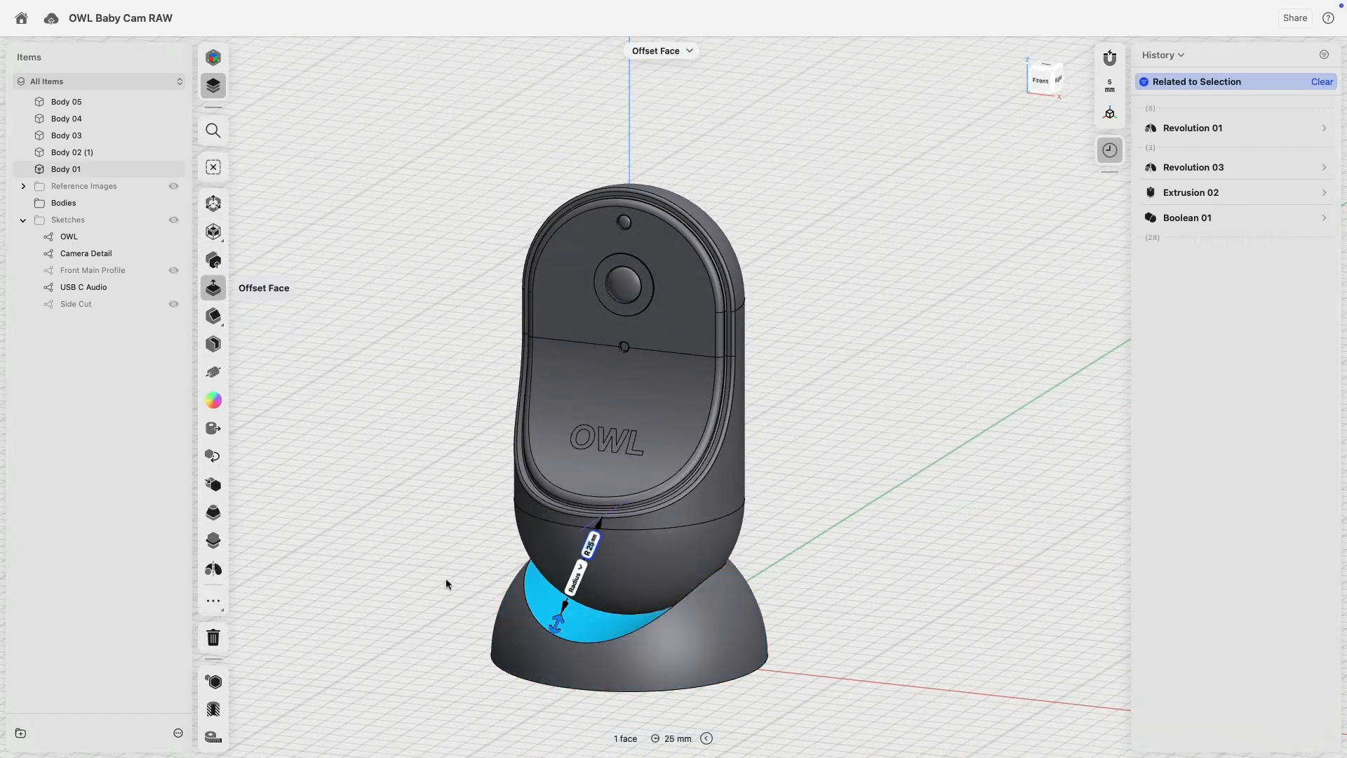
left_click(213, 681)
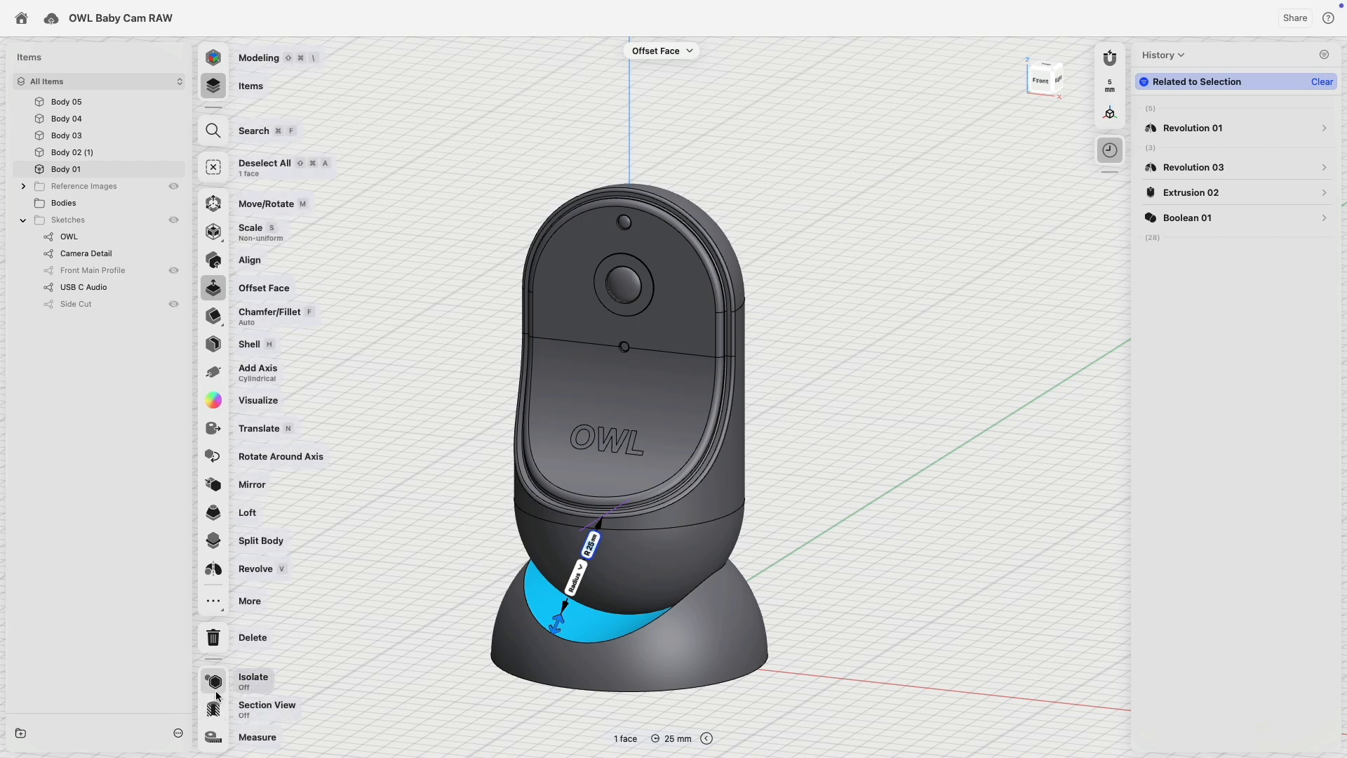
left_click(468, 584)
Select the whole base, Body 01, with Move/Rotate active, and centre it in view.
right_click_drag(470, 536, 546, 551)
left_click(527, 523)
scroll(705, 583, "up", 5)
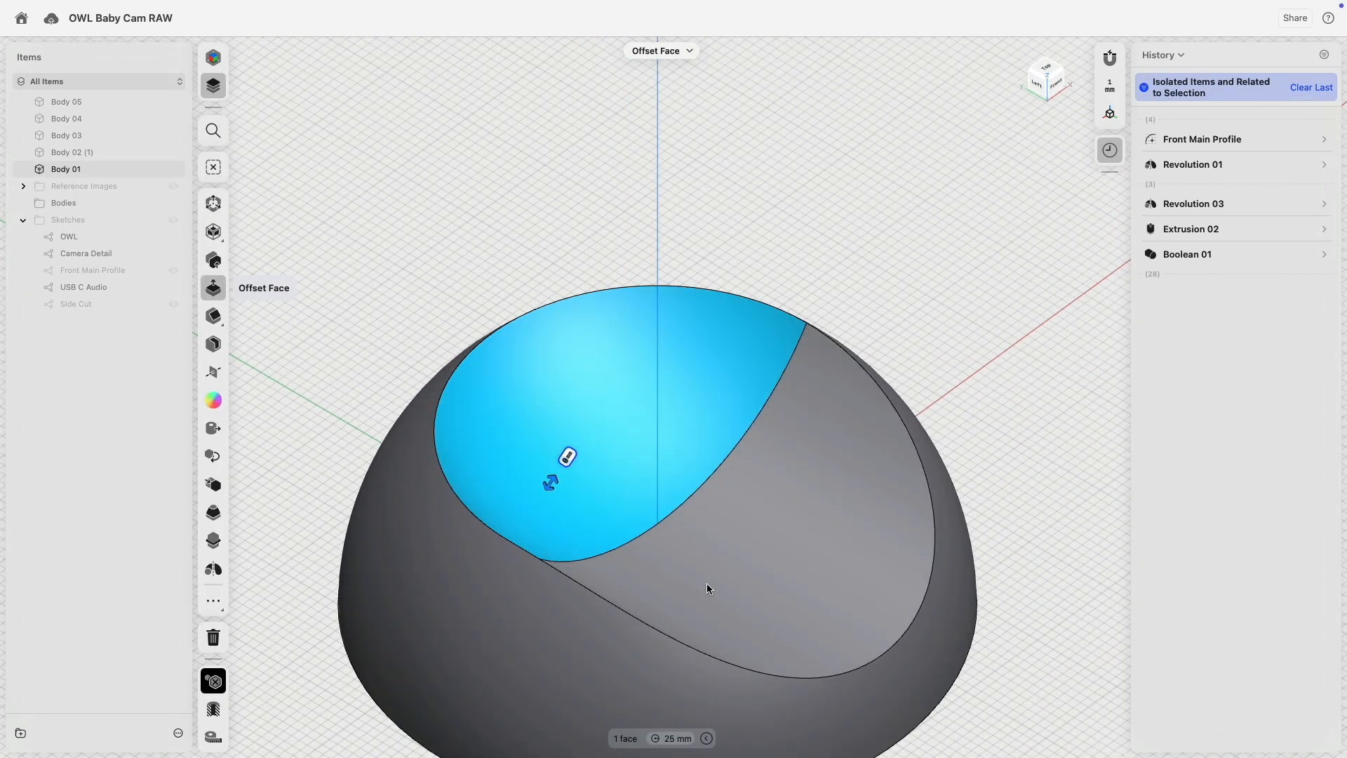
double_click(706, 583)
scroll(706, 584, "down", 5)
middle_click_drag(859, 387, 810, 299)
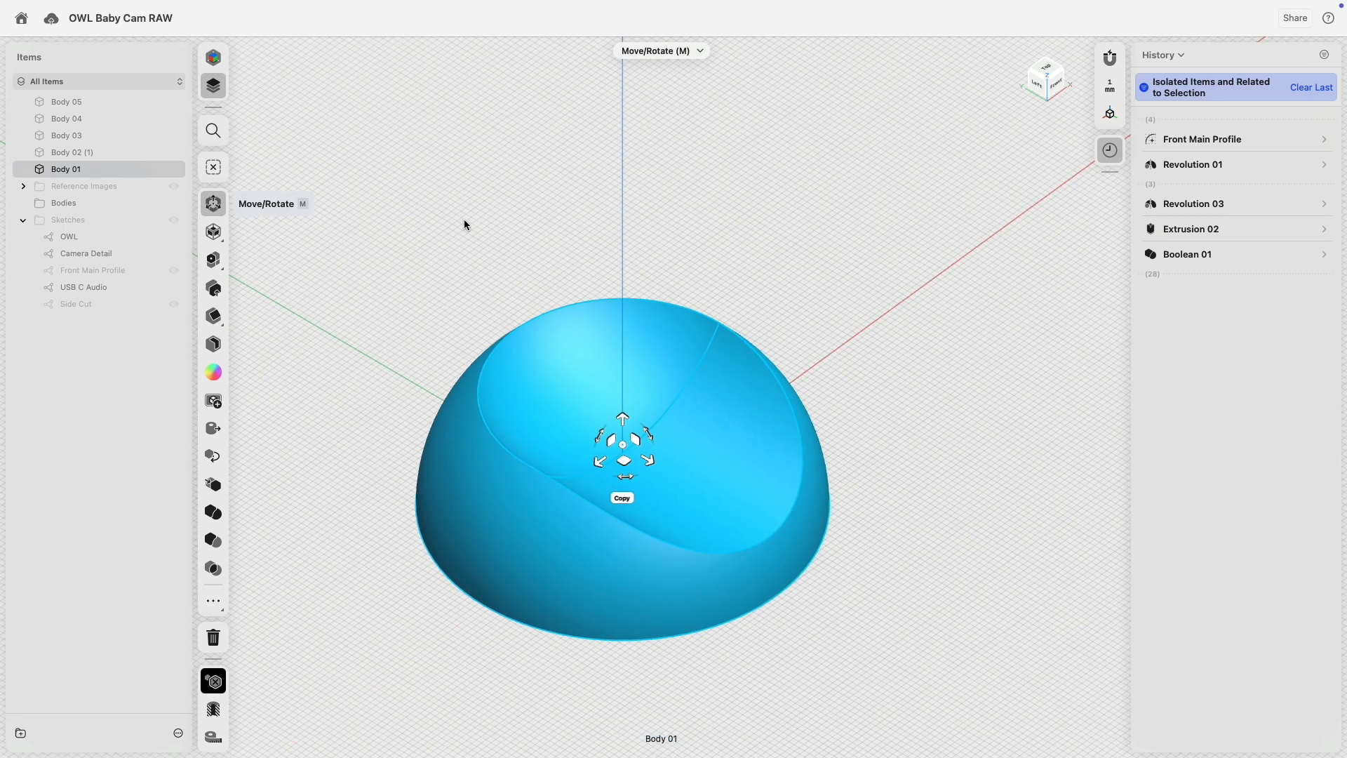
Duplicate the dome-shaped base in place as Body 01 (1) with the gizmo's Copy option.
left_click(623, 497)
left_click_drag(648, 461, 648, 461)
left_click(378, 185)
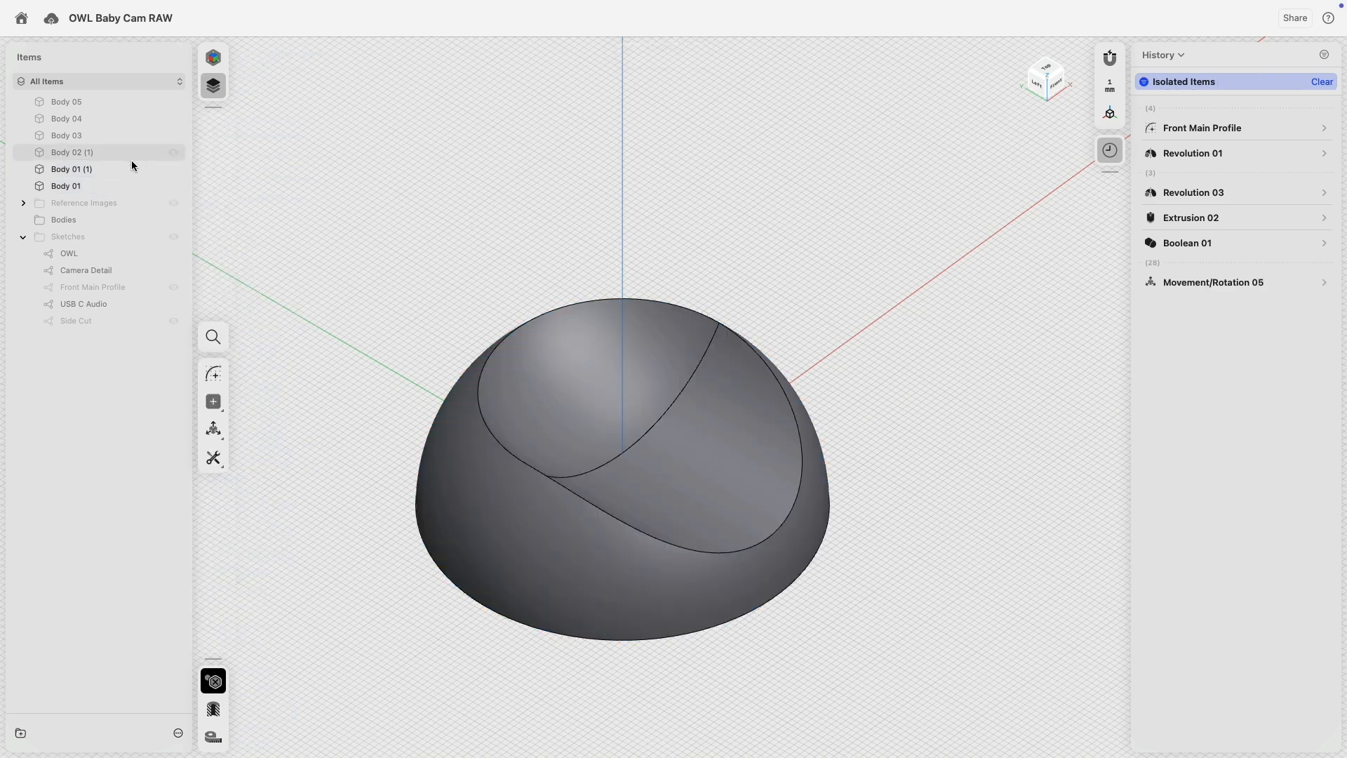
right_click_drag(395, 386, 367, 319)
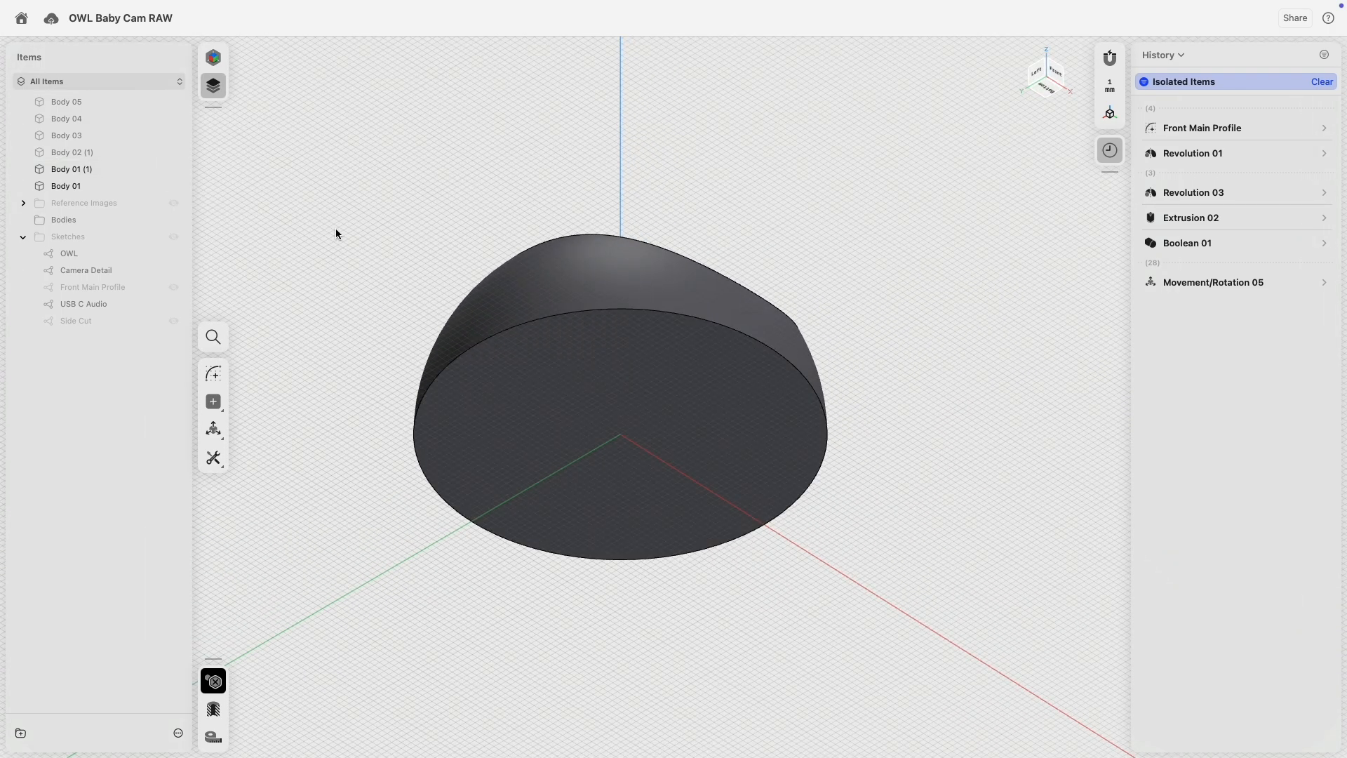
Isolate the original Body 01 and select its bottom face, viewed from above.
left_click(99, 169)
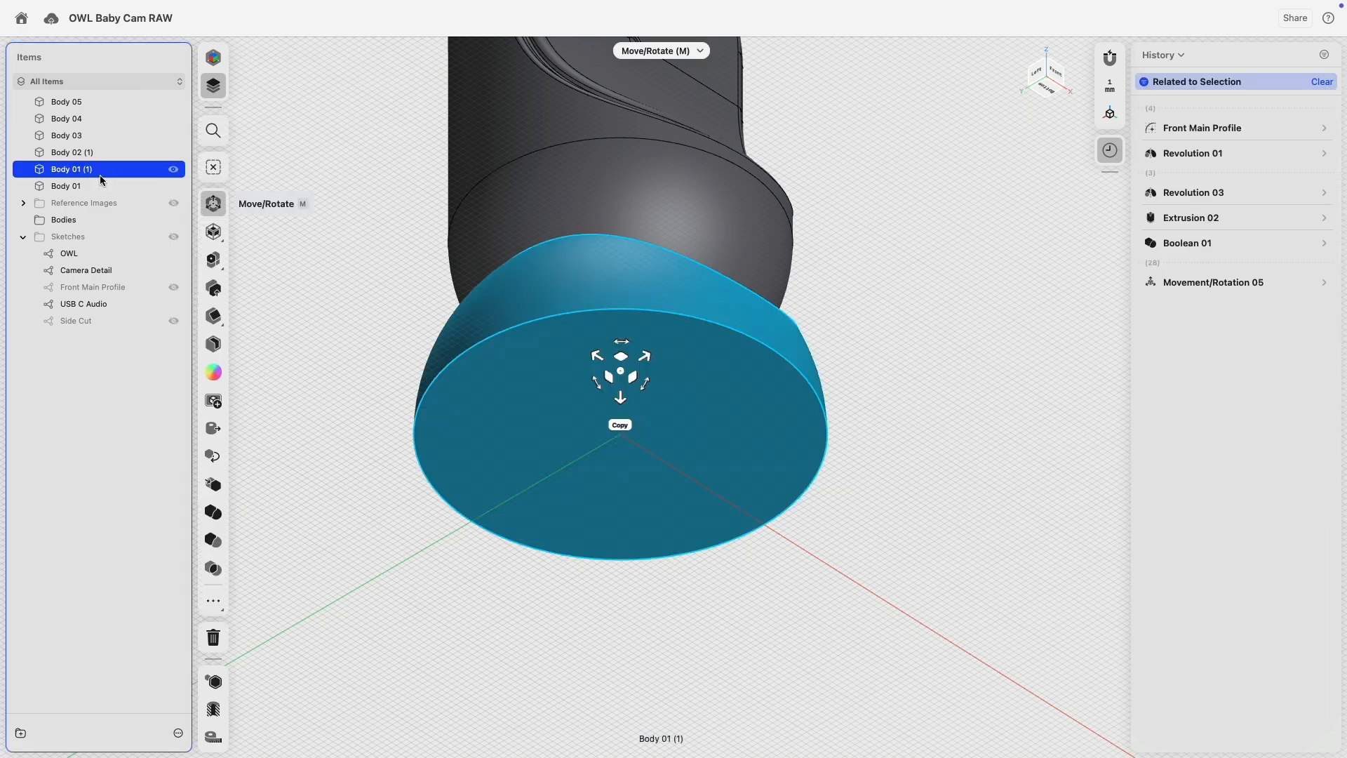
left_click(94, 184)
left_click(247, 678)
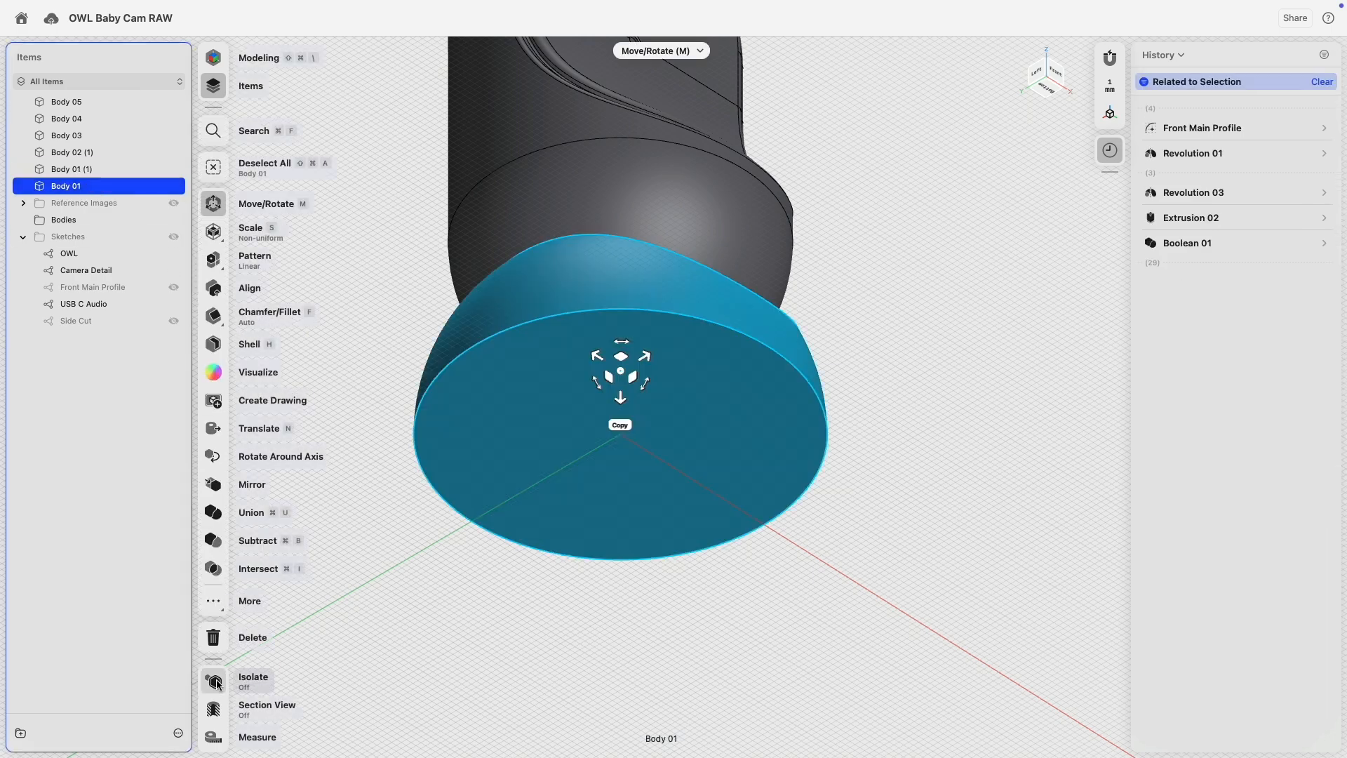
left_click(523, 638)
left_click(634, 333)
right_click_drag(634, 287, 637, 334)
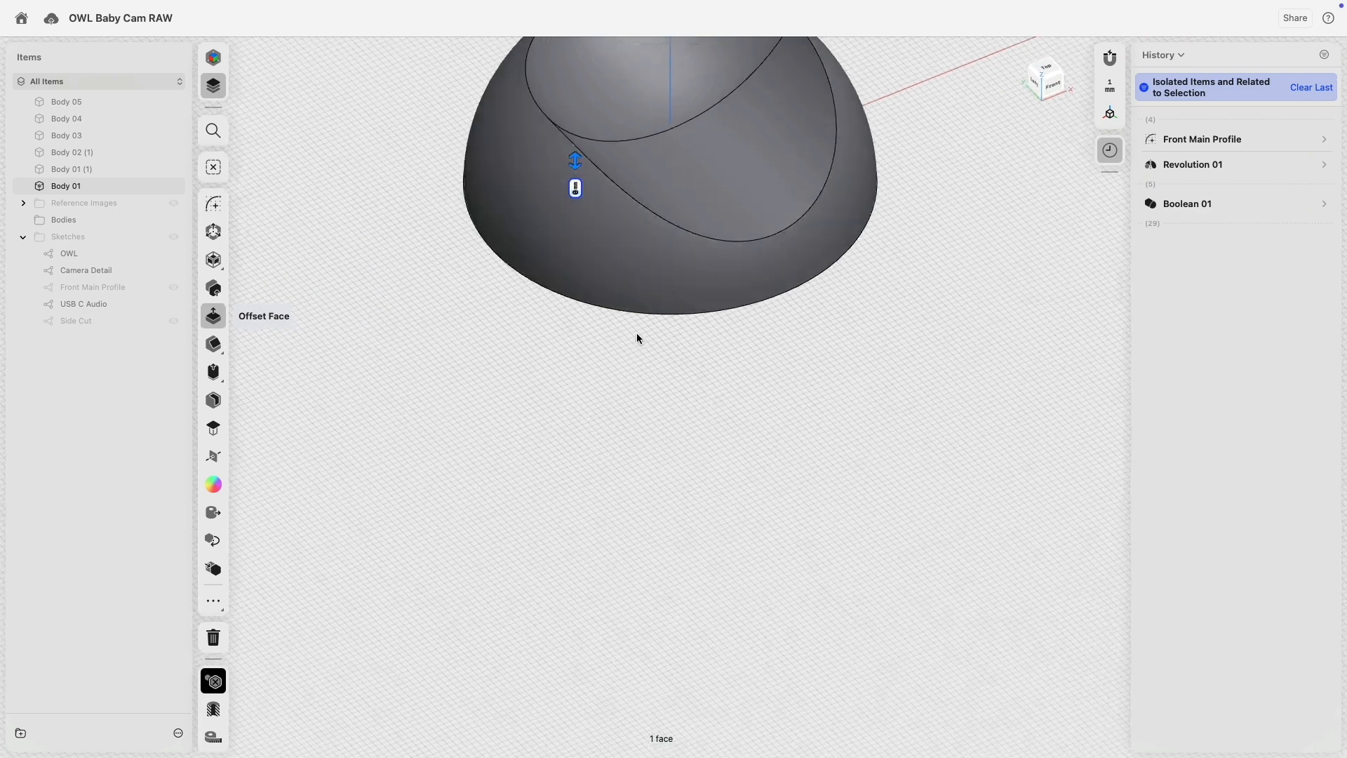
Hollow Body 01 into a thin Shell 01, removing its two inner top faces.
middle_click_drag(672, 183, 669, 373)
left_click(617, 320)
left_click(642, 360)
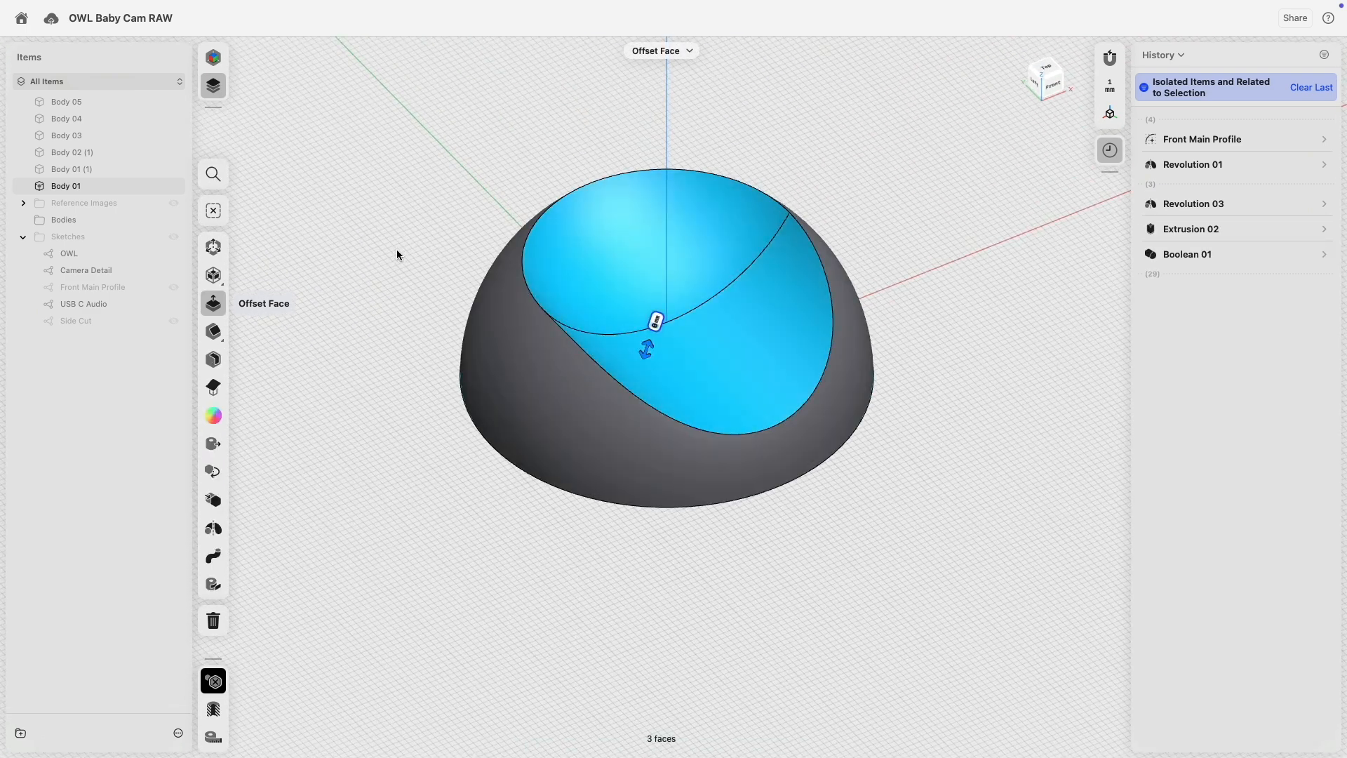
left_click(251, 359)
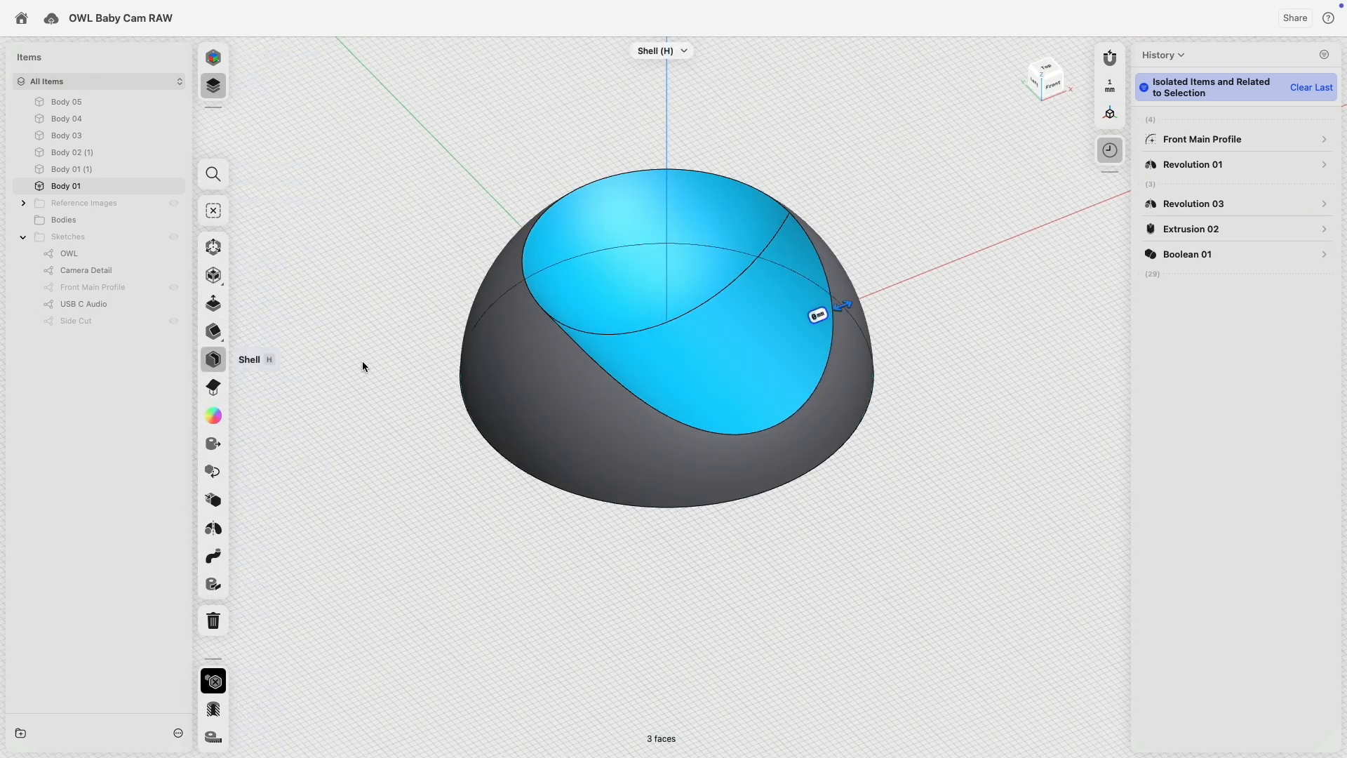
key("Return")
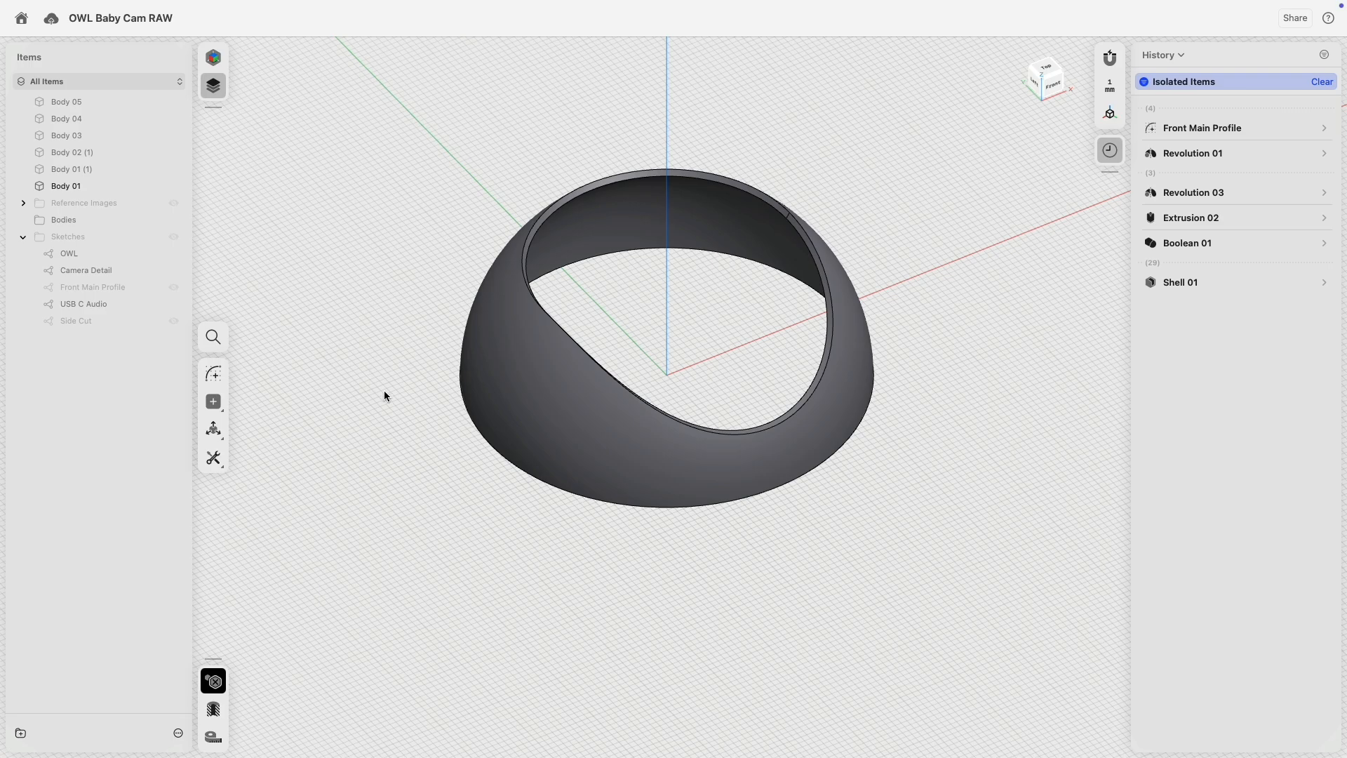
right_click_drag(807, 582, 844, 587)
Show all bodies again and select both Body 01 and Body 01 (1).
left_click(214, 681)
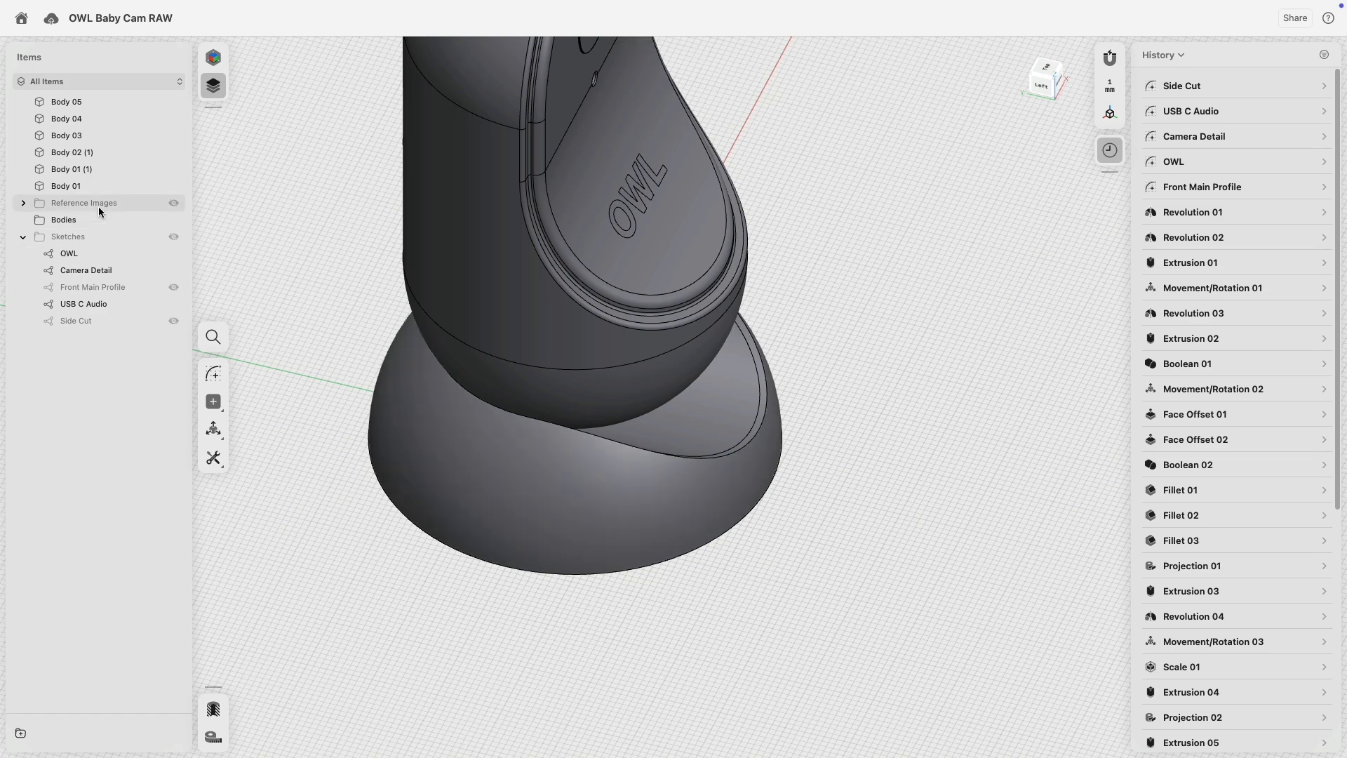
left_click(94, 186)
left_click(103, 172)
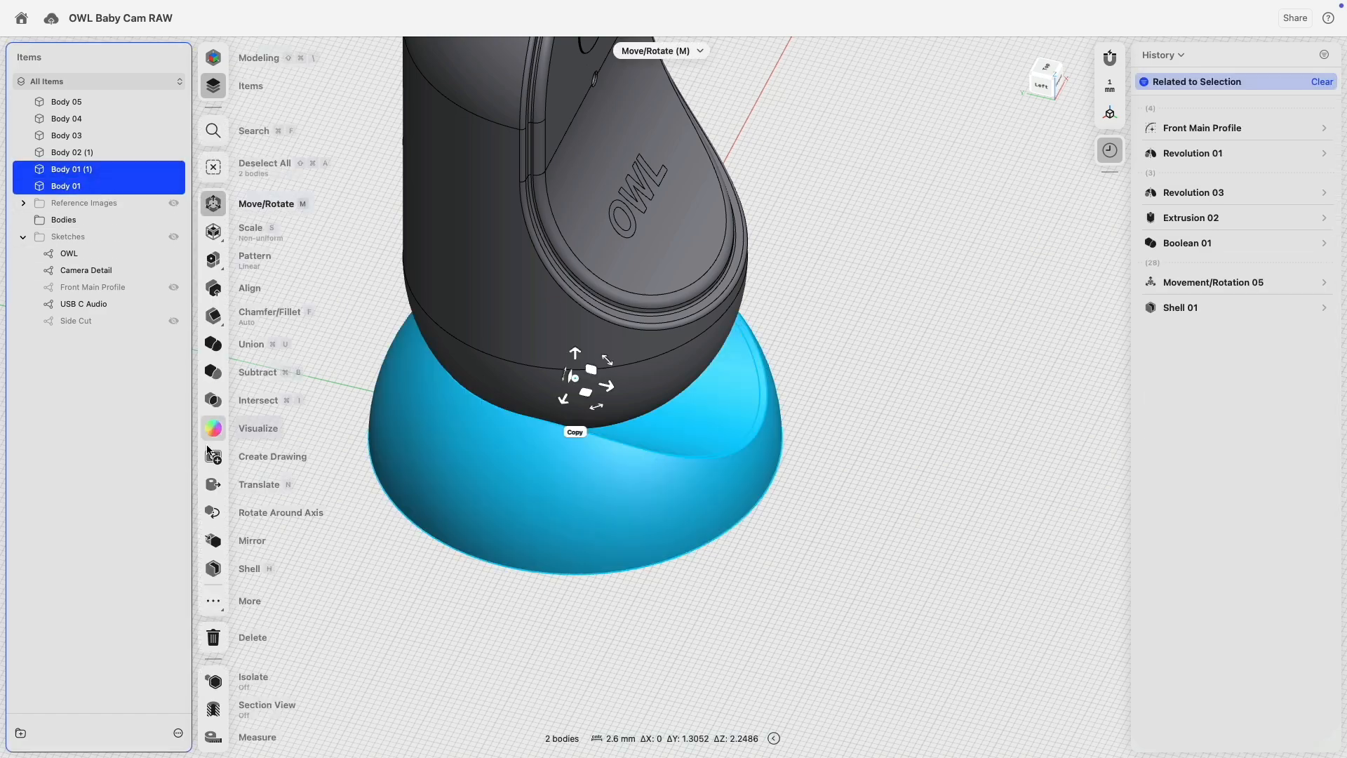
Try a subtraction that keeps the removed bodies, then undo it.
left_click(212, 374)
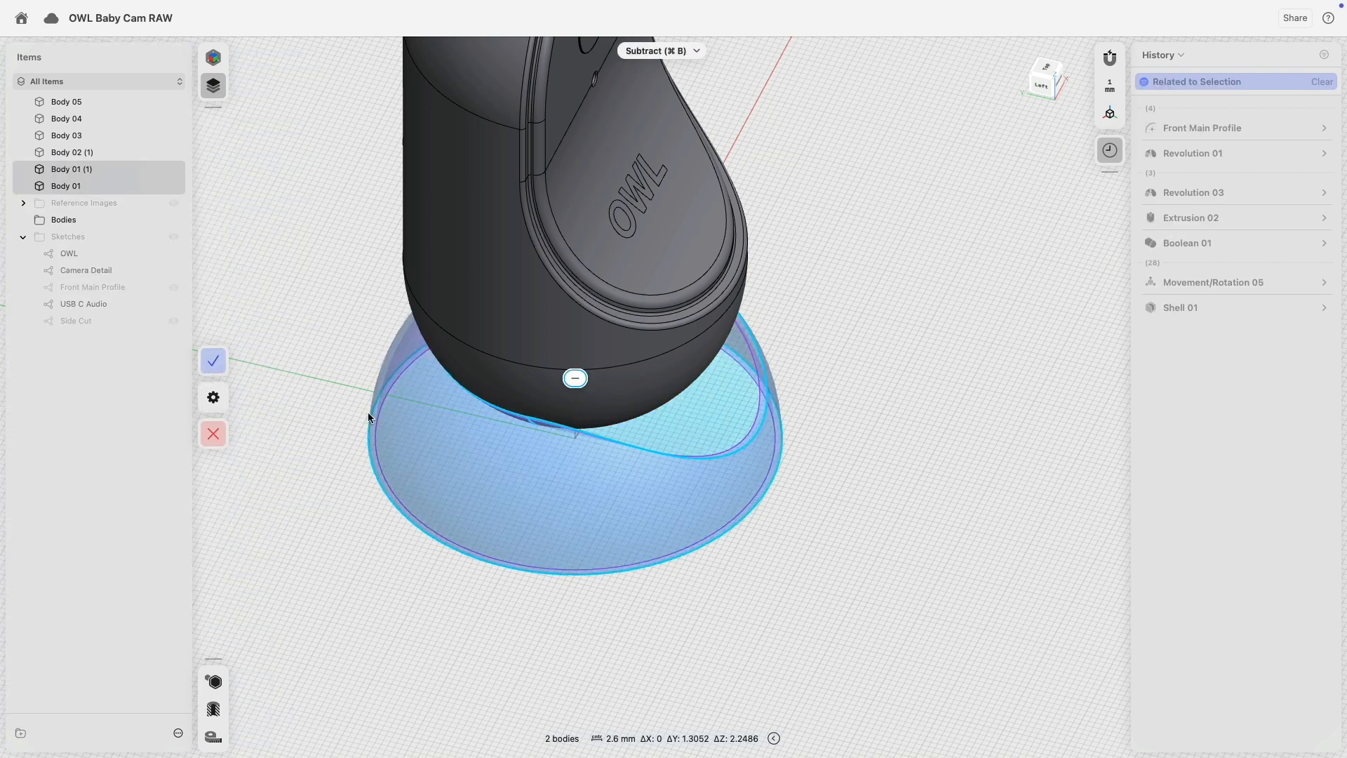
right_click_drag(367, 417, 316, 413)
left_click(224, 398)
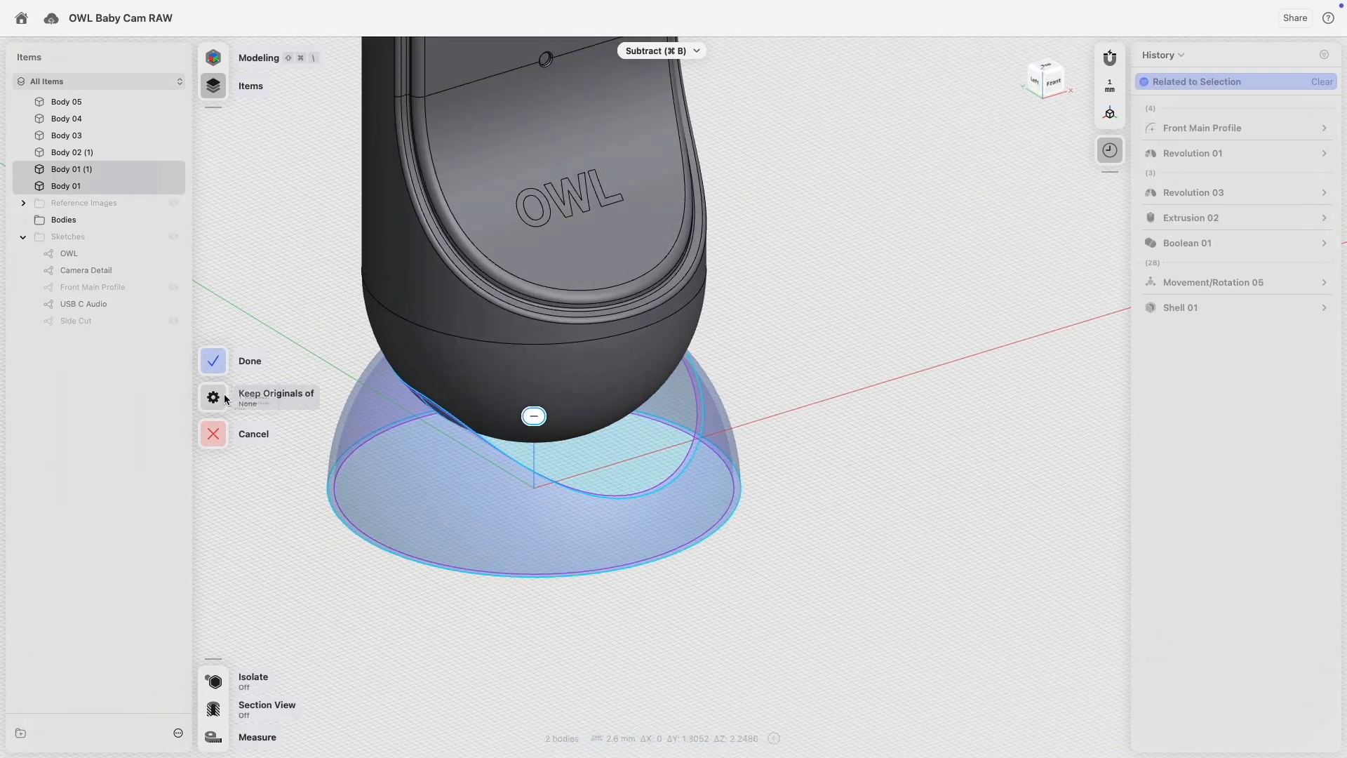
left_click(275, 415)
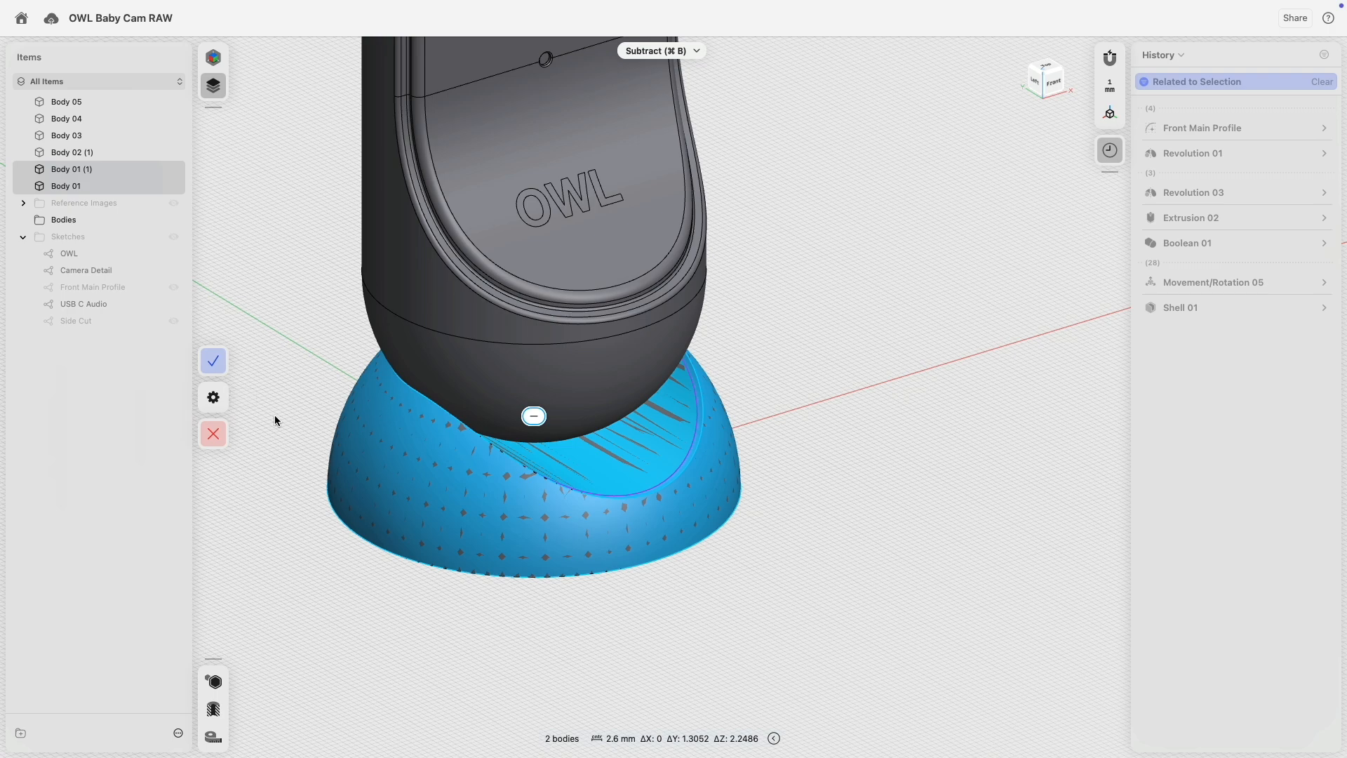
left_click(213, 360)
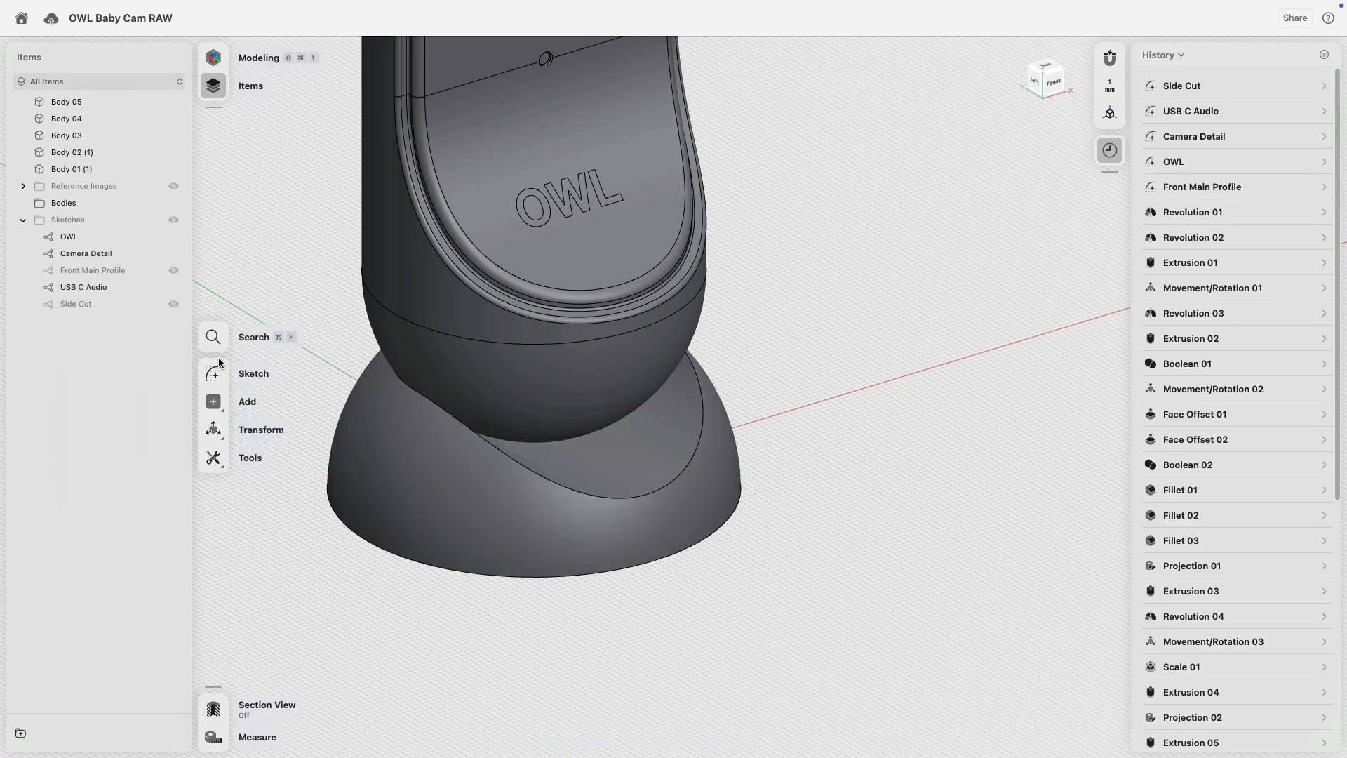
key("super+z")
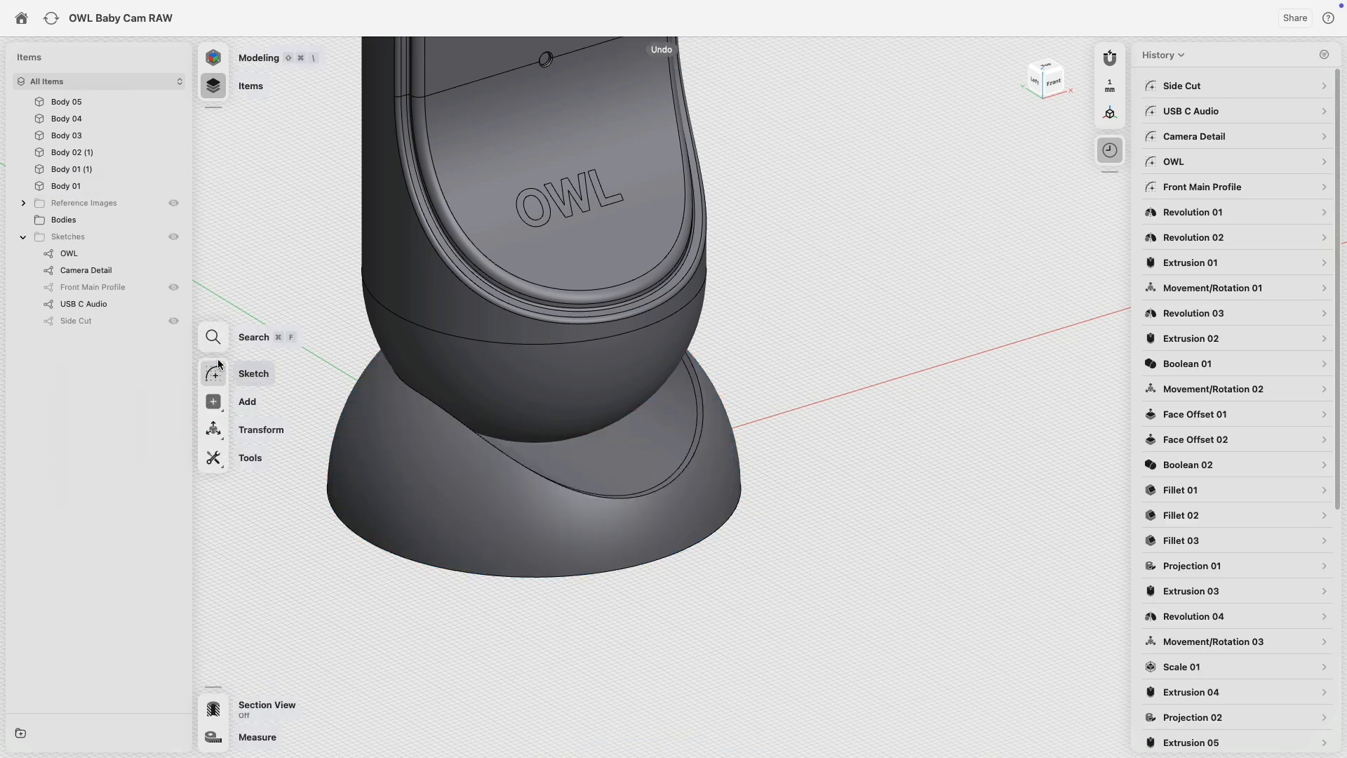
Subtract Body 01 from Body 01 (1), keeping the removed body, creating Boolean 03.
left_click(213, 401)
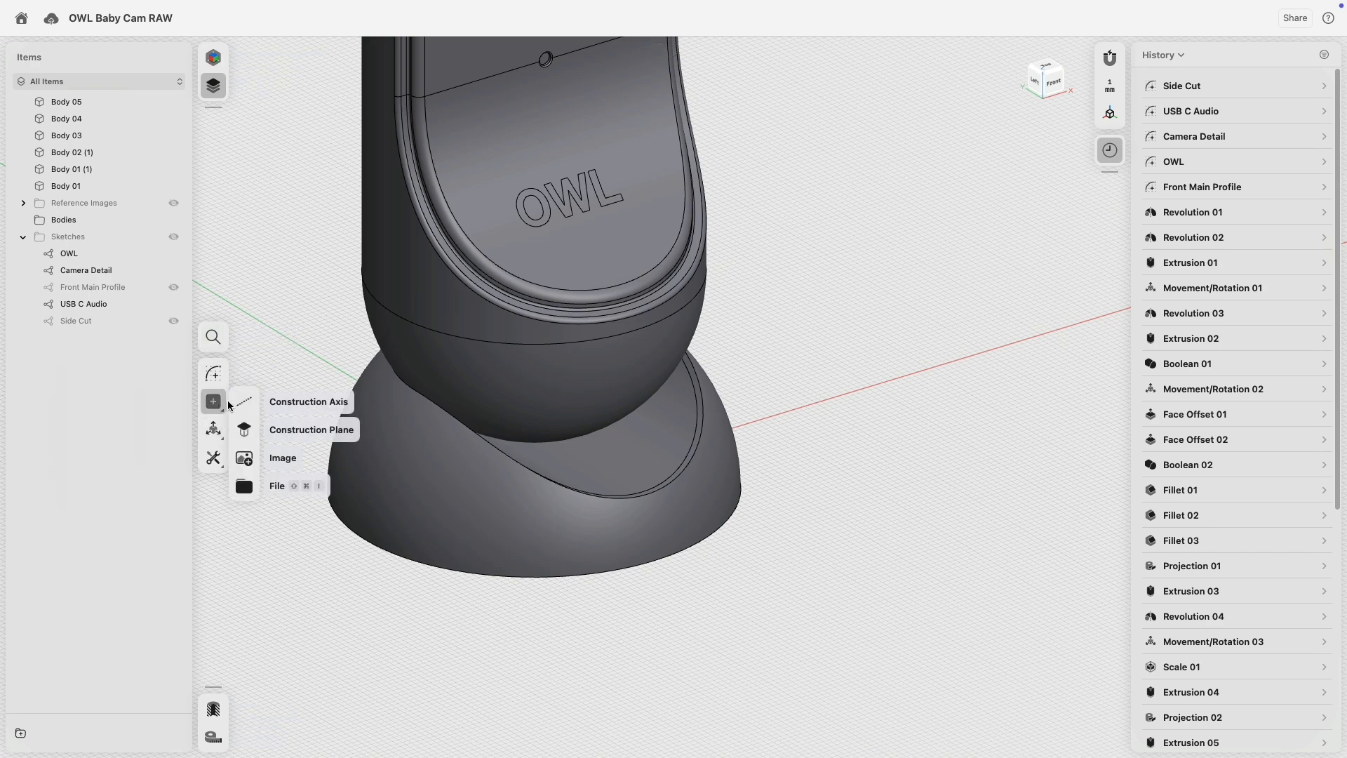
left_click(217, 456)
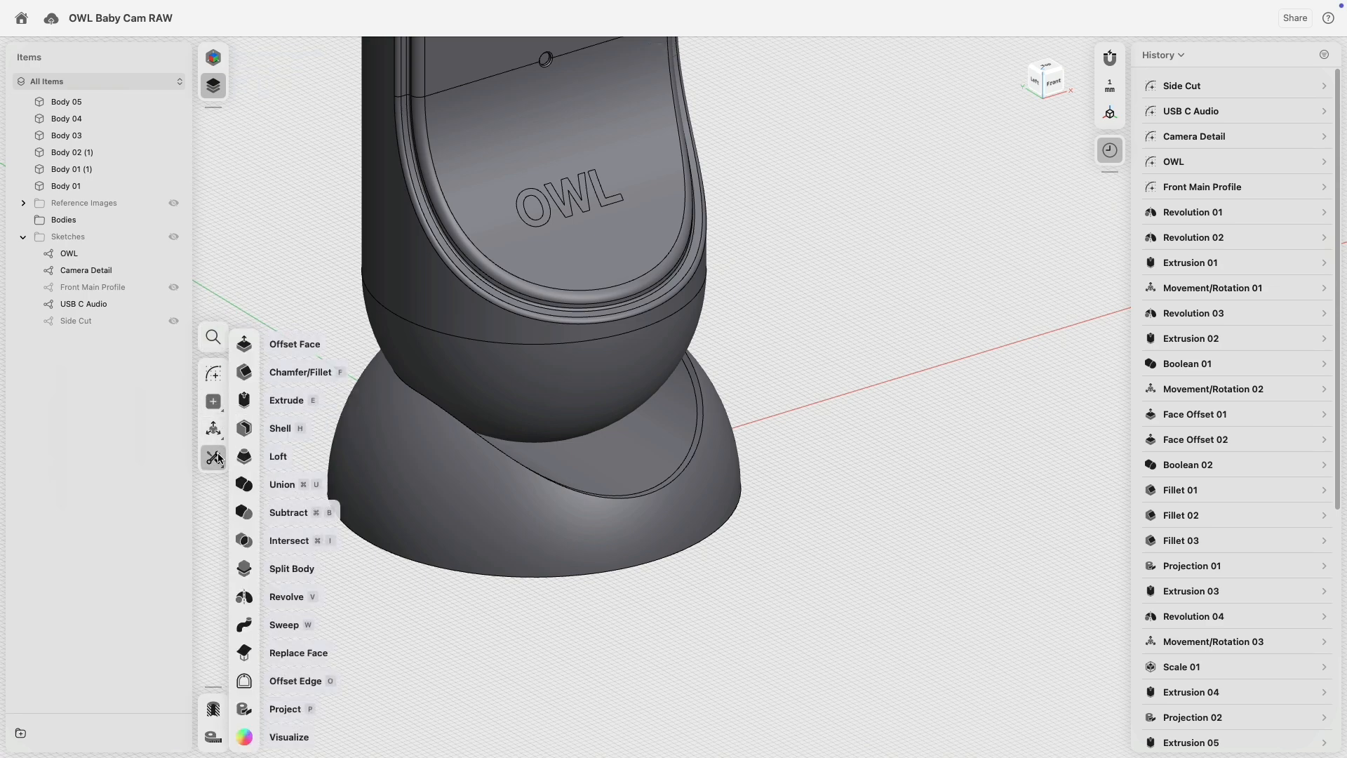
left_click(245, 513)
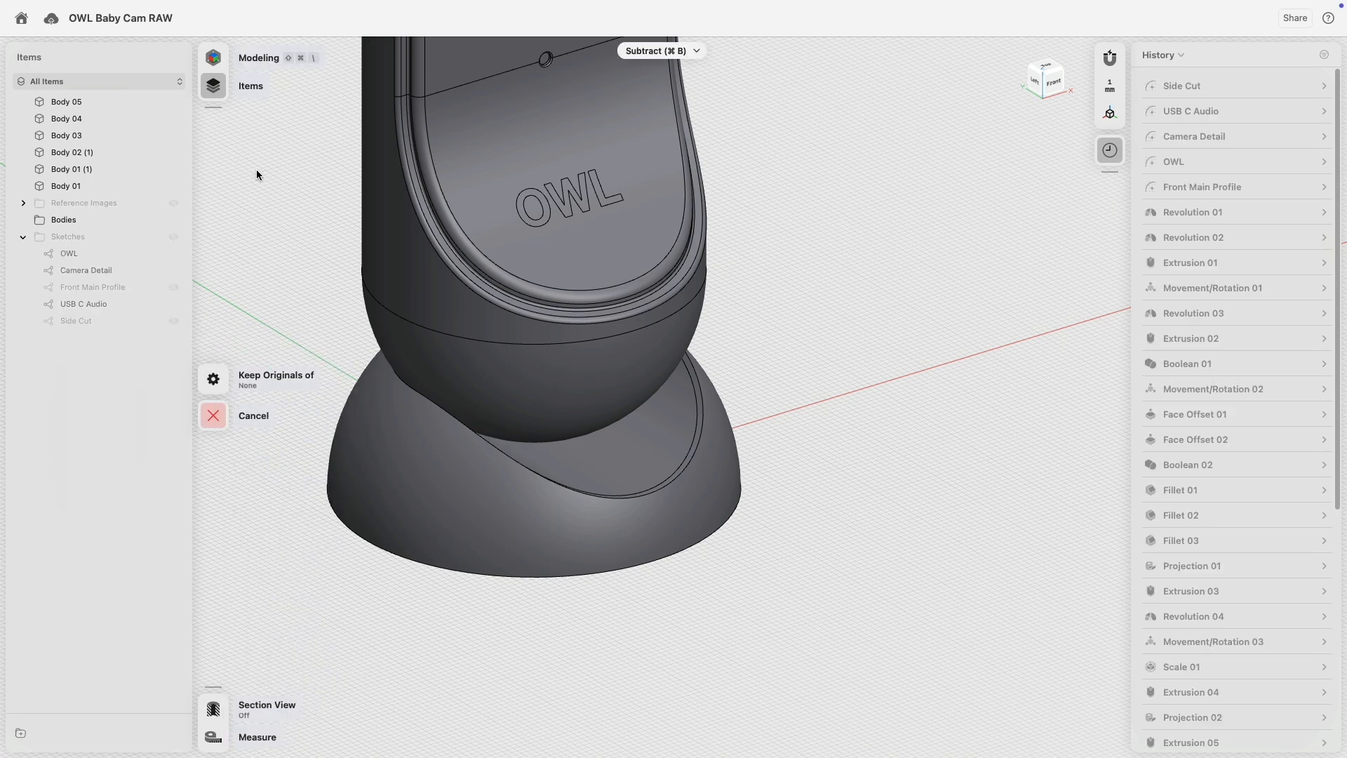
left_click(82, 169)
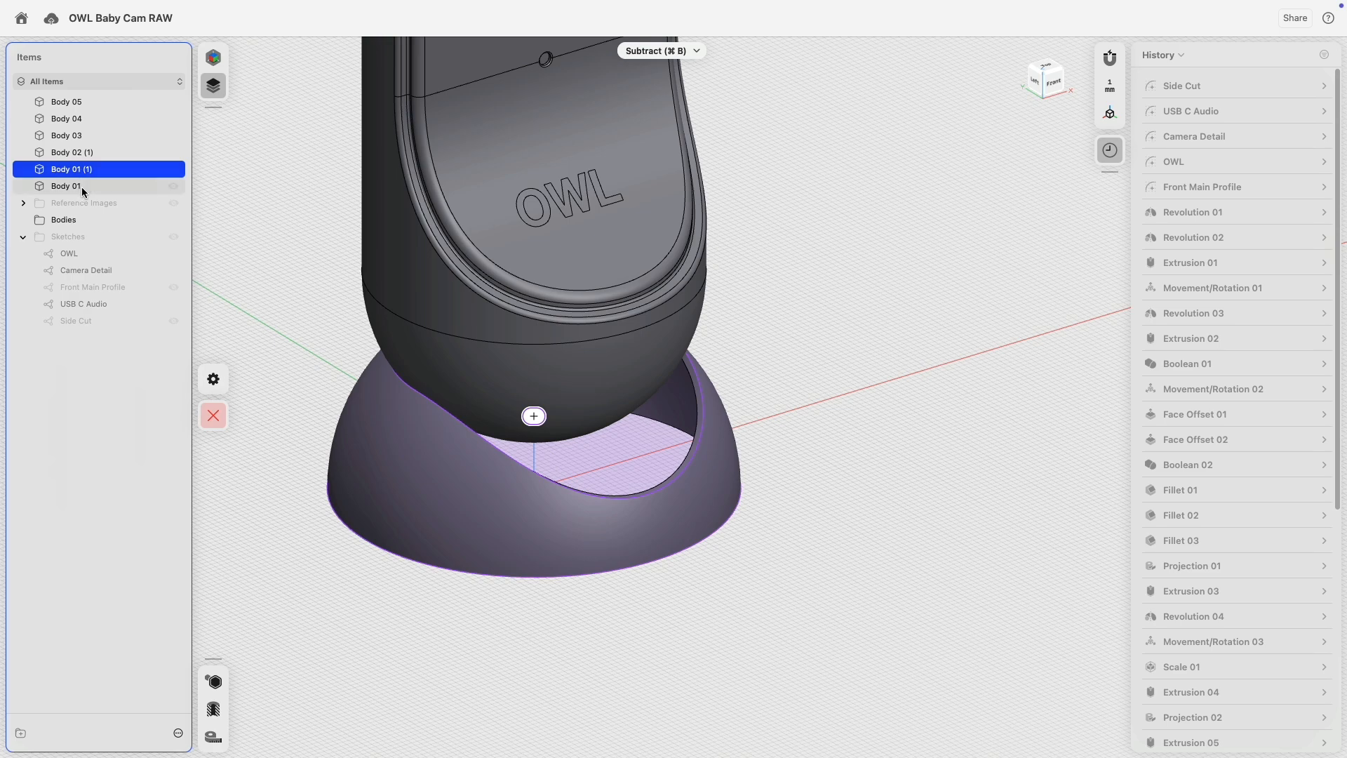
left_click(82, 187)
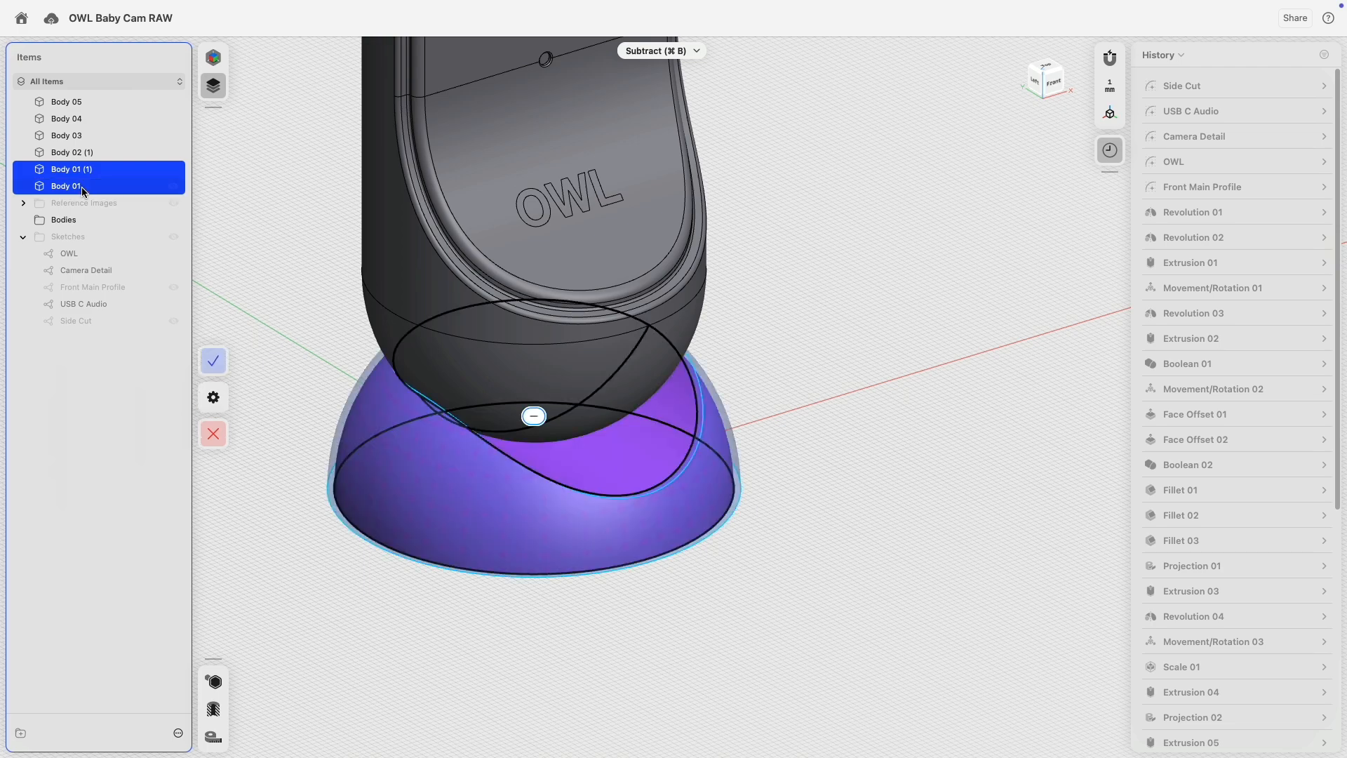
left_click(252, 398)
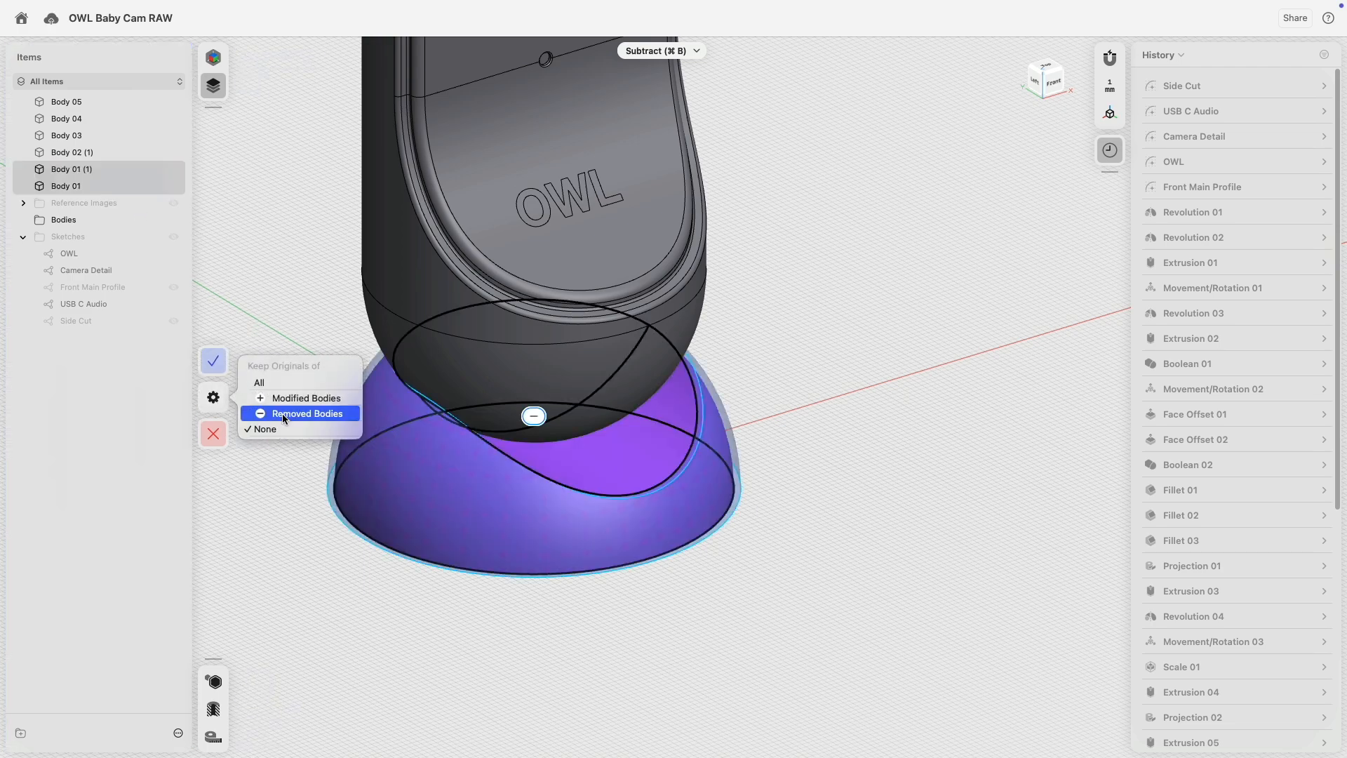
left_click(282, 414)
left_click(250, 359)
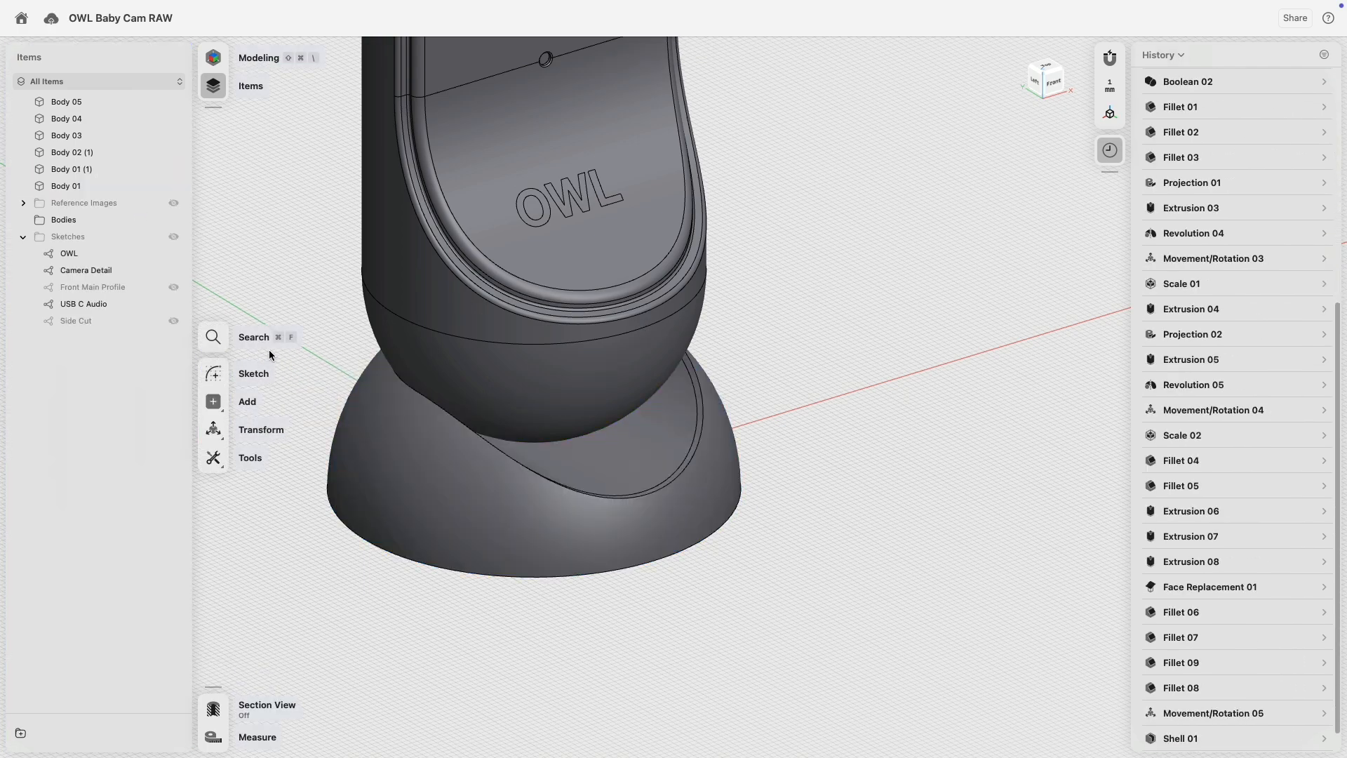
Inspect the base's outer and inner faces by toggling Isolate on and off.
left_click(727, 476)
left_click(223, 678)
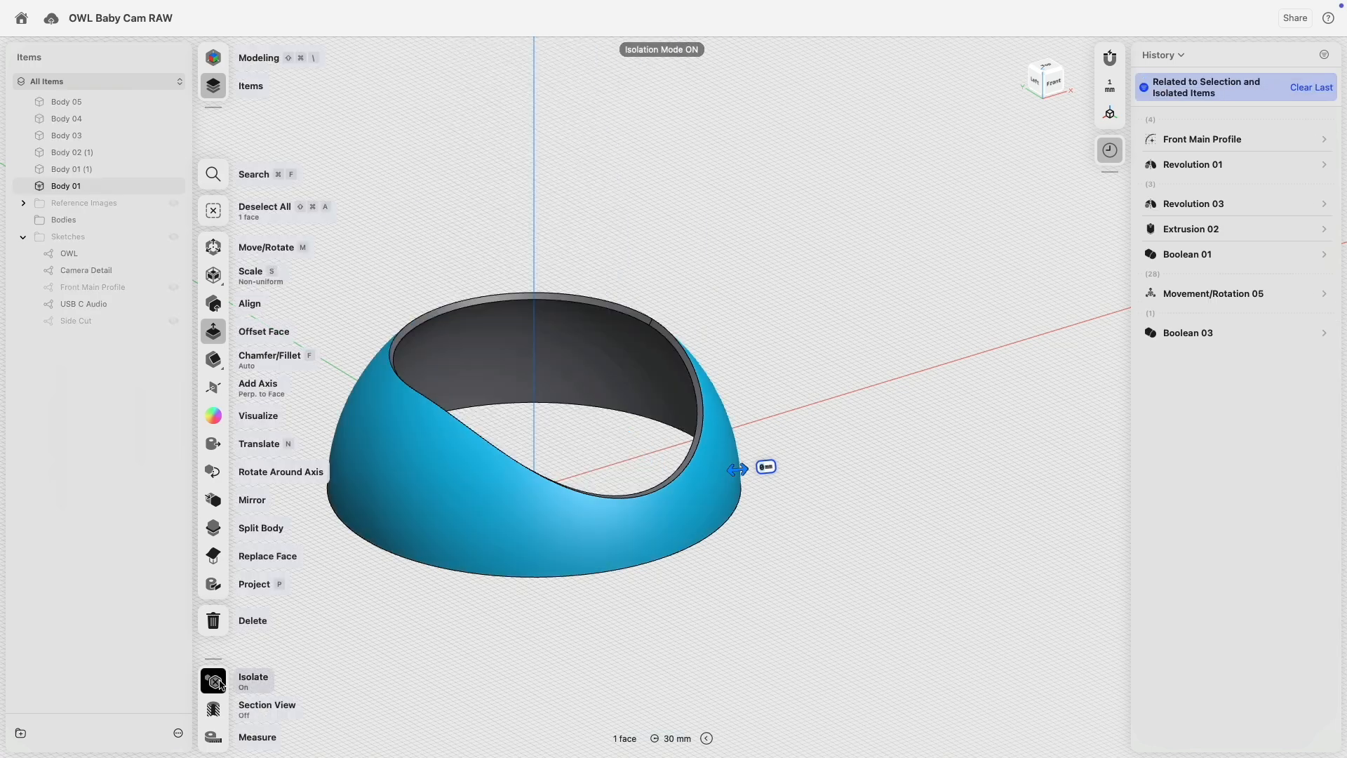
left_click(223, 678)
left_click(553, 482)
left_click(215, 680)
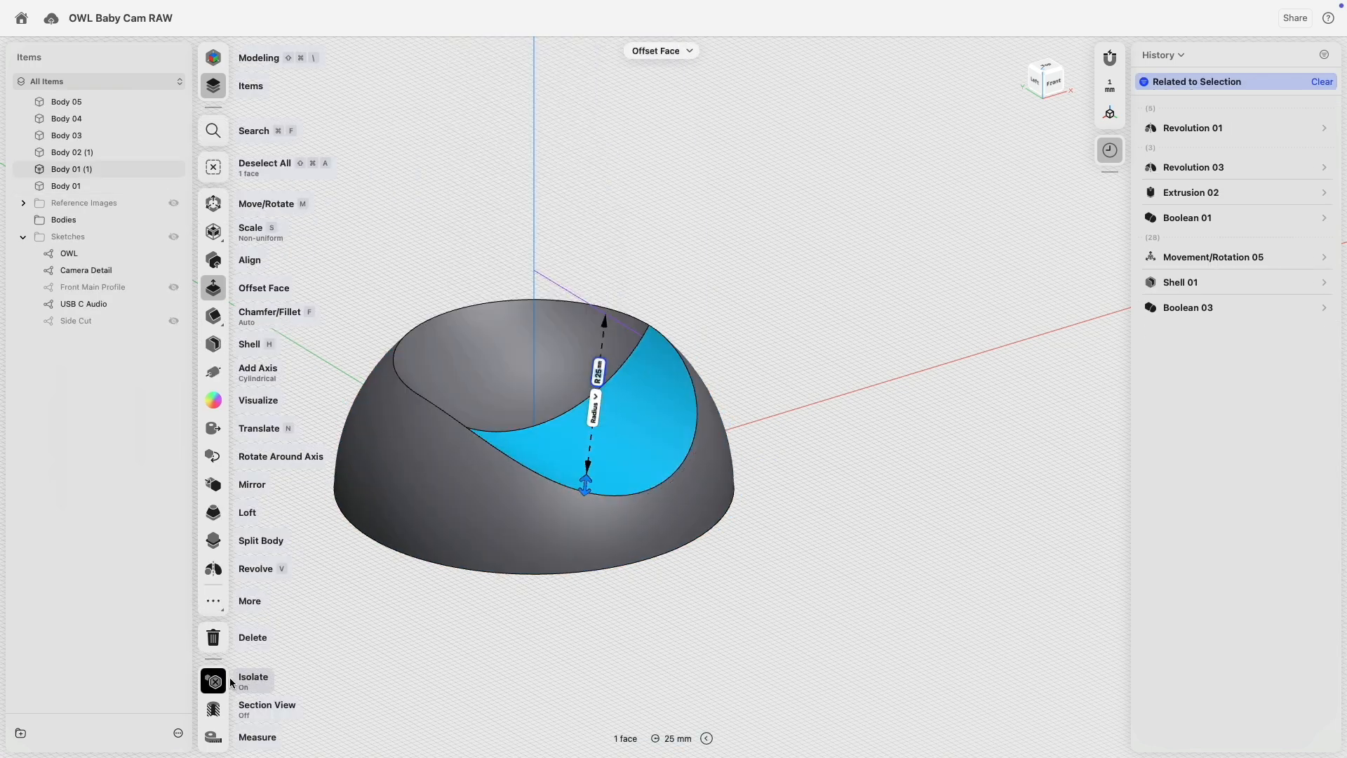
left_click(482, 645)
left_click(214, 680)
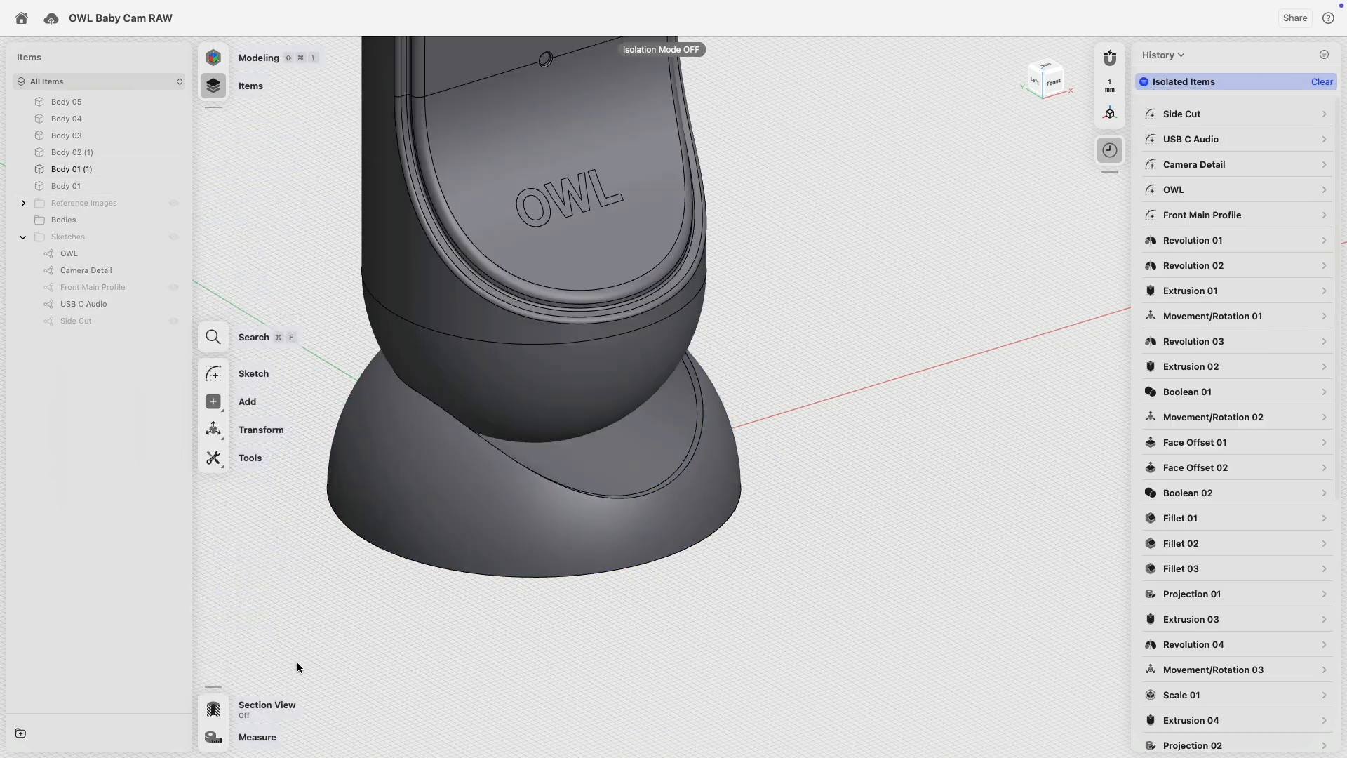
Trial-move the insert body out of the base, undo it, and bring up the workspace list.
left_click(611, 475)
right_click_drag(611, 474, 671, 441)
left_click_drag(550, 577, 551, 671)
key("super+z")
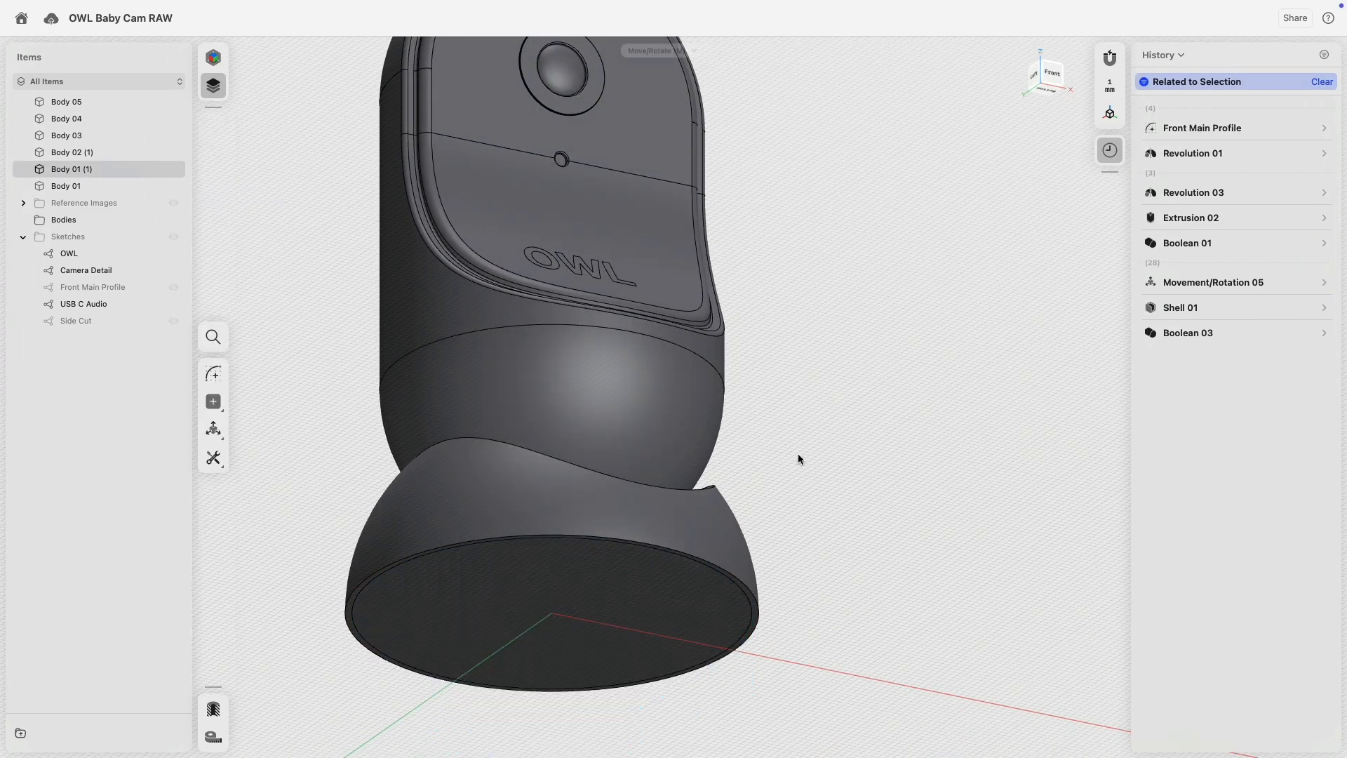
right_click_drag(797, 453, 773, 331)
left_click(239, 57)
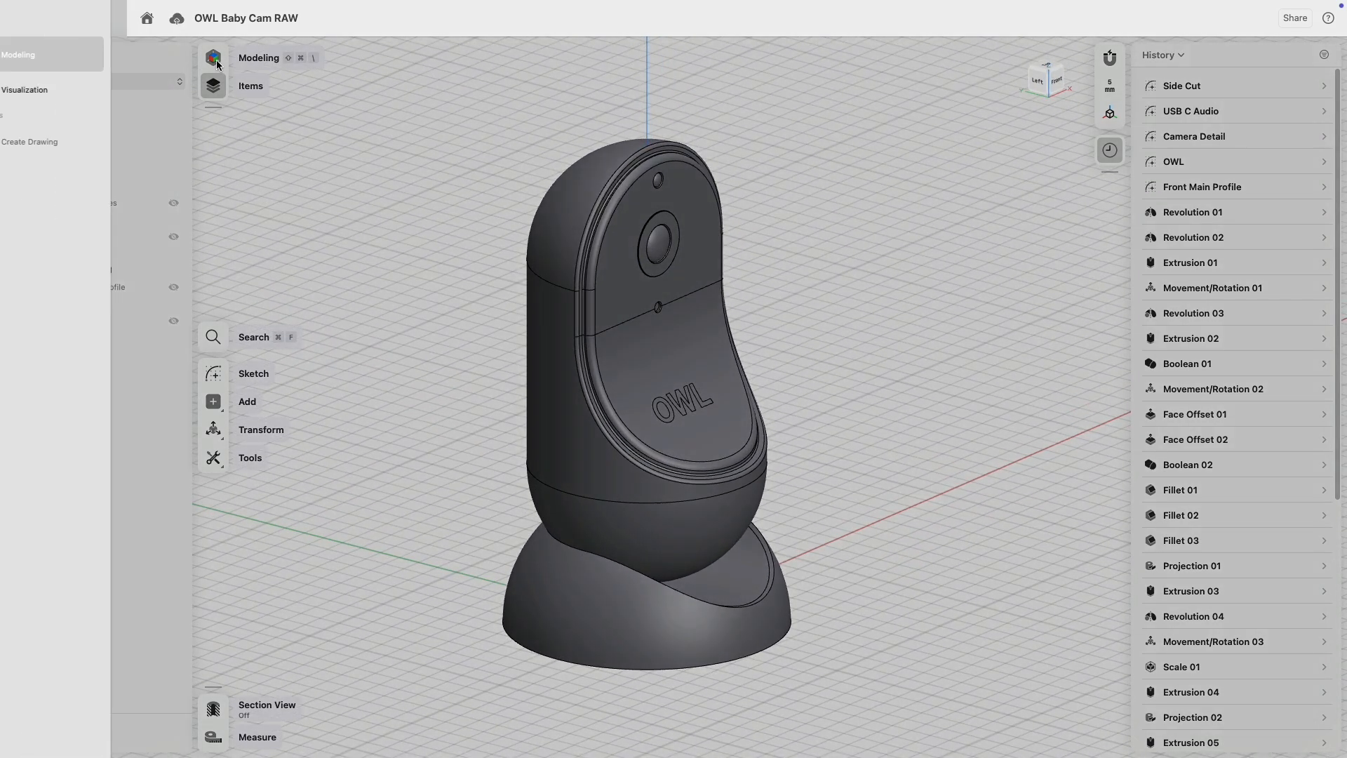
Enter Visualization and apply the dark grey Gradient Mood (#393939) environment.
left_click(105, 87)
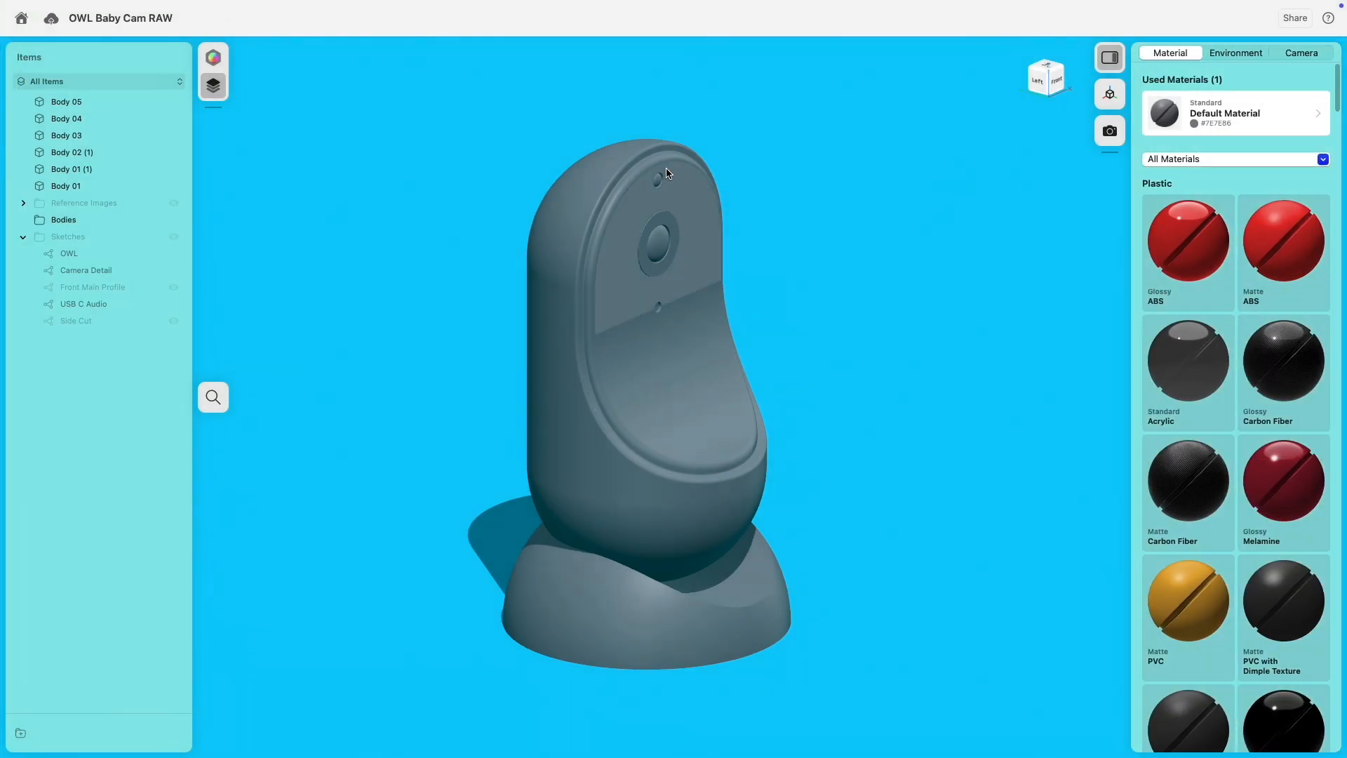
left_click(1229, 56)
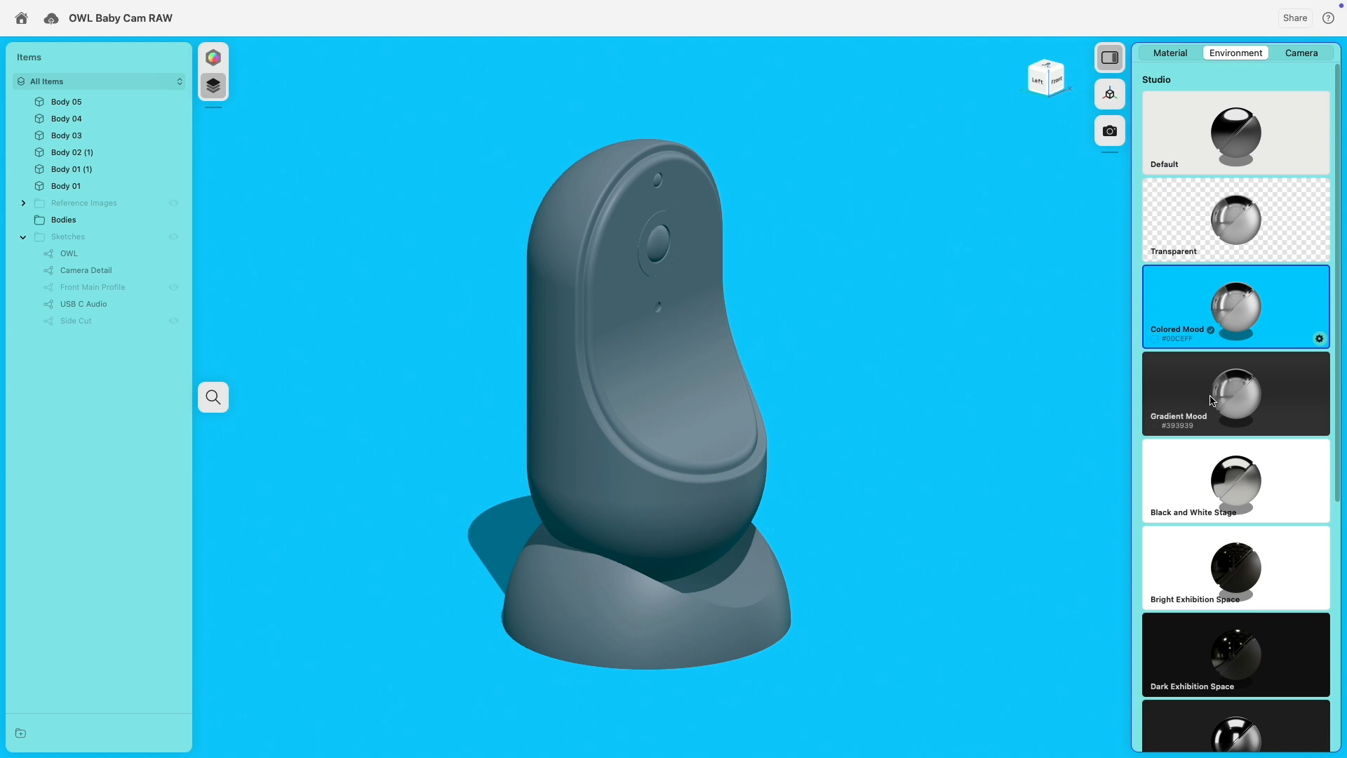
left_click(1190, 408)
right_click_drag(915, 431, 907, 329)
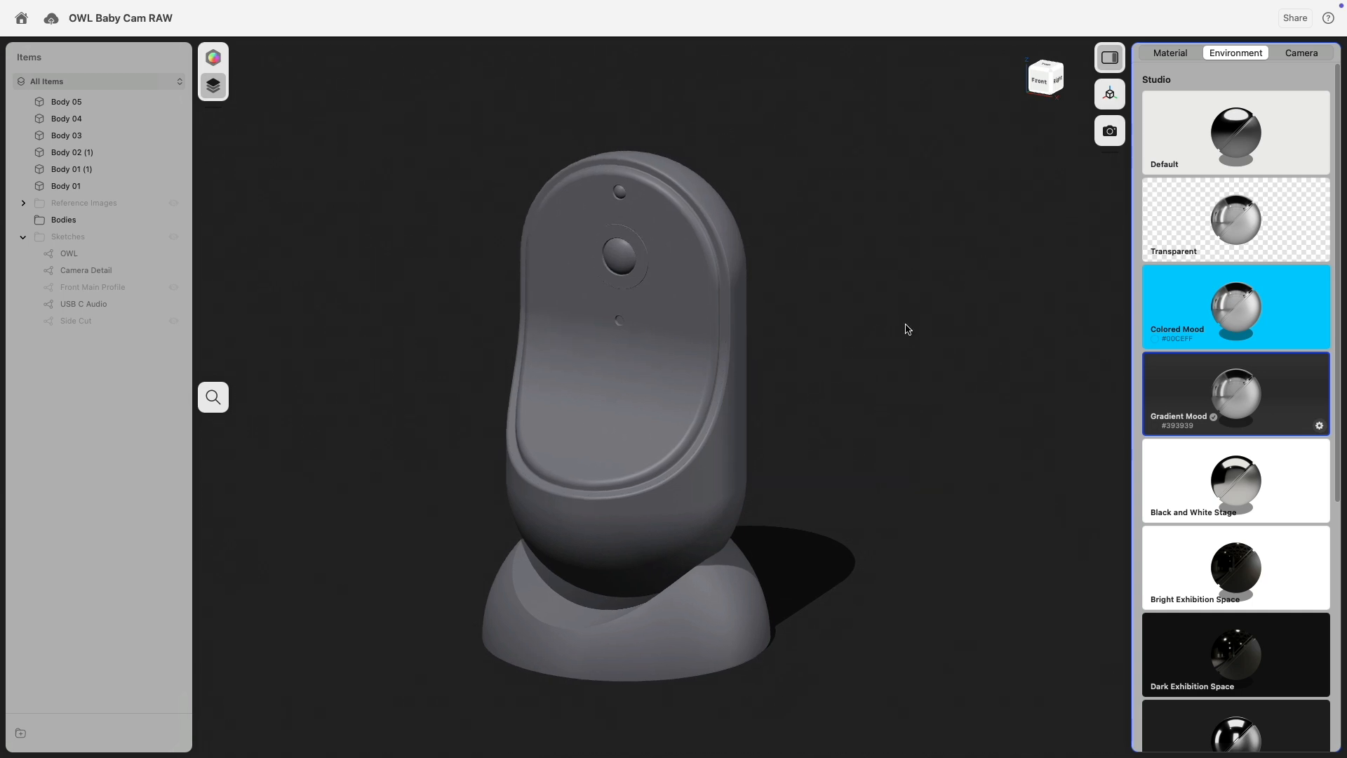
left_click(1175, 54)
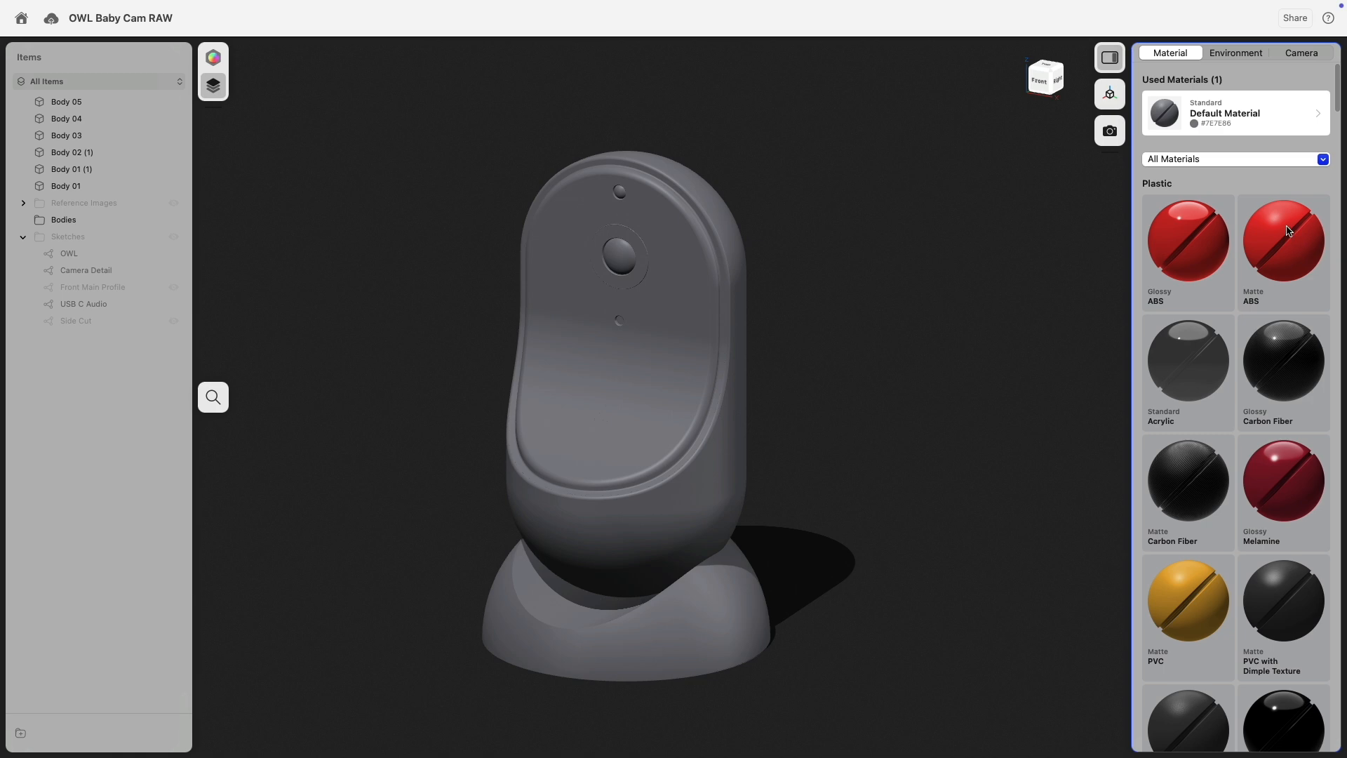
Apply Matte ABS to the camera and set its colour to light grey DCDCDC.
left_click(1289, 231)
left_click(1165, 119)
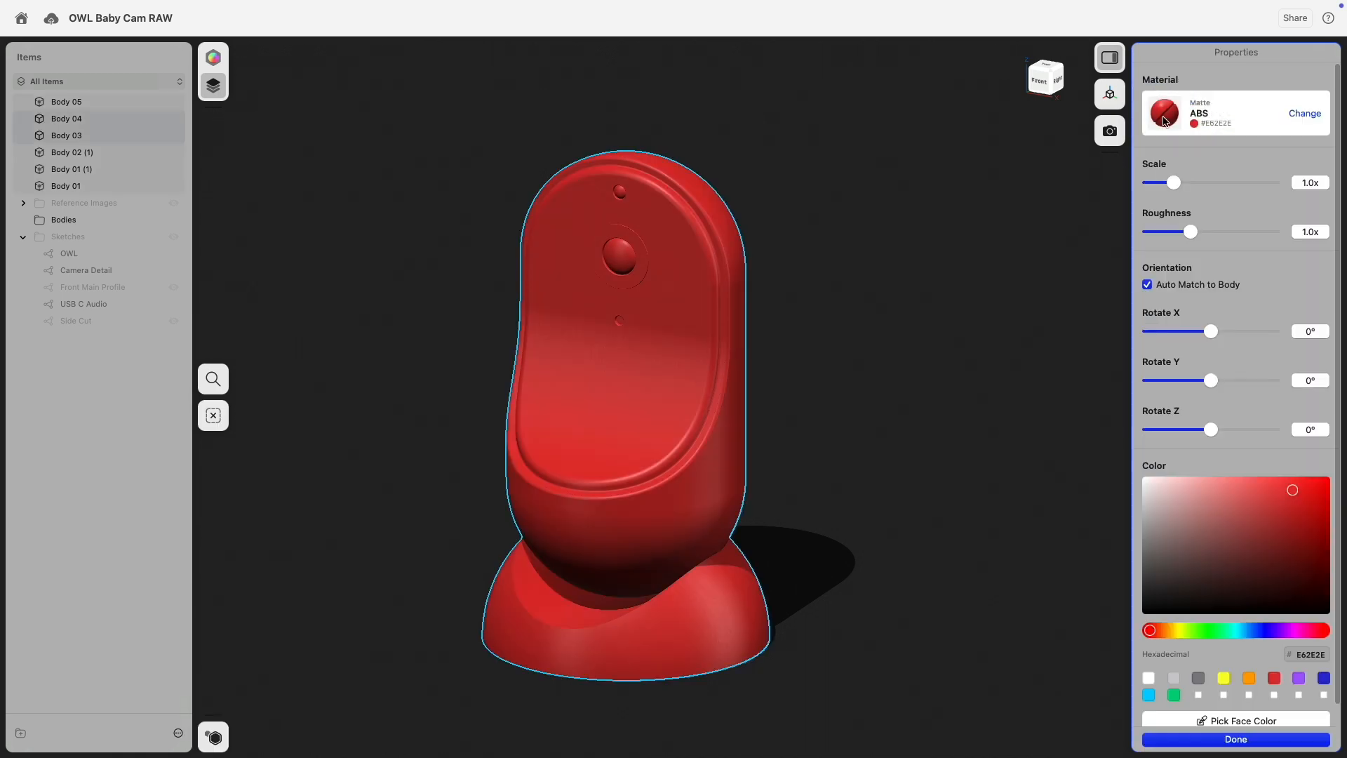
left_click_drag(1167, 541, 1119, 496)
scroll(592, 321, "up", 10)
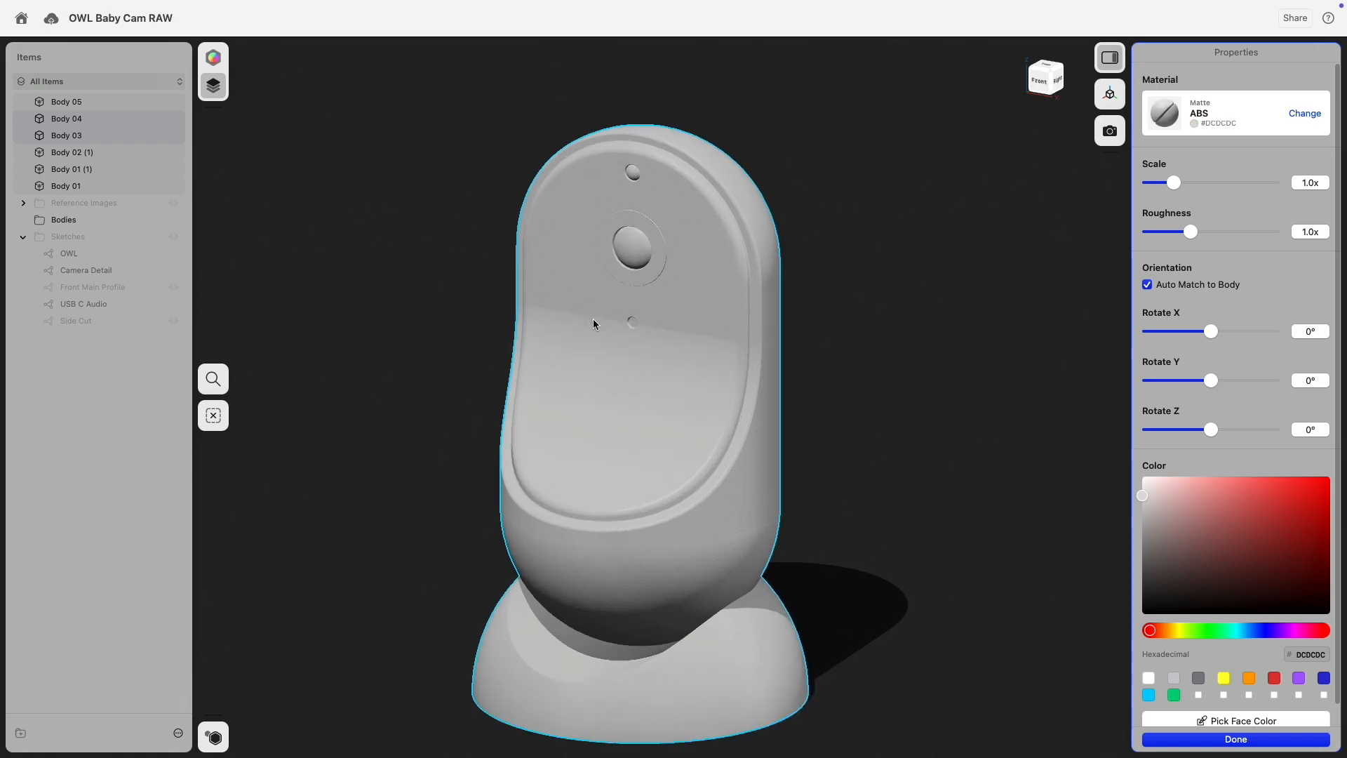
Give the small front hole the Fabric material Speaker Mesh at 0.36x scale.
left_click(759, 341)
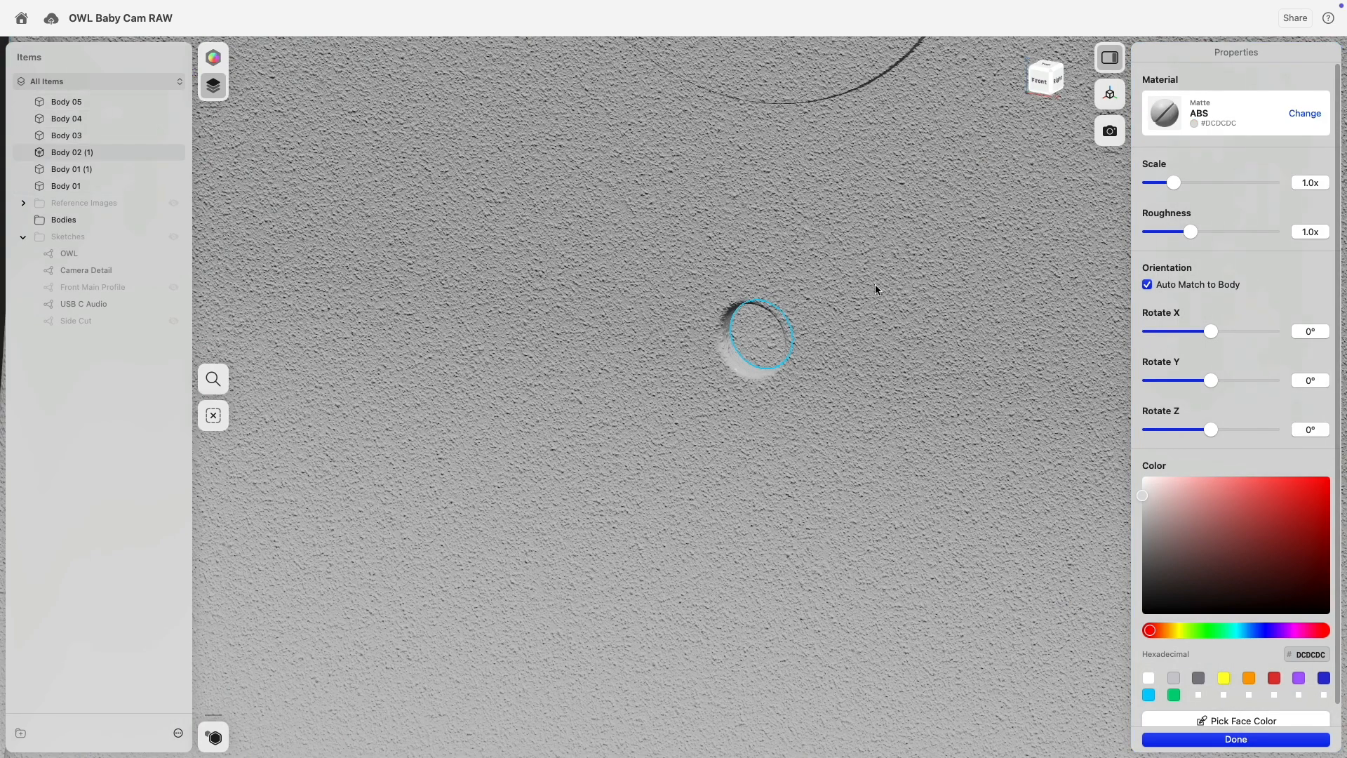
left_click(1297, 114)
left_click(1207, 326)
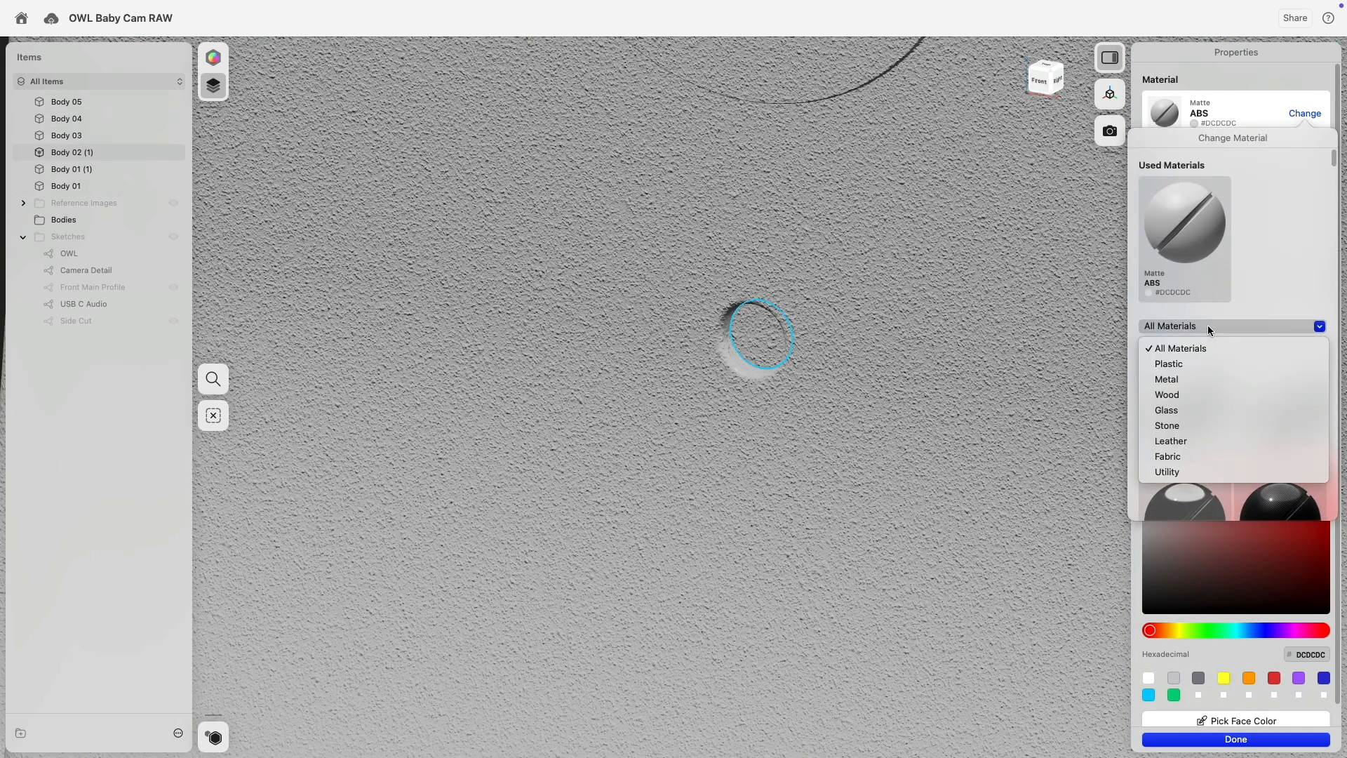
left_click(1197, 457)
scroll(1210, 403, "down", 5)
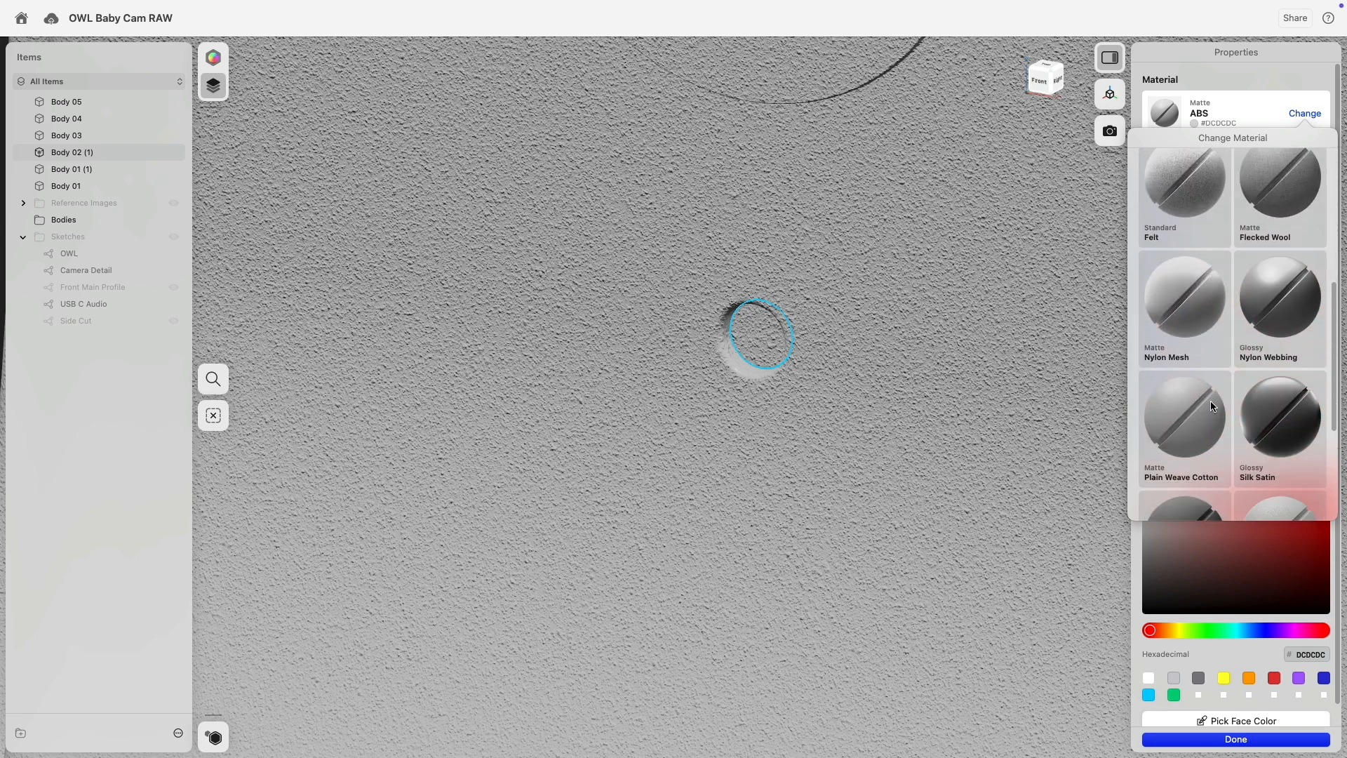
scroll(1171, 281, "down", 5)
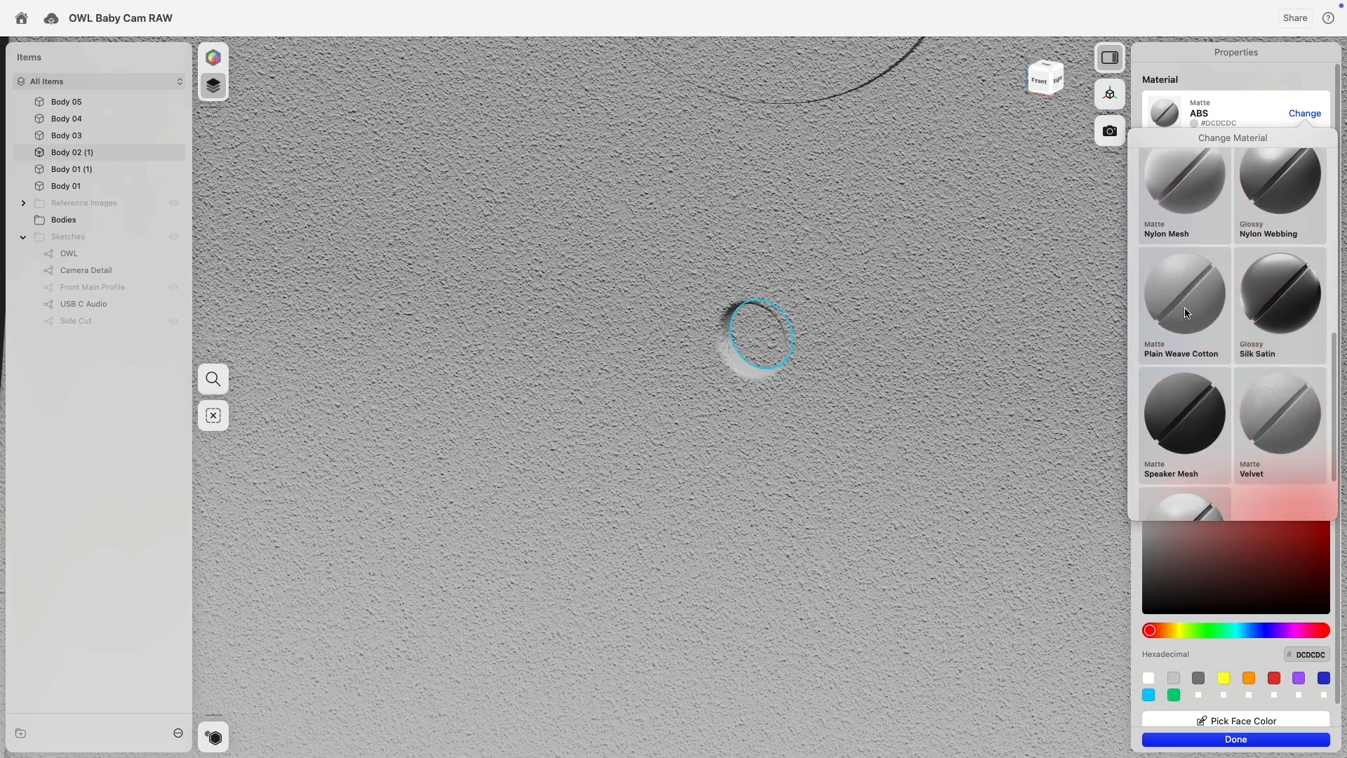
left_click(1179, 381)
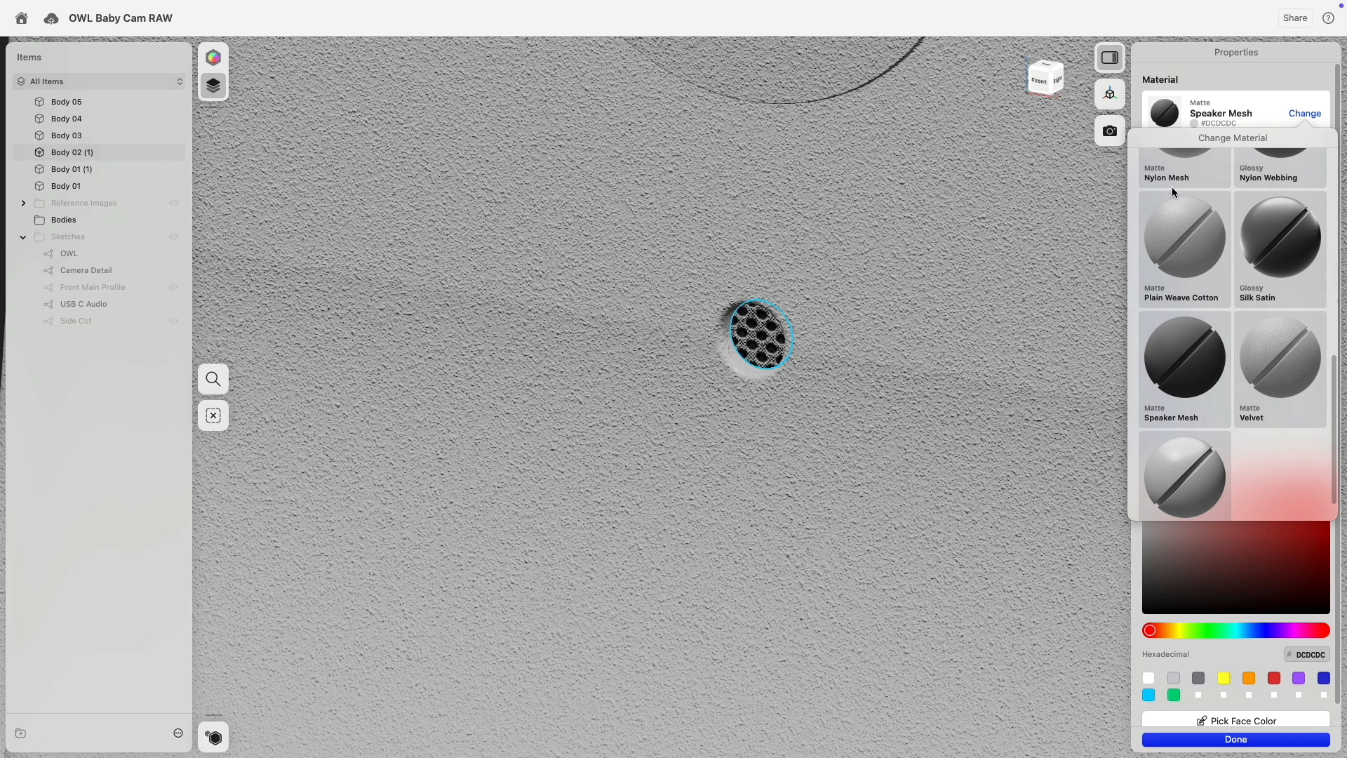
left_click_drag(1172, 185, 1152, 185)
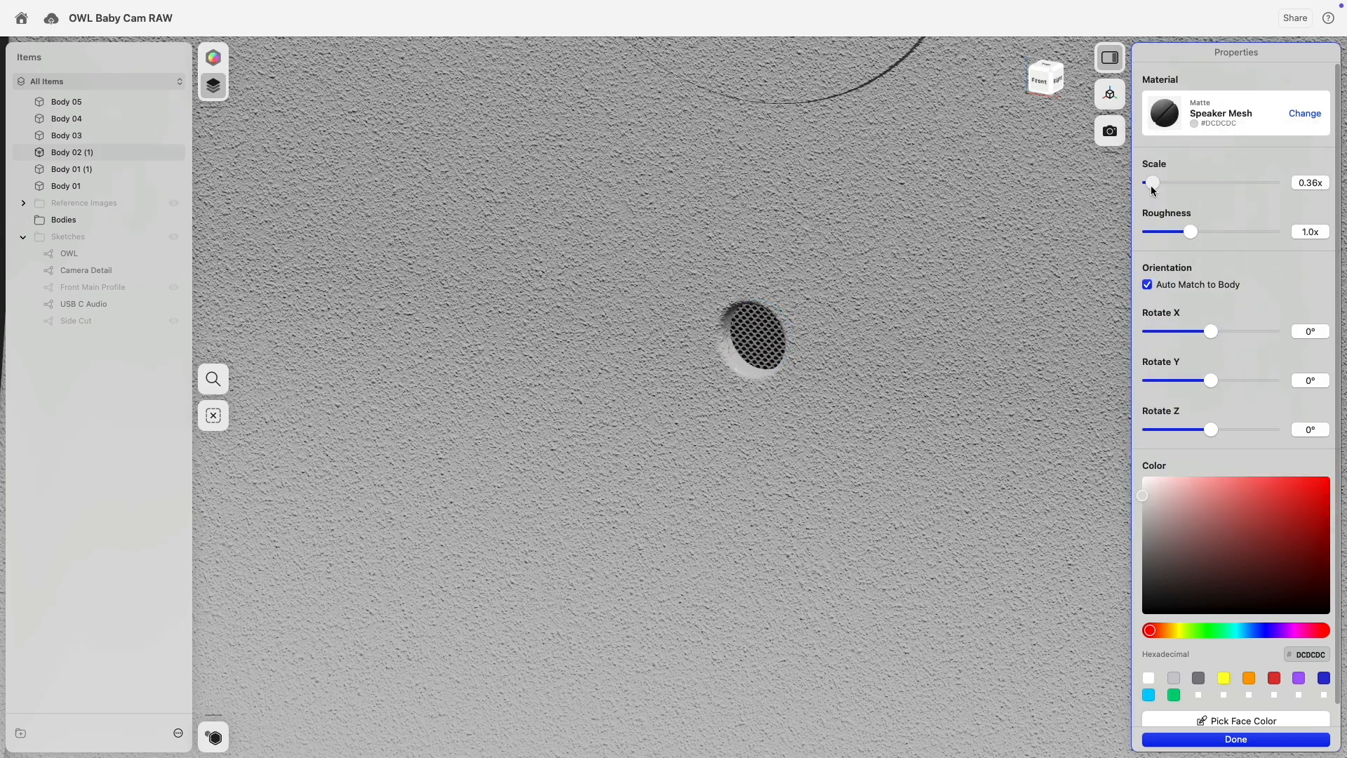
scroll(842, 346, "down", 5)
left_click(814, 155)
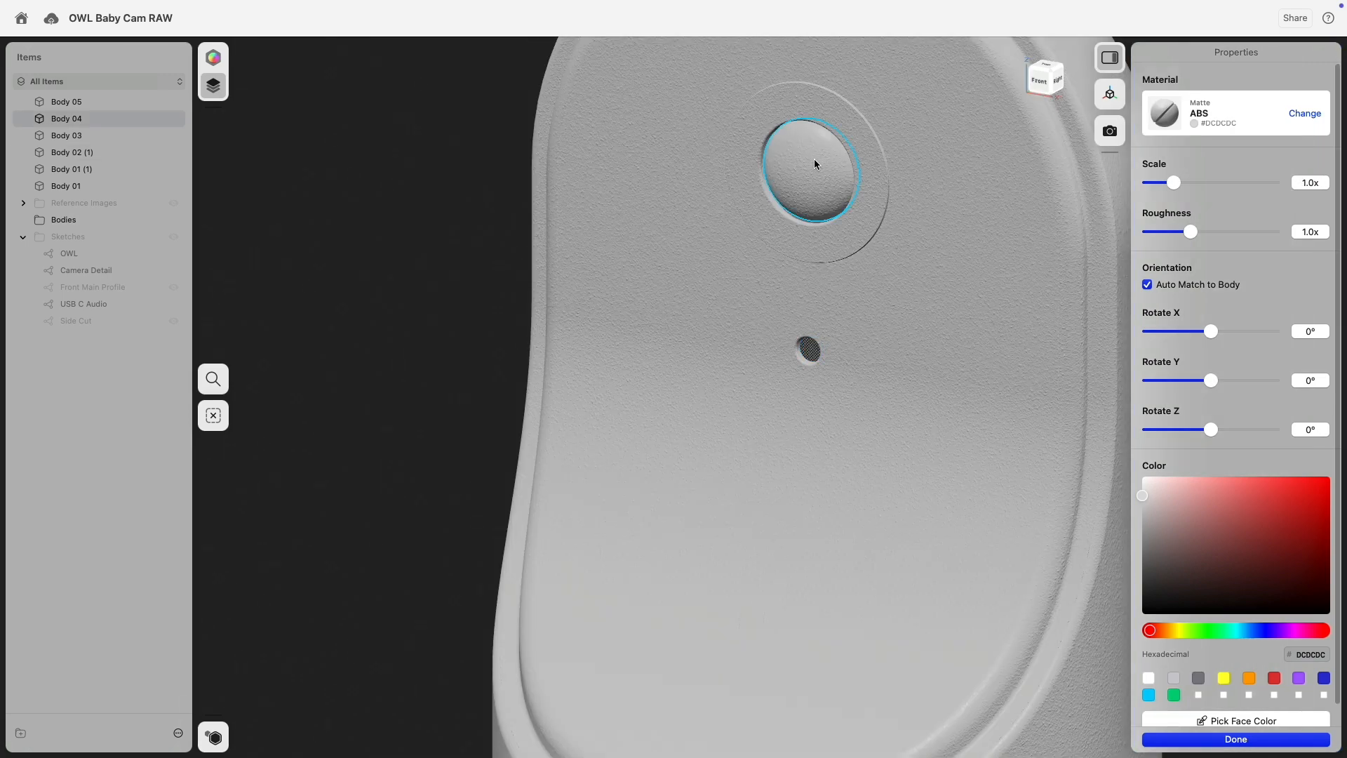
middle_click_drag(812, 155, 751, 413)
Make the lens and upper hole glossy black ABS (#424242).
scroll(747, 266, "up", 4)
left_click(746, 250)
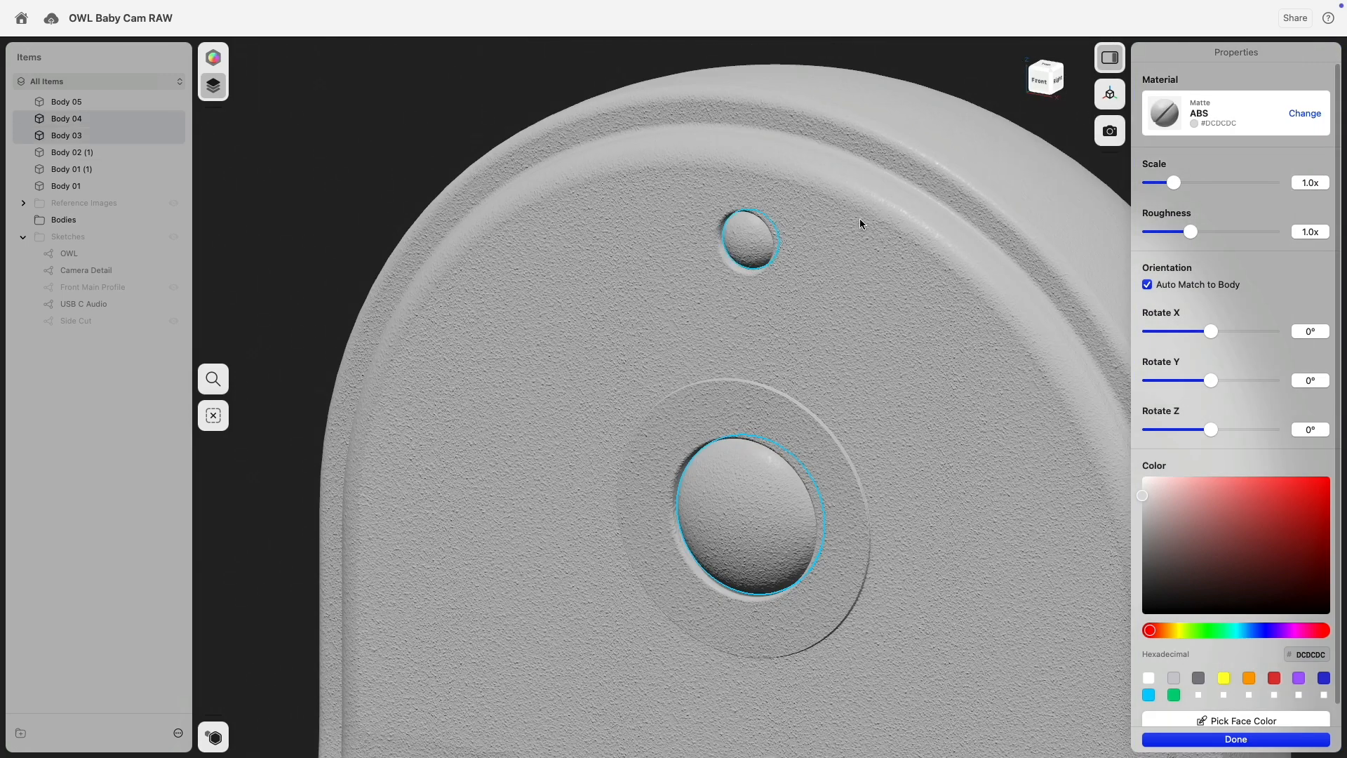
left_click(1302, 115)
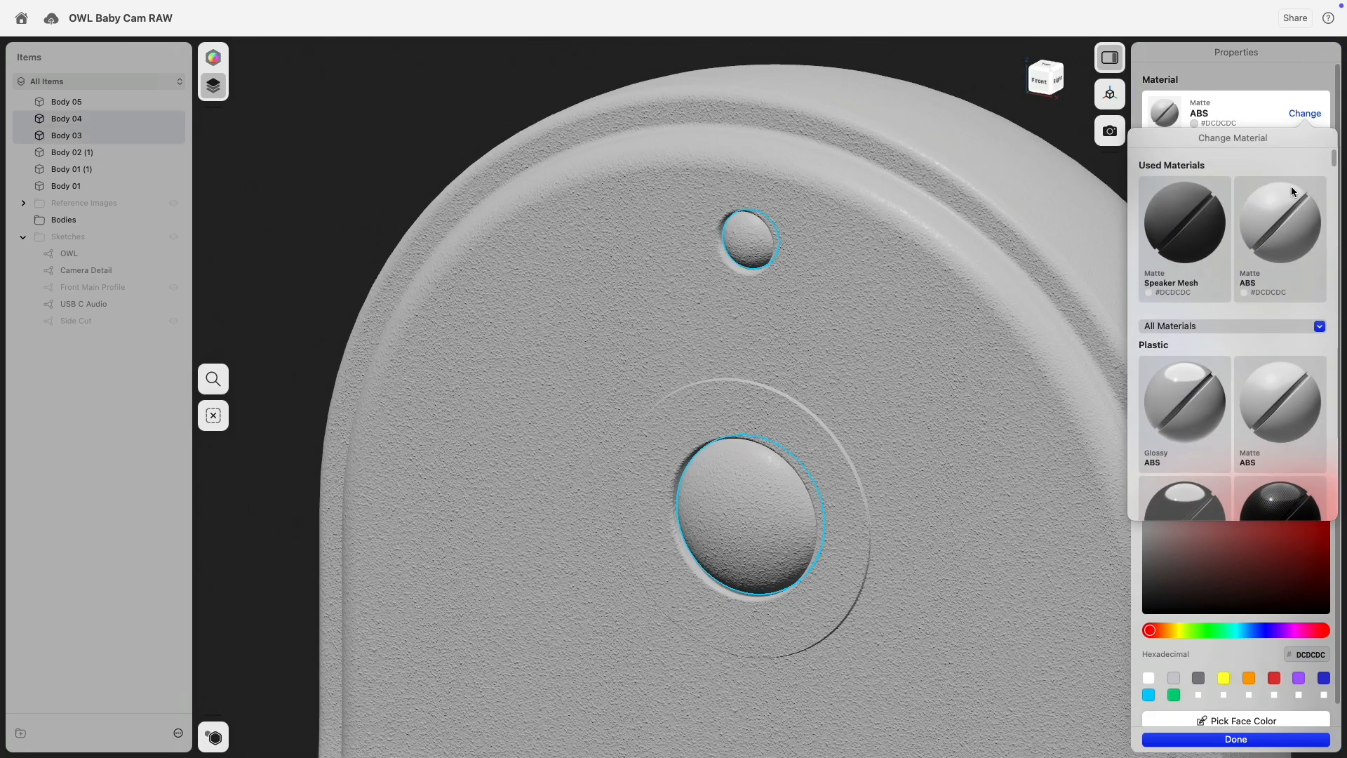
left_click(1178, 399)
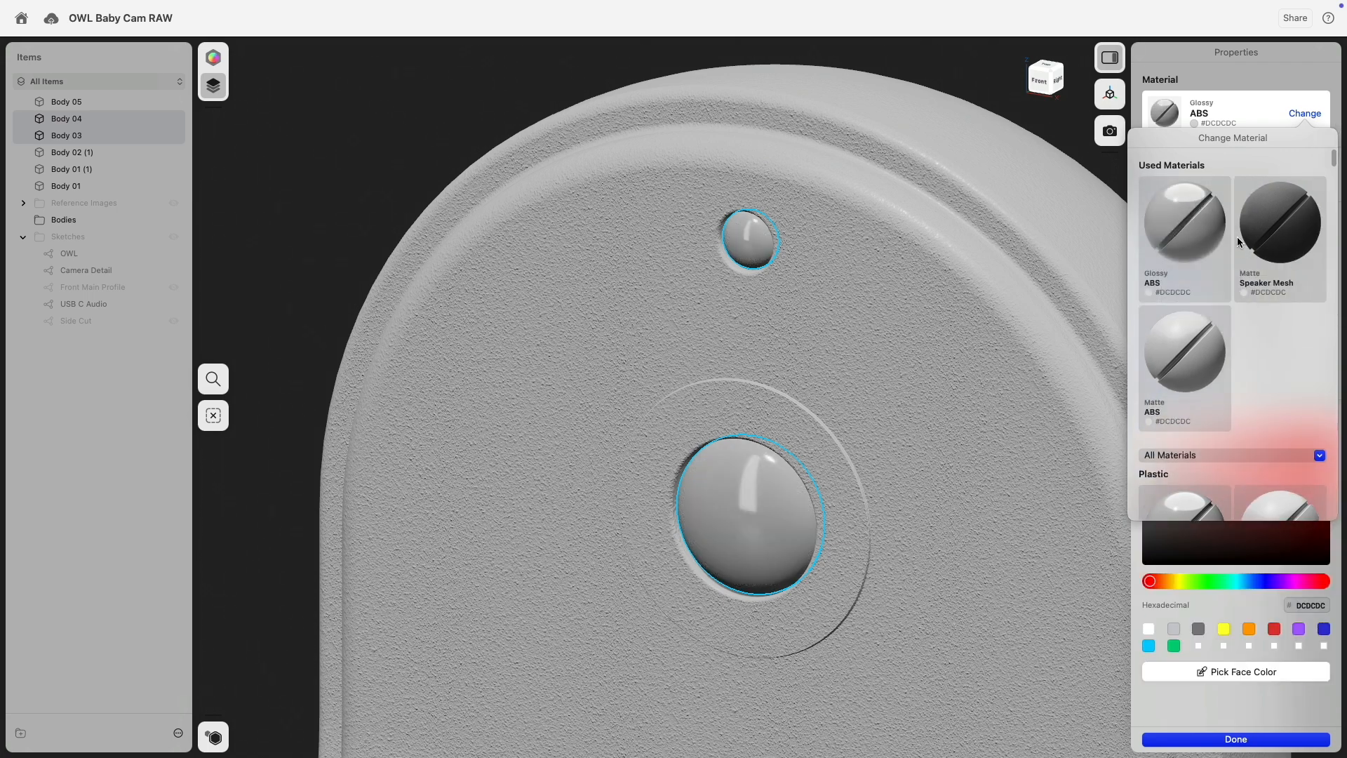
scroll(1207, 489, "down", 5)
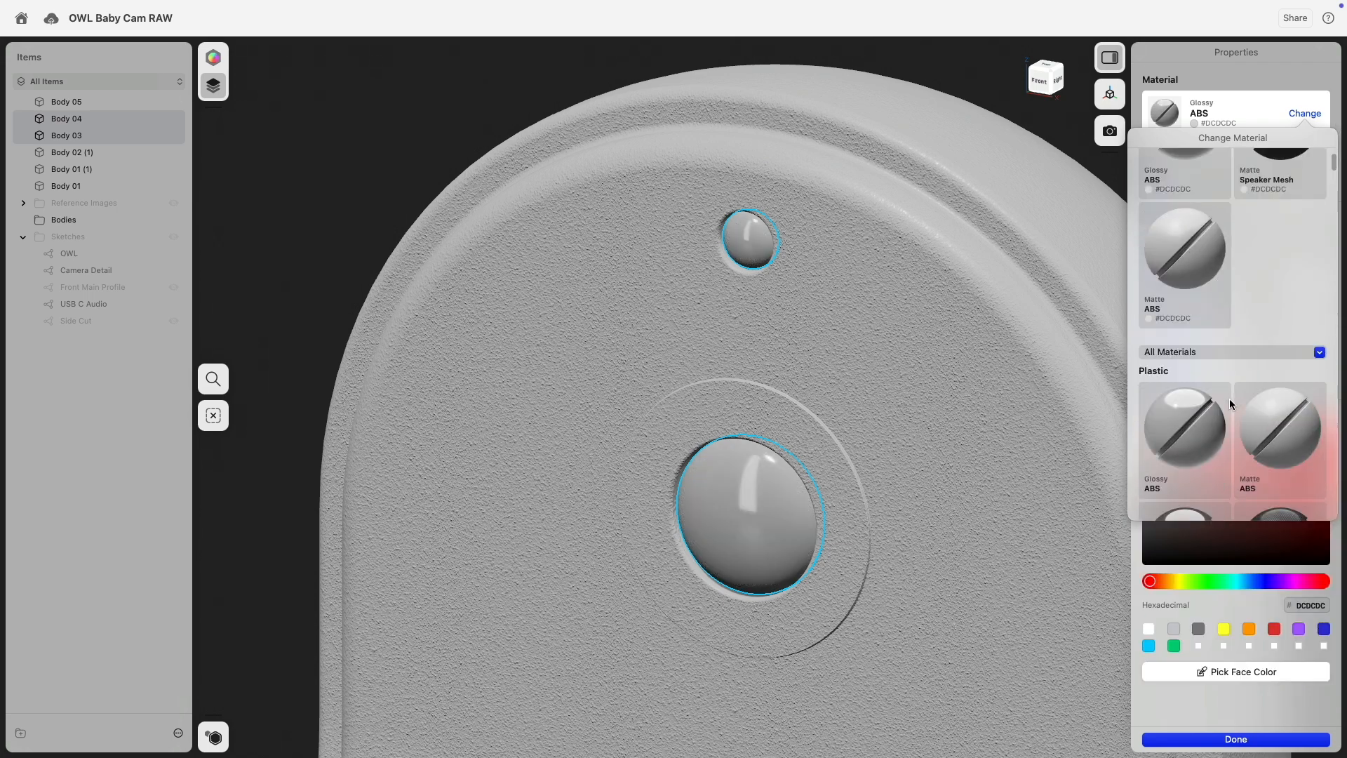
left_click(1200, 724)
left_click_drag(1144, 441, 1109, 533)
scroll(616, 358, "down", 5)
Apply Glossy ABS to the lens ring and lighten it to mid-grey #858585.
left_click(458, 213)
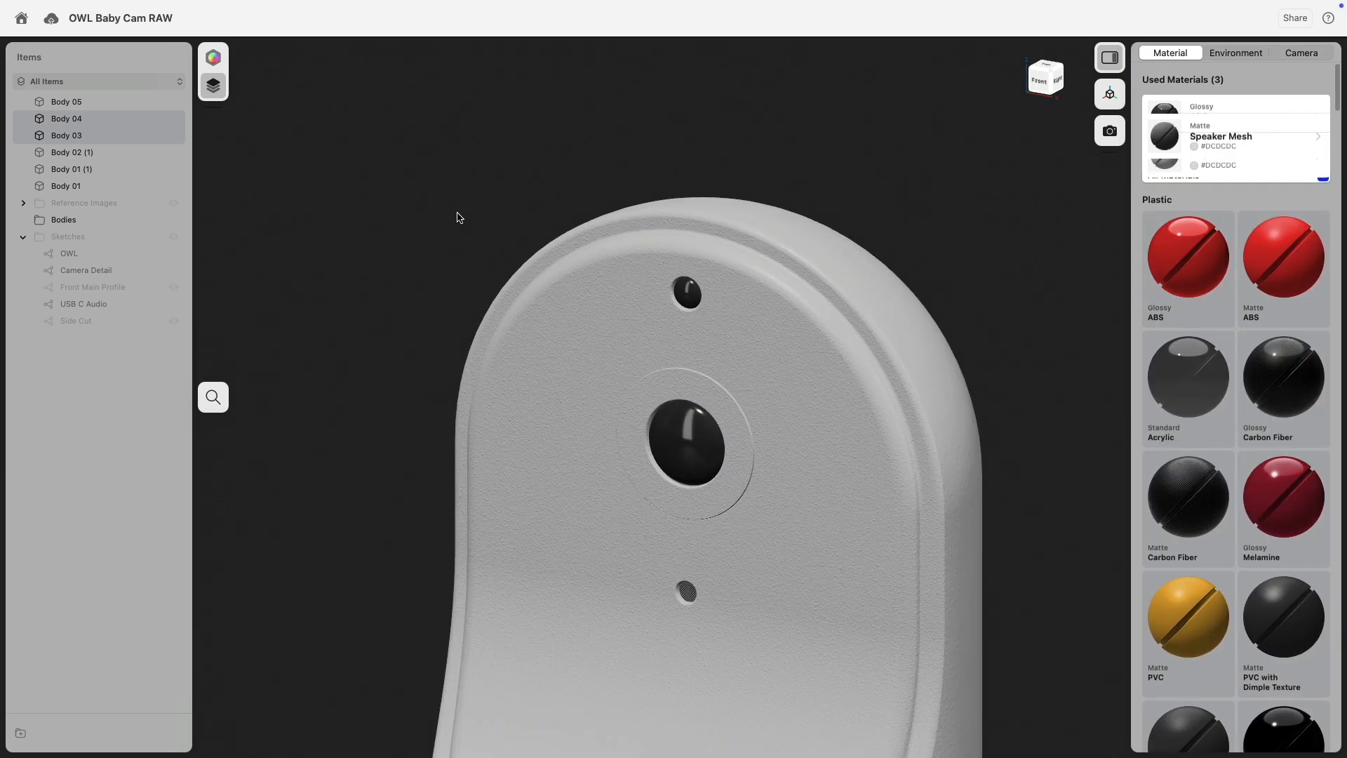
left_click(650, 440)
scroll(650, 439, "up", 5)
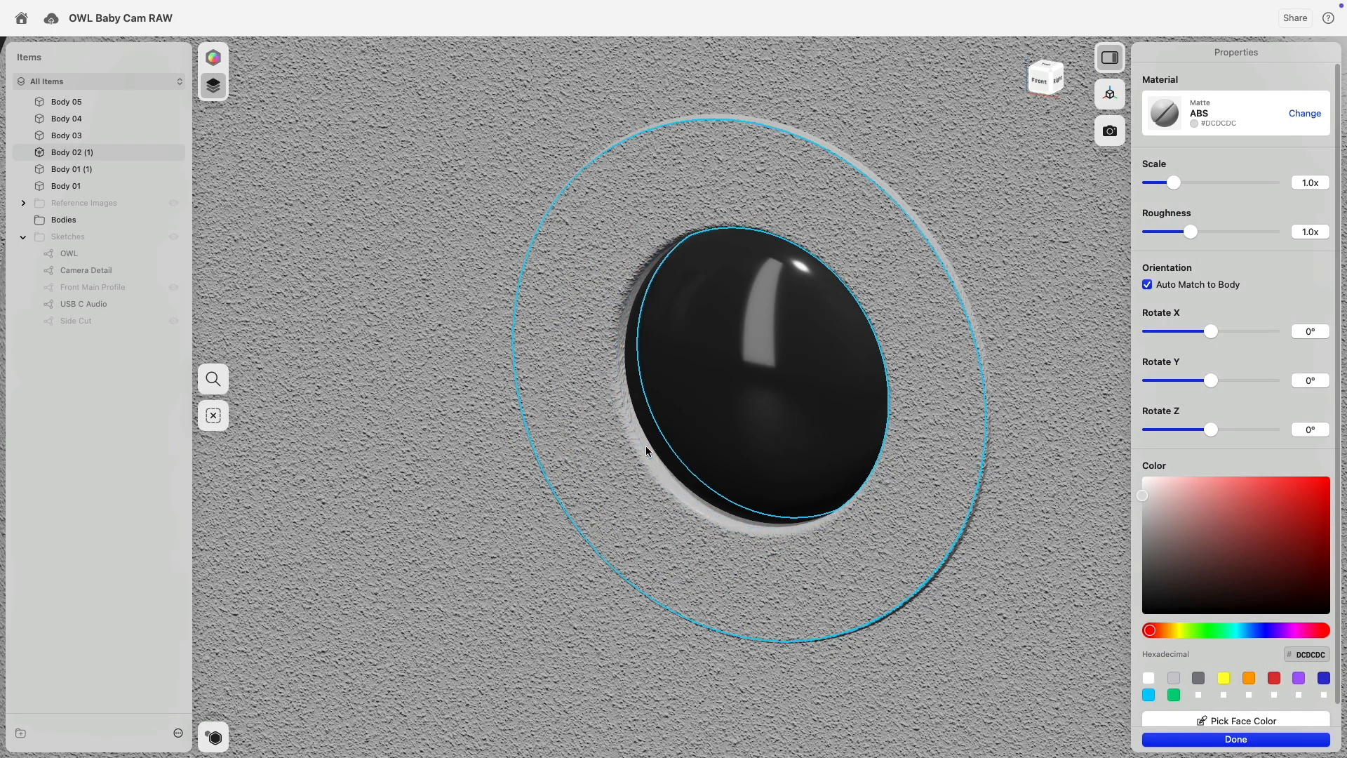
scroll(638, 429, "down", 5)
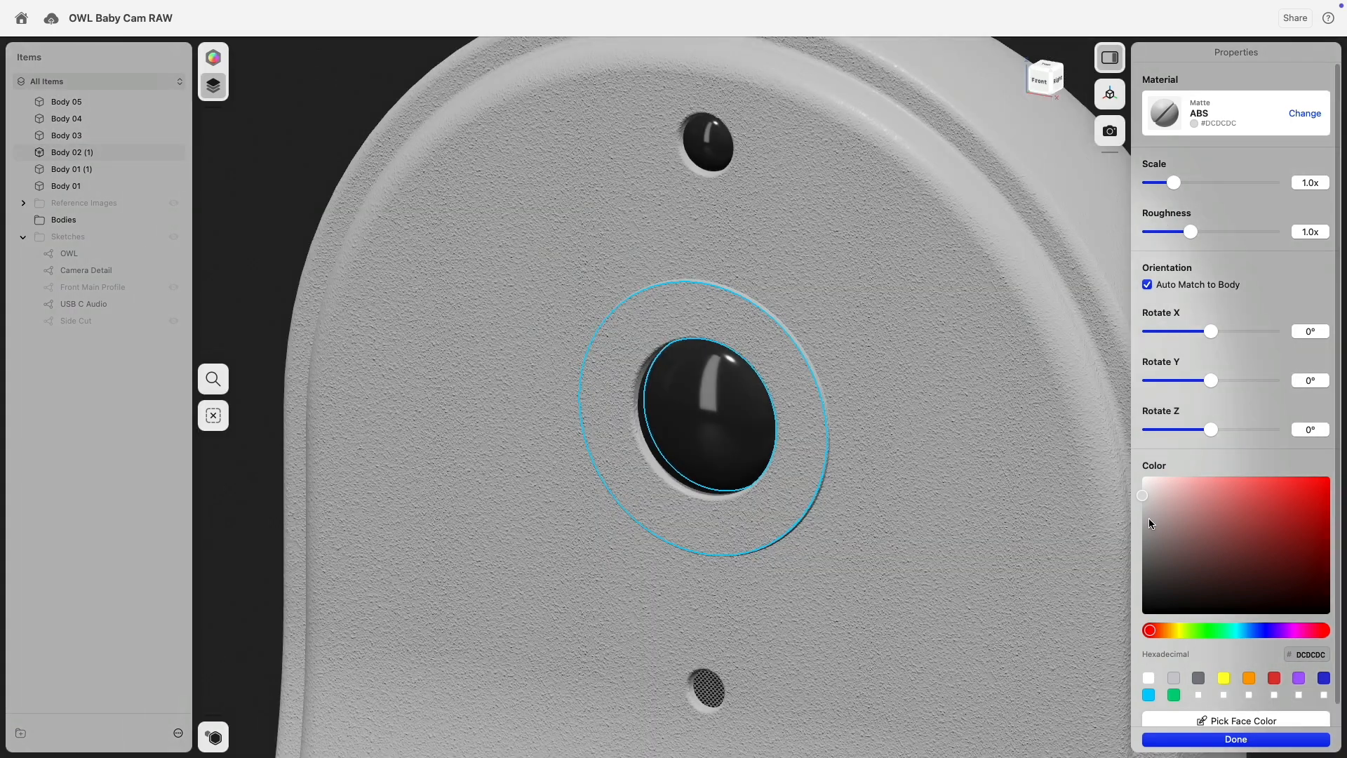
left_click(1304, 114)
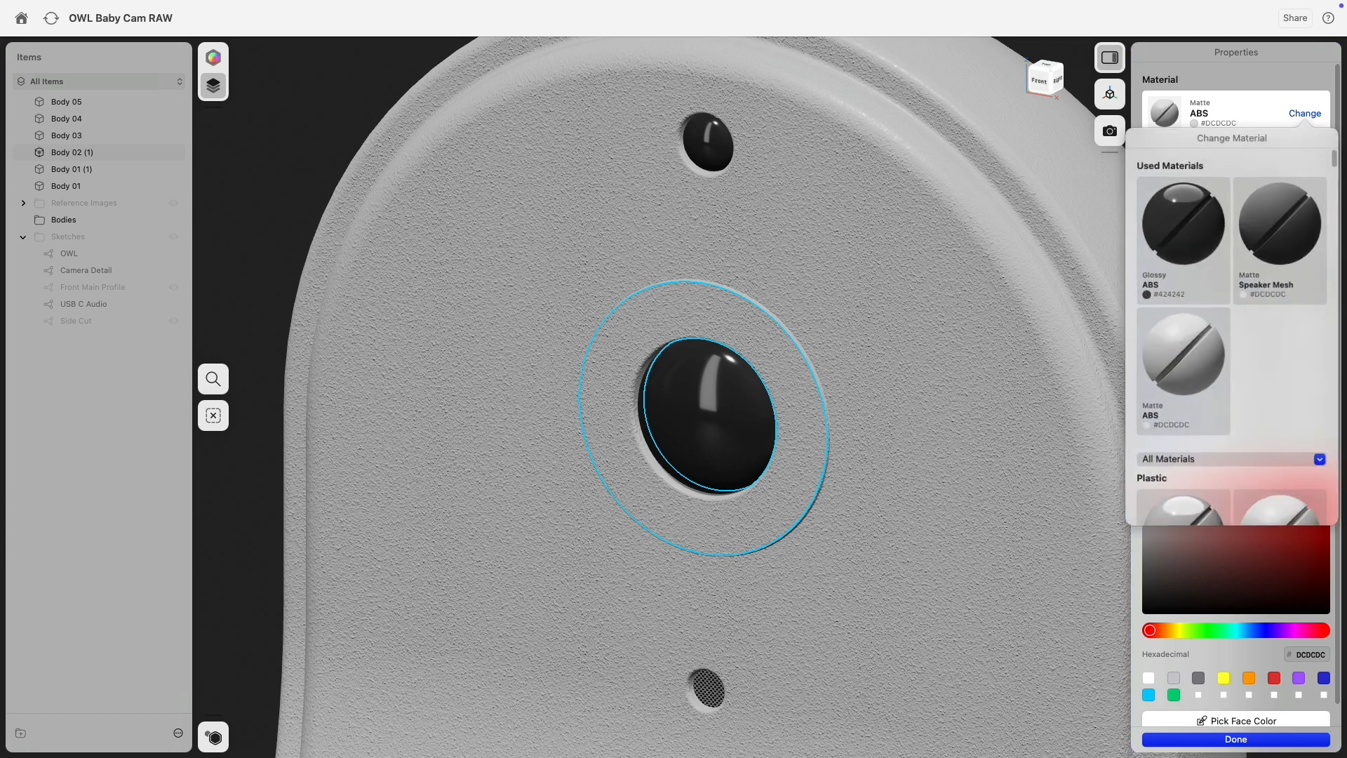
left_click(1184, 219)
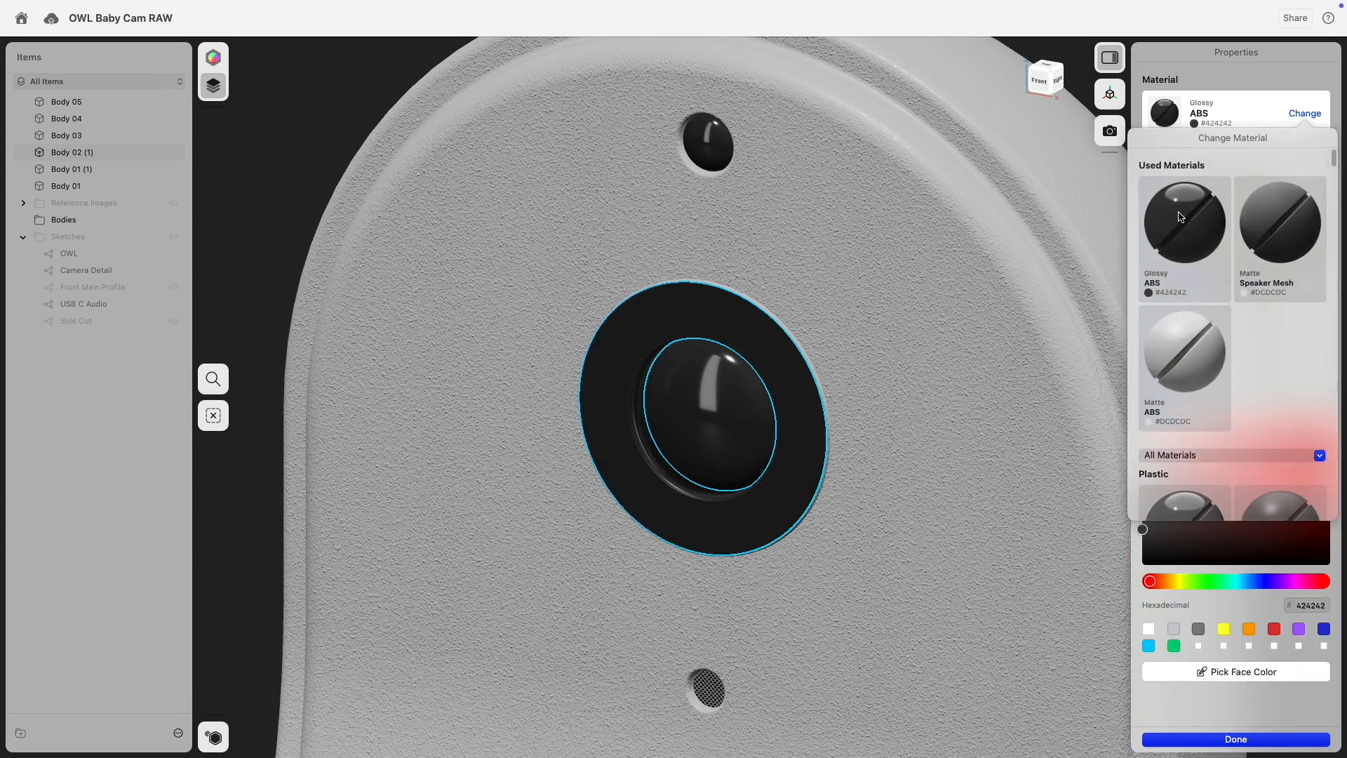
left_click(1221, 88)
left_click_drag(1145, 476, 1139, 495)
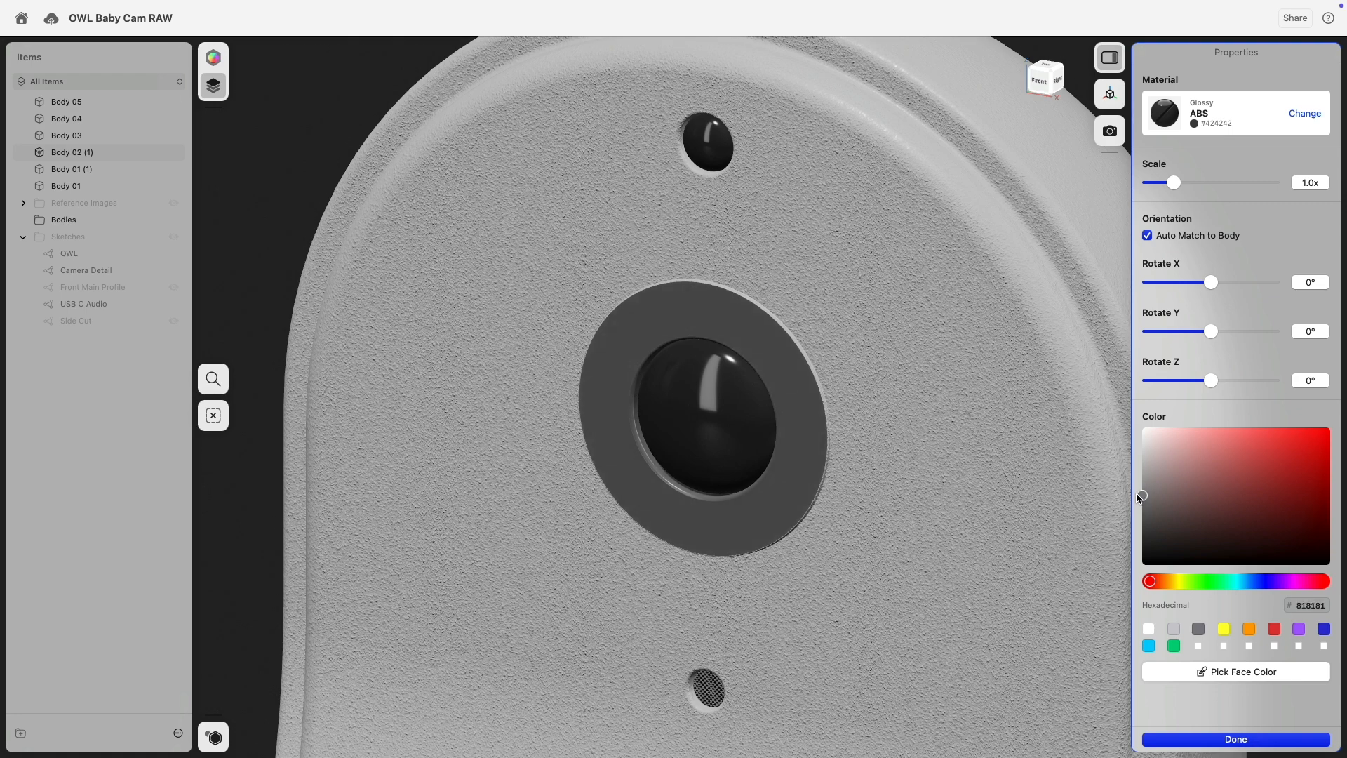
scroll(778, 315, "down", 10)
Reframe the camera from above-left and select the front panel with the OWL lettering.
left_click(997, 333)
middle_click_drag(996, 464, 1008, 296)
right_click_drag(715, 379, 841, 478)
scroll(720, 439, "down", 5)
scroll(717, 443, "up", 5)
left_click(717, 443)
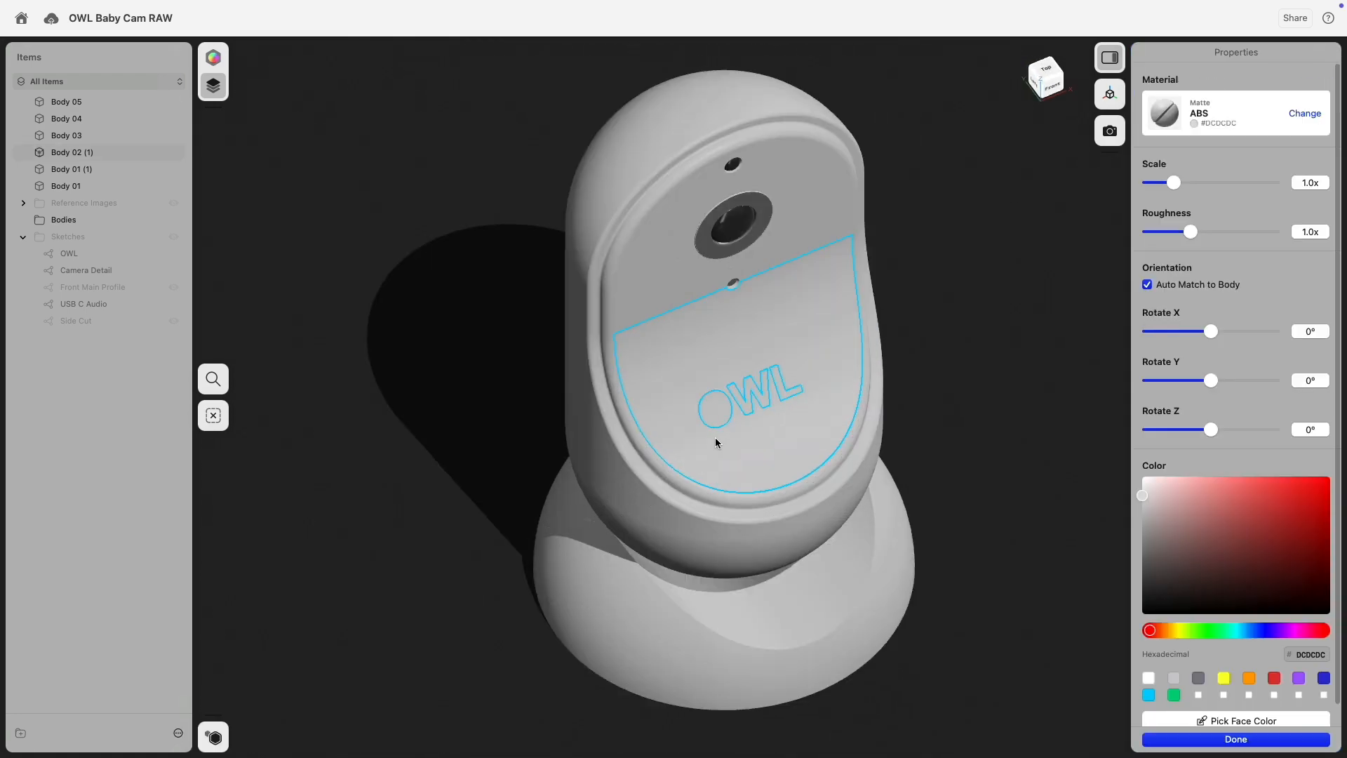
Apply Rough Aluminum from the Metal category to the OWL lettering.
scroll(716, 442, "up", 3)
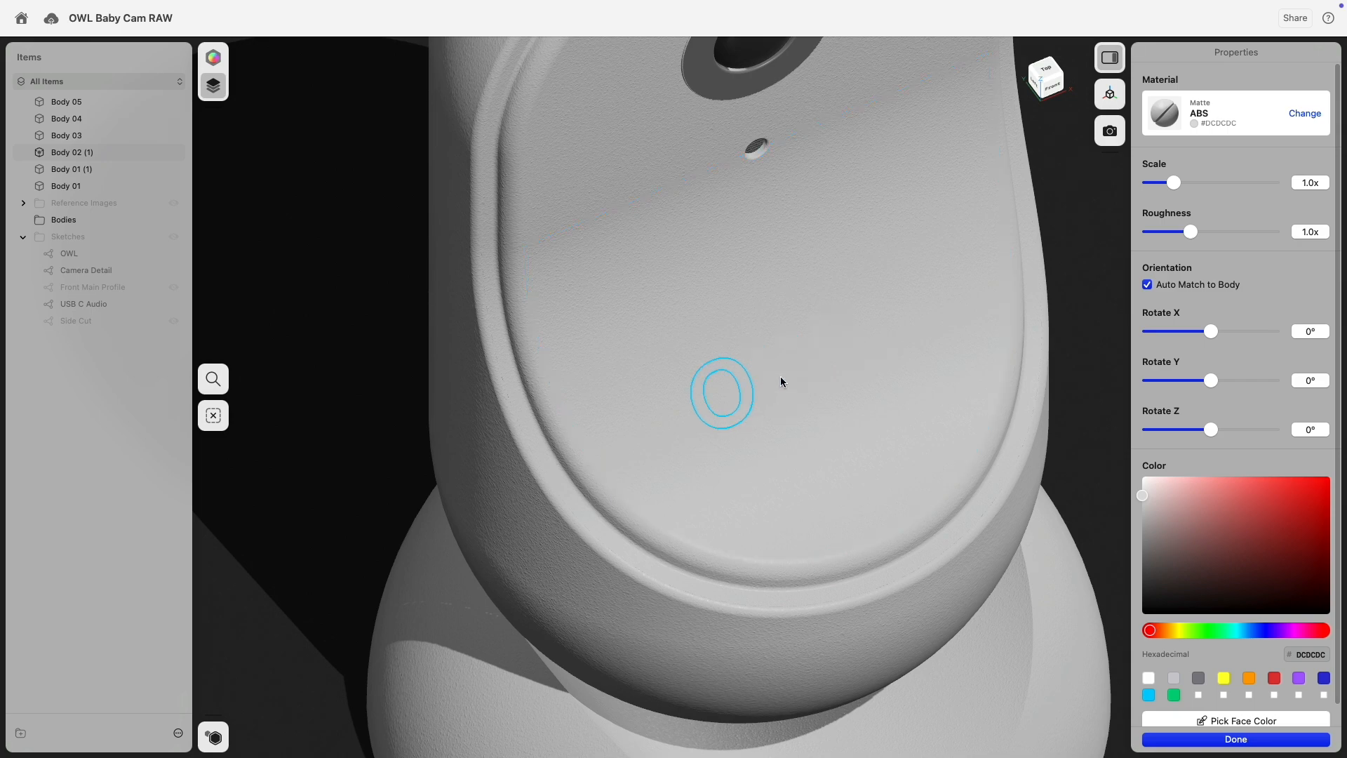
scroll(864, 336, "up", 3)
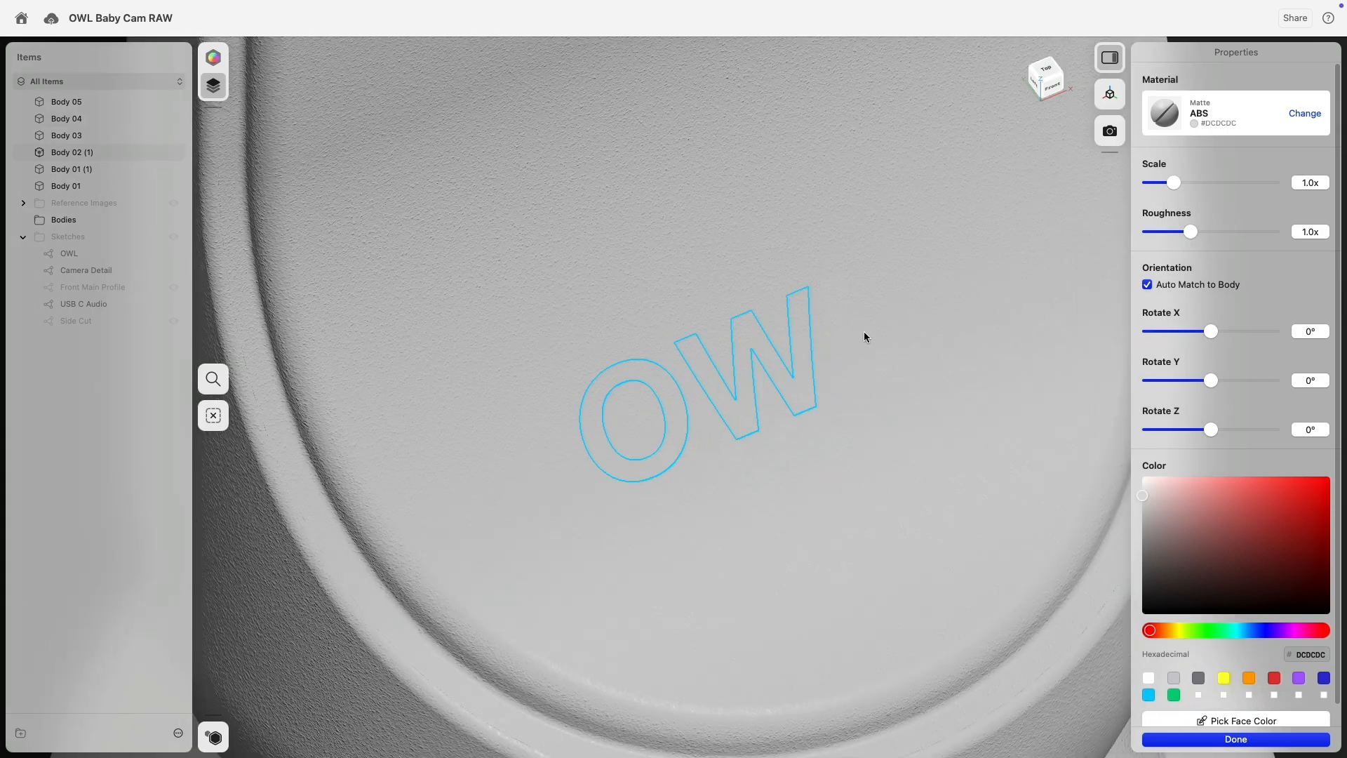
scroll(856, 344, "down", 5)
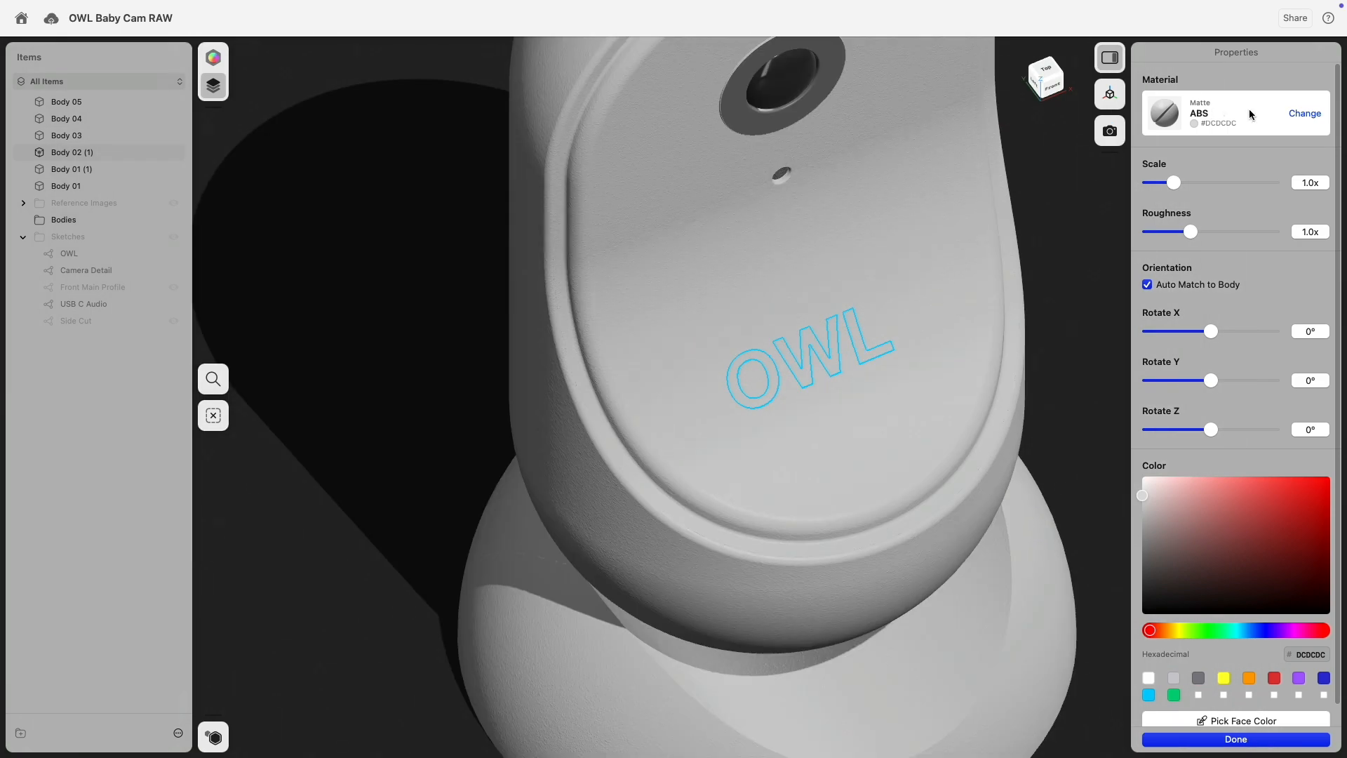
left_click(1299, 114)
left_click(1197, 459)
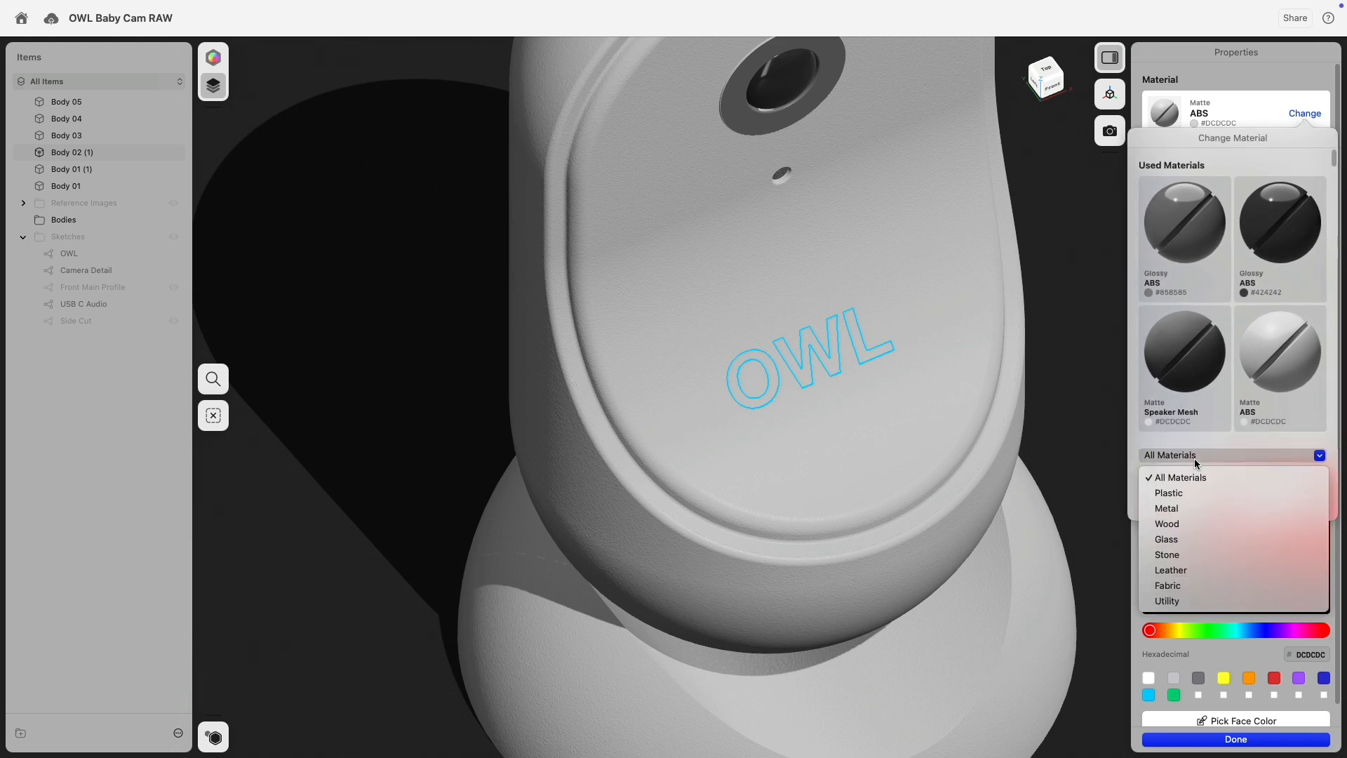
left_click(1212, 508)
scroll(1217, 477, "down", 5)
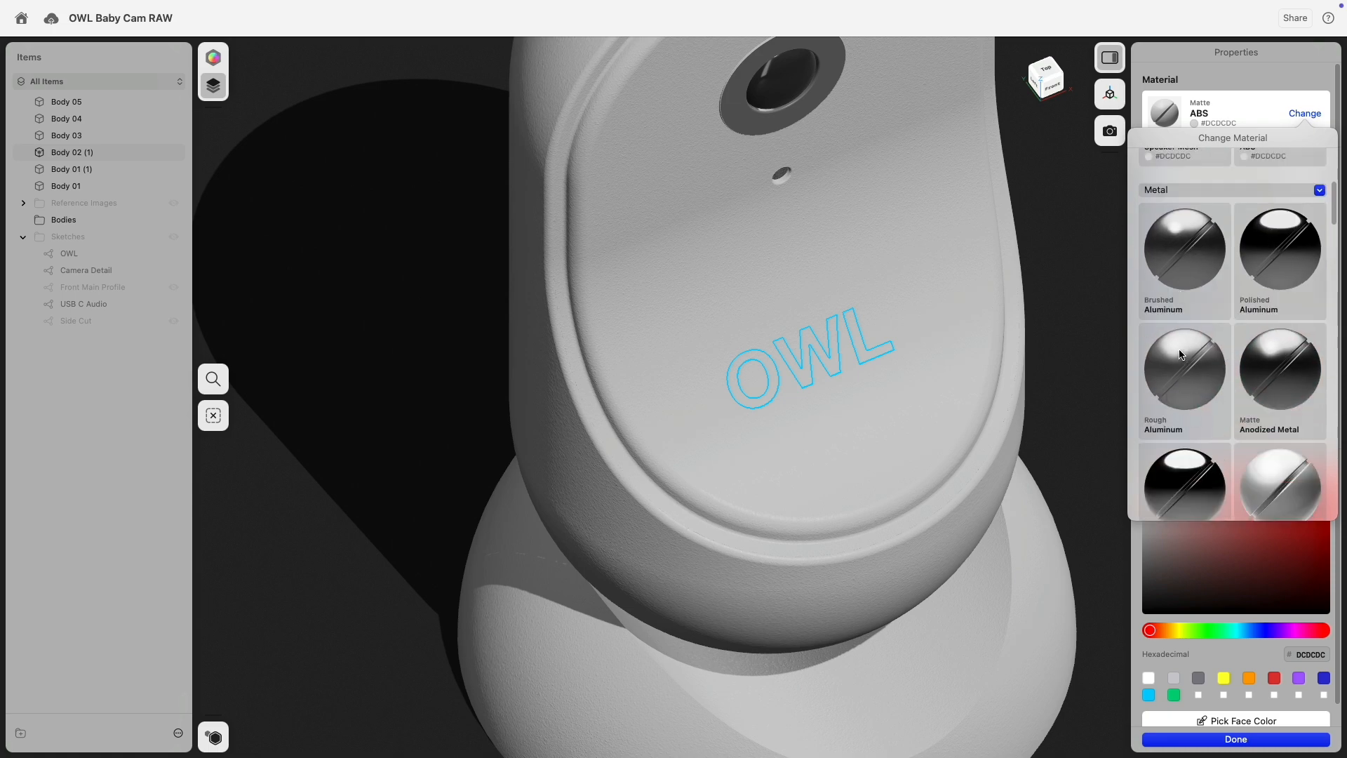
left_click(1179, 354)
Shrink the Rough Aluminum texture scale to 0.59x and inspect the result.
left_click(1229, 73)
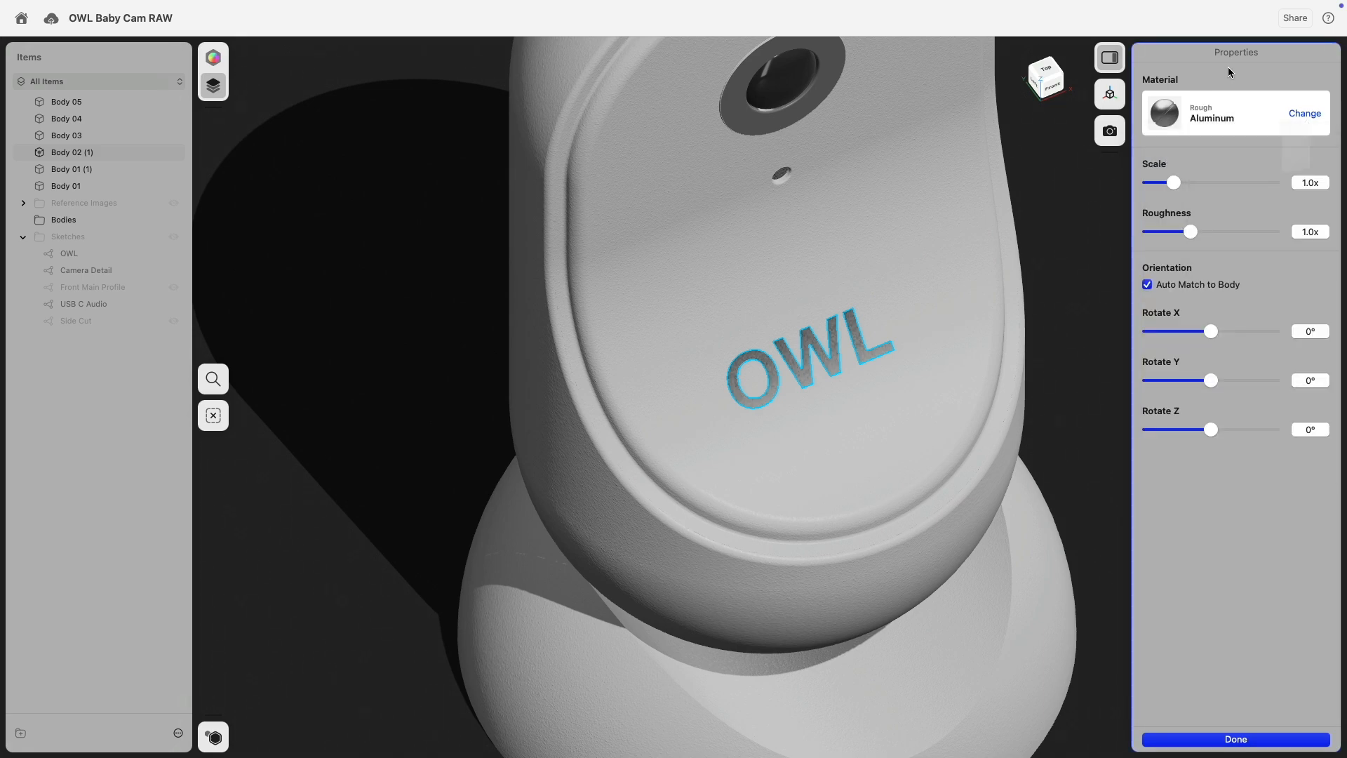
left_click_drag(1174, 182, 1160, 183)
scroll(854, 385, "up", 10)
scroll(854, 385, "down", 15)
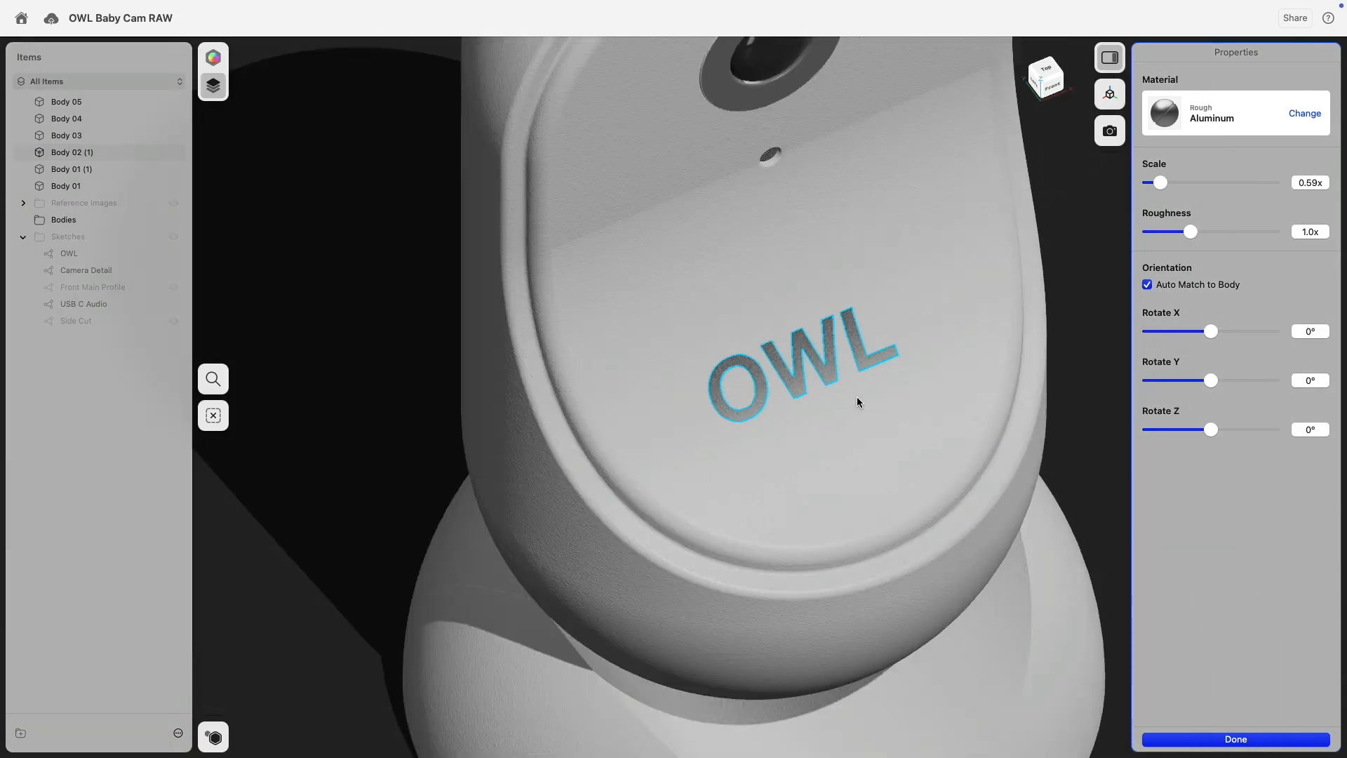
left_click(1023, 396)
right_click_drag(1023, 395, 974, 393)
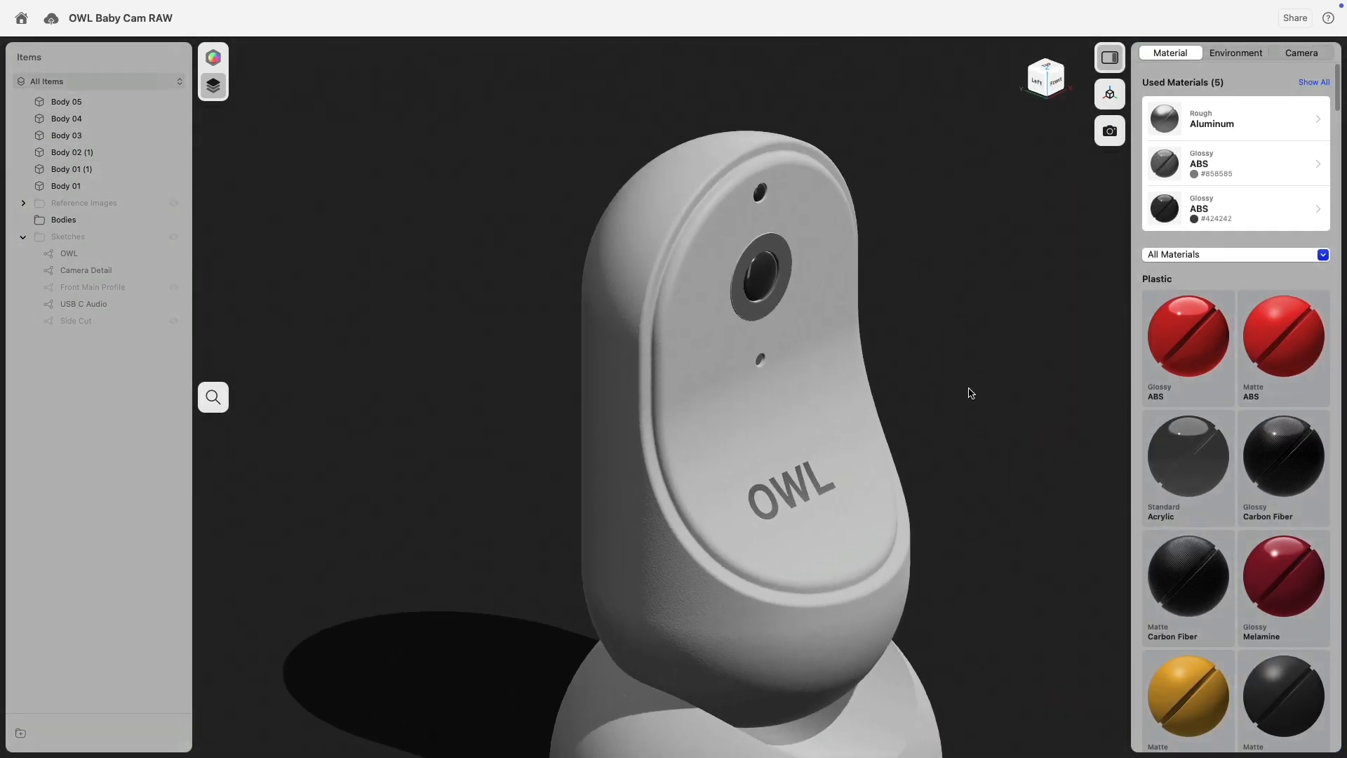
Switch to Modeling and show the Reference Images to compare the camera designs.
left_click(214, 57)
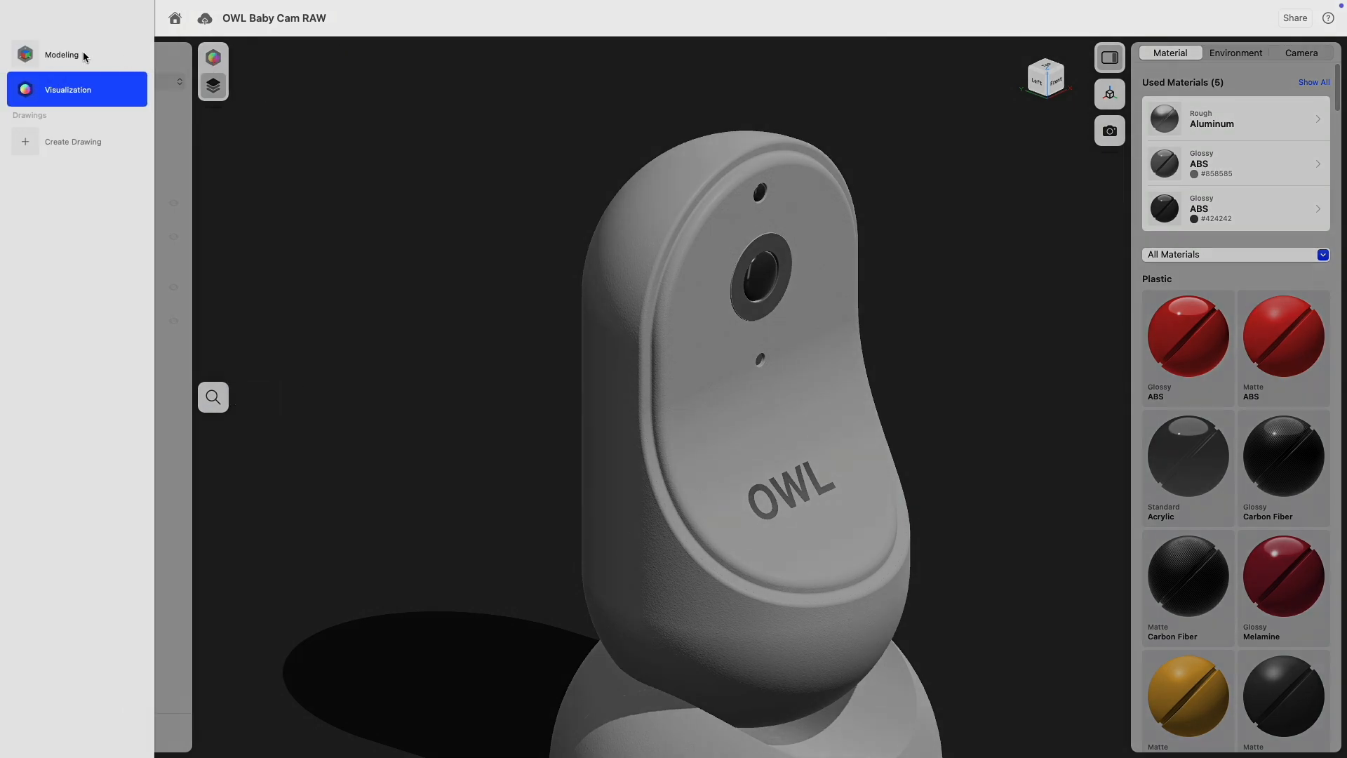
left_click(83, 53)
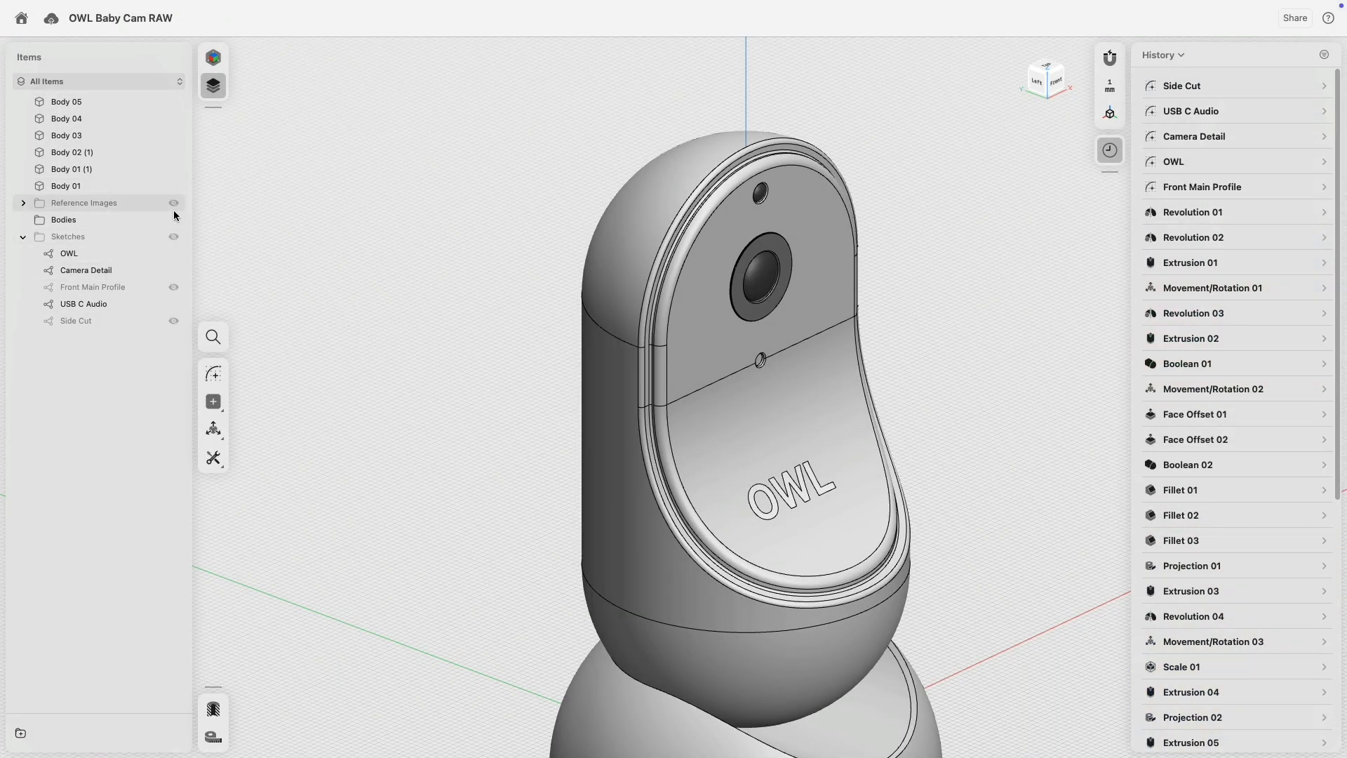
left_click(174, 203)
scroll(449, 286, "down", 5)
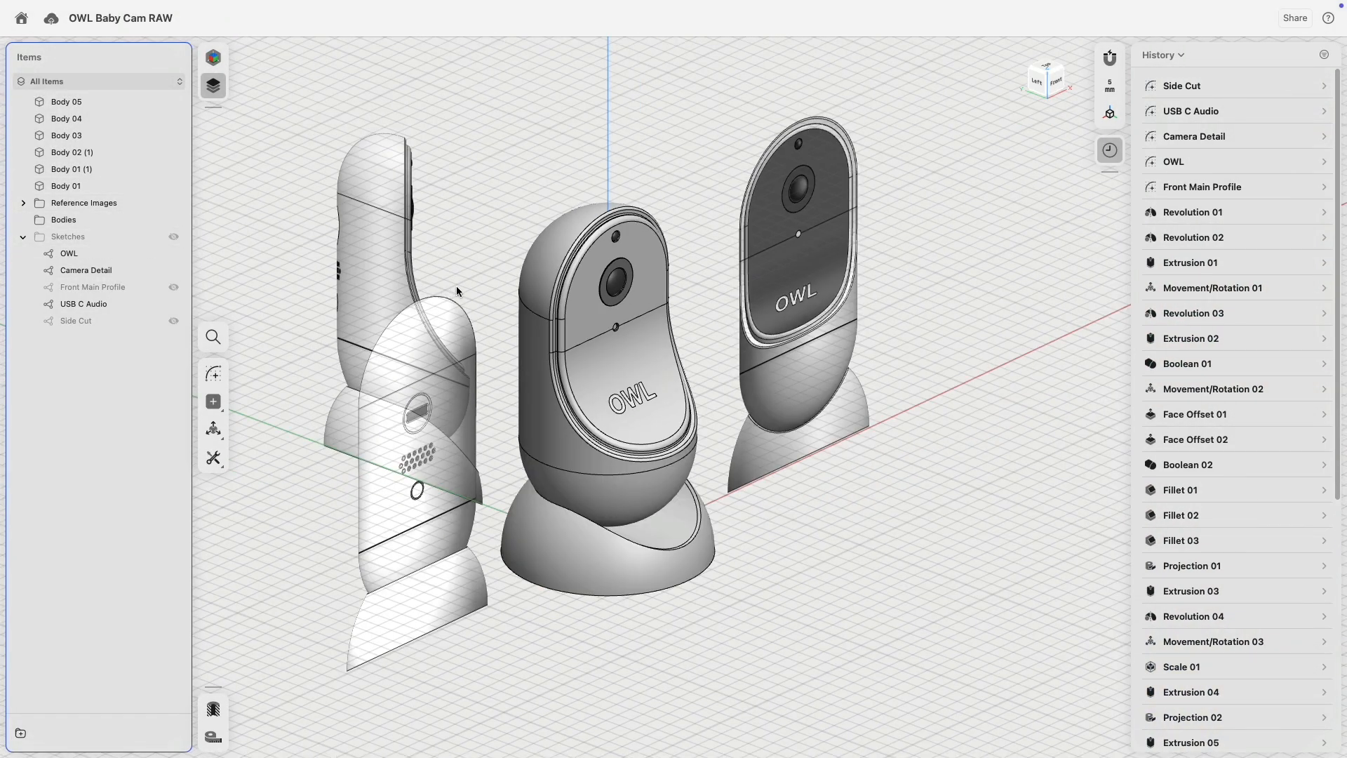
scroll(839, 217, "up", 8)
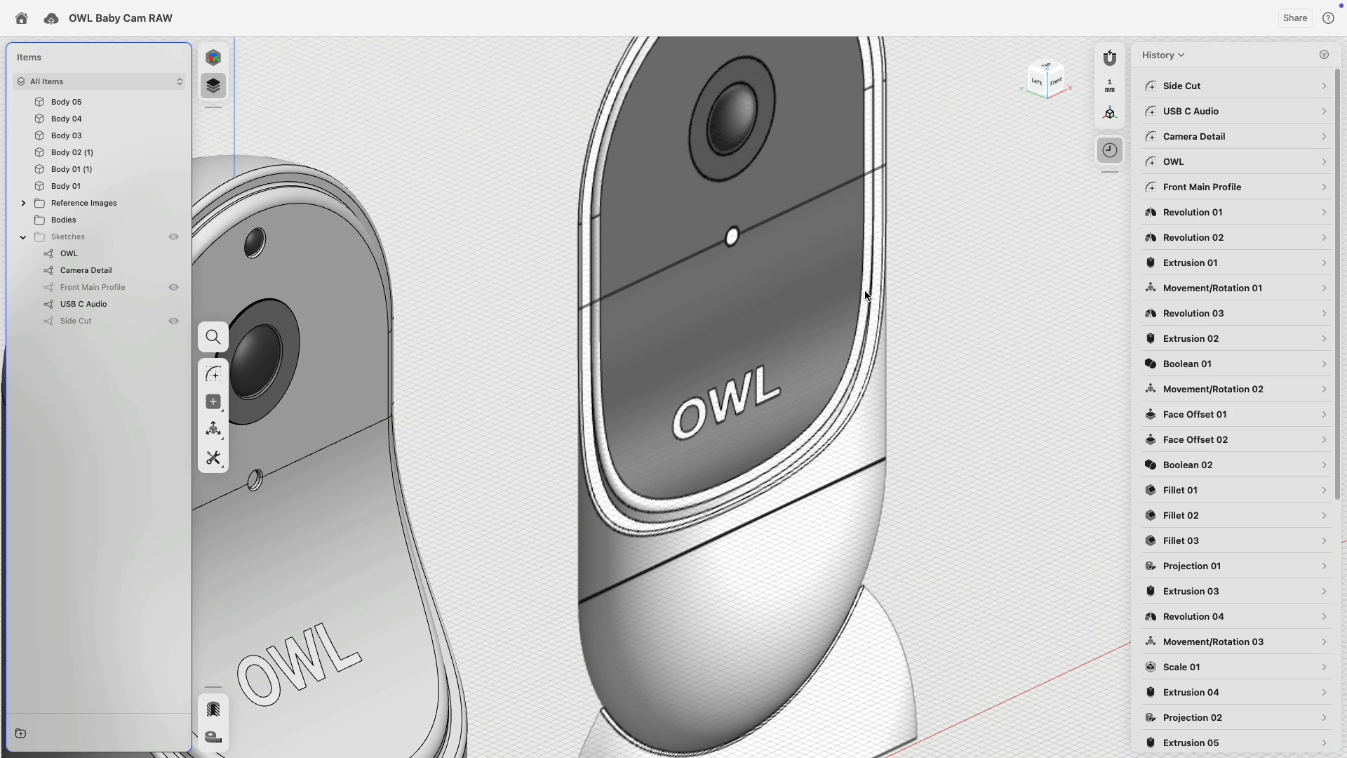
scroll(959, 355, "down", 10)
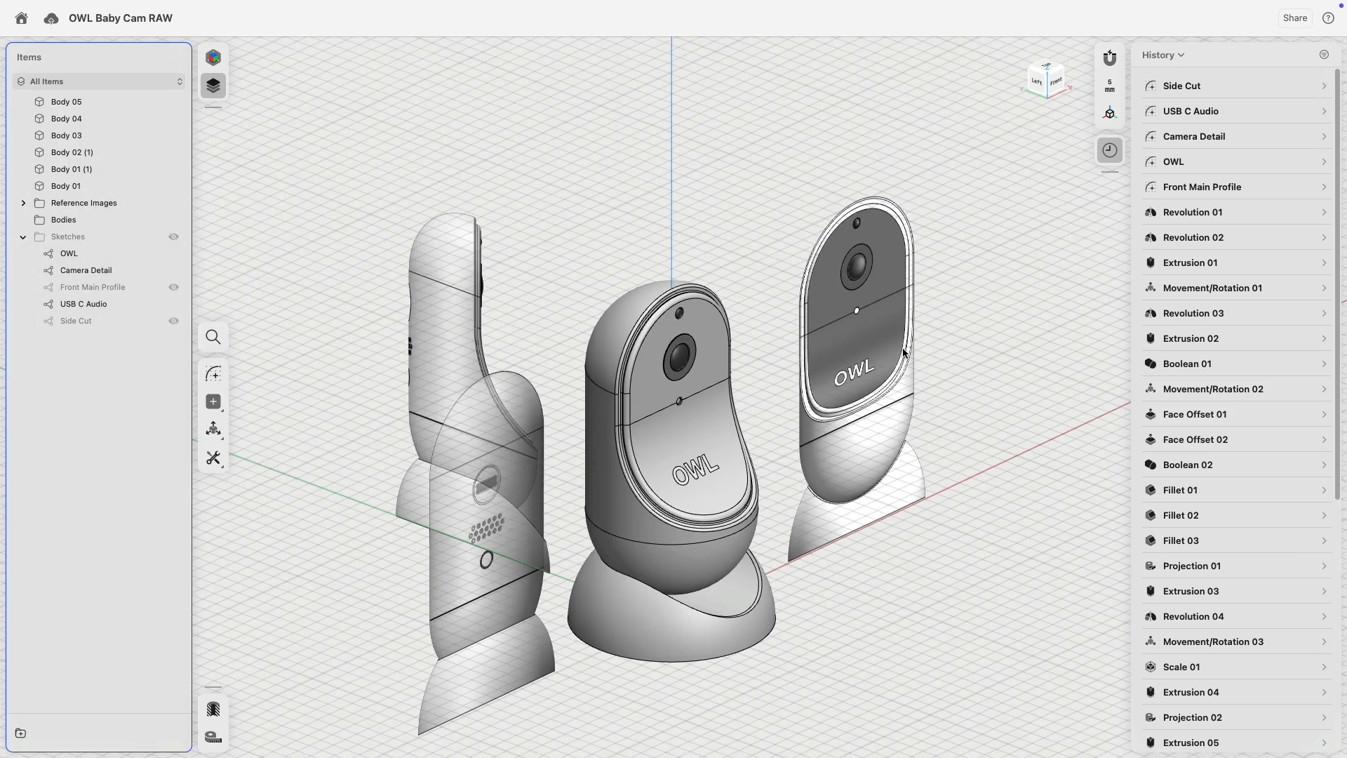
scroll(776, 250, "up", 3)
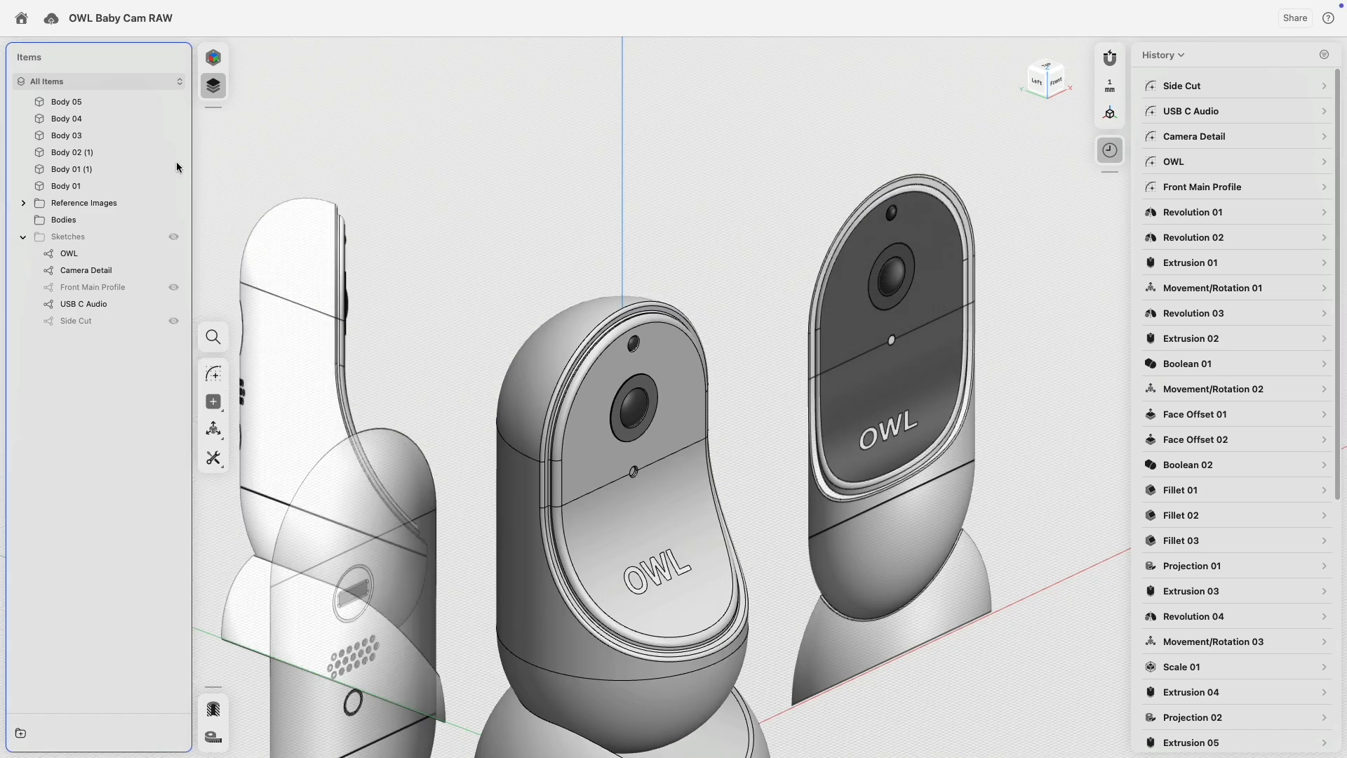
Return to Visualization and select the camera's upper front face.
left_click(213, 57)
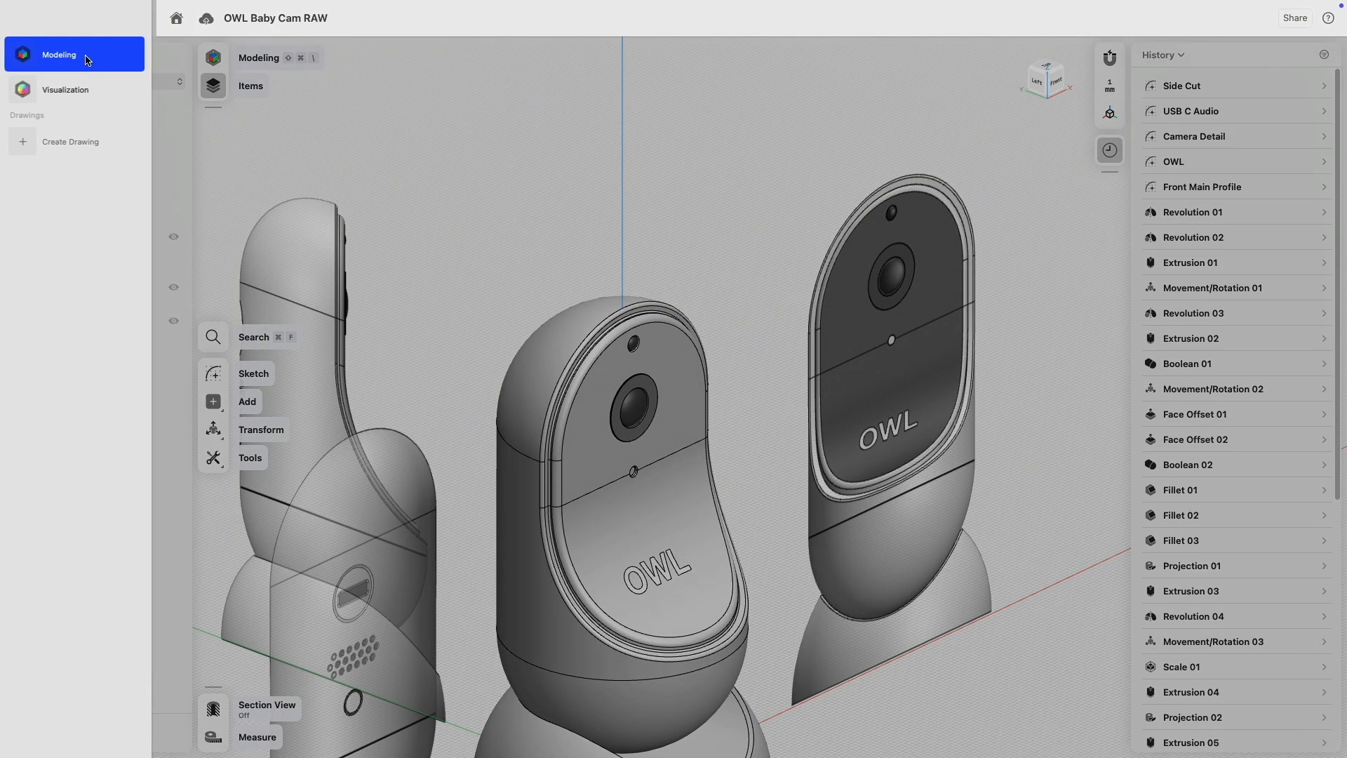
left_click(68, 90)
left_click(680, 407)
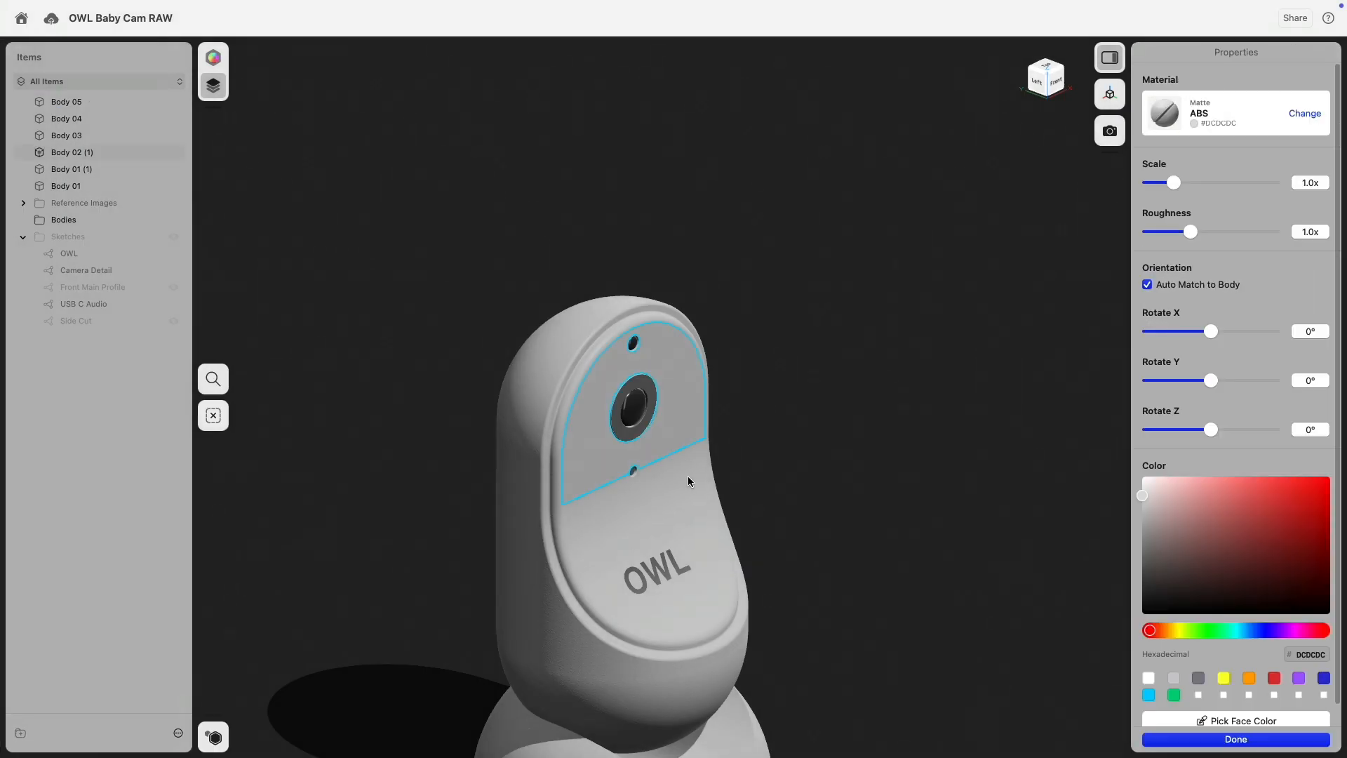
Darken the upper front panel's colour to grey 626262.
scroll(656, 389, "up", 10)
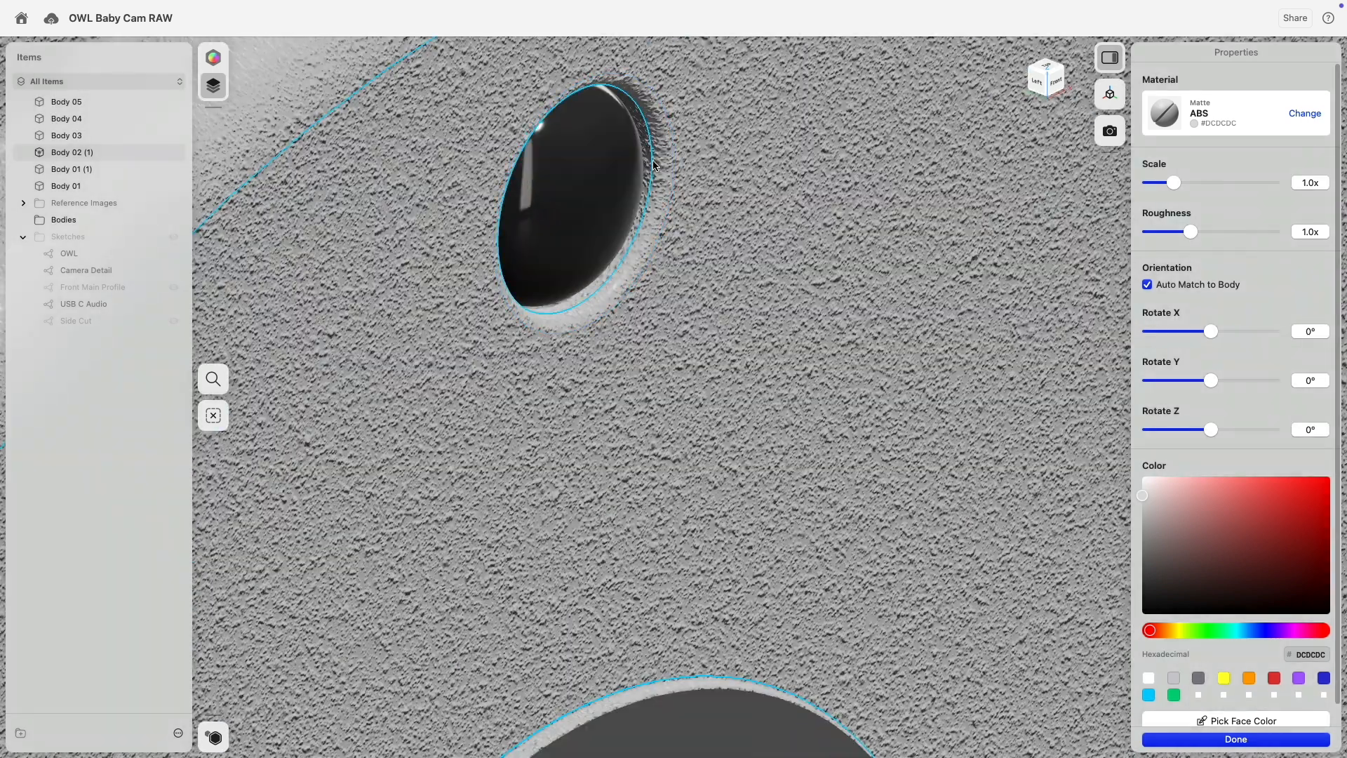
scroll(738, 255, "down", 5)
scroll(634, 394, "up", 6)
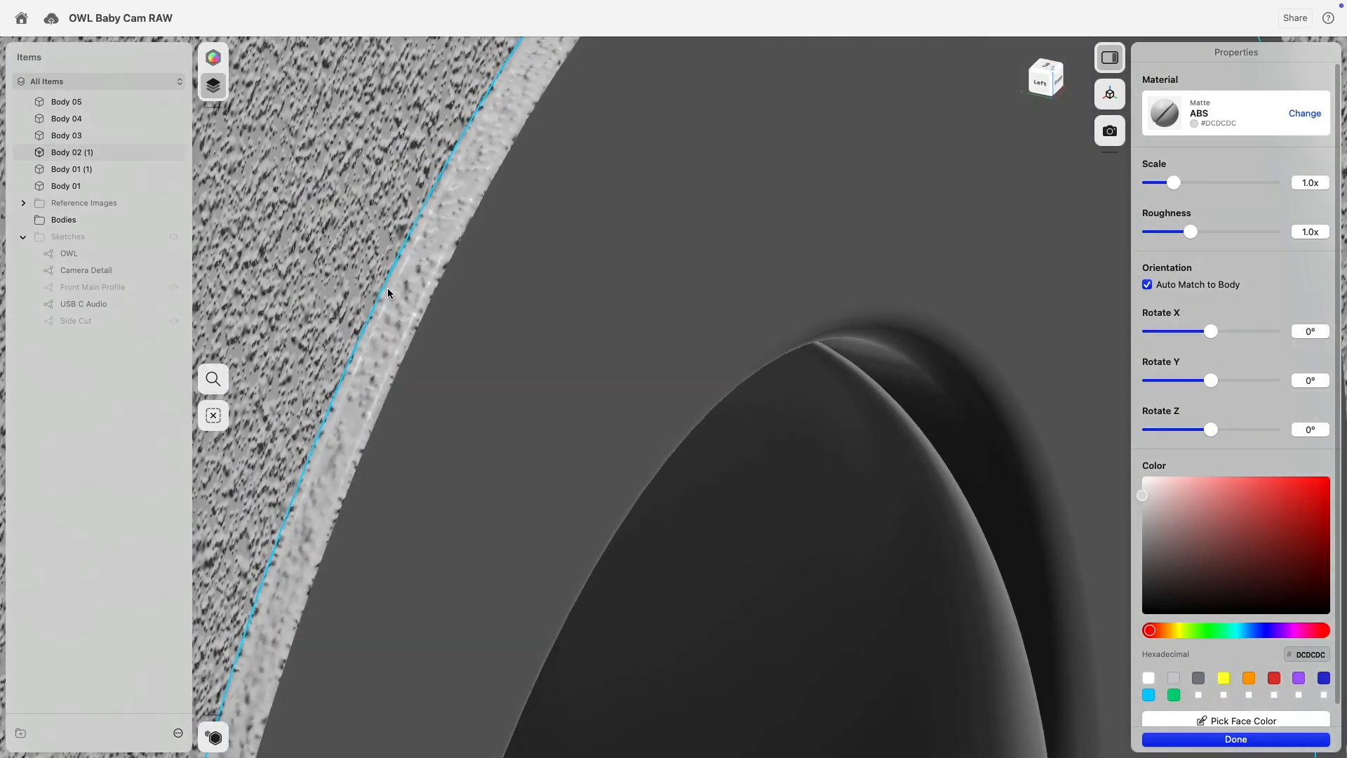
scroll(439, 349, "down", 5)
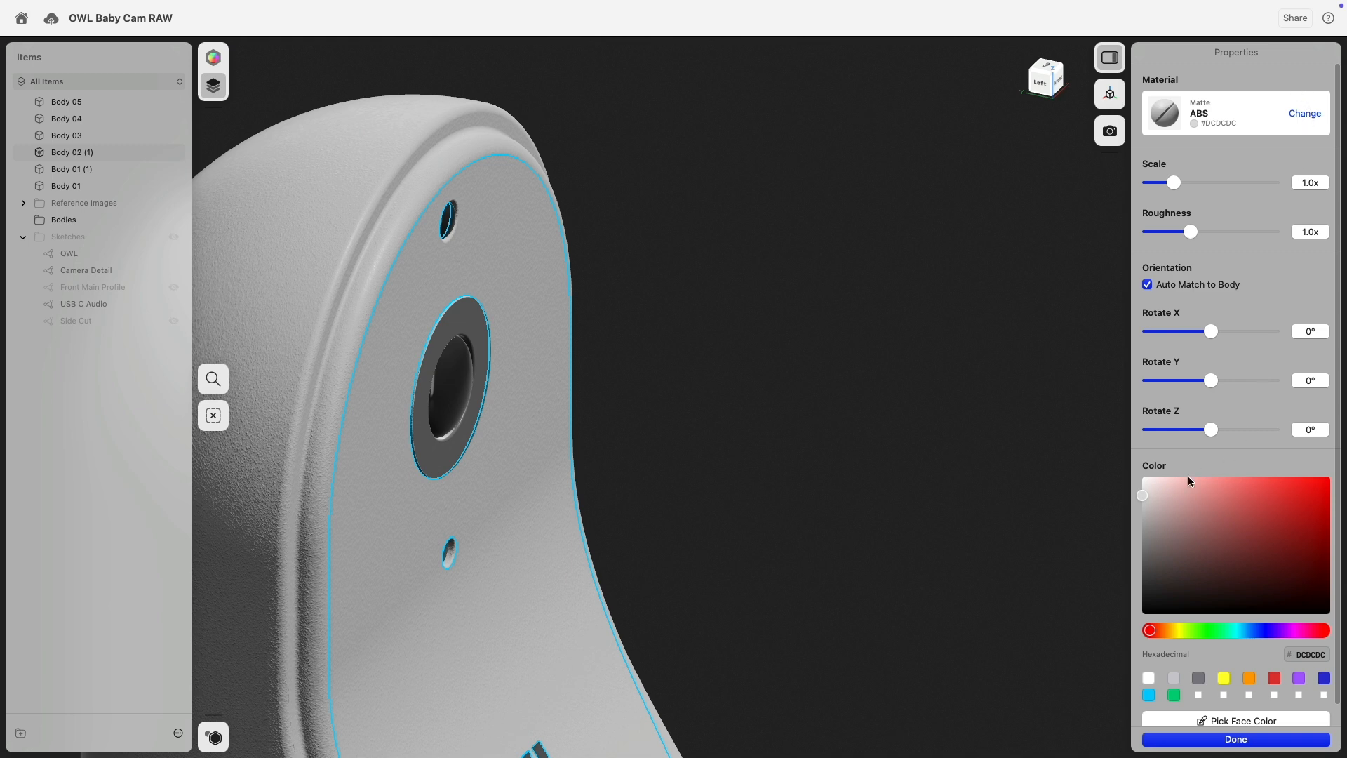
left_click_drag(1141, 534, 1136, 560)
left_click_drag(1131, 577, 1127, 562)
Apply Glossy ABS #424242 from Used Materials to the front panel and review it front-left.
left_click(1303, 115)
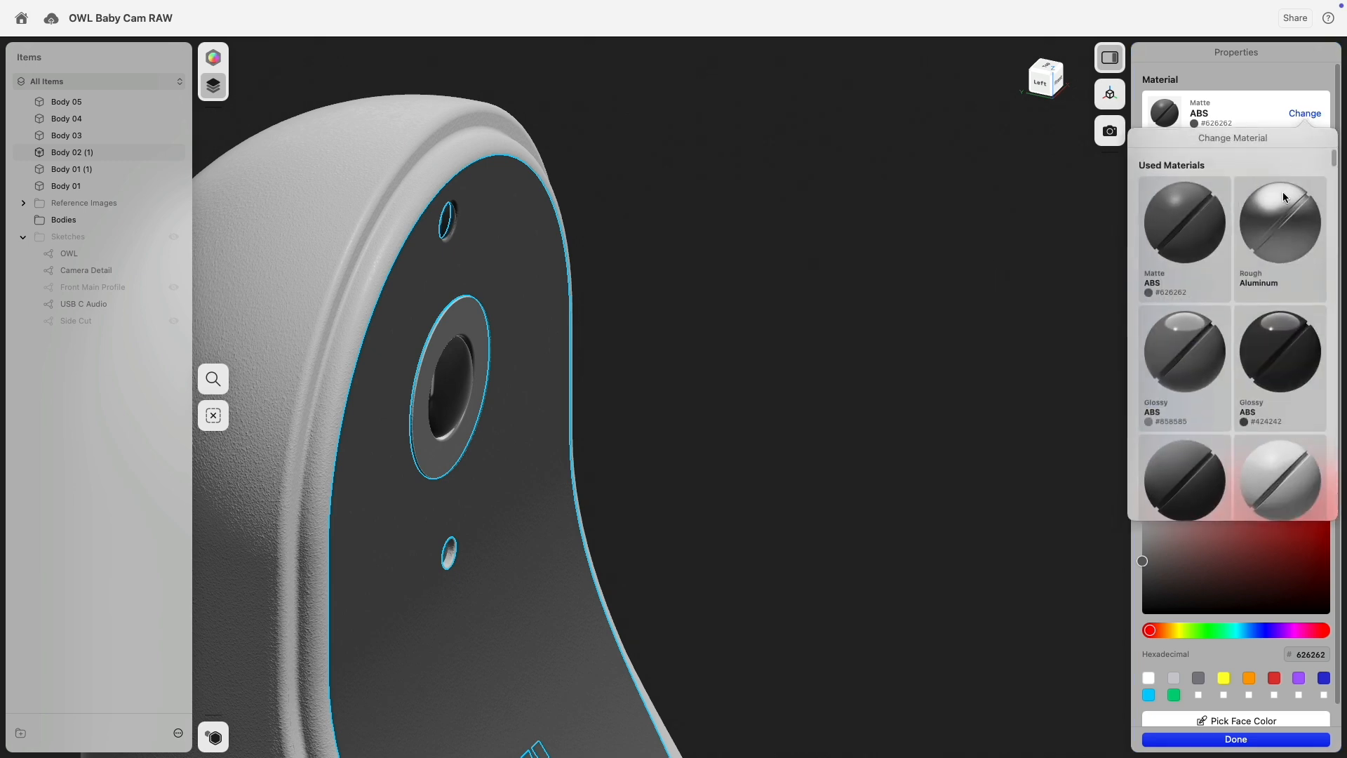
left_click(1226, 59)
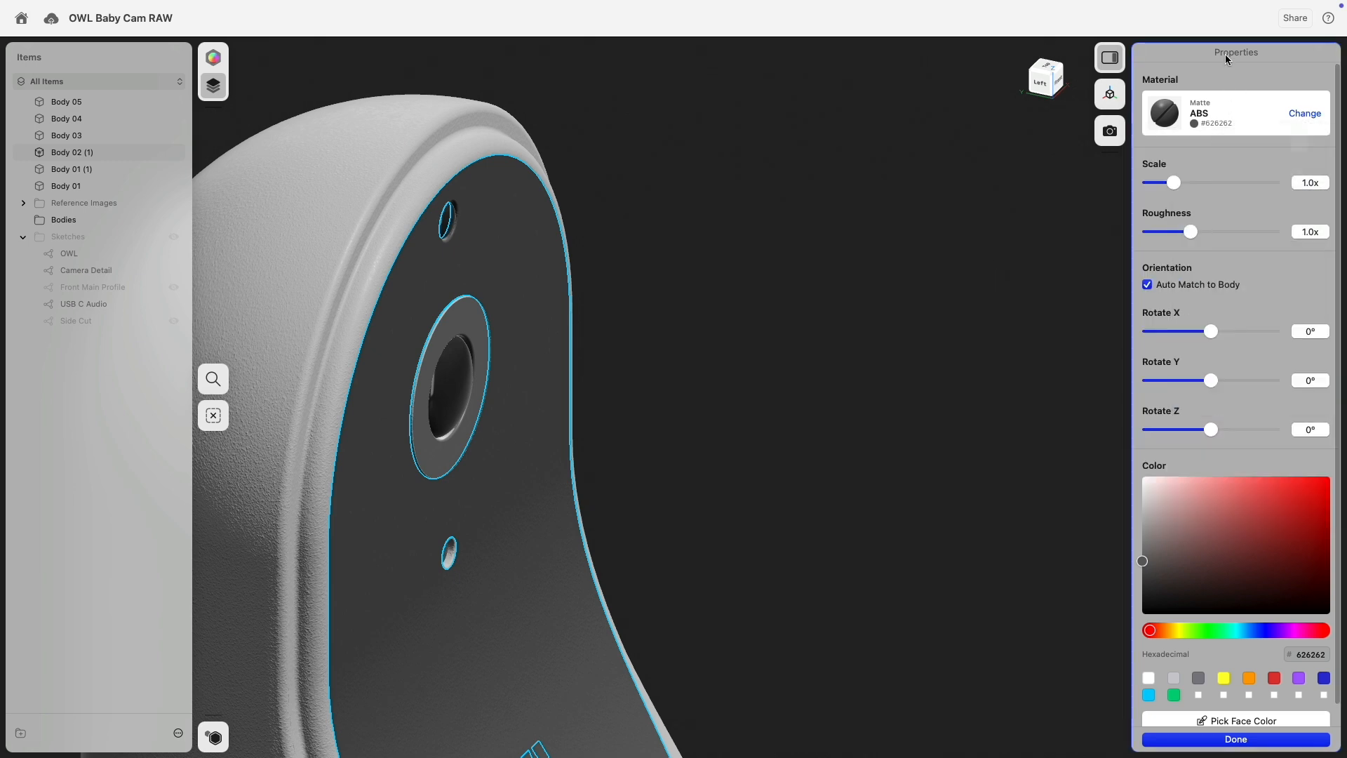
left_click(1306, 115)
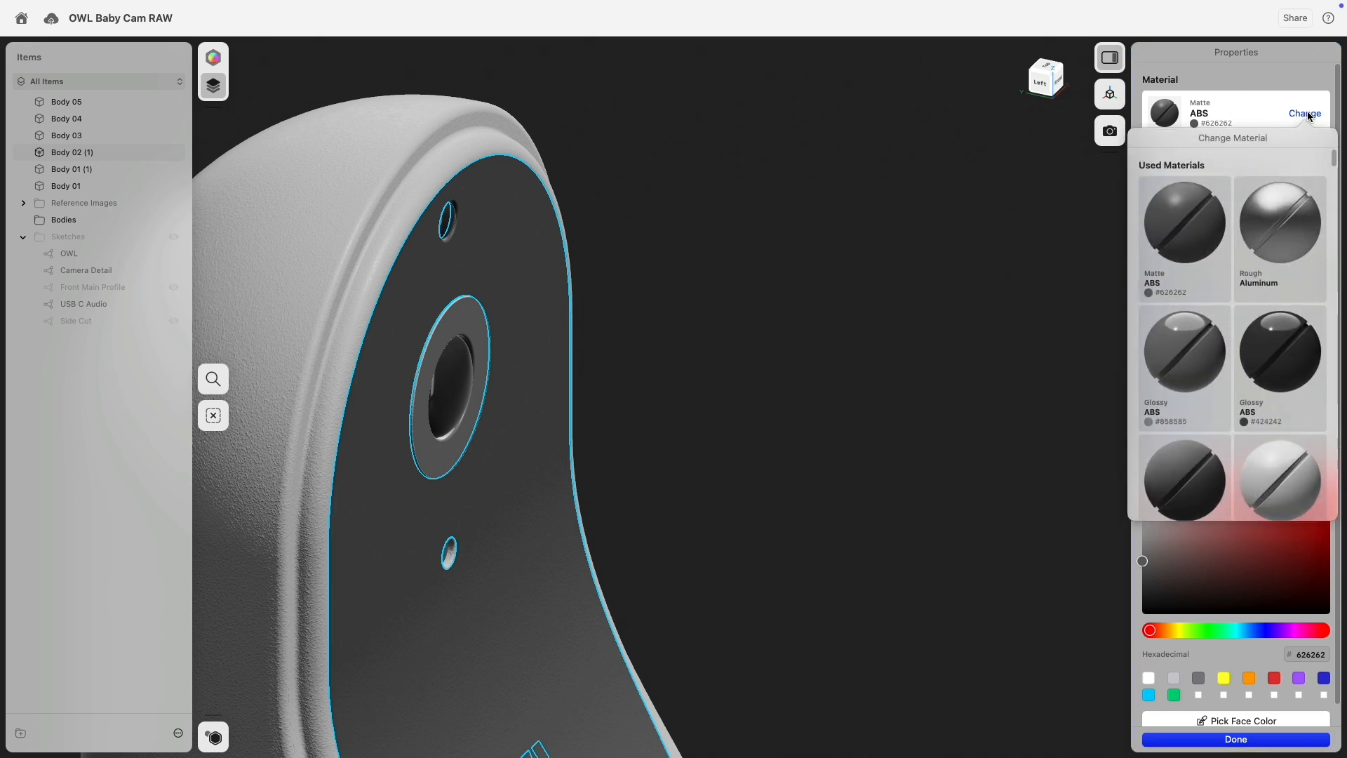
left_click(1270, 344)
left_click(933, 358)
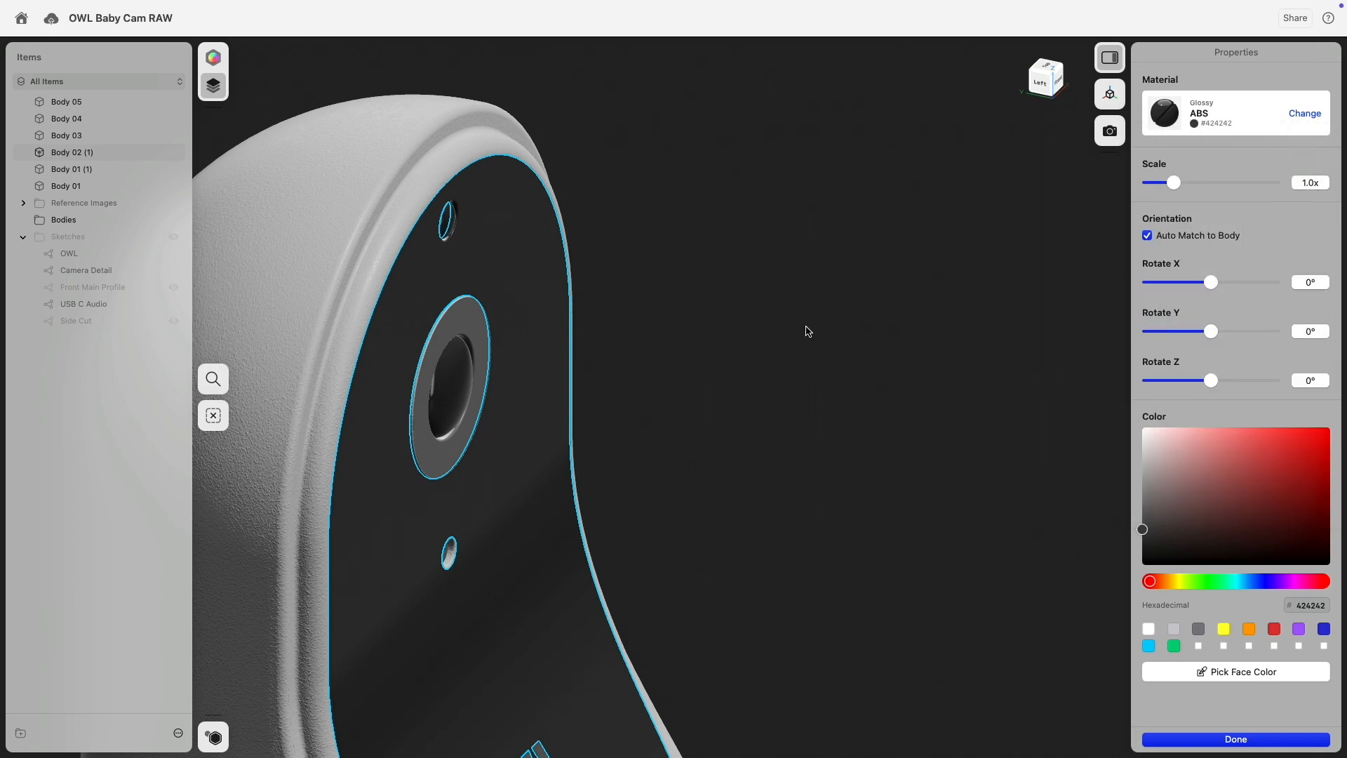
right_click_drag(836, 378, 761, 360)
scroll(631, 406, "down", 5)
middle_click_drag(567, 339, 956, 453)
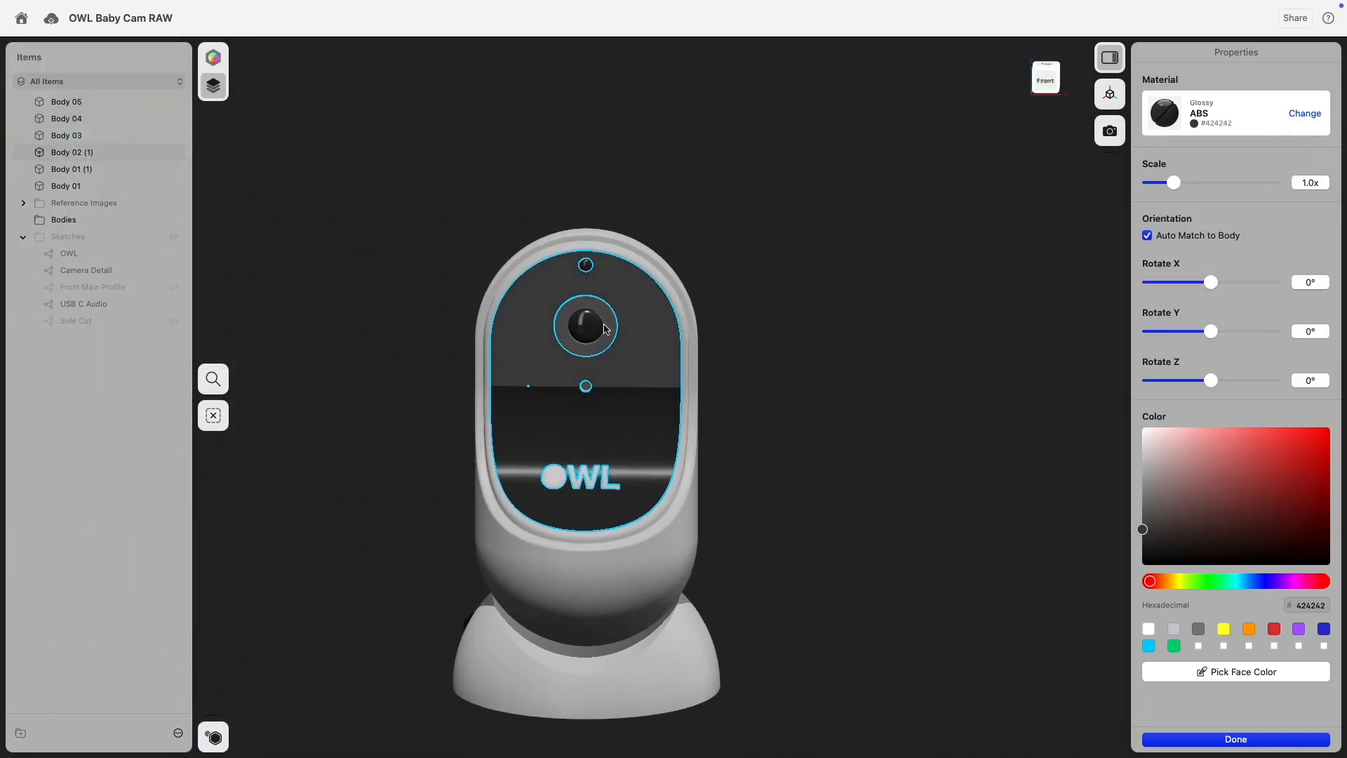
scroll(600, 314, "up", 5)
scroll(738, 231, "up", 4)
left_click(879, 272)
right_click_drag(881, 273, 927, 268)
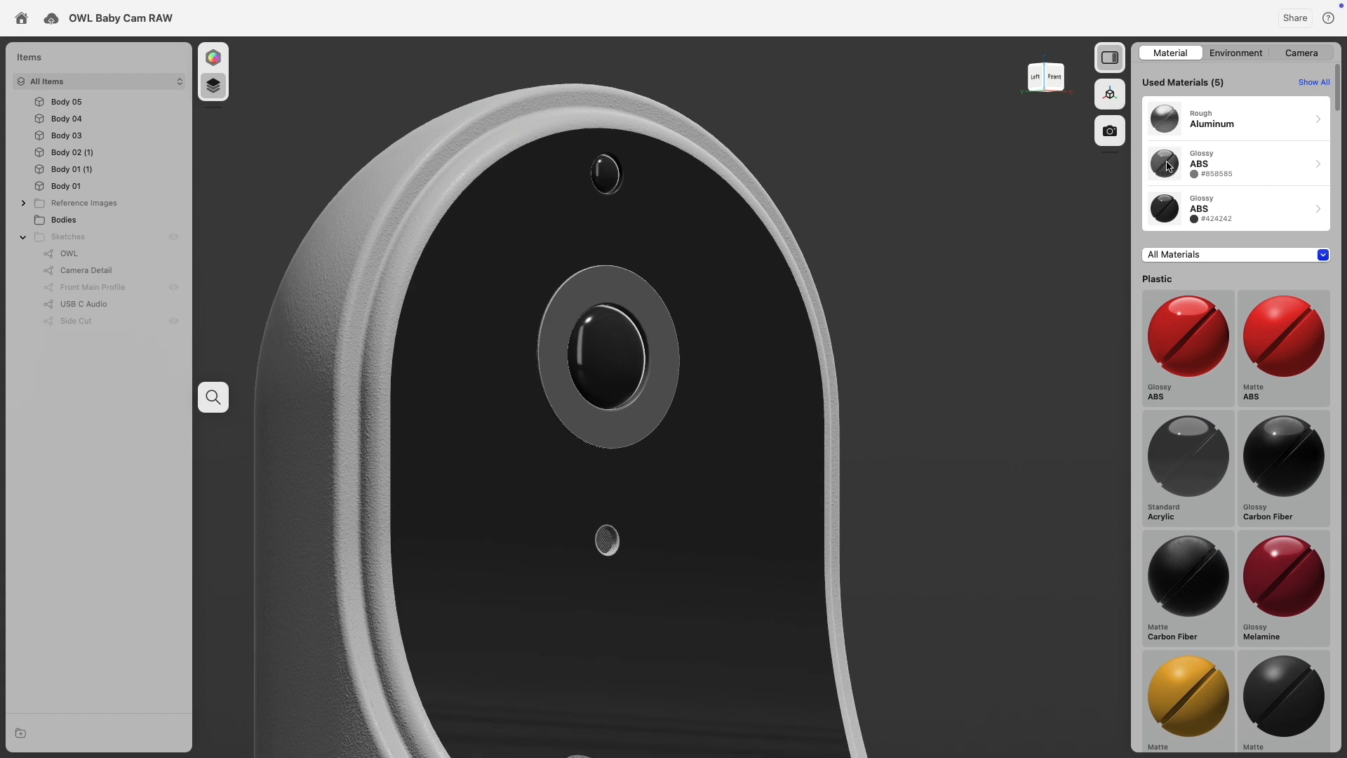
Apply Glossy ABS #858585 to the ring around the front panel.
left_click_drag(810, 333, 737, 303)
scroll(496, 313, "up", 10)
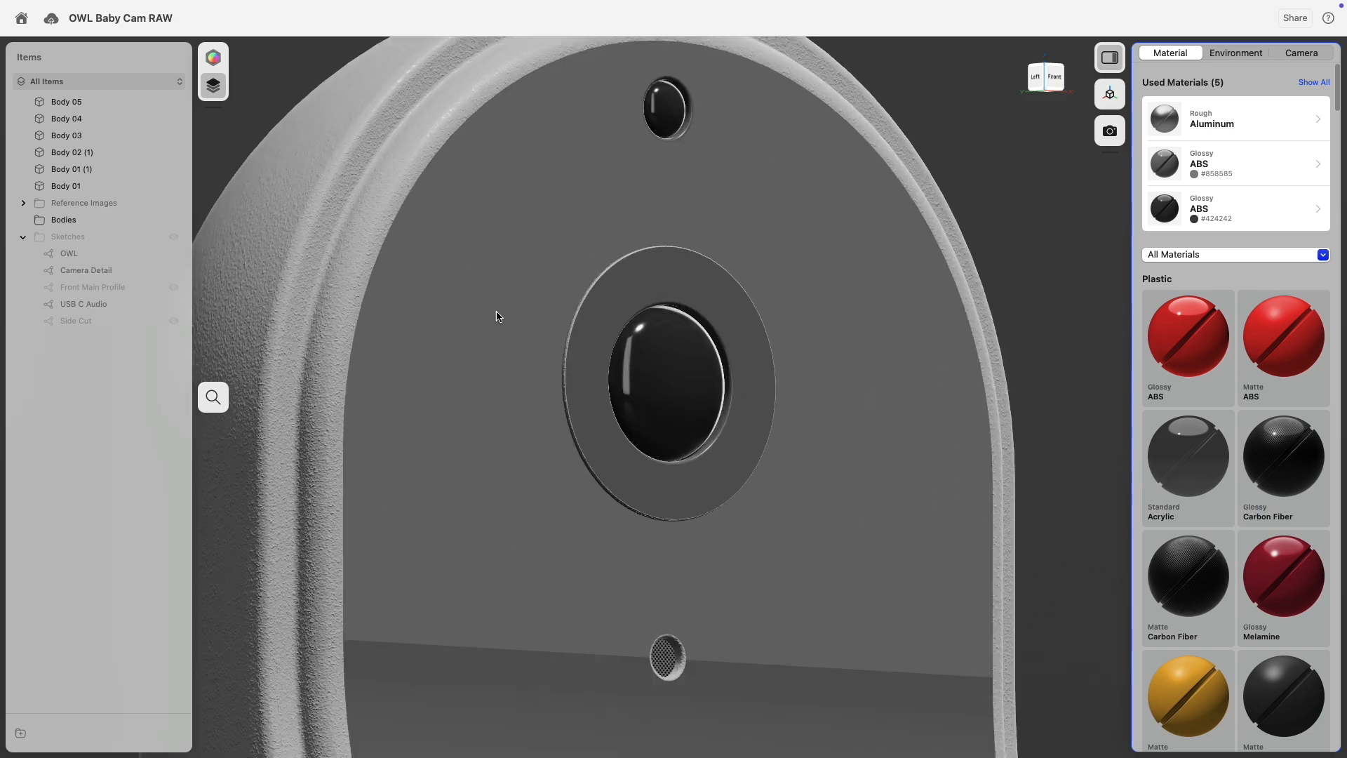
left_click(847, 484)
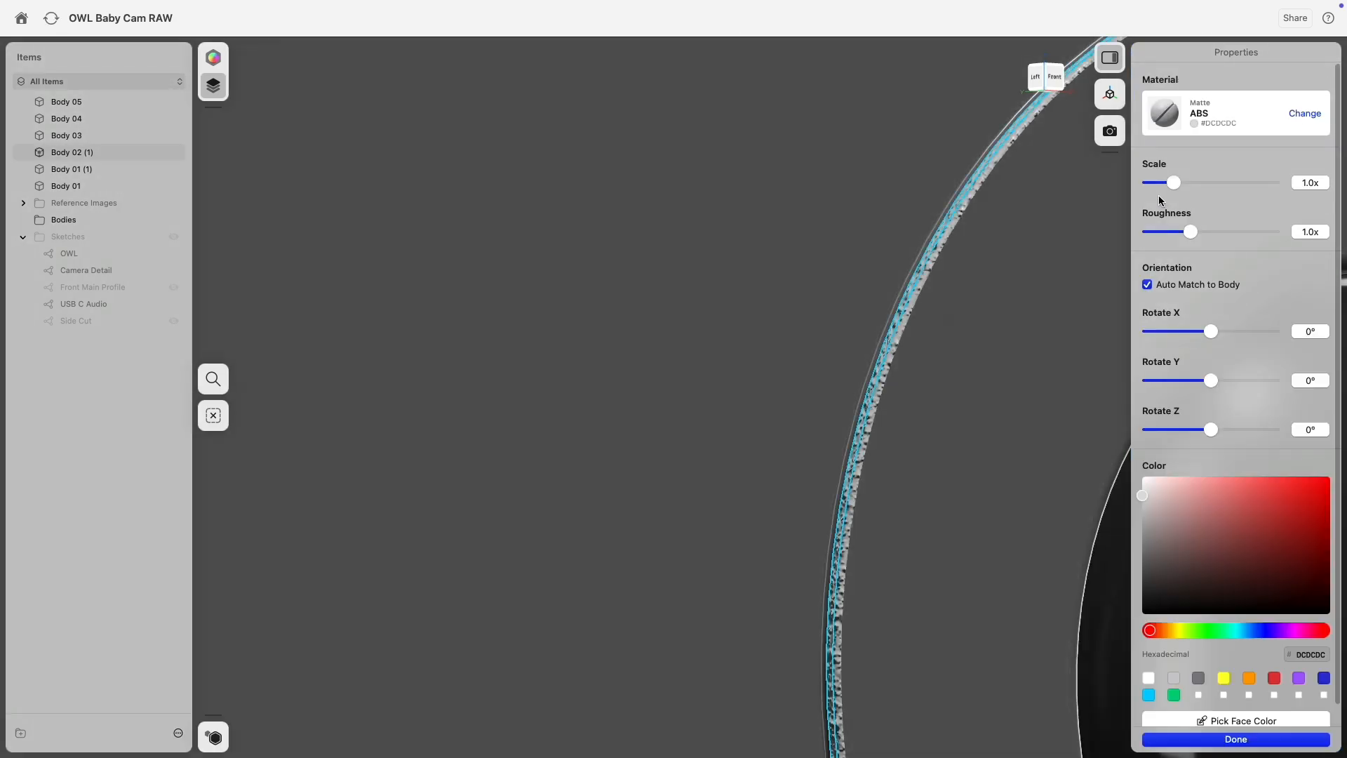
left_click(1306, 116)
left_click(1296, 212)
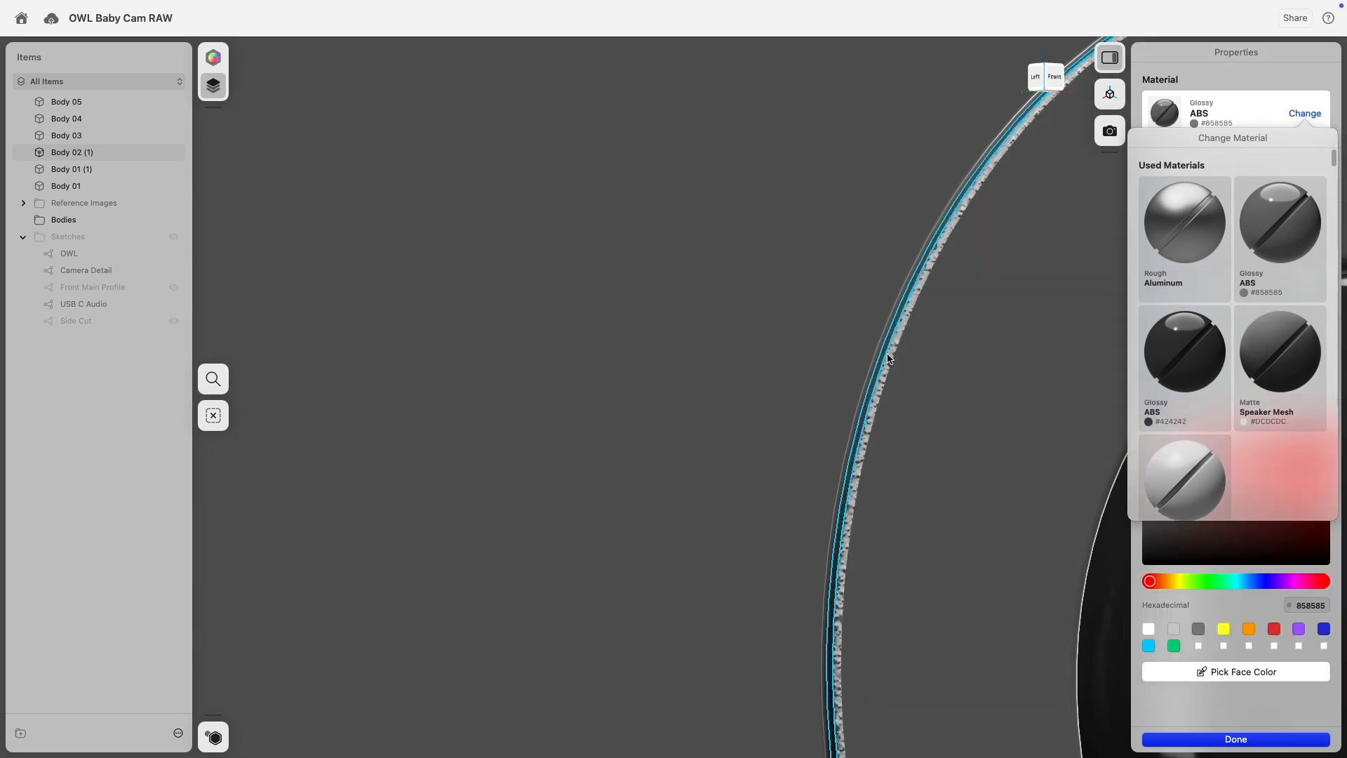
left_click(888, 358)
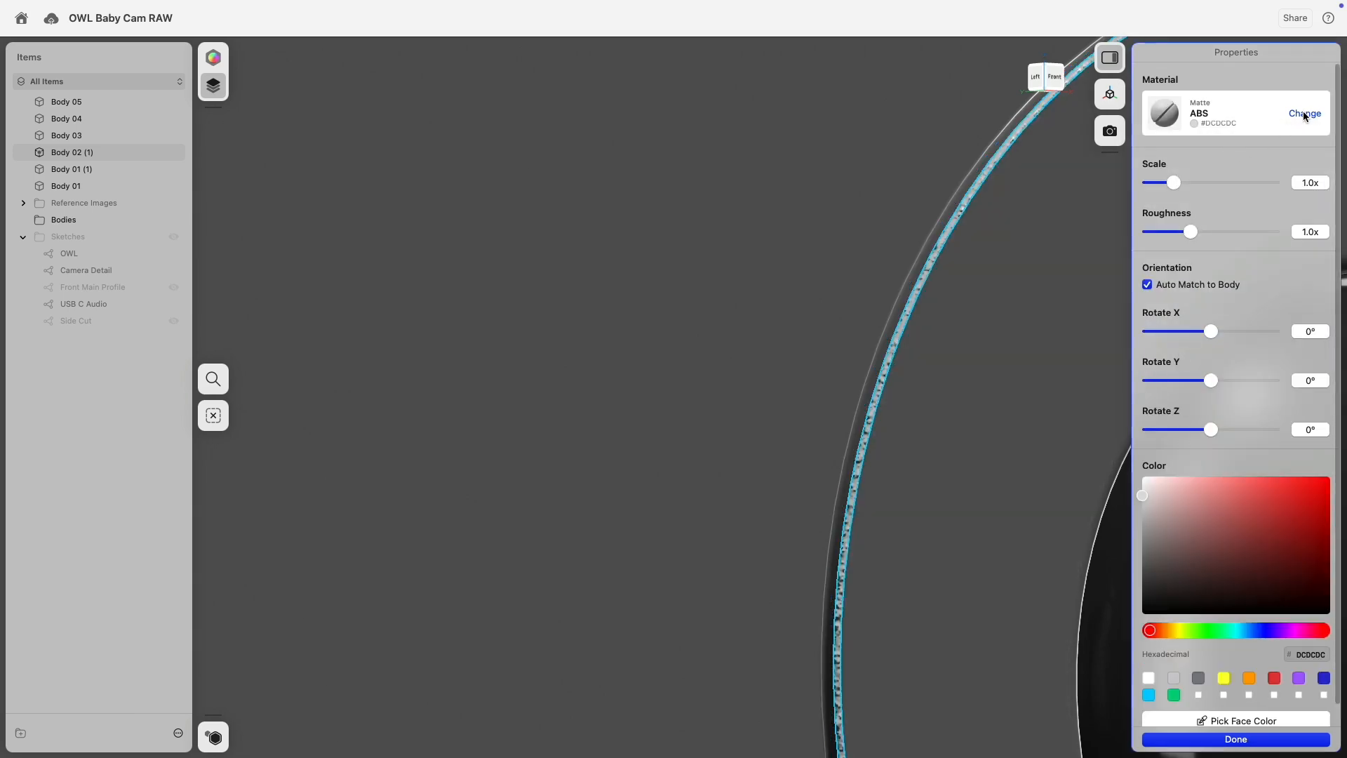
Give the small speaker grille body Glossy ABS #858585.
left_click(1303, 115)
scroll(902, 306, "down", 5)
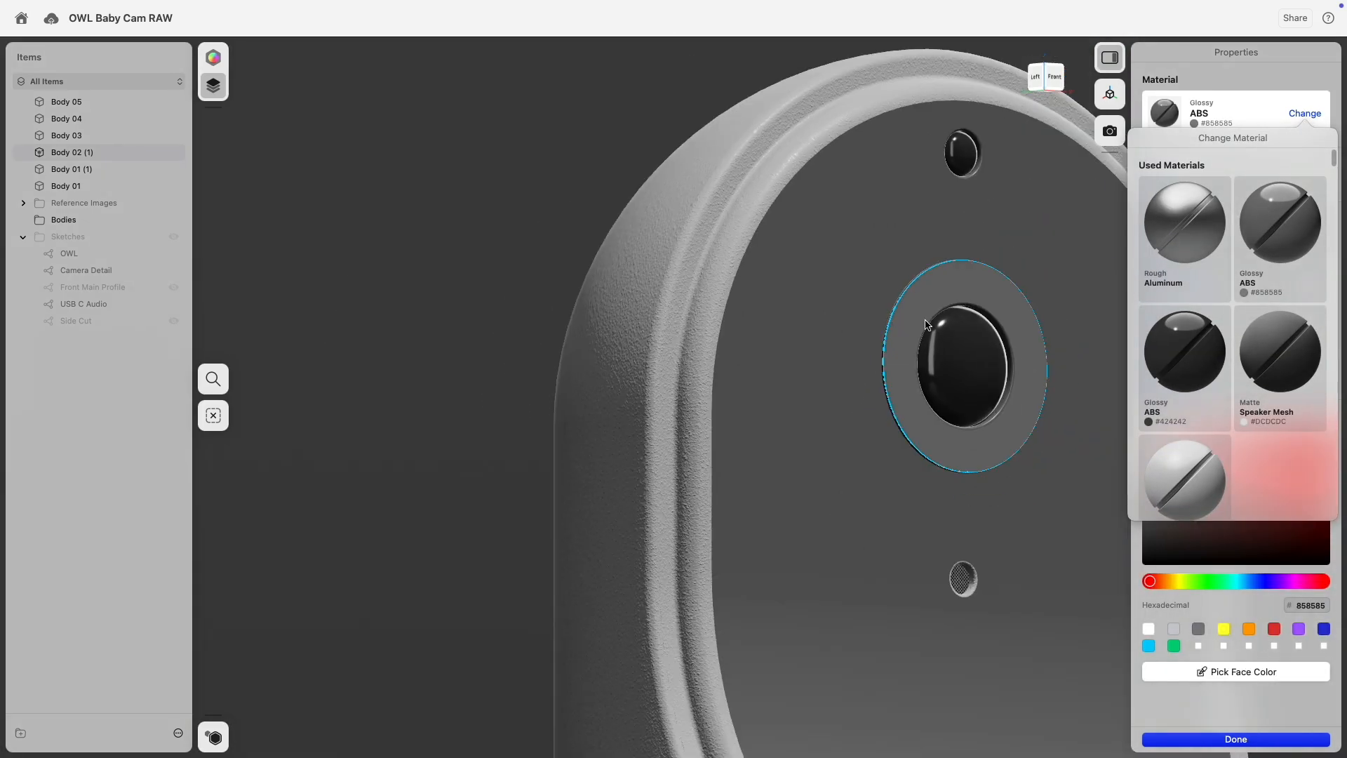
left_click(430, 281)
scroll(491, 295, "down", 5)
scroll(807, 449, "up", 15)
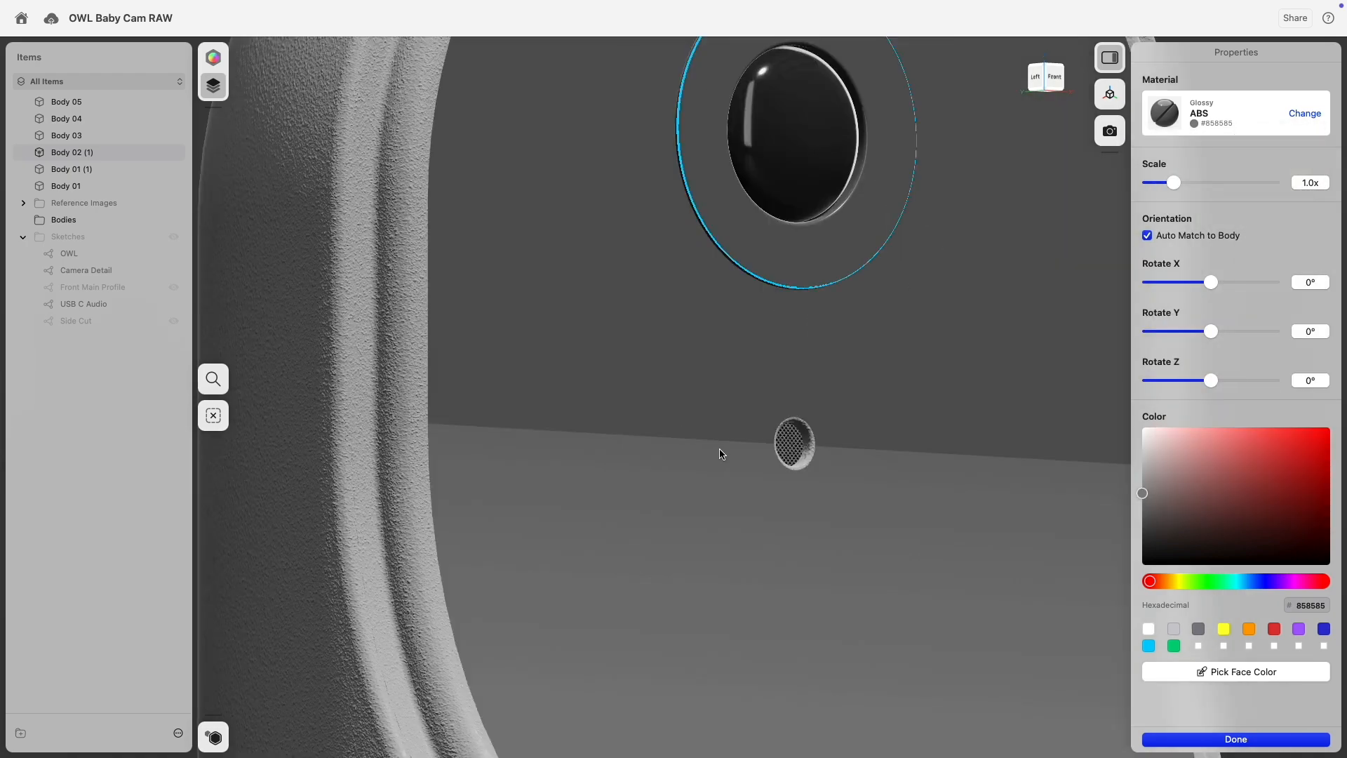
left_click(886, 449)
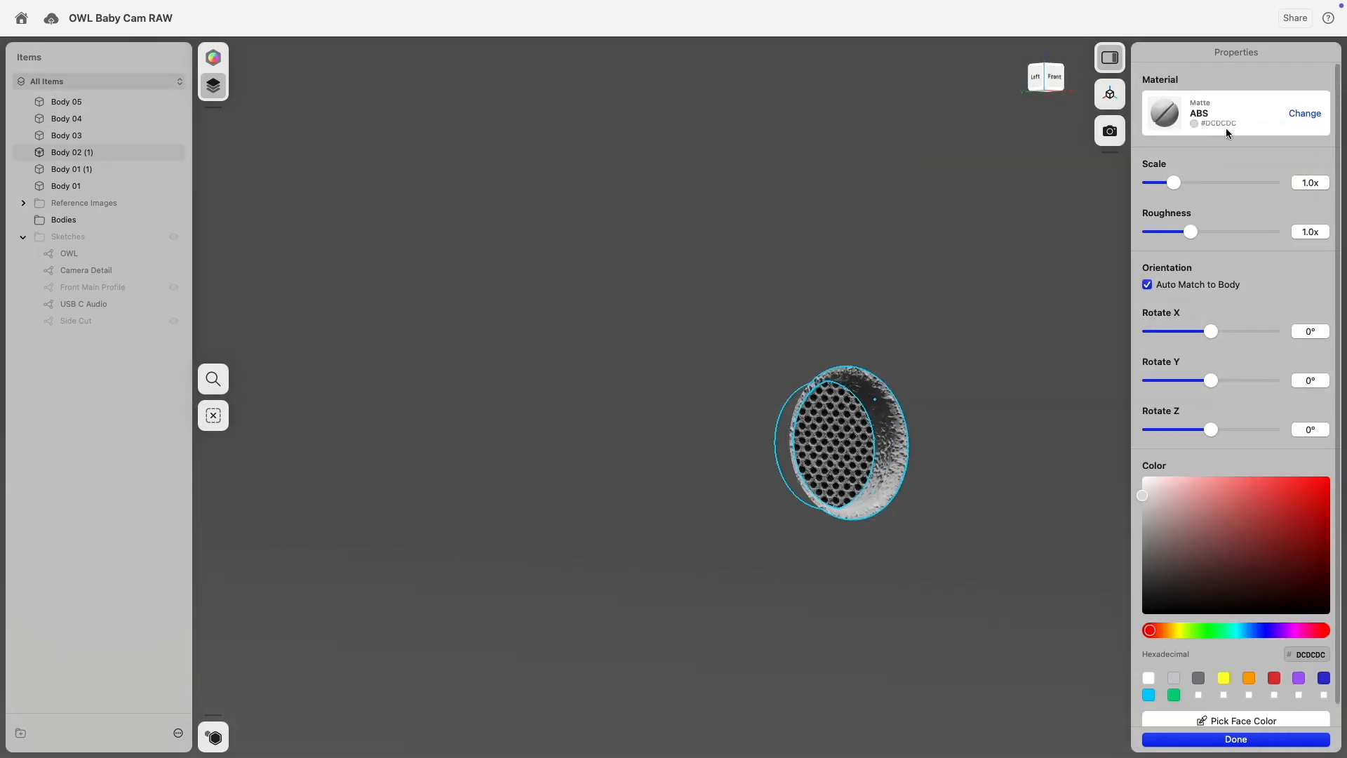
left_click(1305, 113)
left_click(1273, 216)
scroll(873, 355, "down", 10)
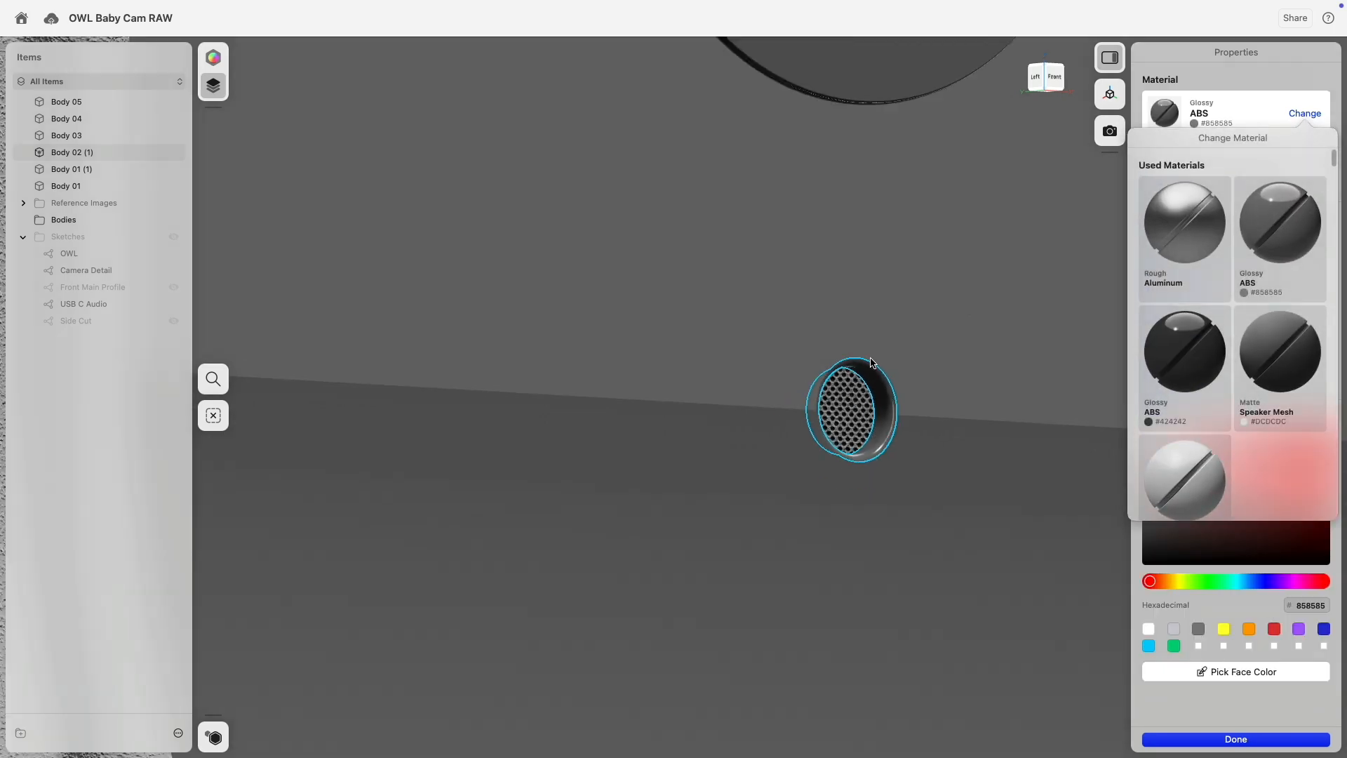
left_click(506, 376)
Apply Glossy ABS #858585 to the O of the OWL logo.
right_click_drag(507, 375, 504, 443)
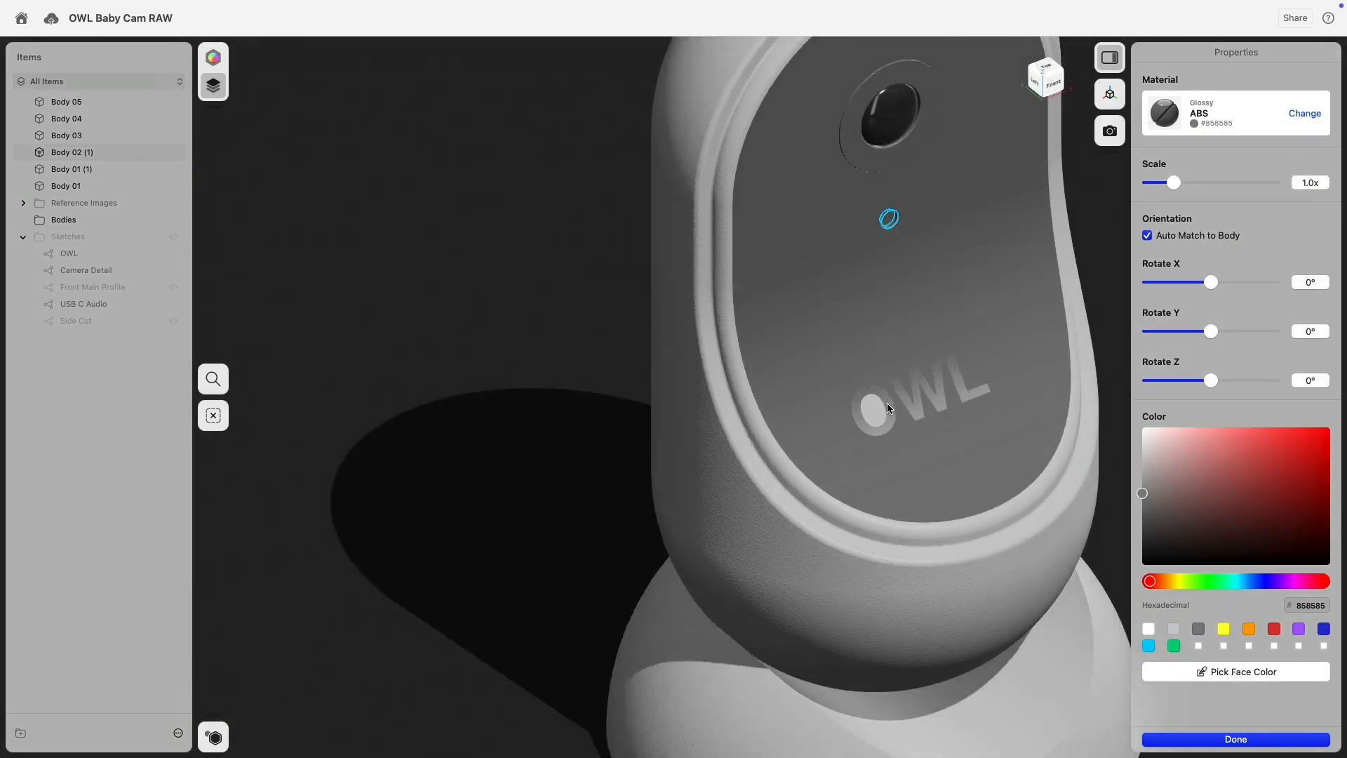
left_click(878, 414)
left_click(1302, 114)
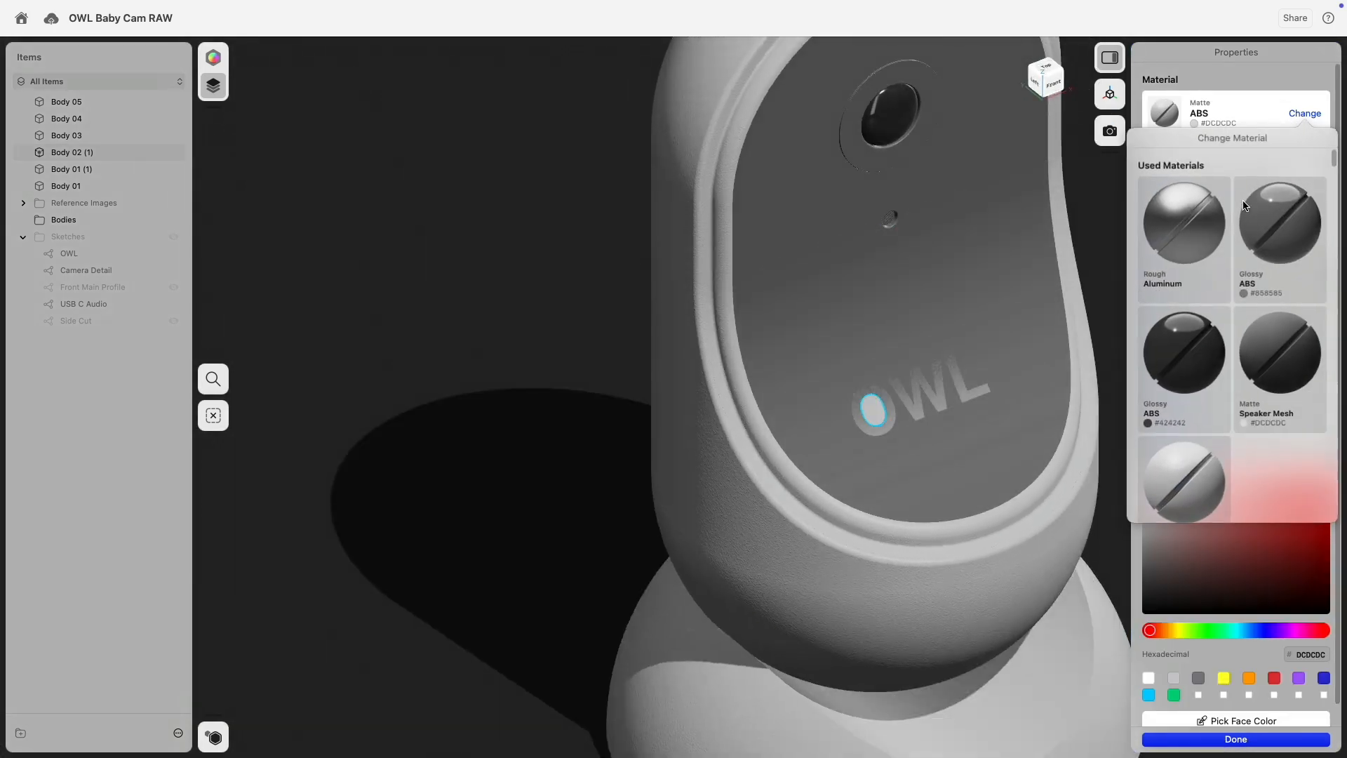
left_click(1271, 218)
scroll(721, 179, "up", 5)
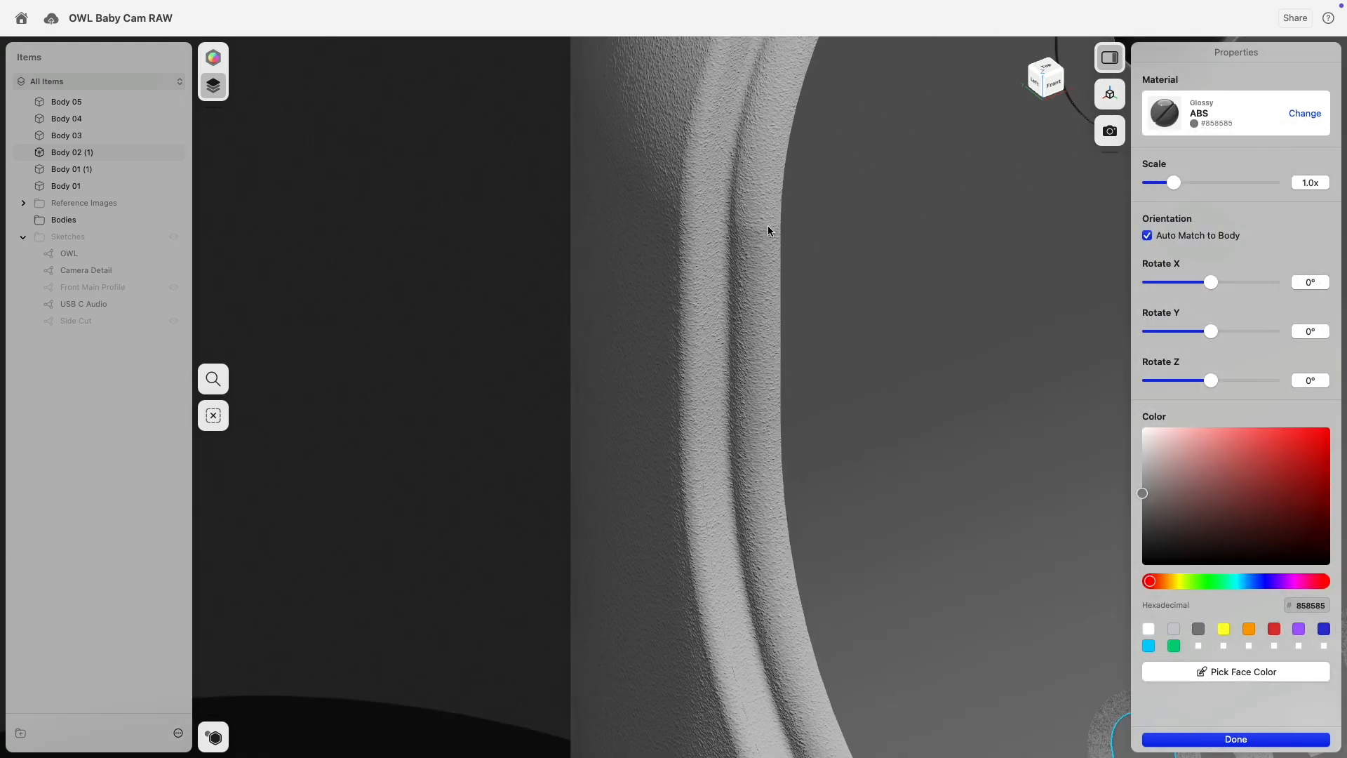
left_click(769, 227)
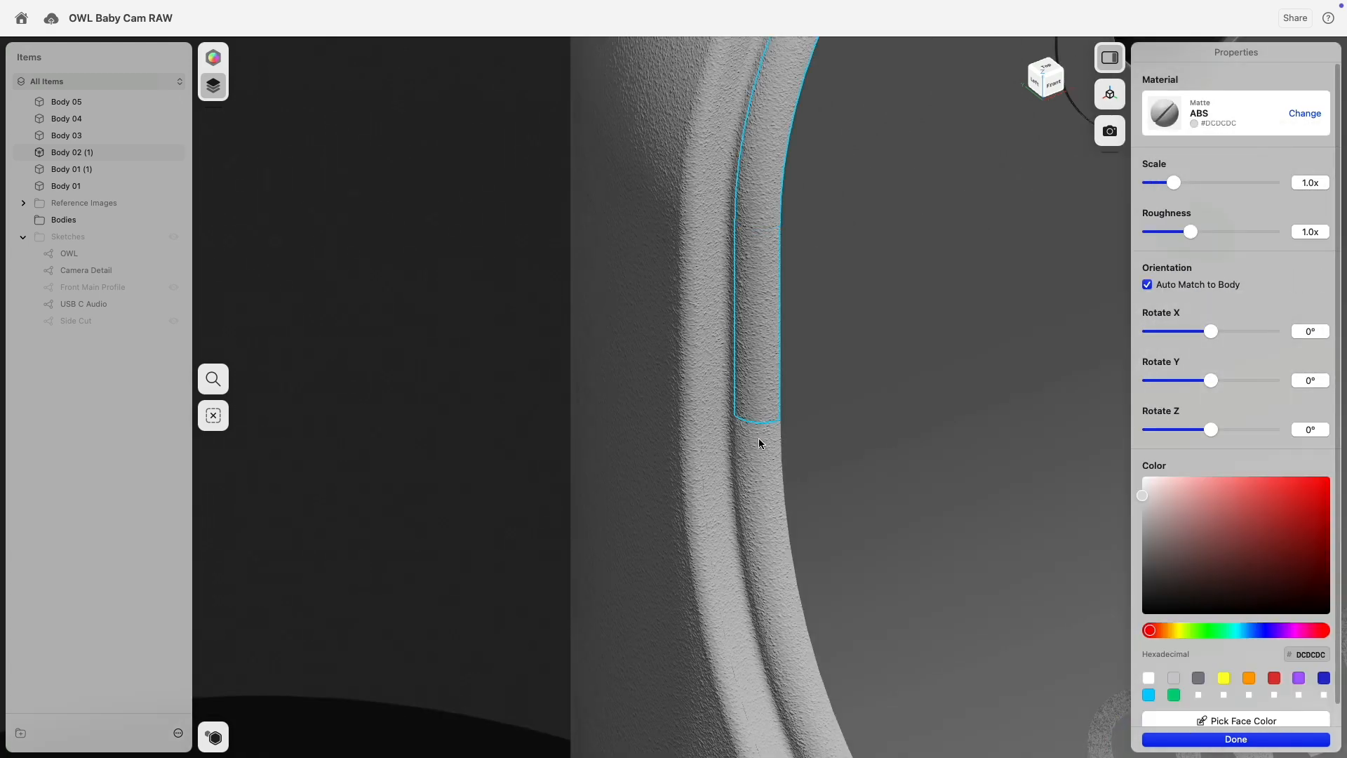
Filter the trim ring's material choices to the Metal category.
scroll(679, 439, "down", 10)
middle_click_drag(752, 474, 706, 366)
right_click_drag(900, 373, 777, 366)
scroll(853, 134, "up", 3)
scroll(828, 146, "up", 4)
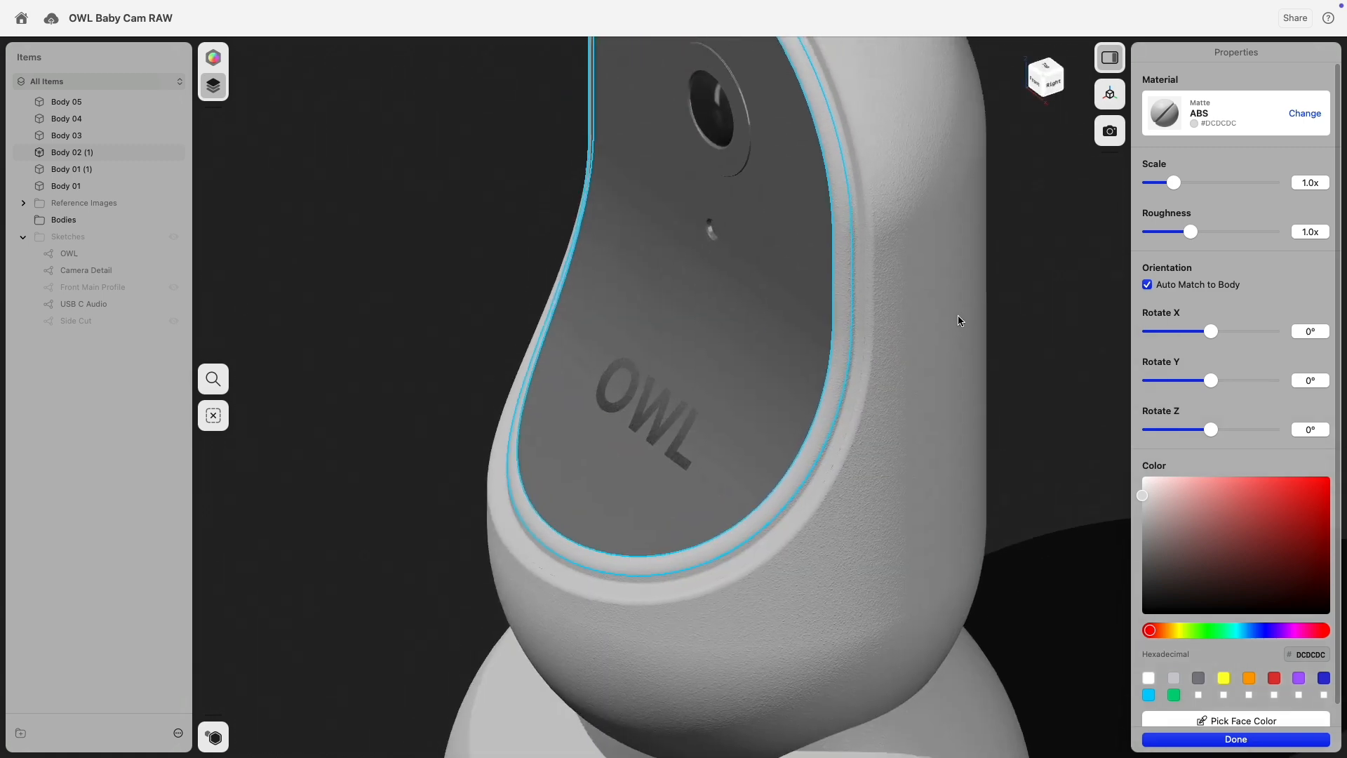
left_click(1296, 114)
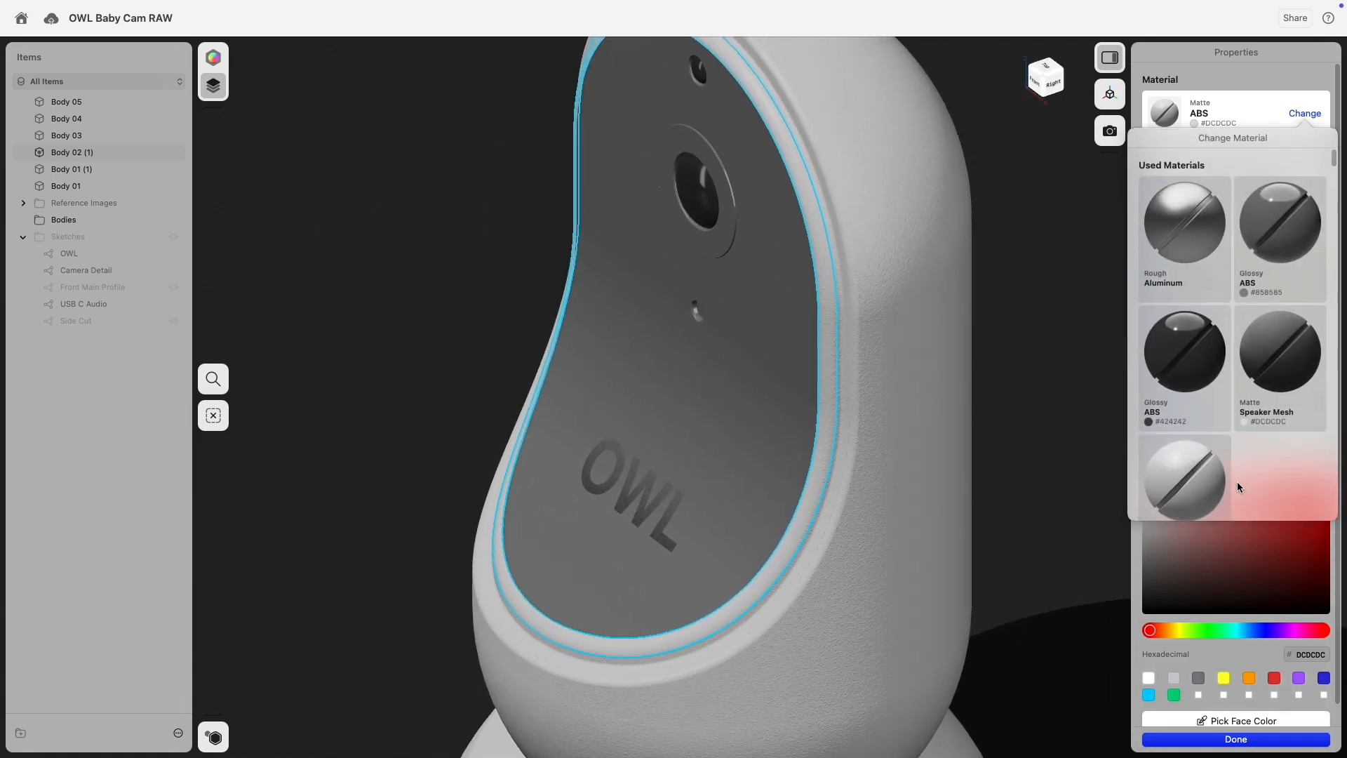
scroll(1236, 482, "down", 5)
left_click(1215, 360)
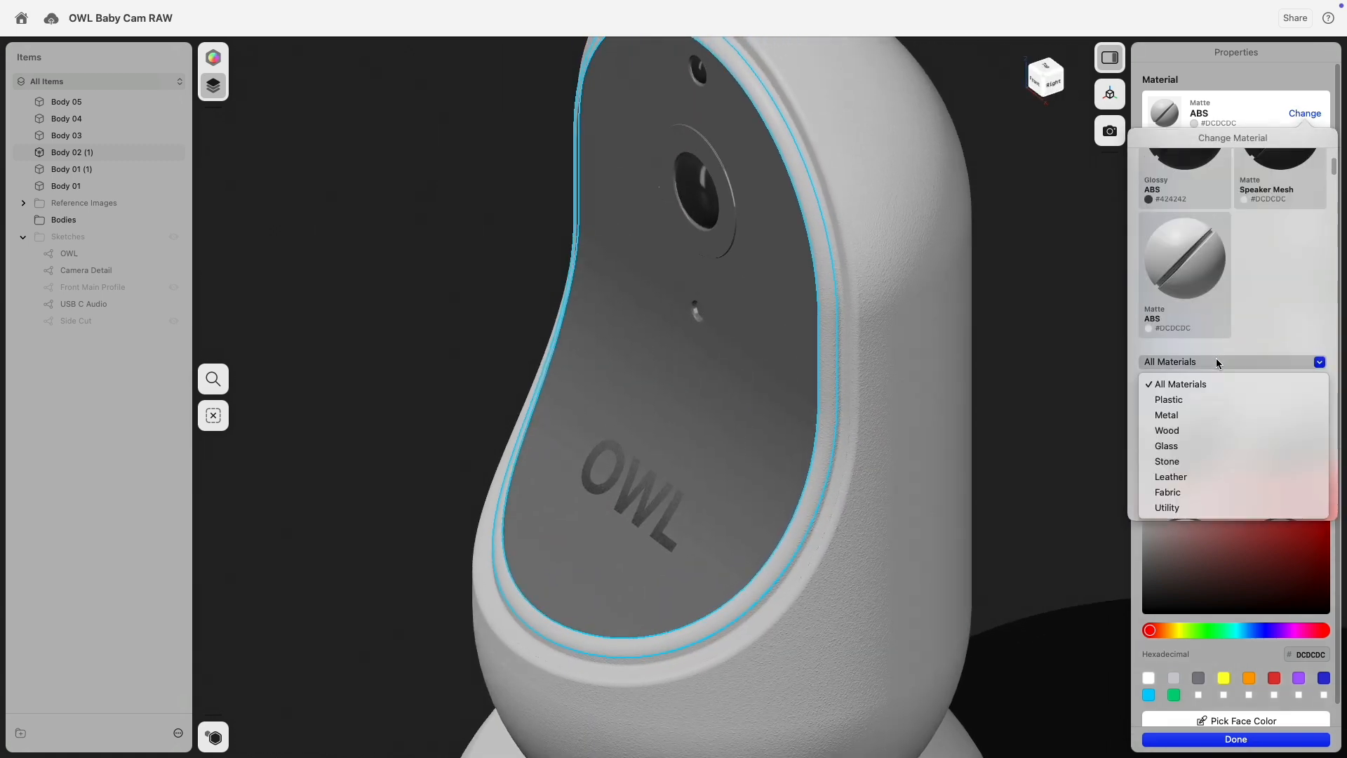
left_click(1227, 417)
Drag Polished Aluminum onto the front-panel trim ring and deselect it.
scroll(1256, 392, "down", 2)
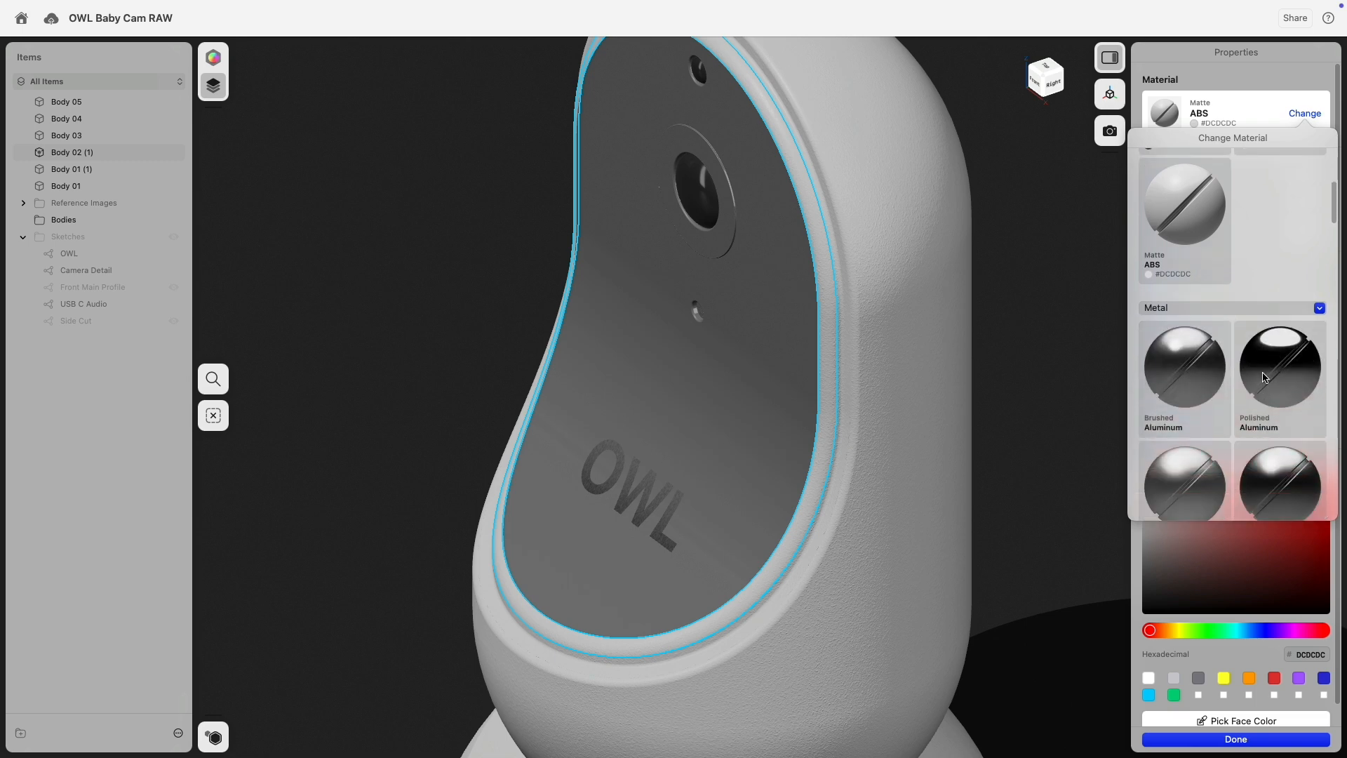
left_click_drag(1270, 364, 826, 346)
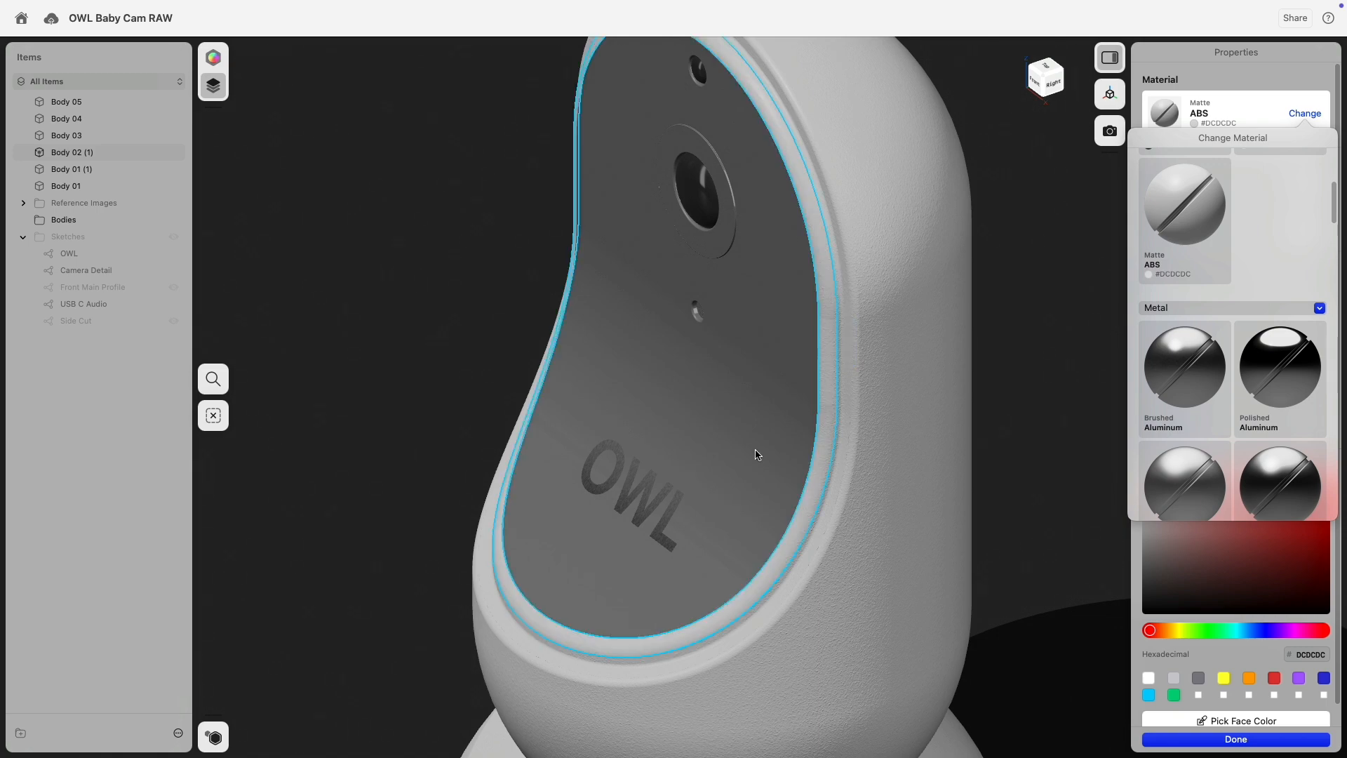
left_click(988, 437)
left_click(992, 436)
right_click_drag(999, 460, 1059, 409)
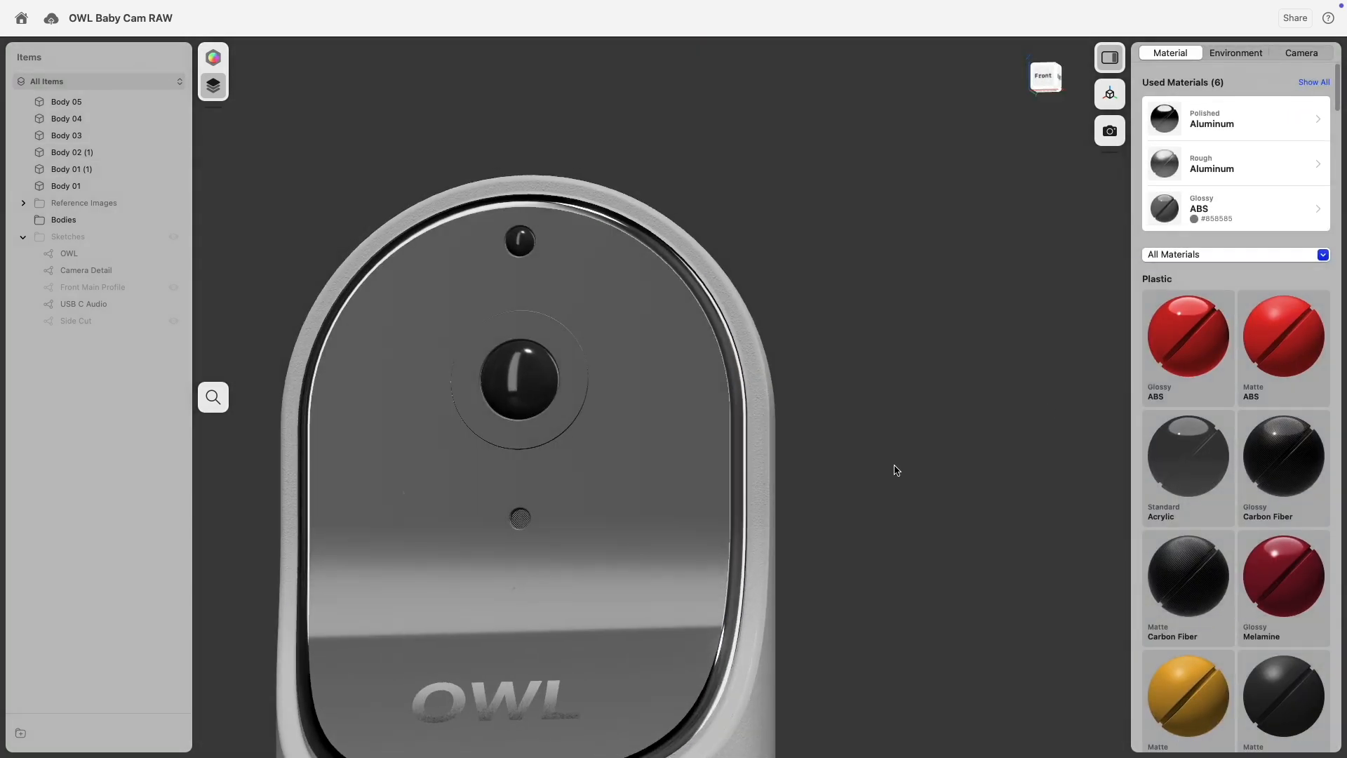
Orbit to the camera's left side and select the lens surround ring.
scroll(895, 466, "down", 5)
scroll(896, 469, "up", 4)
right_click_drag(404, 542, 626, 442)
scroll(626, 442, "up", 3)
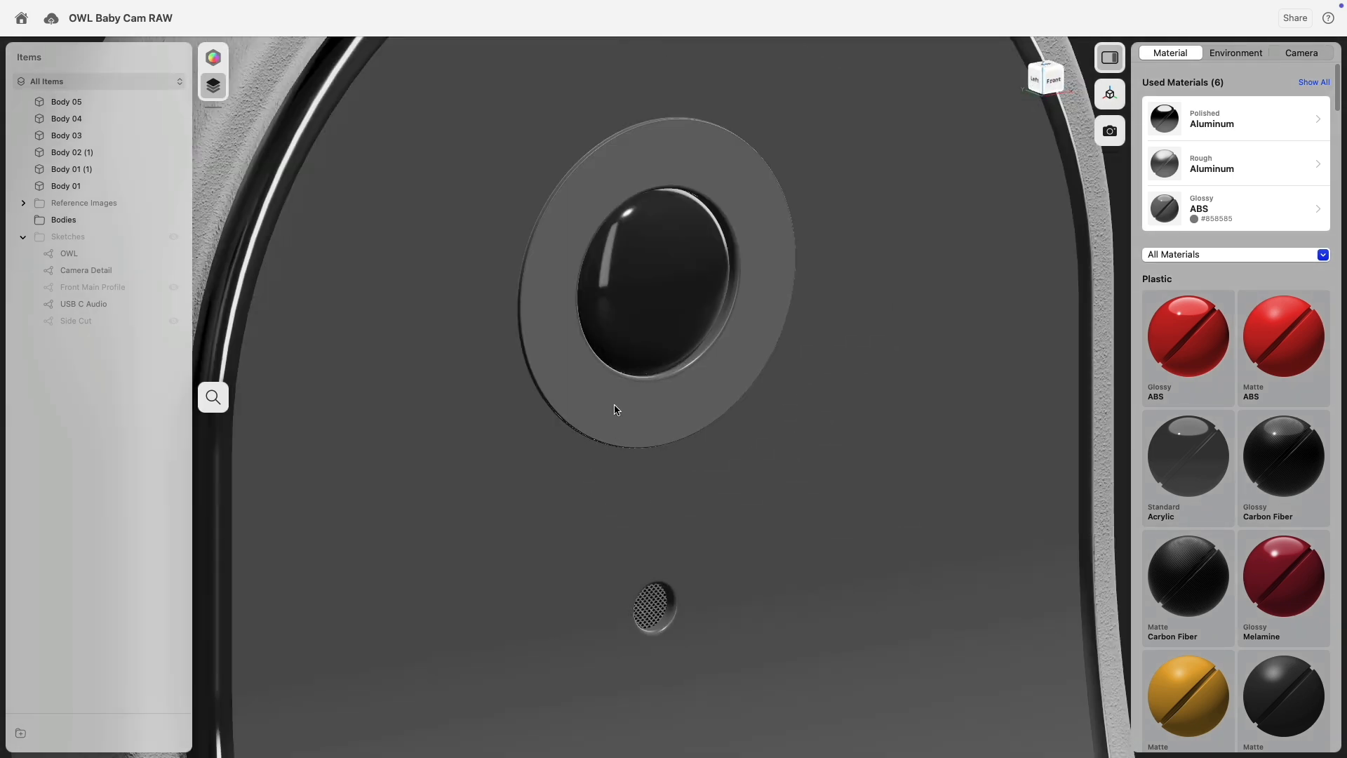
left_click(618, 407)
scroll(690, 358, "up", 5)
scroll(686, 351, "down", 8)
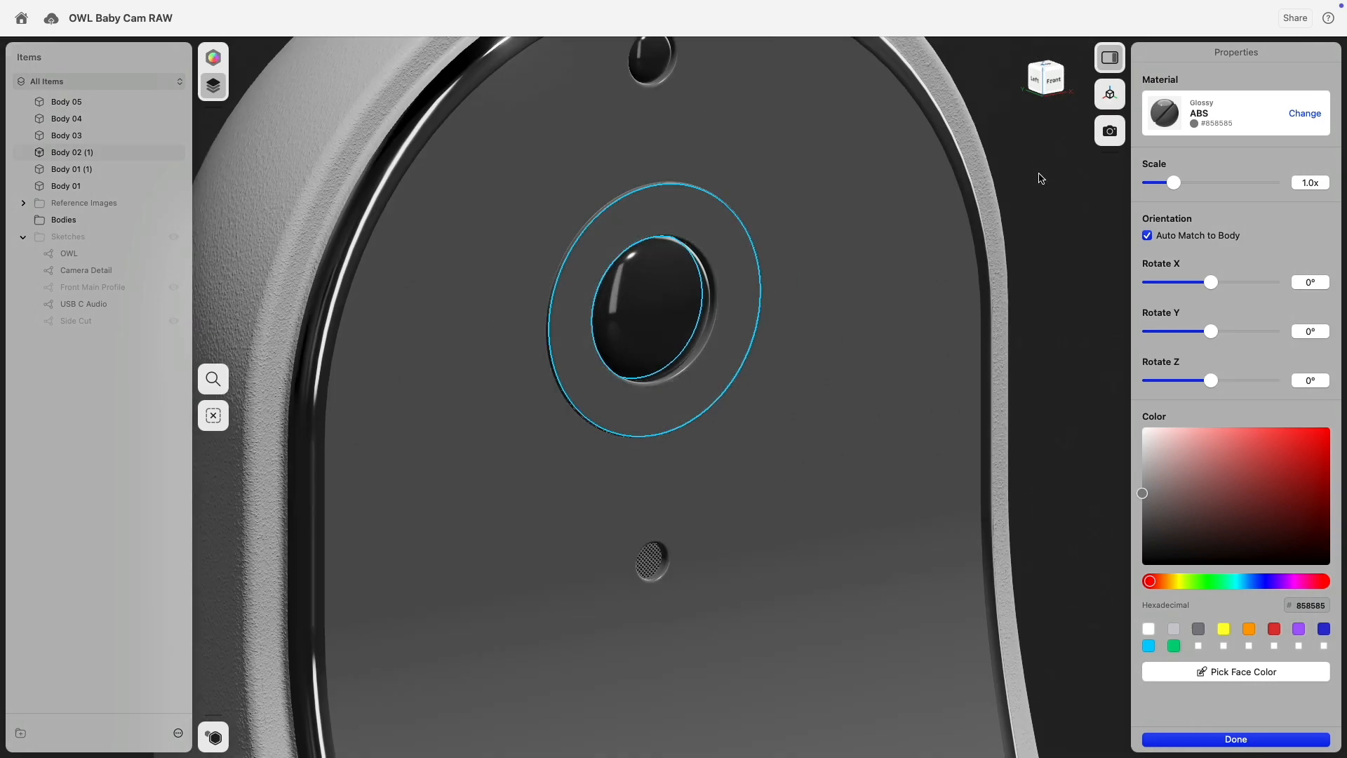
left_click(1039, 175)
middle_click_drag(1042, 235, 1062, 271)
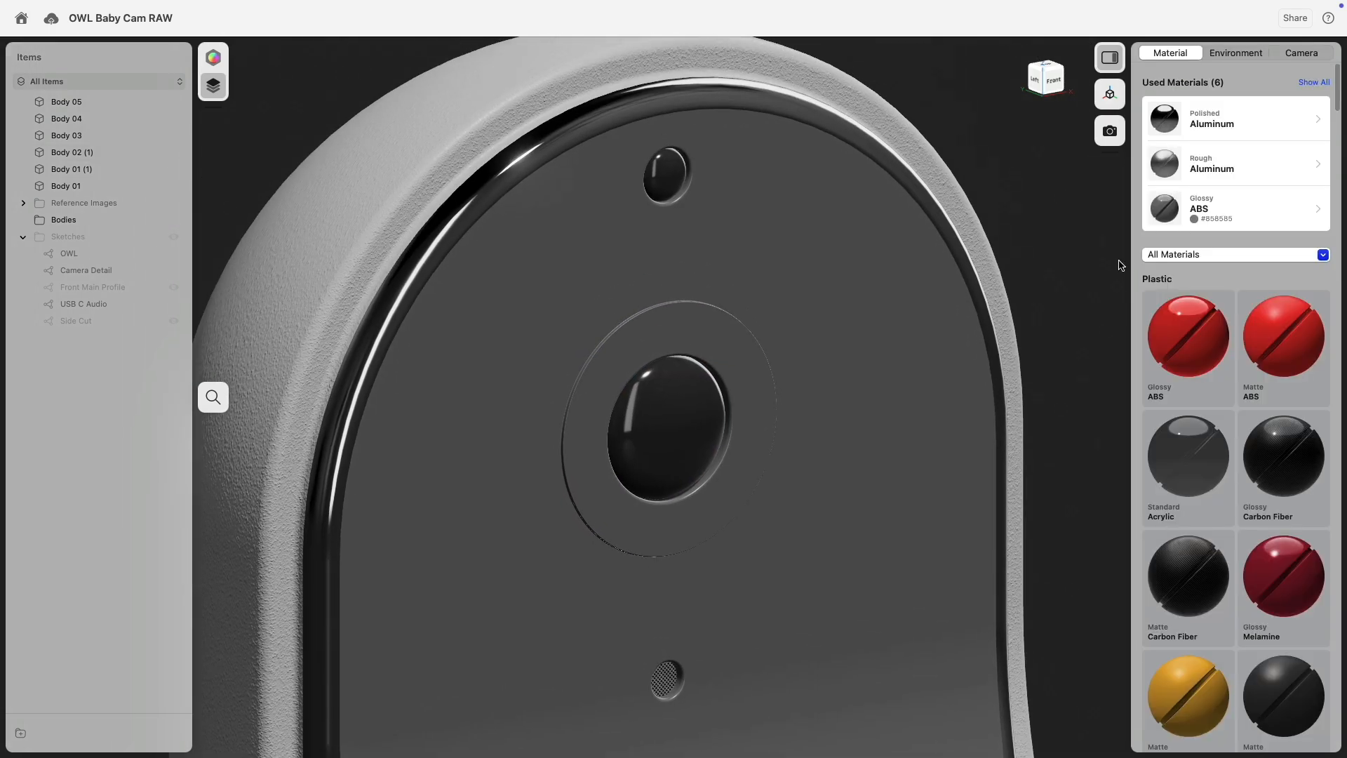
left_click(733, 337)
scroll(727, 395, "up", 5)
scroll(728, 395, "up", 3)
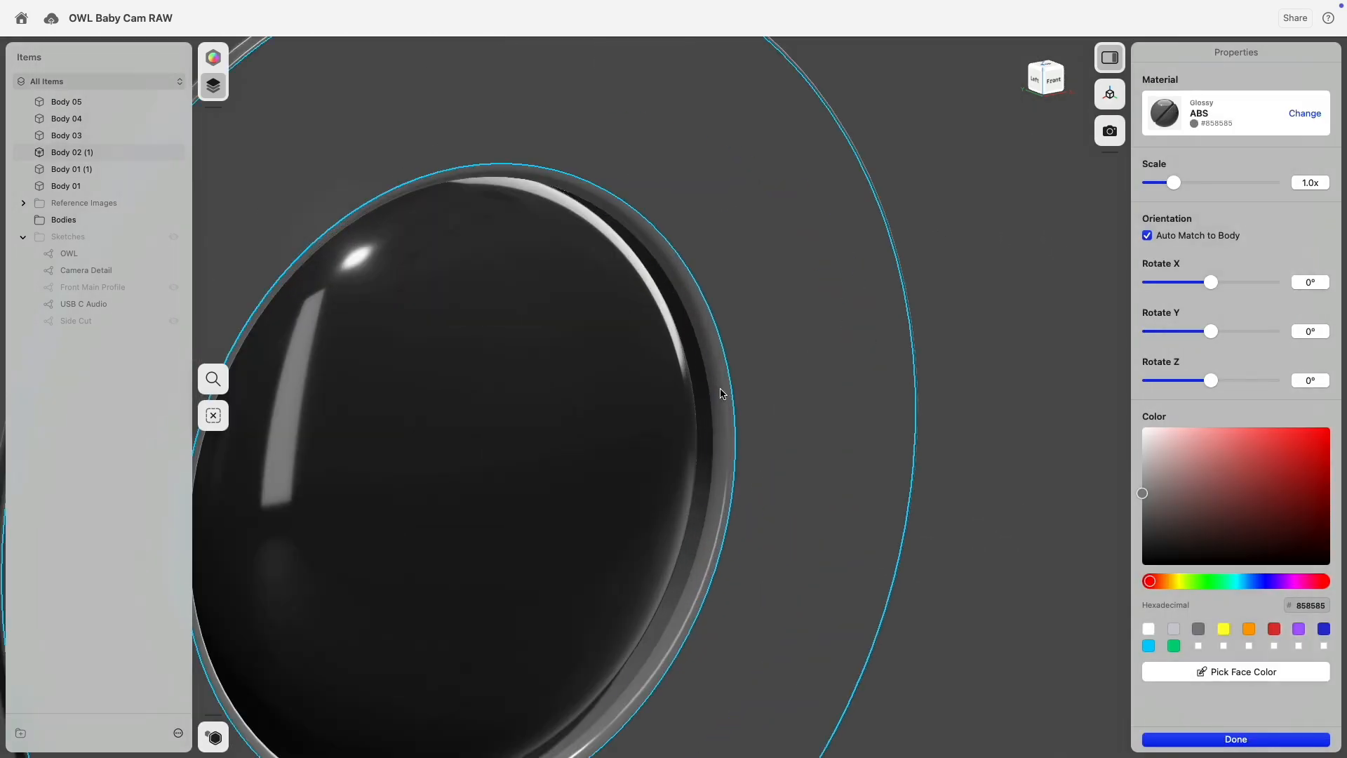
scroll(722, 409, "down", 4)
Apply dark Glossy ABS #424242 to the lens surround ring.
right_click_drag(798, 337, 677, 342)
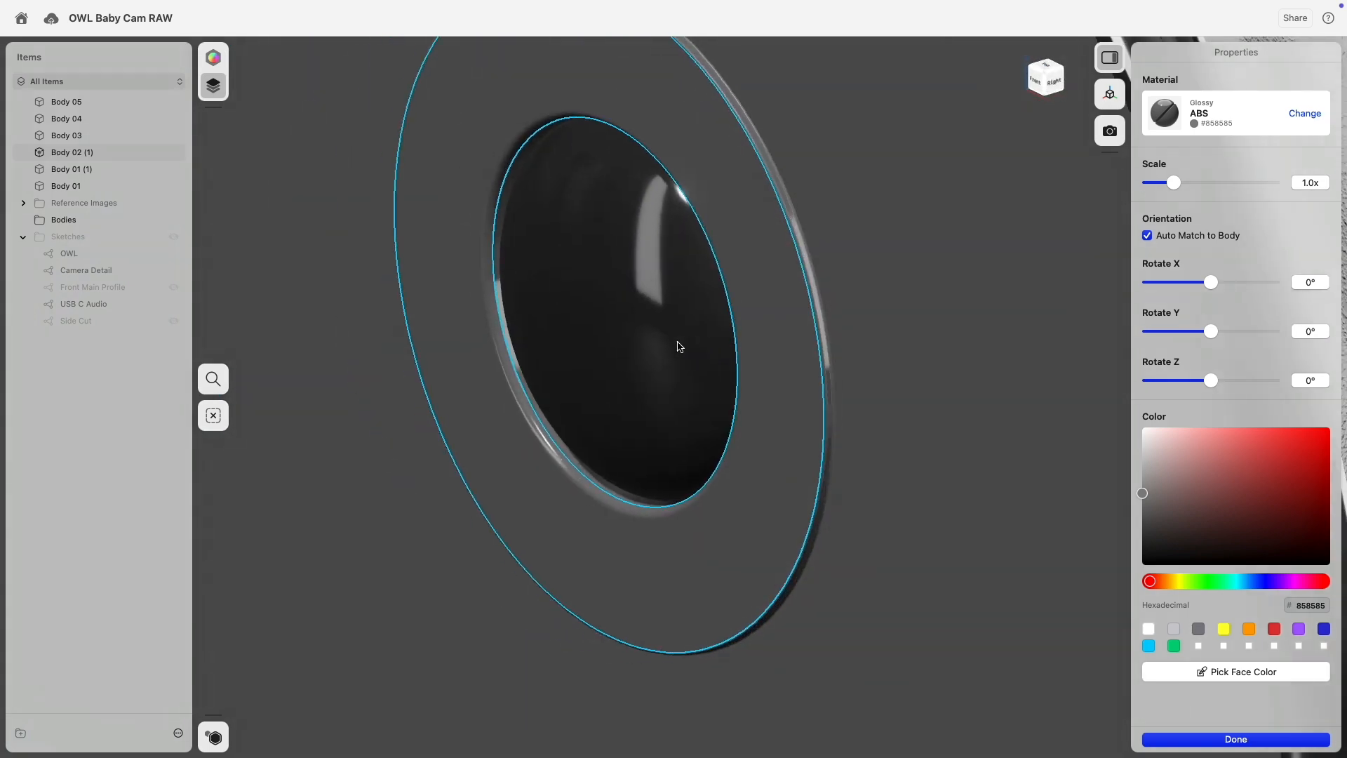
scroll(810, 327, "up", 7)
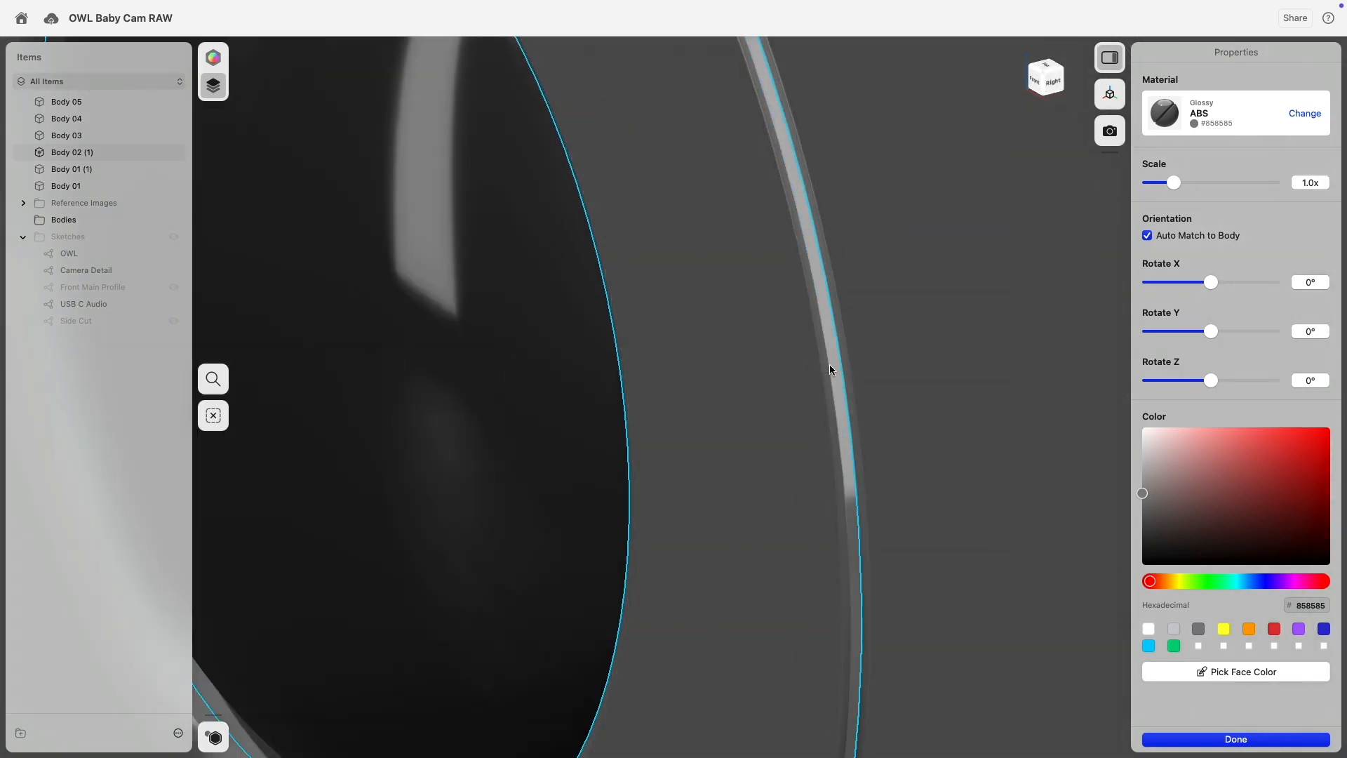
scroll(830, 365, "down", 5)
left_click(1303, 116)
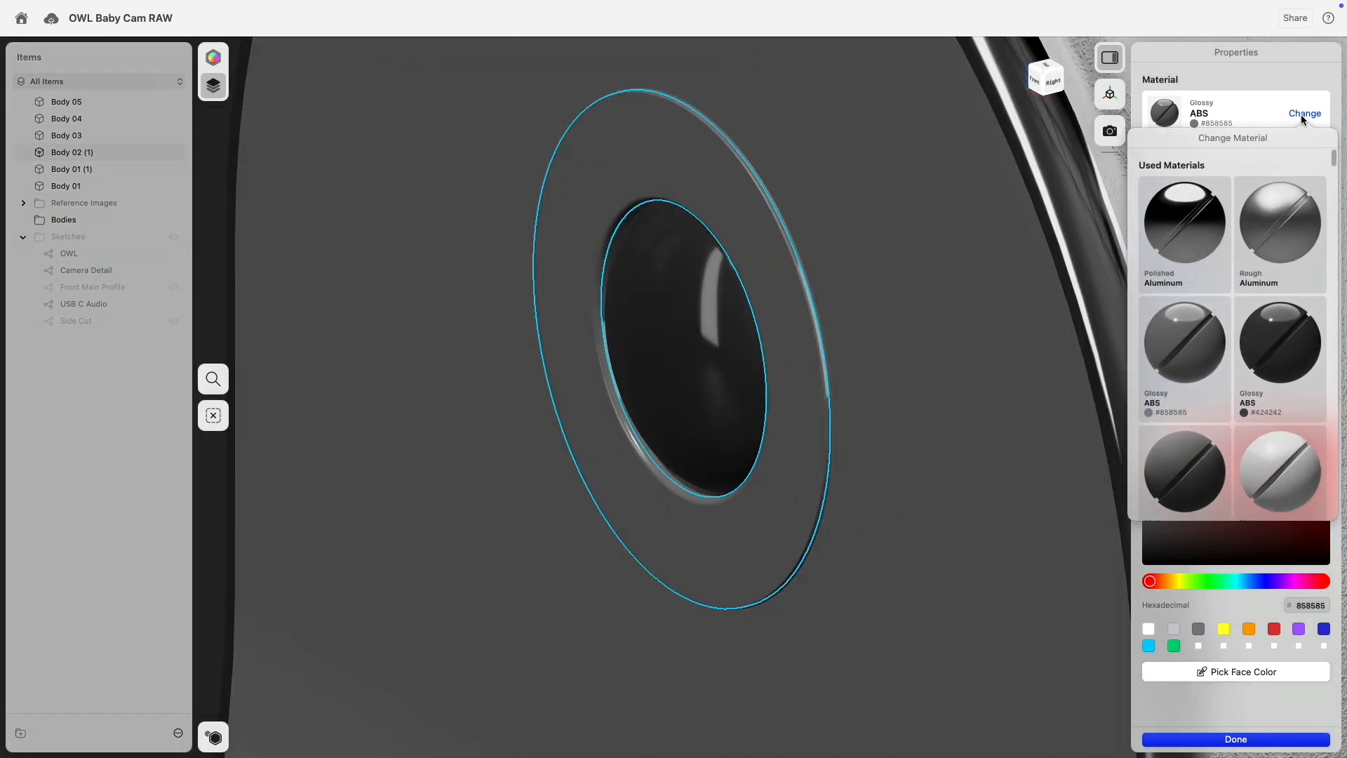
left_click(1280, 324)
scroll(940, 297, "down", 10)
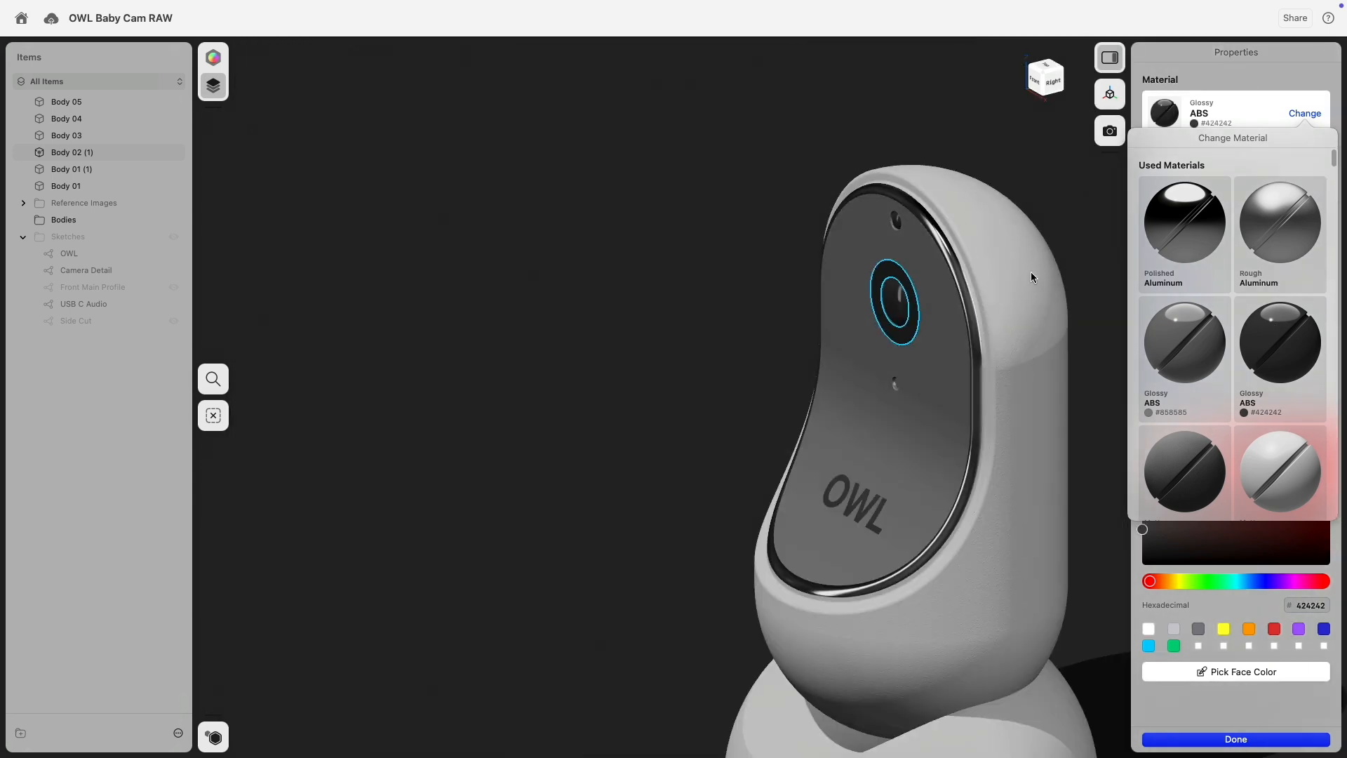
left_click(578, 364)
Darken the front's Glossy ABS #858585 material to #5E5E5E.
right_click_drag(578, 364, 660, 336)
left_click(829, 227)
middle_click_drag(829, 228, 470, 418)
right_click_drag(470, 419, 493, 397)
scroll(592, 352, "up", 10)
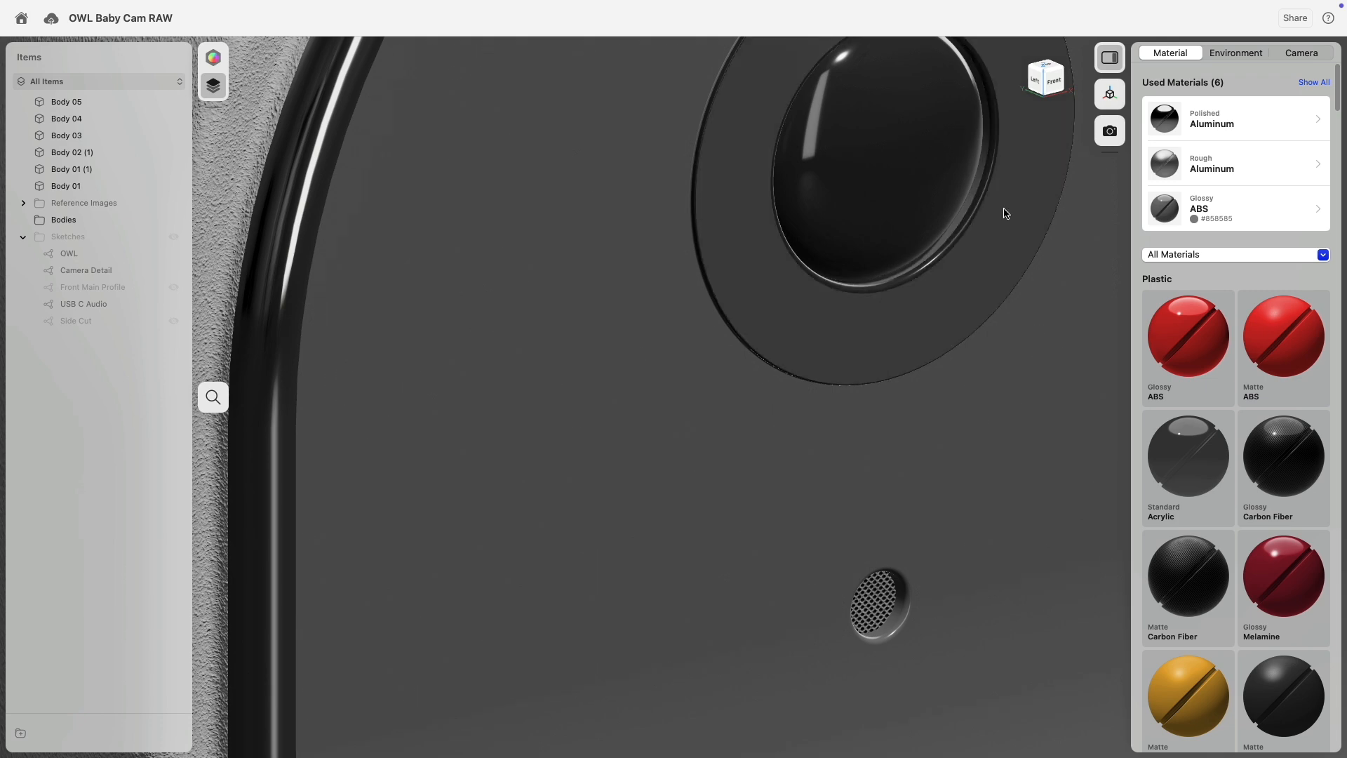
scroll(1001, 211, "down", 10)
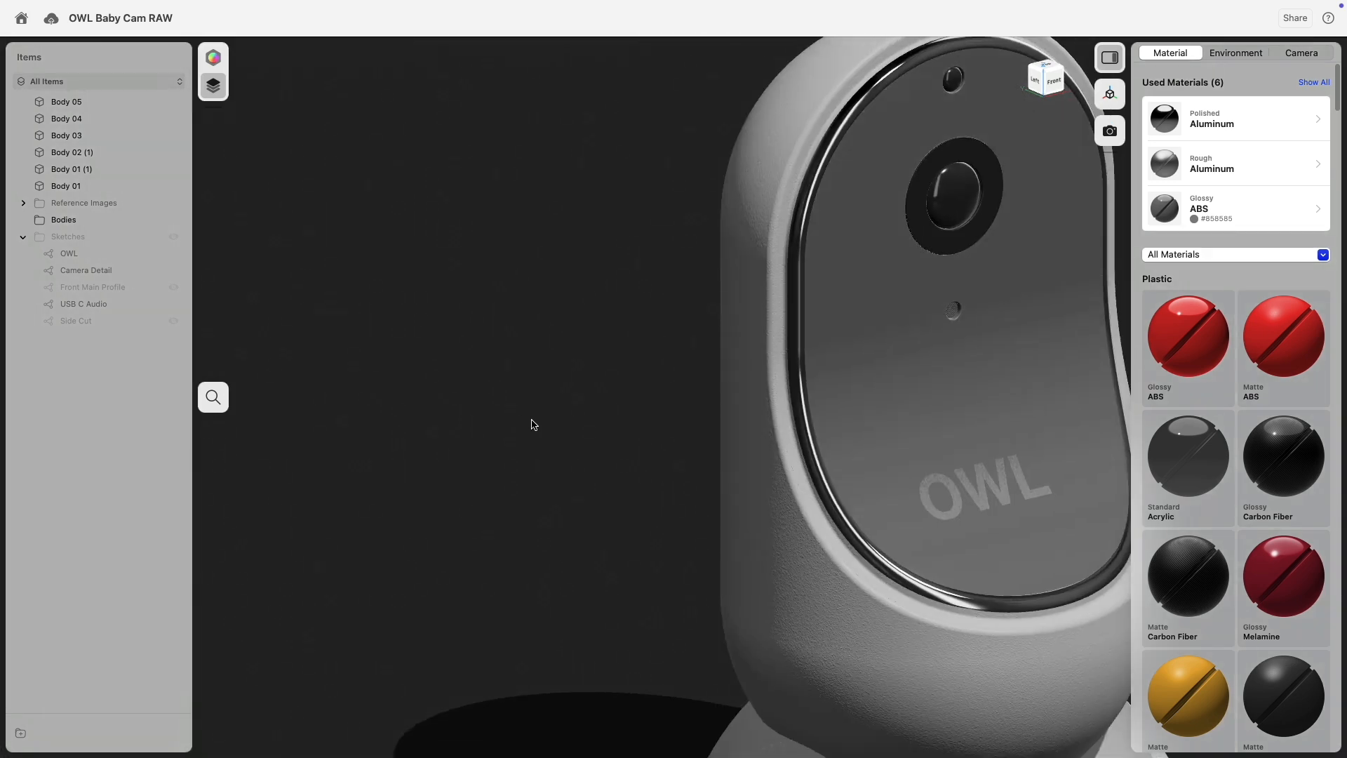
right_click_drag(532, 420, 502, 413)
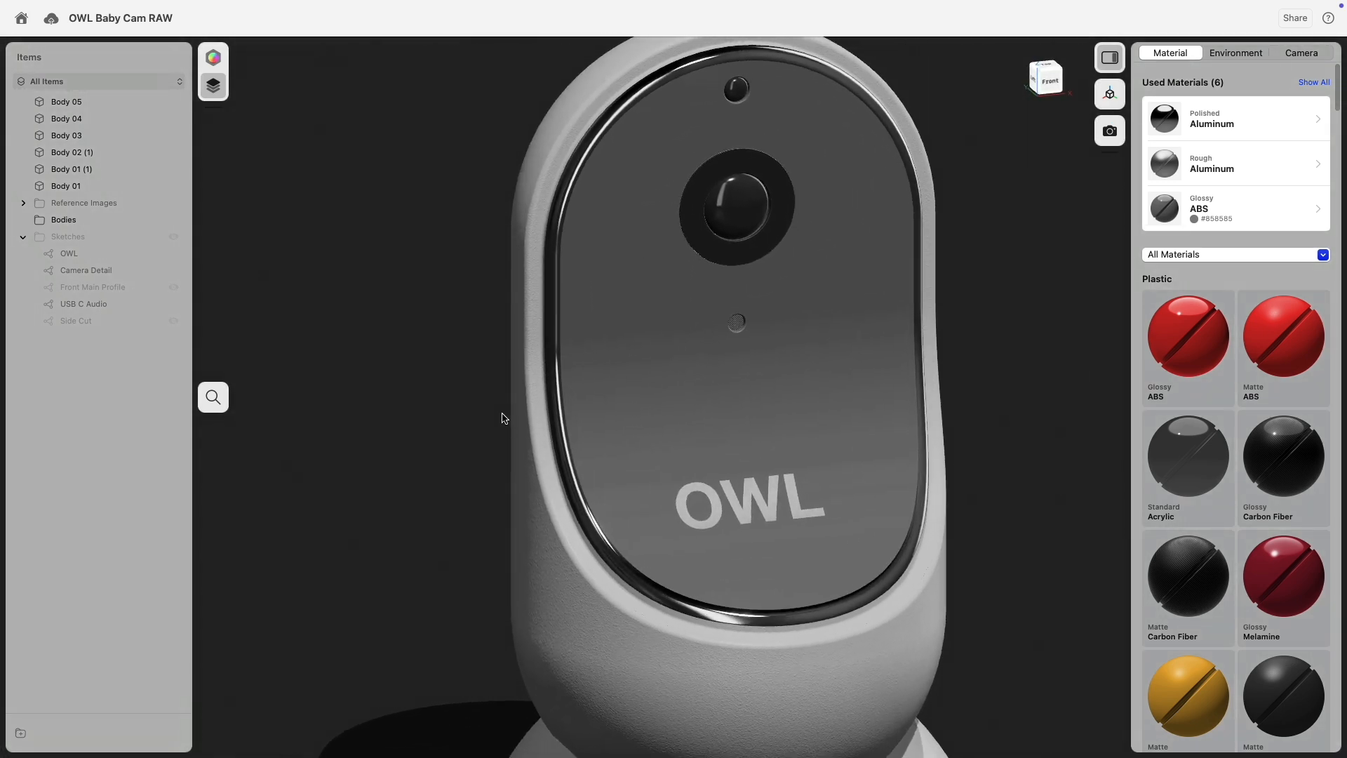
scroll(503, 418, "down", 8)
right_click_drag(788, 391, 857, 412)
left_click(1169, 203)
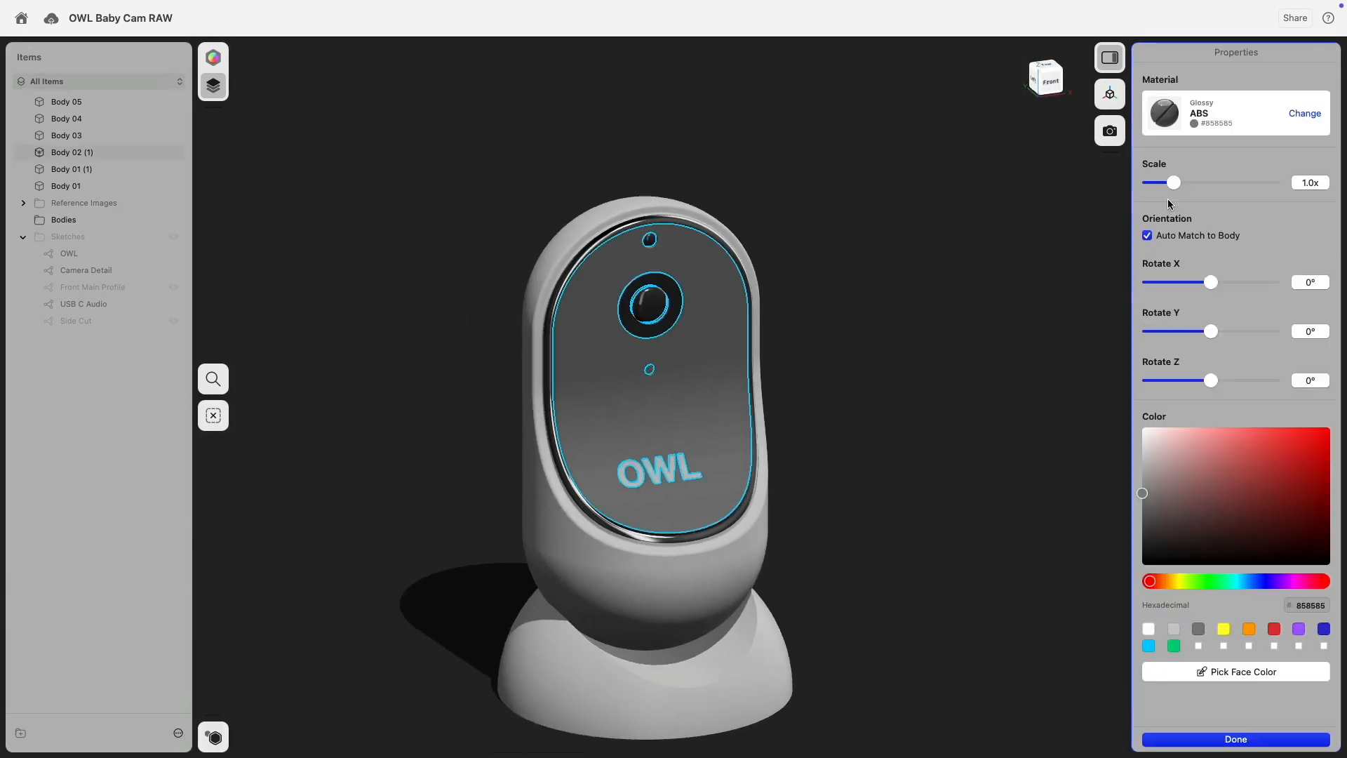
left_click_drag(1143, 495, 1139, 517)
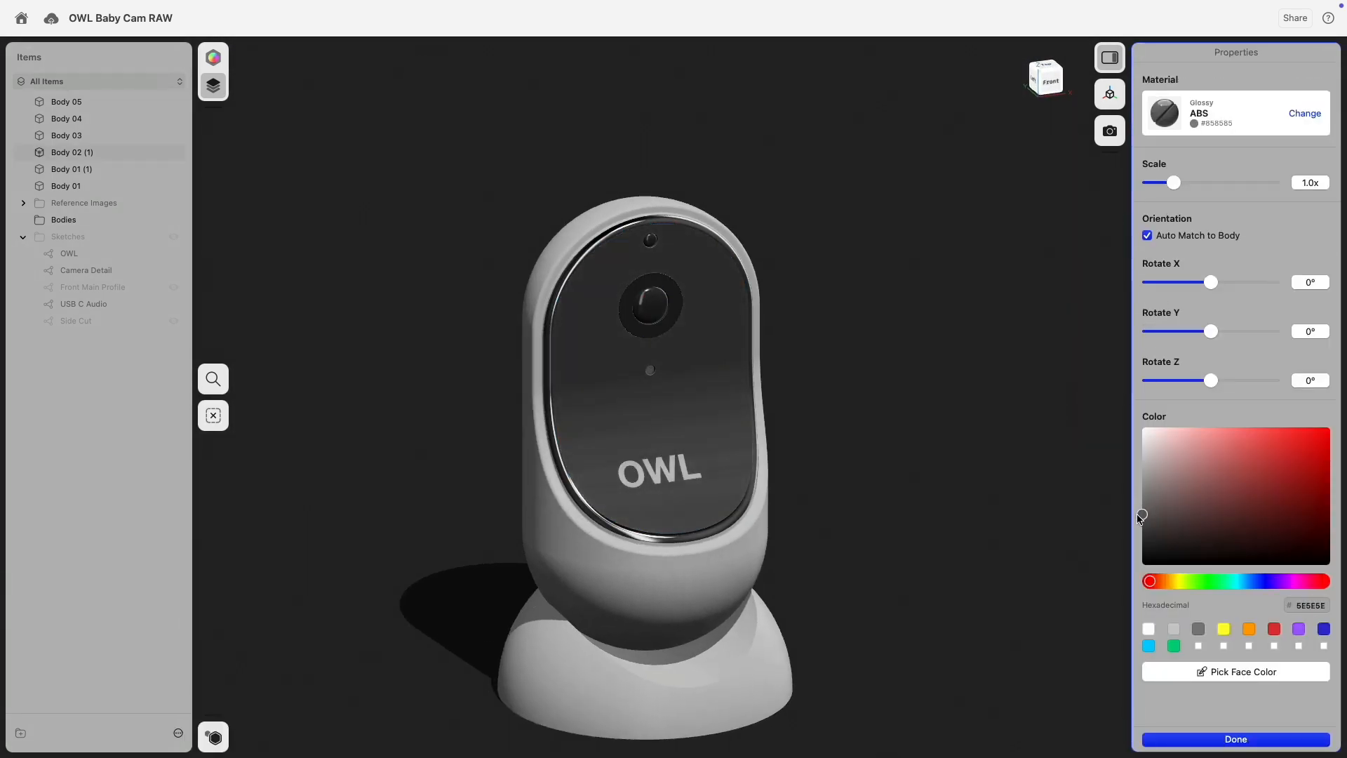
left_click(896, 421)
right_click_drag(896, 421, 870, 362)
scroll(871, 362, "up", 5)
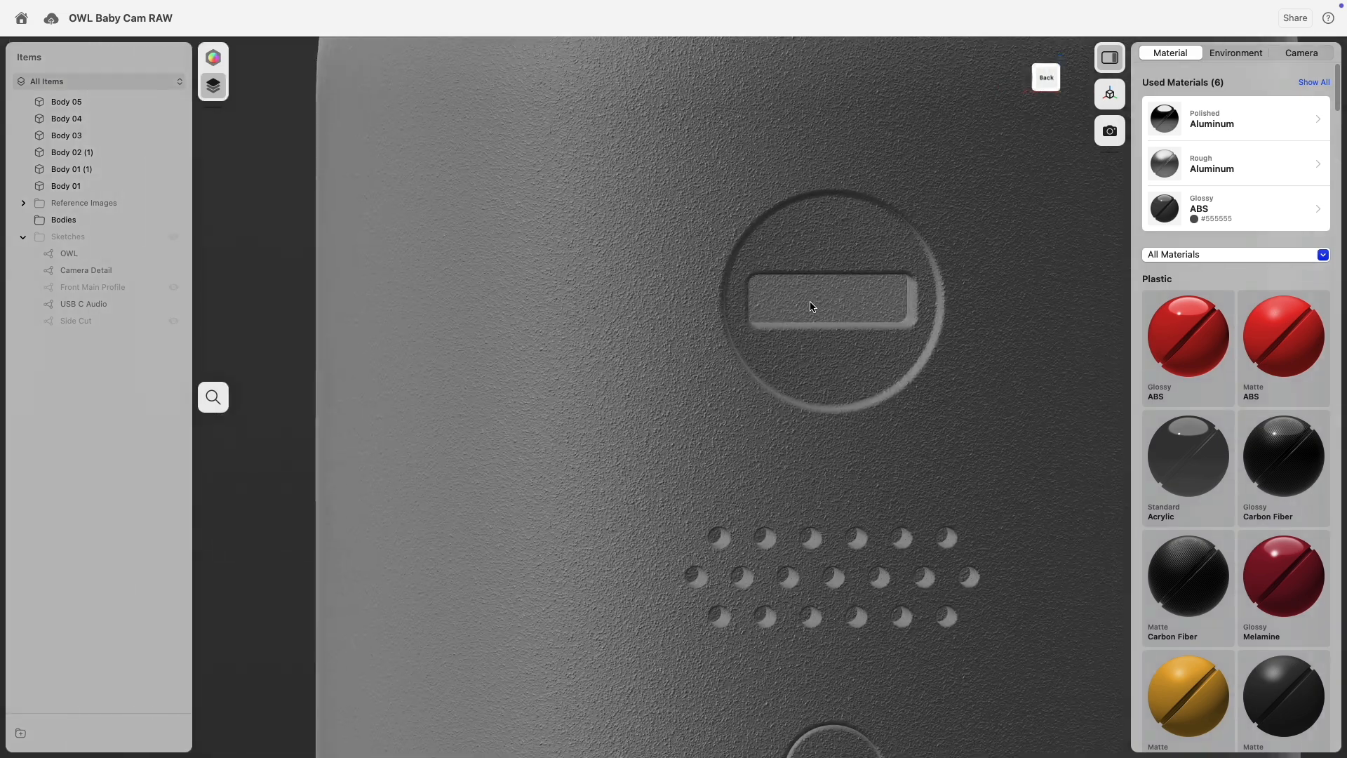
Select the rear port slot face and all the speaker vent holes.
left_click(811, 306)
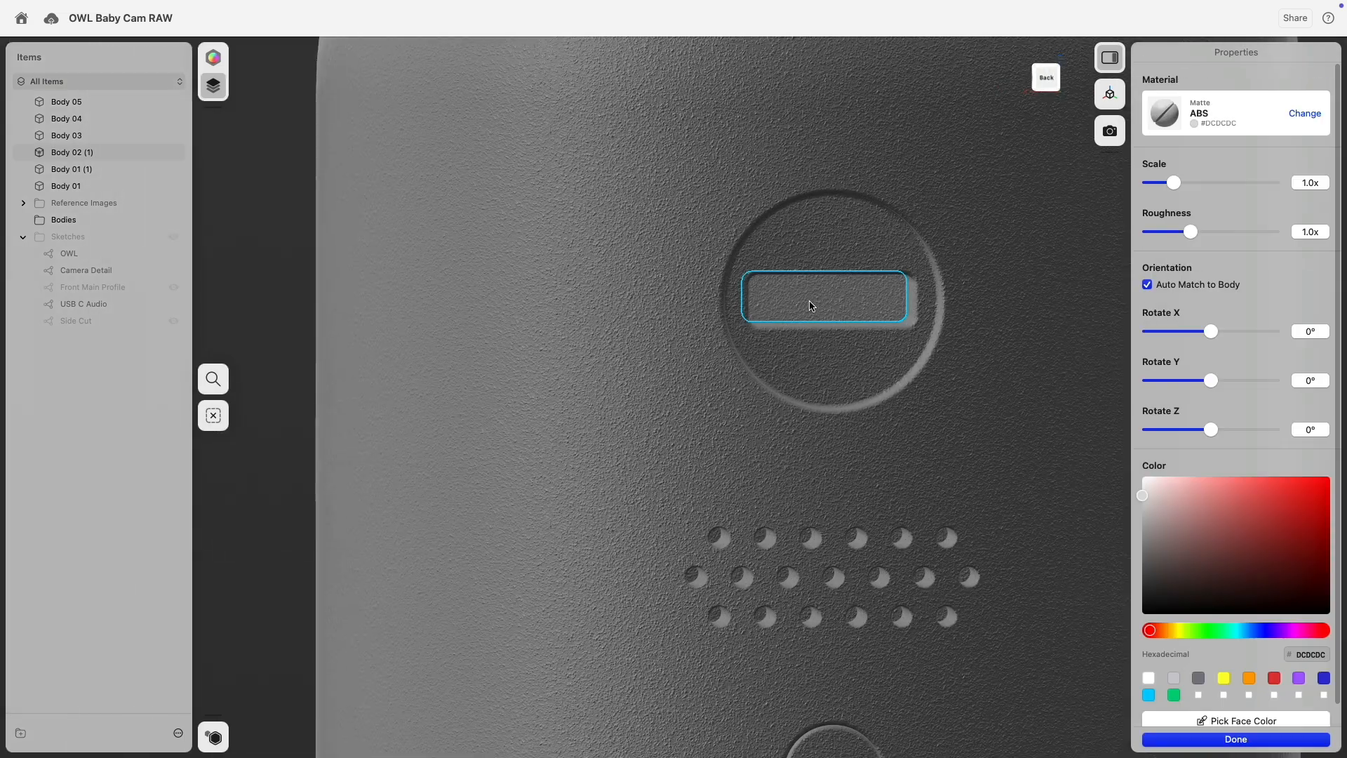
scroll(766, 562, "up", 5)
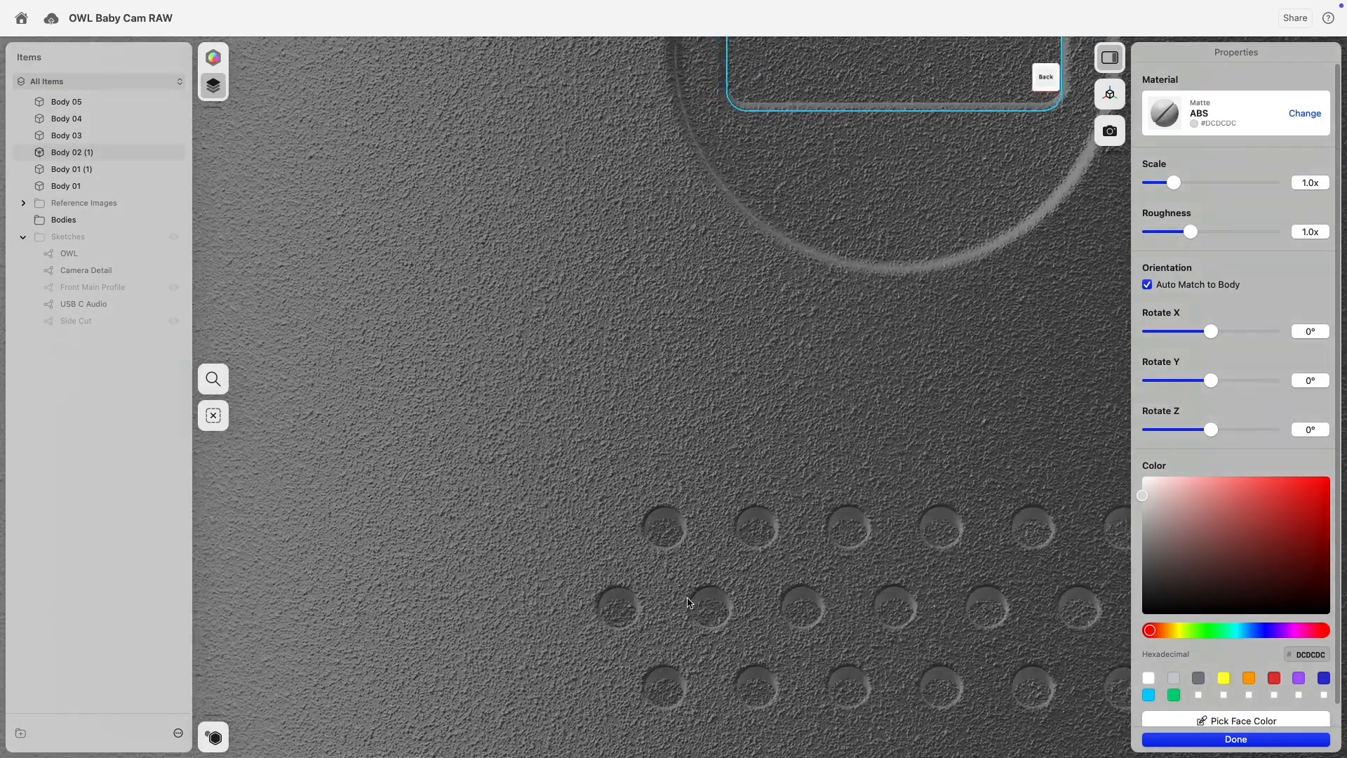
scroll(688, 604, "down", 3)
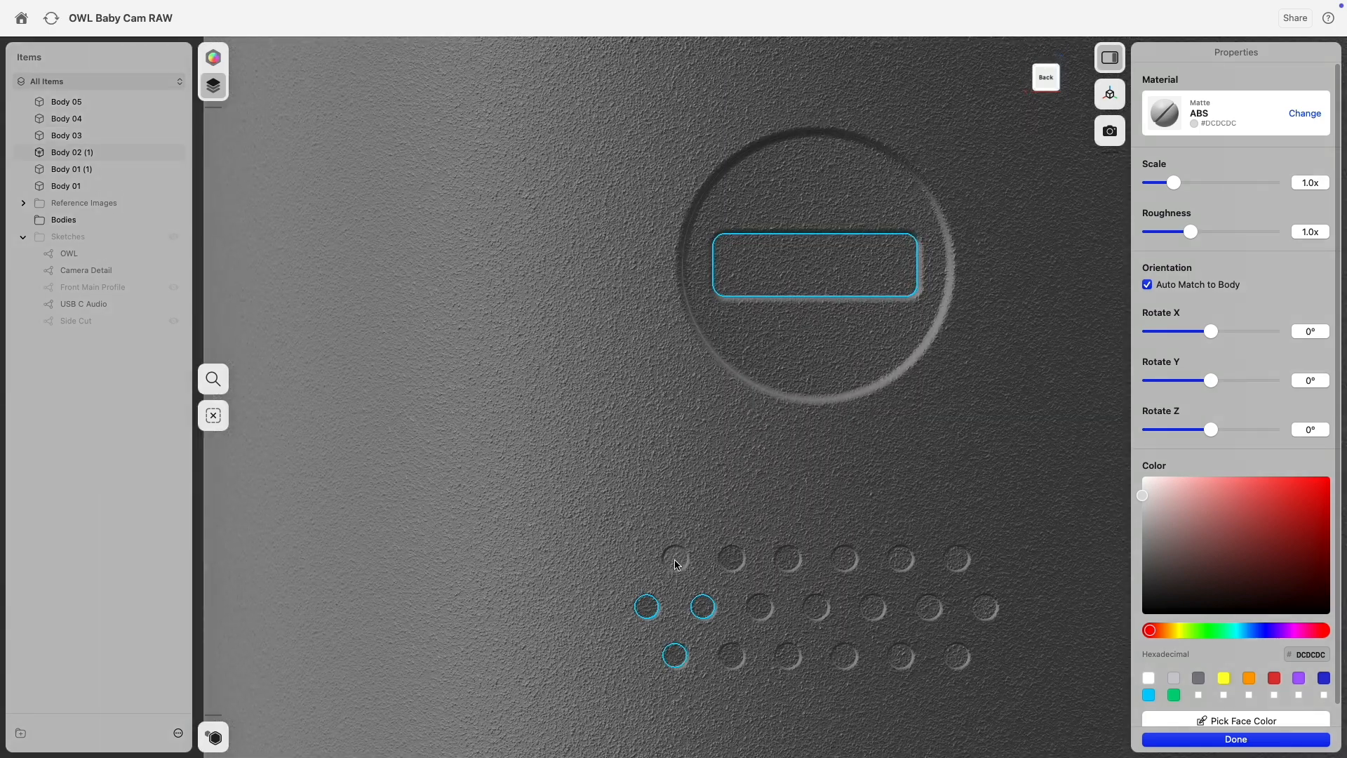
left_click(675, 560)
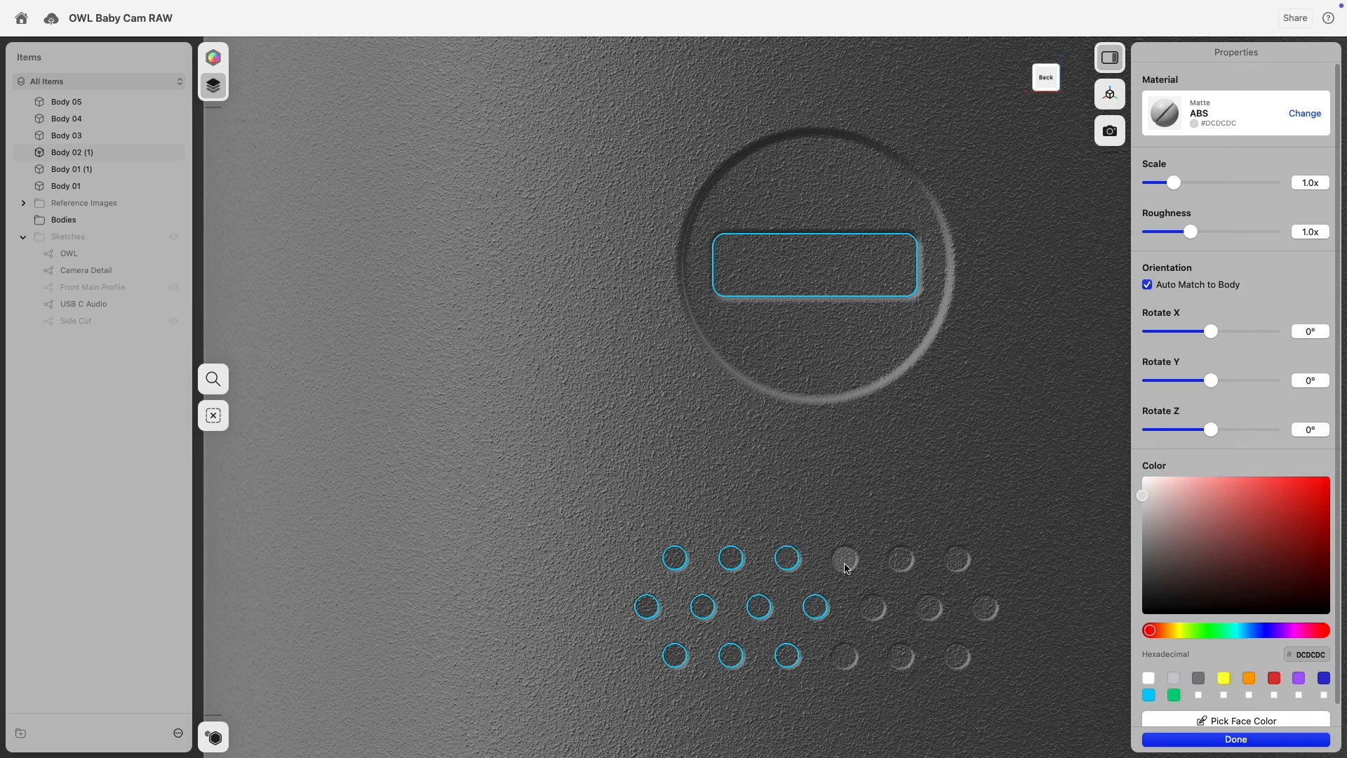
left_click(872, 608)
left_click(844, 655)
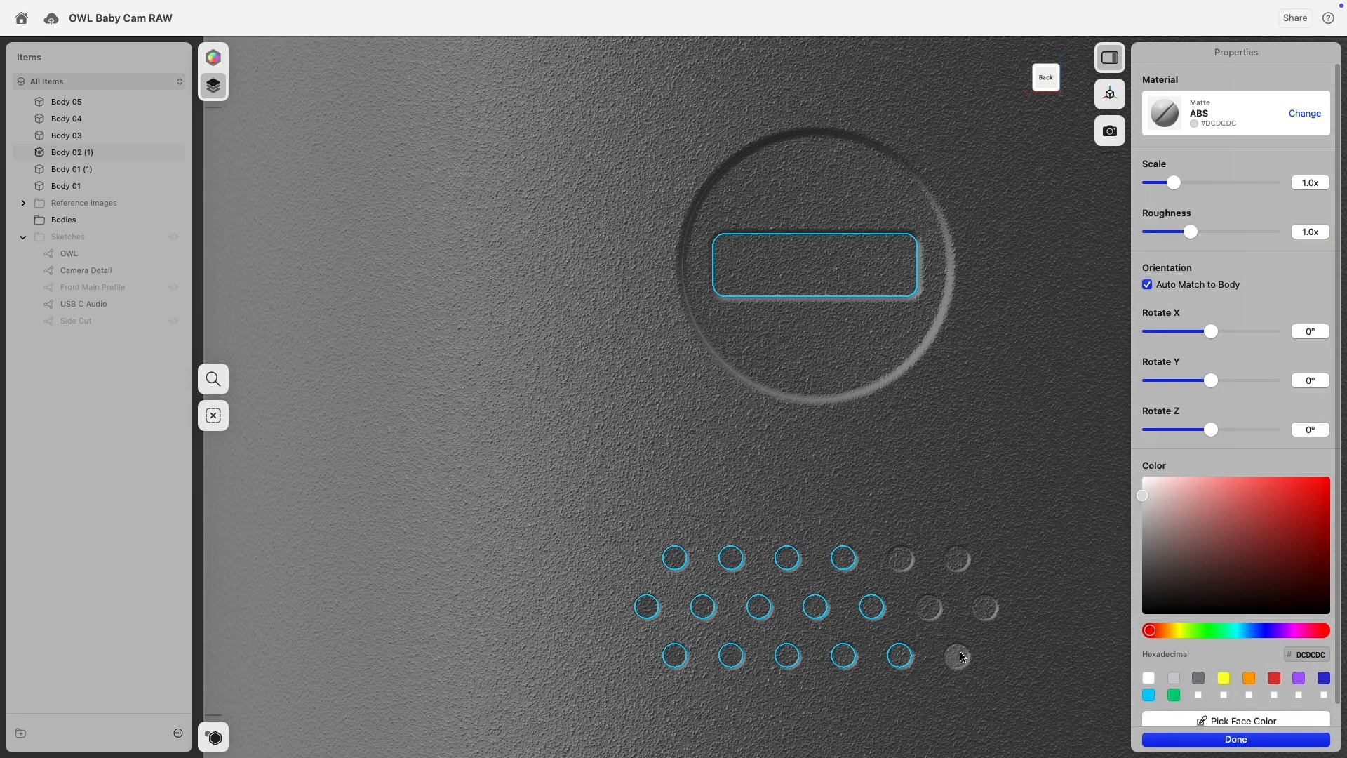
left_click(960, 656)
left_click(903, 562)
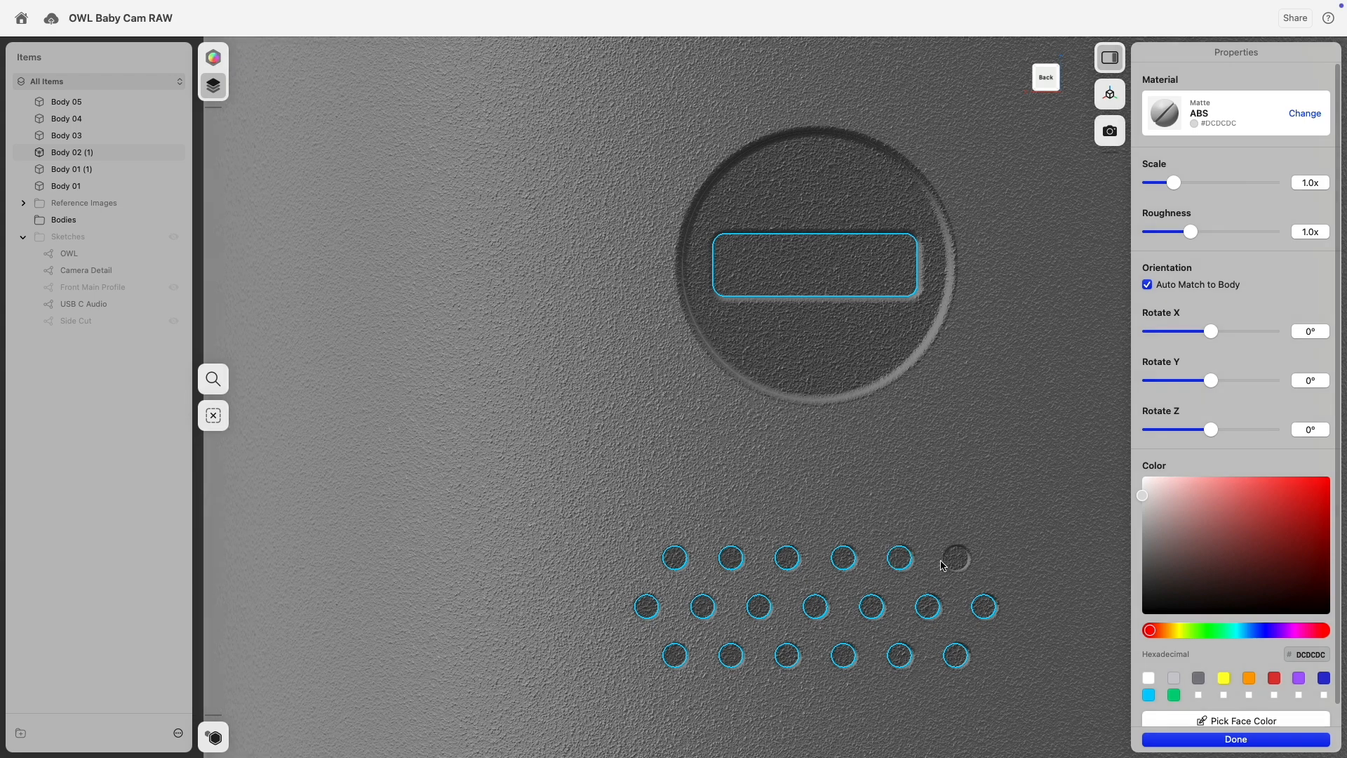
left_click(958, 559)
Give the slot and vent faces Default Material colored black (#000000).
left_click(1306, 113)
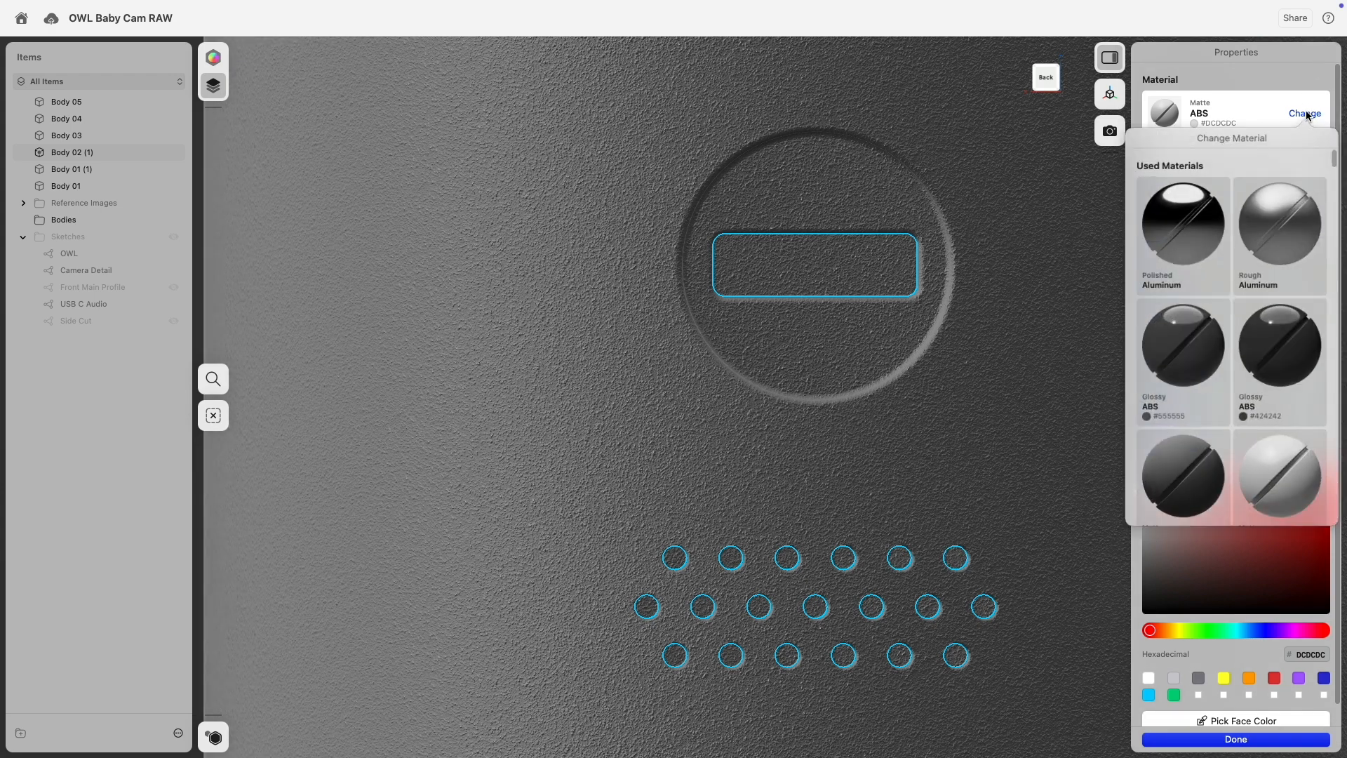
scroll(1243, 360, "down", 10)
scroll(1244, 363, "down", 10)
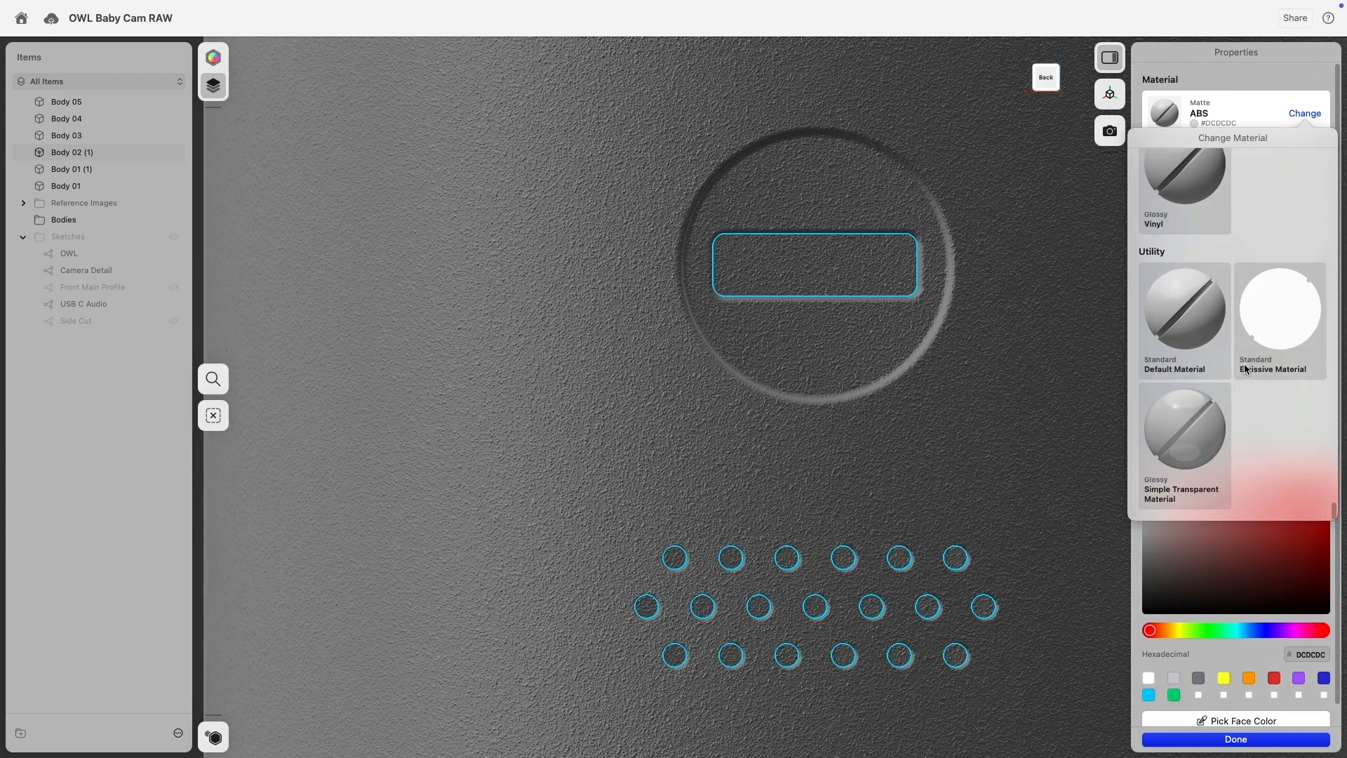
left_click(1185, 308)
left_click(1206, 556)
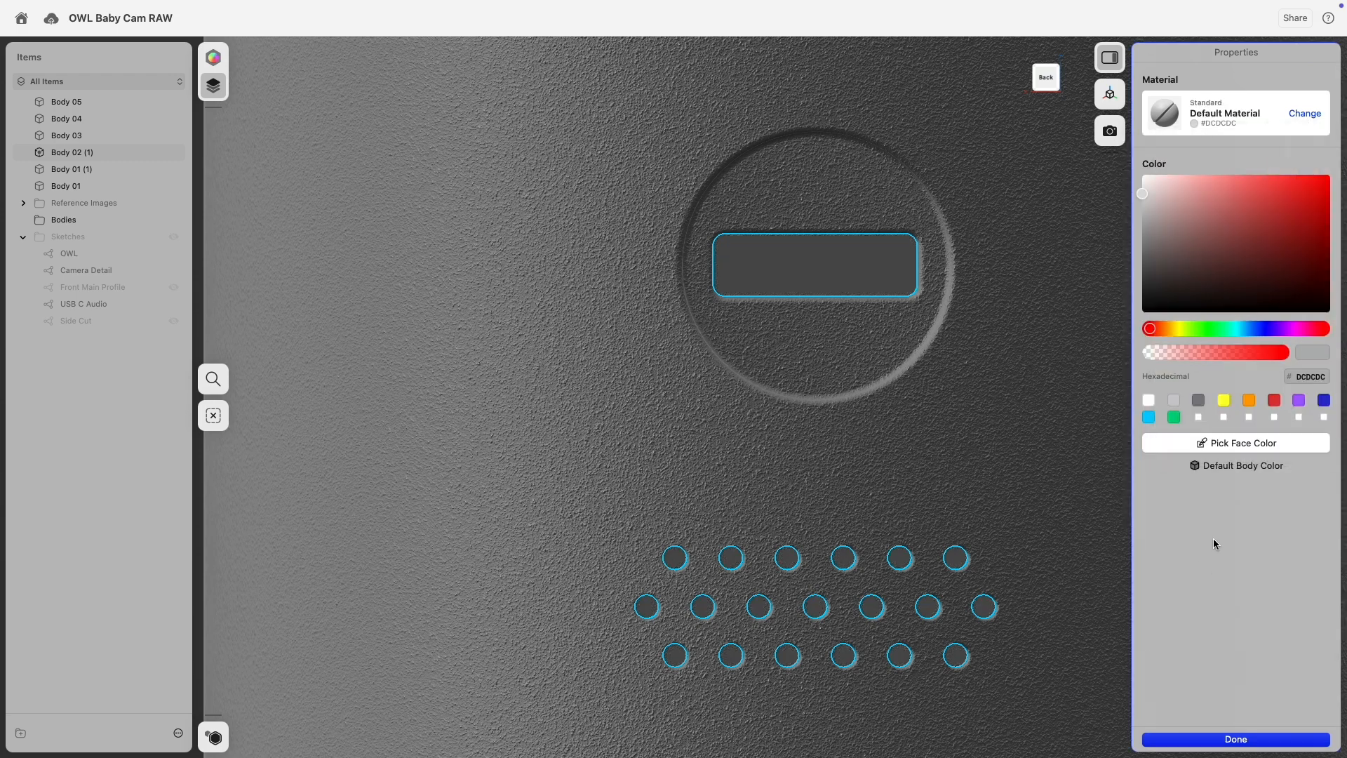
left_click_drag(1177, 243, 1101, 337)
scroll(953, 406, "down", 5)
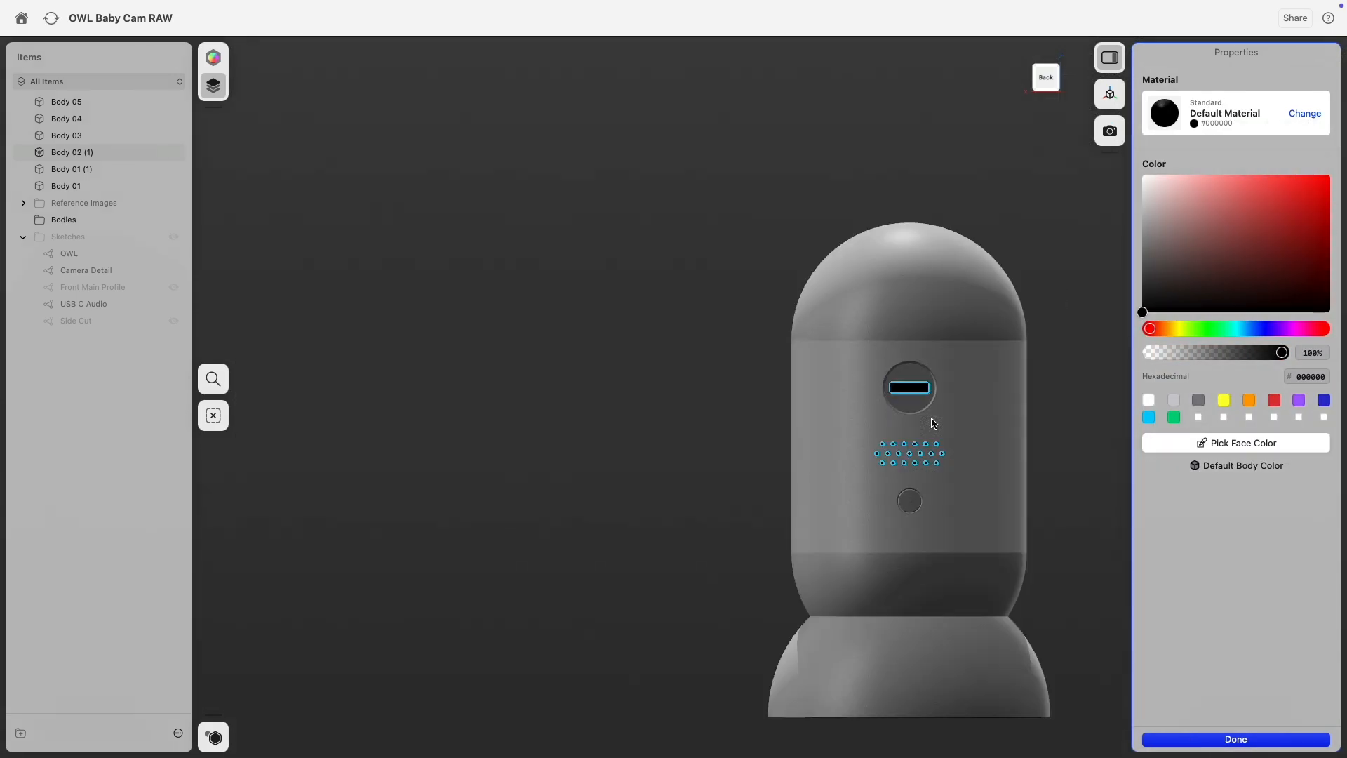
scroll(942, 419, "up", 3)
scroll(948, 319, "up", 10)
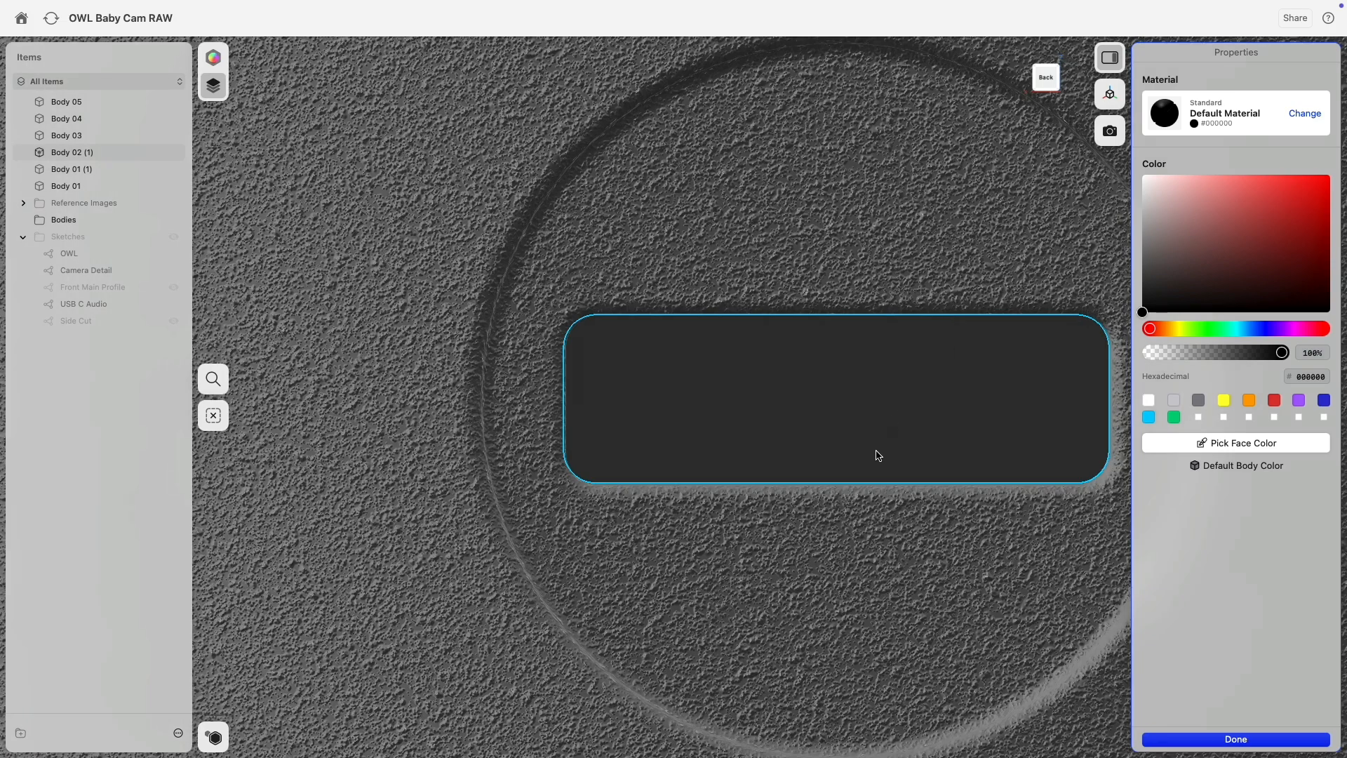
scroll(878, 454, "down", 15)
left_click(633, 499)
right_click_drag(618, 483, 770, 515)
middle_click_drag(771, 519, 880, 428)
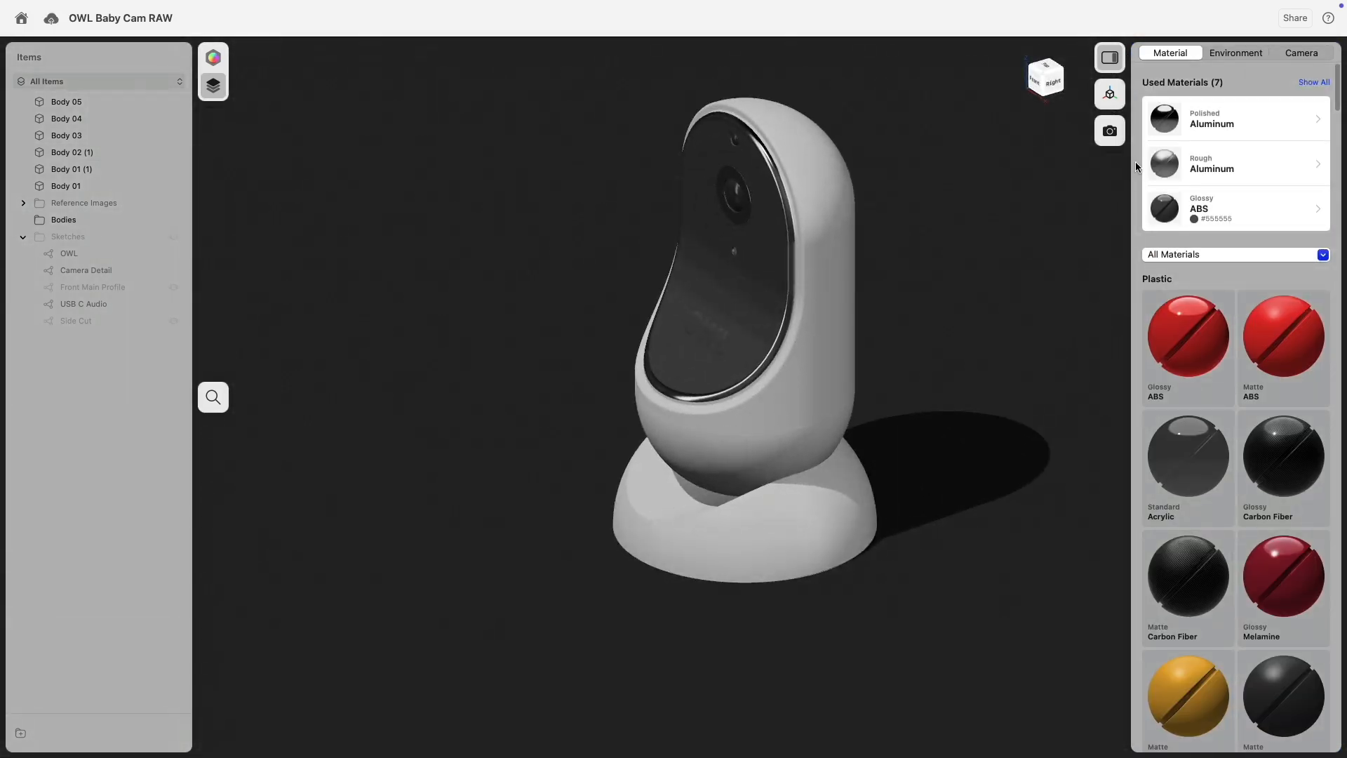
Filter the material library to show only Plastic materials.
left_click(1315, 85)
left_click(1216, 435)
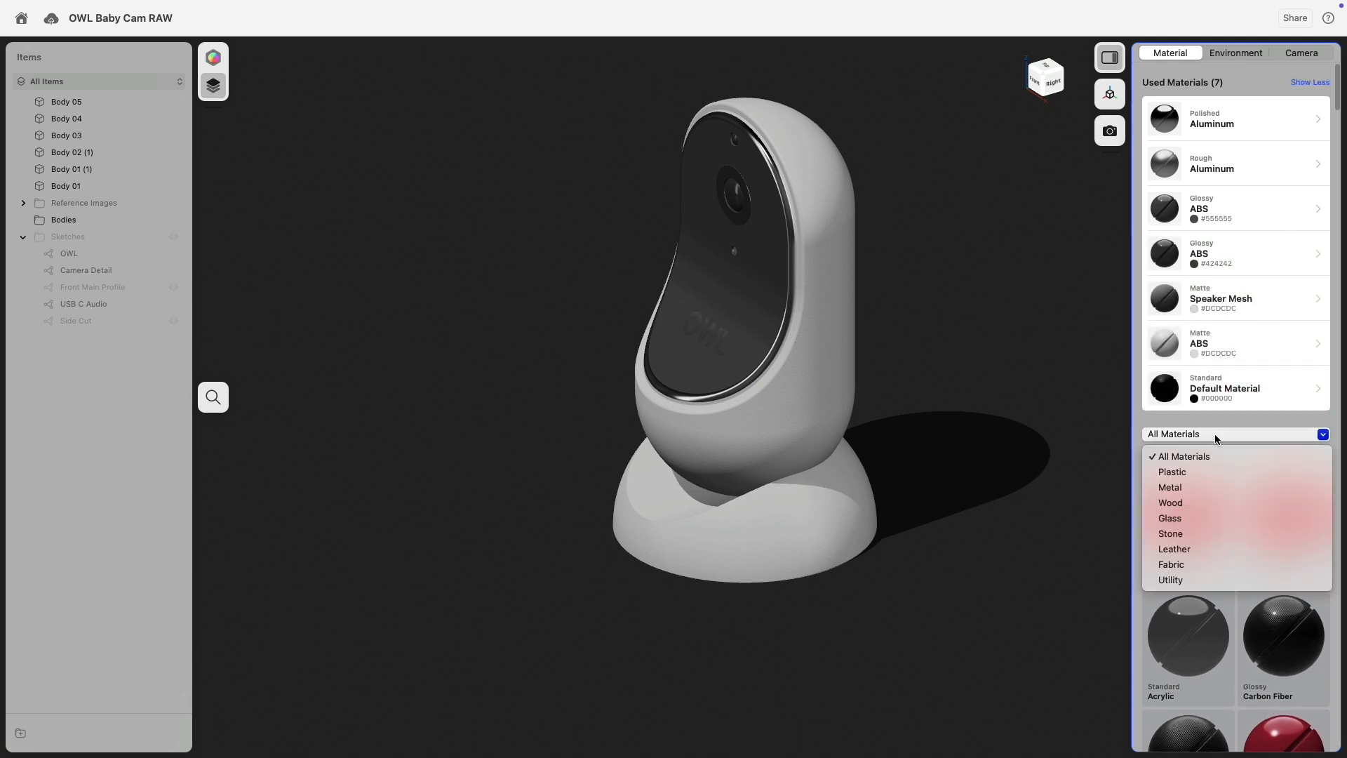
left_click(1205, 473)
scroll(1249, 507, "down", 10)
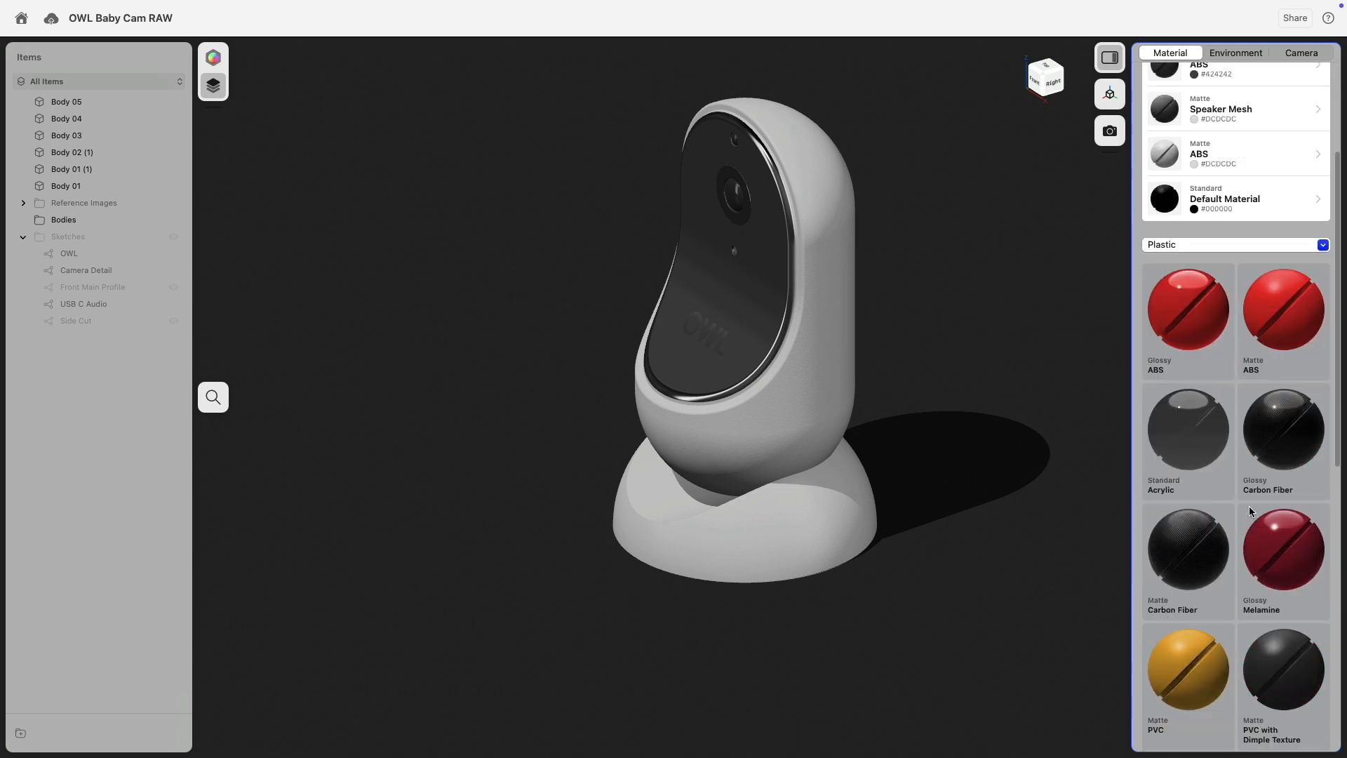
Drag Silicone Rubber onto the base insert and change its color to gray.
scroll(1249, 506, "down", 5)
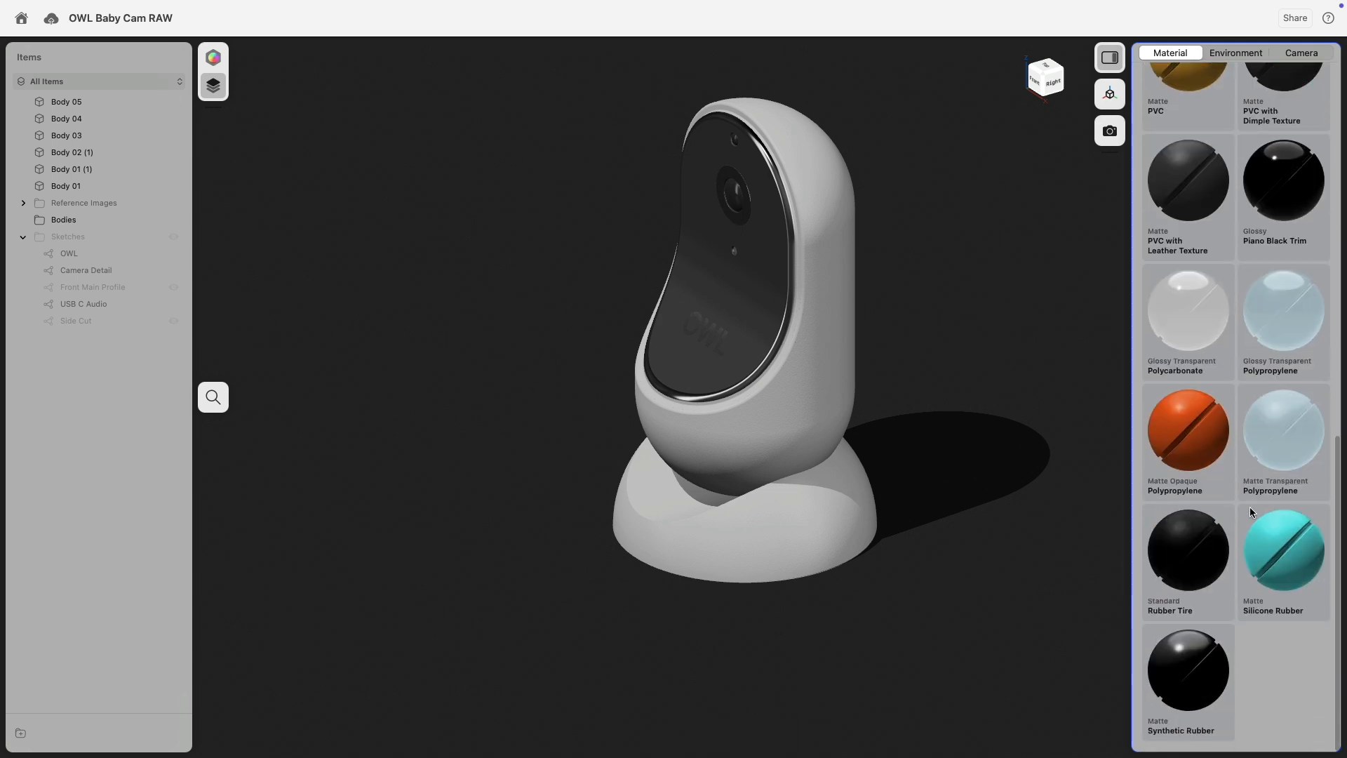
left_click_drag(1266, 526, 656, 510)
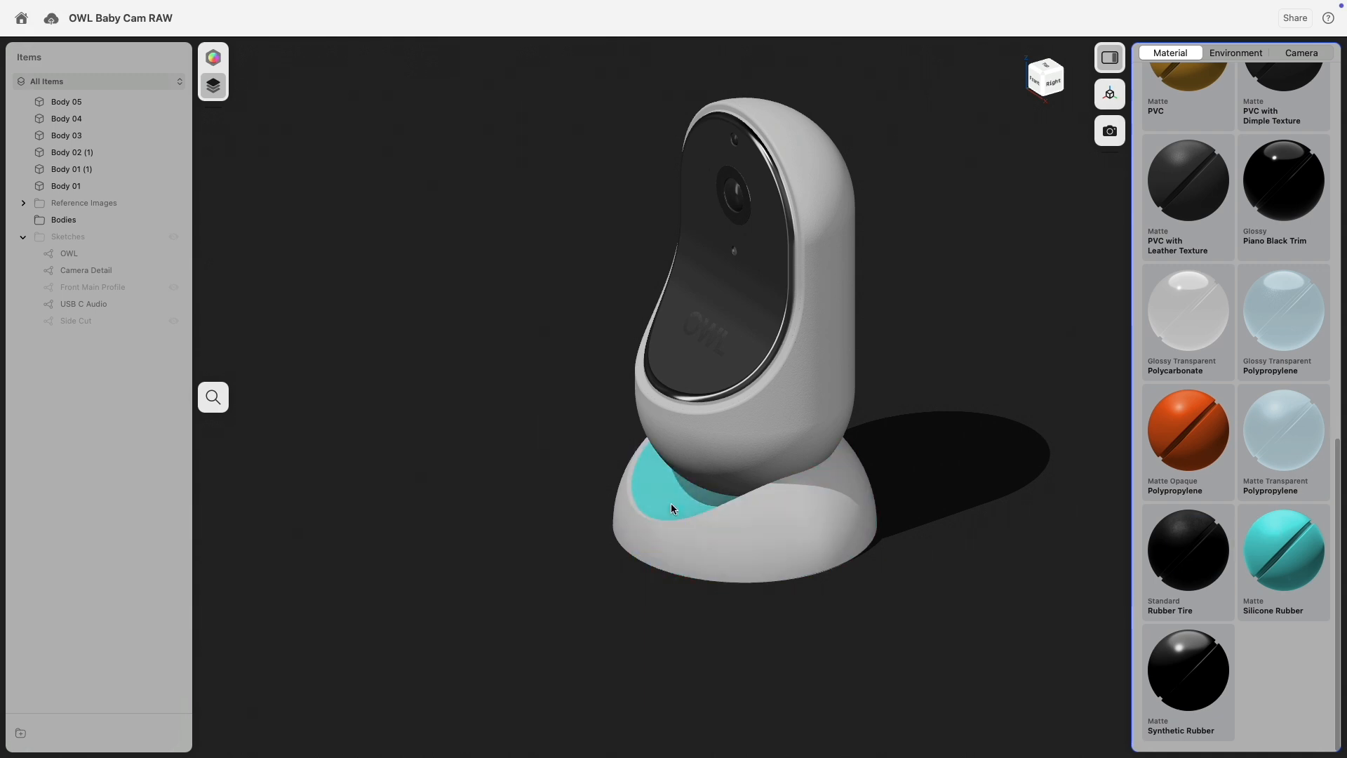
scroll(1229, 315, "up", 15)
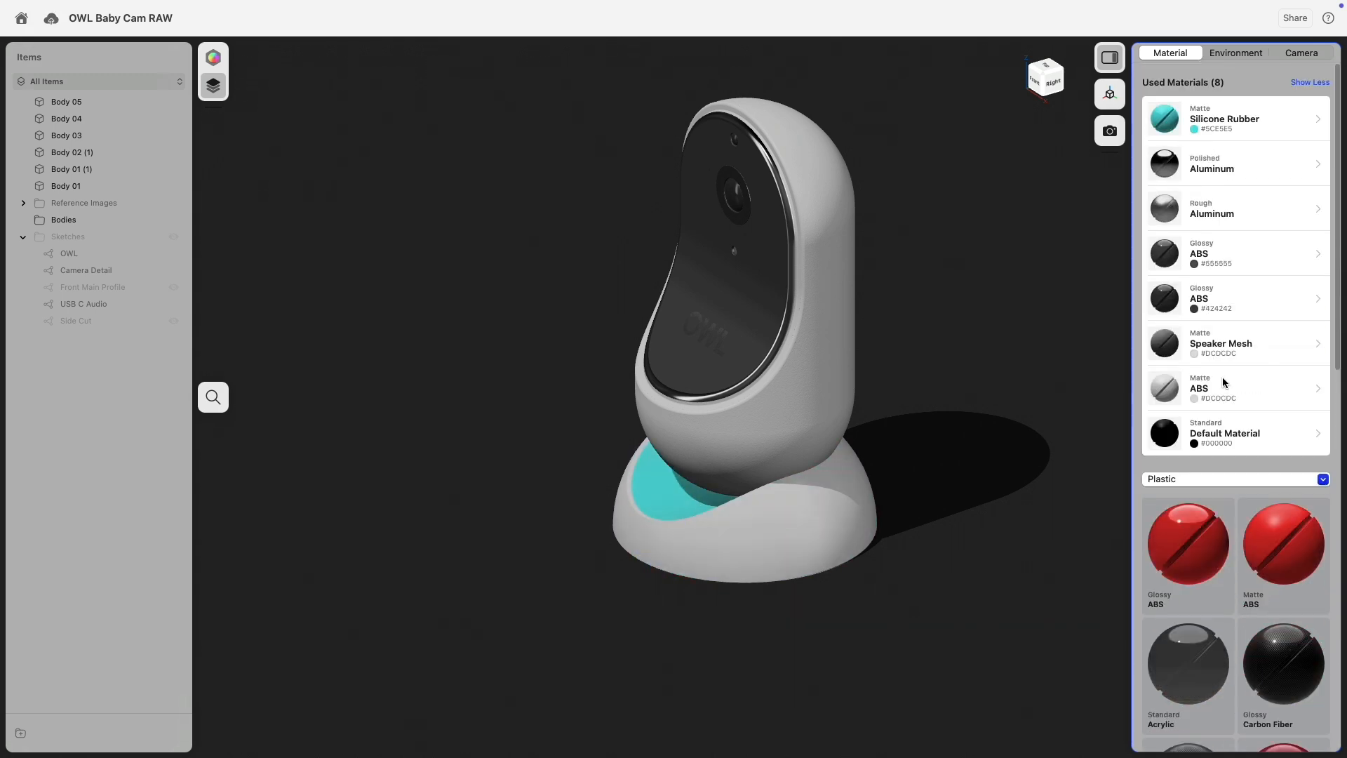
left_click(1163, 127)
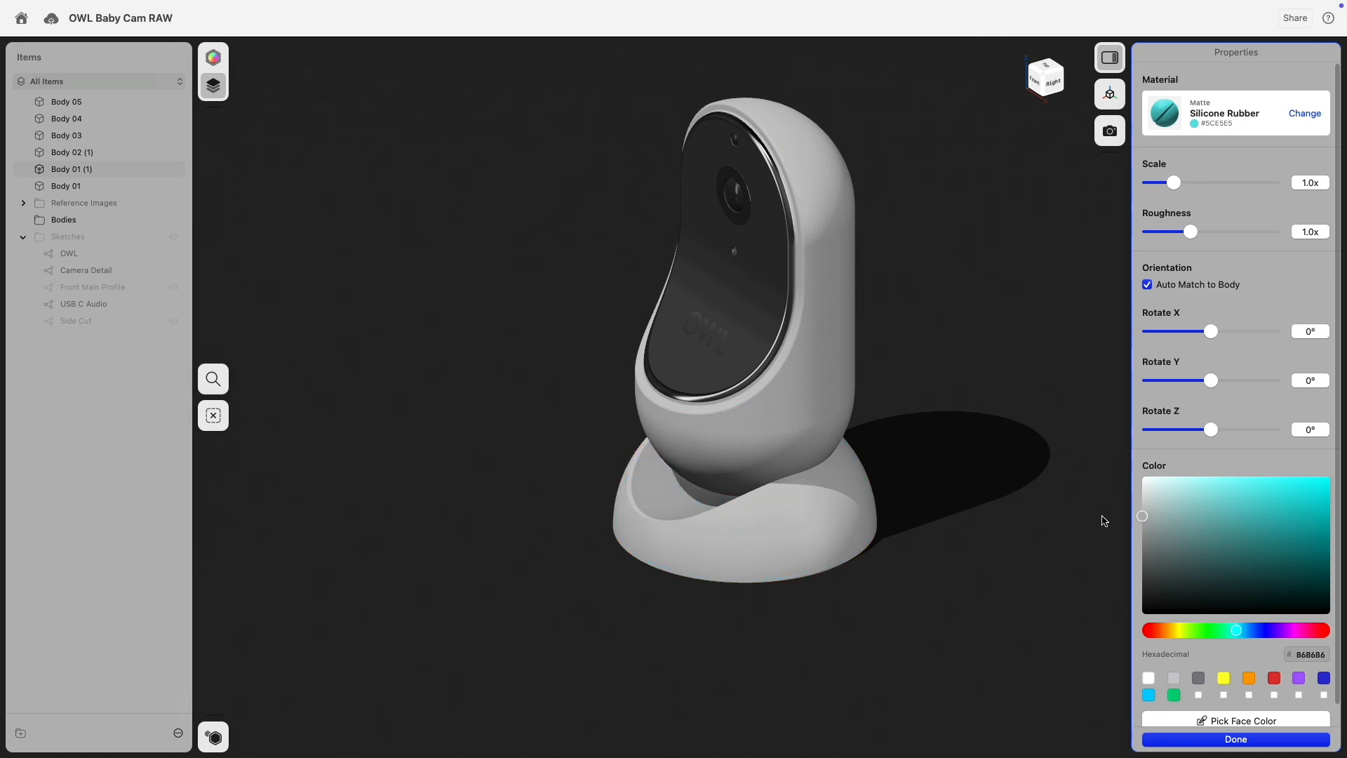
left_click(1022, 515)
Orbit the camera to inspect the gray silicone base from the front and left.
right_click_drag(982, 523, 1066, 504)
middle_click_drag(863, 503, 952, 411)
scroll(889, 403, "up", 5)
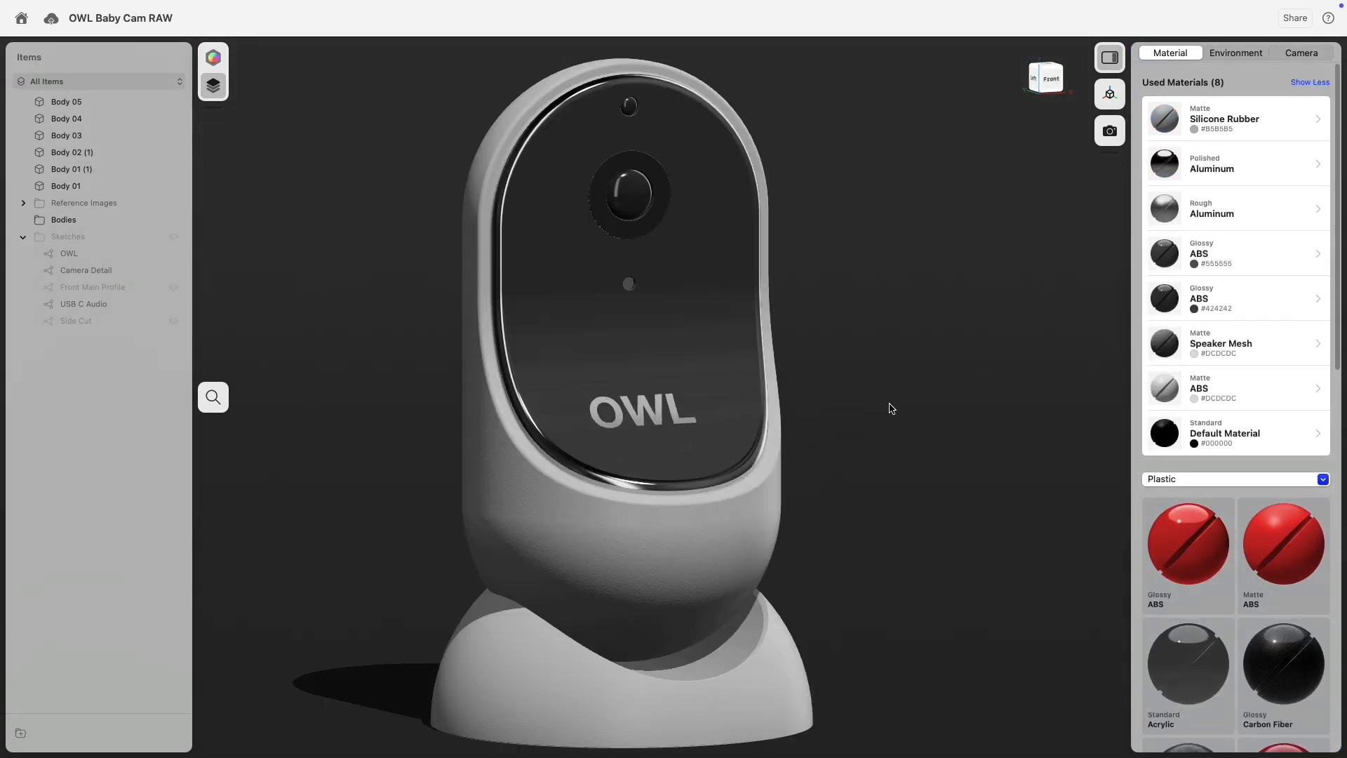
right_click_drag(888, 402, 1025, 165)
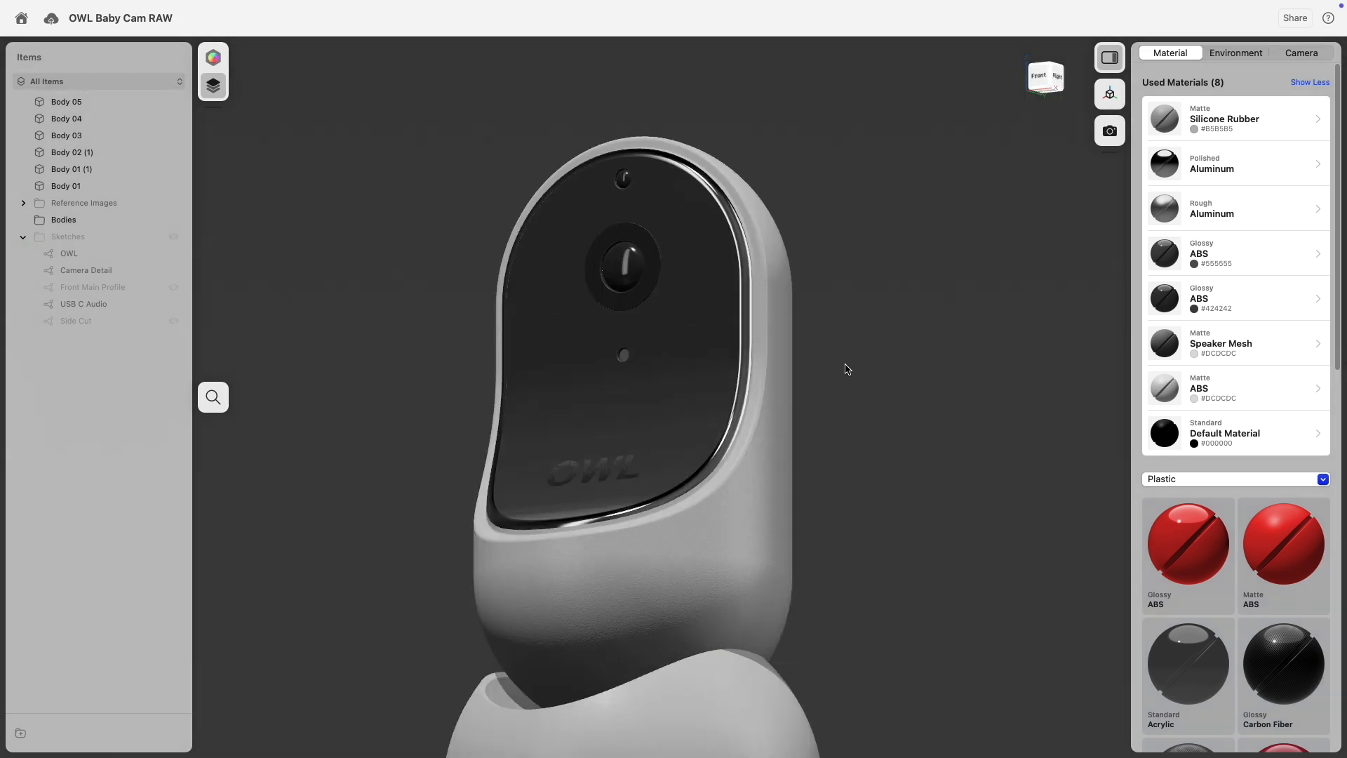
scroll(844, 372, "down", 4)
mouse_move(847, 377)
right_mouse_down()
mouse_move(806, 403)
mouse_move(776, 457)
mouse_move(809, 406)
mouse_move(845, 385)
right_mouse_up()
middle_click_drag(845, 385, 927, 355)
scroll(875, 376, "up", 3)
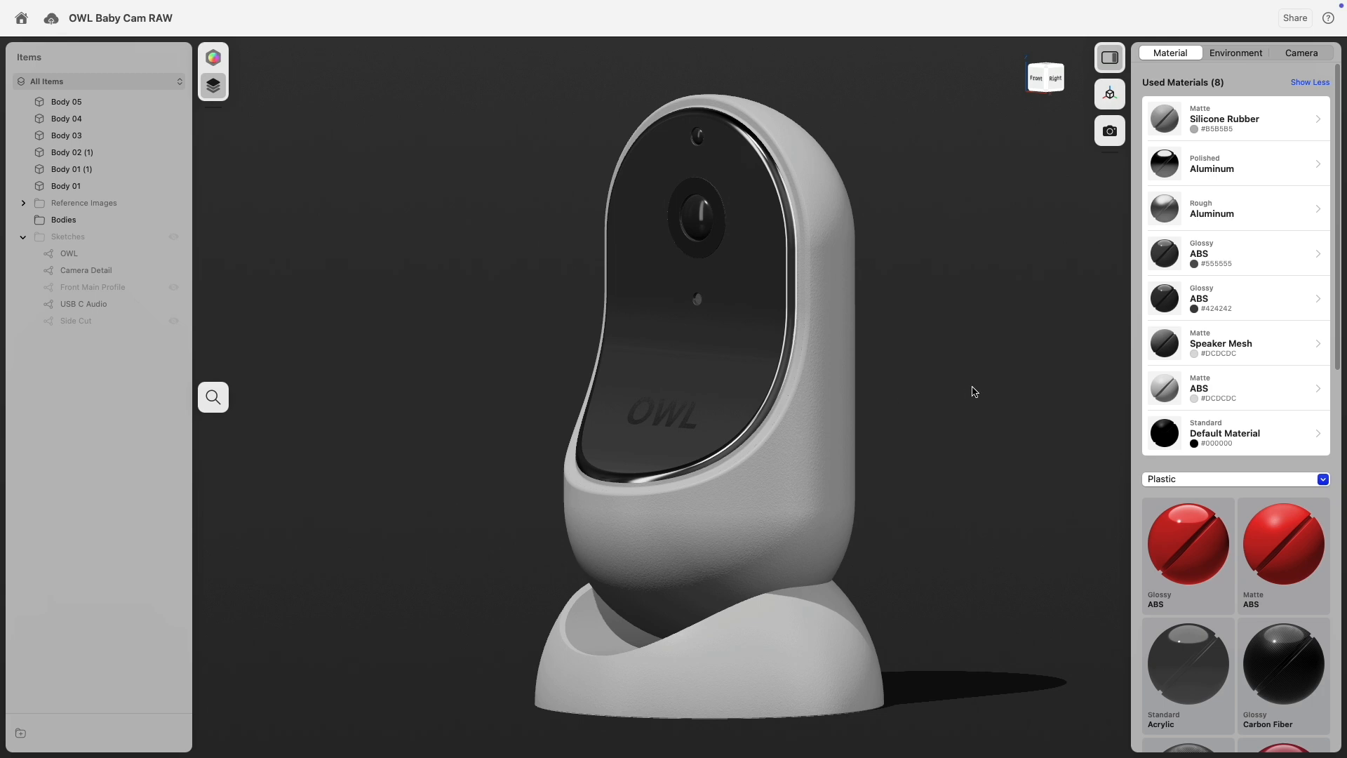
Apply Polished Aluminum to the rim beside the front panel.
scroll(643, 411, "up", 10)
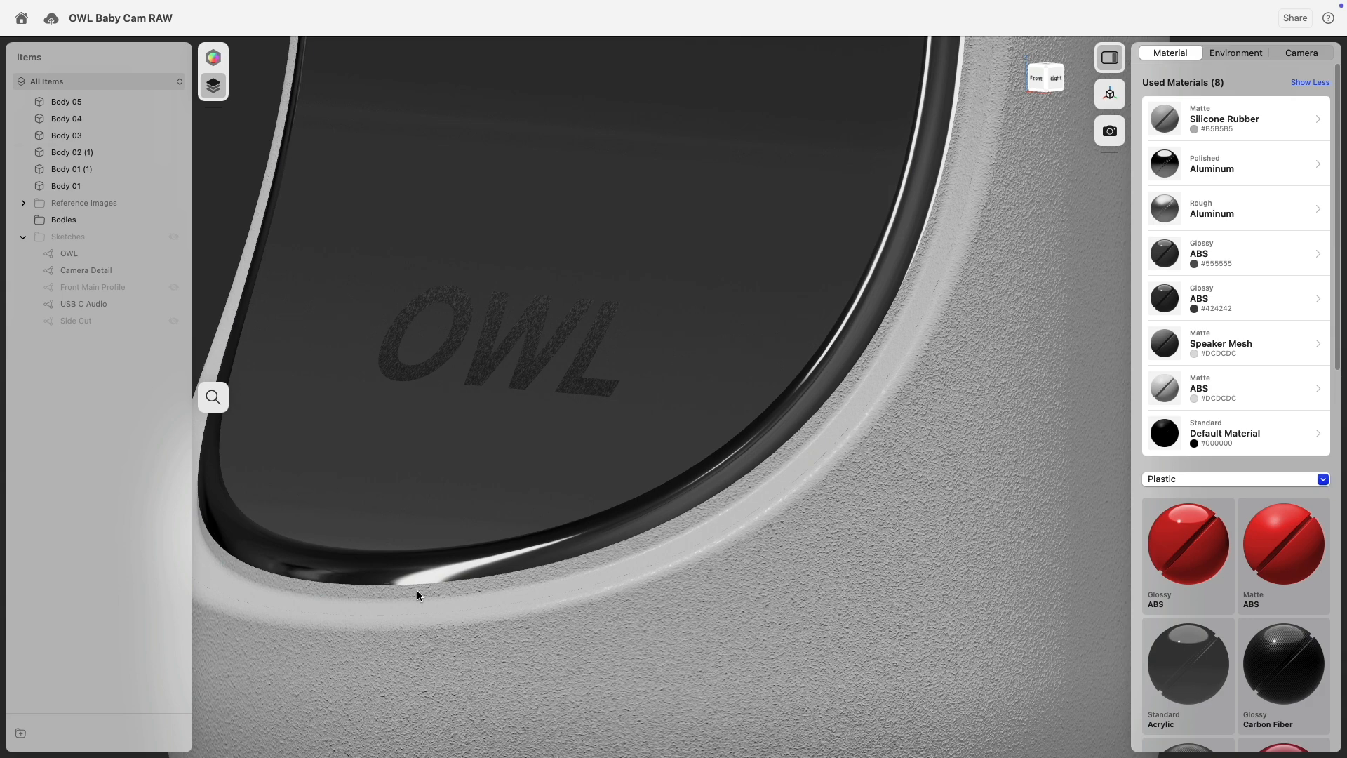
left_click(417, 591)
scroll(688, 502, "down", 10)
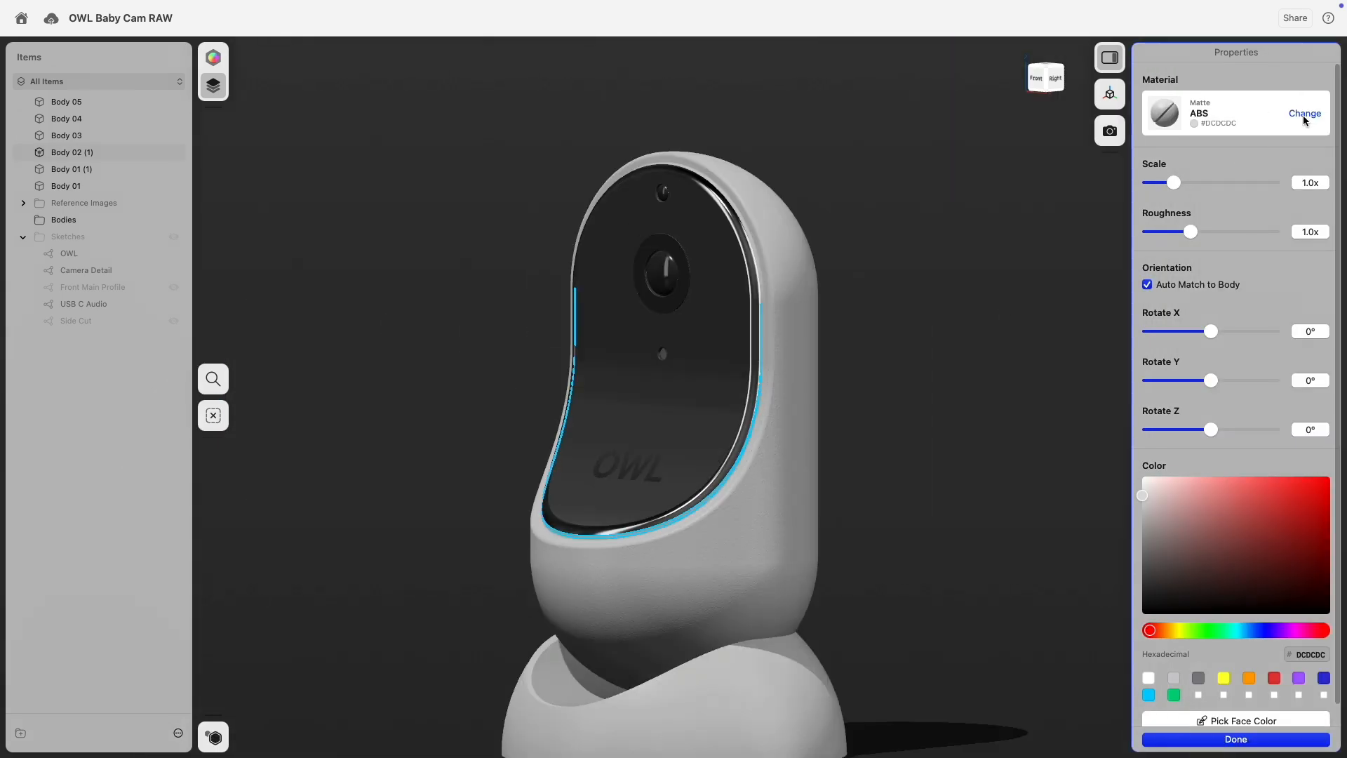
left_click(1304, 116)
left_click(1285, 200)
left_click(1019, 360)
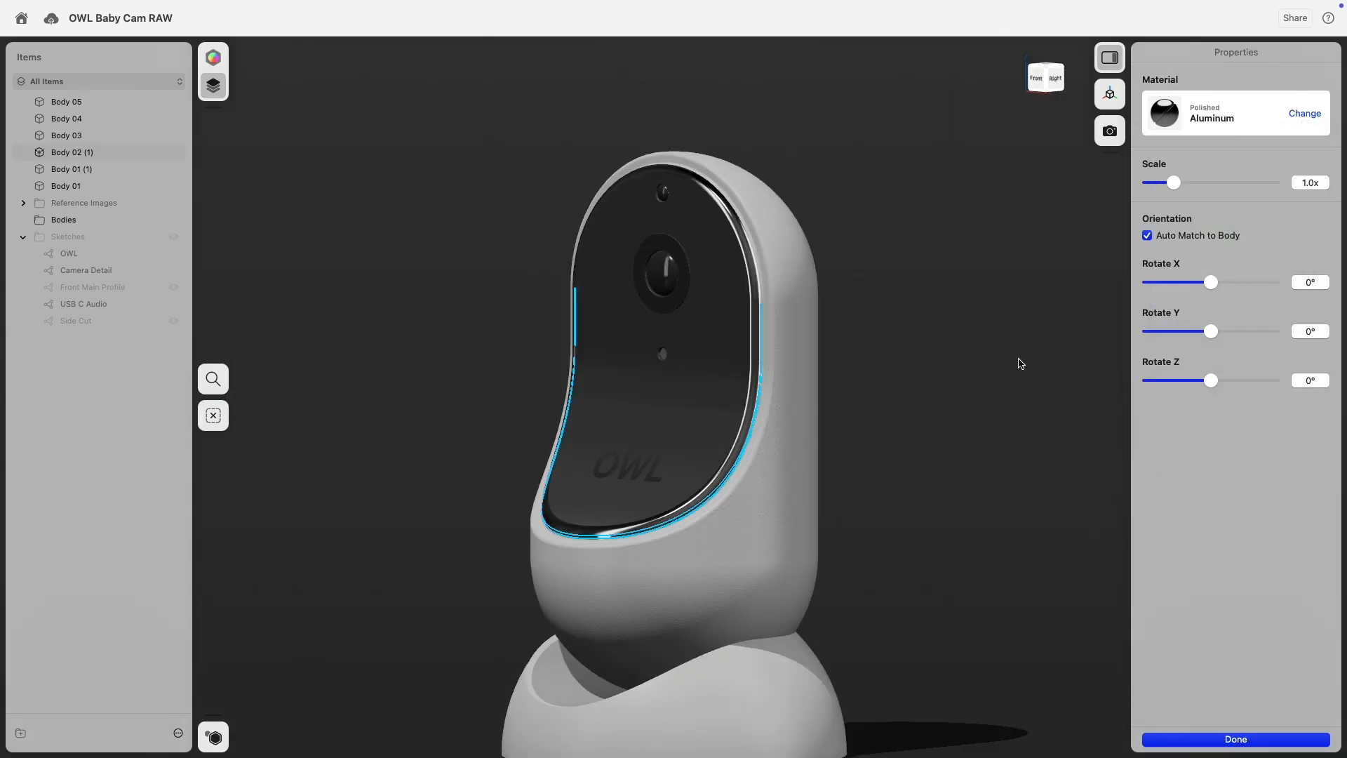
left_click(1014, 361)
right_click_drag(925, 330, 898, 369)
scroll(761, 256, "up", 10)
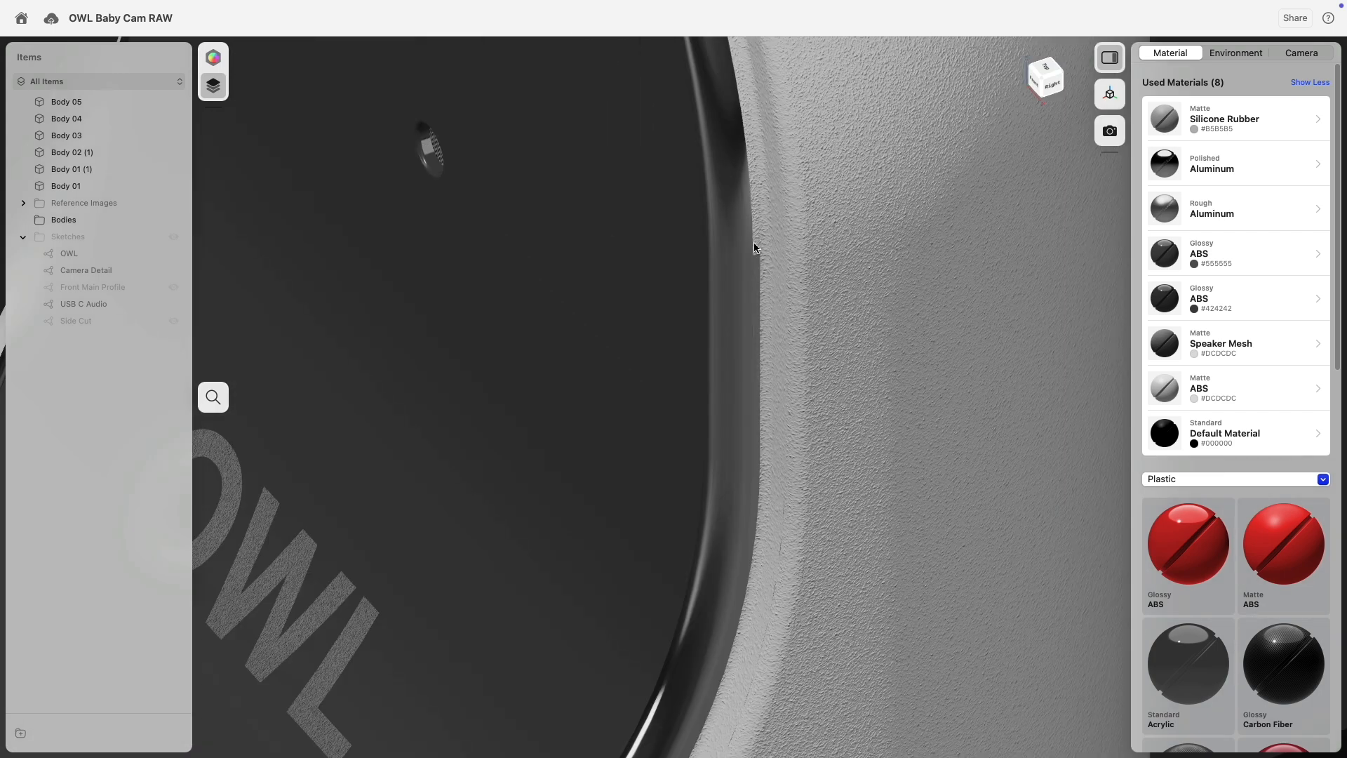
Apply Polished Aluminum to a second face of the front rim and deselect.
left_click(754, 243)
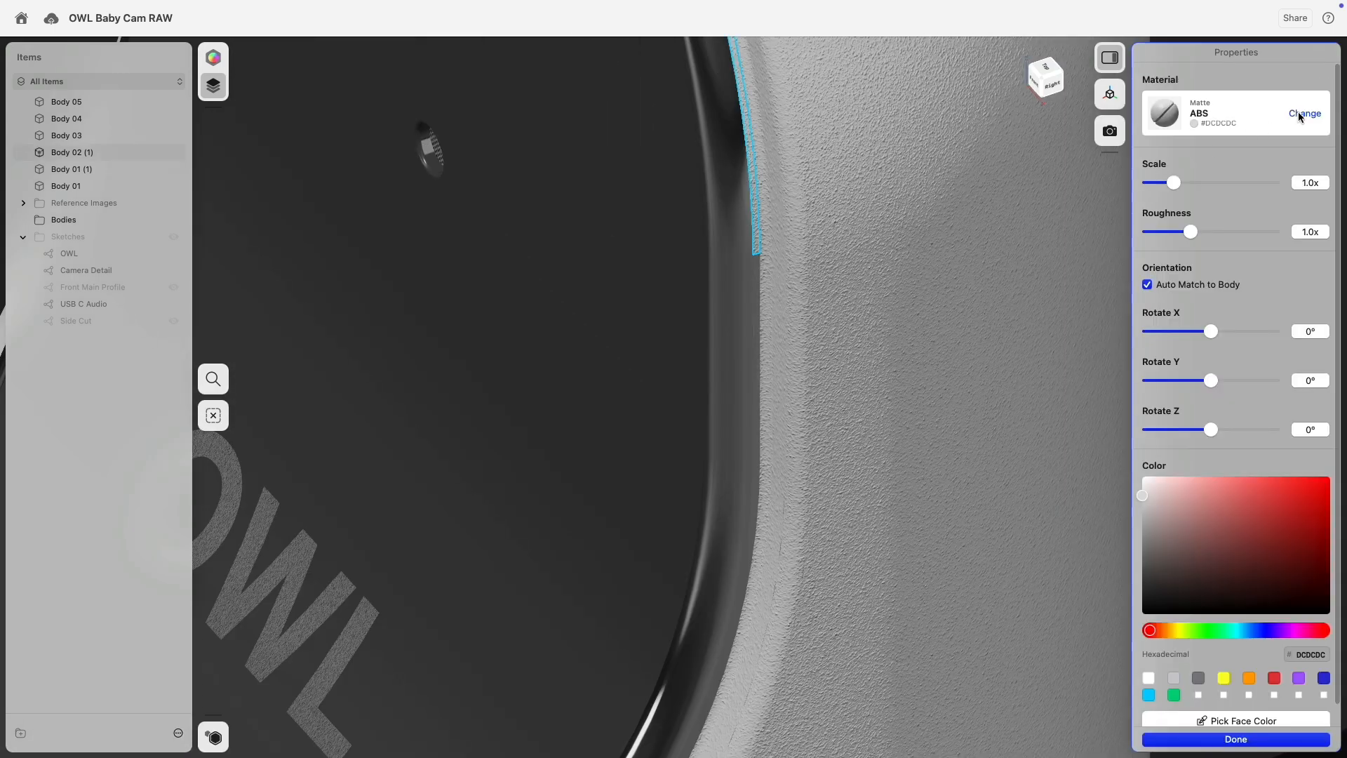
left_click(1298, 114)
left_click(1283, 211)
scroll(1004, 348, "down", 10)
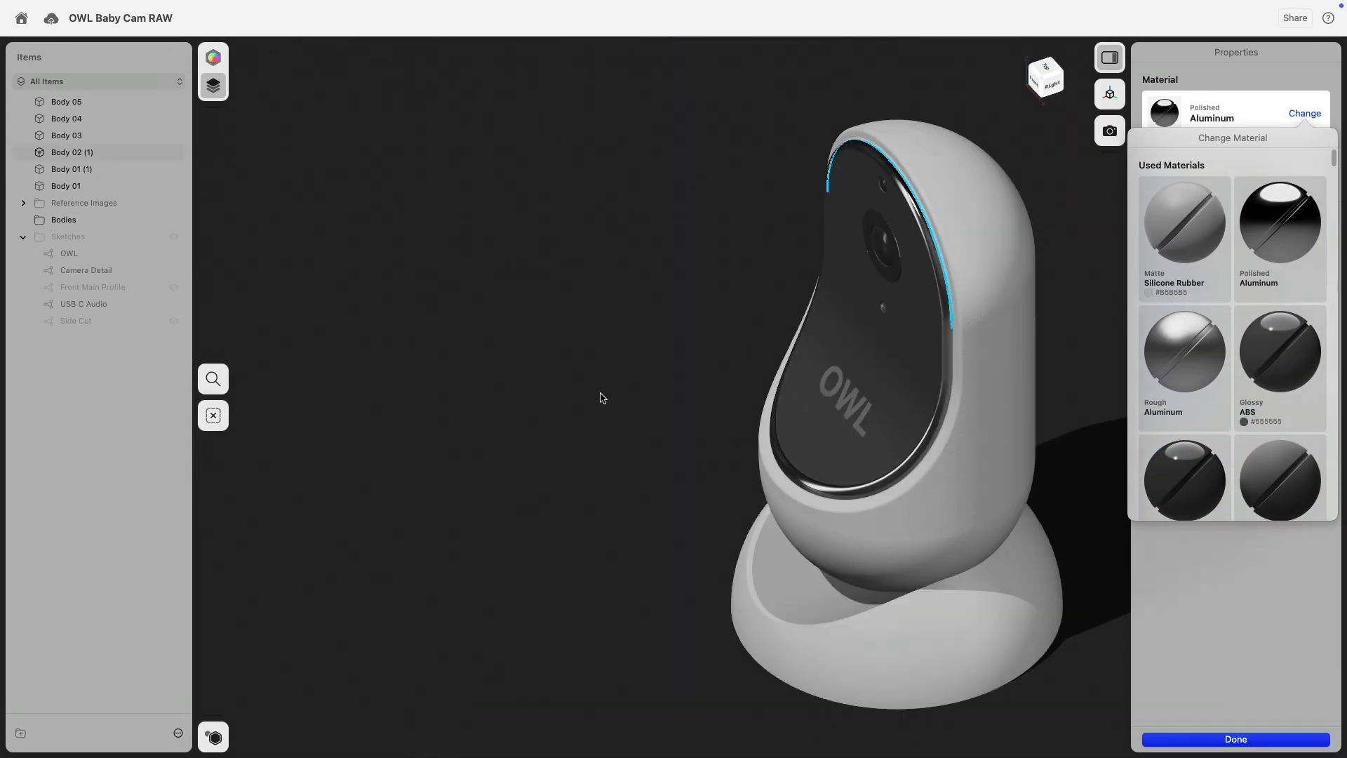
left_click(600, 394)
left_click(597, 419)
Orbit and zoom in on the lens area, then zoom back out.
right_click_drag(586, 498, 664, 291)
middle_click_drag(665, 282, 460, 468)
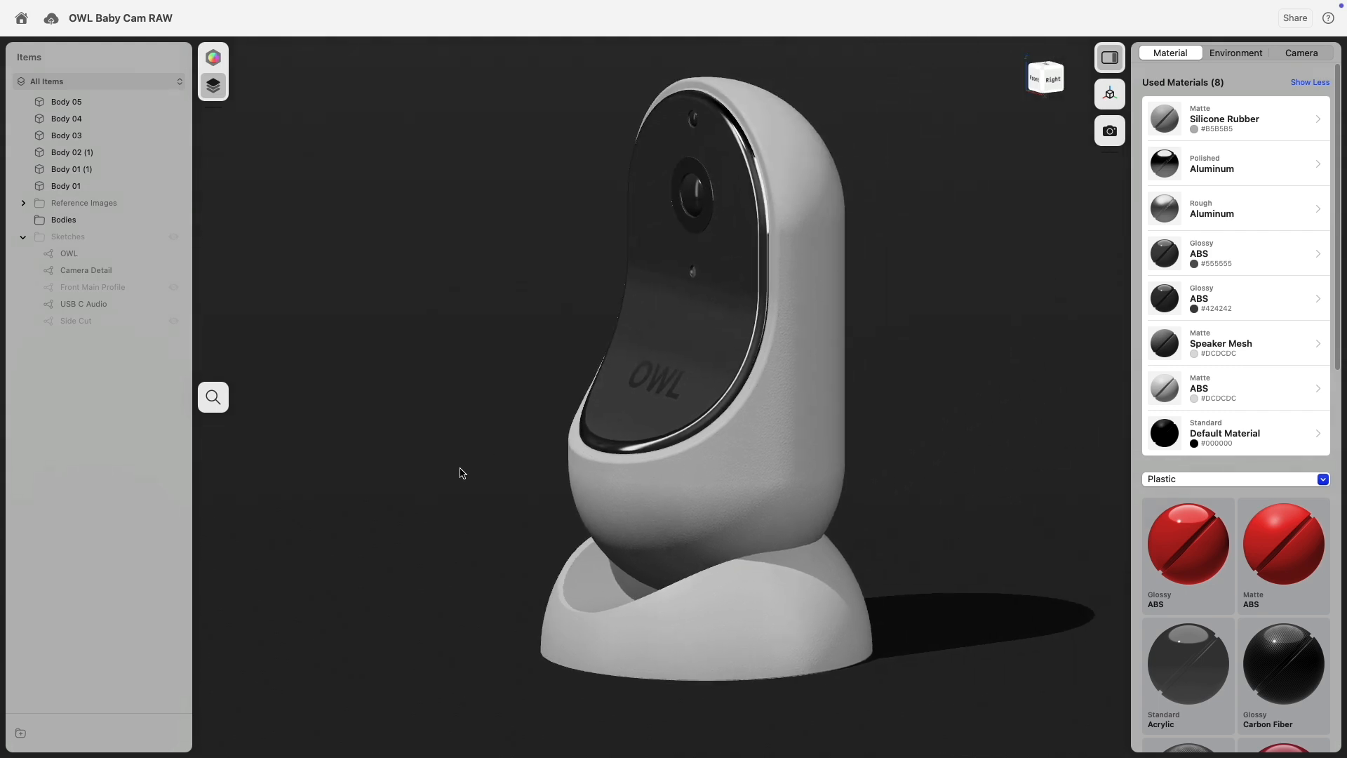
right_click_drag(1023, 319, 1038, 305)
middle_click_drag(995, 258, 962, 307)
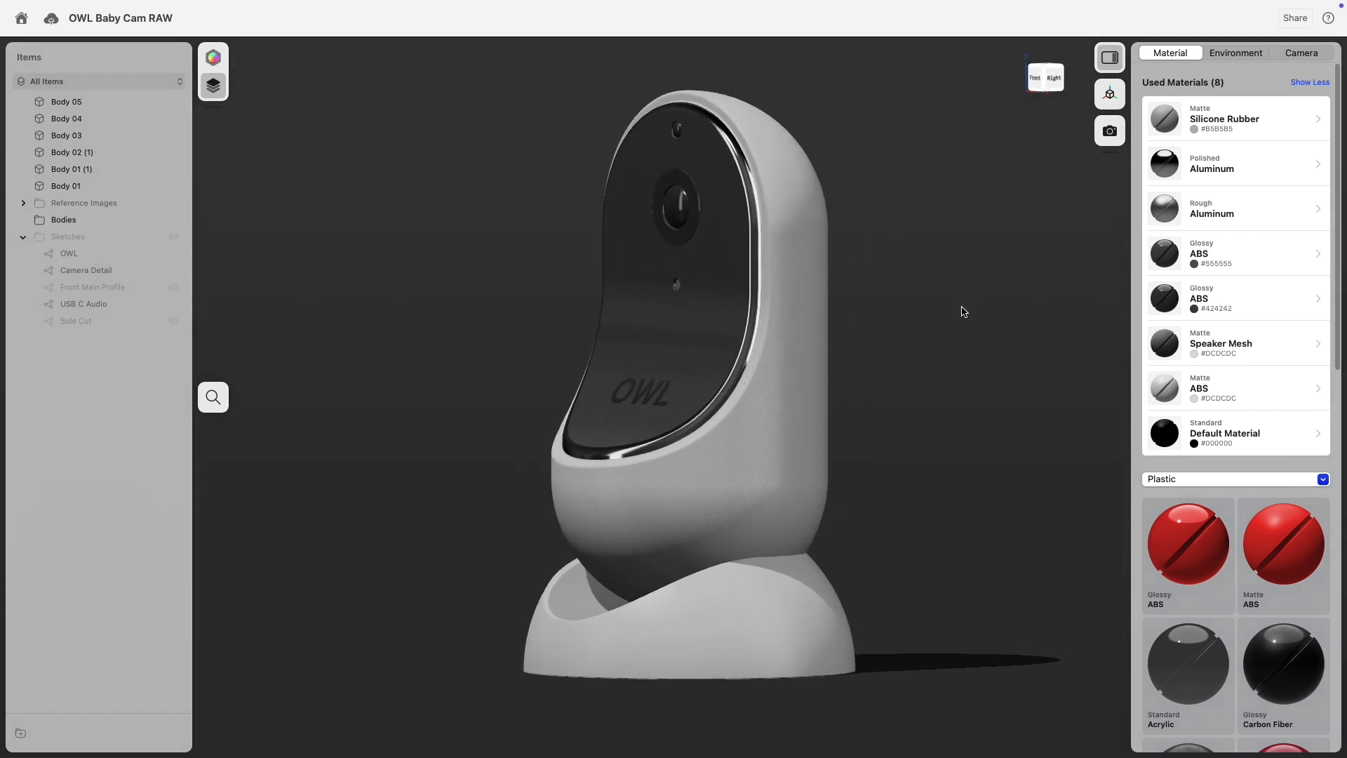
scroll(828, 197, "up", 5)
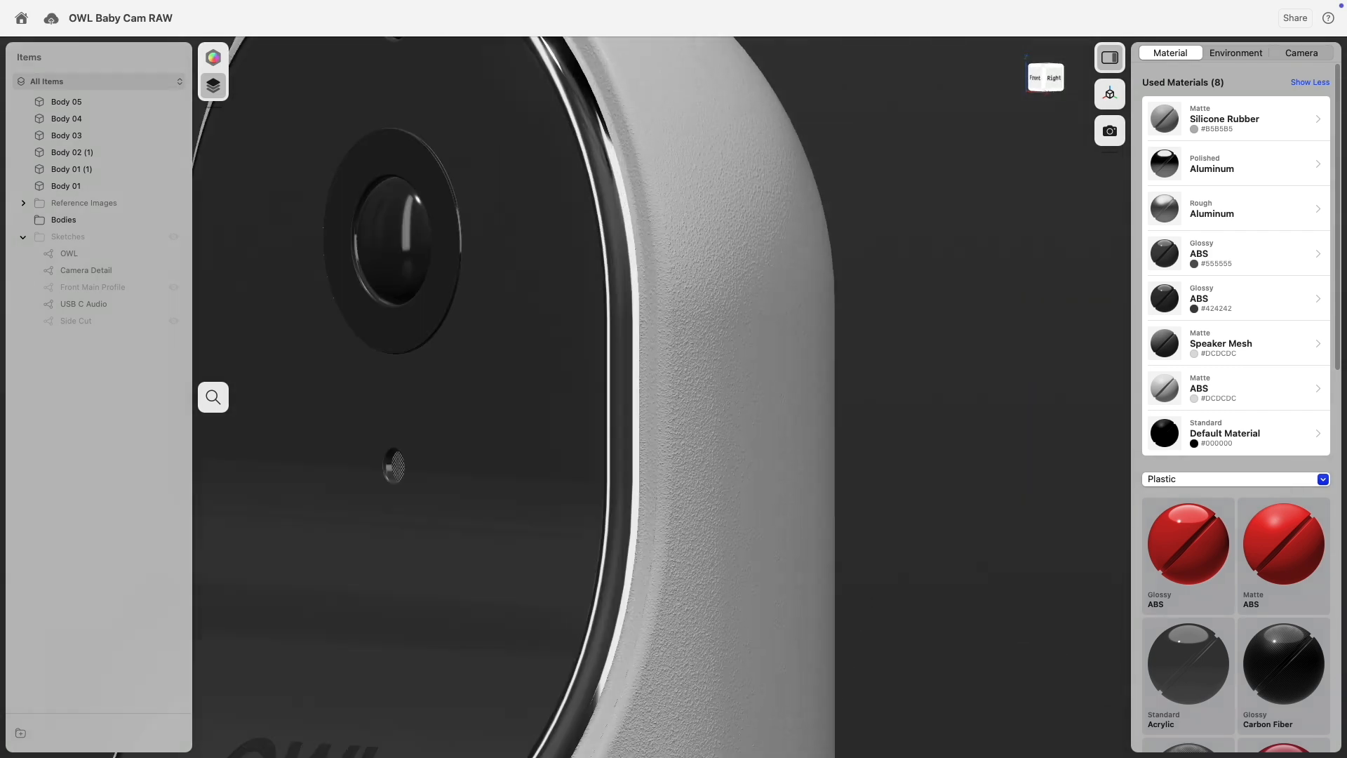
scroll(792, 280, "down", 5)
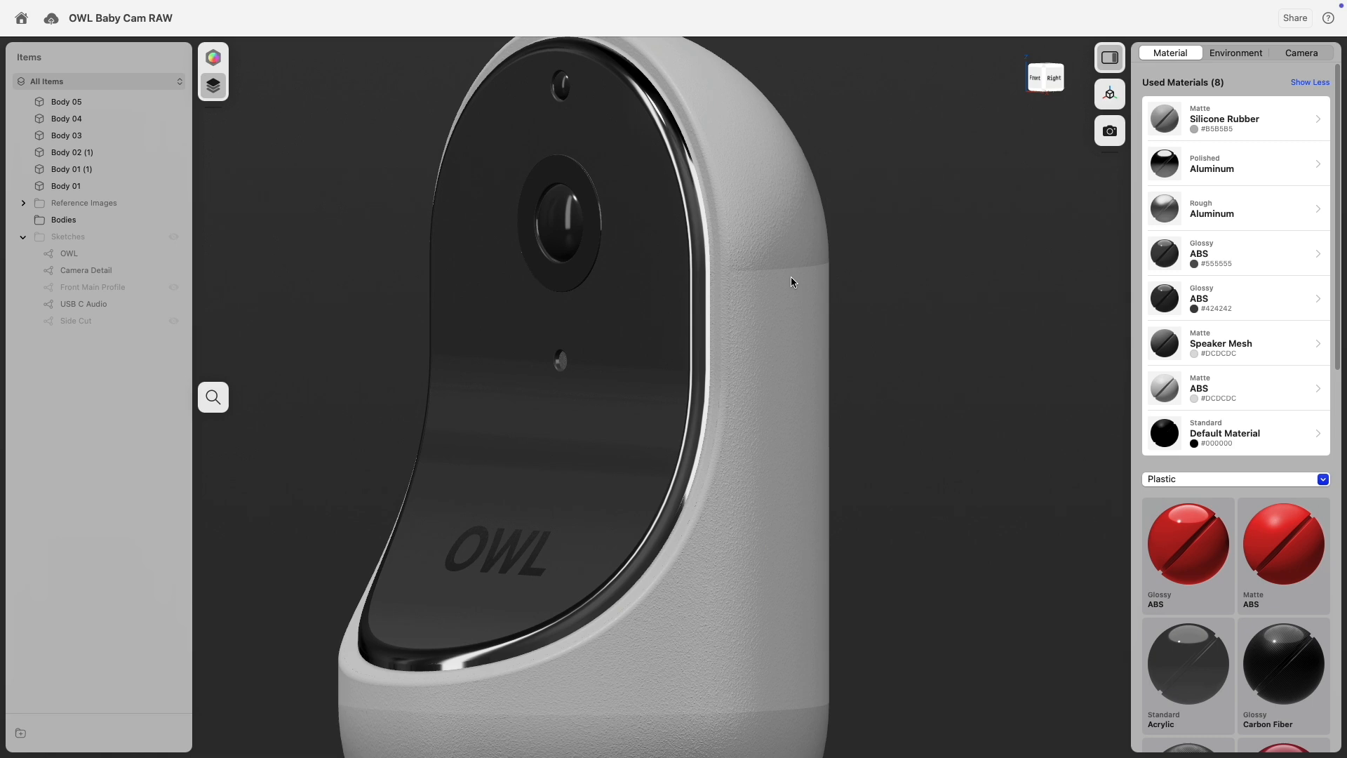
scroll(989, 401, "down", 4)
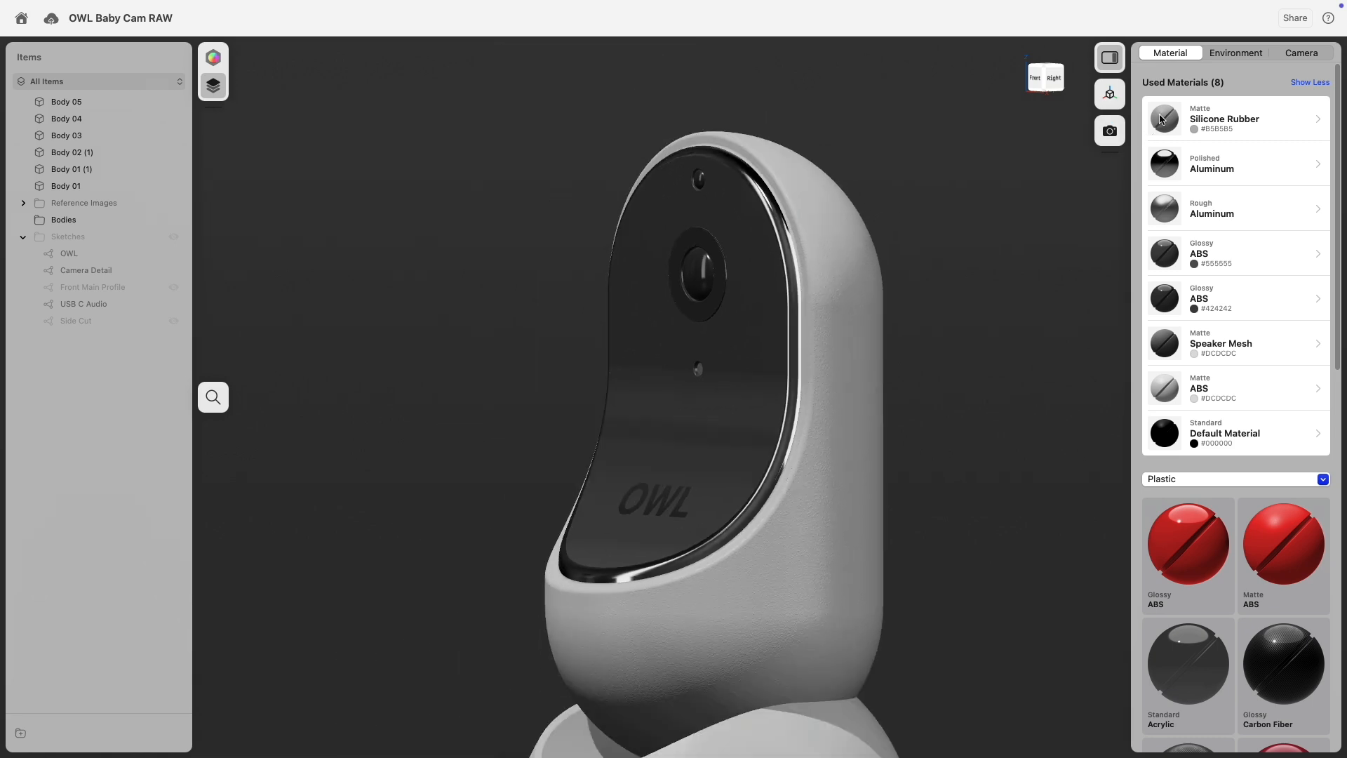
Preview Glossy ABS, Glossy Melamine and Matte Carbon Fiber in place of the shell's Matte ABS.
left_click(1165, 390)
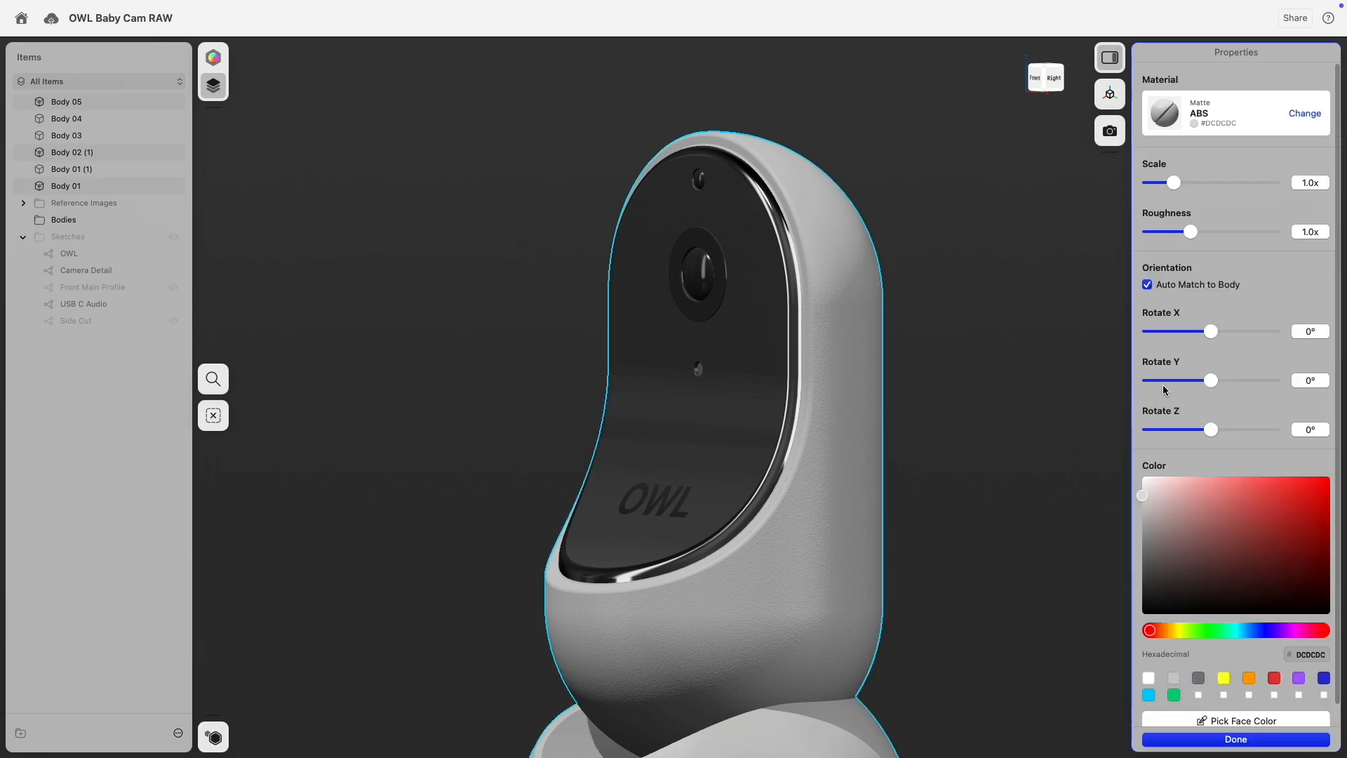
left_click(1305, 115)
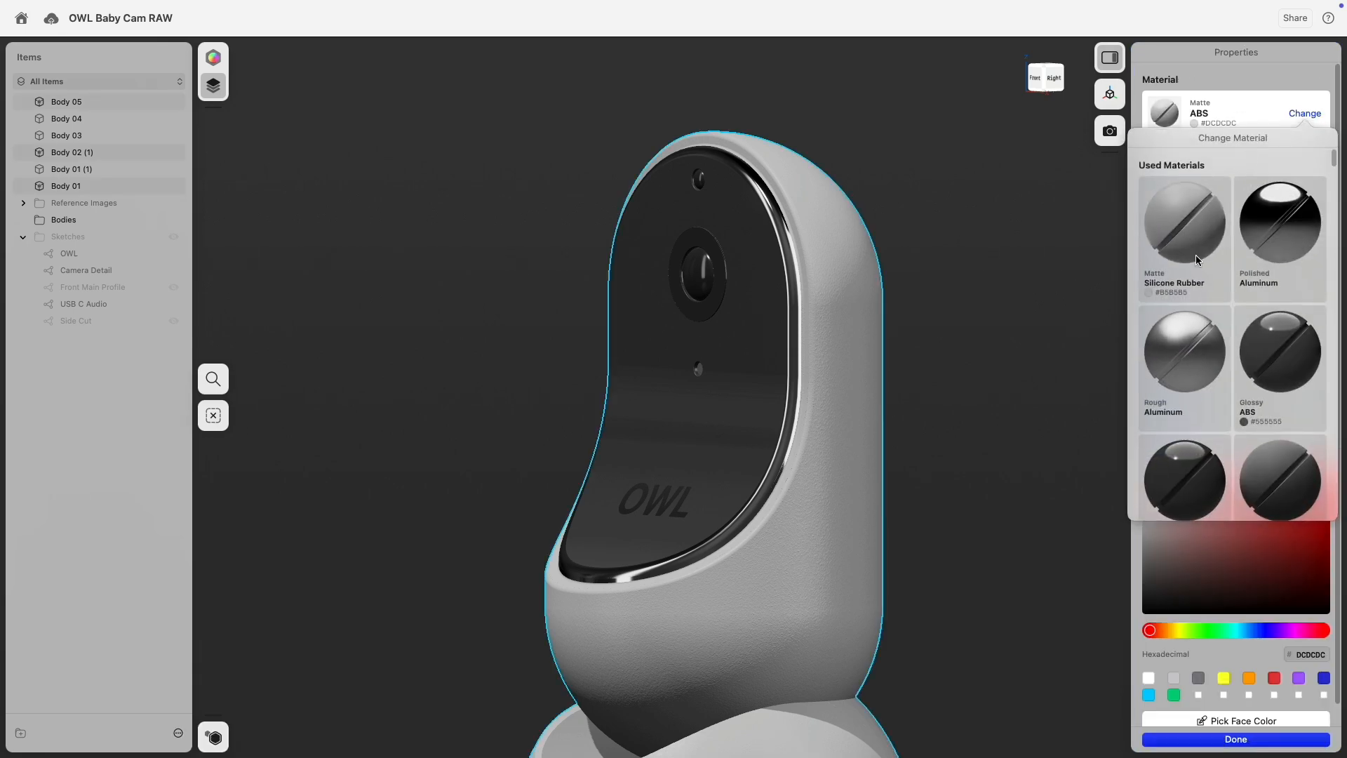
scroll(1194, 317, "down", 6)
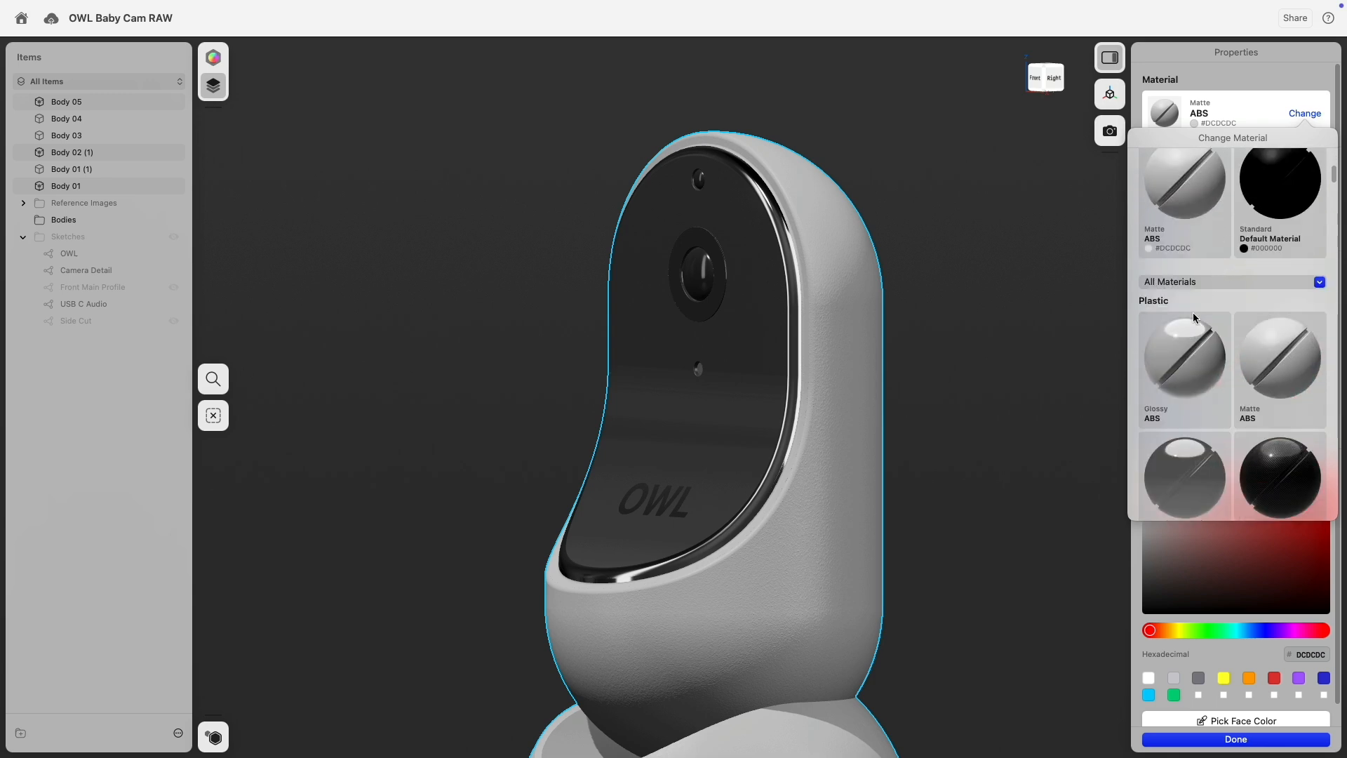
left_click(1187, 337)
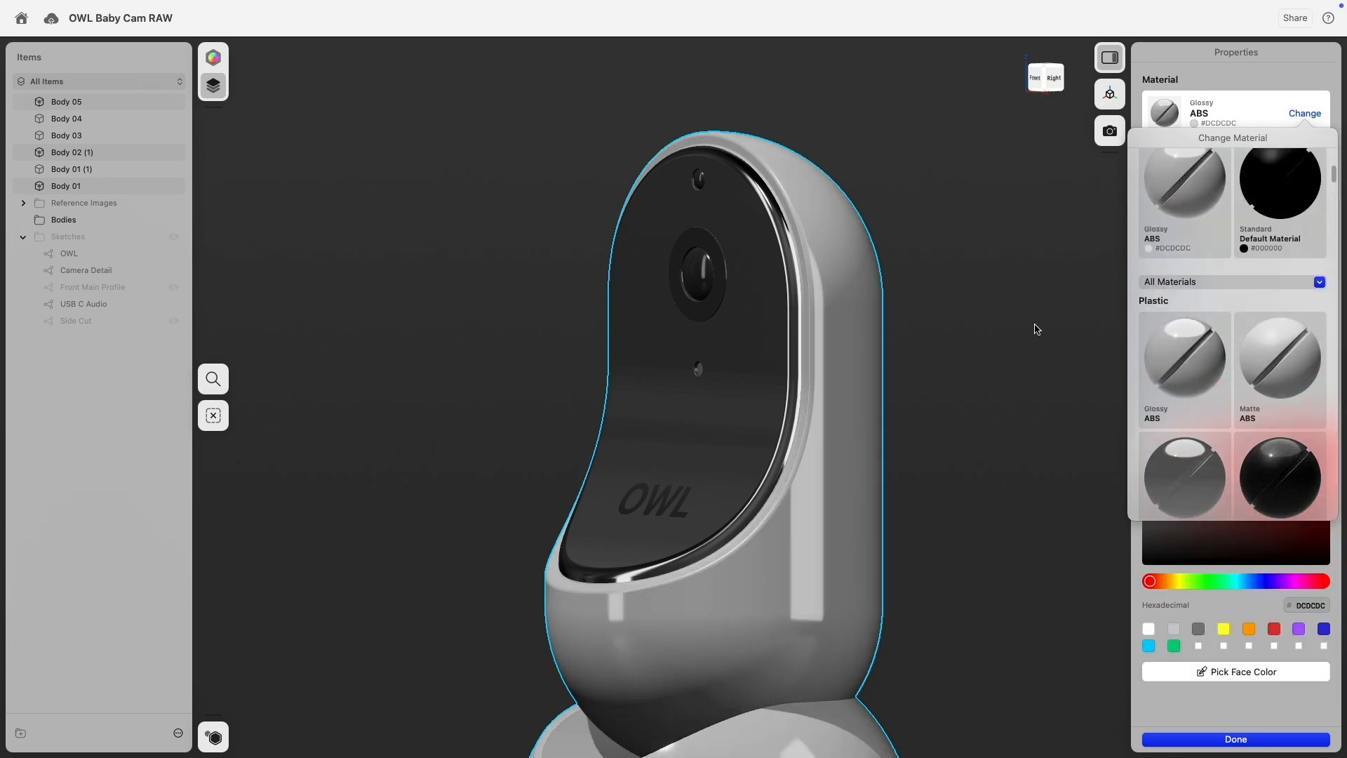
scroll(1265, 363, "down", 5)
left_click(1265, 362)
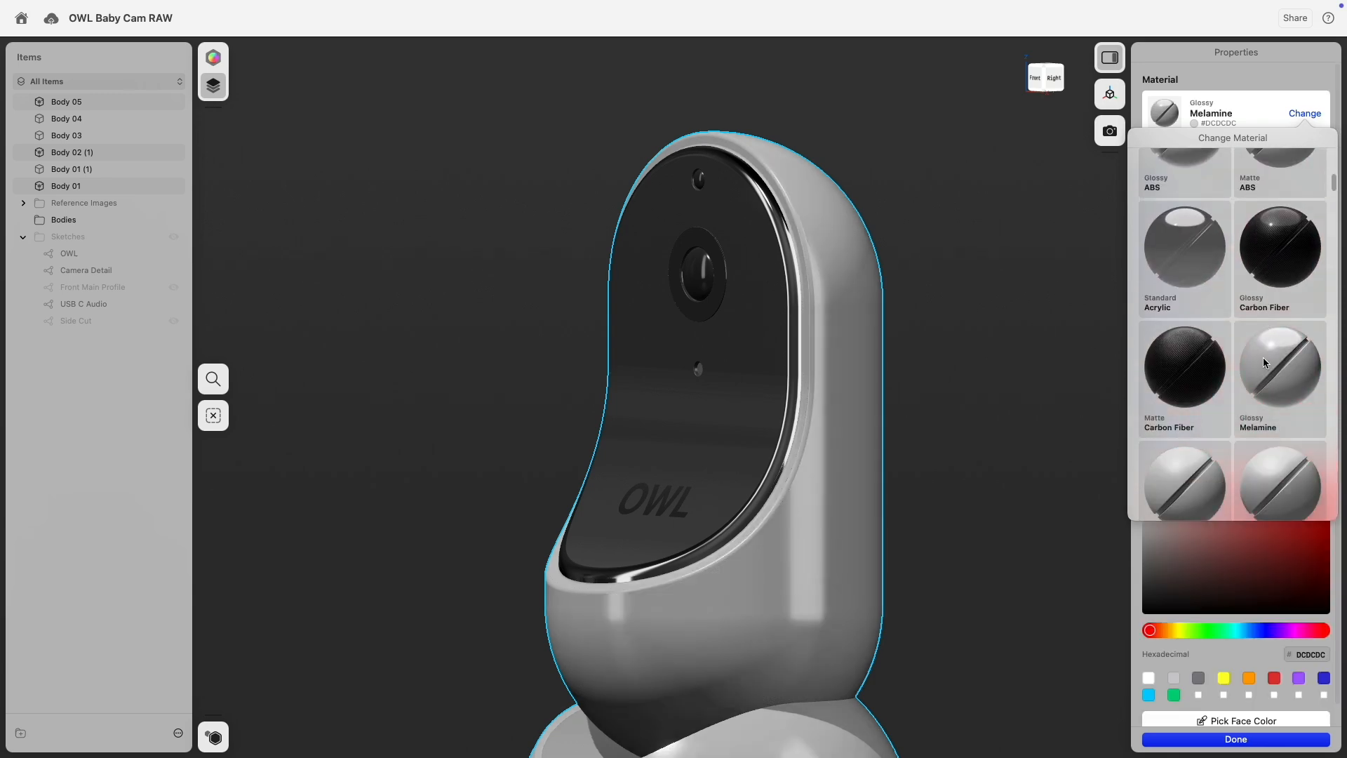
left_click(1192, 358)
Try dark red Glossy Melamine and PVC with Leather Texture on the shell.
scroll(1191, 356, "down", 2)
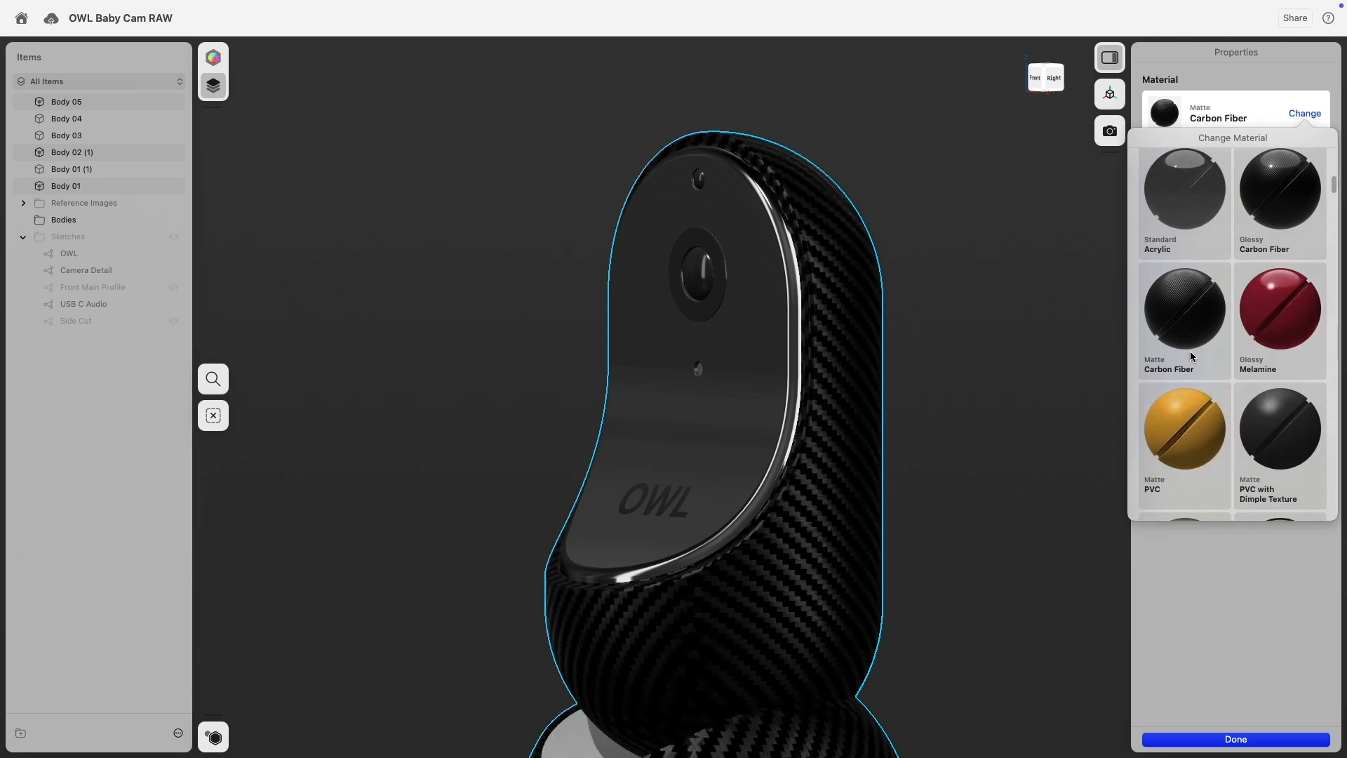
scroll(1214, 372, "up", 3)
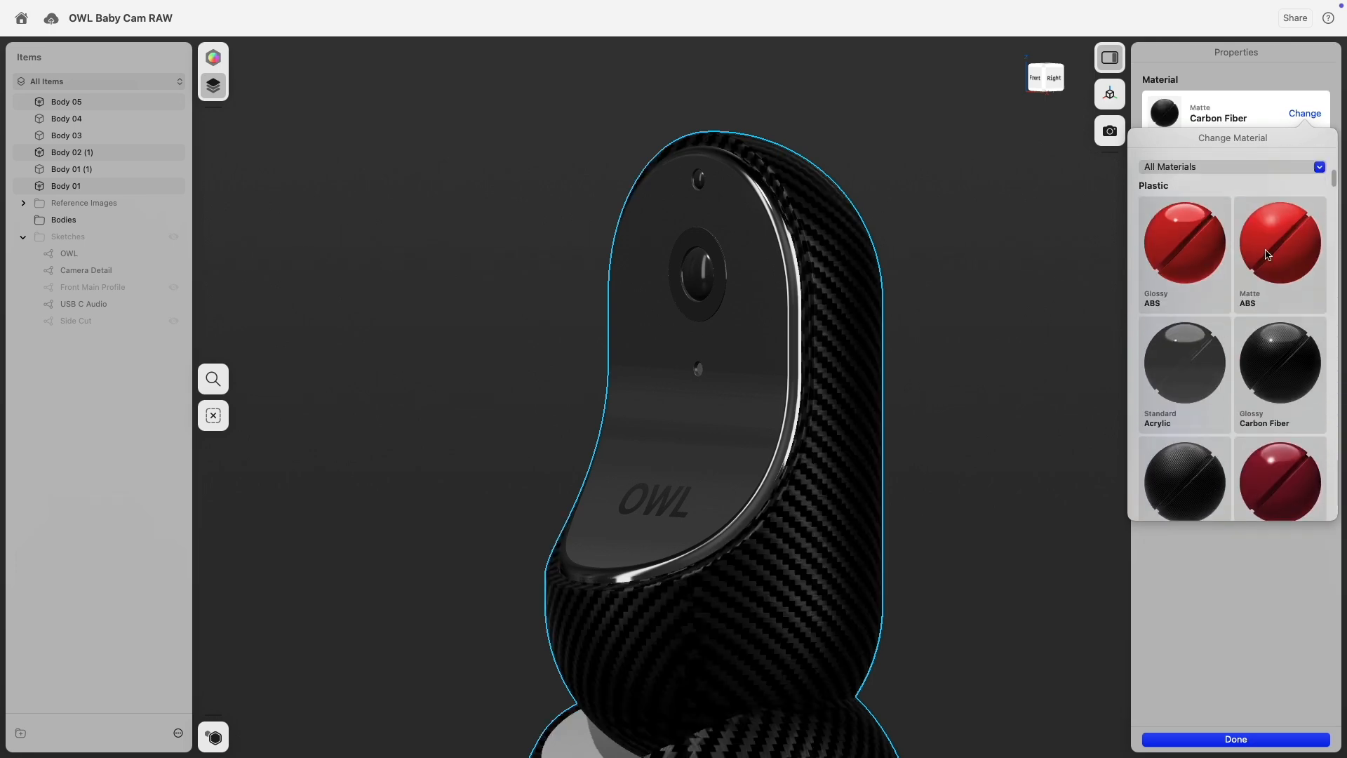
scroll(1274, 393, "down", 1)
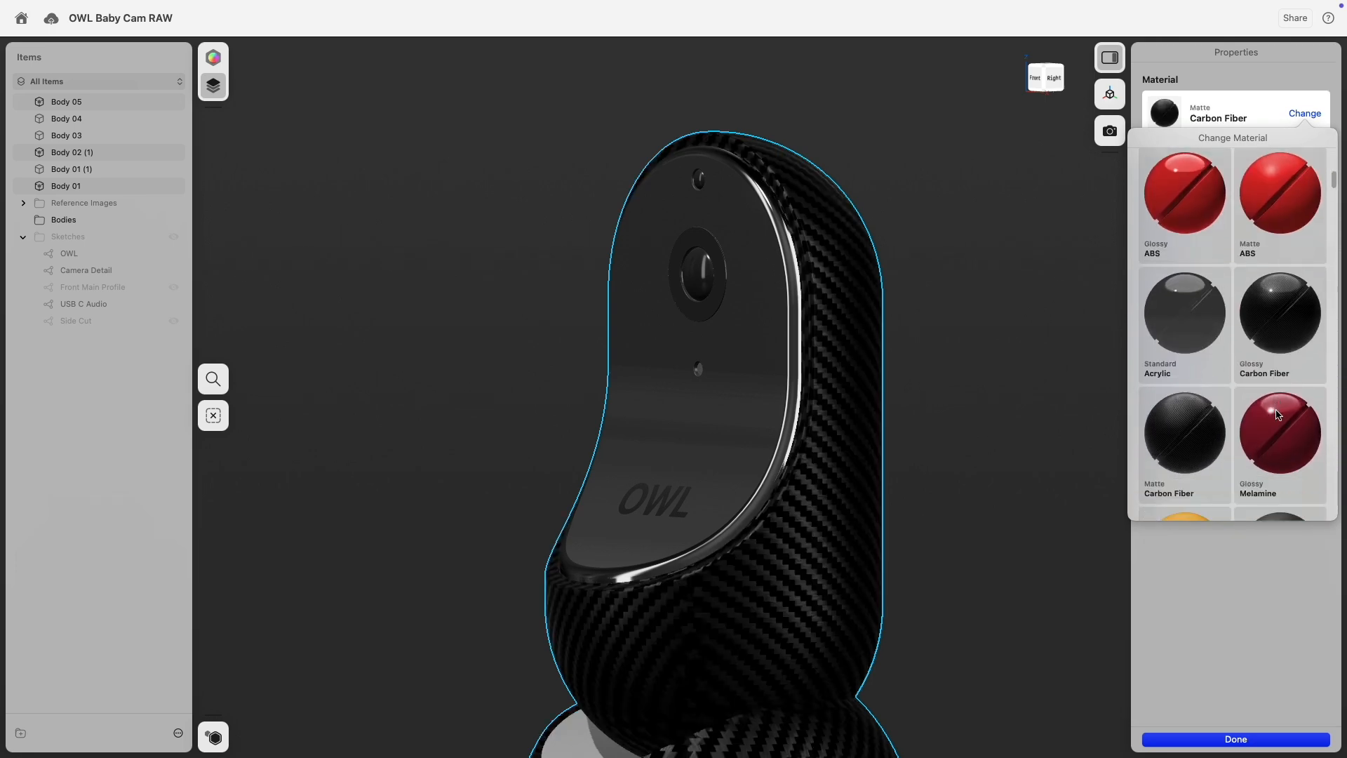
left_click(1277, 415)
scroll(1275, 412, "down", 5)
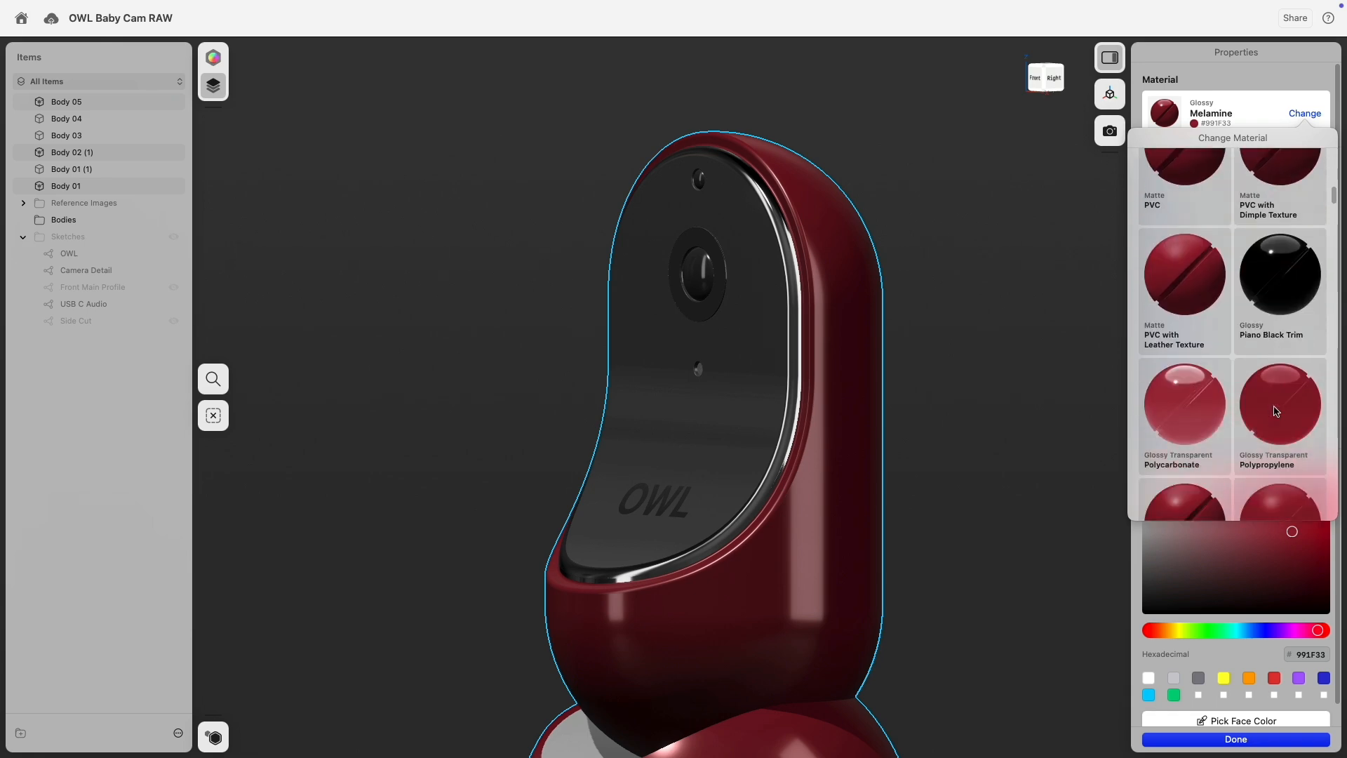
scroll(1186, 302, "down", 1)
left_click(1188, 285)
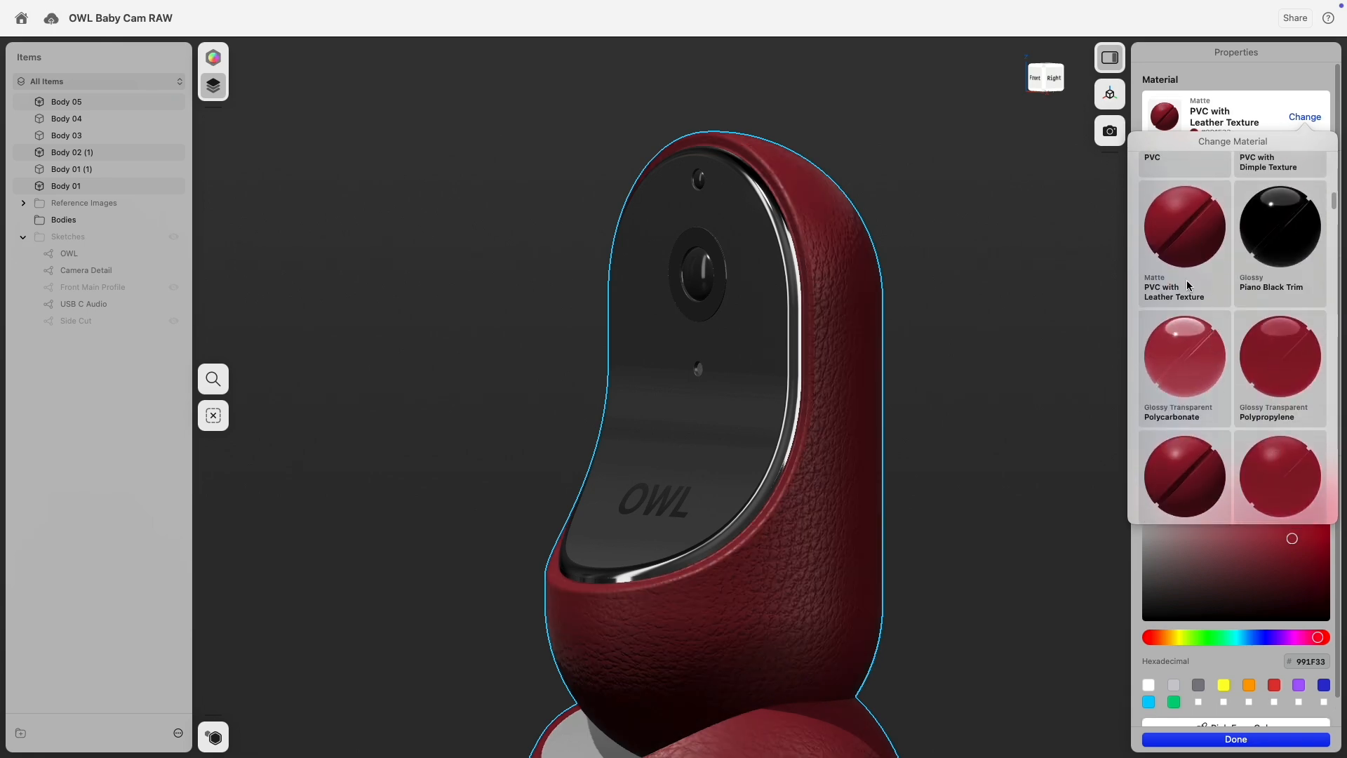
scroll(1221, 294, "up", 4)
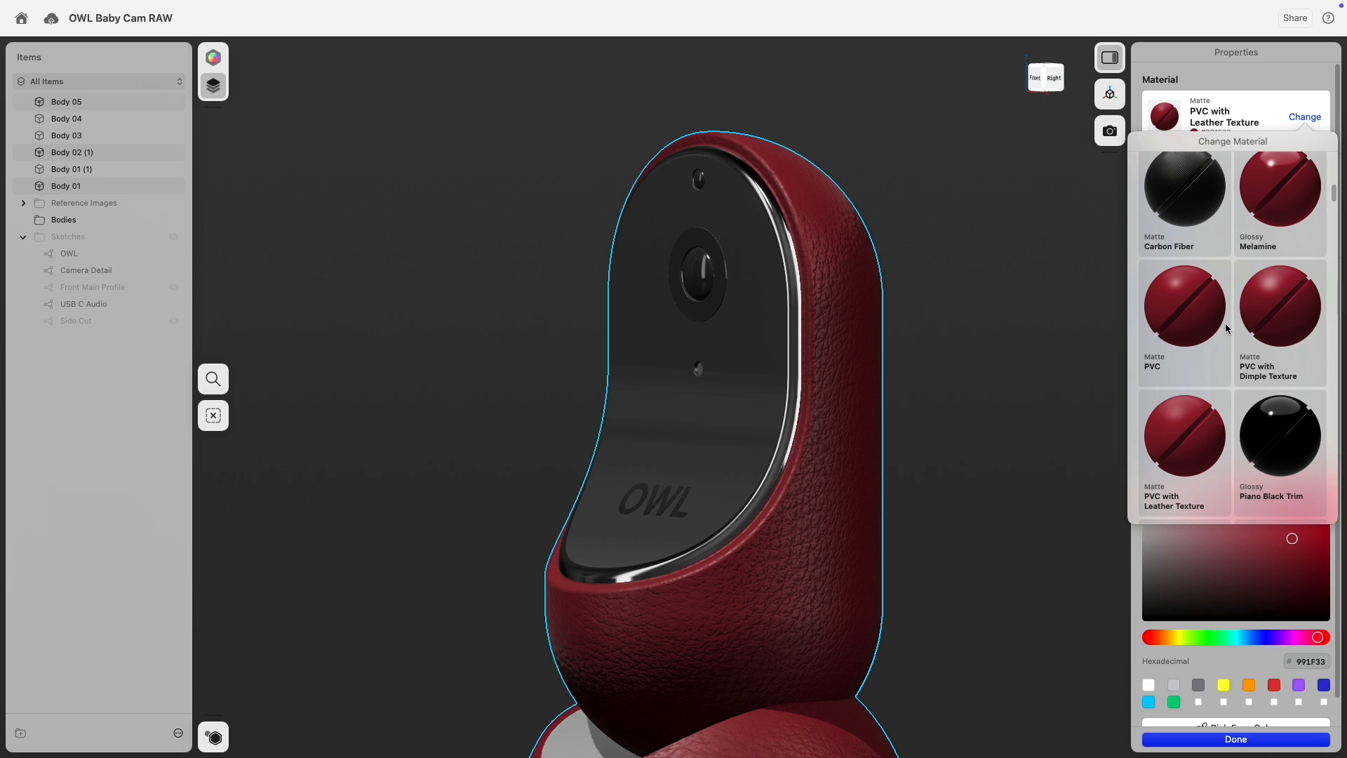
scroll(1242, 316, "up", 5)
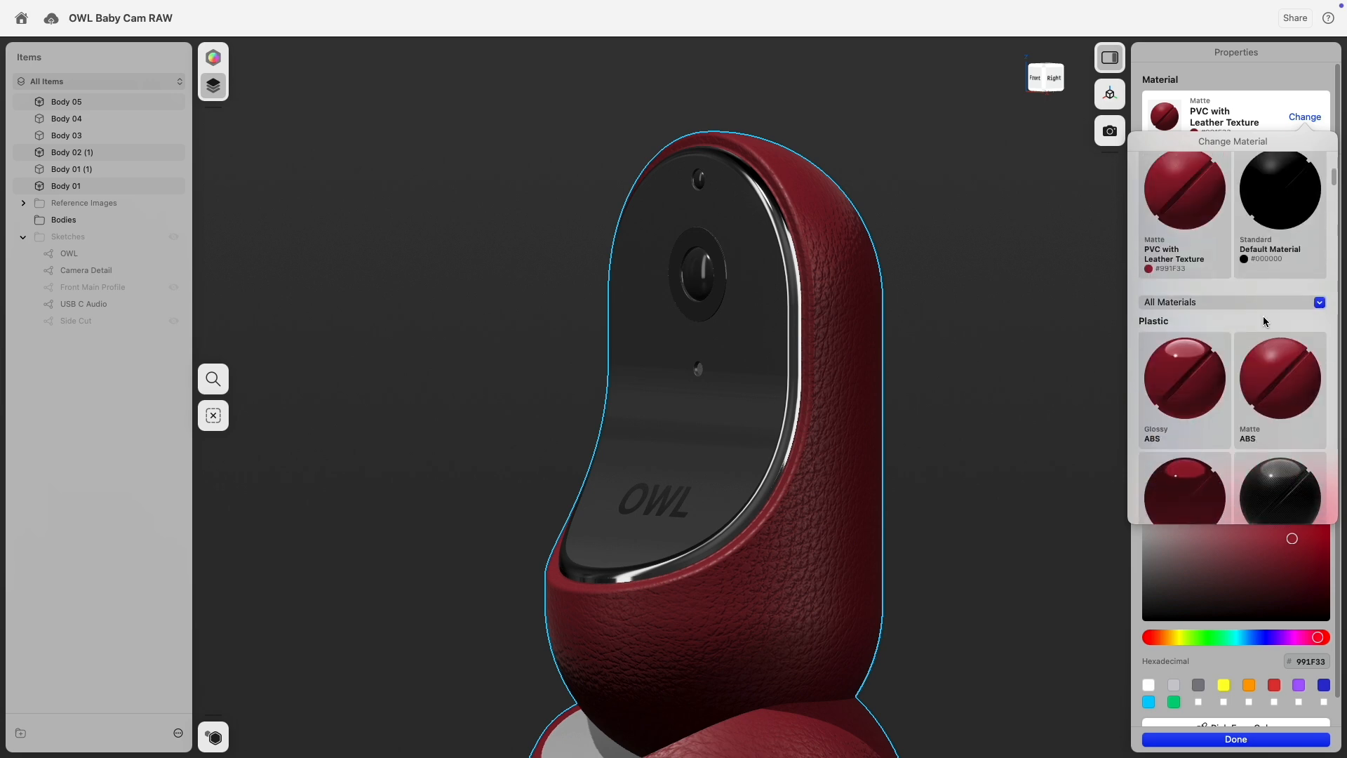
Return the shell to Matte ABS and colour it white #FFFFFF.
left_click(1280, 384)
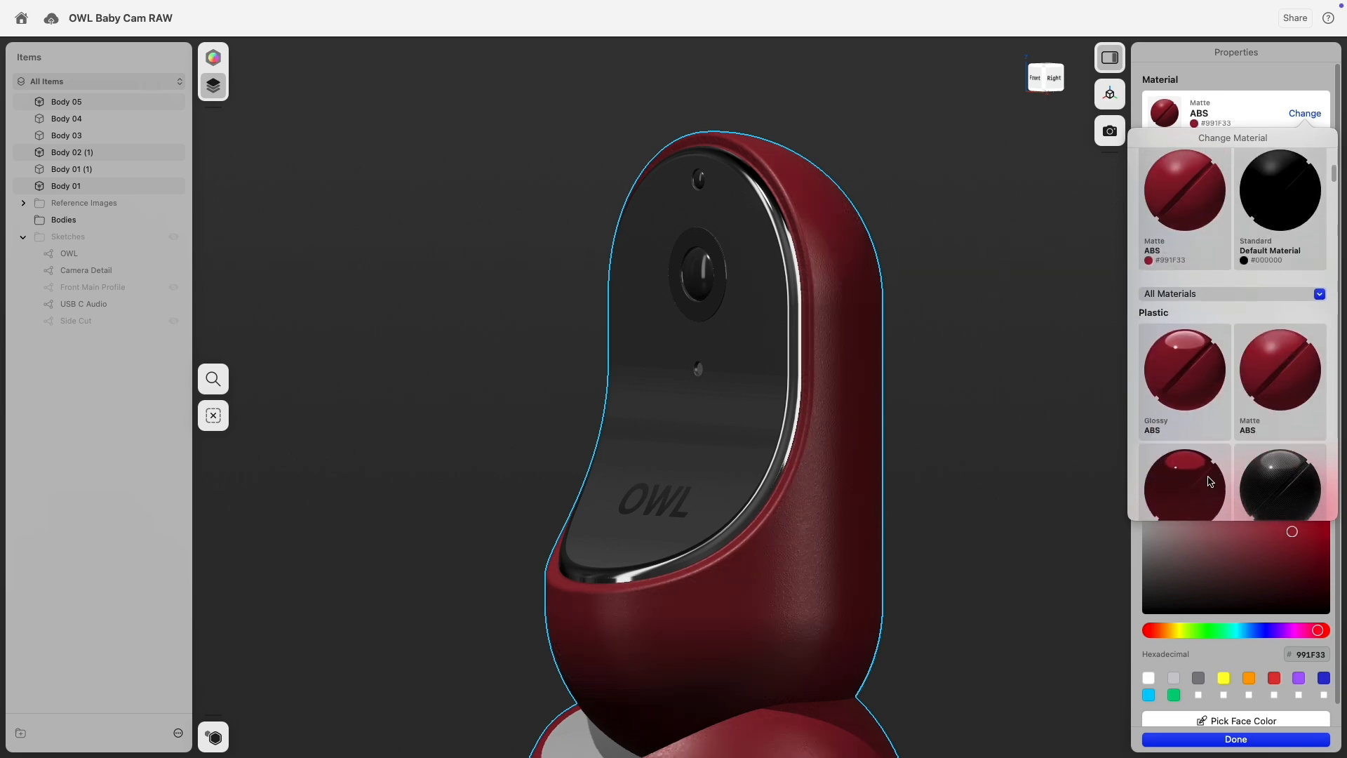
left_click(1149, 679)
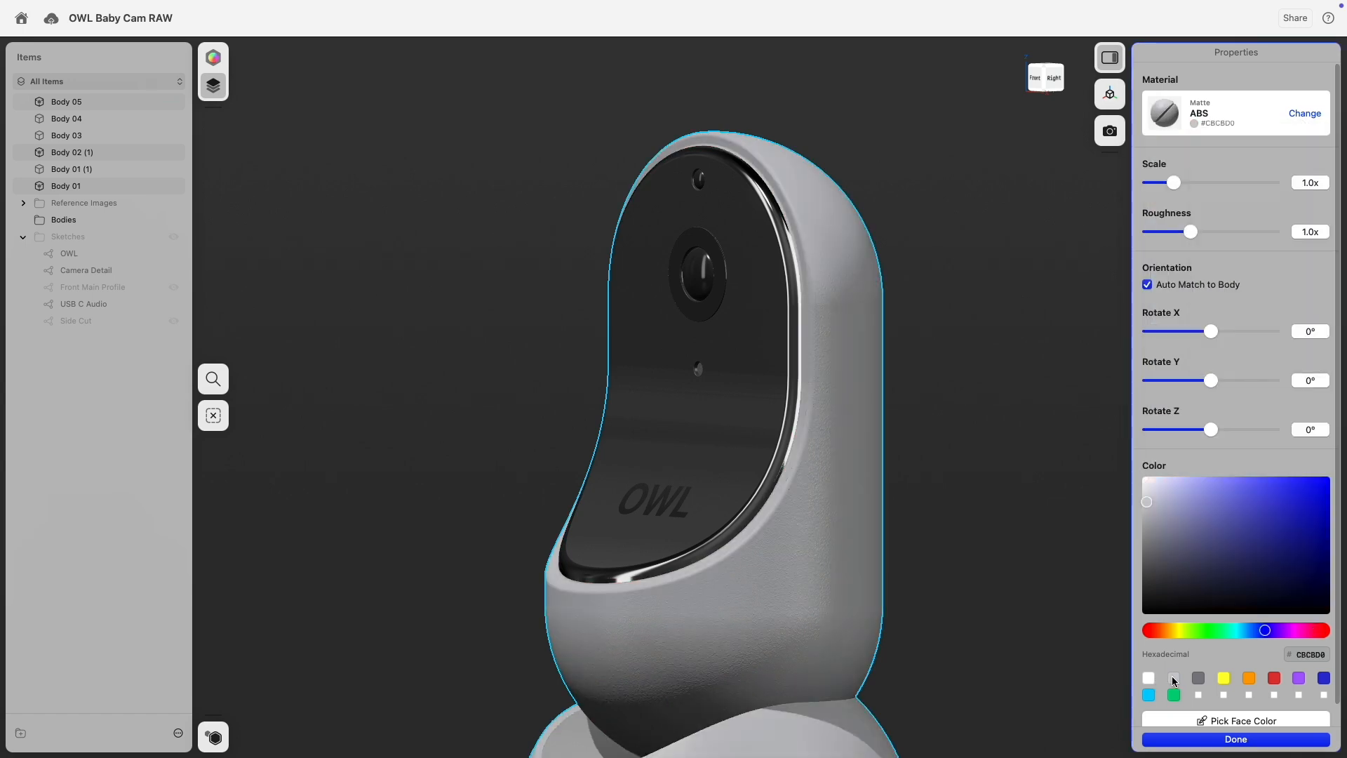
left_click(1149, 678)
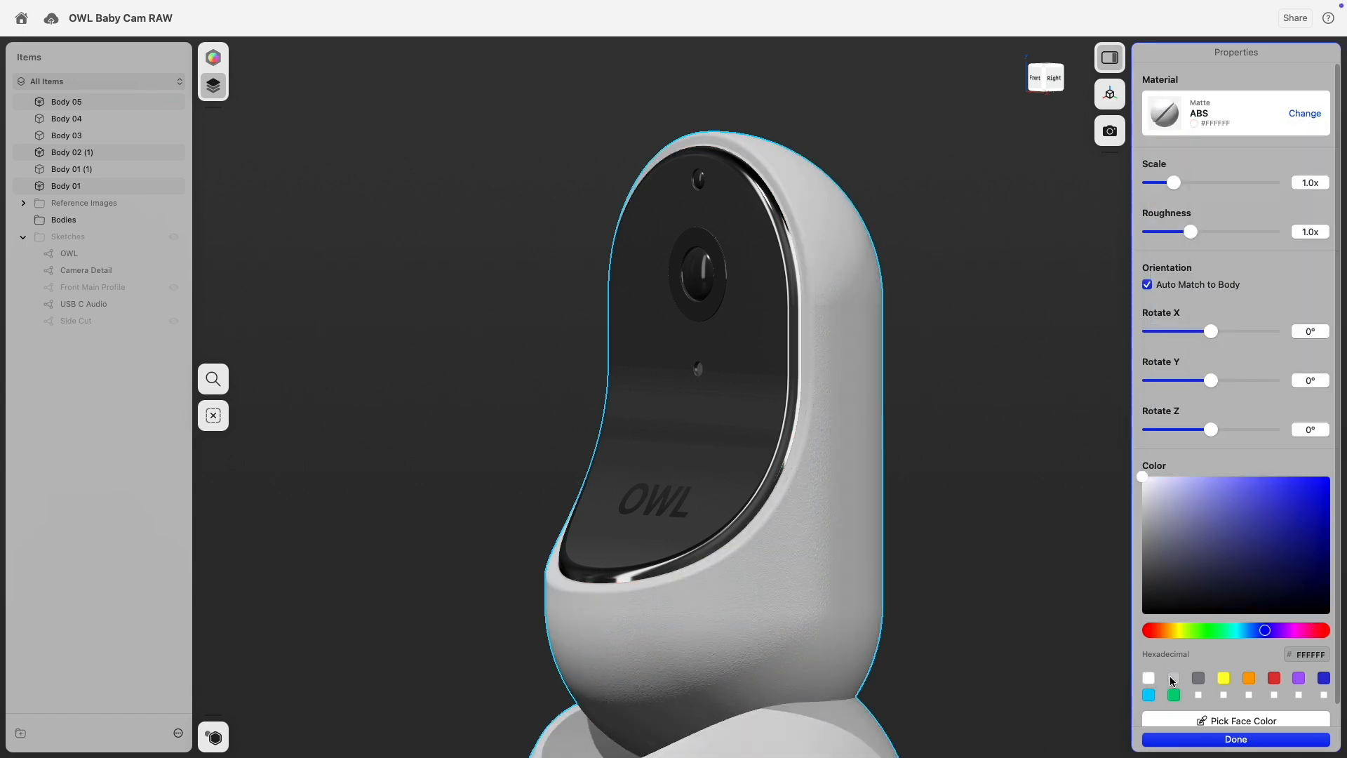
Make the shell's Matte ABS light grey #CBCBD0 with texture scale 0.82x and roughness 0.79x.
left_click(1174, 677)
right_click_drag(980, 460, 948, 438)
left_click_drag(1174, 183, 1160, 183)
scroll(927, 264, "up", 10)
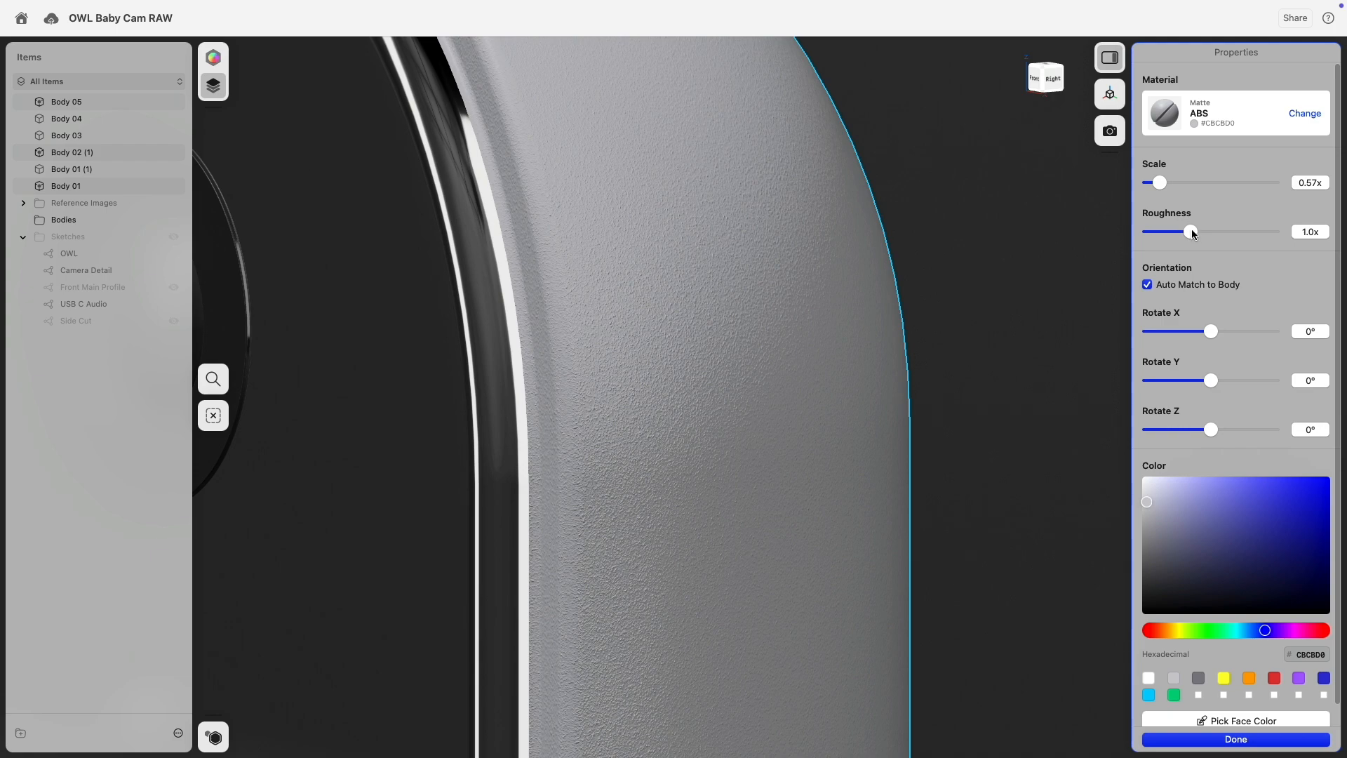
mouse_move(1189, 232)
left_mouse_down()
mouse_move(1158, 233)
mouse_move(1310, 229)
mouse_move(1173, 244)
left_mouse_up()
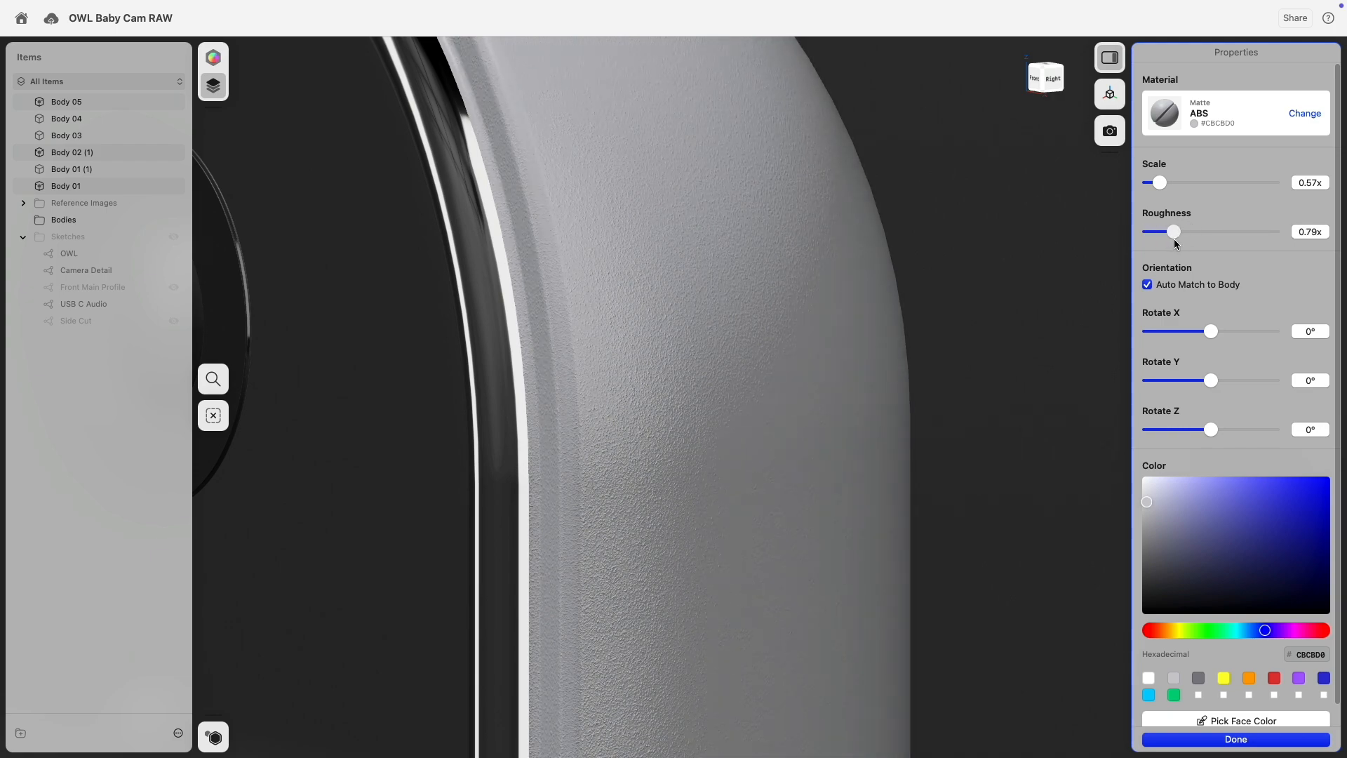
mouse_move(1159, 184)
left_mouse_down()
mouse_move(1184, 182)
mouse_move(1168, 184)
left_mouse_up()
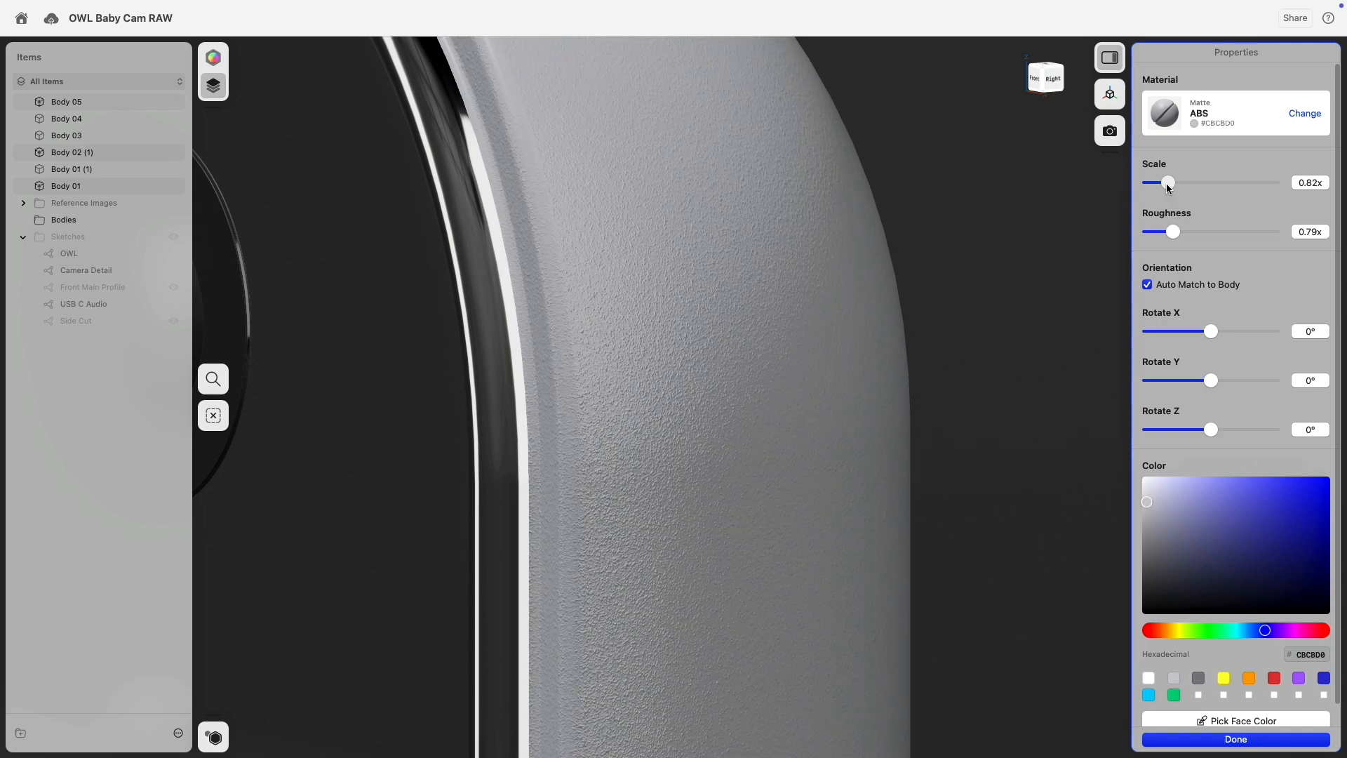
scroll(929, 351, "down", 10)
Deselect the shell, then orbit and pan to frame the whole camera from the front.
left_click(1000, 407)
middle_click_drag(1004, 397, 1002, 224)
scroll(1003, 349, "down", 4)
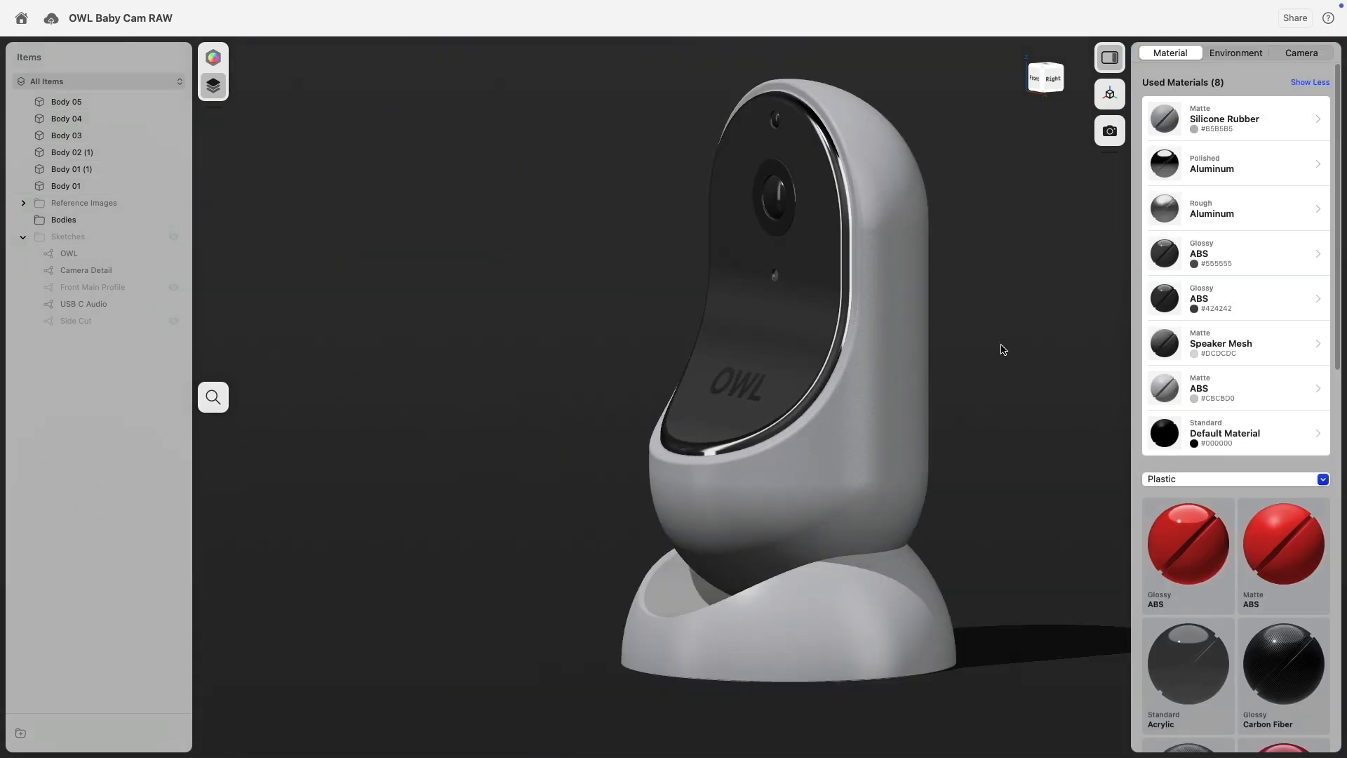
mouse_move(1009, 330)
right_mouse_down()
mouse_move(1054, 339)
mouse_move(1032, 338)
right_mouse_up()
middle_click_drag(1016, 306, 924, 327)
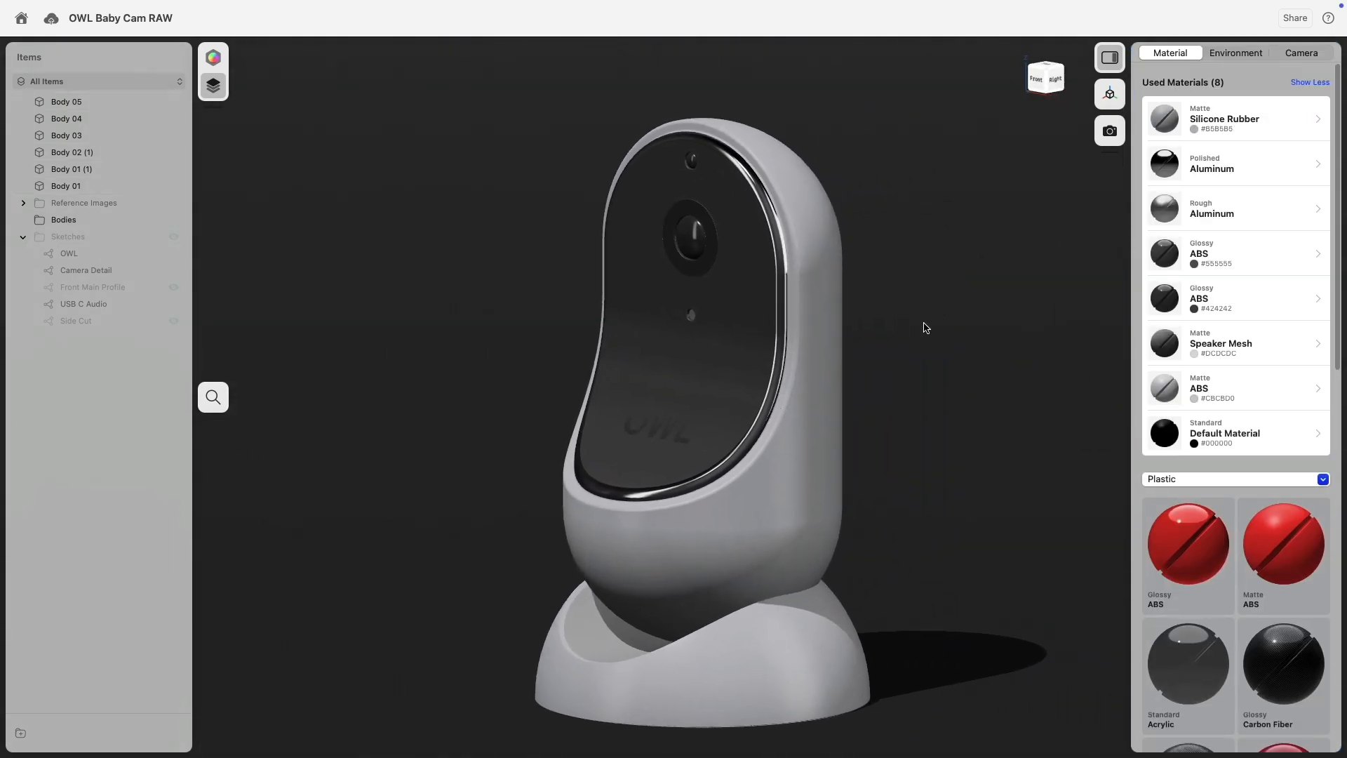